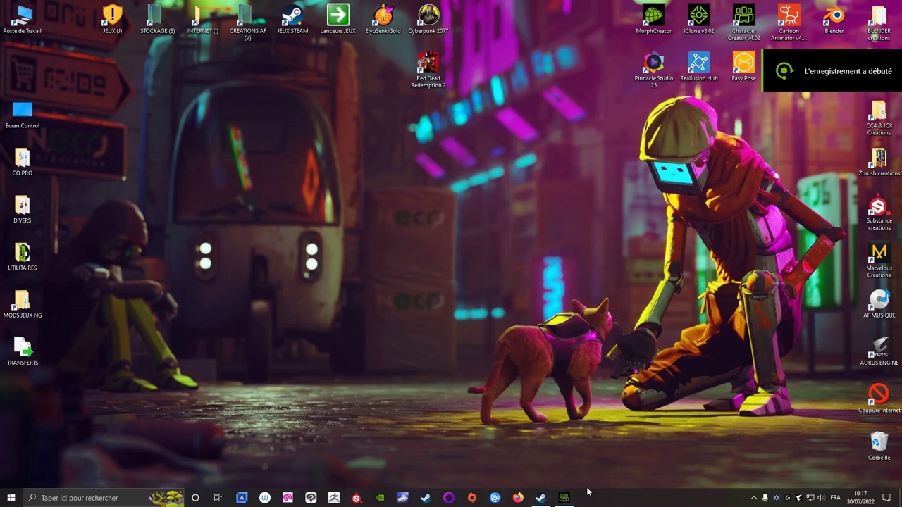
# - Orbit the Character Creator 4 character round to view its back
pyautogui.click(564, 498)
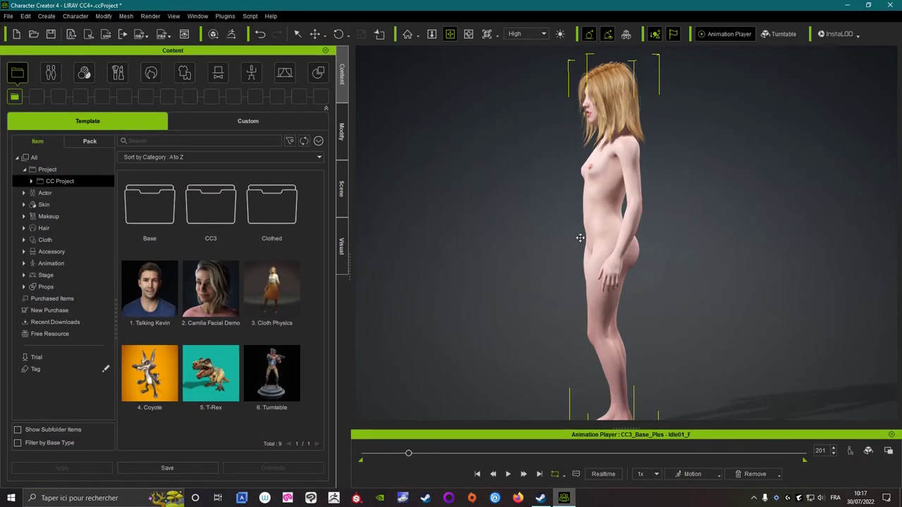
pyautogui.moveTo(569, 248); pyautogui.dragTo(643, 245, button='right')
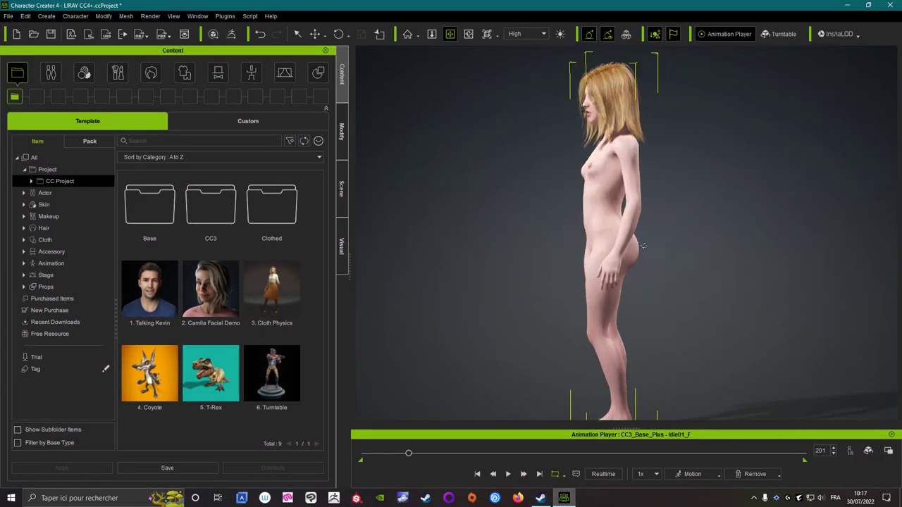
pyautogui.moveTo(545, 224); pyautogui.dragTo(659, 250, button='right')
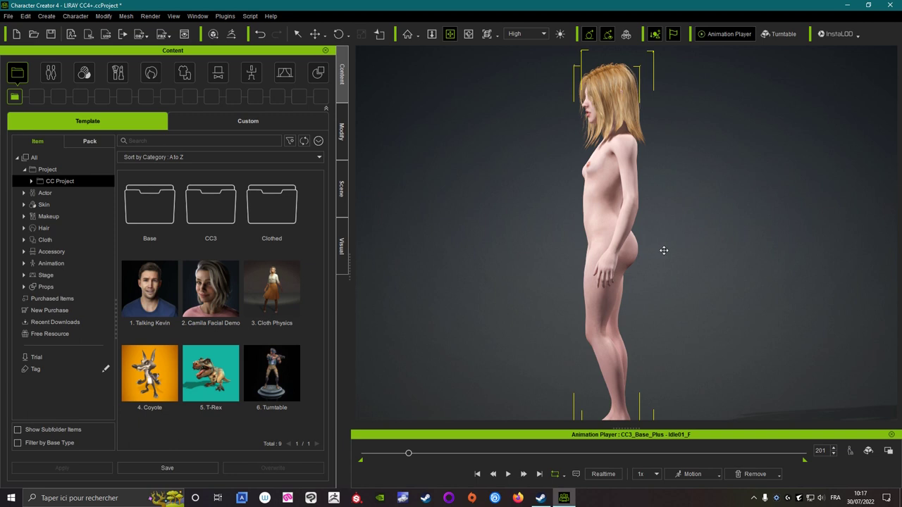
# - Open the LIRAY Mannequin project from the Marvelous Creations > Projets IC8 folder
pyautogui.click(847, 5)
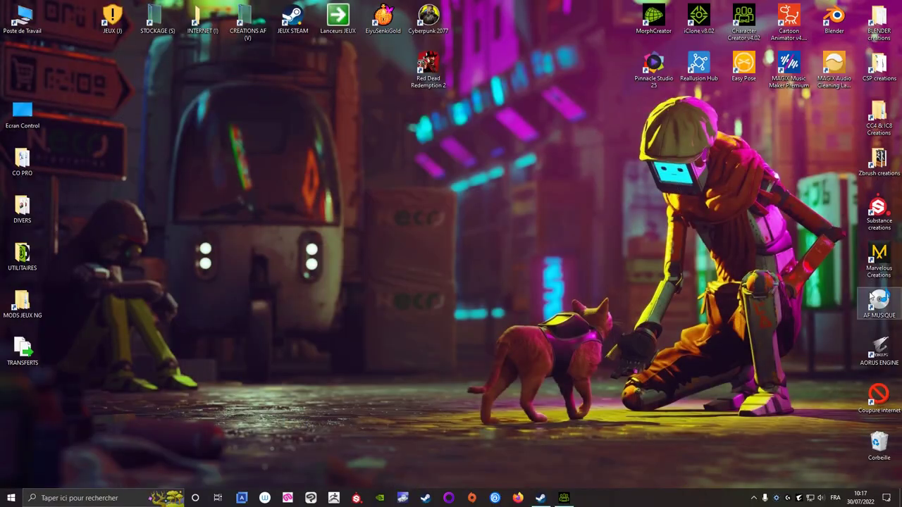
pyautogui.doubleClick(874, 261)
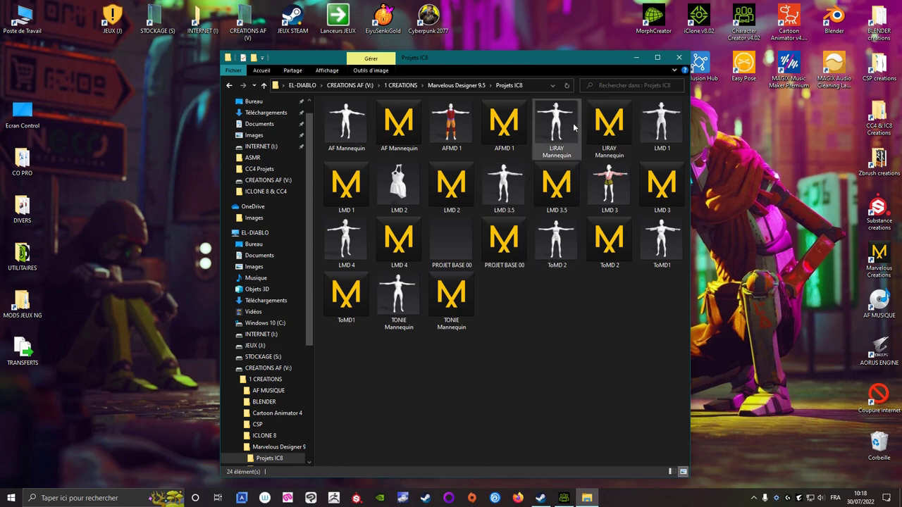
pyautogui.moveTo(608, 125)
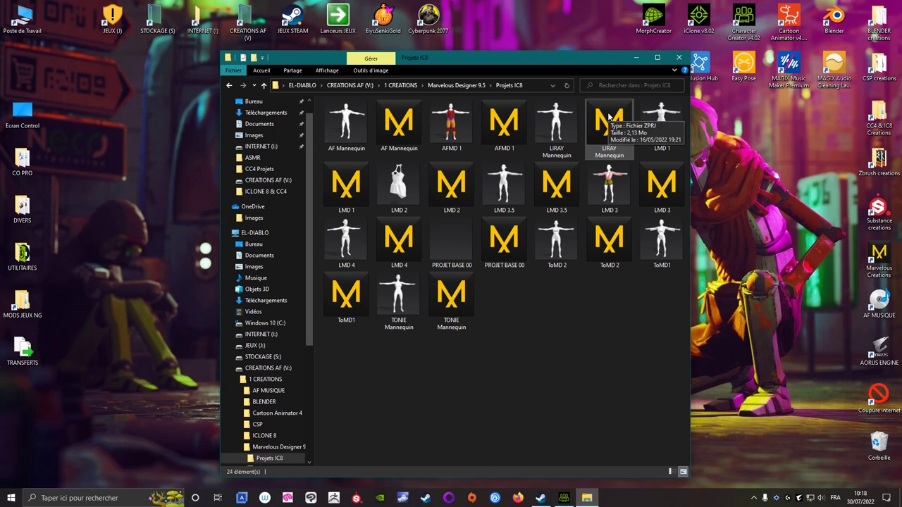
pyautogui.doubleClick(609, 116)
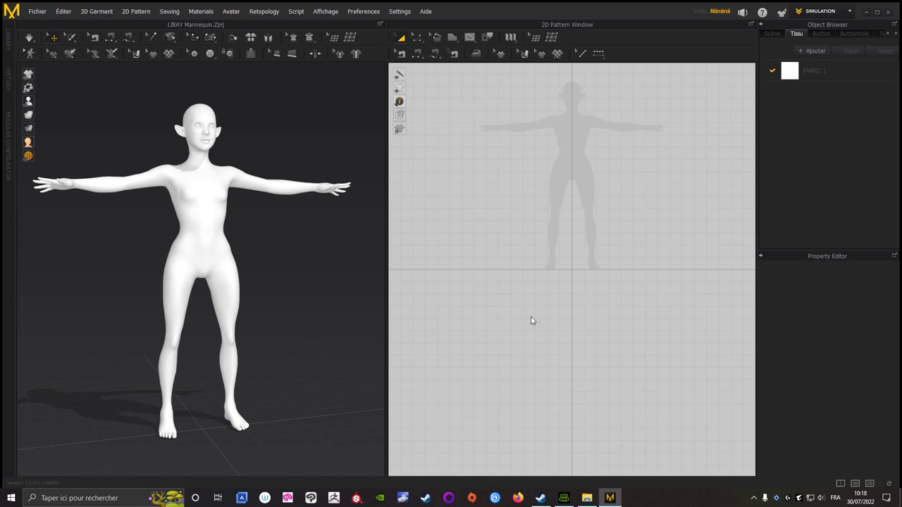
# - Change FABRIC 1's colour swatch in the Property Editor to Khaki 1
pyautogui.scroll(1, 530, 218)
pyautogui.scroll(2, 507, 252)
pyautogui.scroll(3, 543, 188)
pyautogui.scroll(2, 536, 243)
pyautogui.scroll(-2, 498, 196)
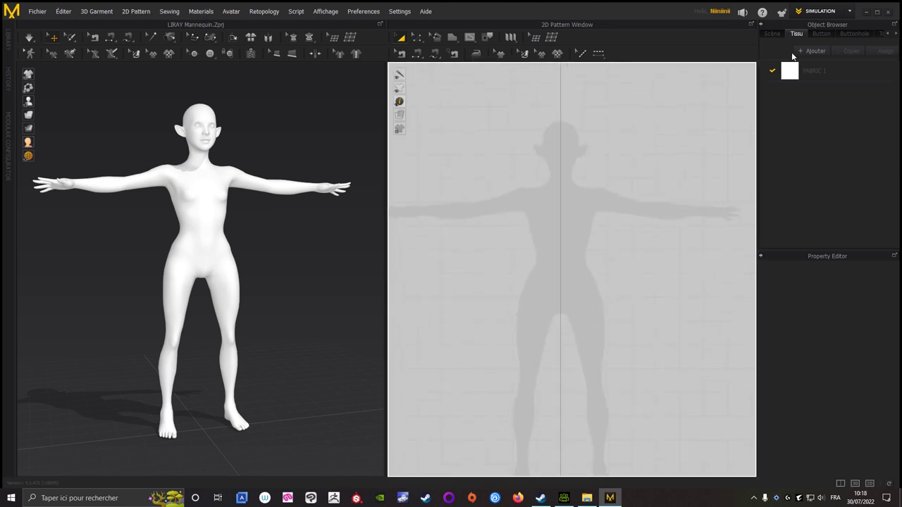
pyautogui.click(815, 73)
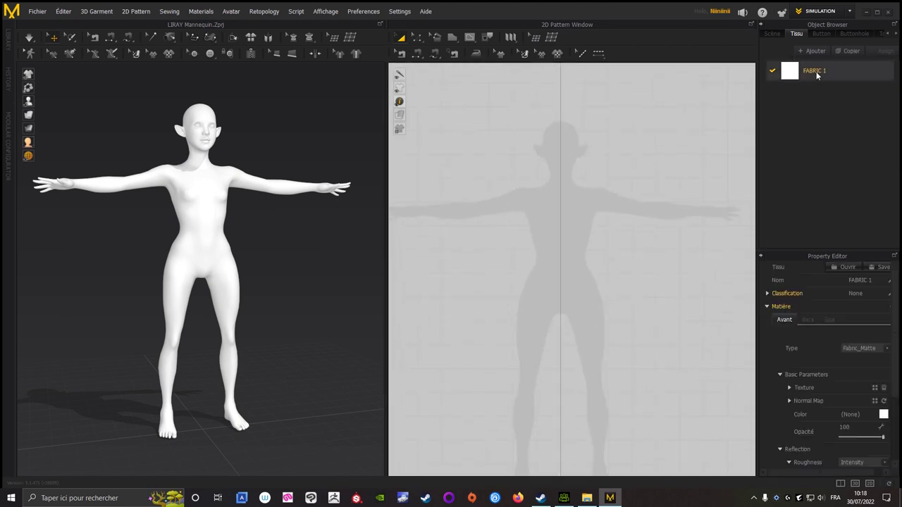
pyautogui.click(878, 391)
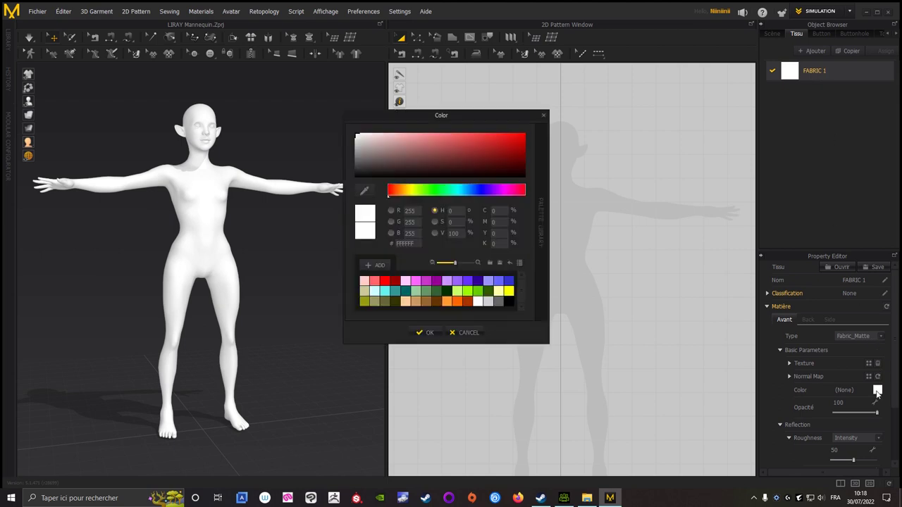
pyautogui.click(364, 295)
pyautogui.click(426, 332)
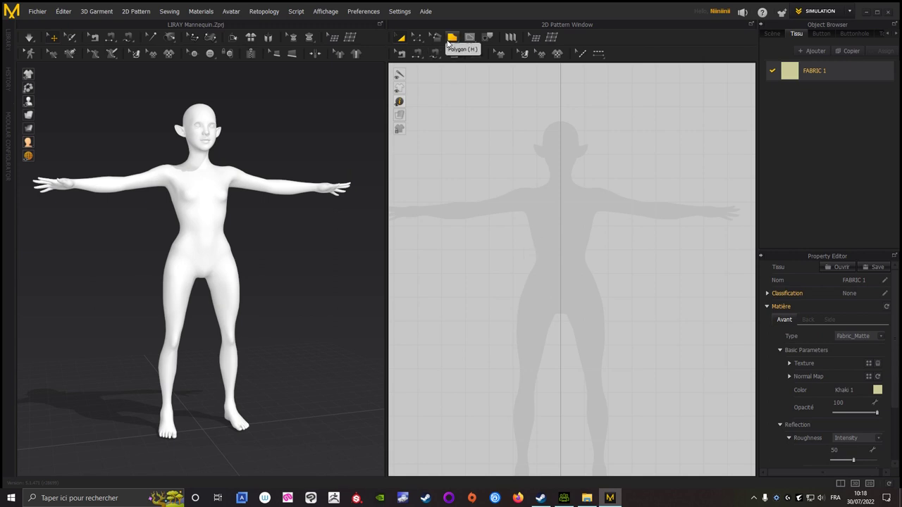
pyautogui.click(453, 39)
# - Frame the avatar's hips and place the first polygon points along the crotch curve and inner leg
pyautogui.scroll(2, 554, 215)
pyautogui.scroll(5, 556, 217)
pyautogui.scroll(-3, 533, 201)
pyautogui.scroll(-3, 557, 183)
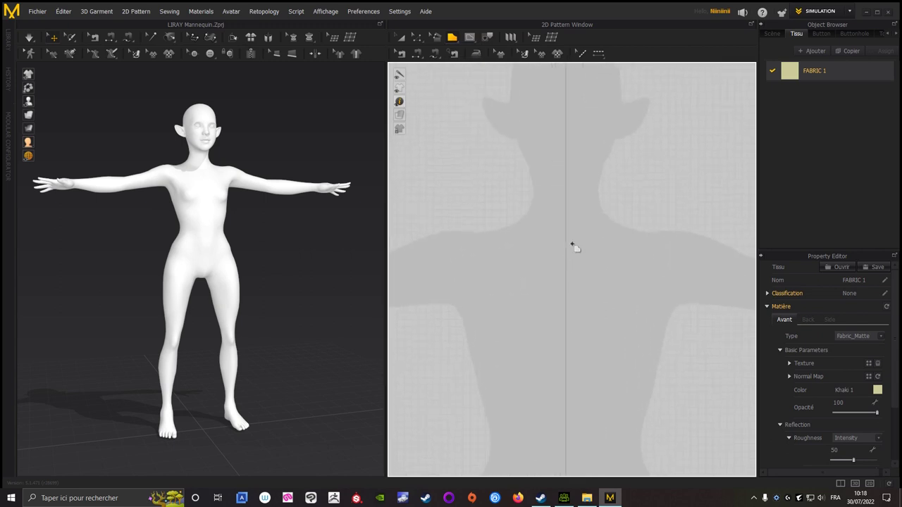
pyautogui.moveTo(529, 374); pyautogui.dragTo(505, 242, button='right')
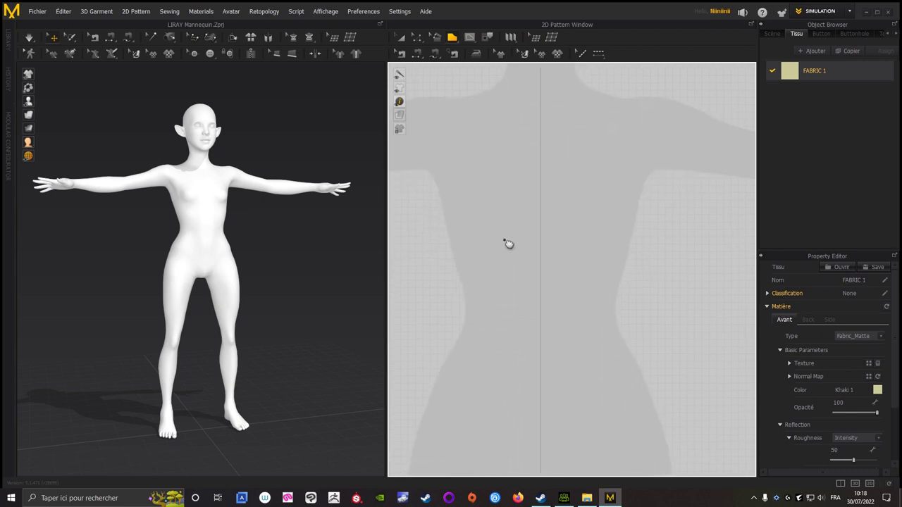
pyautogui.moveTo(505, 296)
pyautogui.mouseDown(button='right')
pyautogui.moveTo(519, 188)
pyautogui.moveTo(604, 316)
pyautogui.moveTo(599, 276)
pyautogui.mouseUp(button='right')
pyautogui.moveTo(547, 292)
pyautogui.mouseDown(button='right')
pyautogui.moveTo(562, 224)
pyautogui.moveTo(589, 260)
pyautogui.moveTo(587, 326)
pyautogui.moveTo(562, 270)
pyautogui.mouseUp(button='right')
pyautogui.scroll(2, 582, 275)
pyautogui.scroll(1, 582, 340)
pyautogui.scroll(1, 559, 306)
pyautogui.scroll(1, 578, 315)
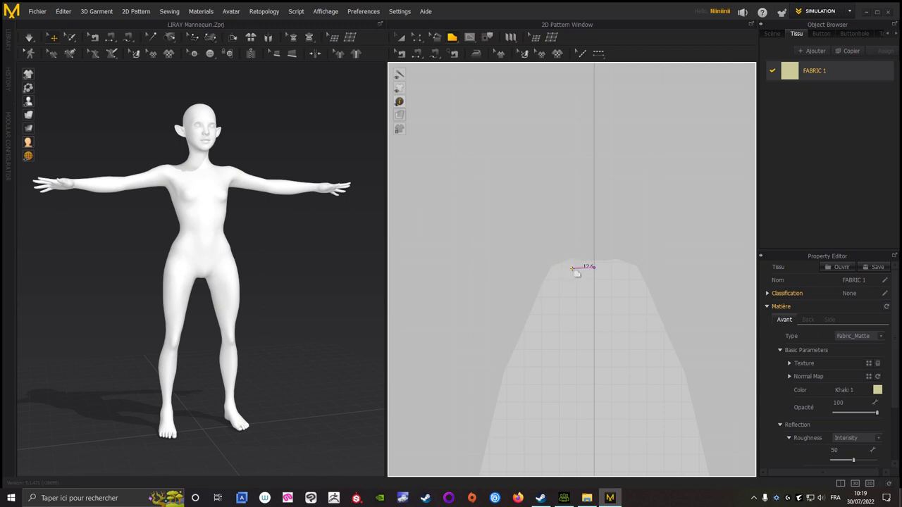
pyautogui.click(572, 267)
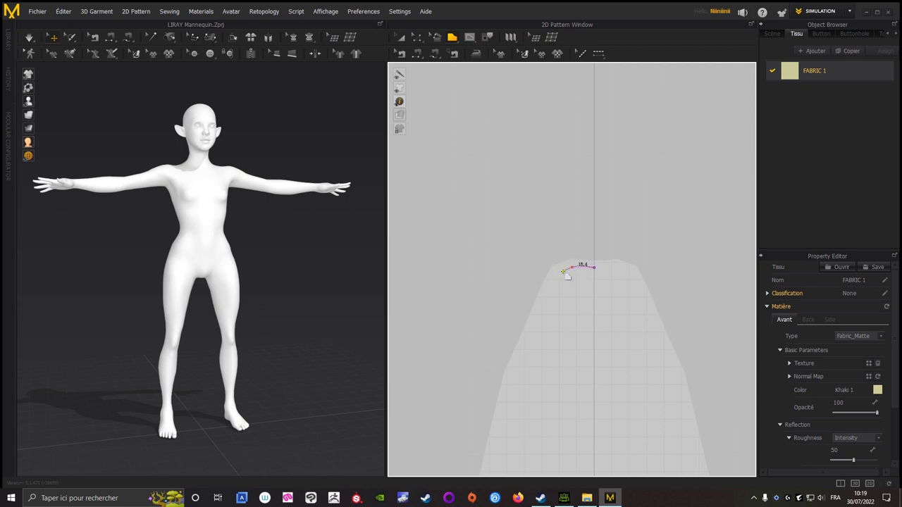
pyautogui.click(545, 303)
pyautogui.scroll(-3, 533, 338)
pyautogui.click(534, 337)
# - Finish the outline through the outer leg, hip side and waist, closing along the centre line
pyautogui.scroll(2, 486, 309)
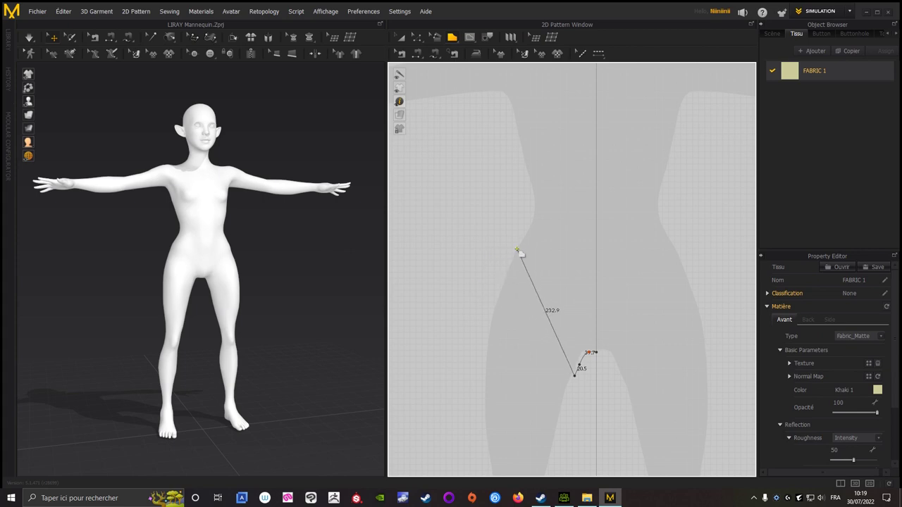
pyautogui.click(497, 296)
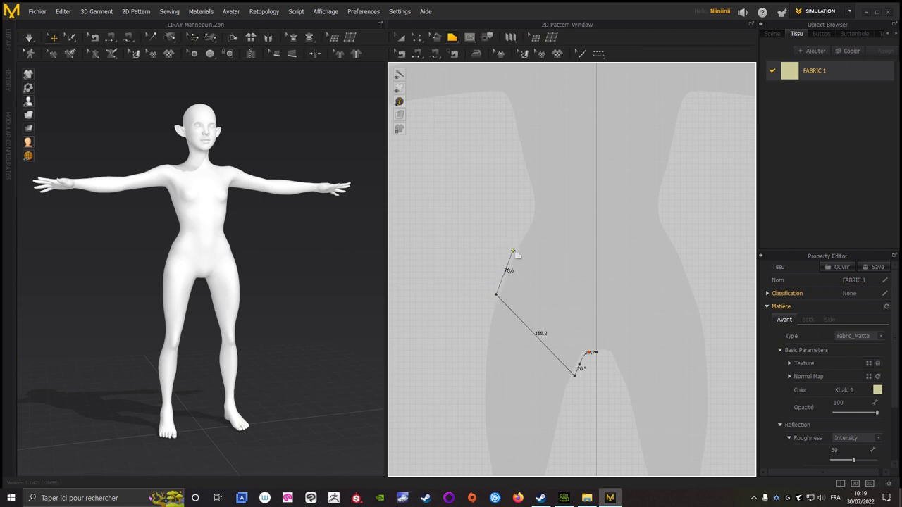
pyautogui.click(513, 251)
pyautogui.click(528, 224)
pyautogui.click(596, 223)
pyautogui.click(596, 353)
pyautogui.click(596, 352)
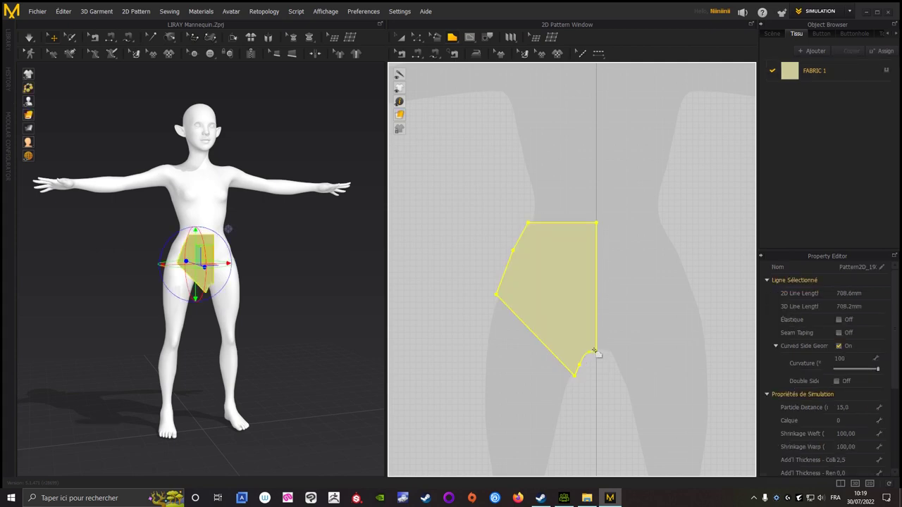
# - Set the panel's Add'l Thickness - Collision to 1,0 with Remesh enabled
pyautogui.click(400, 36)
pyautogui.scroll(-2, 568, 173)
pyautogui.scroll(5, 590, 196)
pyautogui.scroll(3, 669, 255)
pyautogui.moveTo(643, 64); pyautogui.dragTo(647, 65, button='middle')
pyautogui.scroll(-1, 892, 353)
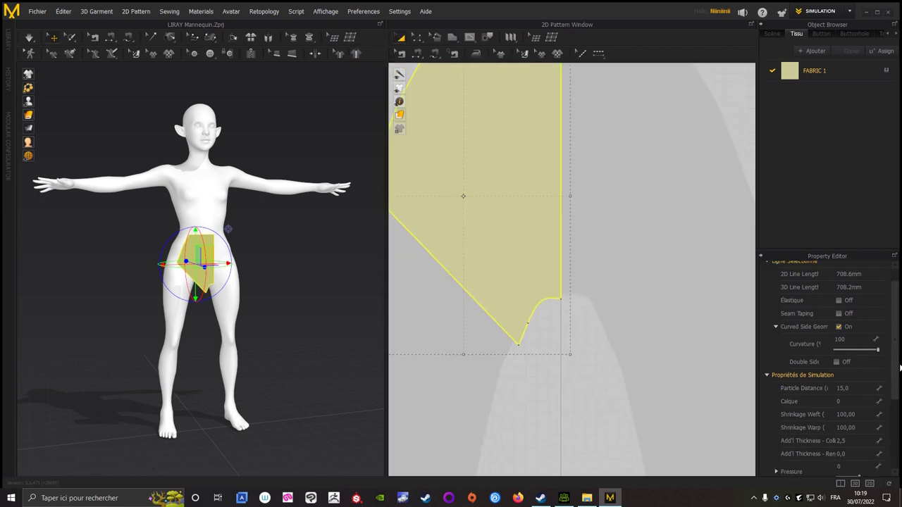
pyautogui.scroll(-3, 892, 352)
pyautogui.scroll(-1, 892, 352)
pyautogui.scroll(-1, 832, 366)
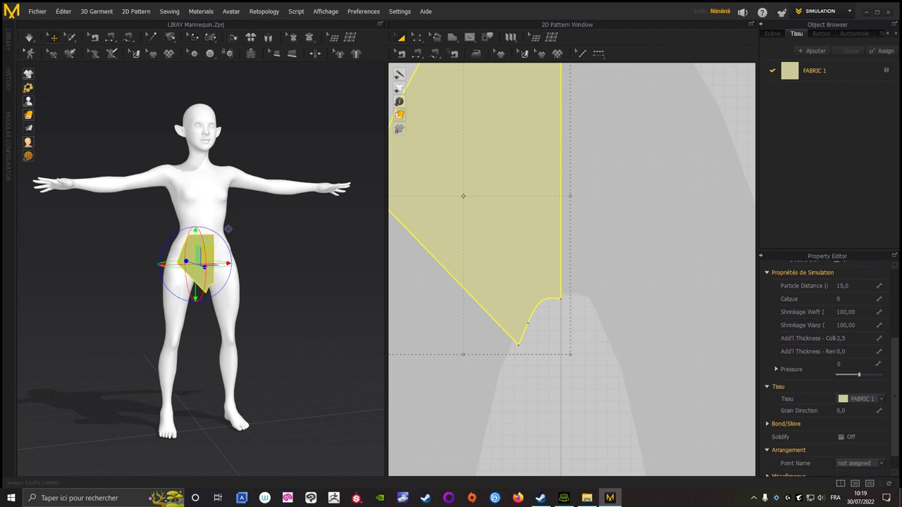
pyautogui.scroll(1, 822, 360)
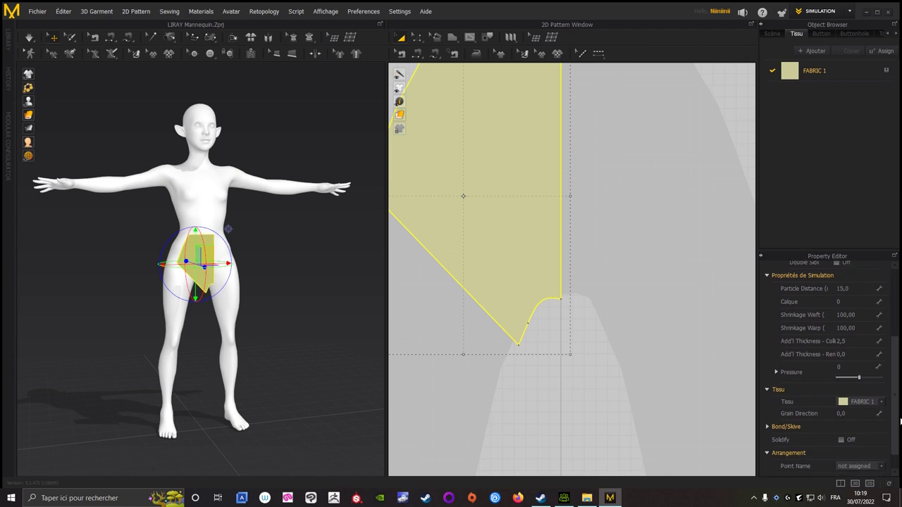
pyautogui.doubleClick(839, 341)
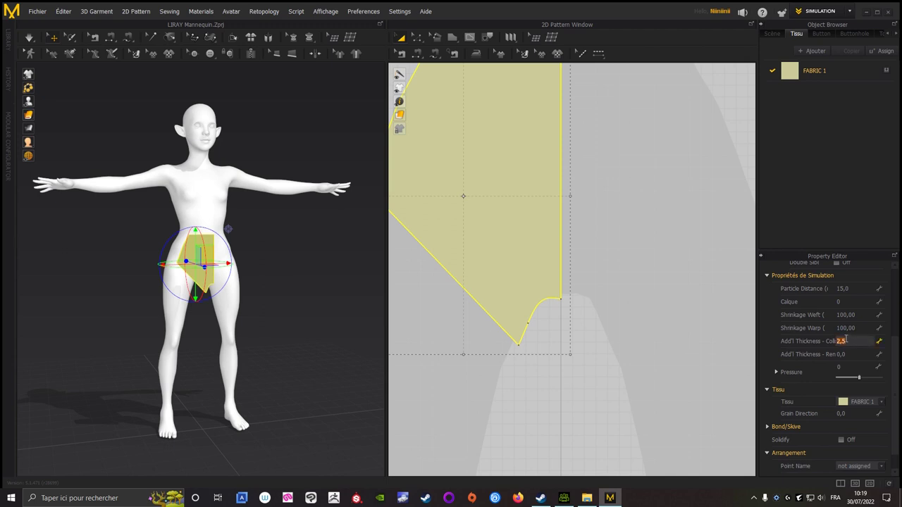
pyautogui.write('1')
pyautogui.press('Return')
pyautogui.scroll(-1, 889, 360)
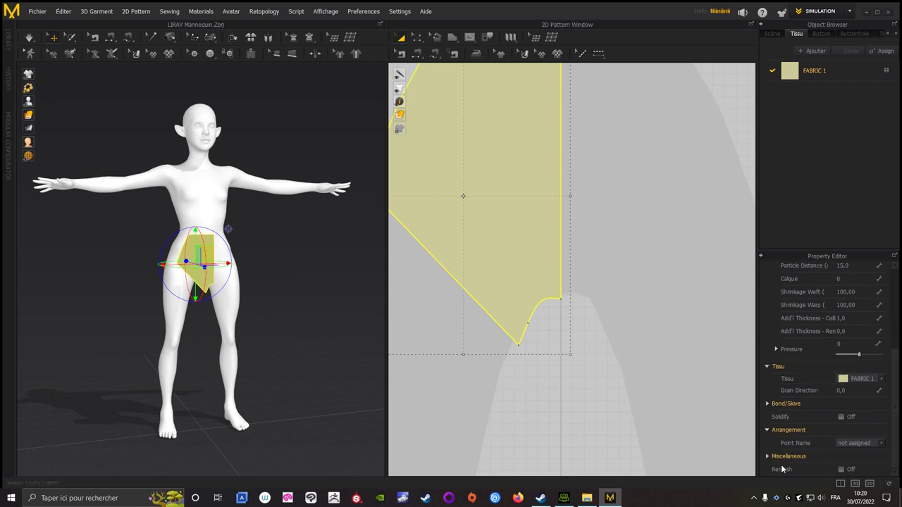
pyautogui.scroll(-2, 611, 195)
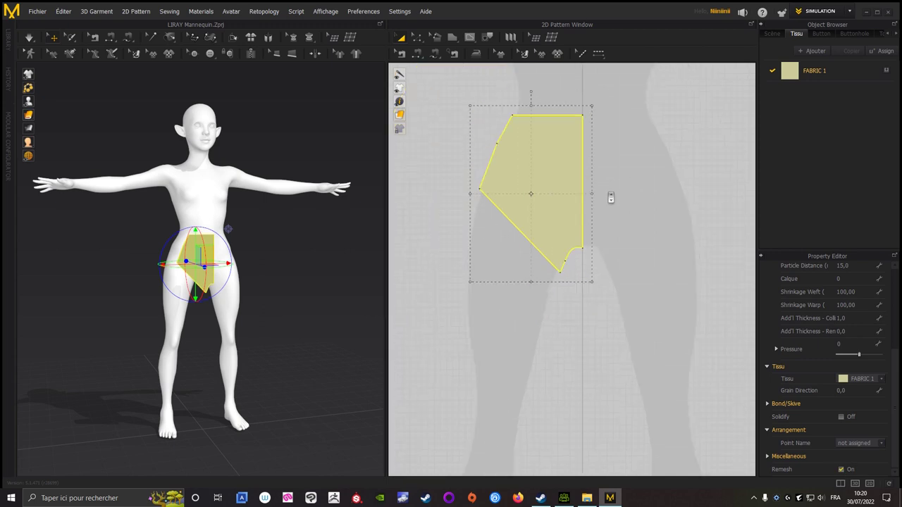
pyautogui.scroll(-1, 644, 235)
pyautogui.scroll(2, 638, 284)
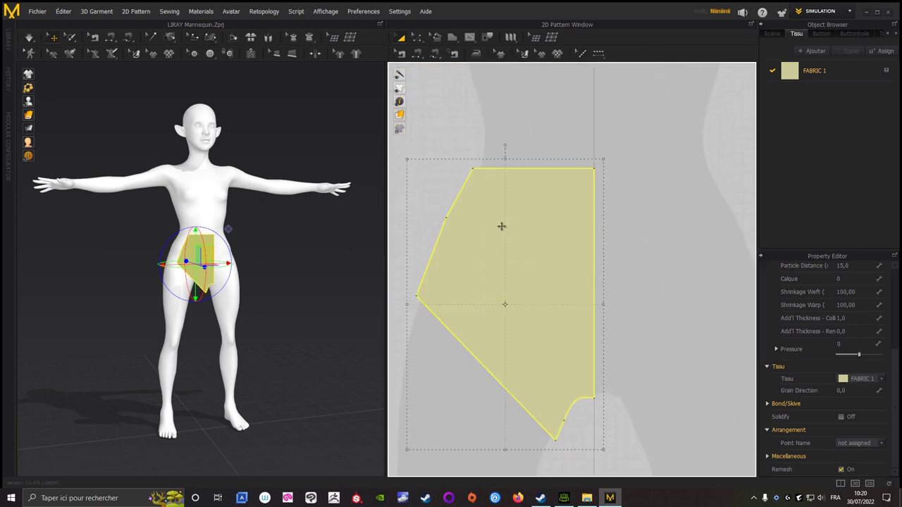
# - Create a symmetric copy of the panel with sewing and butt it against the original's centre edge
pyautogui.rightClick(540, 204)
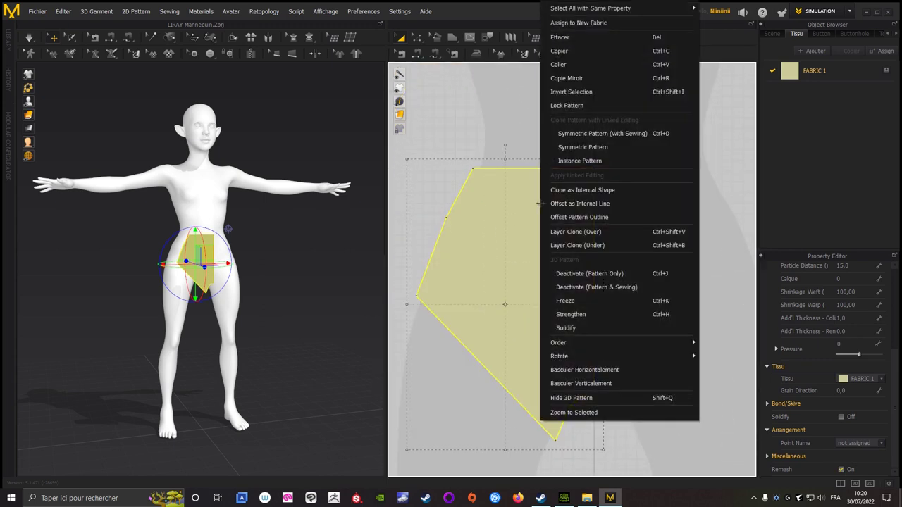
pyautogui.click(591, 134)
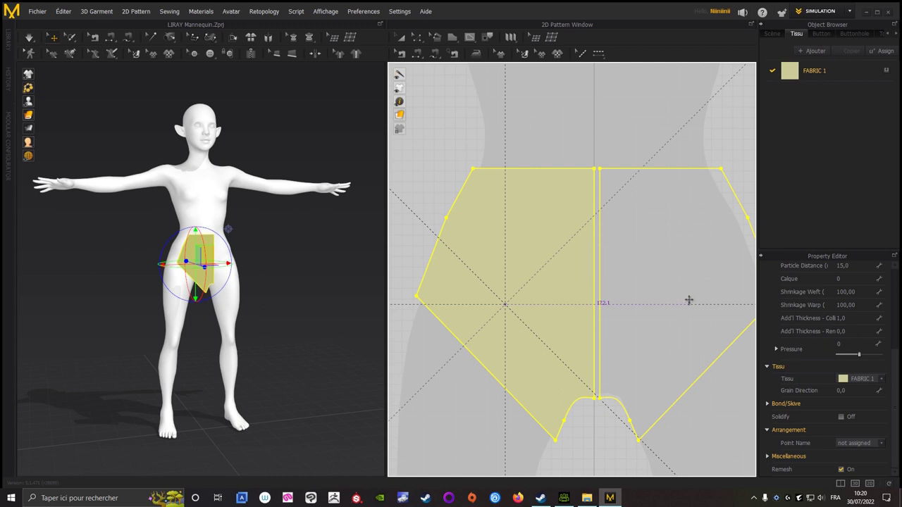
pyautogui.click(693, 305)
pyautogui.scroll(-2, 641, 209)
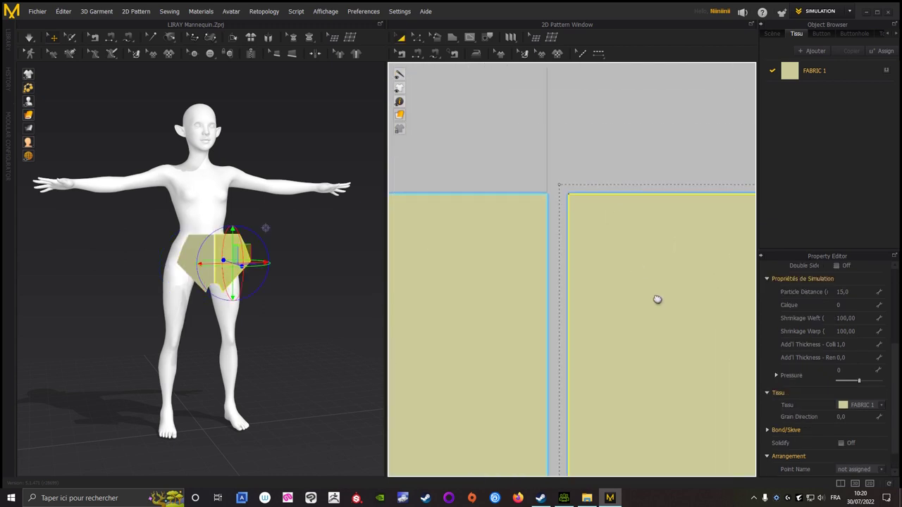
pyautogui.scroll(3, 570, 220)
pyautogui.scroll(2, 570, 220)
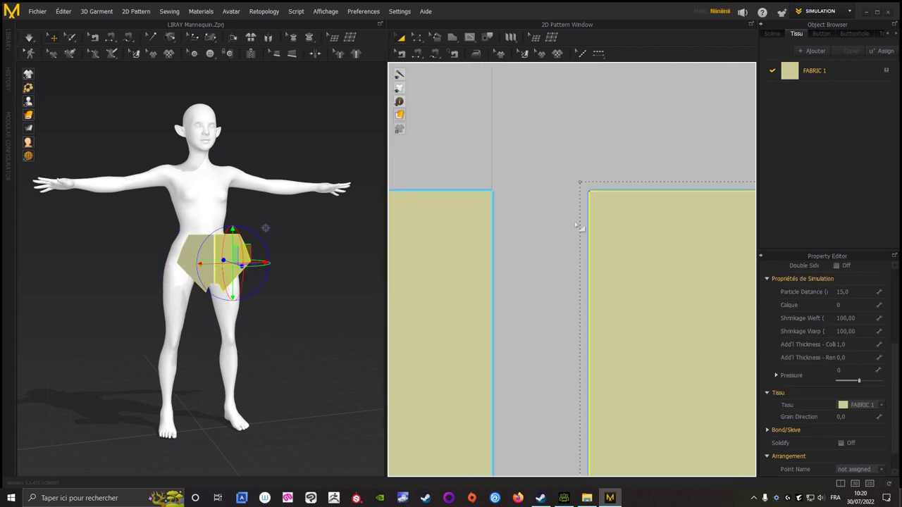
pyautogui.moveTo(601, 220); pyautogui.dragTo(515, 220)
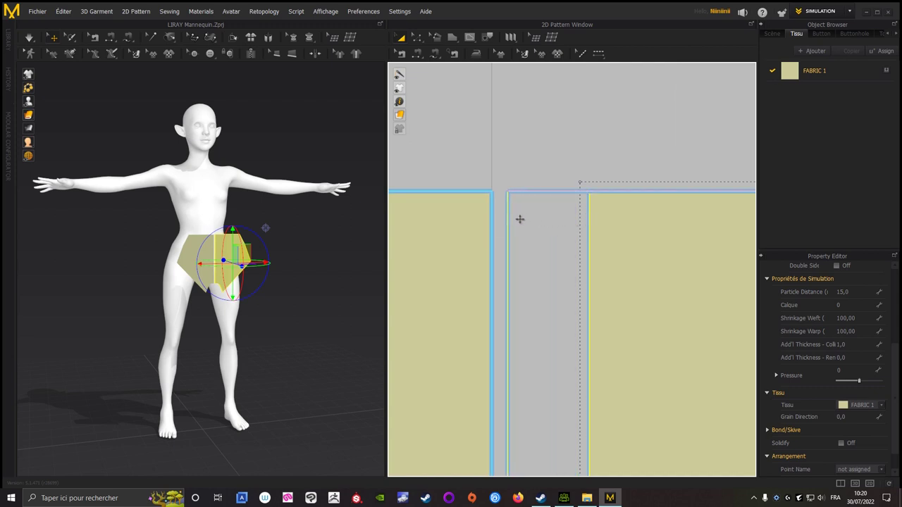
pyautogui.moveTo(515, 220); pyautogui.dragTo(514, 219)
pyautogui.moveTo(516, 222)
pyautogui.mouseDown(button='right')
pyautogui.moveTo(548, 329)
pyautogui.moveTo(554, 431)
pyautogui.moveTo(535, 250)
pyautogui.mouseUp(button='right')
pyautogui.scroll(-3, 535, 250)
pyautogui.scroll(-1, 592, 212)
pyautogui.scroll(2, 573, 248)
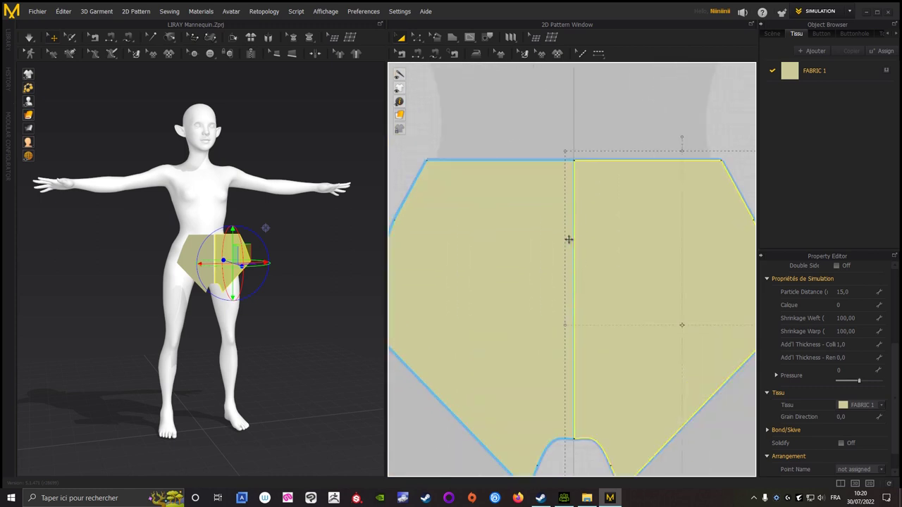
# - Sew the two centre edges together, then delete that seam
pyautogui.click(419, 55)
pyautogui.scroll(2, 600, 268)
pyautogui.scroll(-1, 620, 246)
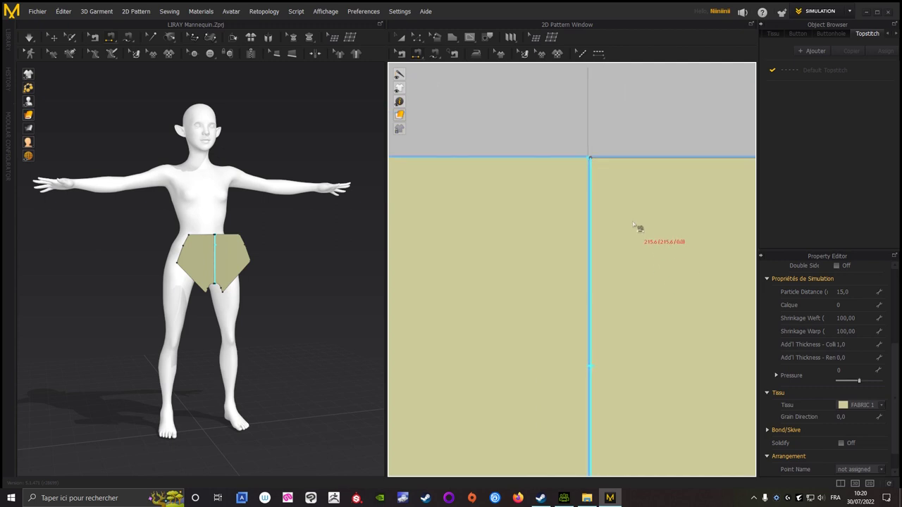
pyautogui.click(591, 198)
pyautogui.click(600, 225)
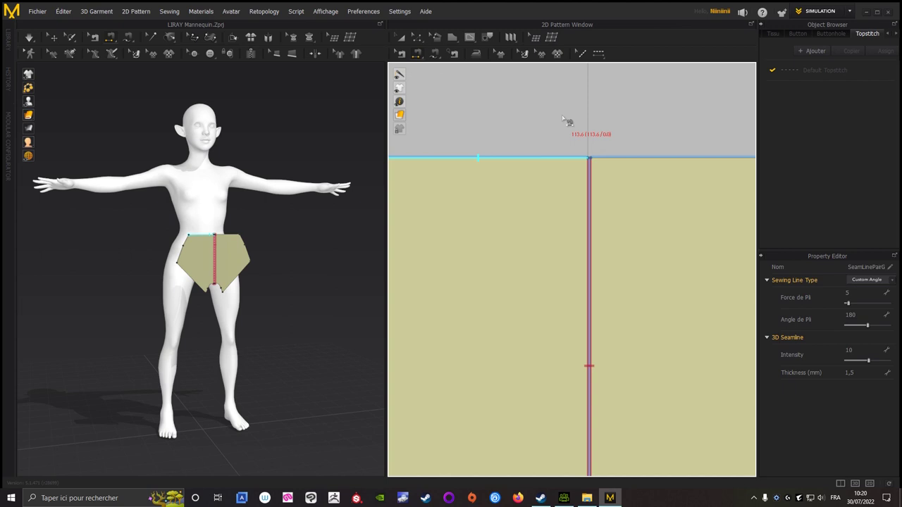
pyautogui.press('Delete')
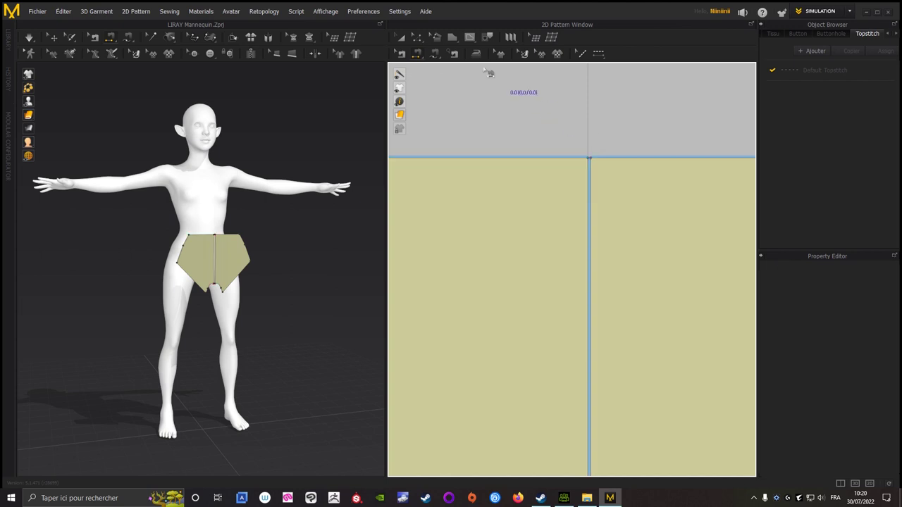
# - Merge the two halves along the centre line into one panel
pyautogui.click(416, 40)
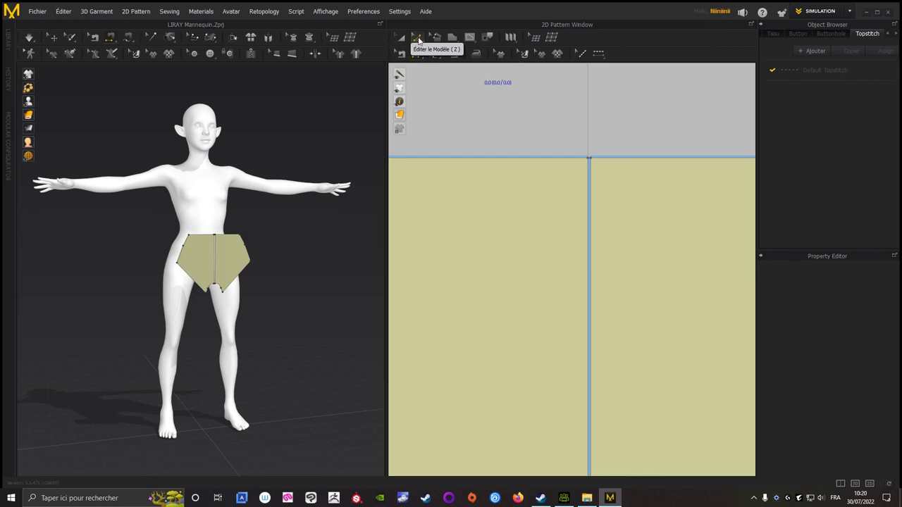
pyautogui.click(590, 179)
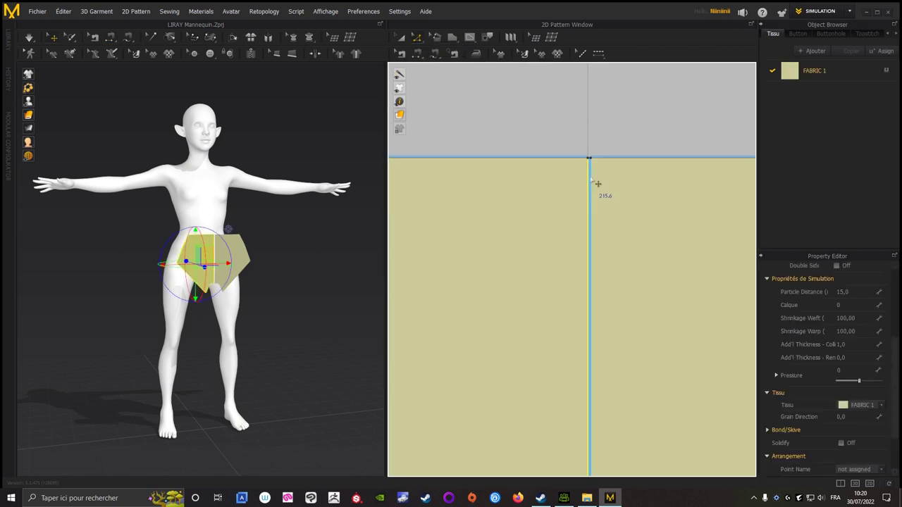
pyautogui.rightClick(590, 180)
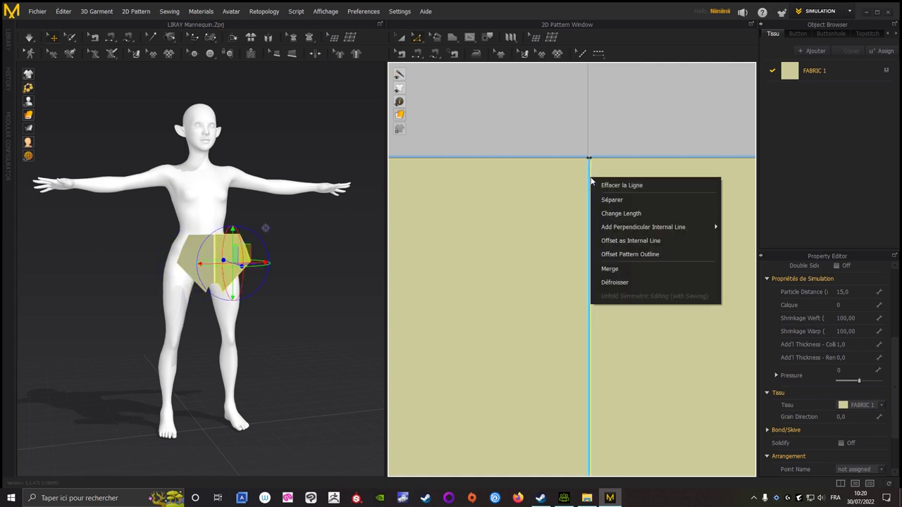
pyautogui.click(616, 274)
pyautogui.click(569, 116)
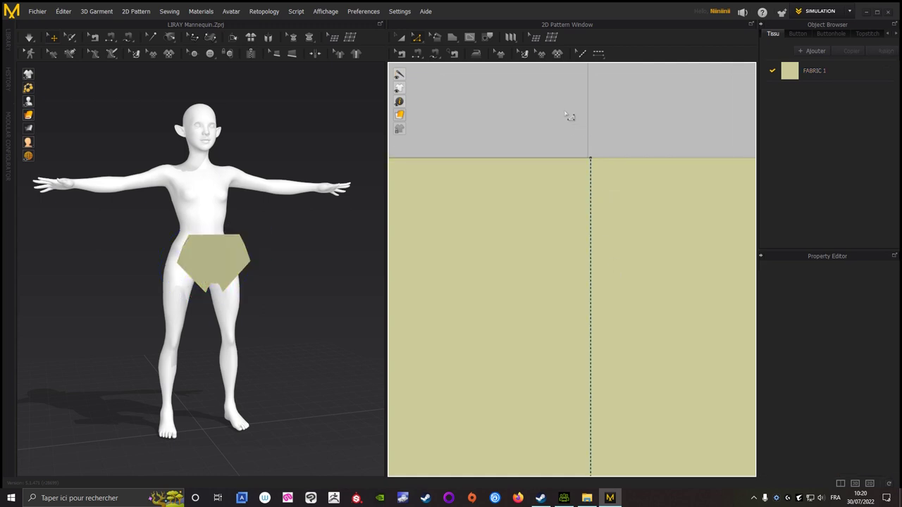
pyautogui.scroll(-5, 548, 279)
pyautogui.scroll(-2, 548, 279)
pyautogui.click(402, 40)
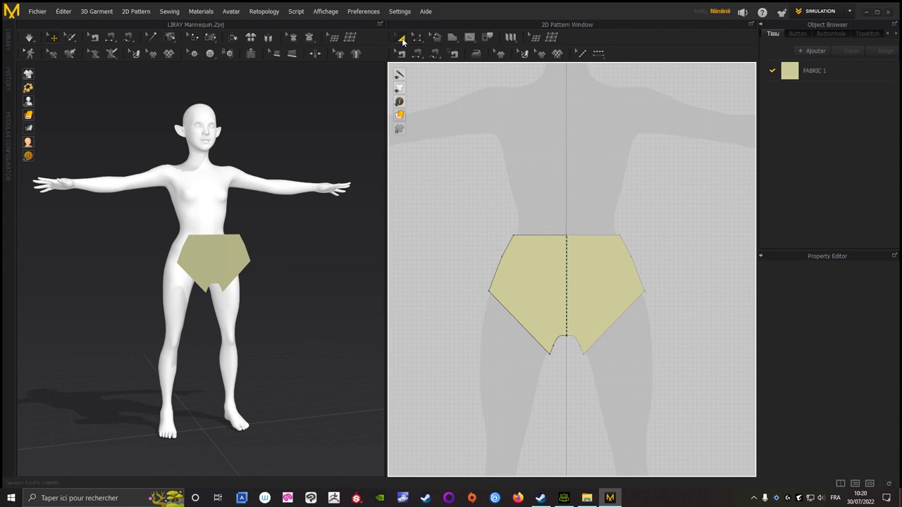
# - Copy the front shorts panel and paste a mirrored copy beside it
pyautogui.click(546, 265)
pyautogui.scroll(1, 592, 255)
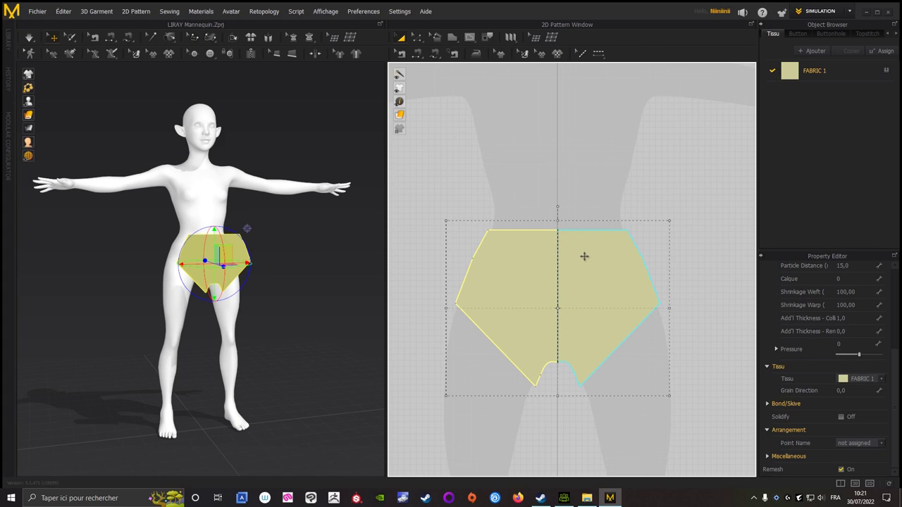
pyautogui.rightClick(596, 255)
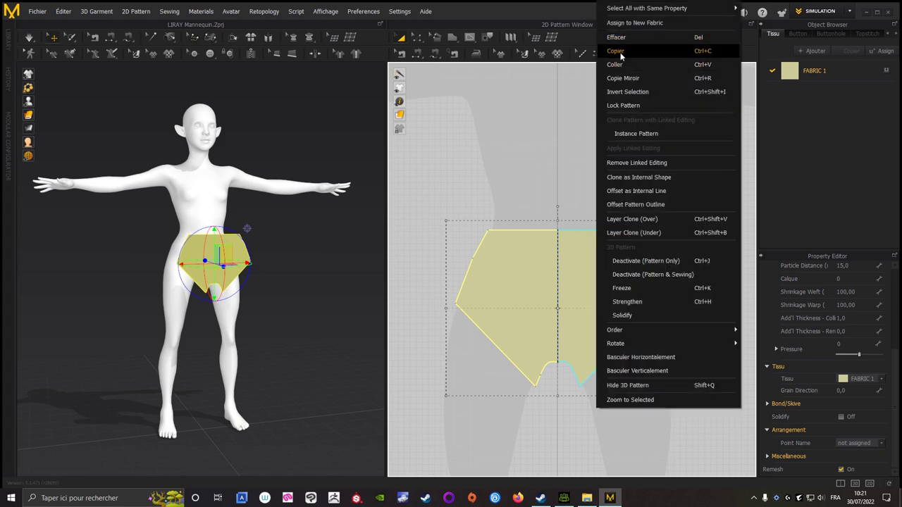
pyautogui.moveTo(658, 122); pyautogui.dragTo(569, 106, button='right')
pyautogui.rightClick(642, 202)
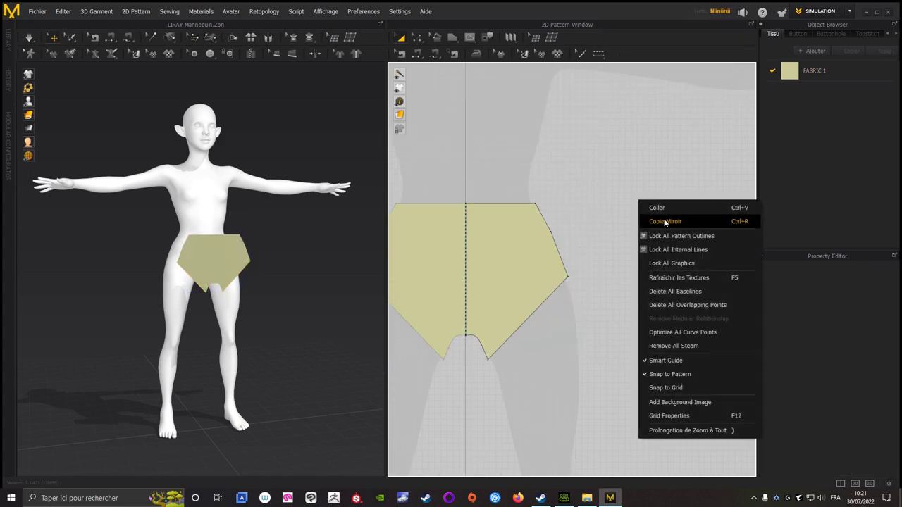
pyautogui.click(668, 224)
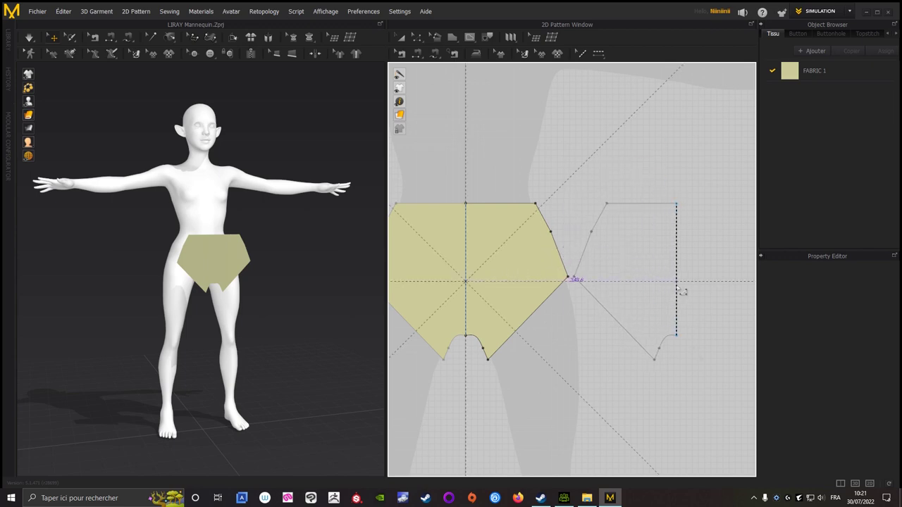
pyautogui.click(682, 291)
pyautogui.scroll(2, 568, 300)
pyautogui.scroll(-2, 568, 300)
# - Move the new panel behind the mannequin in 3D and flip it horizontally
pyautogui.click(308, 284)
pyautogui.moveTo(295, 343); pyautogui.dragTo(298, 388, button='right')
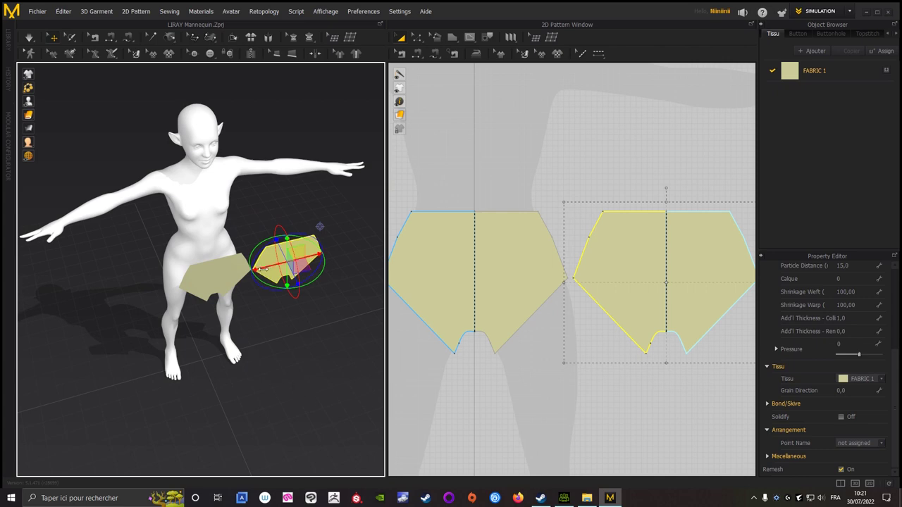
pyautogui.moveTo(263, 269); pyautogui.dragTo(191, 283)
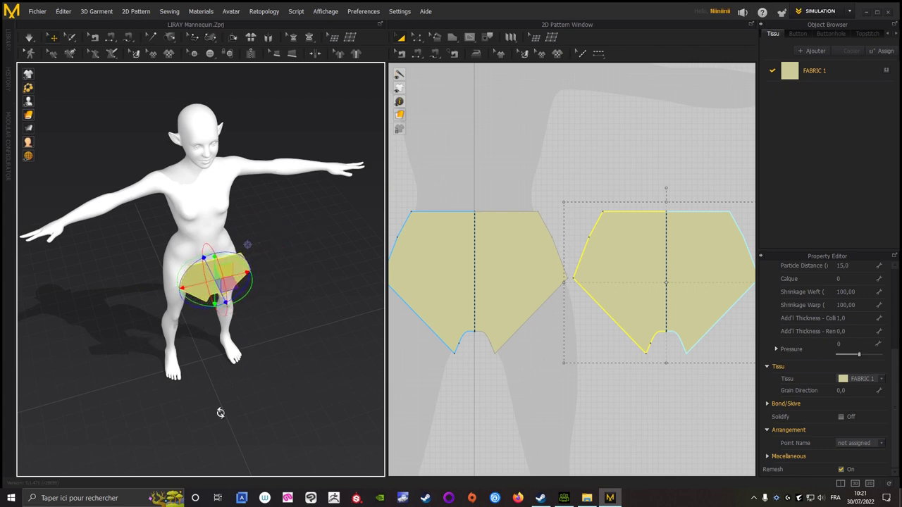
pyautogui.moveTo(221, 413); pyautogui.dragTo(293, 364, button='right')
pyautogui.moveTo(306, 313); pyautogui.dragTo(211, 319)
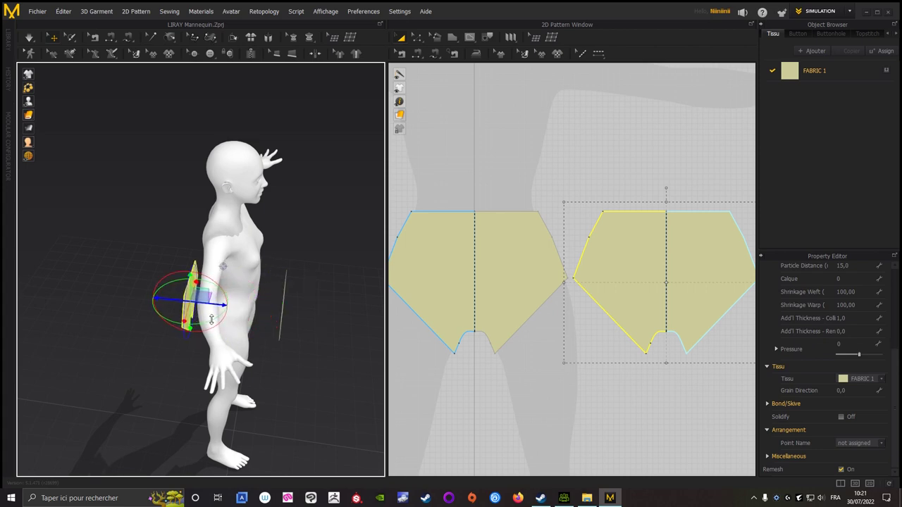
pyautogui.moveTo(158, 389); pyautogui.dragTo(215, 313, button='right')
pyautogui.rightClick(217, 310)
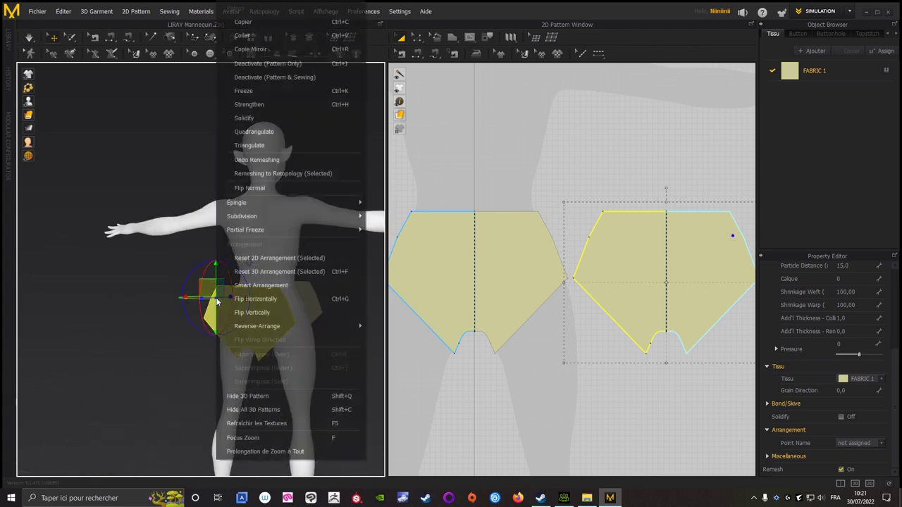
pyautogui.click(258, 303)
pyautogui.moveTo(155, 400)
pyautogui.mouseDown(button='right')
pyautogui.moveTo(95, 391)
pyautogui.moveTo(66, 401)
pyautogui.mouseUp(button='right')
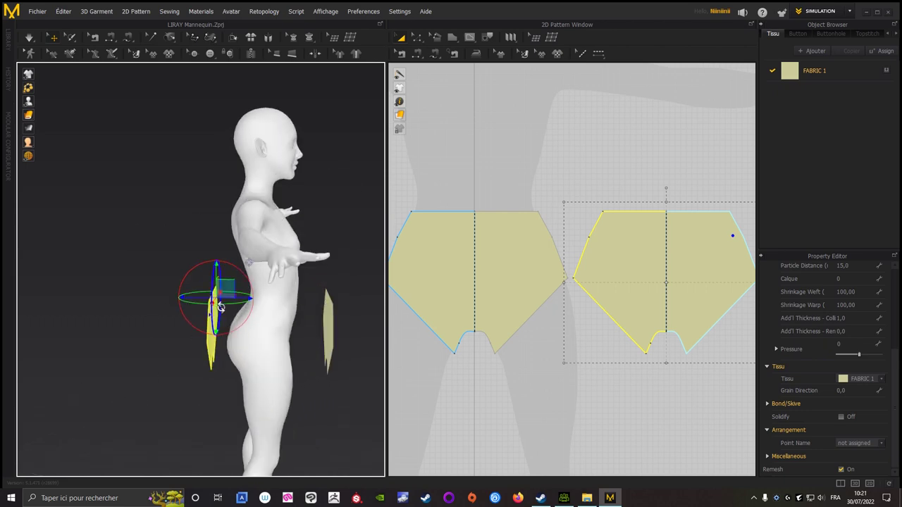
# - Nudge the front panel closer to the mannequin's body
pyautogui.click(468, 268)
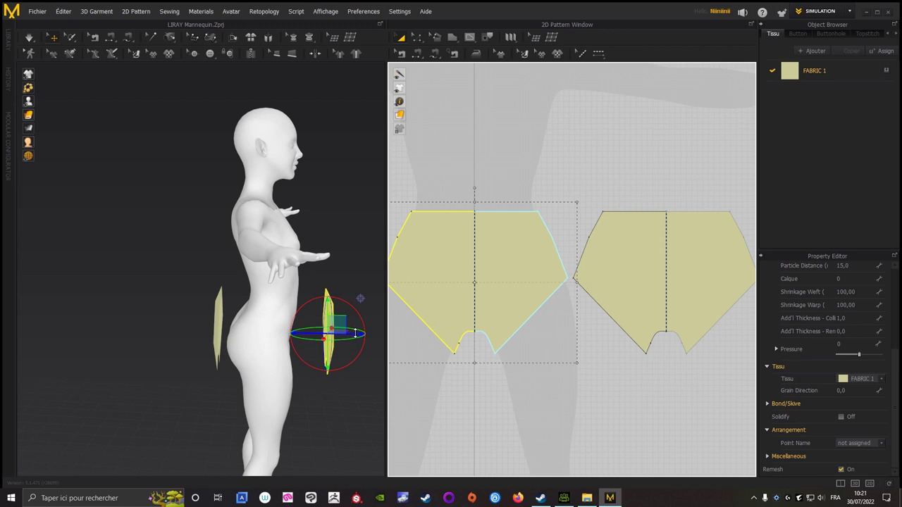
pyautogui.moveTo(355, 334); pyautogui.dragTo(332, 334)
pyautogui.click(352, 310)
pyautogui.scroll(2, 612, 262)
pyautogui.scroll(2, 634, 251)
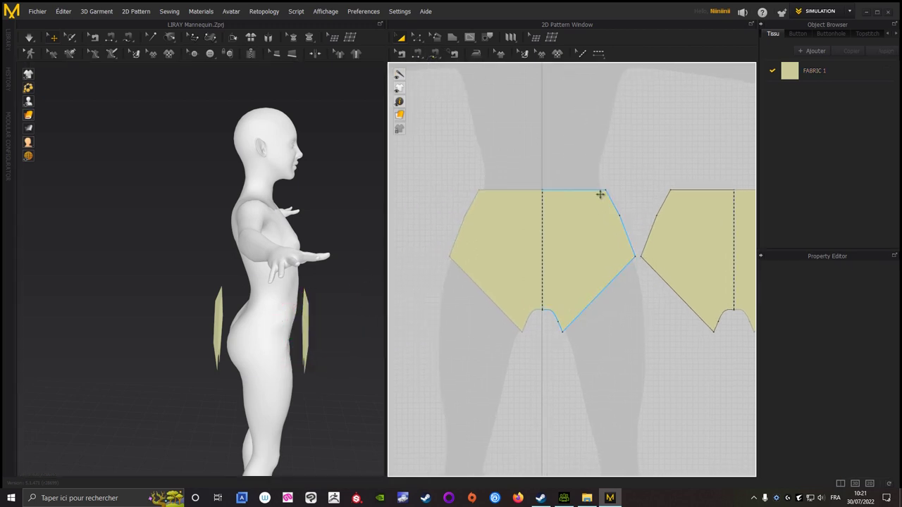
pyautogui.click(434, 55)
# - Sew the front and back panels along both side edges and across the crotch curves
pyautogui.scroll(3, 598, 138)
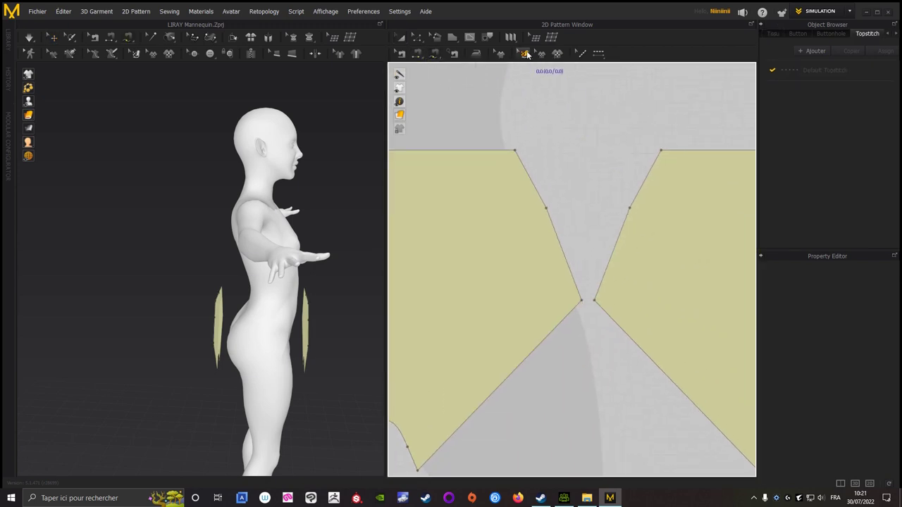
pyautogui.click(516, 149)
pyautogui.click(581, 301)
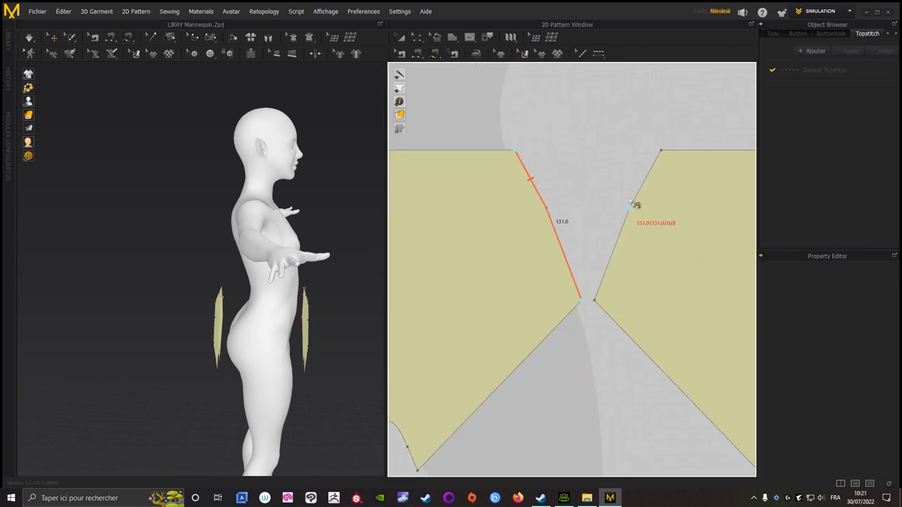
pyautogui.click(660, 151)
pyautogui.click(594, 302)
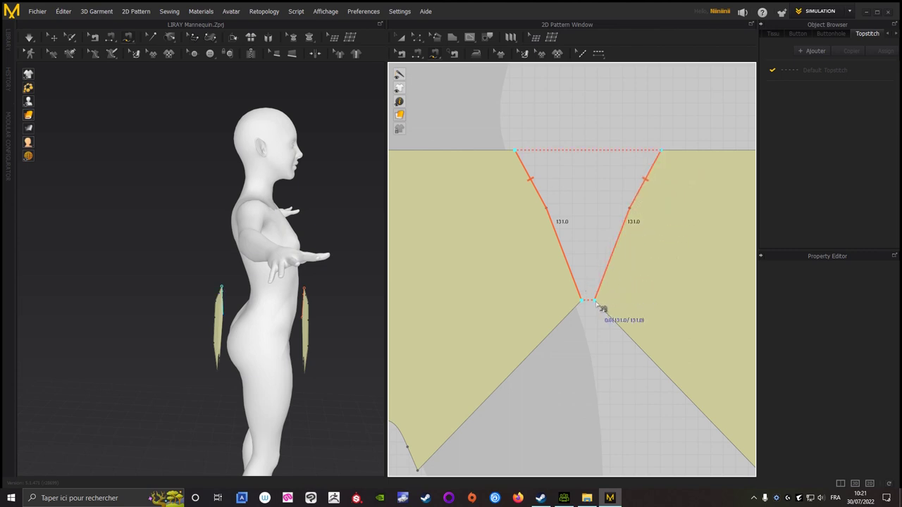
pyautogui.moveTo(463, 396); pyautogui.dragTo(570, 255, button='middle')
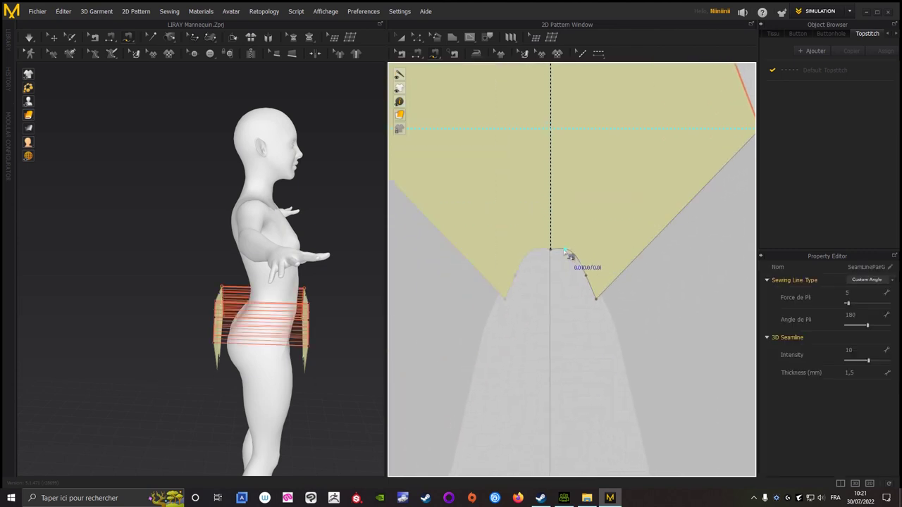
pyautogui.click(557, 255)
pyautogui.moveTo(669, 314); pyautogui.dragTo(528, 298, button='middle')
pyautogui.click(710, 217)
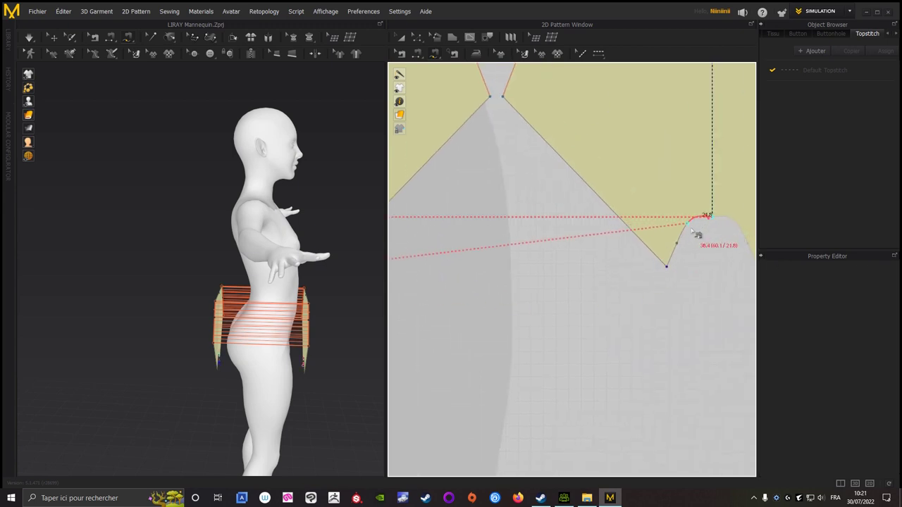
pyautogui.click(673, 274)
pyautogui.moveTo(362, 391); pyautogui.dragTo(322, 372, button='right')
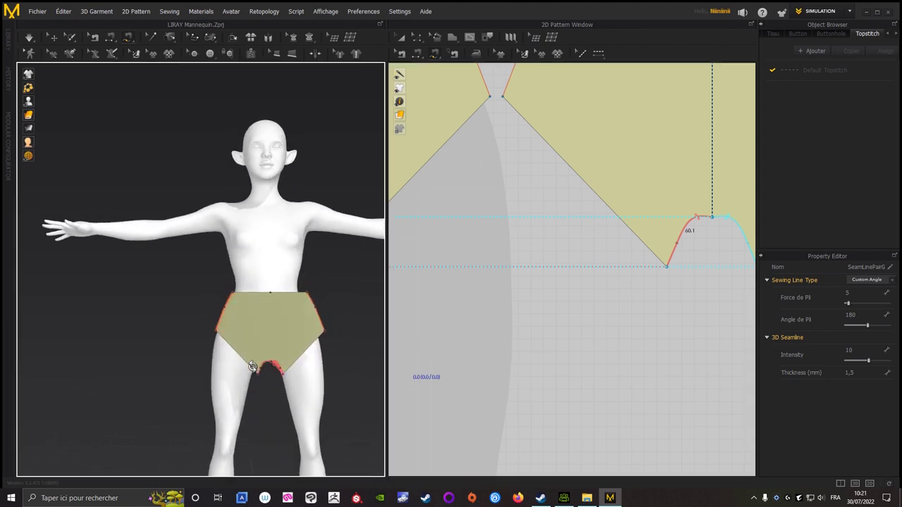
pyautogui.click(401, 36)
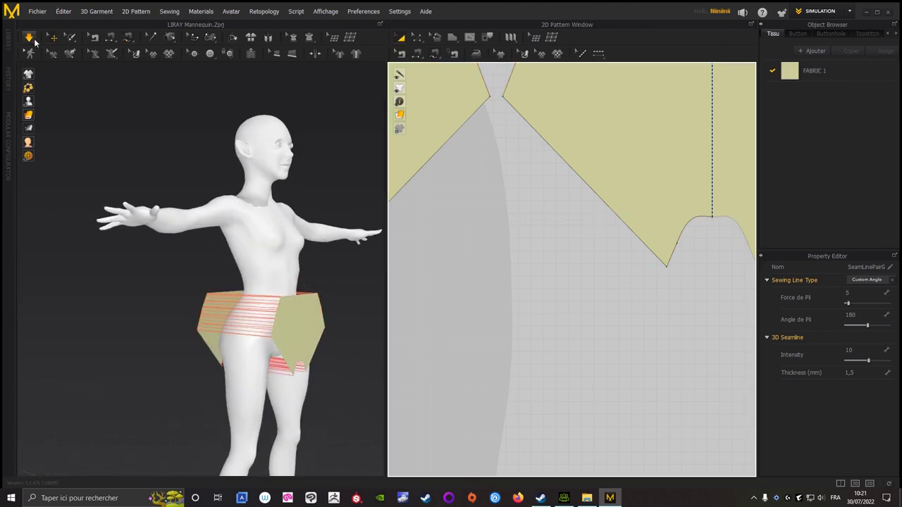
# - Simulate to drape the sewn panels around the mannequin's hips
pyautogui.click(29, 38)
pyautogui.moveTo(68, 261)
pyautogui.mouseDown(button='right')
pyautogui.moveTo(103, 342)
pyautogui.moveTo(179, 322)
pyautogui.moveTo(352, 327)
pyautogui.moveTo(63, 327)
pyautogui.moveTo(110, 299)
pyautogui.moveTo(141, 300)
pyautogui.moveTo(107, 268)
pyautogui.moveTo(89, 272)
pyautogui.moveTo(313, 373)
pyautogui.mouseUp(button='right')
pyautogui.scroll(3, 157, 374)
pyautogui.scroll(2, 162, 316)
# - Pull the draped shorts' crotch corner down to settle it
pyautogui.click(337, 364)
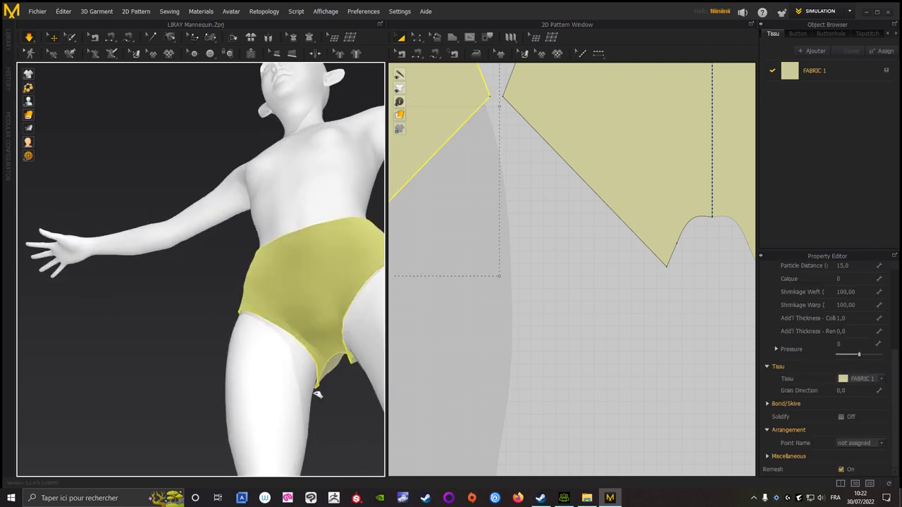
pyautogui.moveTo(336, 410); pyautogui.dragTo(396, 418, button='right')
pyautogui.scroll(-5, 517, 346)
pyautogui.scroll(-2, 617, 322)
pyautogui.moveTo(303, 381)
pyautogui.mouseDown(button='right')
pyautogui.moveTo(256, 378)
pyautogui.moveTo(181, 354)
pyautogui.moveTo(111, 362)
pyautogui.moveTo(121, 348)
pyautogui.mouseUp(button='right')
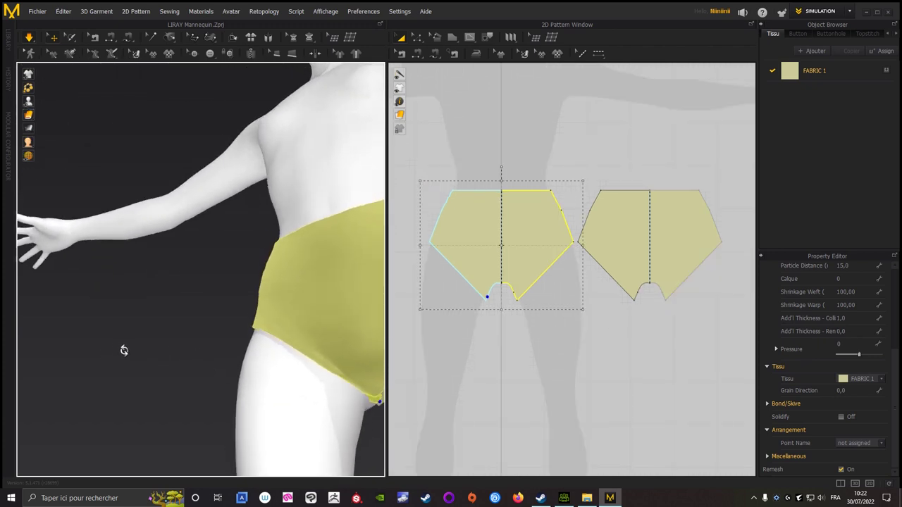
pyautogui.moveTo(165, 395); pyautogui.dragTo(296, 345, button='right')
pyautogui.moveTo(294, 339)
pyautogui.mouseDown()
pyautogui.moveTo(280, 360)
pyautogui.moveTo(268, 366)
pyautogui.moveTo(268, 358)
pyautogui.mouseUp()
pyautogui.moveTo(91, 318); pyautogui.dragTo(125, 346, button='right')
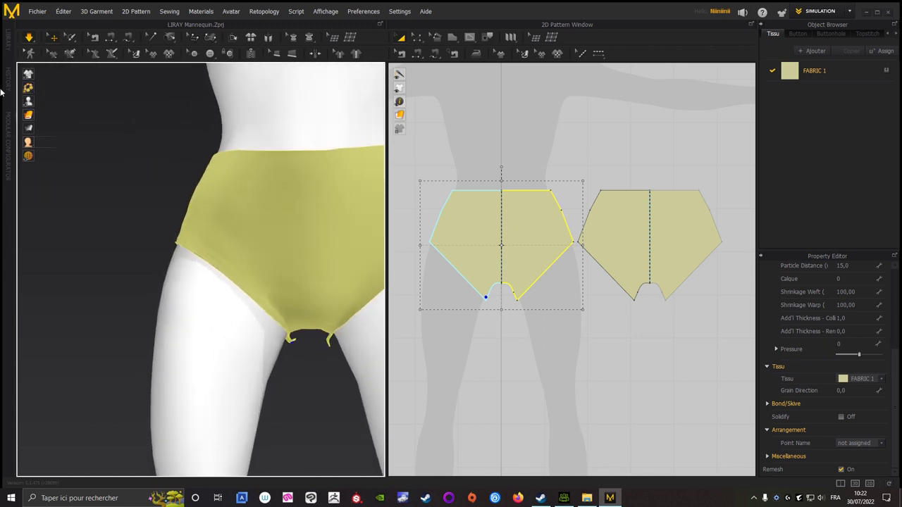
pyautogui.scroll(-4, 117, 235)
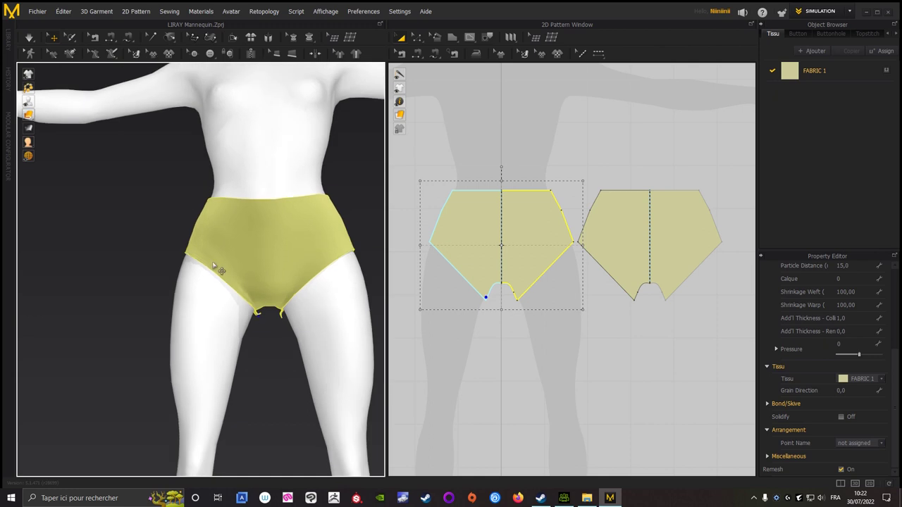
# - Select FABRIC 1 in the Object Browser to show its properties
pyautogui.click(27, 36)
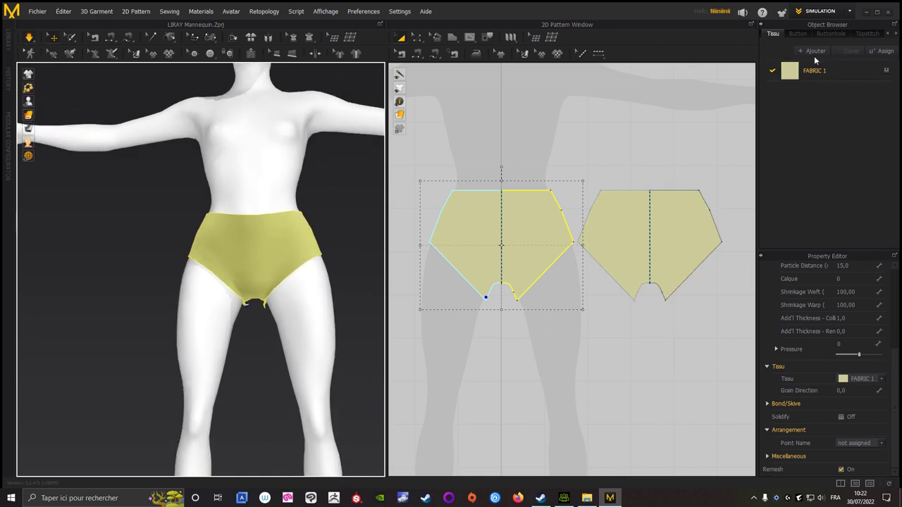
pyautogui.click(818, 74)
pyautogui.scroll(-1, 885, 413)
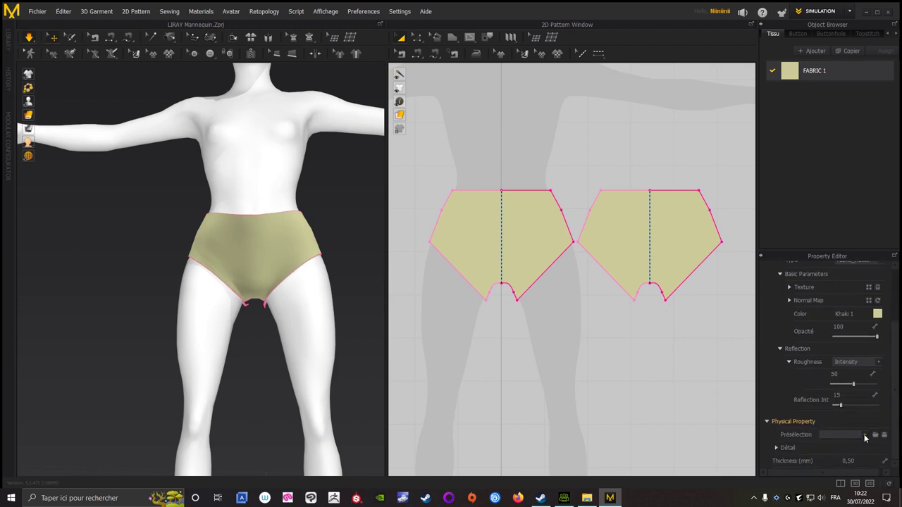
# - Apply the Trim_Full_Grain physical property preset to FABRIC 1
pyautogui.click(864, 435)
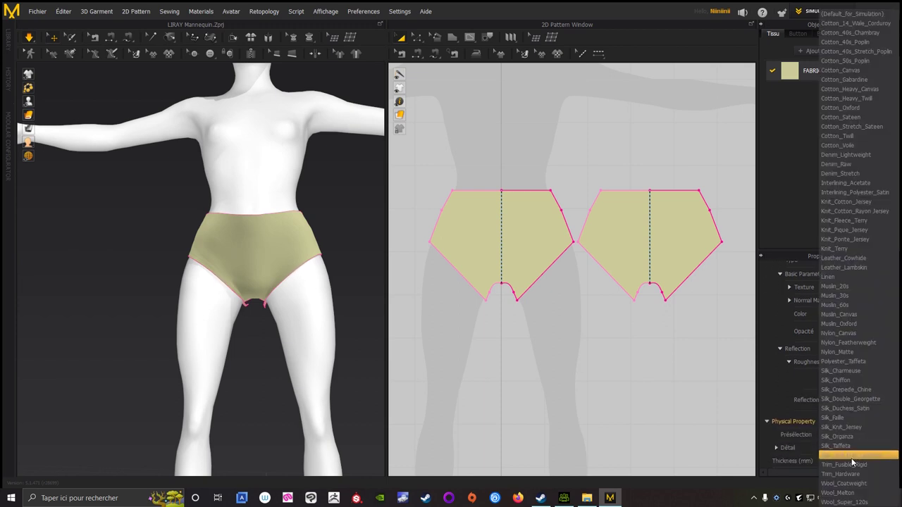
pyautogui.click(851, 457)
pyautogui.moveTo(138, 324)
pyautogui.mouseDown(button='right')
pyautogui.moveTo(55, 316)
pyautogui.moveTo(239, 346)
pyautogui.moveTo(349, 340)
pyautogui.moveTo(177, 334)
pyautogui.moveTo(120, 343)
pyautogui.mouseUp(button='right')
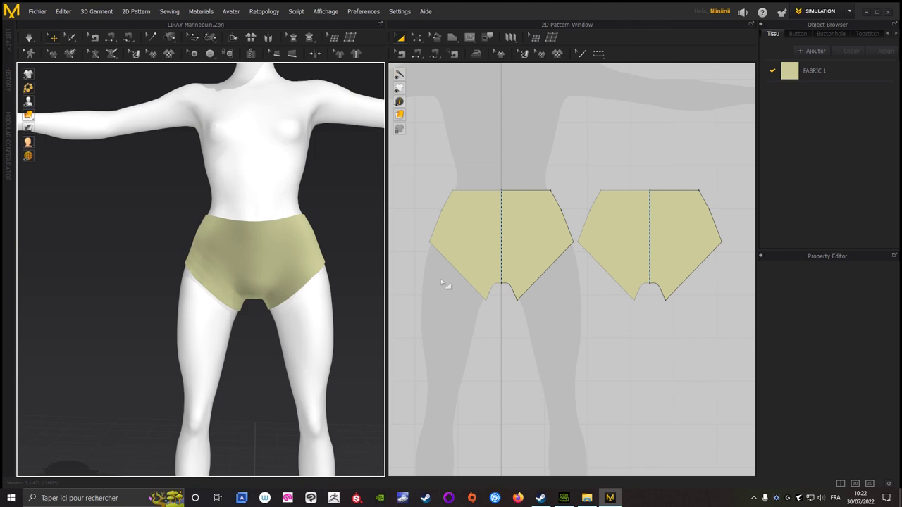
pyautogui.scroll(-4, 475, 296)
pyautogui.scroll(2, 495, 335)
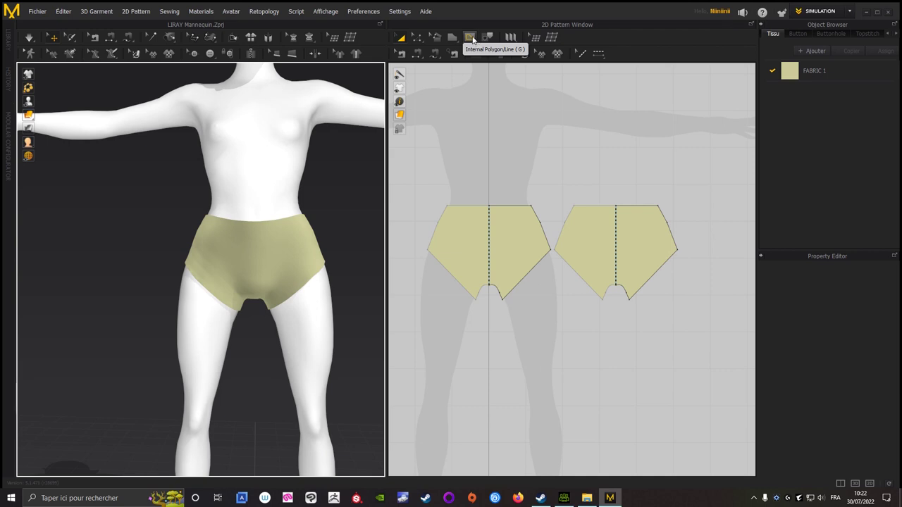
# - Draw an internal line on the front panel from the crotch curve point to the side edge
pyautogui.click(472, 39)
pyautogui.scroll(3, 571, 133)
pyautogui.scroll(-1, 517, 187)
pyautogui.moveTo(622, 145); pyautogui.dragTo(588, 147, button='right')
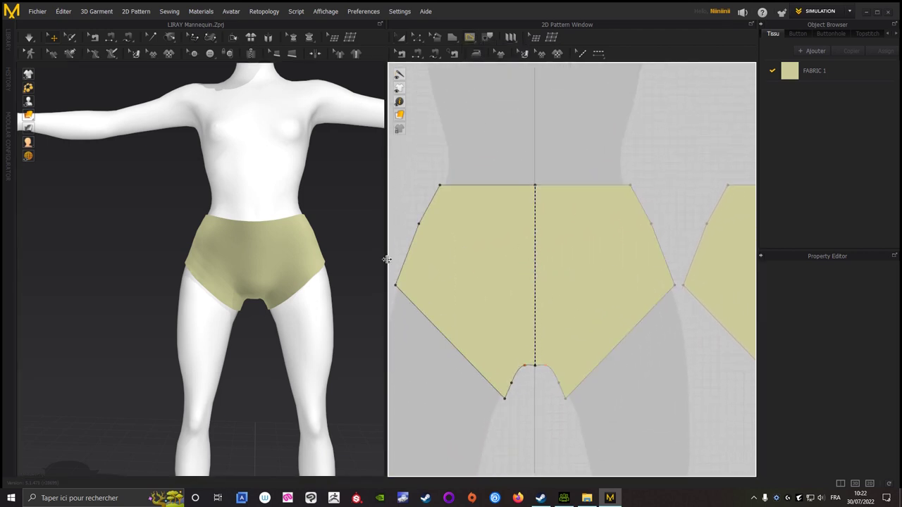
pyautogui.moveTo(429, 409); pyautogui.dragTo(483, 357, button='right')
pyautogui.scroll(3, 471, 364)
pyautogui.scroll(-1, 471, 381)
pyautogui.scroll(3, 520, 348)
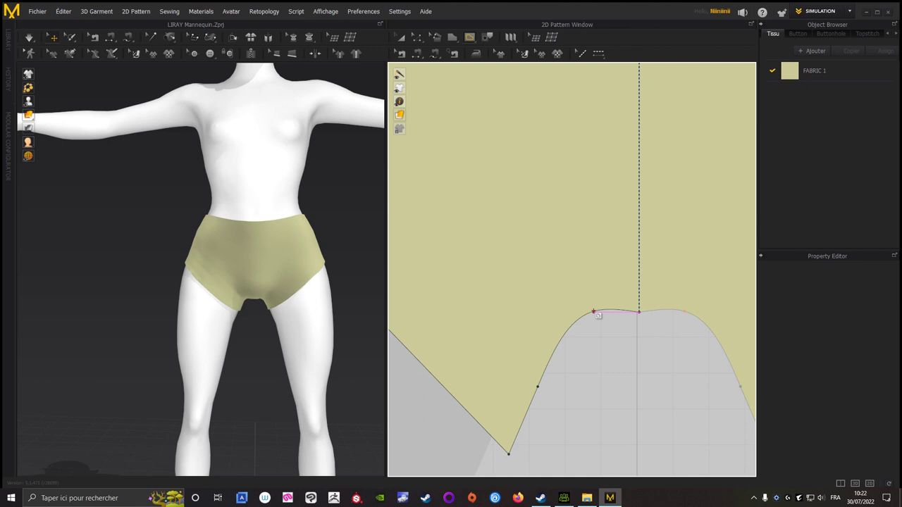
pyautogui.click(596, 313)
pyautogui.scroll(-2, 543, 296)
pyautogui.scroll(-3, 639, 373)
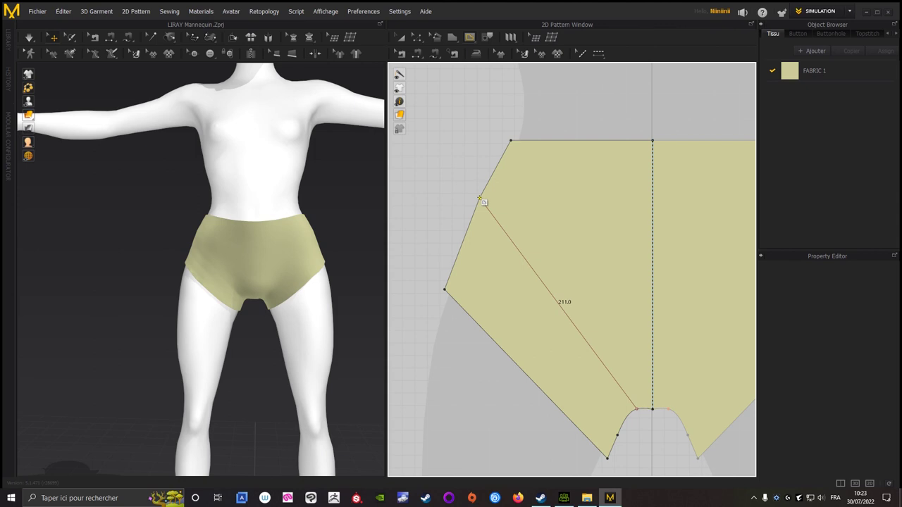
pyautogui.click(481, 201)
# - Draw a second internal line from the top side corner down to the centre fold
pyautogui.moveTo(185, 451)
pyautogui.mouseDown(button='right')
pyautogui.moveTo(246, 373)
pyautogui.moveTo(227, 359)
pyautogui.mouseUp(button='right')
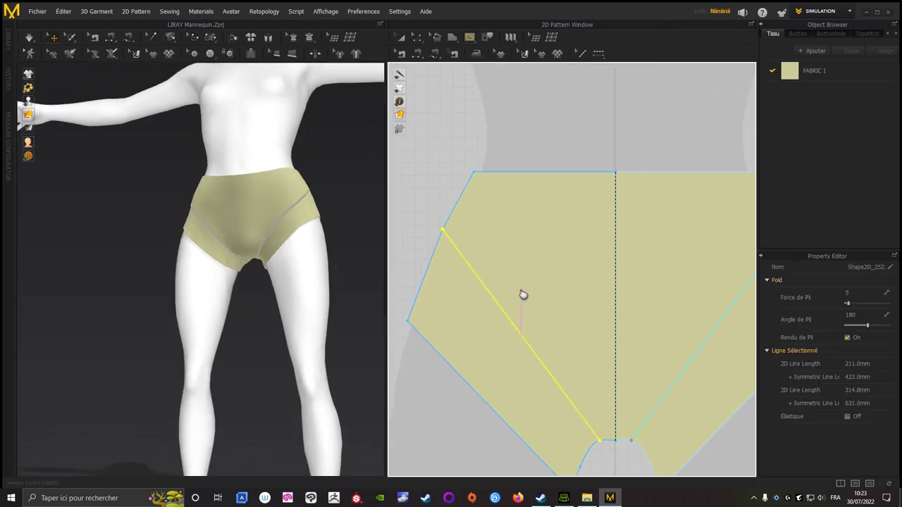
pyautogui.moveTo(342, 271)
pyautogui.mouseDown(button='right')
pyautogui.moveTo(136, 350)
pyautogui.moveTo(224, 189)
pyautogui.mouseUp(button='right')
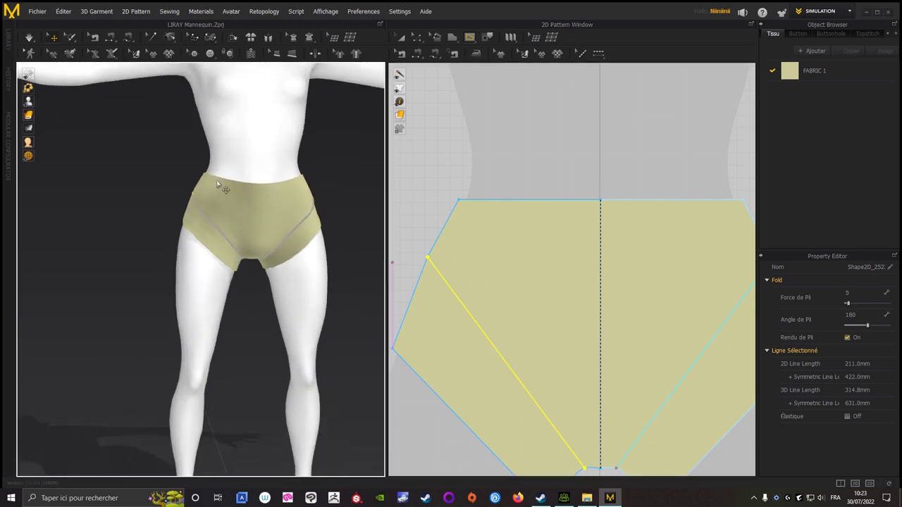
pyautogui.click(459, 202)
pyautogui.moveTo(568, 282); pyautogui.dragTo(493, 225, button='right')
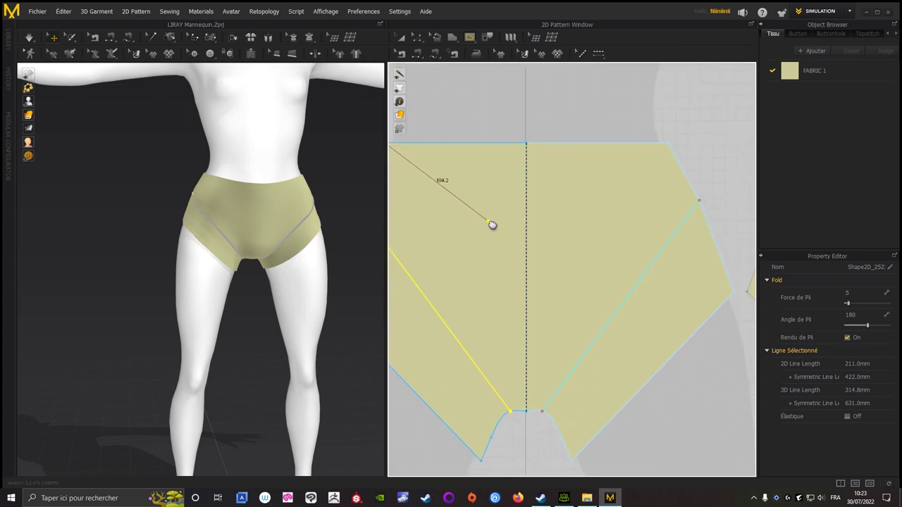
pyautogui.click(526, 250)
# - Reframe the whole pattern piece and finish another diagonal line at the side edge
pyautogui.moveTo(111, 334); pyautogui.dragTo(188, 319, button='right')
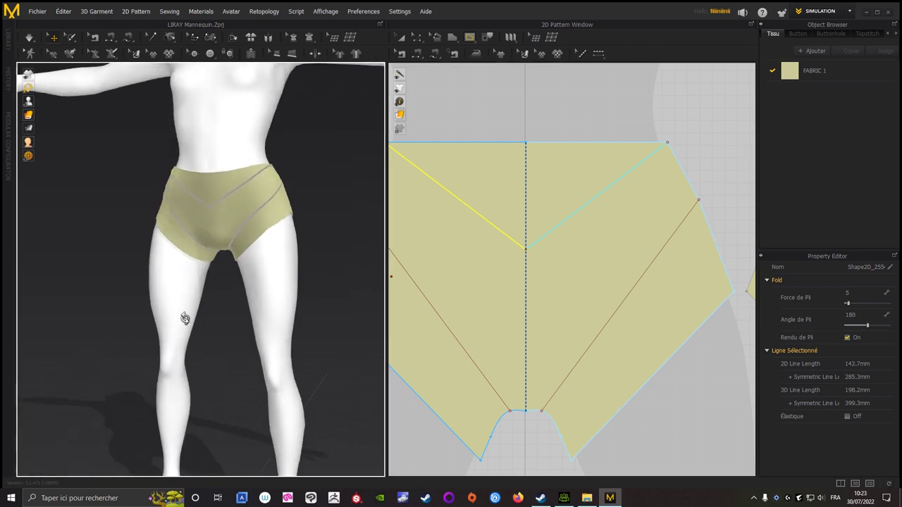
pyautogui.scroll(-3, 652, 331)
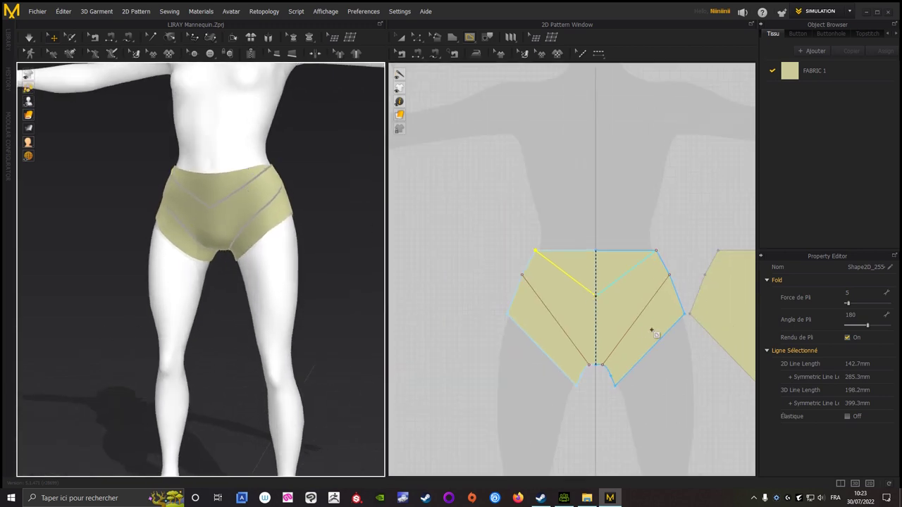
pyautogui.moveTo(652, 331); pyautogui.dragTo(477, 277, button='right')
pyautogui.scroll(2, 566, 322)
pyautogui.scroll(5, 584, 368)
pyautogui.moveTo(584, 368); pyautogui.dragTo(564, 310, button='right')
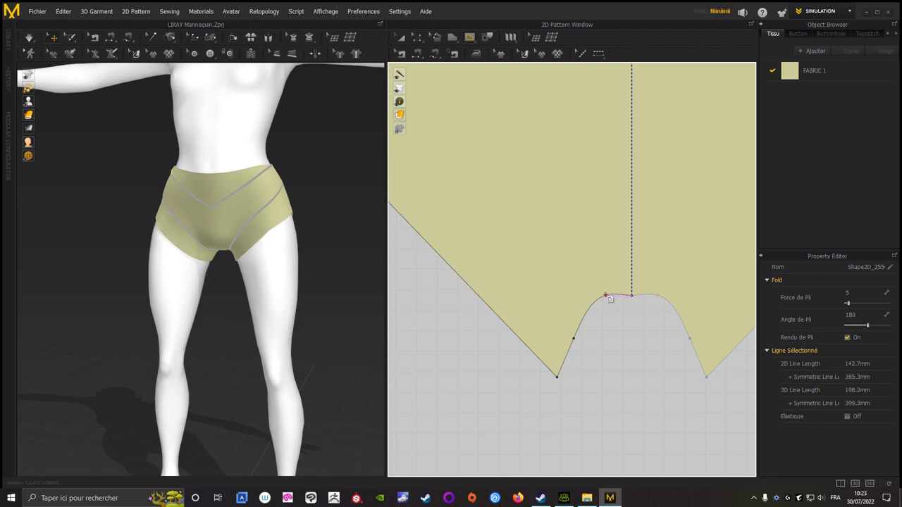
pyautogui.scroll(-3, 612, 314)
pyautogui.scroll(4, 604, 336)
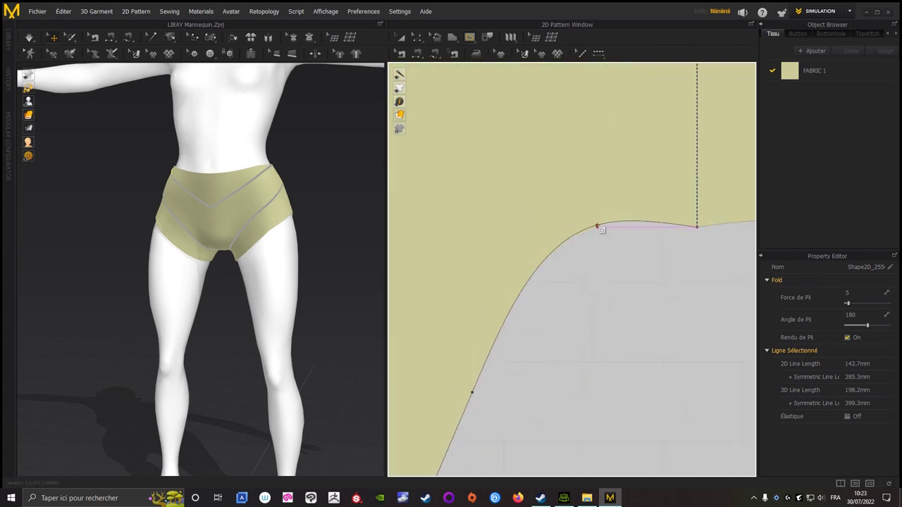
pyautogui.scroll(-3, 564, 195)
pyautogui.scroll(-2, 533, 215)
pyautogui.moveTo(454, 237); pyautogui.dragTo(499, 219, button='middle')
pyautogui.click(507, 198)
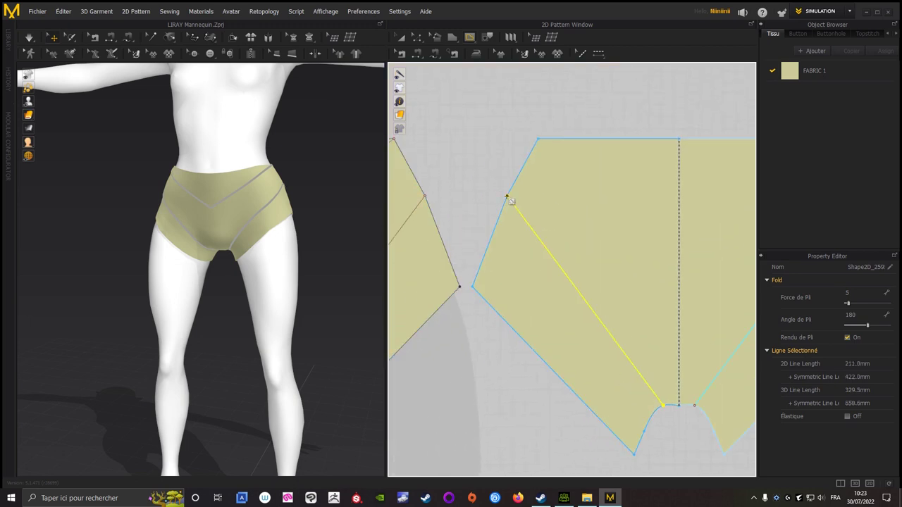
# - Draw the back piece's upper diagonal internal line ending on the centre fold
pyautogui.moveTo(326, 373); pyautogui.dragTo(149, 343, button='right')
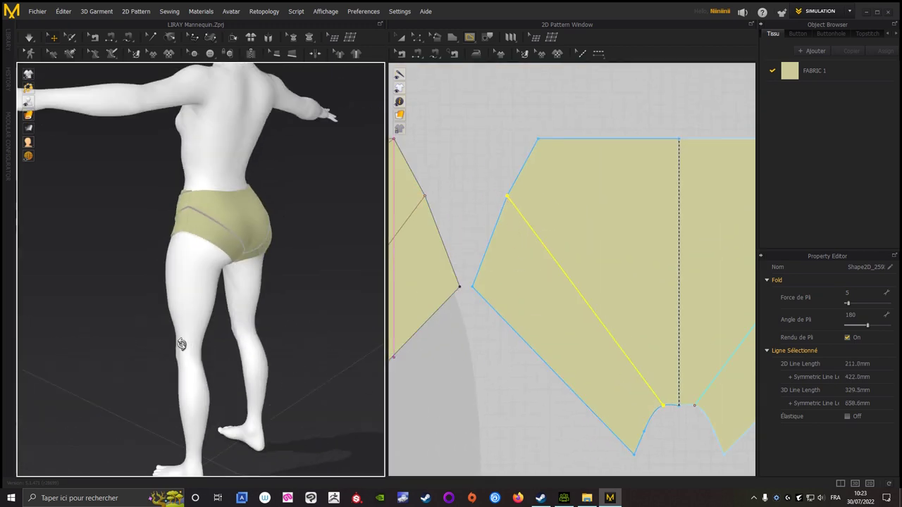
pyautogui.moveTo(511, 155)
pyautogui.mouseDown(button='right')
pyautogui.moveTo(550, 196)
pyautogui.moveTo(508, 196)
pyautogui.mouseUp(button='right')
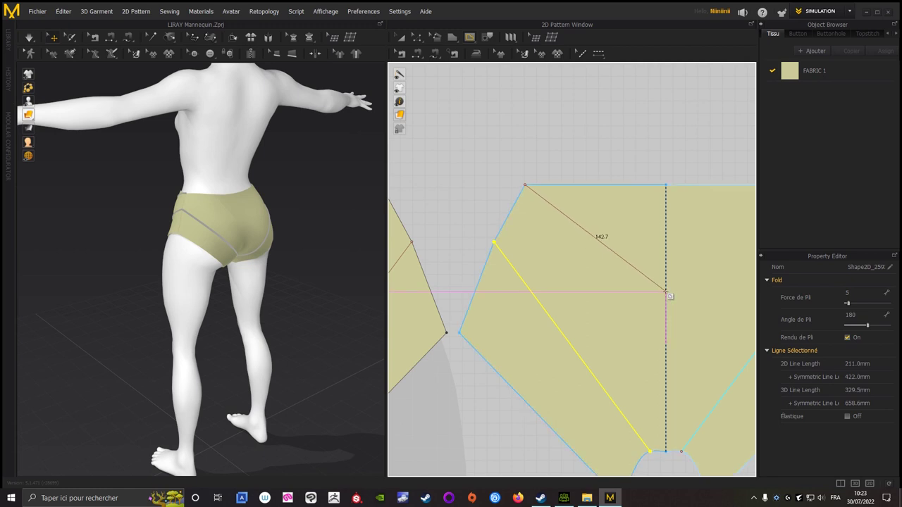
pyautogui.click(665, 290)
pyautogui.scroll(-2, 476, 177)
pyautogui.moveTo(480, 133); pyautogui.dragTo(564, 131, button='middle')
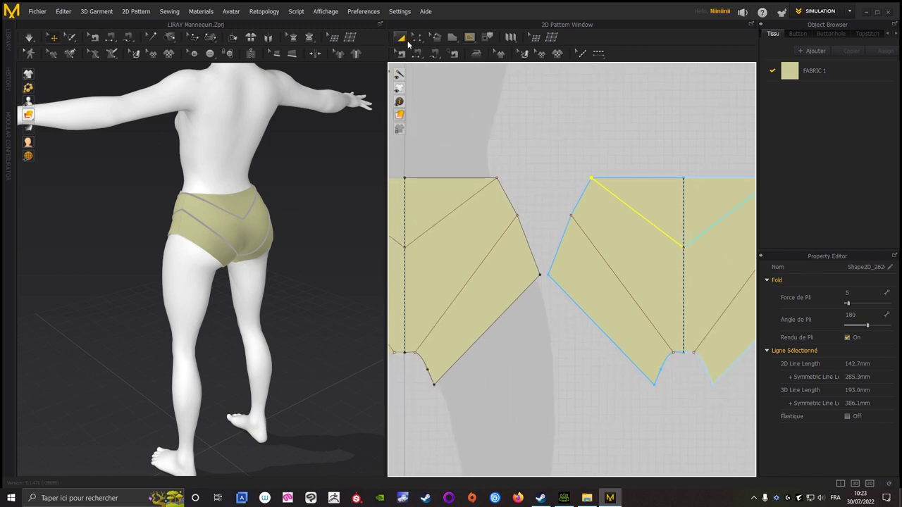
# - In Edit Pattern, select all four upper and lower diagonal lines on both pieces
pyautogui.click(421, 40)
pyautogui.moveTo(563, 160)
pyautogui.mouseDown(button='middle')
pyautogui.moveTo(647, 139)
pyautogui.moveTo(675, 145)
pyautogui.mouseUp(button='middle')
pyautogui.click(551, 209)
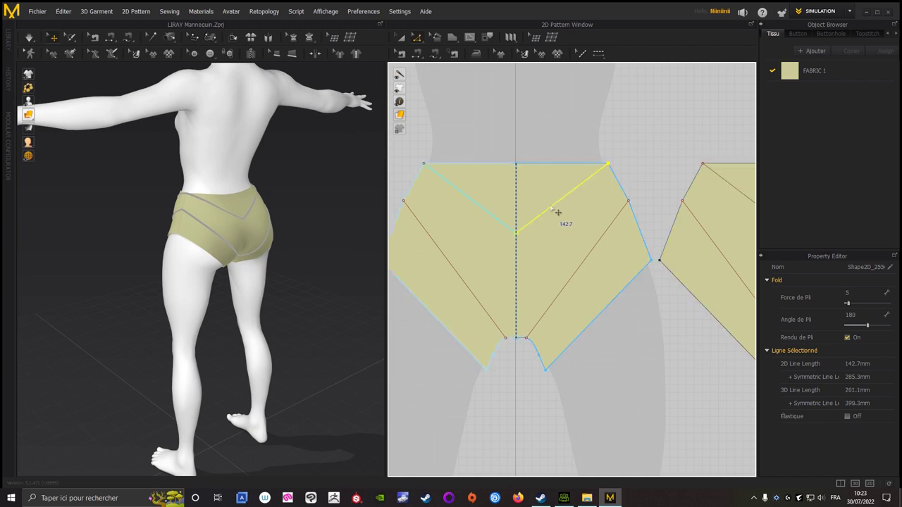
pyautogui.keyDown('shift'); pyautogui.click(585, 262); pyautogui.keyUp('shift')
pyautogui.moveTo(656, 189); pyautogui.dragTo(588, 159, button='middle')
pyautogui.keyDown('shift'); pyautogui.click(643, 217); pyautogui.keyUp('shift')
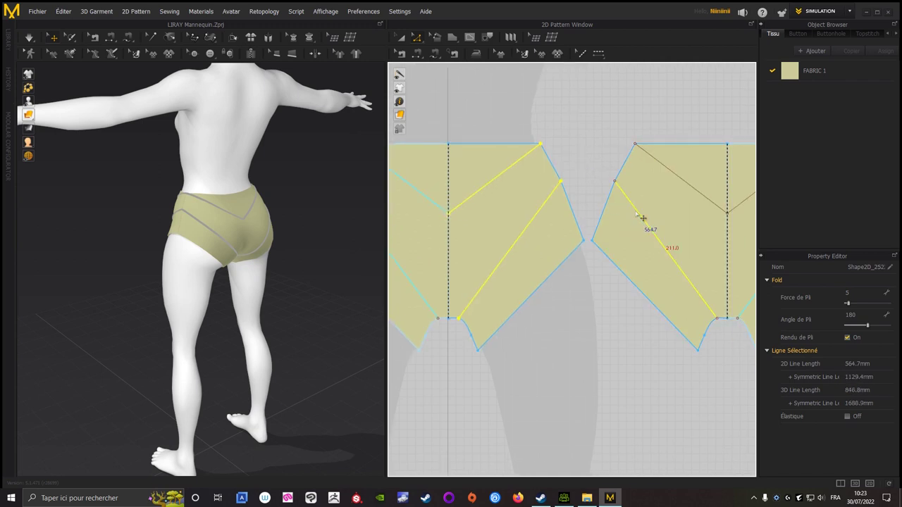
pyautogui.keyDown('shift'); pyautogui.click(675, 178); pyautogui.keyUp('shift')
# - Cut the pattern pieces along the selected diagonal lines
pyautogui.rightClick(677, 177)
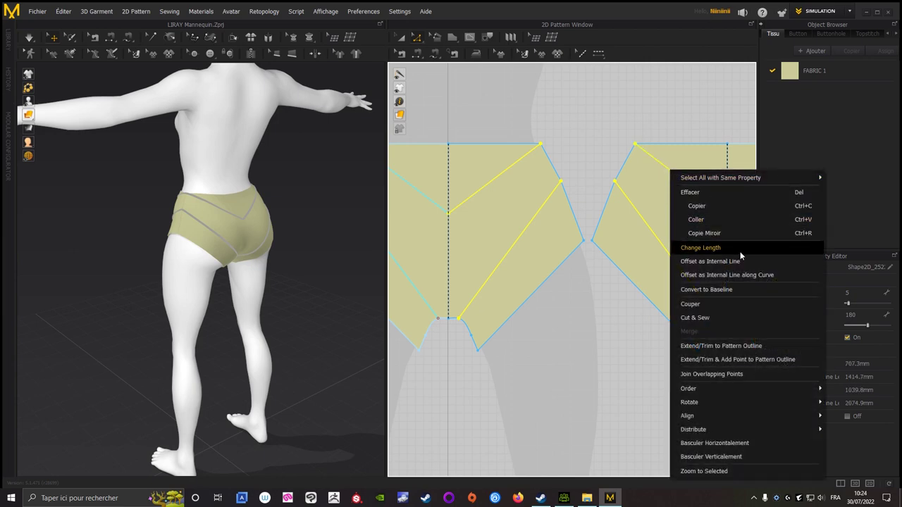
pyautogui.click(593, 173)
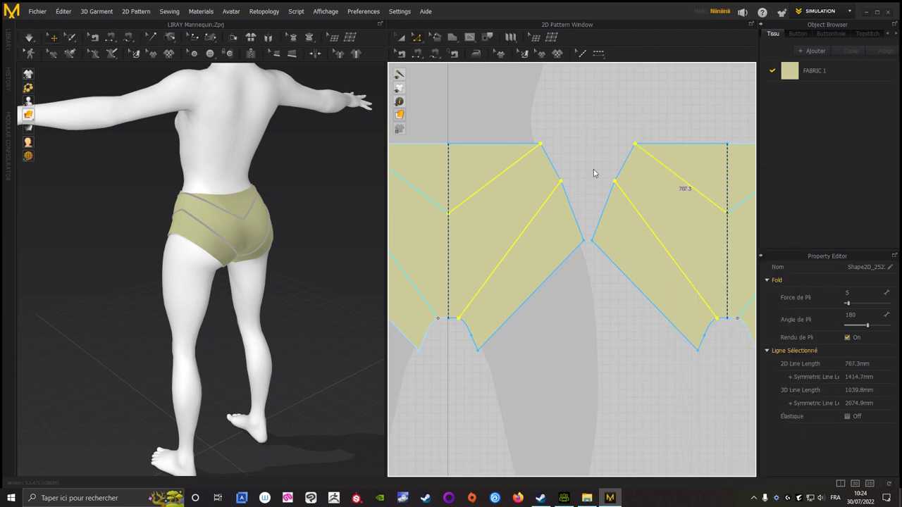
pyautogui.click(576, 130)
# - Select the cut triangle pieces and side strips of both pieces and hide them on the mannequin
pyautogui.press('a')
pyautogui.scroll(-2, 567, 126)
pyautogui.scroll(-1, 557, 126)
pyautogui.moveTo(557, 125); pyautogui.dragTo(574, 162, button='right')
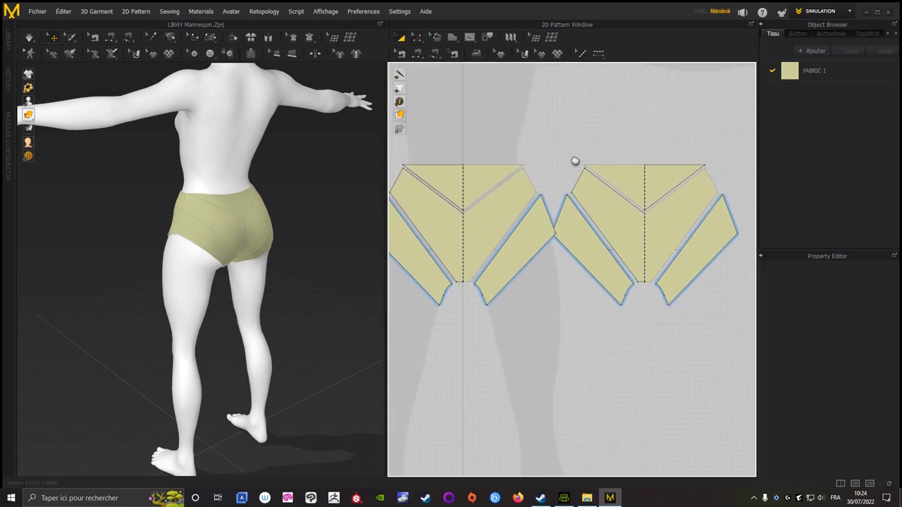
pyautogui.click(456, 185)
pyautogui.click(454, 177)
pyautogui.click(446, 181)
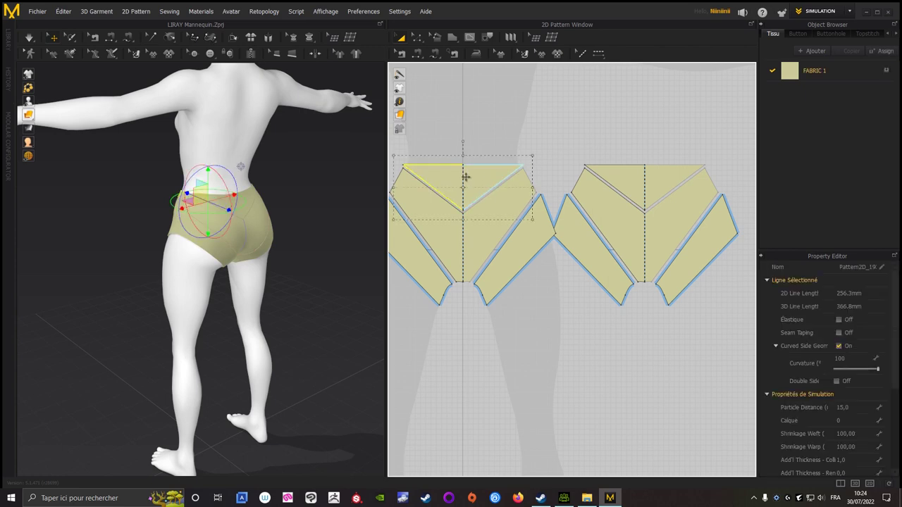
pyautogui.click(489, 172)
pyautogui.click(518, 262)
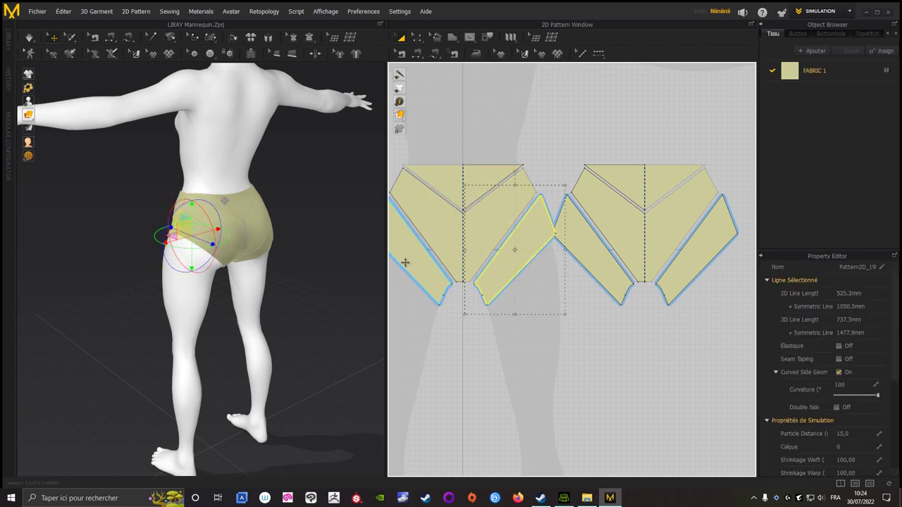
pyautogui.click(604, 176)
pyautogui.click(588, 248)
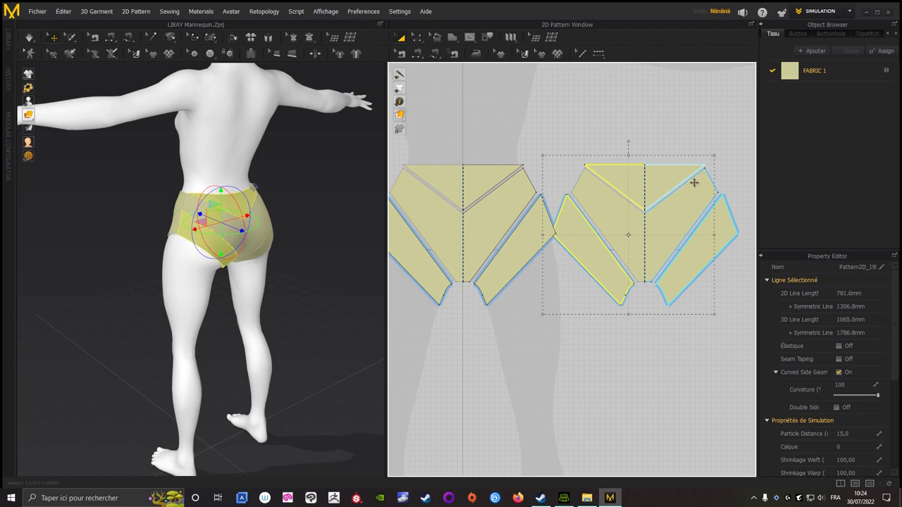
pyautogui.keyDown('shift'); pyautogui.click(721, 250); pyautogui.keyUp('shift')
pyautogui.keyDown('shift'); pyautogui.click(635, 177); pyautogui.keyUp('shift')
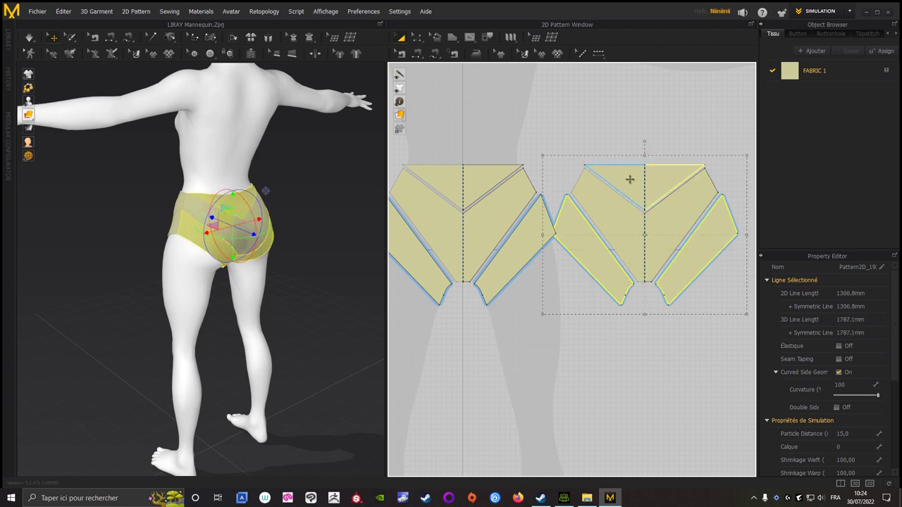
pyautogui.keyDown('shift'); pyautogui.click(489, 175); pyautogui.keyUp('shift')
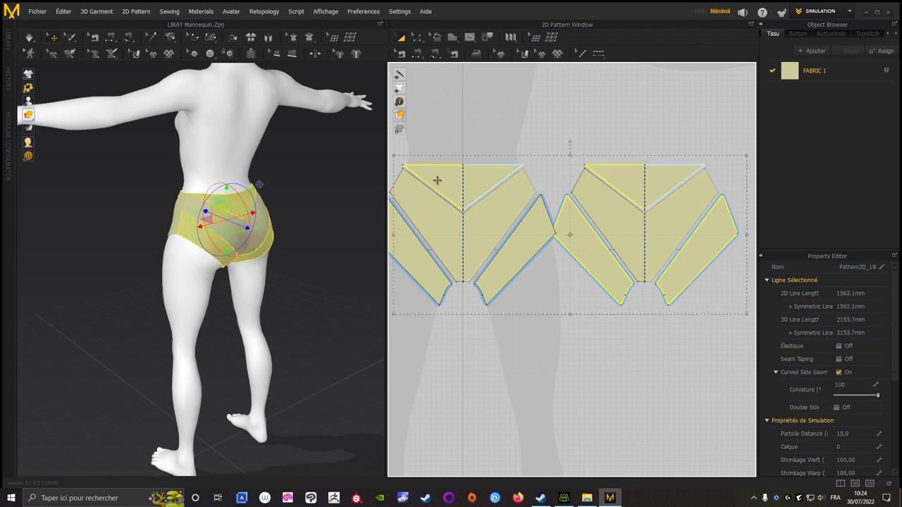
pyautogui.keyDown('shift'); pyautogui.click(423, 262); pyautogui.keyUp('shift')
pyautogui.keyDown('shift'); pyautogui.click(504, 252); pyautogui.keyUp('shift')
pyautogui.rightClick(504, 252)
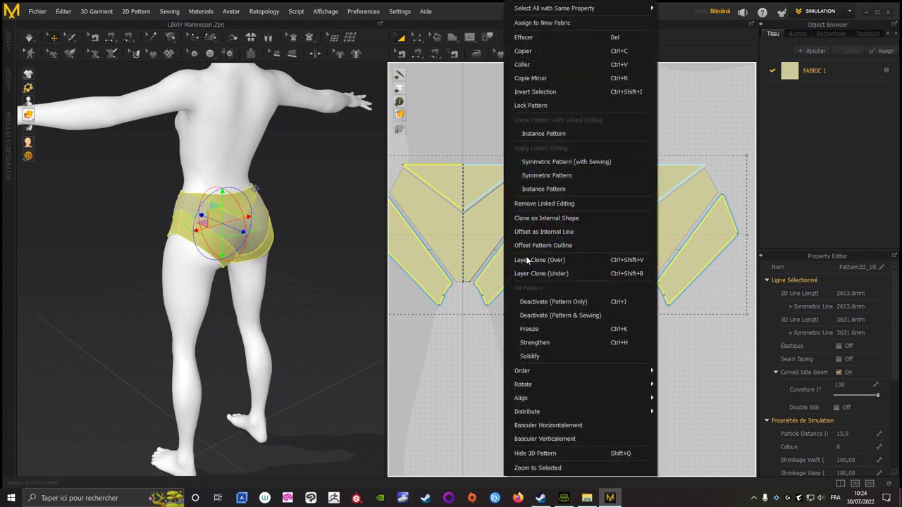
pyautogui.click(541, 455)
pyautogui.click(317, 326)
# - Move the top triangle piece up, clear of the other pieces
pyautogui.moveTo(317, 327); pyautogui.dragTo(265, 298, button='right')
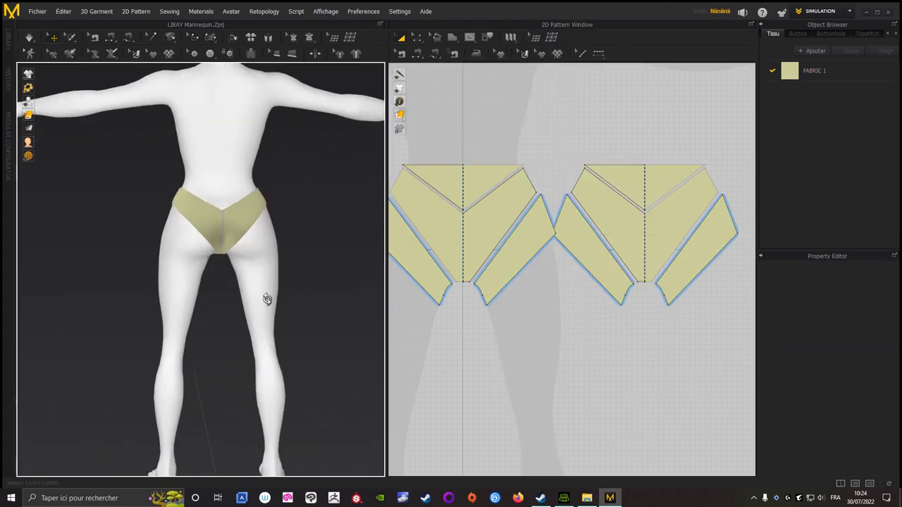
pyautogui.scroll(3, 625, 197)
pyautogui.scroll(2, 594, 138)
pyautogui.scroll(-2, 564, 139)
pyautogui.scroll(-2, 533, 141)
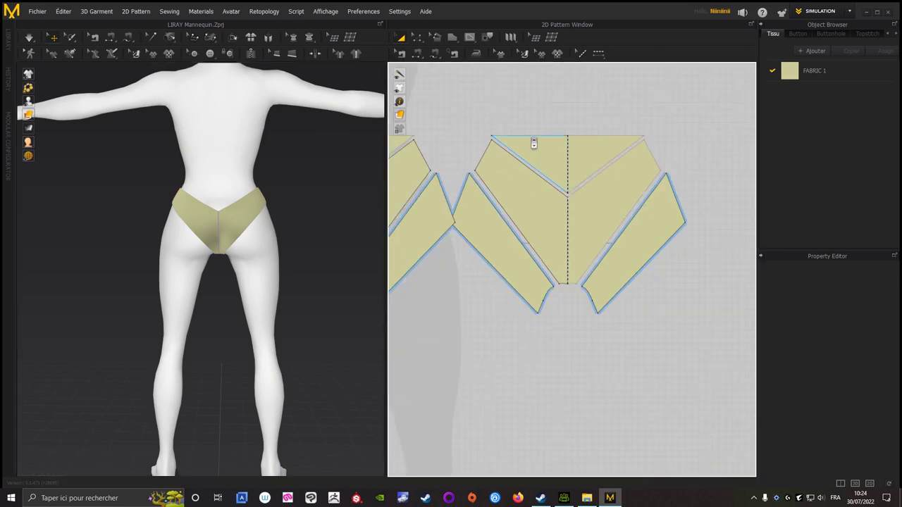
pyautogui.scroll(1, 571, 107)
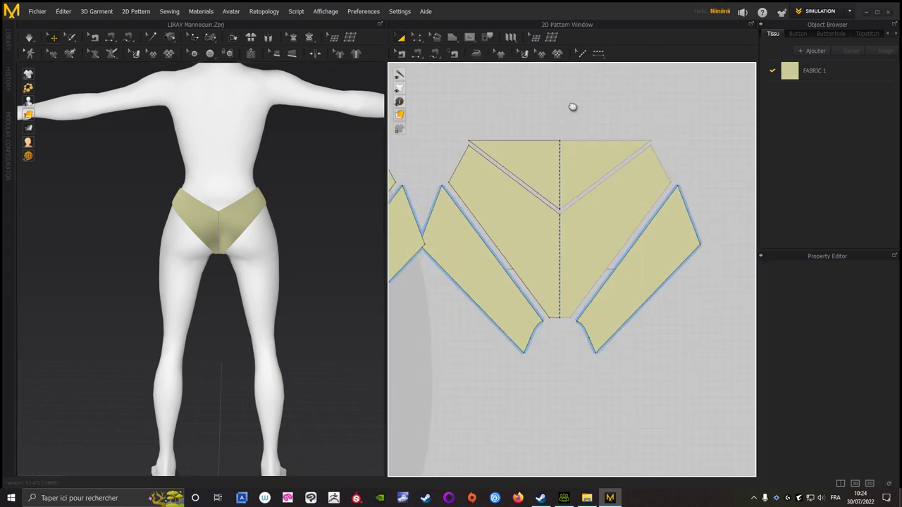
pyautogui.moveTo(572, 106); pyautogui.dragTo(595, 161, button='right')
pyautogui.click(581, 198)
pyautogui.moveTo(578, 213); pyautogui.dragTo(577, 154)
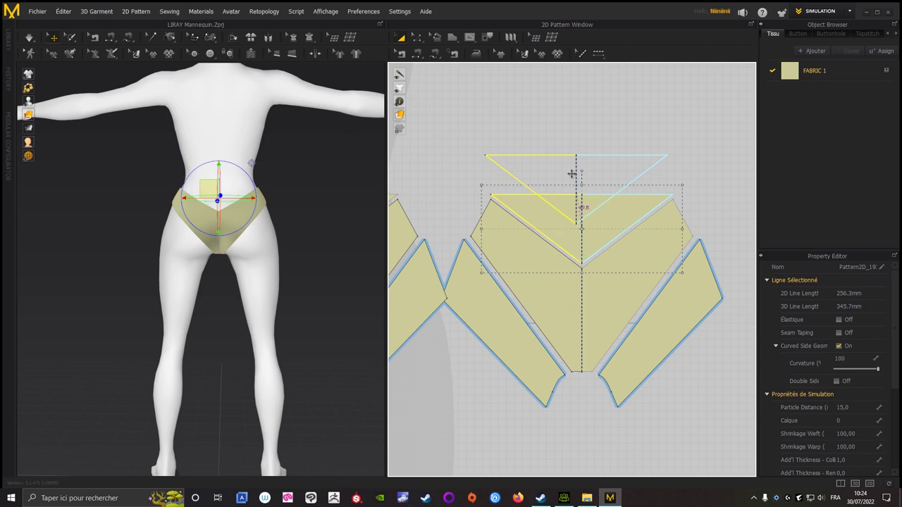
pyautogui.click(574, 229)
# - Raise the V notch point higher using Edit Pattern
pyautogui.scroll(3, 583, 253)
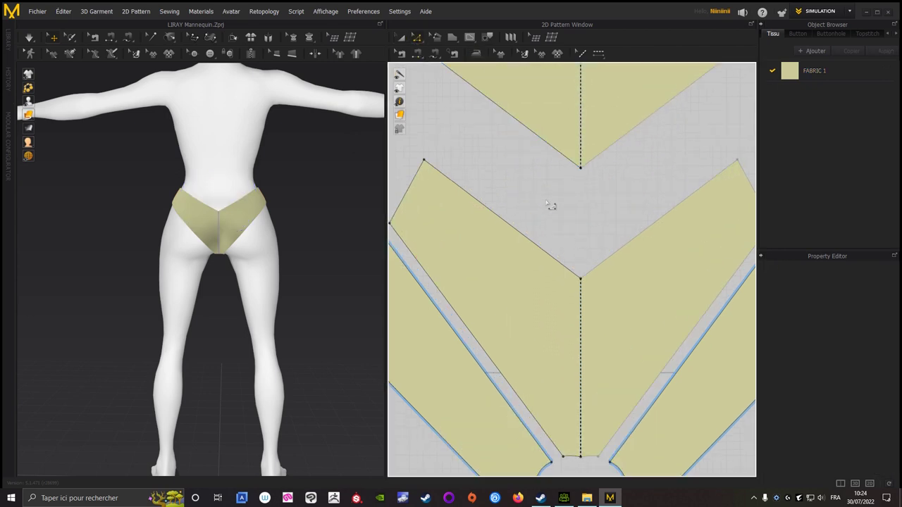
pyautogui.moveTo(551, 205); pyautogui.dragTo(533, 172, button='right')
pyautogui.click(422, 40)
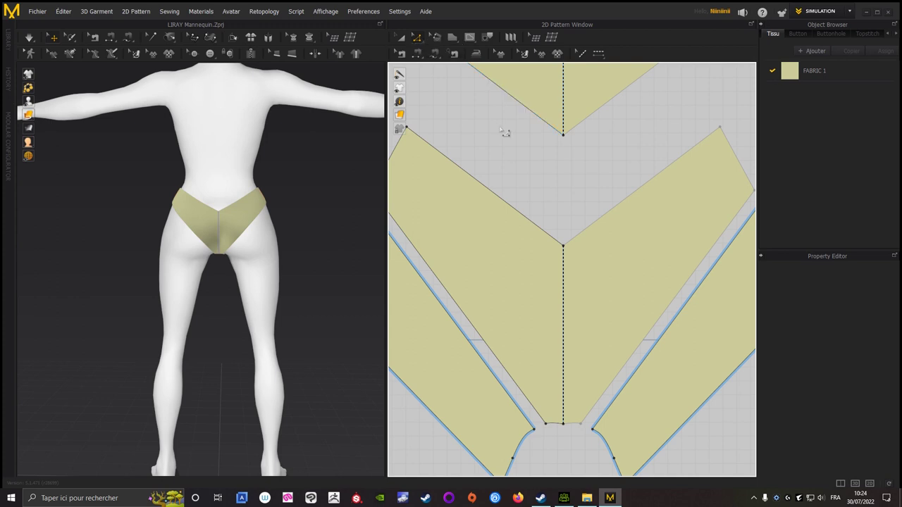
pyautogui.click(570, 252)
pyautogui.moveTo(569, 252); pyautogui.dragTo(569, 202)
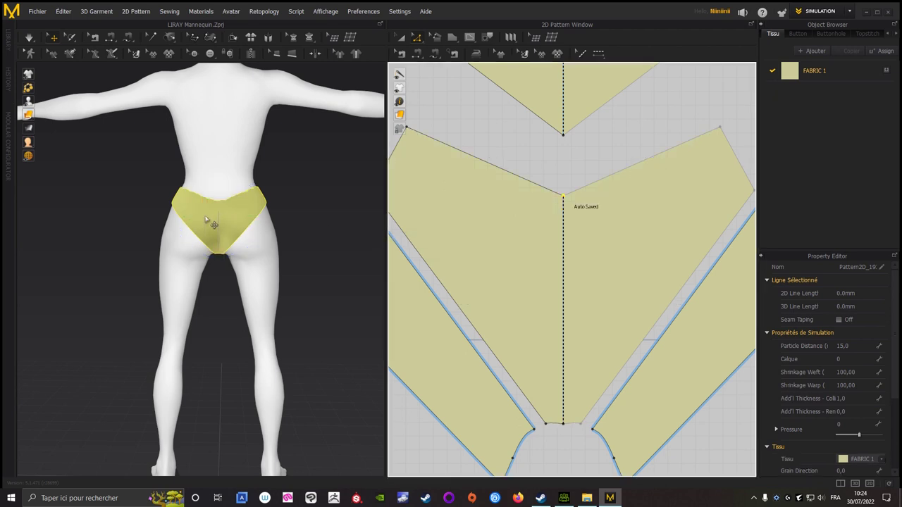
# - Run the cloth simulation until the garment settles, then stop it
pyautogui.scroll(-3, 100, 262)
pyautogui.scroll(2, 105, 242)
pyautogui.scroll(2, 186, 65)
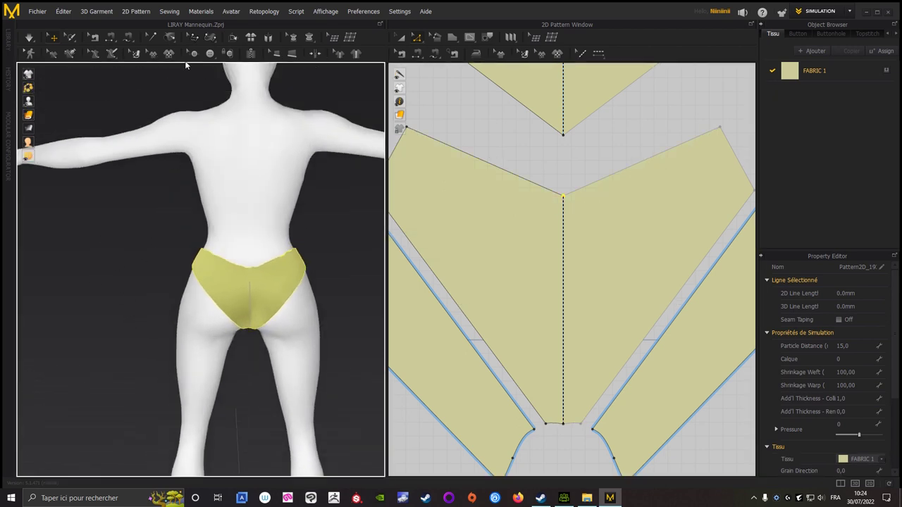
pyautogui.click(28, 36)
pyautogui.moveTo(68, 325)
pyautogui.mouseDown(button='right')
pyautogui.moveTo(90, 315)
pyautogui.moveTo(308, 315)
pyautogui.moveTo(99, 326)
pyautogui.moveTo(288, 325)
pyautogui.moveTo(322, 312)
pyautogui.moveTo(100, 302)
pyautogui.mouseUp(button='right')
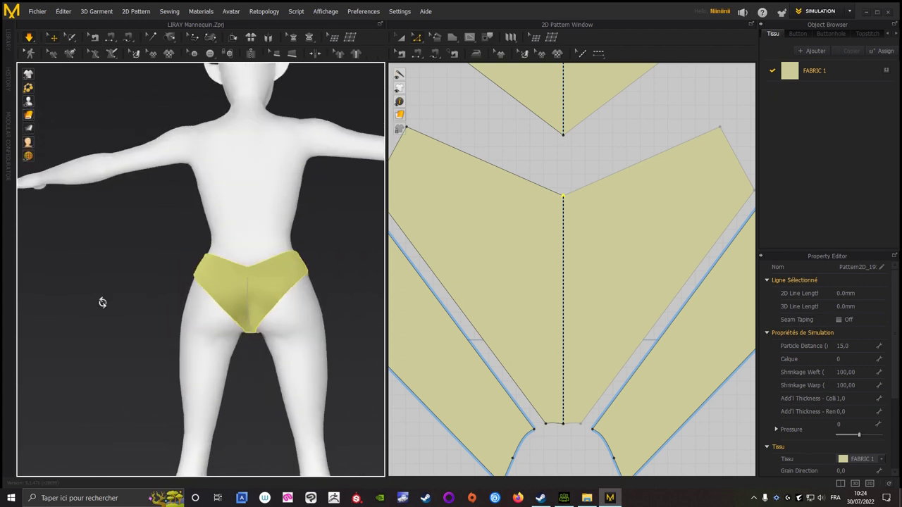
pyautogui.click(29, 38)
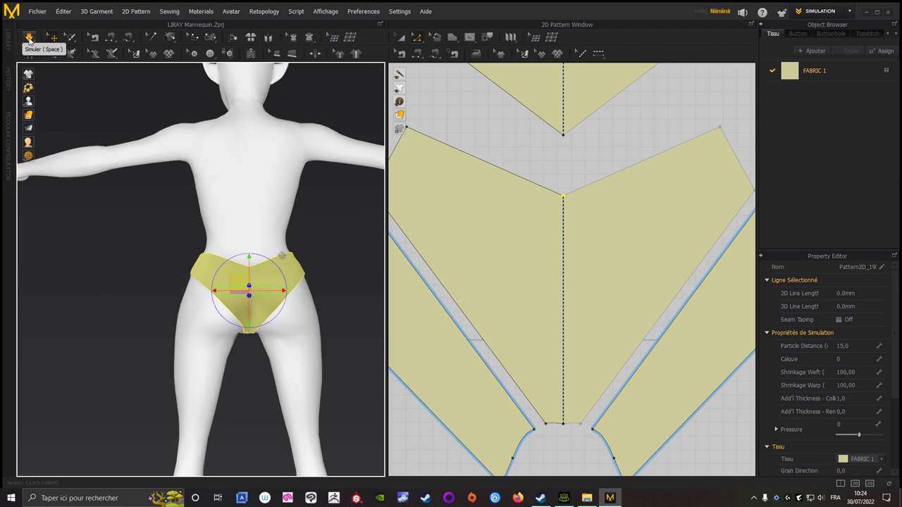
pyautogui.moveTo(99, 291); pyautogui.dragTo(204, 266, button='middle')
pyautogui.scroll(-3, 608, 218)
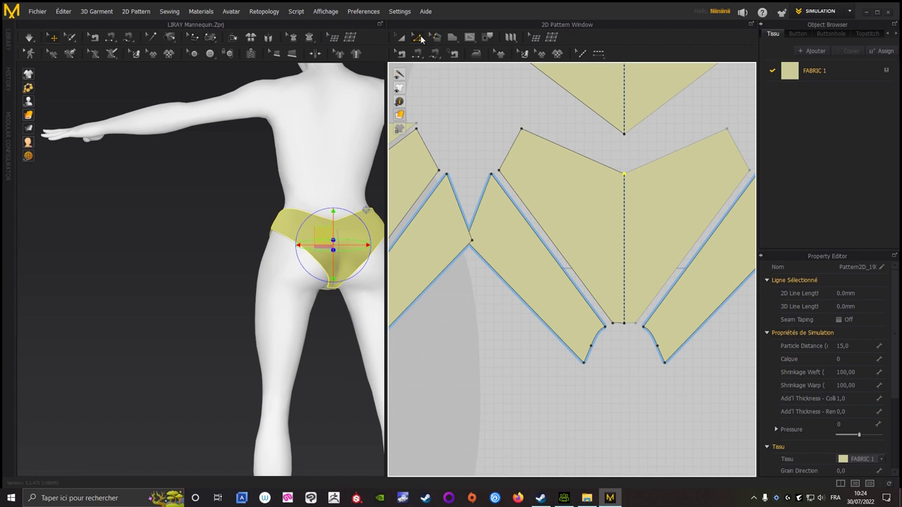
# - Bend the back piece's inner leg edge into a curve 215.8 long with Éditer la Courbure
pyautogui.click(420, 39)
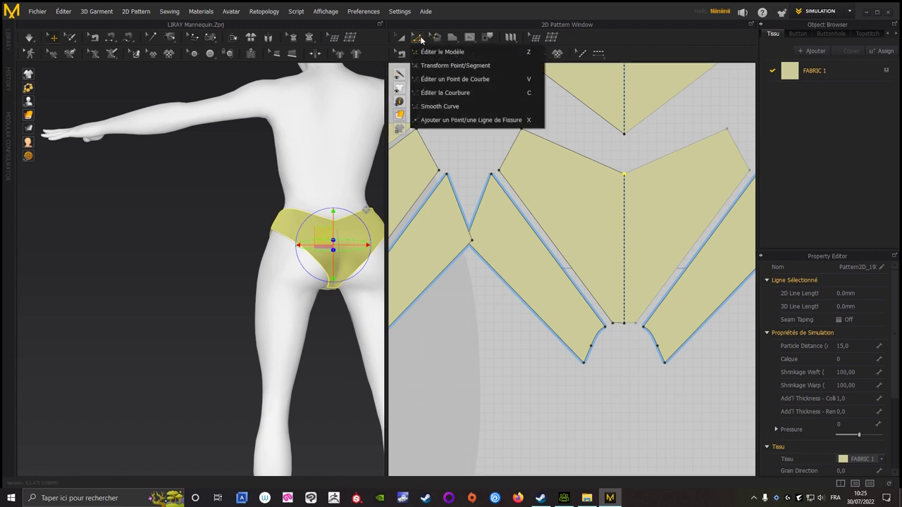
pyautogui.click(438, 96)
pyautogui.click(550, 235)
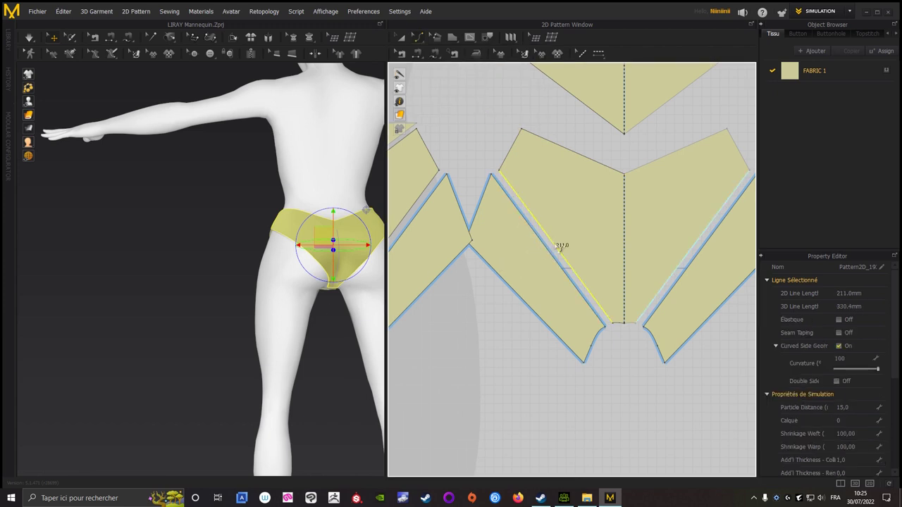
pyautogui.moveTo(561, 247); pyautogui.dragTo(550, 265)
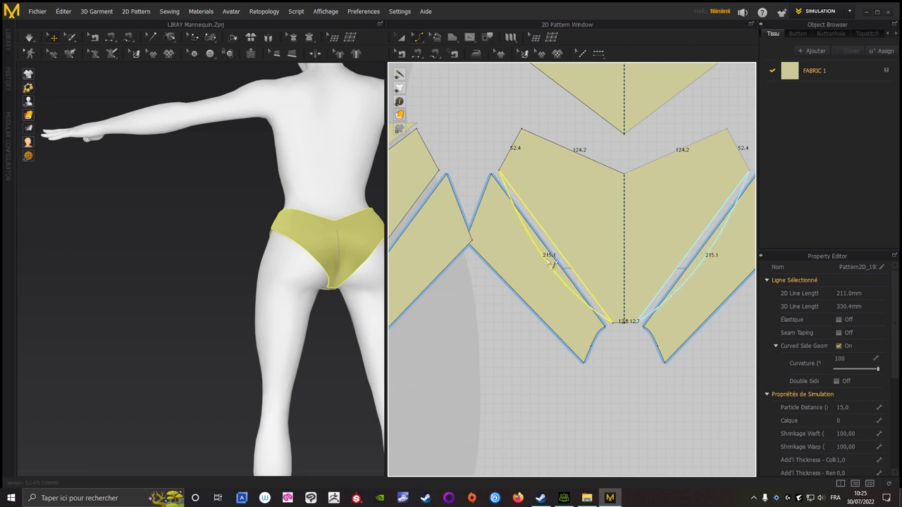
pyautogui.moveTo(551, 265); pyautogui.dragTo(550, 265)
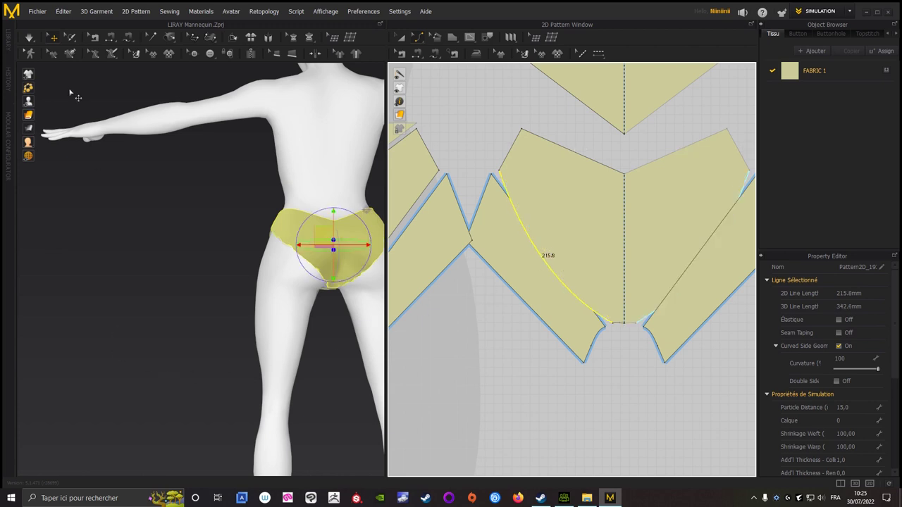
# - Simulate the garment again and stop once it settles
pyautogui.click(31, 38)
pyautogui.moveTo(163, 330); pyautogui.dragTo(75, 338, button='middle')
pyautogui.moveTo(75, 338)
pyautogui.mouseDown(button='right')
pyautogui.moveTo(66, 322)
pyautogui.moveTo(75, 296)
pyautogui.mouseUp(button='right')
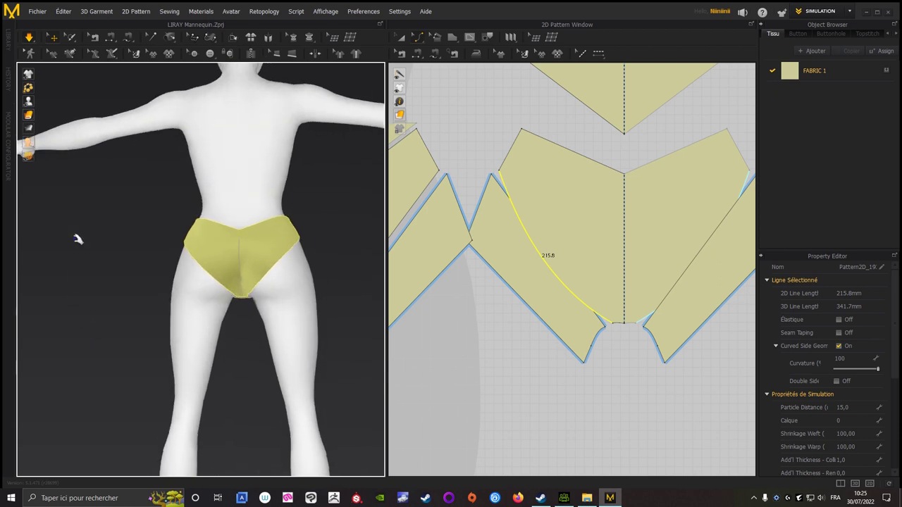
pyautogui.click(29, 38)
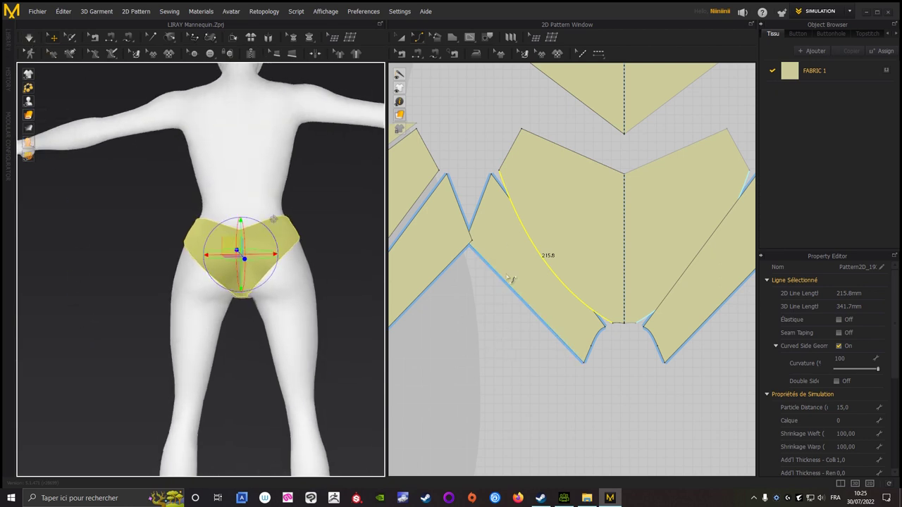
# - Select both leg pieces with Transform Pattern and drag them down below the back piece
pyautogui.click(405, 41)
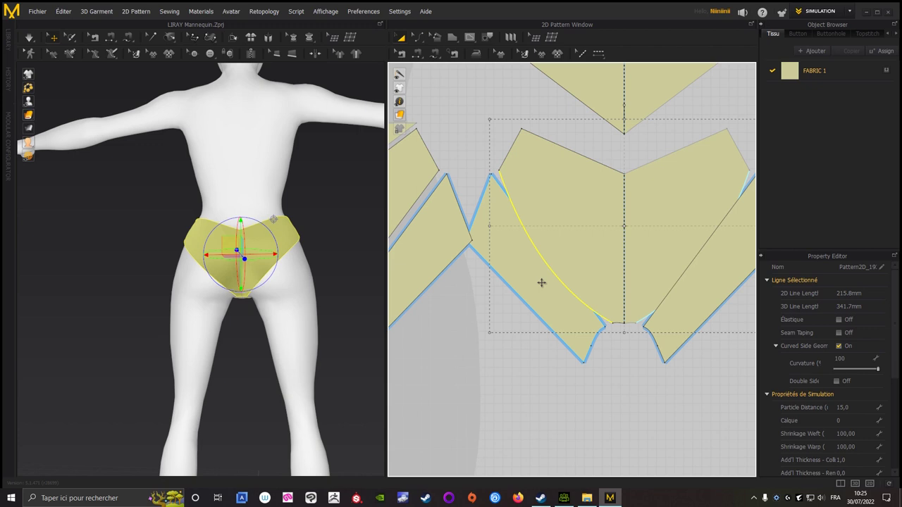
pyautogui.moveTo(539, 282); pyautogui.dragTo(560, 306)
pyautogui.moveTo(754, 298); pyautogui.dragTo(707, 255, button='middle')
pyautogui.click(670, 235)
pyautogui.scroll(-2, 550, 288)
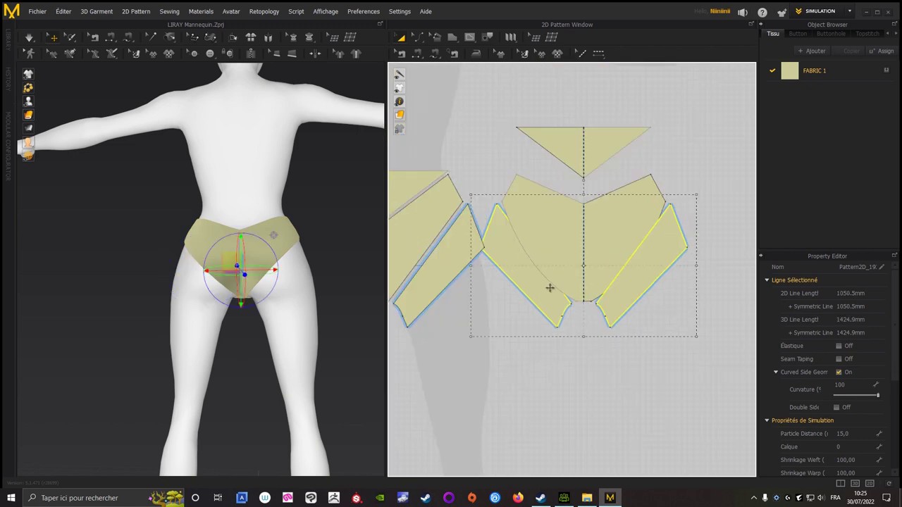
pyautogui.moveTo(539, 303); pyautogui.dragTo(545, 362)
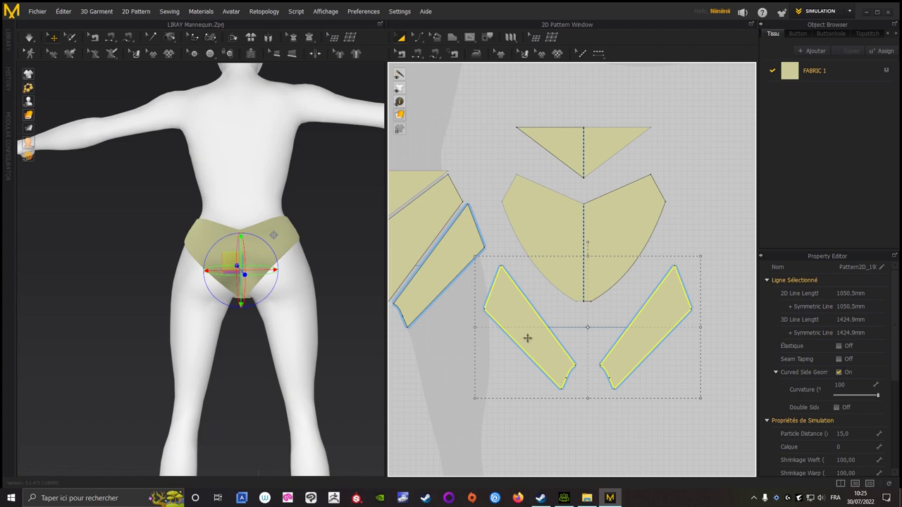
pyautogui.click(497, 207)
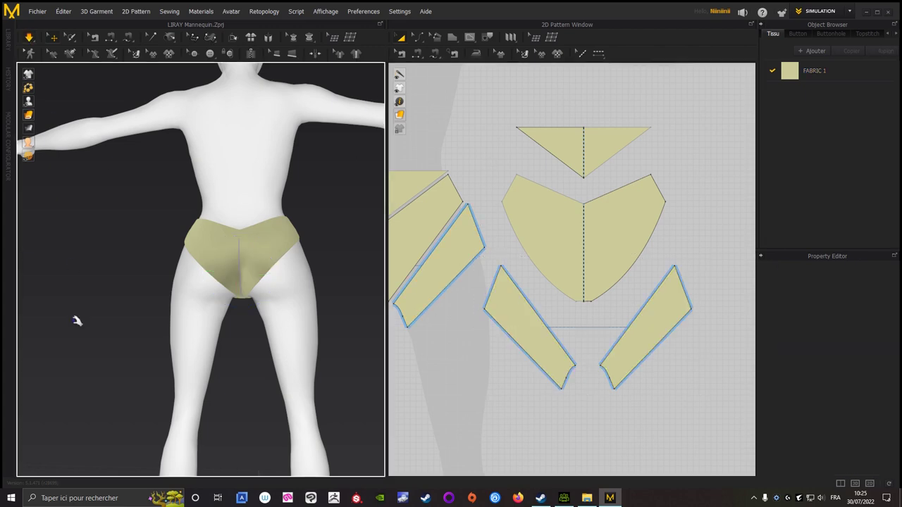
pyautogui.moveTo(73, 310)
pyautogui.mouseDown(button='right')
pyautogui.moveTo(88, 302)
pyautogui.moveTo(111, 310)
pyautogui.moveTo(296, 312)
pyautogui.moveTo(82, 318)
pyautogui.moveTo(208, 321)
pyautogui.moveTo(373, 305)
pyautogui.moveTo(316, 310)
pyautogui.mouseUp(button='right')
pyautogui.scroll(3, 317, 310)
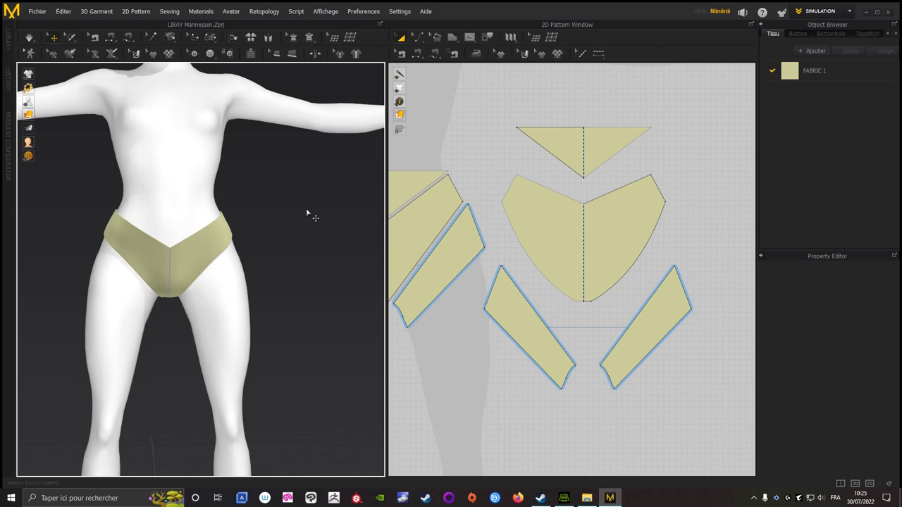
# - Save the project through Sauvegarder en tant que > Project as LMD 5.Zprj in Projets IC8
pyautogui.click(40, 12)
pyautogui.moveTo(64, 77)
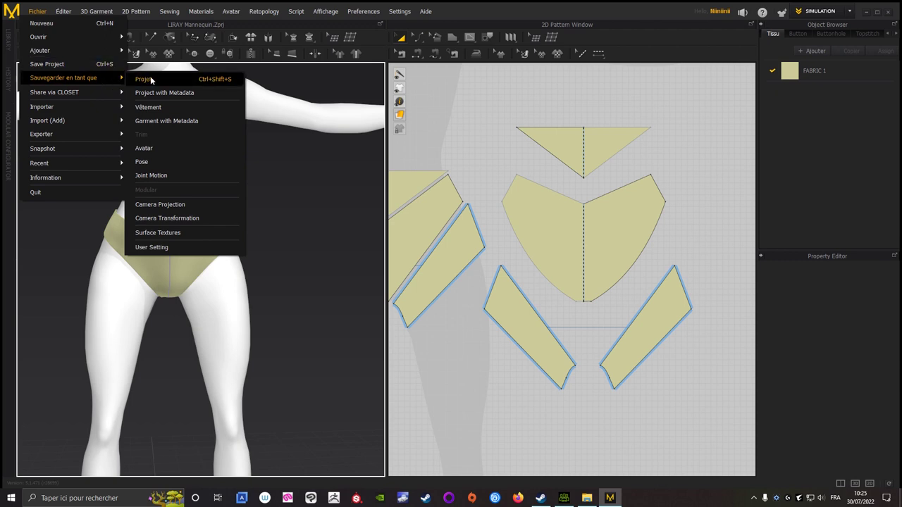
pyautogui.click(150, 79)
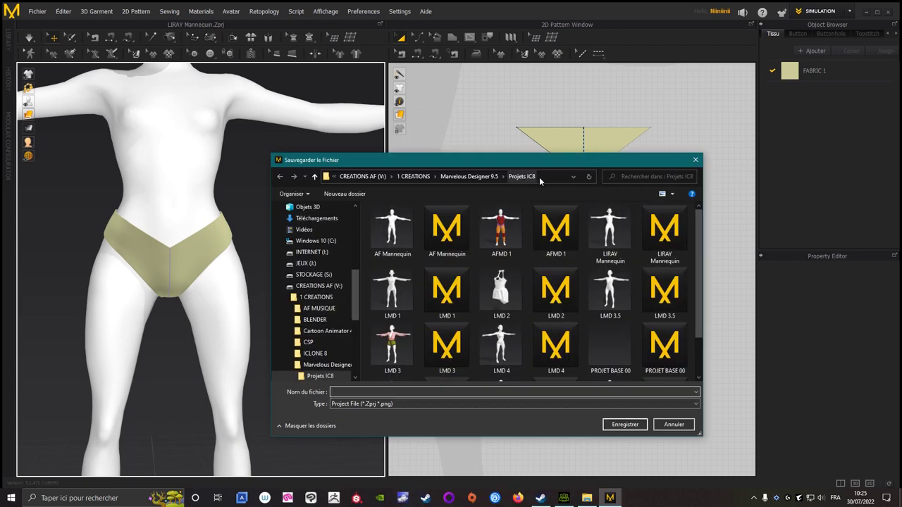
pyautogui.scroll(-1, 530, 246)
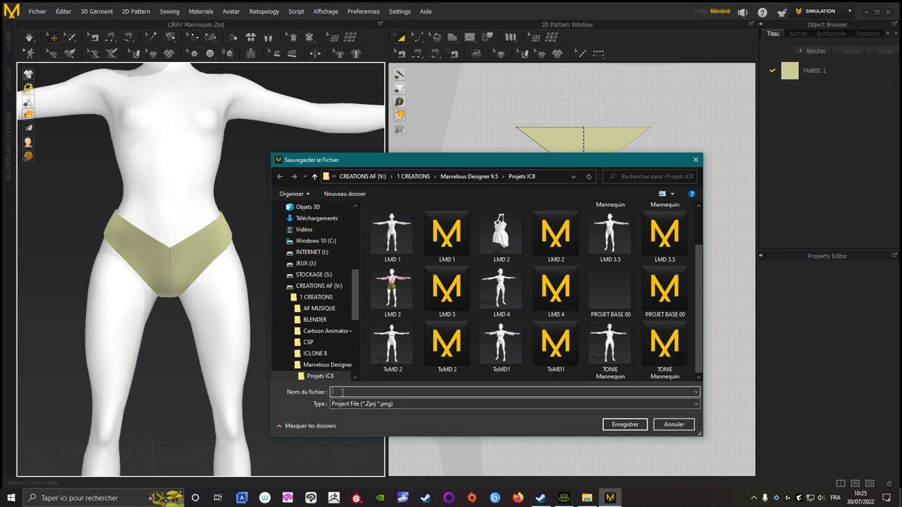
pyautogui.write('LMD')
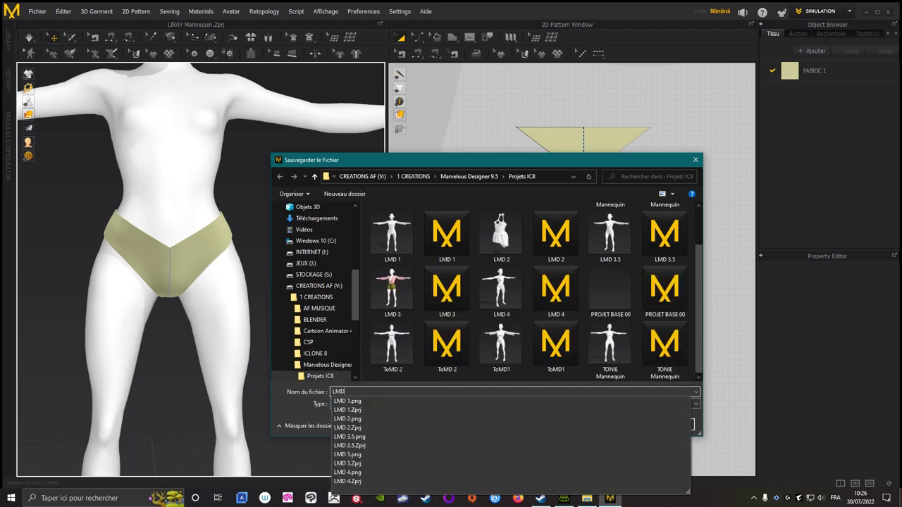
pyautogui.write(' 5')
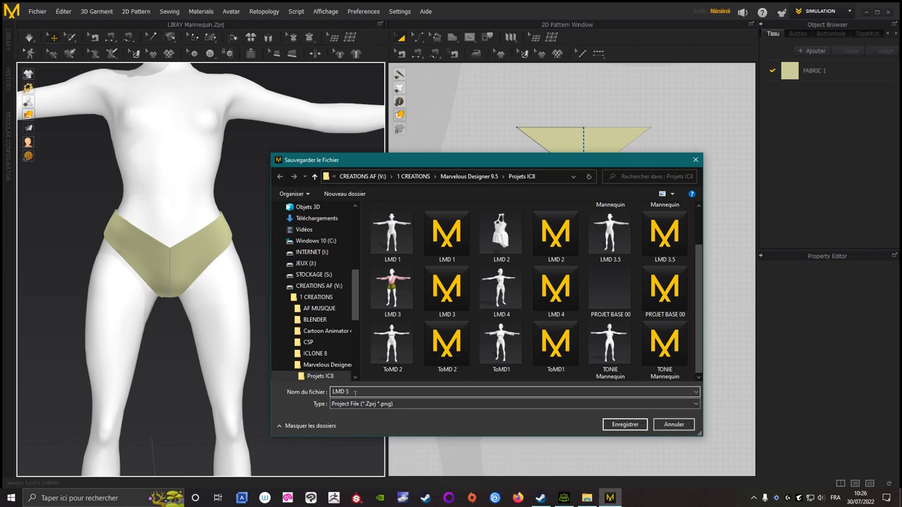
pyautogui.click(616, 426)
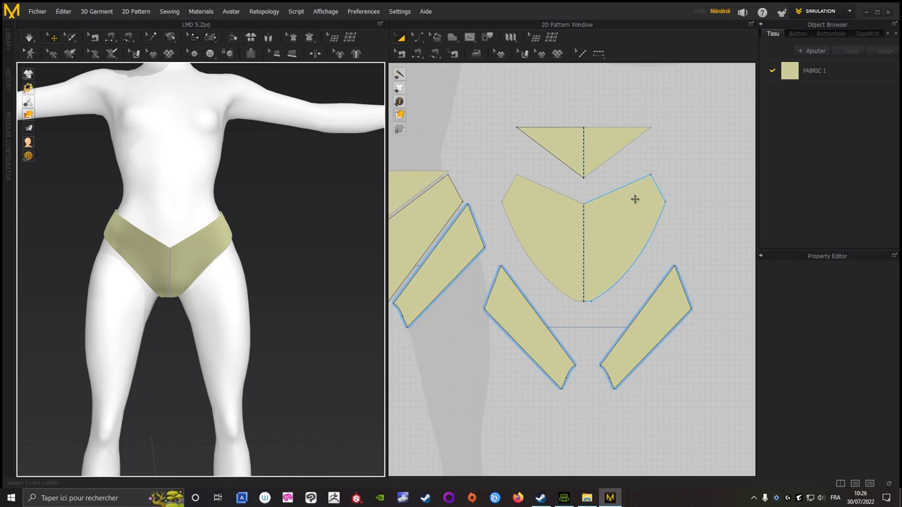
# - Rename the existing fabric to Culotte in the Object Browser
pyautogui.scroll(-3, 634, 195)
pyautogui.scroll(-1, 308, 237)
pyautogui.moveTo(307, 237)
pyautogui.mouseDown(button='right')
pyautogui.moveTo(72, 254)
pyautogui.moveTo(310, 257)
pyautogui.moveTo(289, 251)
pyautogui.mouseUp(button='right')
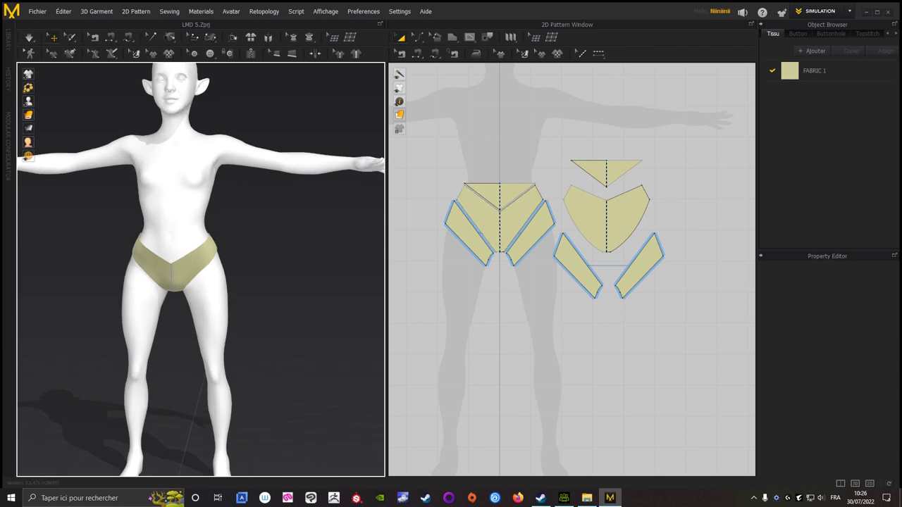
pyautogui.scroll(-2, 687, 212)
pyautogui.scroll(2, 599, 194)
pyautogui.scroll(3, 603, 215)
pyautogui.moveTo(603, 215); pyautogui.dragTo(533, 125, button='right')
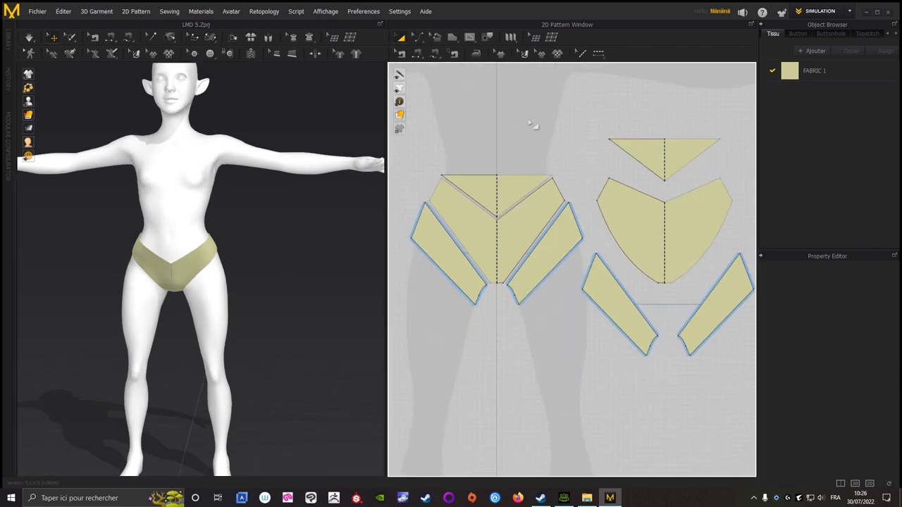
pyautogui.scroll(-2, 523, 360)
pyautogui.scroll(-2, 523, 360)
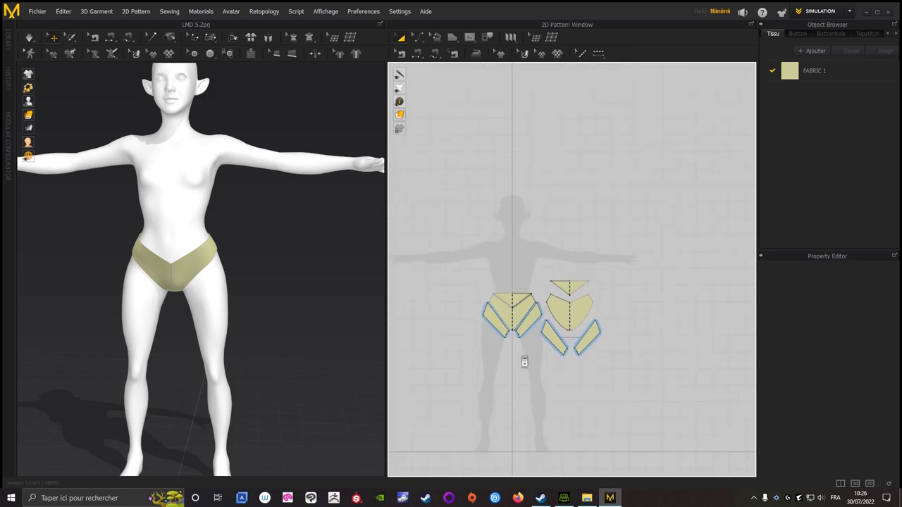
pyautogui.doubleClick(823, 74)
pyautogui.write('Culotte')
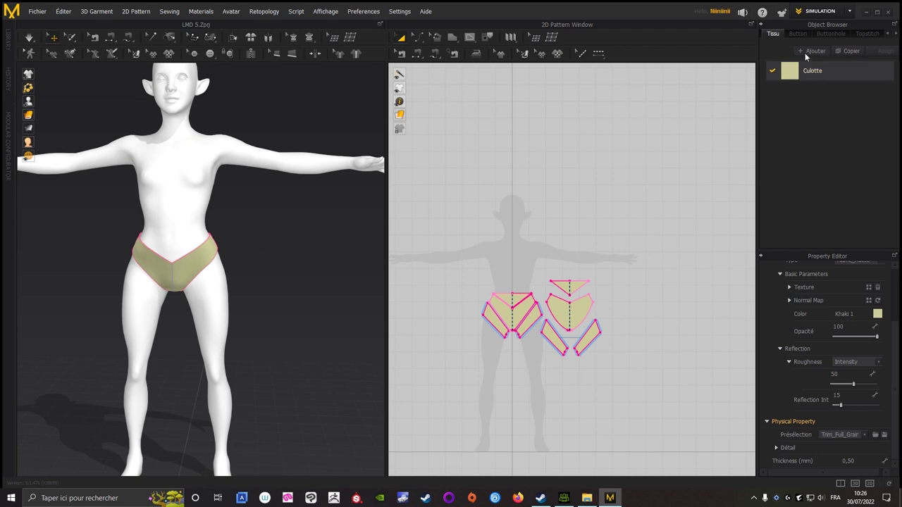
# - Add a new fabric, FABRIC 1, and set its colour to Khaki 3
pyautogui.click(805, 49)
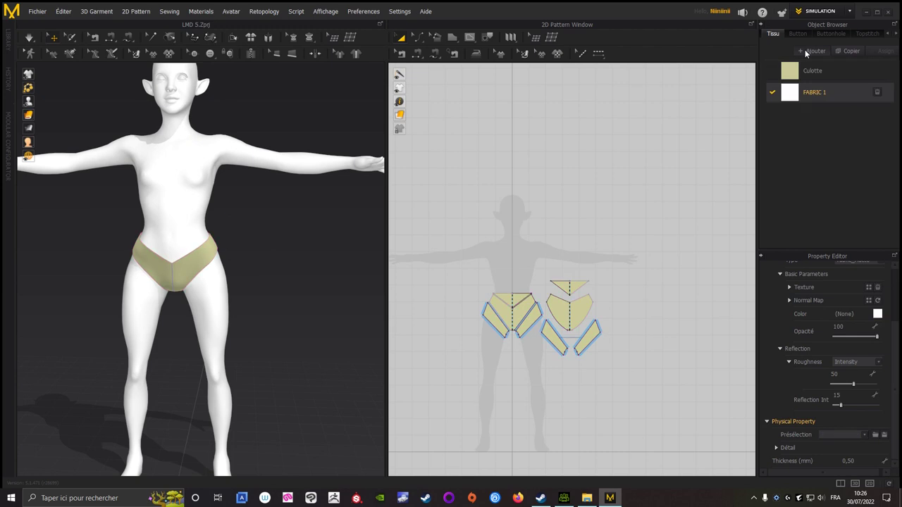
pyautogui.doubleClick(821, 95)
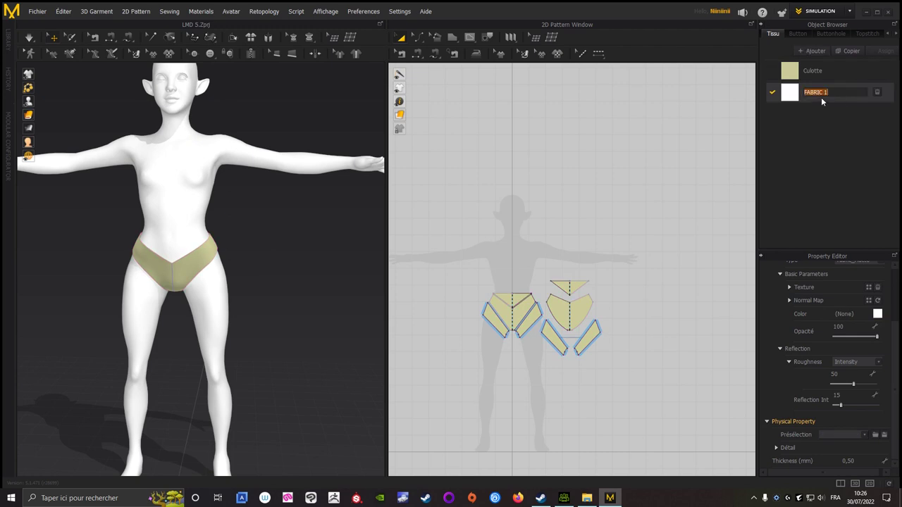
pyautogui.click(877, 315)
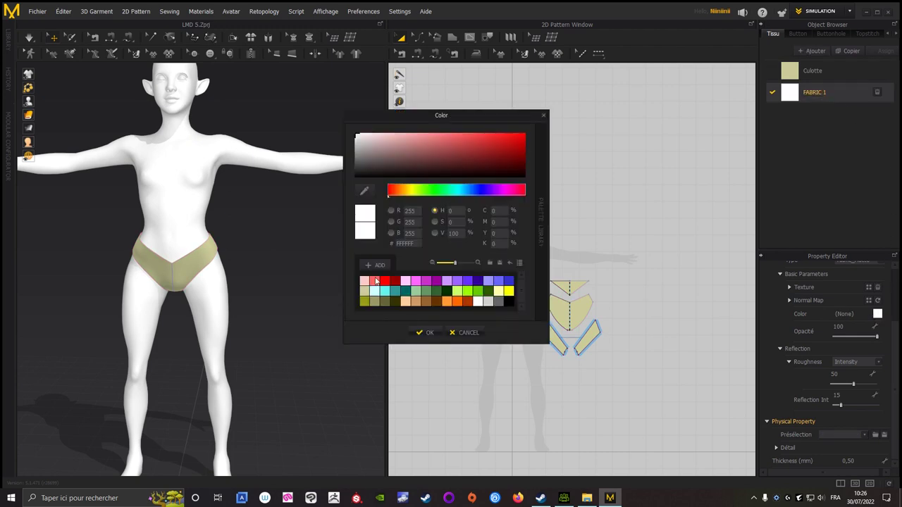
pyautogui.click(386, 302)
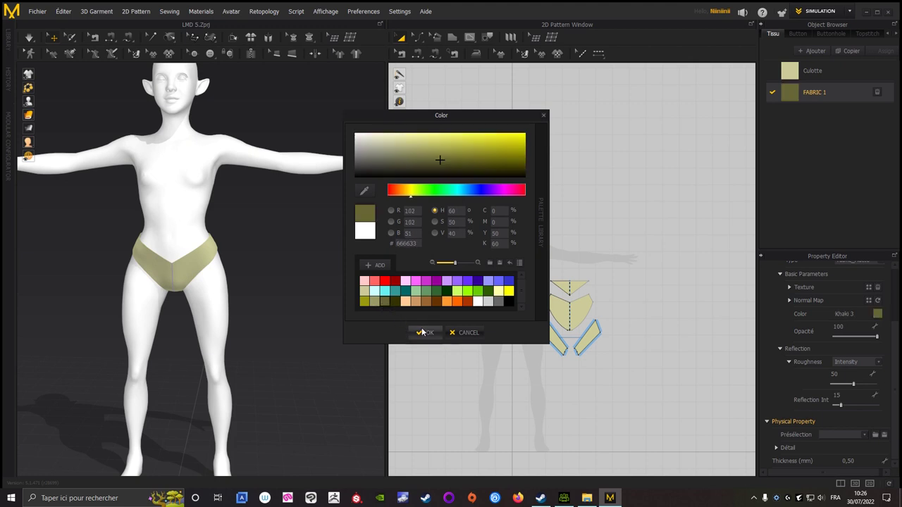
pyautogui.click(425, 333)
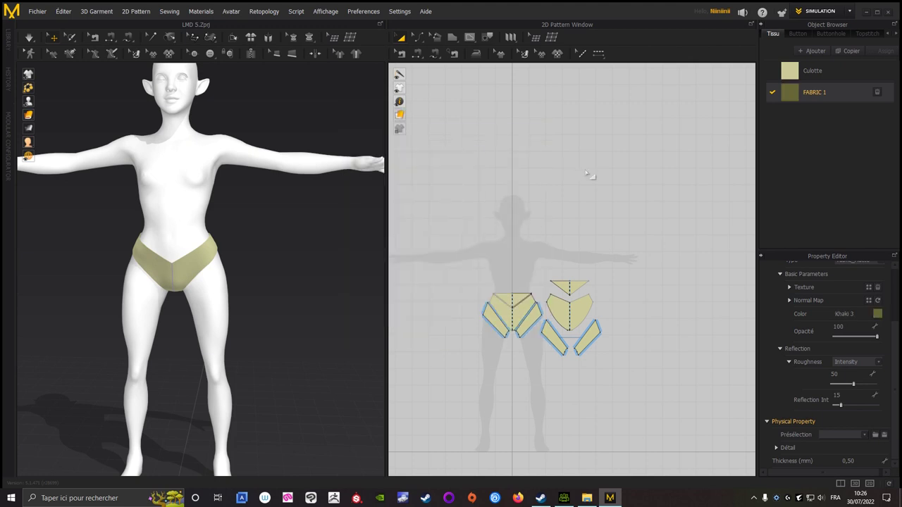
pyautogui.scroll(1, 599, 266)
pyautogui.scroll(2, 644, 234)
# - Switch to whole-pattern editing and select all the briefs pattern pieces
pyautogui.scroll(2, 712, 207)
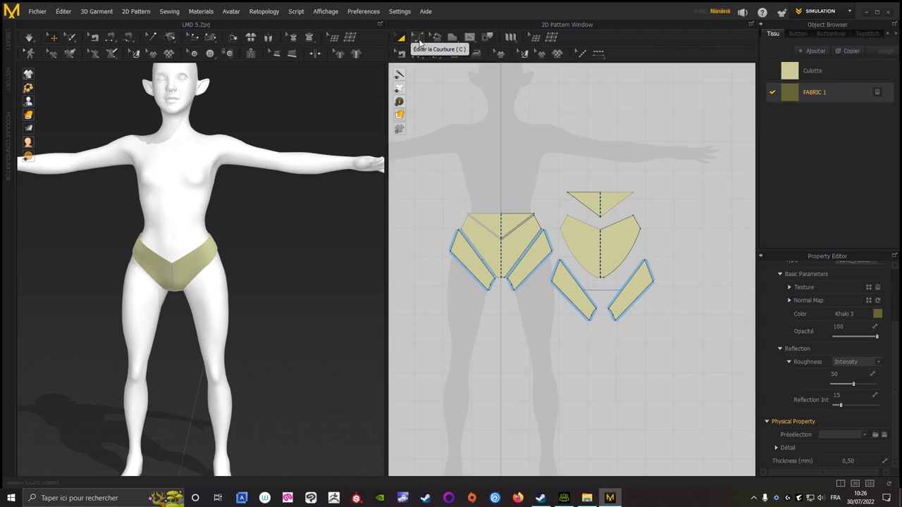
pyautogui.click(420, 42)
pyautogui.click(433, 52)
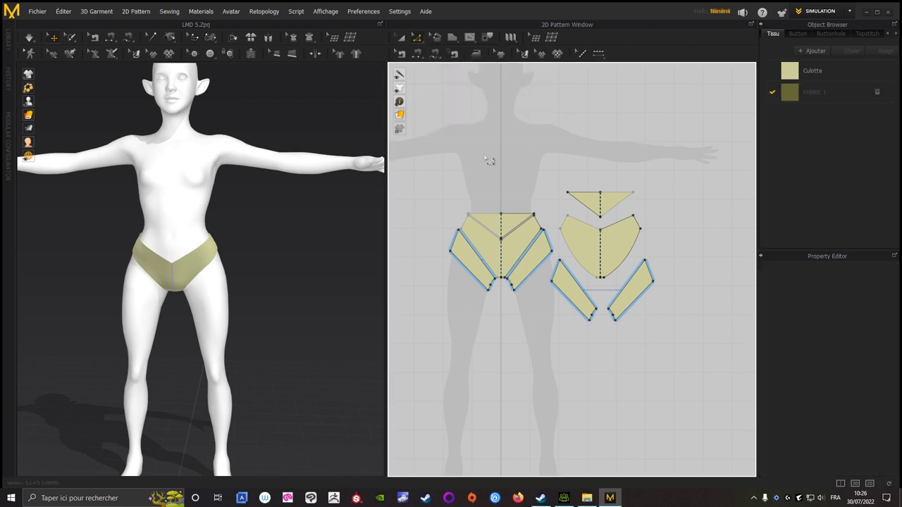
pyautogui.scroll(-1, 564, 146)
pyautogui.scroll(-1, 564, 146)
pyautogui.moveTo(707, 142); pyautogui.dragTo(678, 125, button='middle')
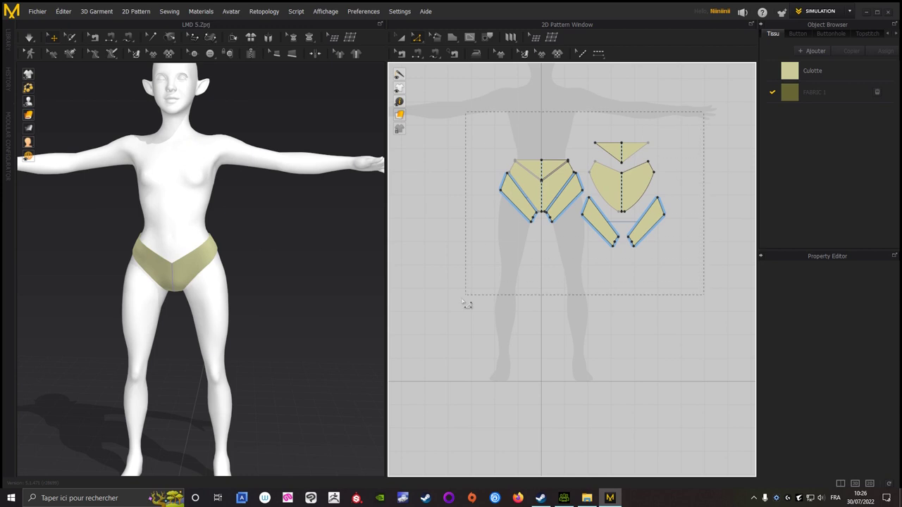
pyautogui.moveTo(446, 312); pyautogui.dragTo(447, 312)
# - Move the briefs pattern pieces to the lower right, clear of the avatar silhouette, then deselect them
pyautogui.scroll(2, 570, 300)
pyautogui.moveTo(569, 300); pyautogui.dragTo(486, 301, button='middle')
pyautogui.scroll(-2, 533, 258)
pyautogui.scroll(-1, 453, 215)
pyautogui.click(400, 37)
pyautogui.moveTo(483, 133); pyautogui.dragTo(522, 129, button='middle')
pyautogui.moveTo(485, 210); pyautogui.dragTo(653, 302)
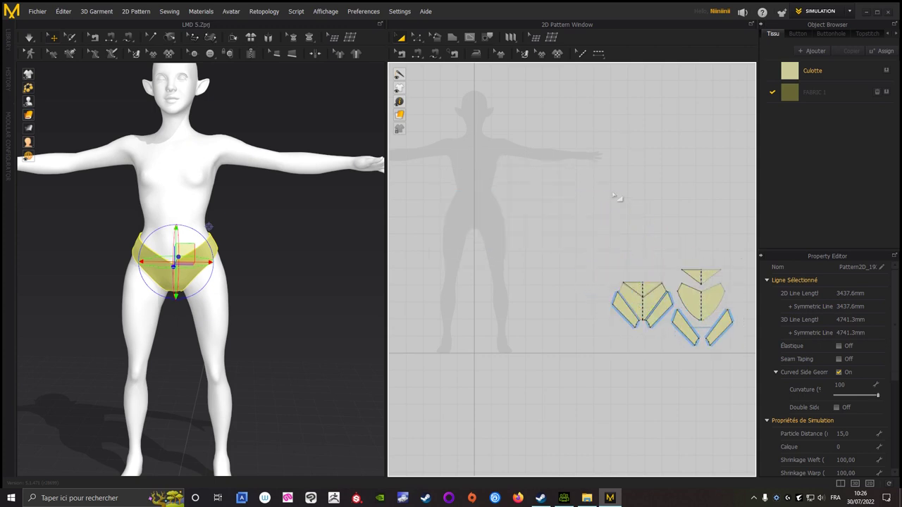
pyautogui.click(617, 198)
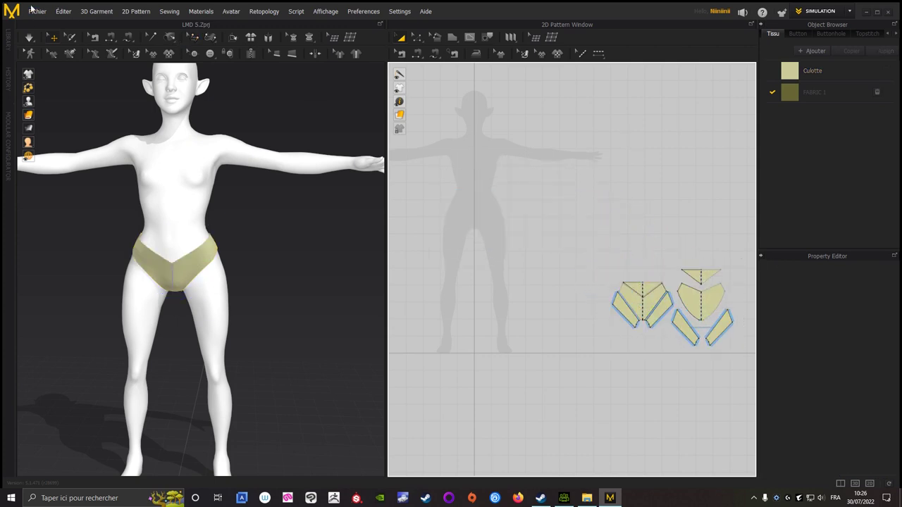
# - Save the project and show the properties of FABRIC 1 (Khaki 3)
pyautogui.click(32, 10)
pyautogui.click(45, 65)
pyautogui.click(832, 93)
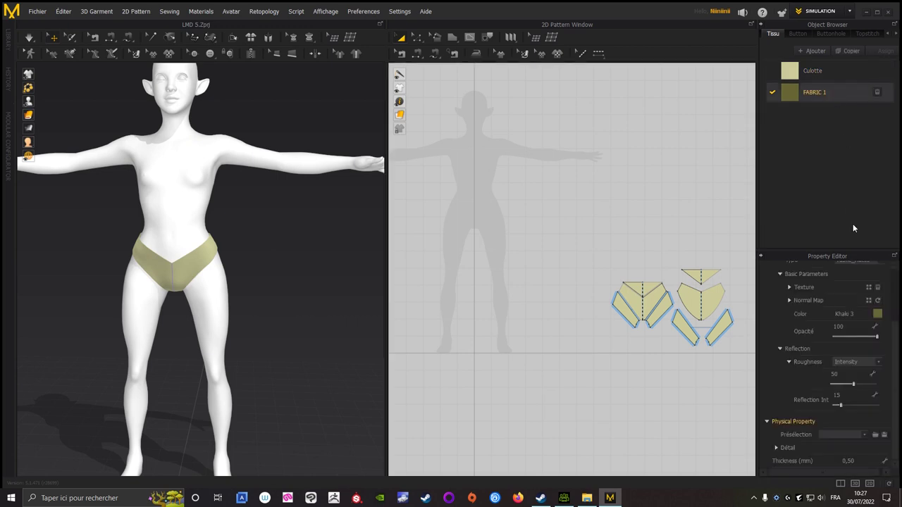
# - Pan and zoom the 2D pattern view onto the avatar silhouette's neck and shoulders
pyautogui.moveTo(493, 231); pyautogui.dragTo(600, 265, button='middle')
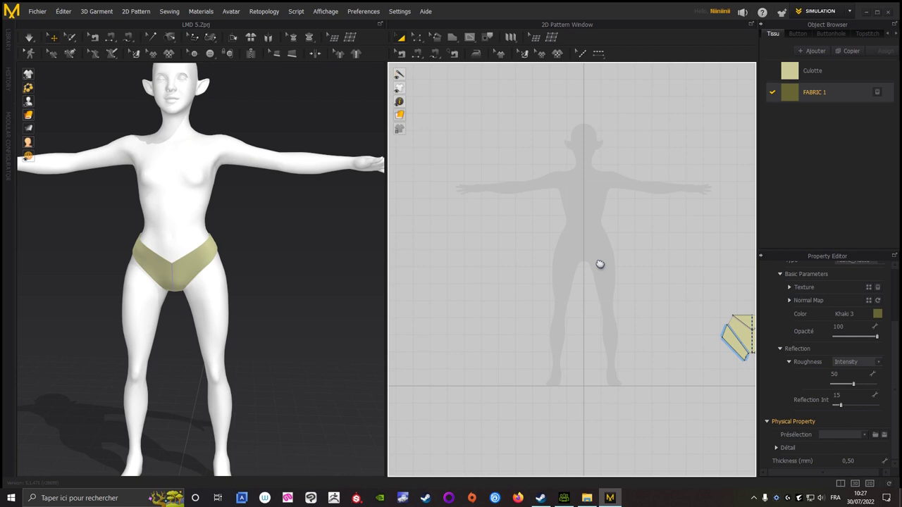
pyautogui.scroll(3, 585, 265)
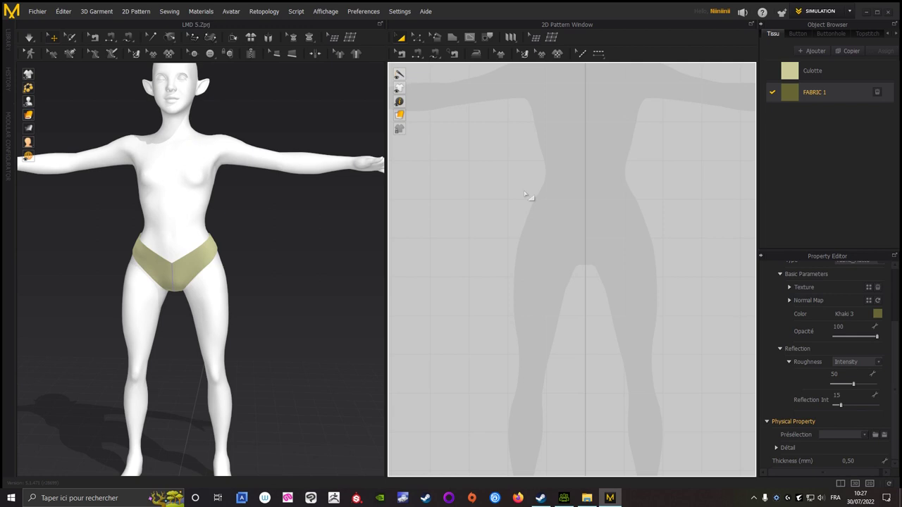
pyautogui.scroll(2, 600, 117)
pyautogui.moveTo(600, 117); pyautogui.dragTo(454, 160, button='middle')
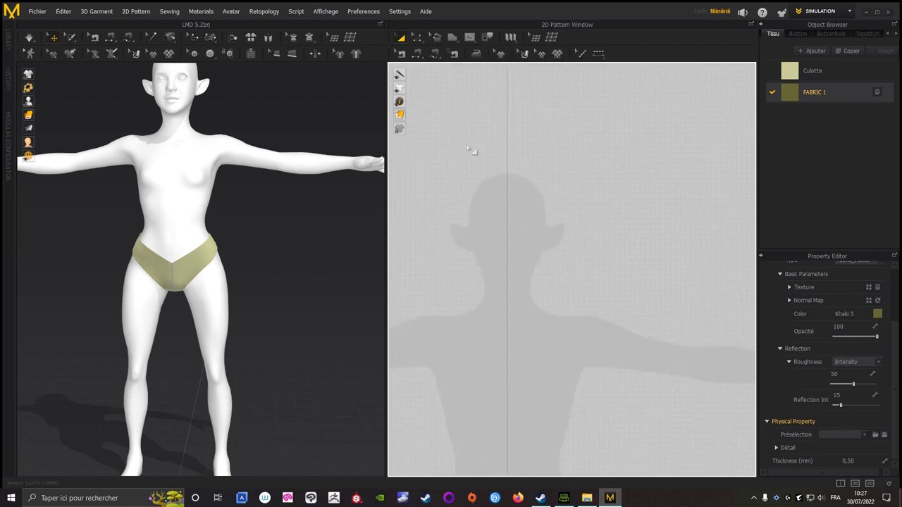
pyautogui.scroll(2, 543, 247)
pyautogui.scroll(3, 578, 198)
pyautogui.moveTo(582, 162); pyautogui.dragTo(580, 186, button='middle')
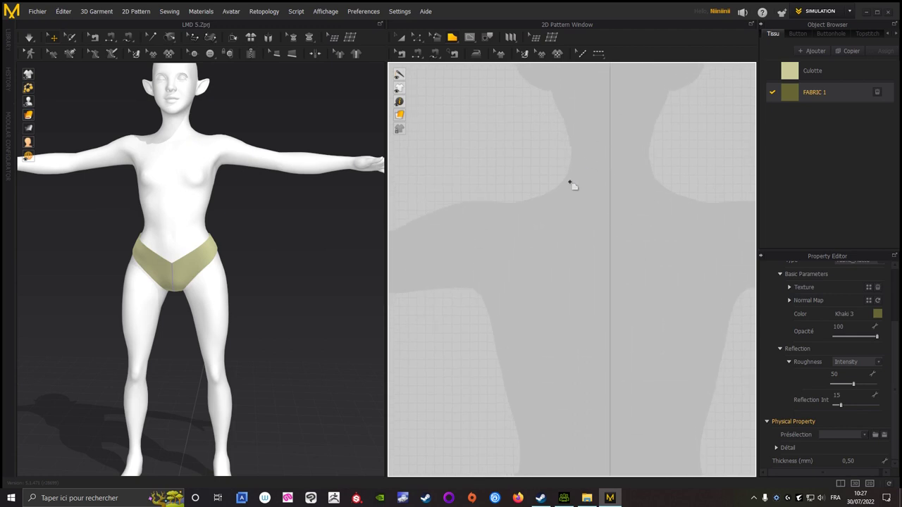
pyautogui.moveTo(589, 200); pyautogui.dragTo(573, 238, button='middle')
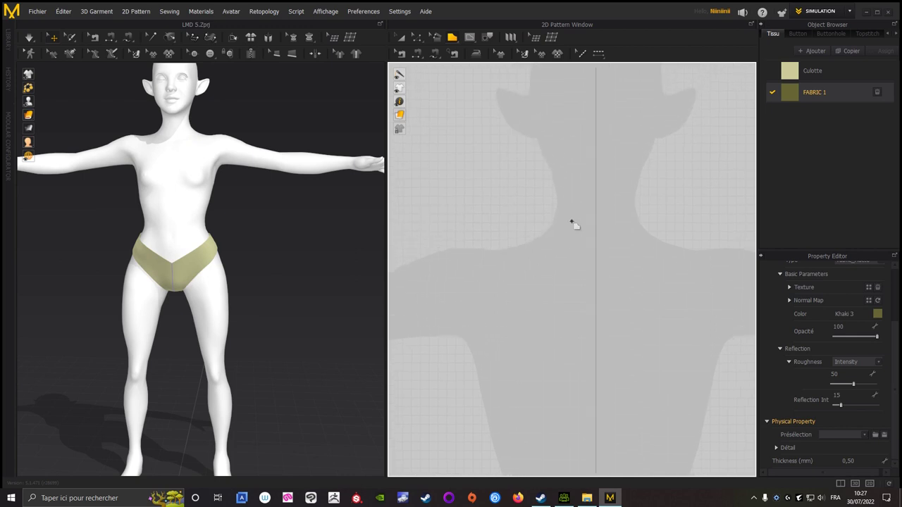
# - Start the Polygon outline on the centre line at the neck and curve the neckline
pyautogui.moveTo(596, 311); pyautogui.dragTo(599, 270, button='middle')
pyautogui.click(580, 286)
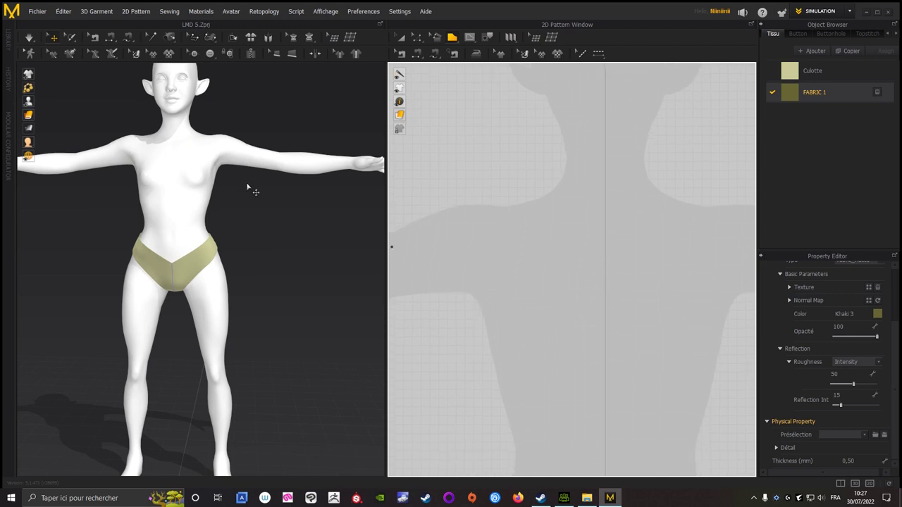
pyautogui.moveTo(296, 274); pyautogui.dragTo(221, 268, button='right')
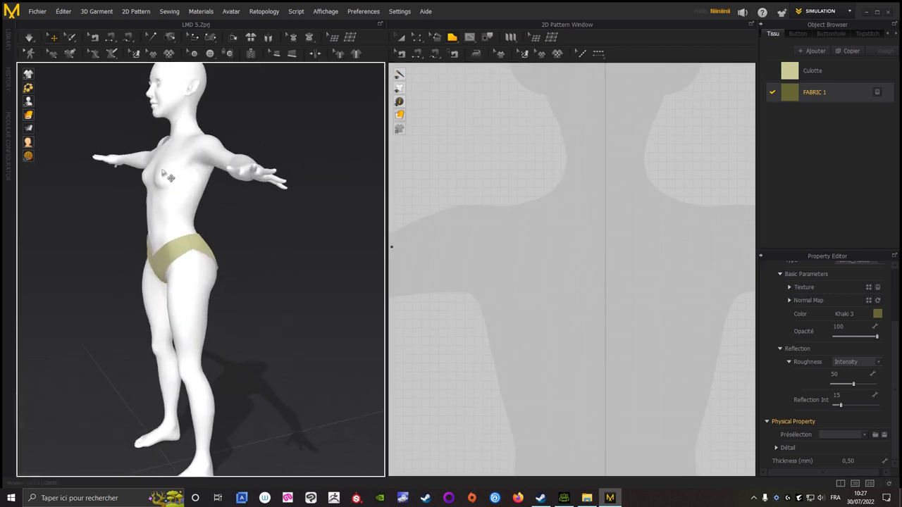
pyautogui.moveTo(283, 245)
pyautogui.mouseDown(button='right')
pyautogui.moveTo(420, 243)
pyautogui.moveTo(193, 227)
pyautogui.mouseUp(button='right')
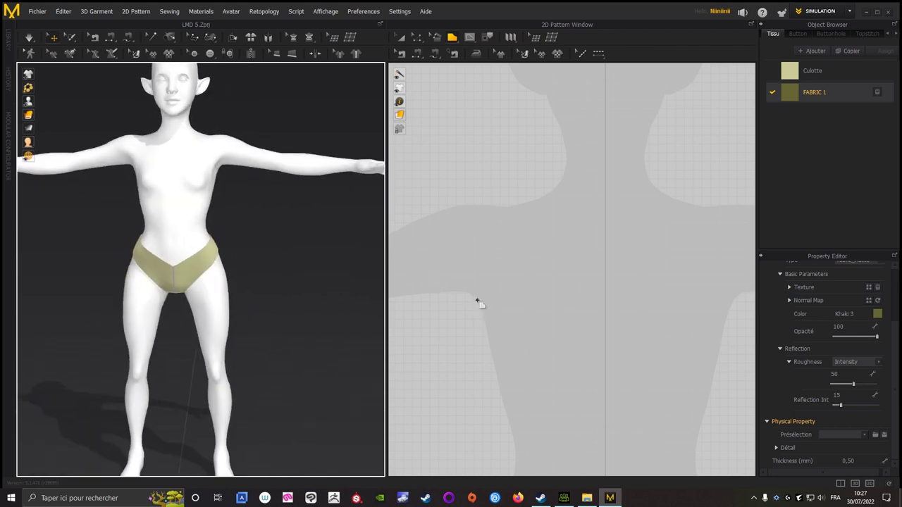
pyautogui.click(605, 297)
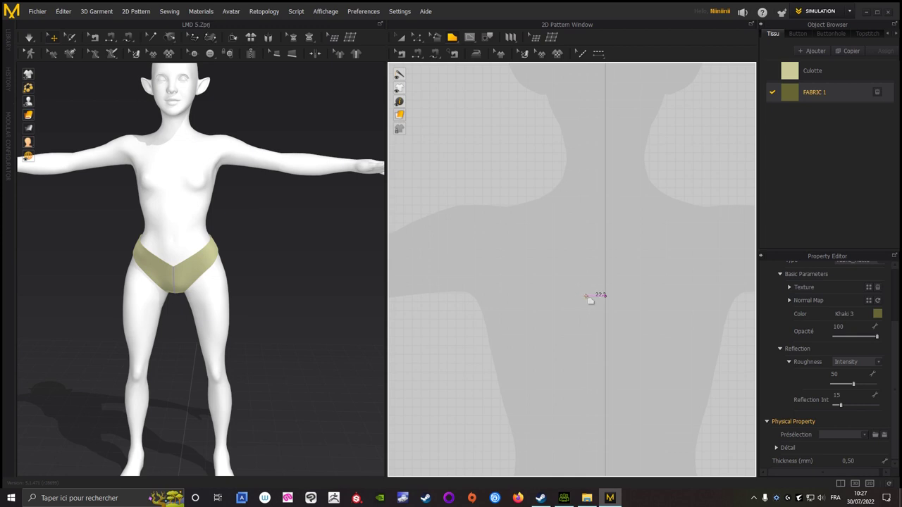
pyautogui.click(586, 296)
pyautogui.keyDown('ctrl'); pyautogui.click(511, 250); pyautogui.keyUp('ctrl')
# - Trace the curved shoulder line with a curve point over the shoulder
pyautogui.scroll(-3, 493, 211)
pyautogui.scroll(3, 489, 216)
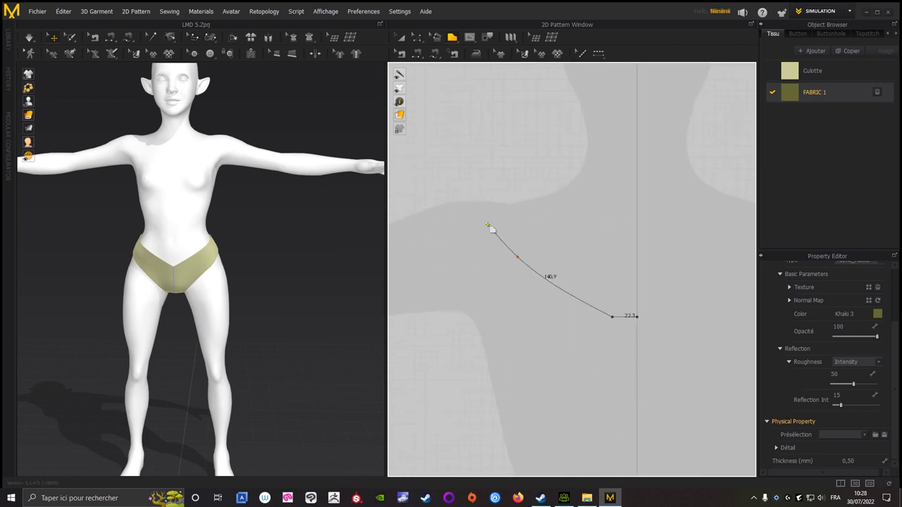
pyautogui.scroll(2, 489, 226)
pyautogui.scroll(2, 491, 203)
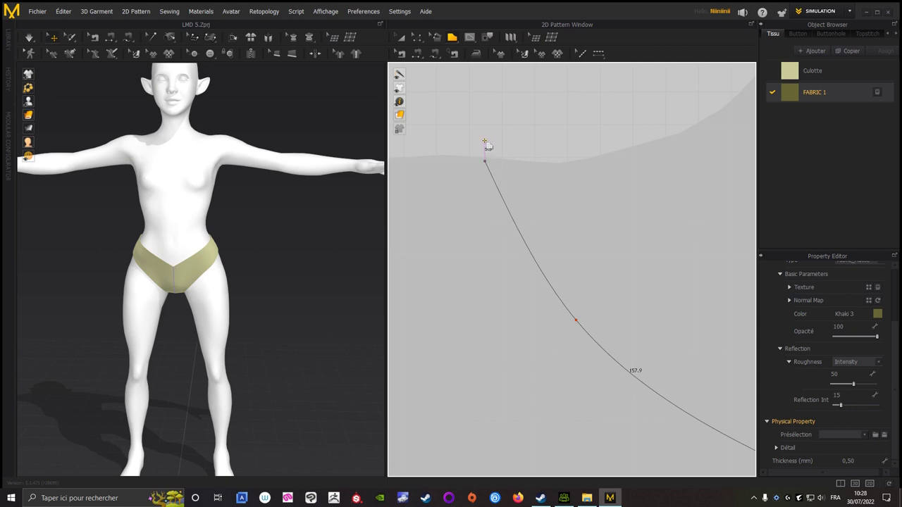
pyautogui.scroll(-2, 485, 148)
pyautogui.scroll(-2, 465, 151)
pyautogui.moveTo(459, 153)
pyautogui.mouseDown(button='middle')
pyautogui.moveTo(764, 190)
pyautogui.moveTo(649, 241)
pyautogui.mouseUp(button='middle')
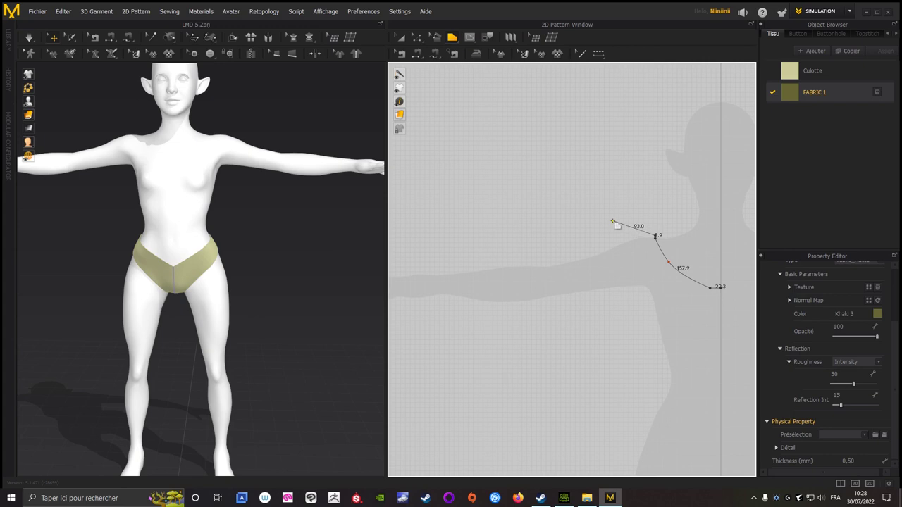
pyautogui.scroll(2, 631, 224)
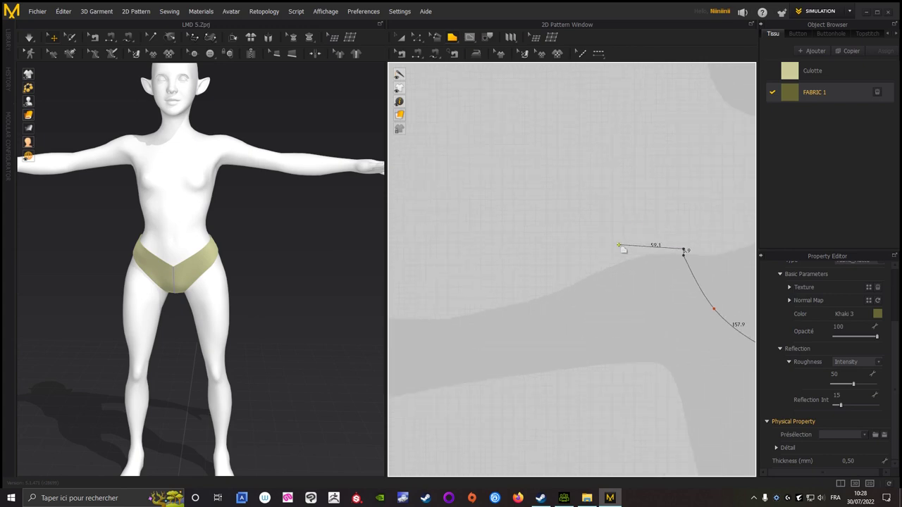
pyautogui.keyDown('ctrl'); pyautogui.click(621, 246); pyautogui.keyUp('ctrl')
pyautogui.moveTo(507, 294); pyautogui.dragTo(585, 258, button='middle')
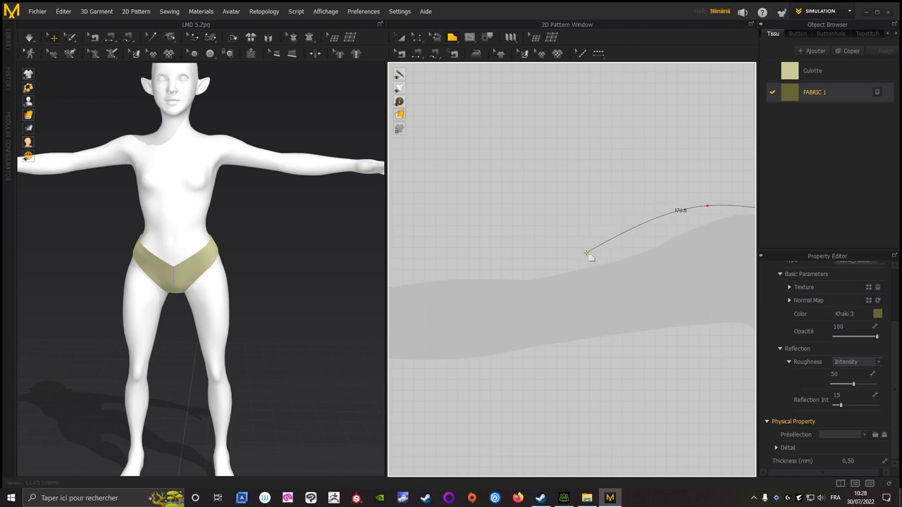
pyautogui.click(579, 252)
# - Extend the long sleeve out to the cuff and back along its underside toward the armpit
pyautogui.moveTo(528, 267); pyautogui.dragTo(623, 250, button='middle')
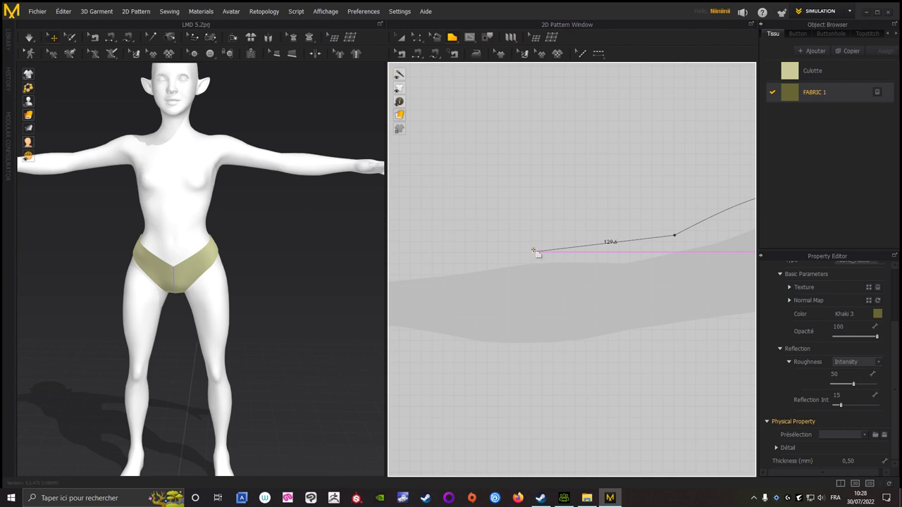
pyautogui.moveTo(528, 249); pyautogui.dragTo(545, 247, button='middle')
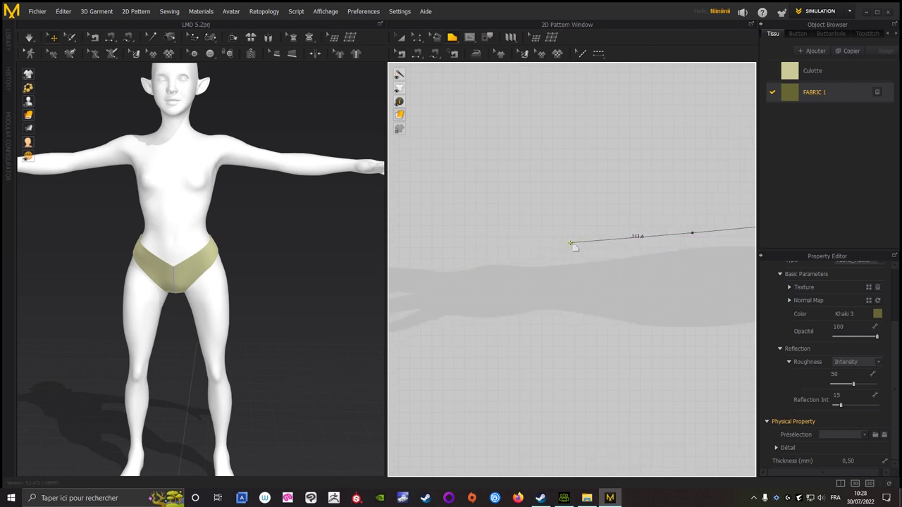
pyautogui.click(571, 243)
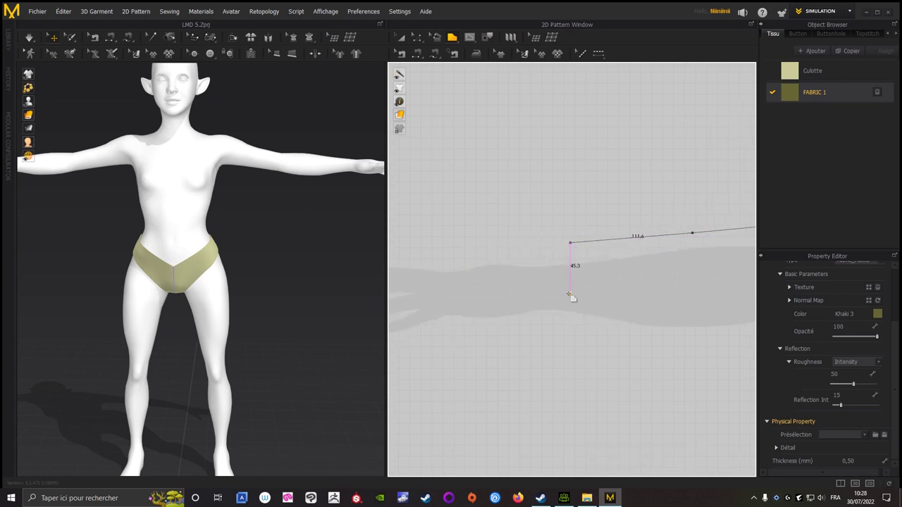
pyautogui.click(570, 340)
pyautogui.moveTo(653, 355); pyautogui.dragTo(497, 279, button='middle')
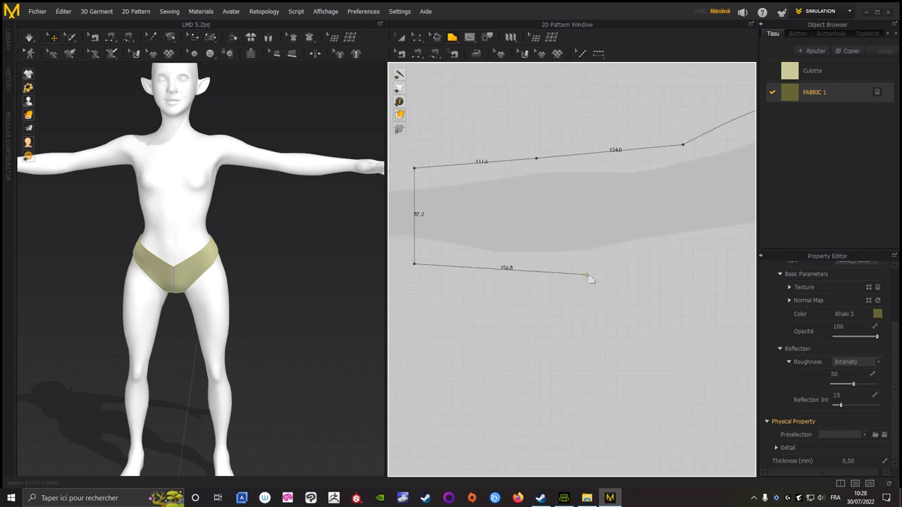
pyautogui.click(587, 269)
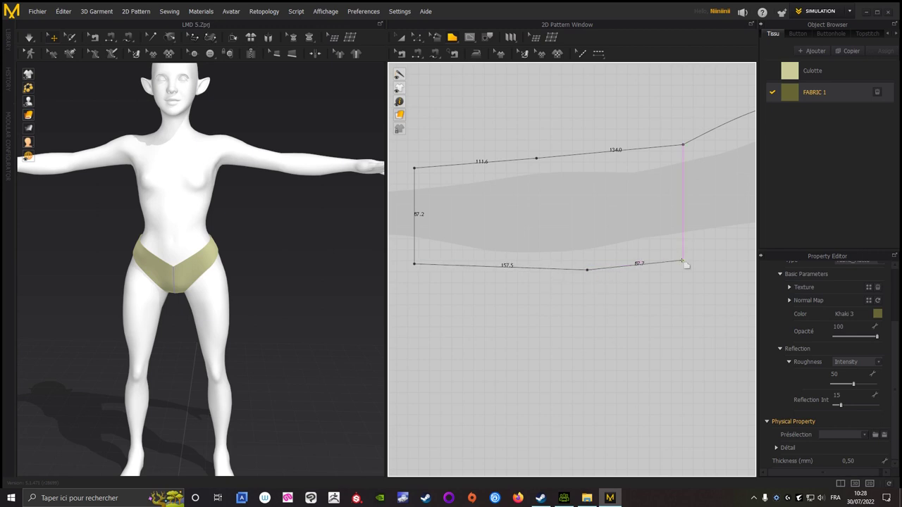
pyautogui.click(684, 259)
pyautogui.moveTo(684, 259); pyautogui.dragTo(475, 270, button='middle')
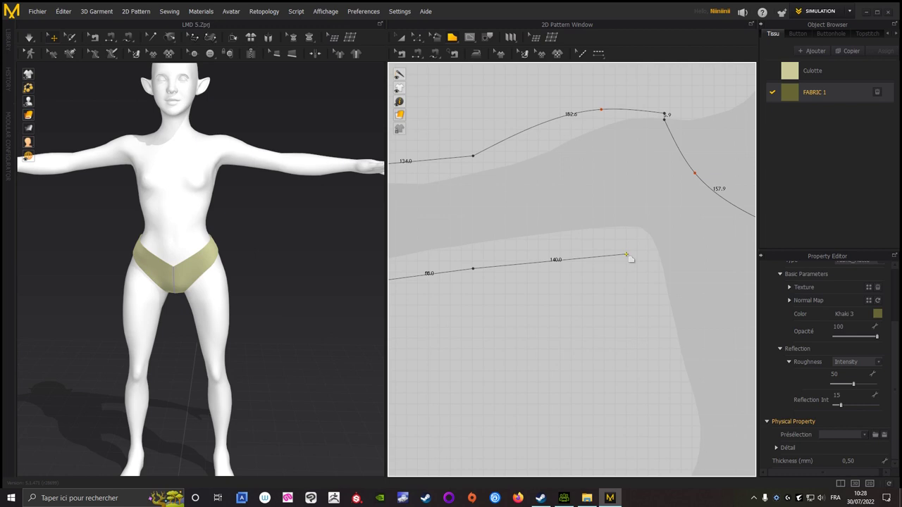
pyautogui.scroll(-1, 626, 257)
# - Continue the outline through a curved armpit and down the side to the waist
pyautogui.scroll(-1, 578, 233)
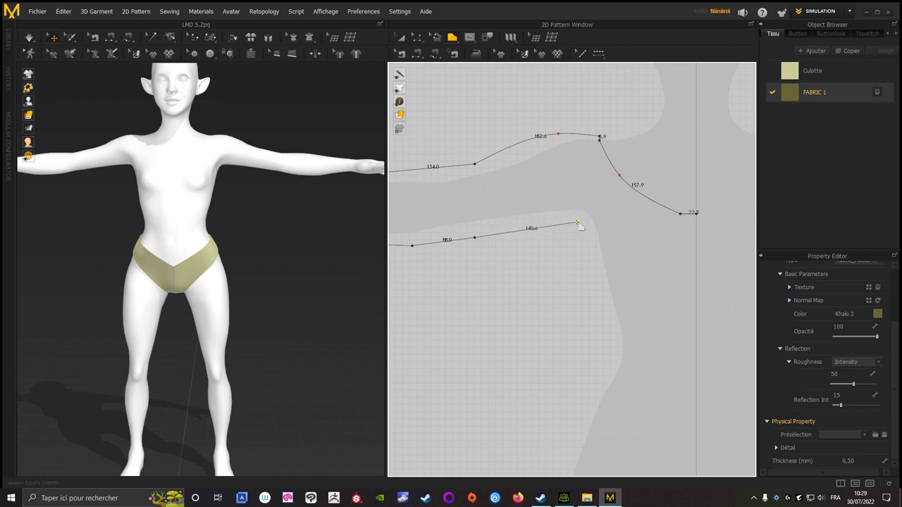
pyautogui.click(578, 223)
pyautogui.keyDown('ctrl'); pyautogui.click(587, 230); pyautogui.keyUp('ctrl')
pyautogui.click(593, 251)
pyautogui.moveTo(605, 332)
pyautogui.mouseDown(button='middle')
pyautogui.moveTo(575, 177)
pyautogui.moveTo(569, 202)
pyautogui.mouseUp(button='middle')
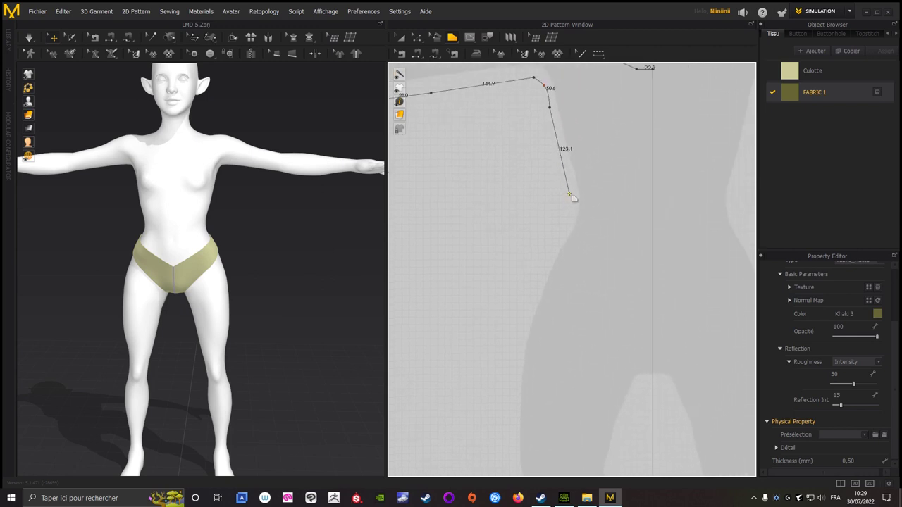
pyautogui.click(569, 194)
# - Curve the waist and hip, then run the outer leg down and across the shorts hem
pyautogui.keyDown('ctrl'); pyautogui.click(565, 224); pyautogui.keyUp('ctrl')
pyautogui.click(544, 259)
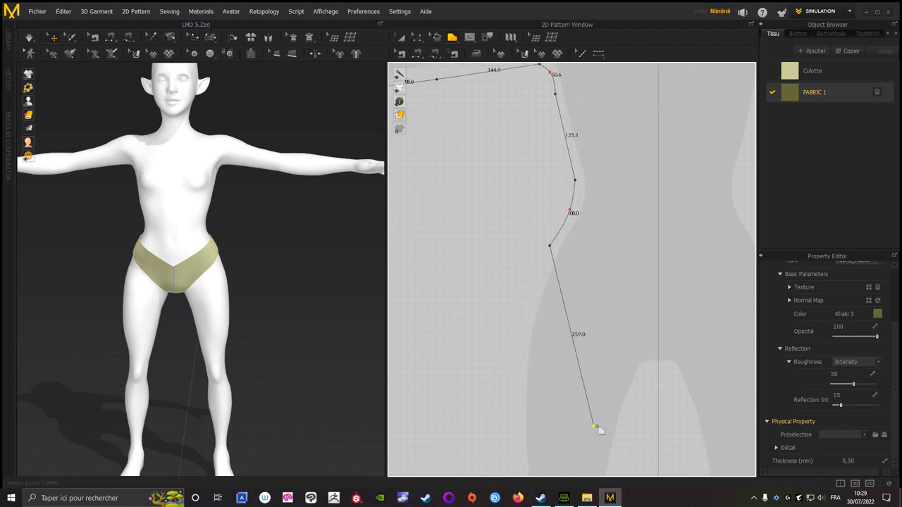
pyautogui.keyDown('ctrl'); pyautogui.click(532, 288); pyautogui.keyUp('ctrl')
pyautogui.click(518, 400)
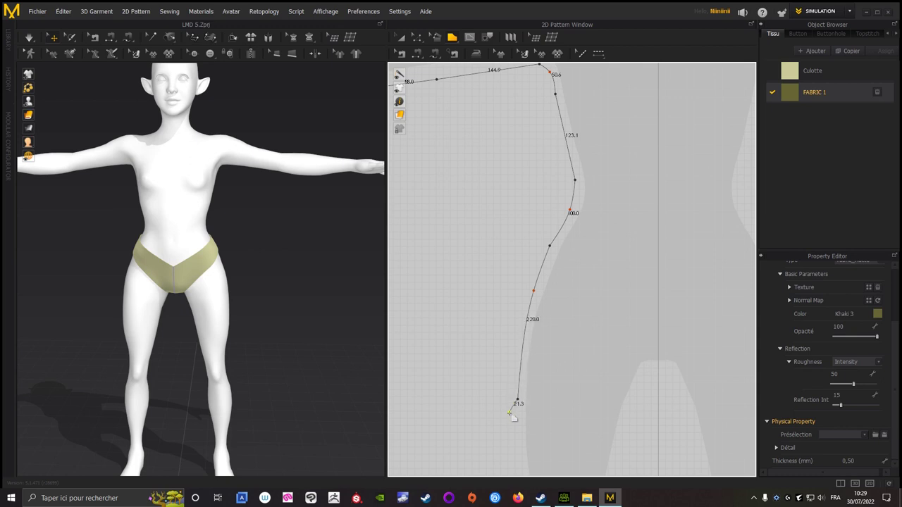
pyautogui.click(518, 457)
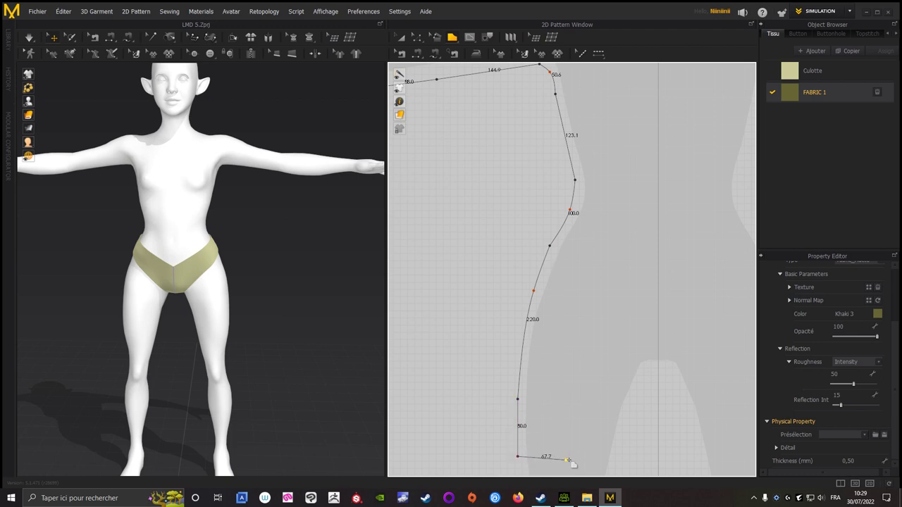
pyautogui.click(619, 457)
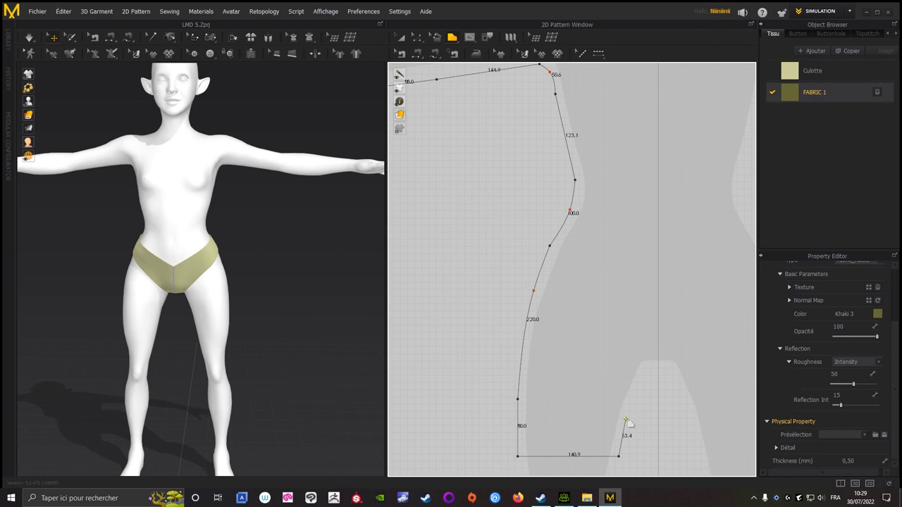
# - Add the inseam point, curve the crotch to the centre, and close the pattern with Enter
pyautogui.moveTo(629, 421)
pyautogui.mouseDown(button='middle')
pyautogui.moveTo(557, 391)
pyautogui.moveTo(573, 383)
pyautogui.mouseUp(button='middle')
pyautogui.scroll(3, 591, 354)
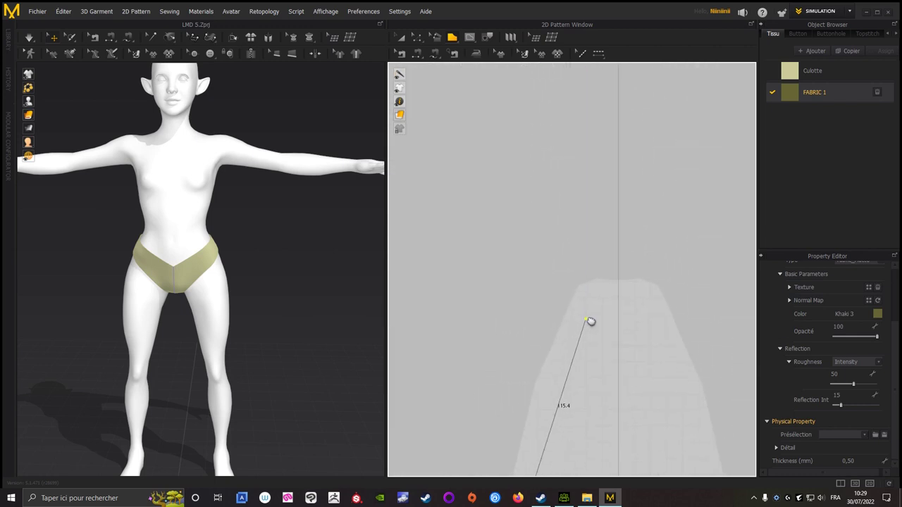
pyautogui.scroll(-3, 594, 301)
pyautogui.scroll(2, 594, 291)
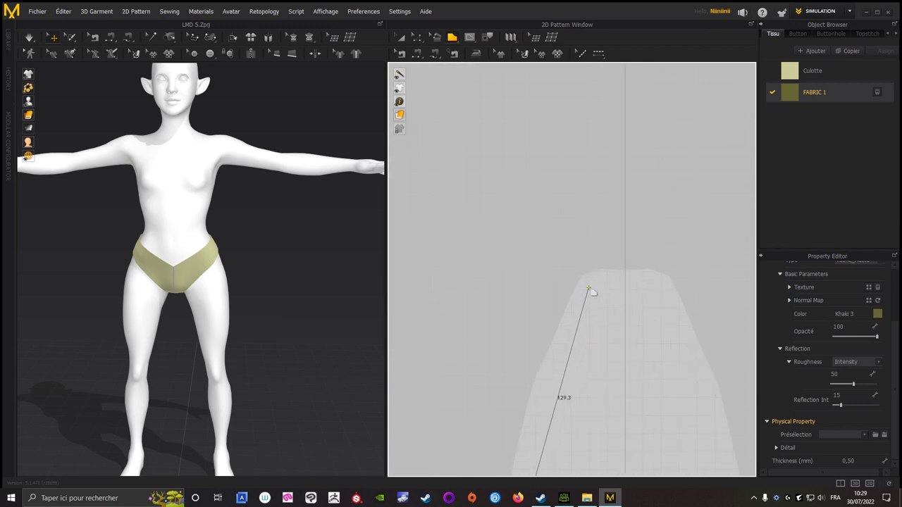
pyautogui.click(589, 288)
pyautogui.moveTo(607, 282); pyautogui.dragTo(623, 284)
pyautogui.scroll(-5, 624, 281)
pyautogui.scroll(2, 628, 264)
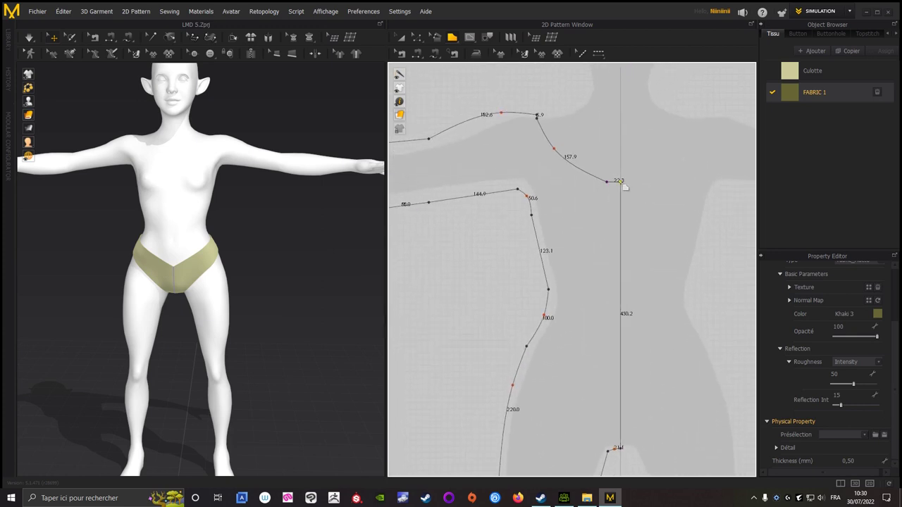
pyautogui.press('Return')
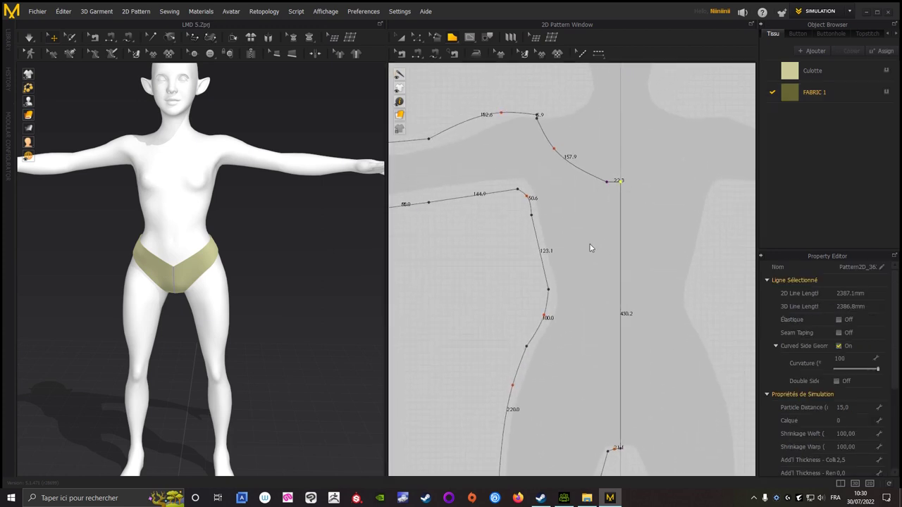
pyautogui.scroll(-3, 594, 248)
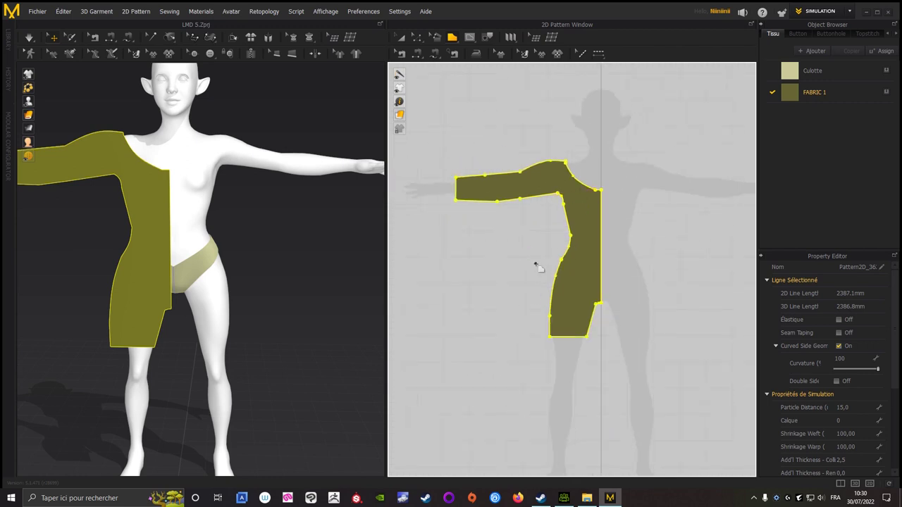
# - Frame the new piece and select its curved top shoulder edge
pyautogui.scroll(1, 537, 263)
pyautogui.scroll(1, 416, 309)
pyautogui.scroll(-1, 532, 283)
pyautogui.moveTo(584, 253); pyautogui.dragTo(529, 296, button='right')
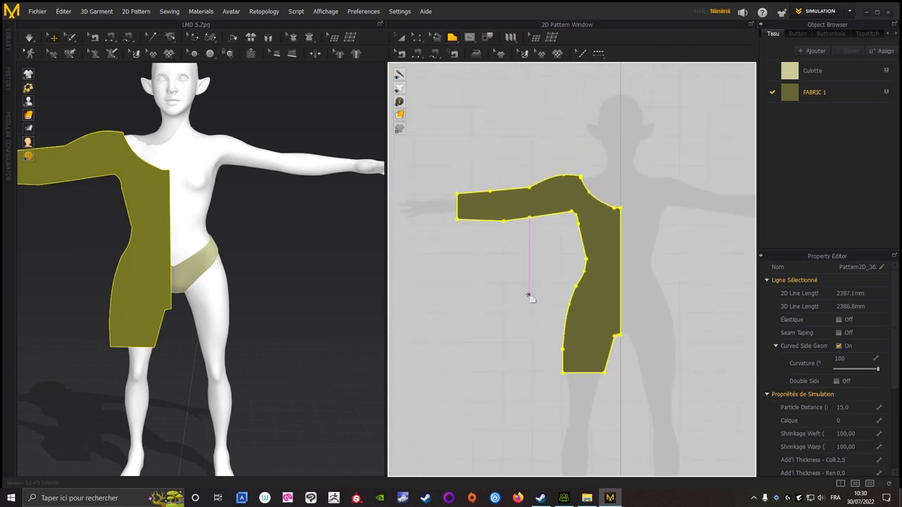
pyautogui.scroll(3, 525, 296)
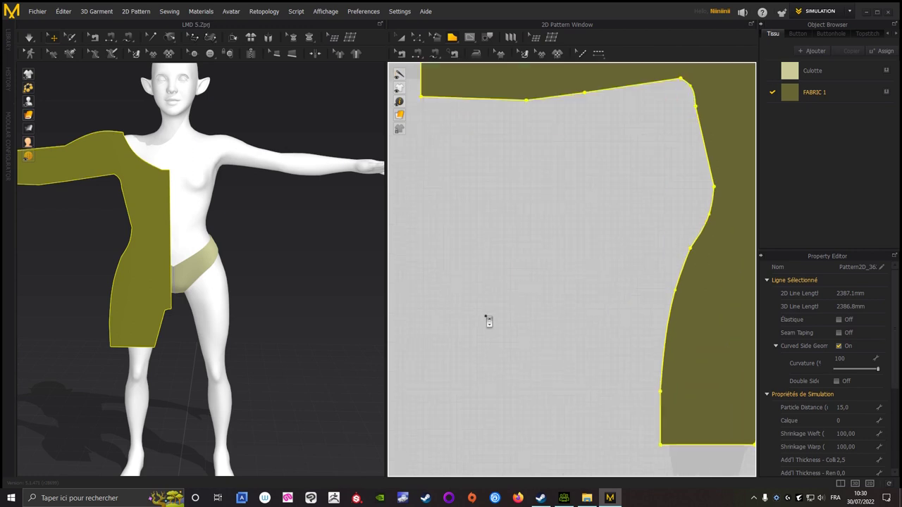
pyautogui.moveTo(487, 316); pyautogui.dragTo(484, 419, button='right')
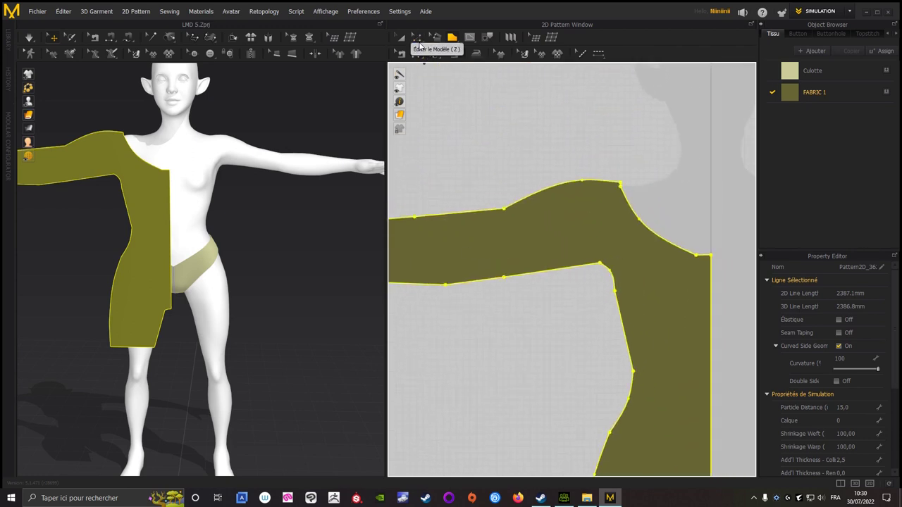
pyautogui.scroll(2, 585, 147)
pyautogui.scroll(-2, 585, 147)
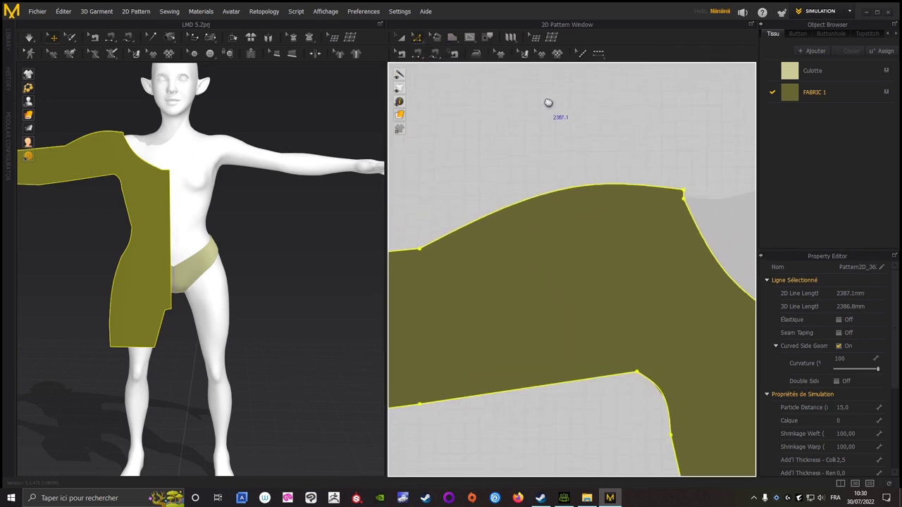
pyautogui.click(560, 190)
pyautogui.scroll(1, 562, 197)
pyautogui.scroll(-2, 578, 226)
pyautogui.scroll(-1, 574, 230)
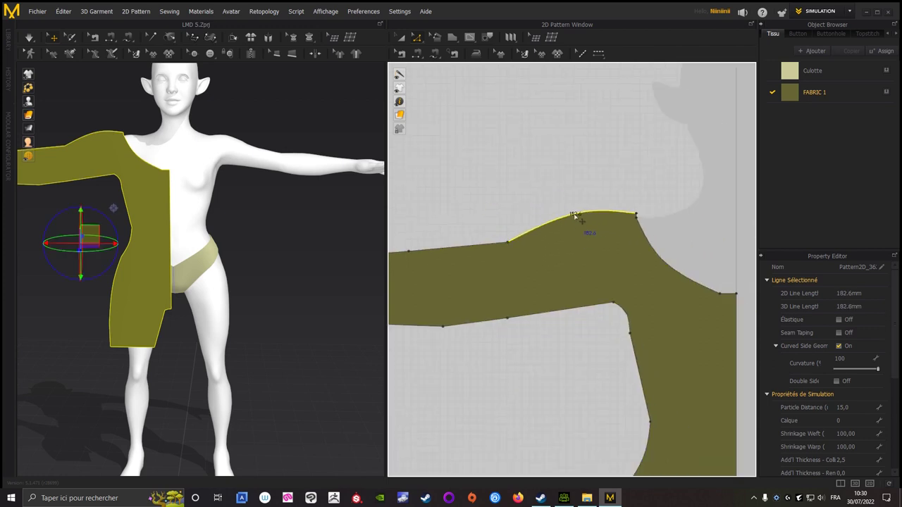
# - Bend the shoulder edge with Éditer la Courbure into a smoother arc, 180.7 mm long
pyautogui.click(418, 39)
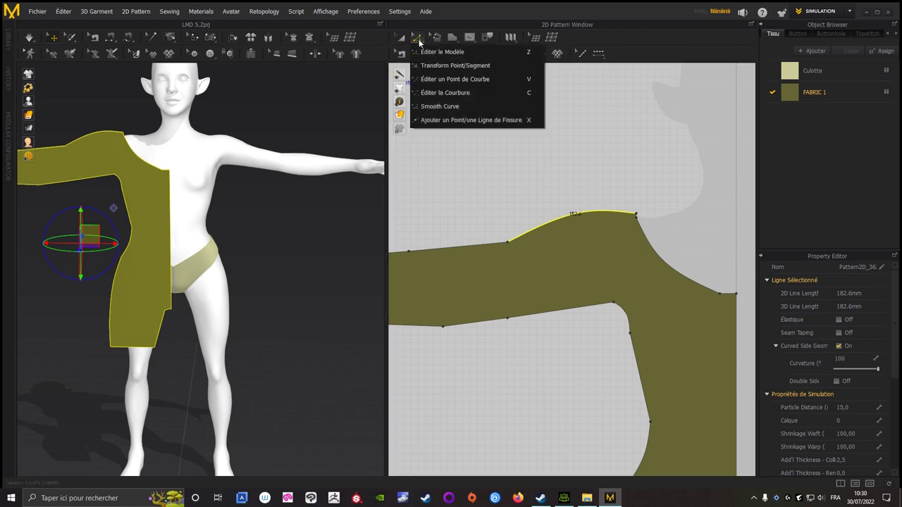
pyautogui.click(444, 93)
pyautogui.scroll(2, 611, 185)
pyautogui.scroll(2, 525, 268)
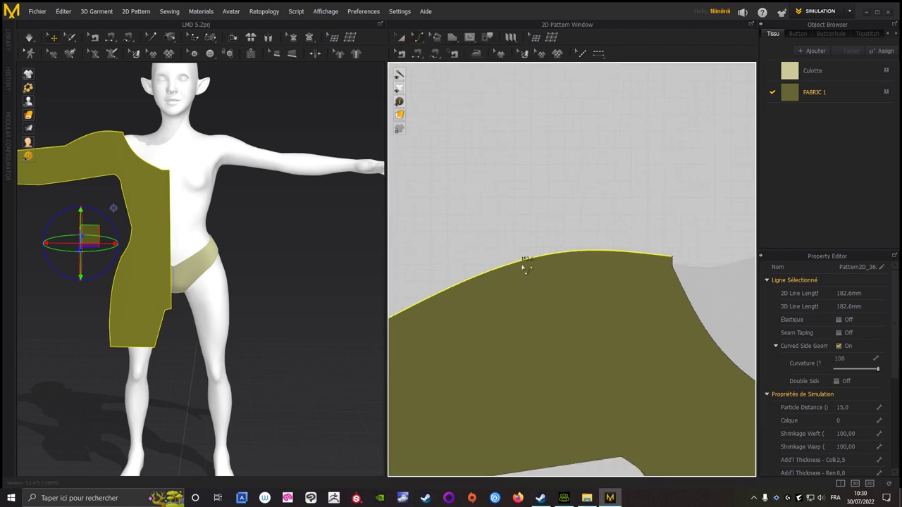
pyautogui.click(479, 202)
pyautogui.click(522, 264)
pyautogui.moveTo(522, 264); pyautogui.dragTo(518, 278)
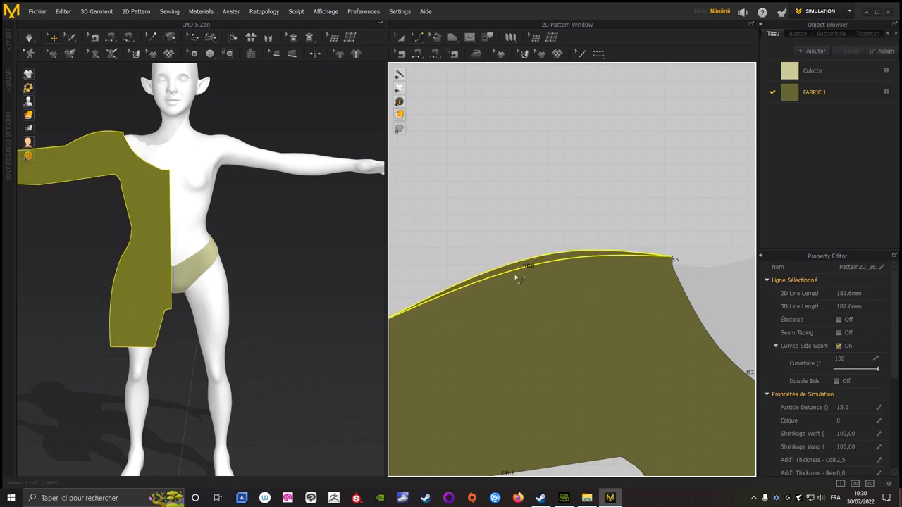
pyautogui.moveTo(518, 278); pyautogui.dragTo(517, 277)
# - Recentre the pattern, return to Éditer le Modèle mode and open the Fichier menu
pyautogui.scroll(-2, 497, 203)
pyautogui.moveTo(501, 200); pyautogui.dragTo(537, 207, button='middle')
pyautogui.click(417, 38)
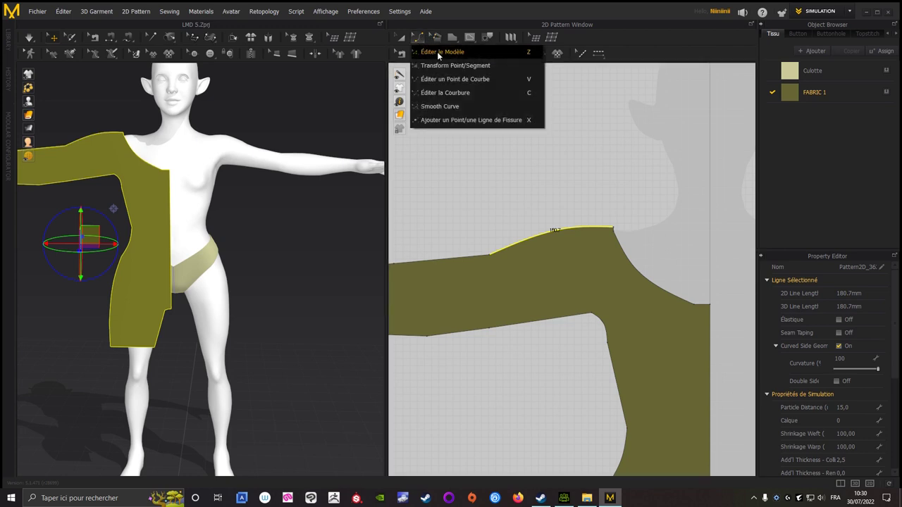
pyautogui.click(437, 52)
pyautogui.scroll(-3, 536, 176)
pyautogui.click(37, 11)
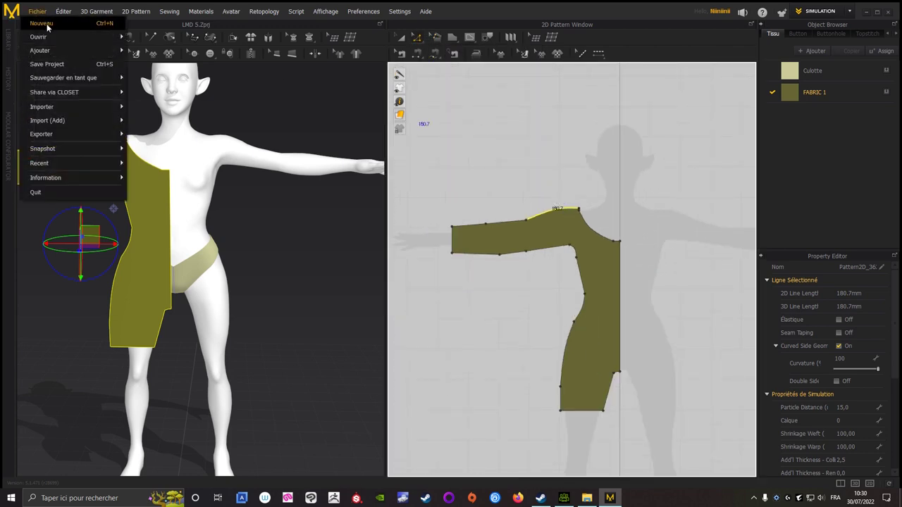
# - Save the project and select the bodice-and-sleeve piece with Transform Pattern (A)
pyautogui.click(43, 64)
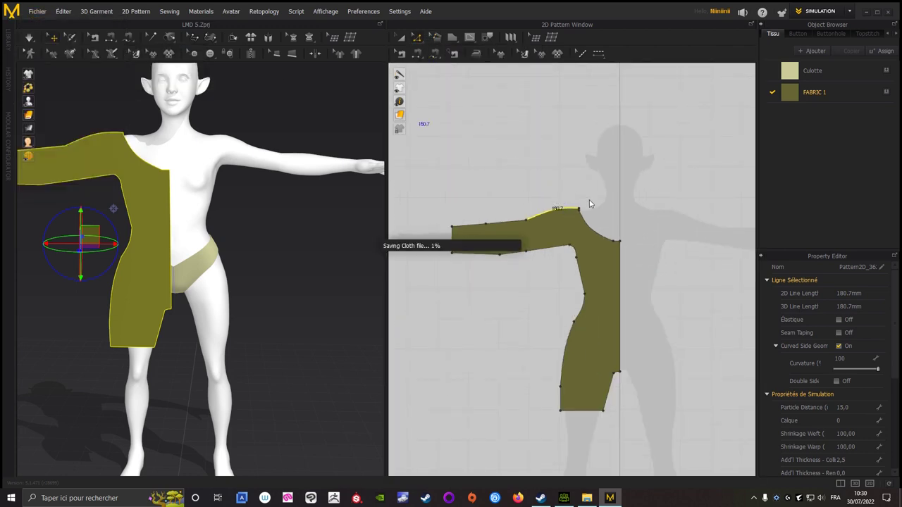
pyautogui.press('a')
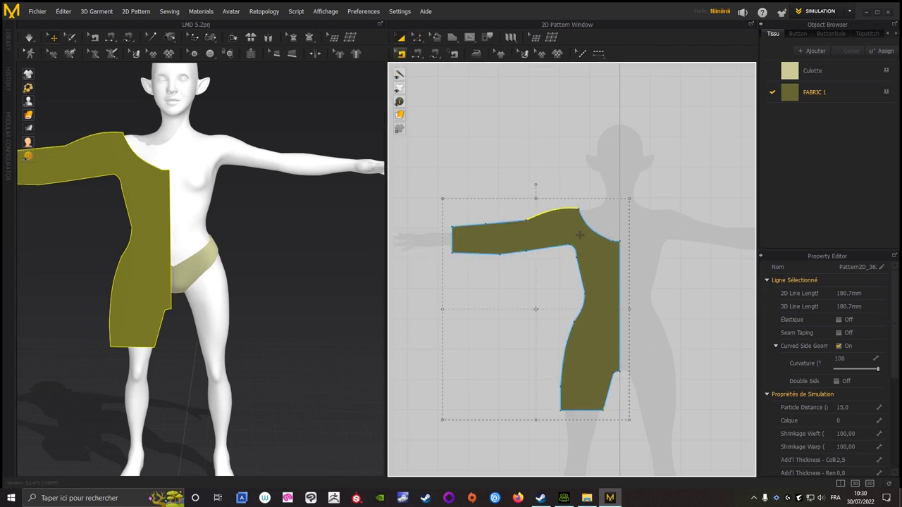
pyautogui.scroll(2, 643, 301)
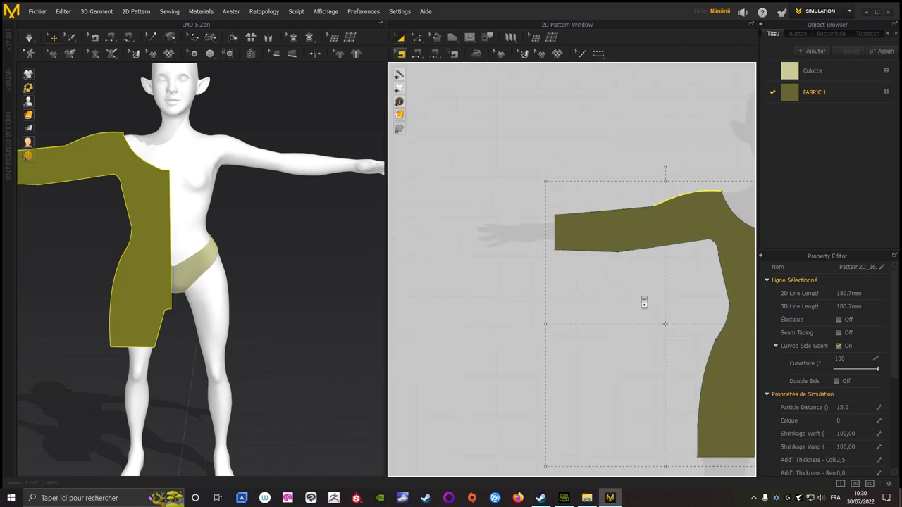
pyautogui.moveTo(602, 308); pyautogui.dragTo(487, 263, button='right')
pyautogui.scroll(1, 559, 307)
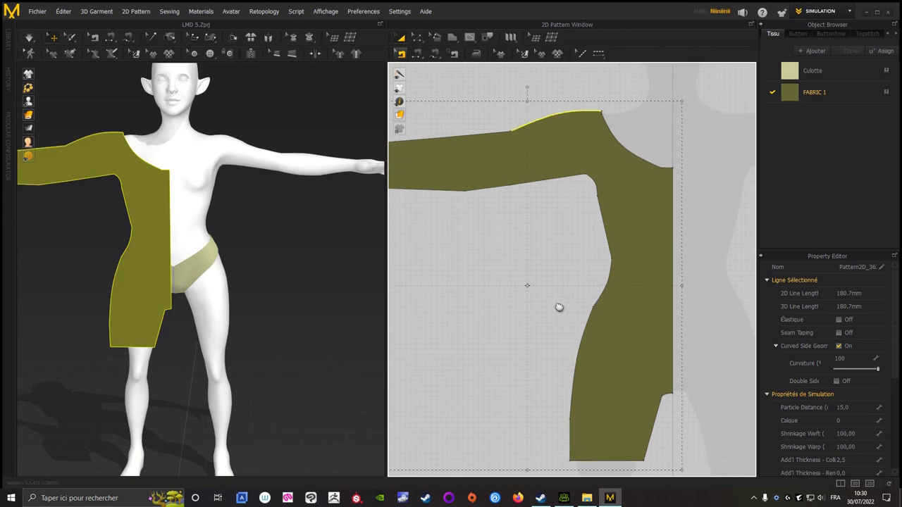
pyautogui.scroll(-2, 559, 308)
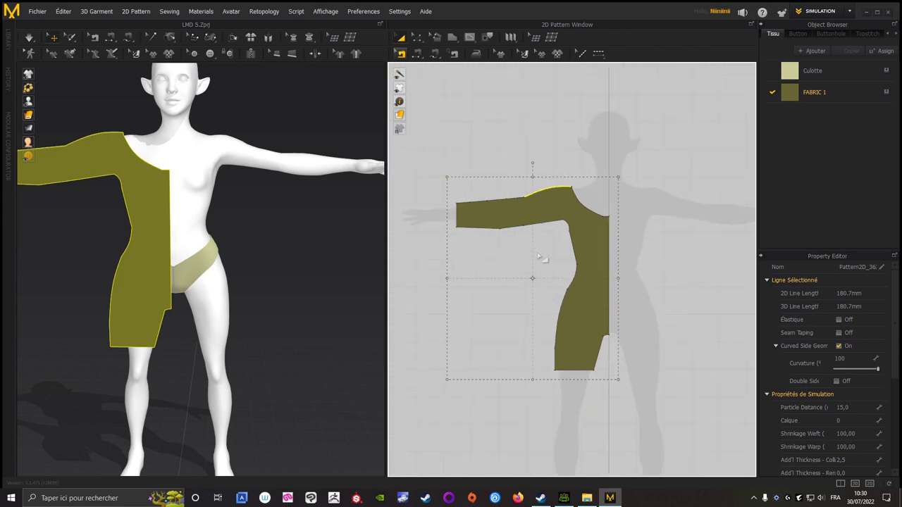
pyautogui.click(590, 238)
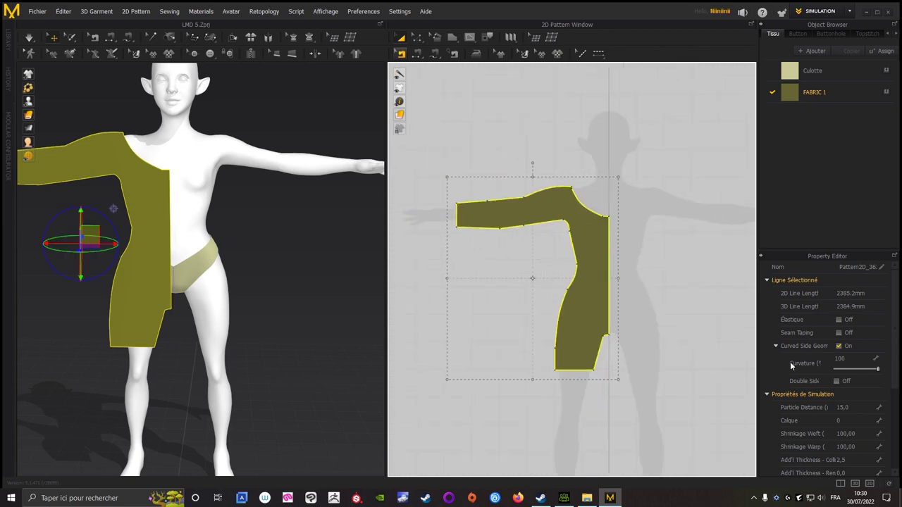
# - Set the piece's collision thickness to 1,0 and its layer (Calque) to 1
pyautogui.scroll(-4, 831, 353)
pyautogui.scroll(-1, 838, 342)
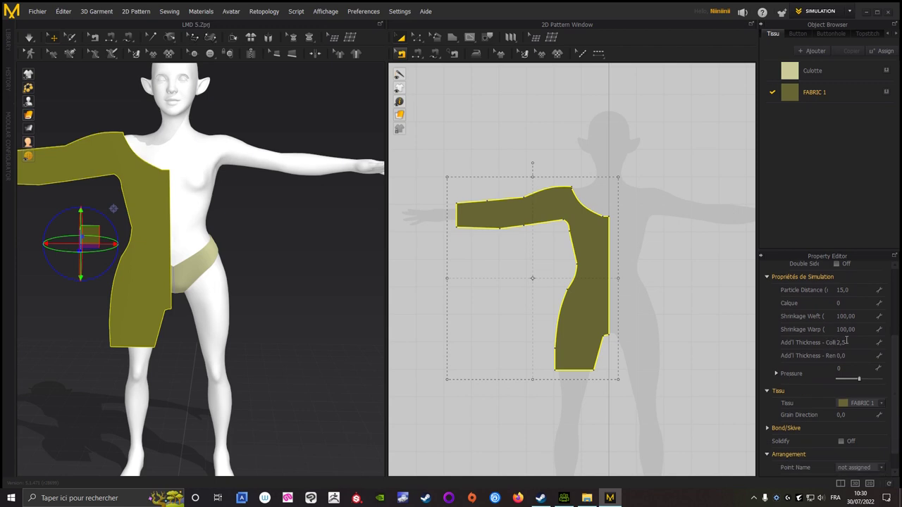
pyautogui.click(851, 342)
pyautogui.write('1')
pyautogui.press('Return')
pyautogui.scroll(-1, 896, 367)
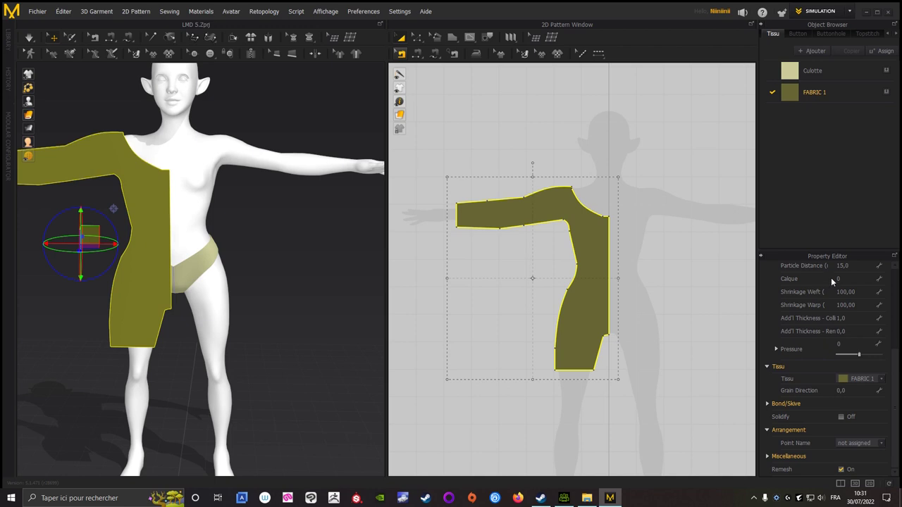
pyautogui.click(839, 279)
pyautogui.press('Return')
# - Create a mirrored, sewing-linked copy of the piece along the centre line
pyautogui.scroll(-1, 695, 282)
pyautogui.scroll(2, 687, 277)
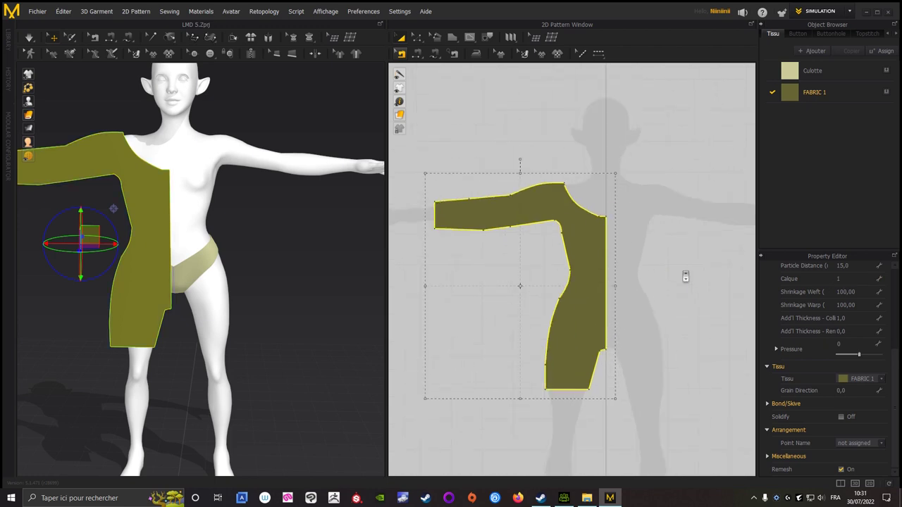
pyautogui.scroll(2, 666, 304)
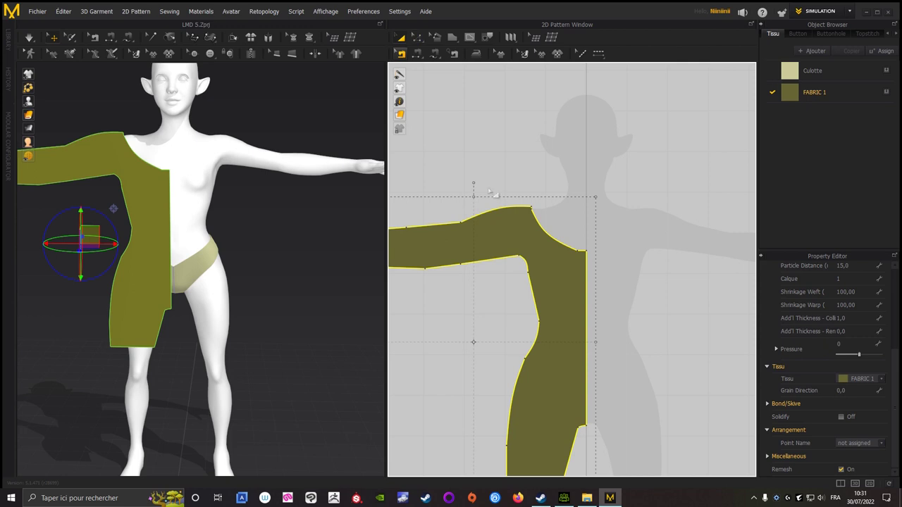
pyautogui.moveTo(568, 125); pyautogui.dragTo(610, 97, button='right')
pyautogui.click(400, 38)
pyautogui.rightClick(601, 226)
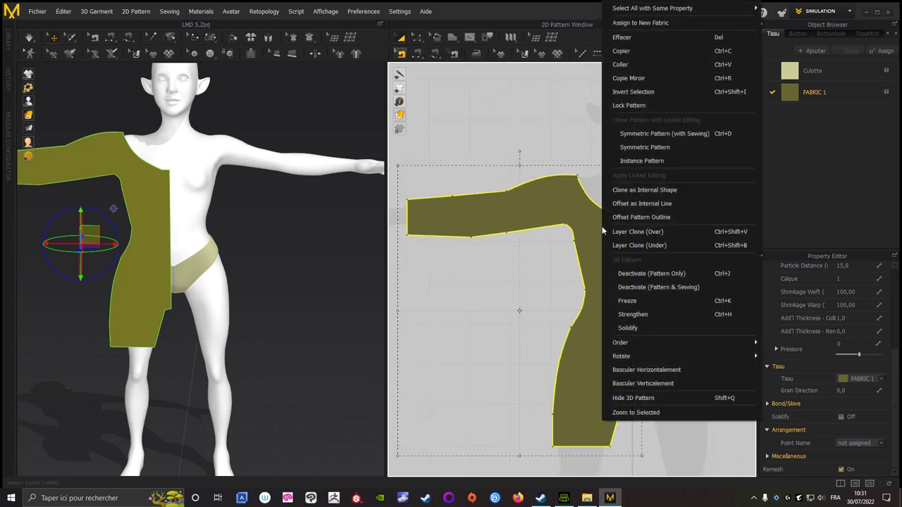
pyautogui.click(647, 135)
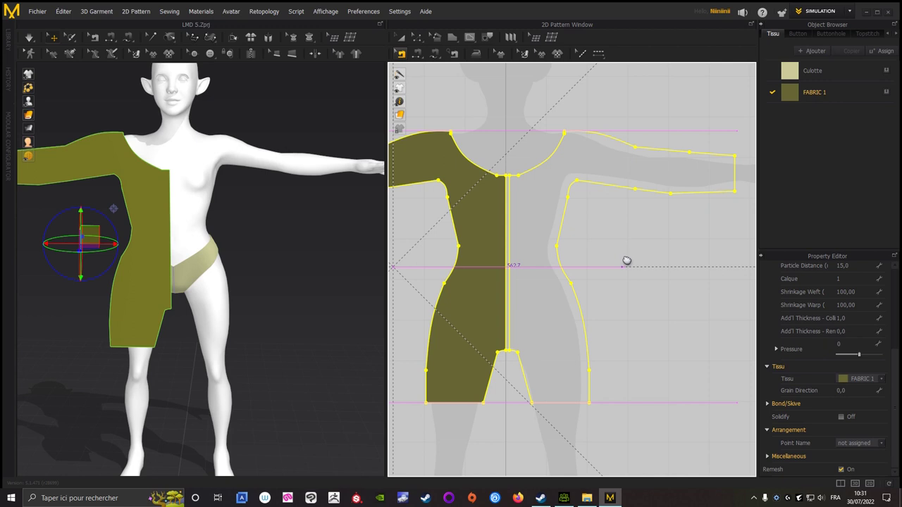
# - Place the mirrored jumpsuit half beside the original and nudge it toward the centre seam
pyautogui.click(623, 262)
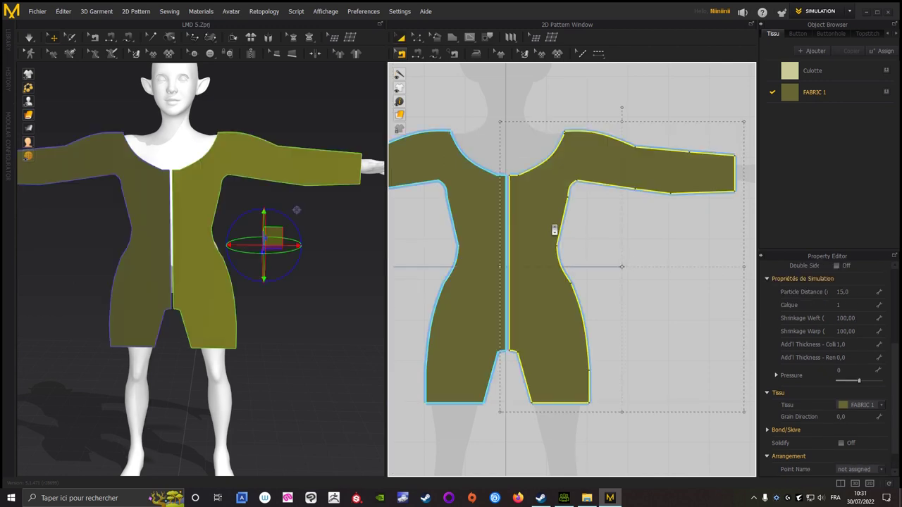
pyautogui.scroll(3, 551, 225)
pyautogui.scroll(3, 570, 210)
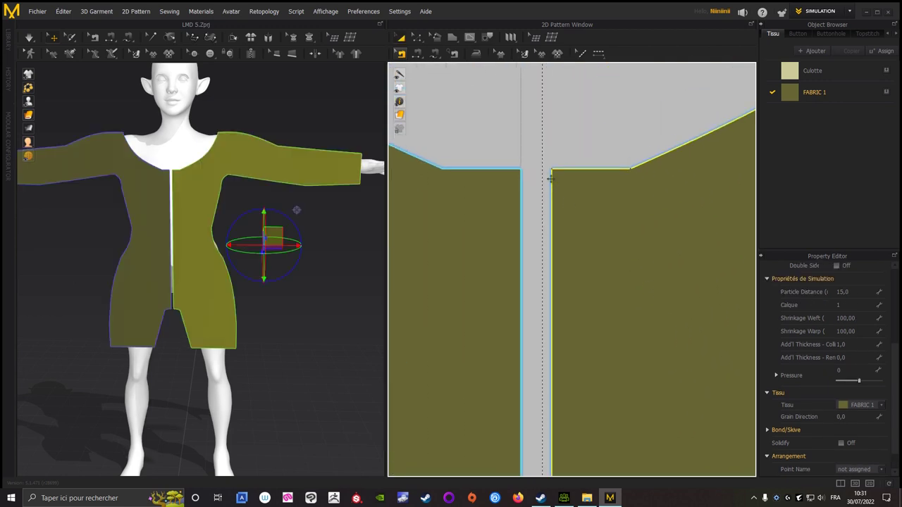
pyautogui.scroll(-3, 584, 262)
pyautogui.scroll(-3, 590, 267)
pyautogui.scroll(2, 582, 225)
pyautogui.scroll(2, 582, 229)
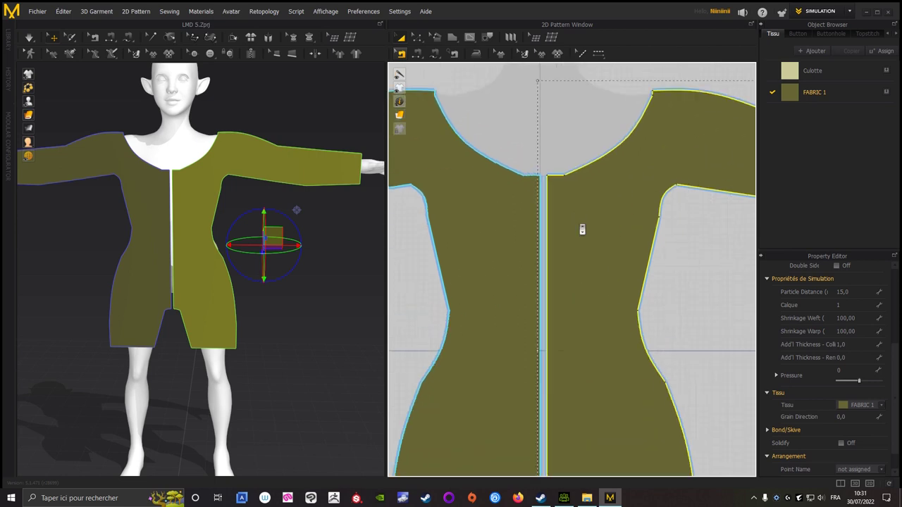
pyautogui.scroll(2, 585, 240)
pyautogui.scroll(2, 613, 261)
pyautogui.scroll(2, 663, 289)
pyautogui.moveTo(667, 293); pyautogui.dragTo(641, 290)
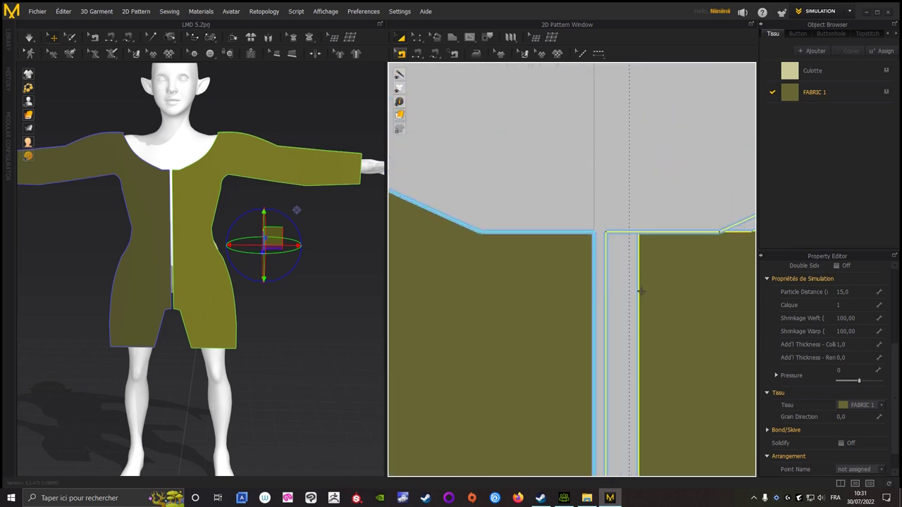
pyautogui.press('Escape')
pyautogui.scroll(-2, 592, 212)
pyautogui.scroll(-3, 568, 328)
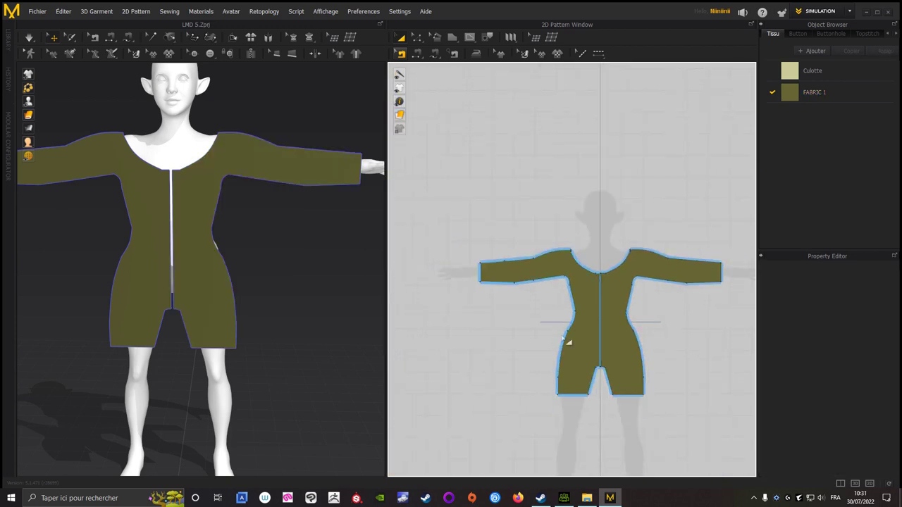
# - Save the project
pyautogui.click(37, 11)
pyautogui.click(42, 63)
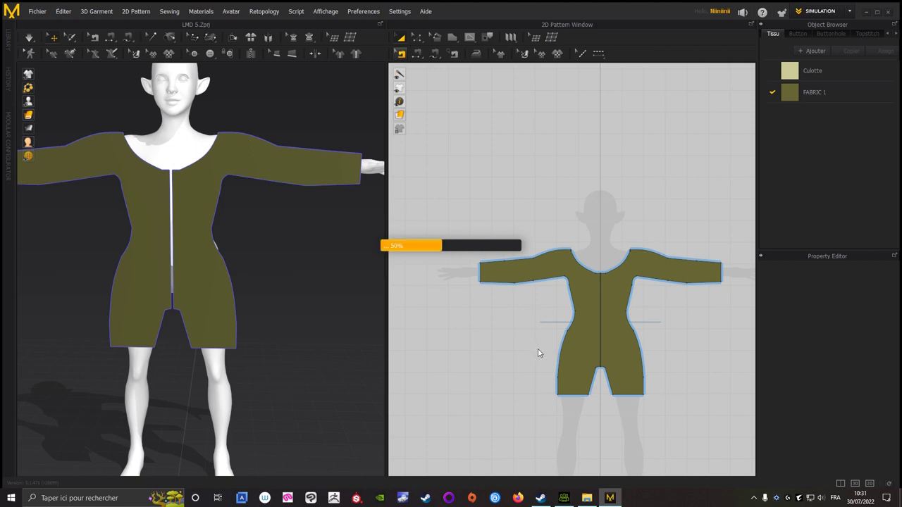
pyautogui.scroll(5, 534, 351)
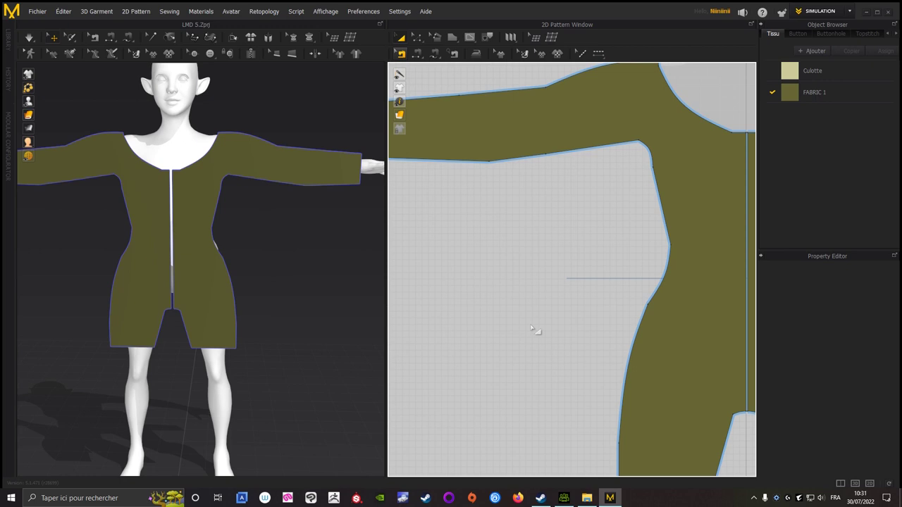
pyautogui.scroll(-5, 571, 274)
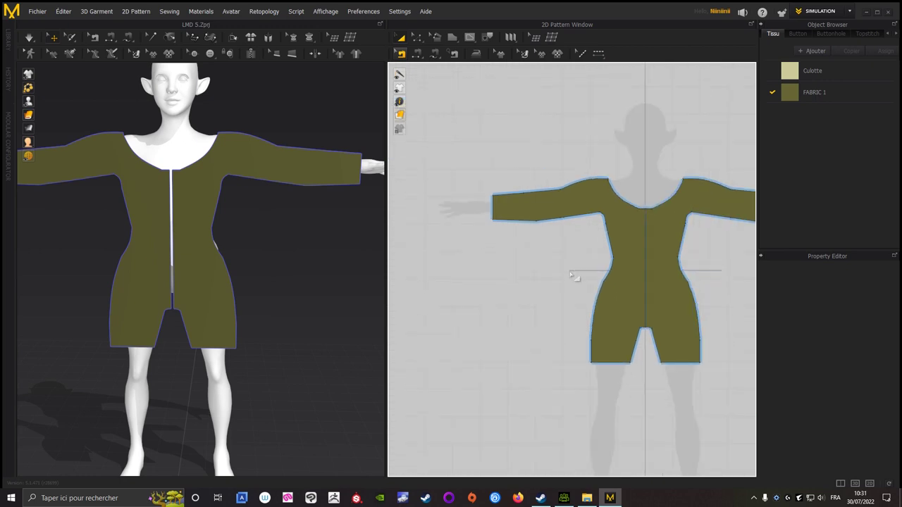
# - Select the jumpsuit pattern and zoom in to pick its inner-leg edge at the crotch
pyautogui.click(581, 316)
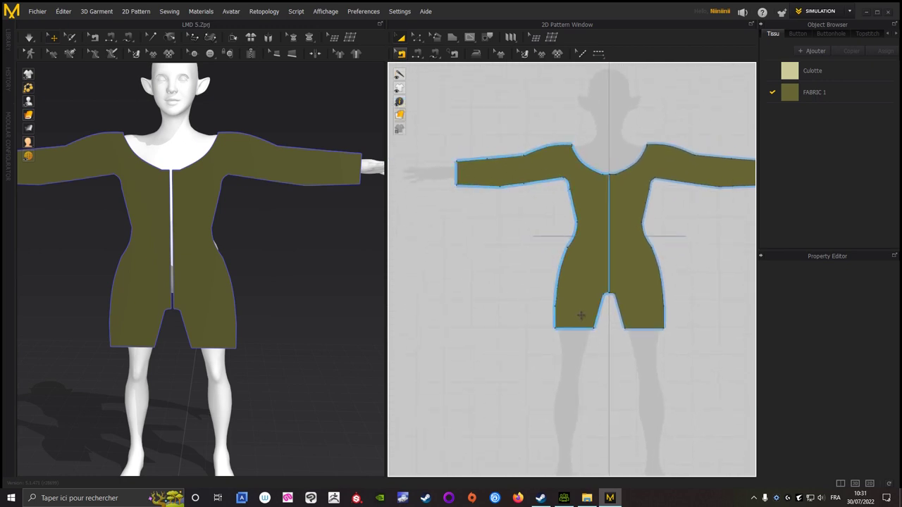
pyautogui.scroll(2, 520, 245)
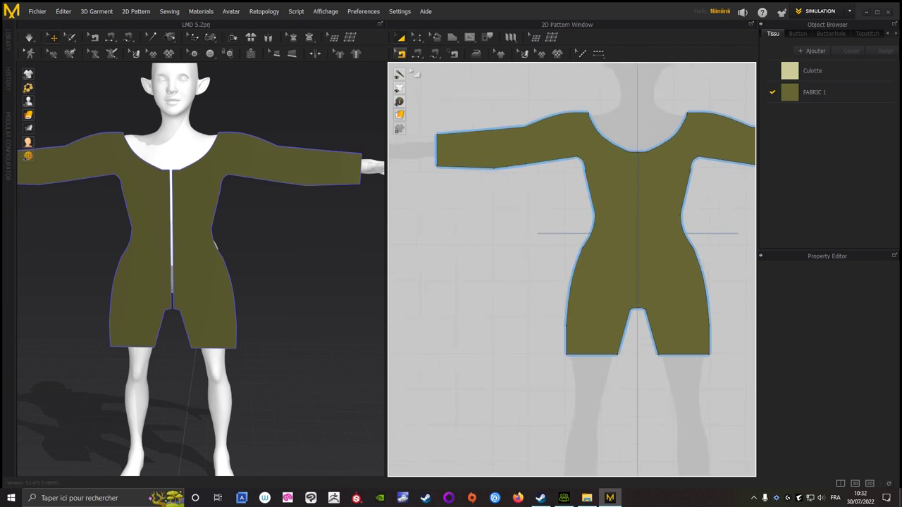
pyautogui.scroll(4, 503, 282)
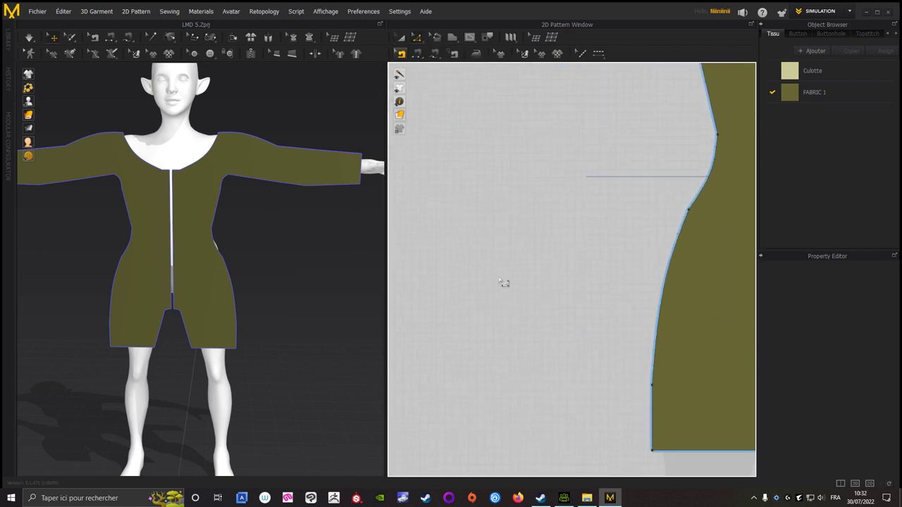
pyautogui.scroll(-2, 423, 161)
pyautogui.scroll(1, 543, 266)
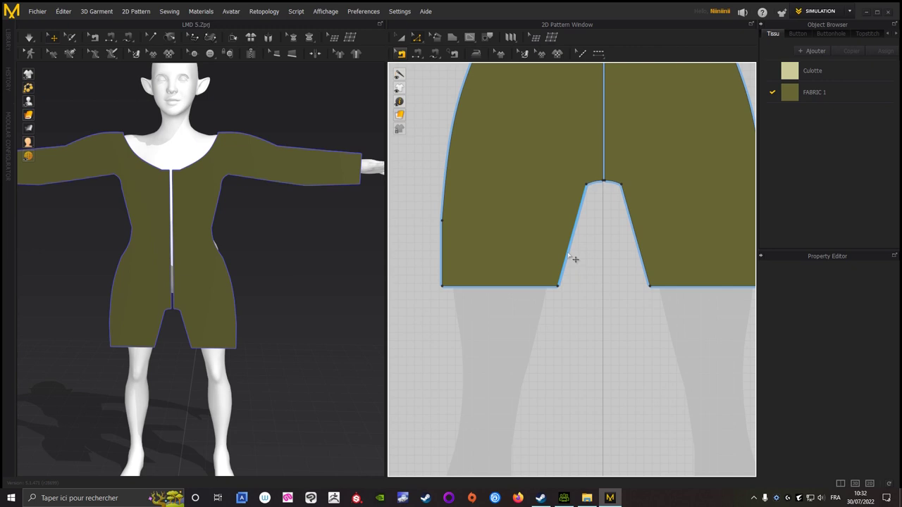
pyautogui.click(573, 260)
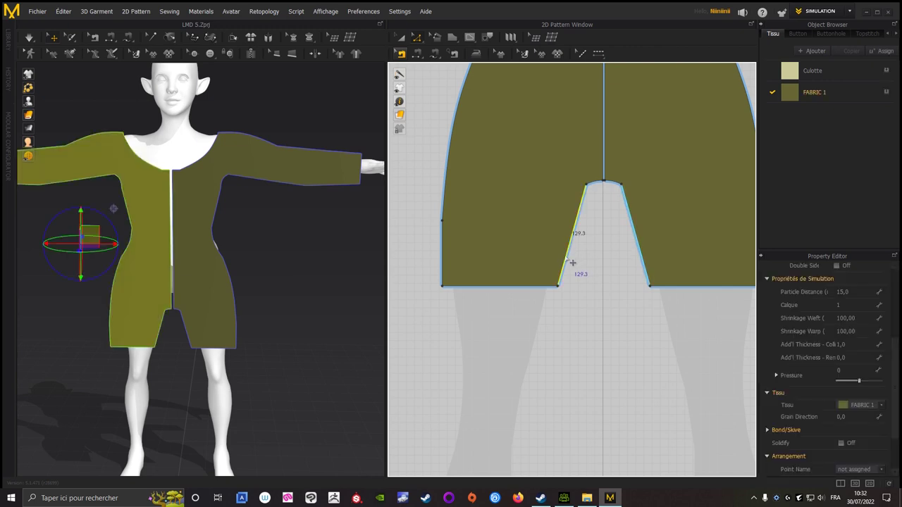
# - Split the inner-leg edge at 38.8 mm and drag the new point so the lower leg hangs vertically
pyautogui.rightClick(565, 259)
pyautogui.click(575, 280)
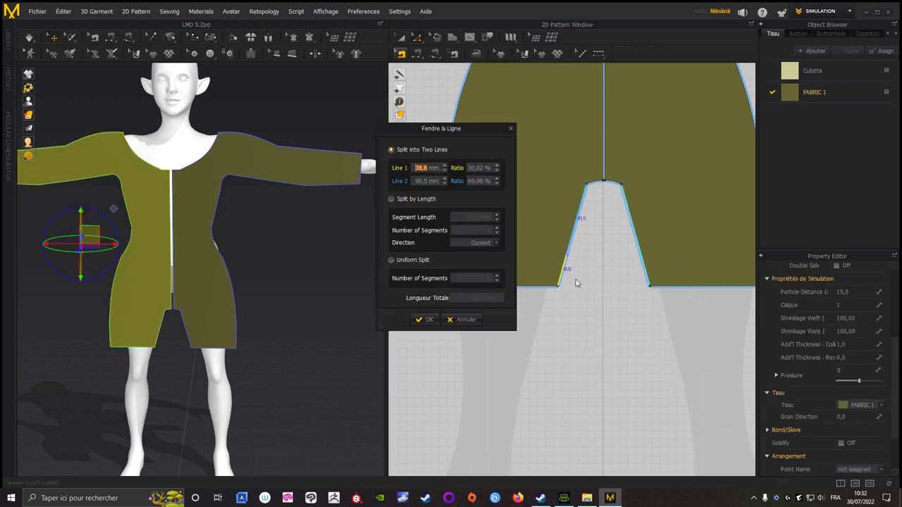
pyautogui.click(422, 321)
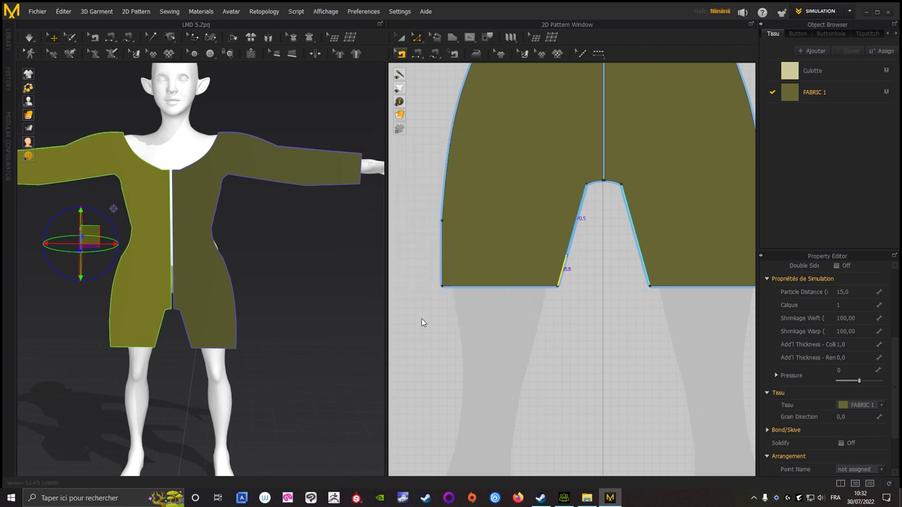
pyautogui.click(638, 271)
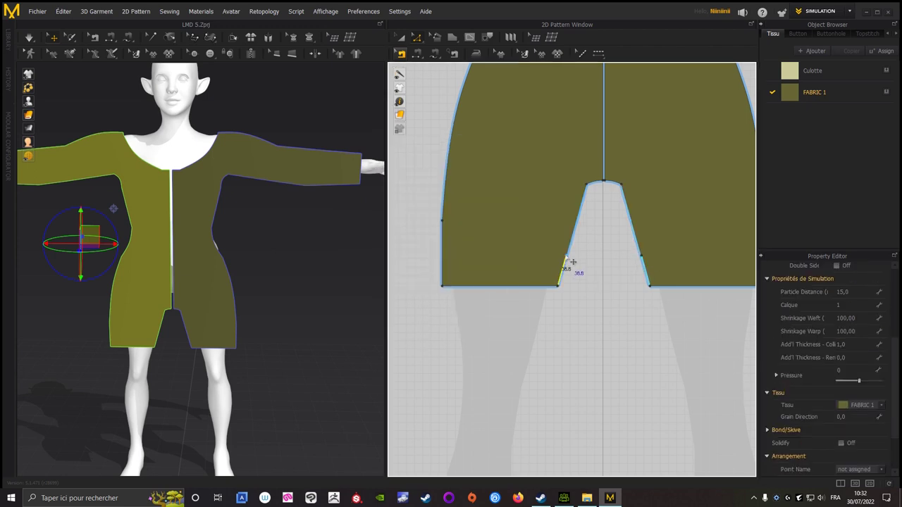
pyautogui.moveTo(573, 261); pyautogui.dragTo(563, 263)
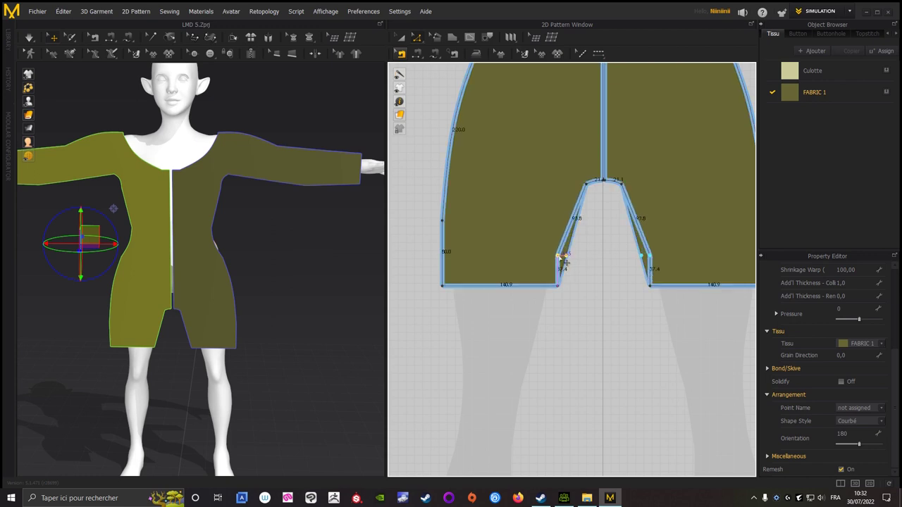
pyautogui.click(600, 322)
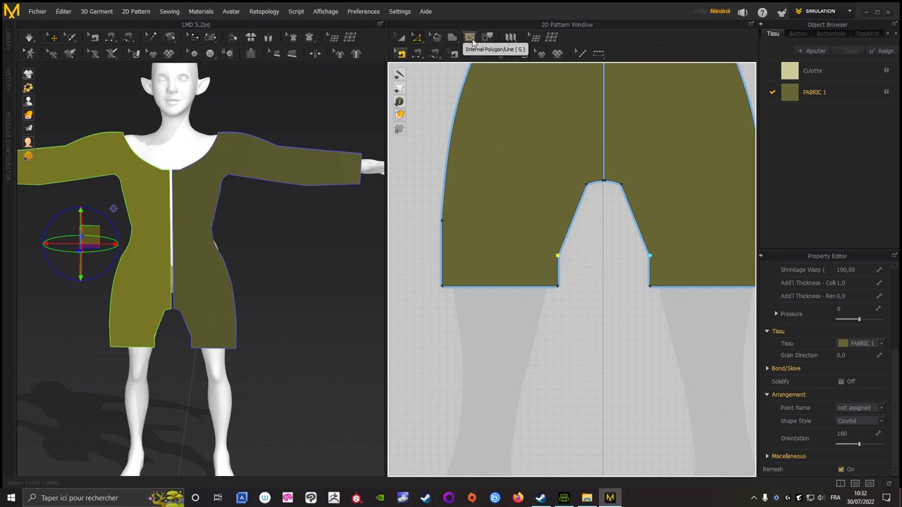
pyautogui.scroll(2, 620, 281)
# - Draw a straight hem fold line across the leg to the outer edge and check its fold settings
pyautogui.moveTo(607, 298); pyautogui.dragTo(672, 302, button='middle')
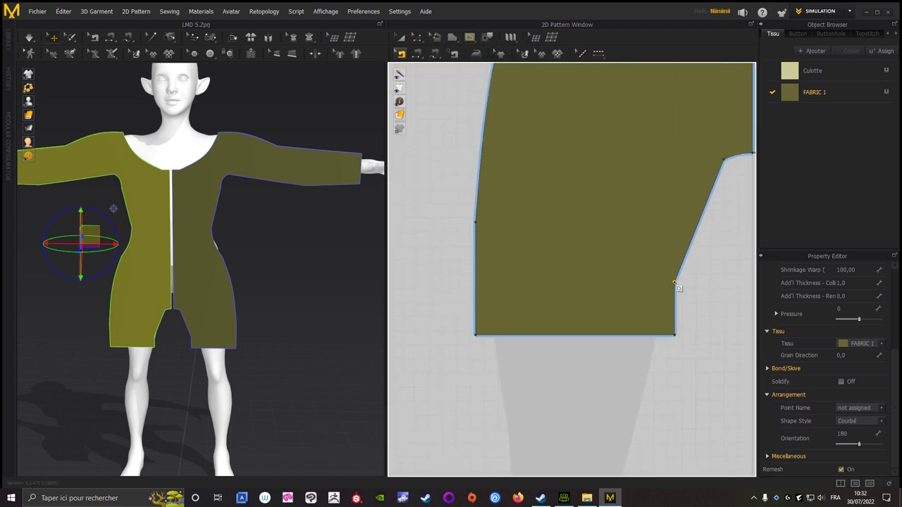
pyautogui.click(675, 283)
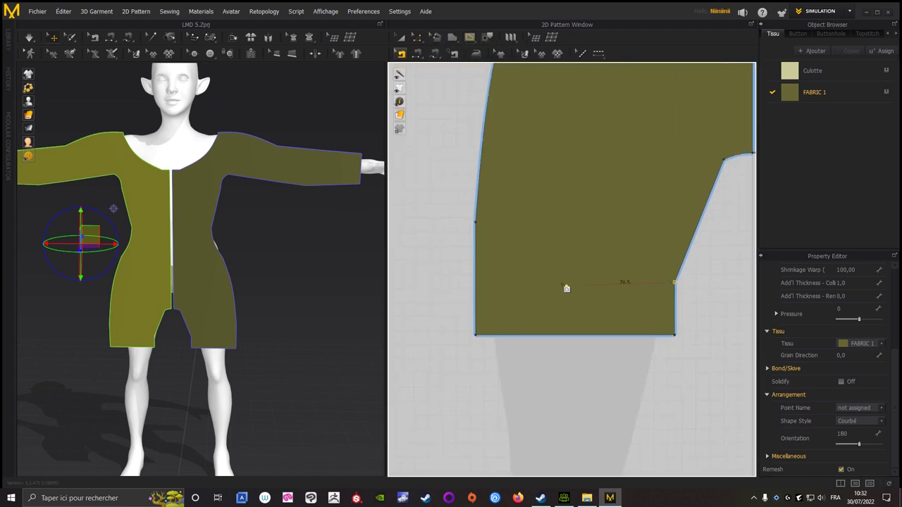
pyautogui.click(474, 283)
pyautogui.click(479, 285)
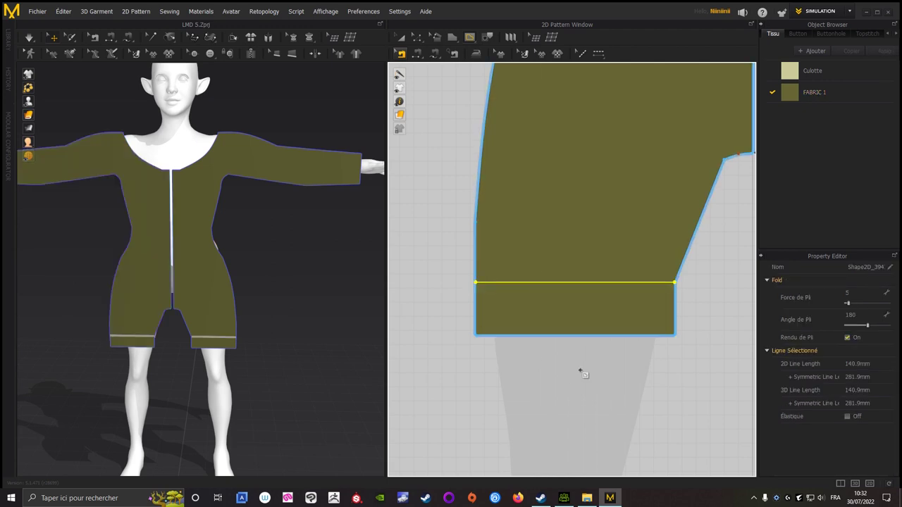
pyautogui.scroll(-3, 557, 364)
pyautogui.scroll(-1, 596, 382)
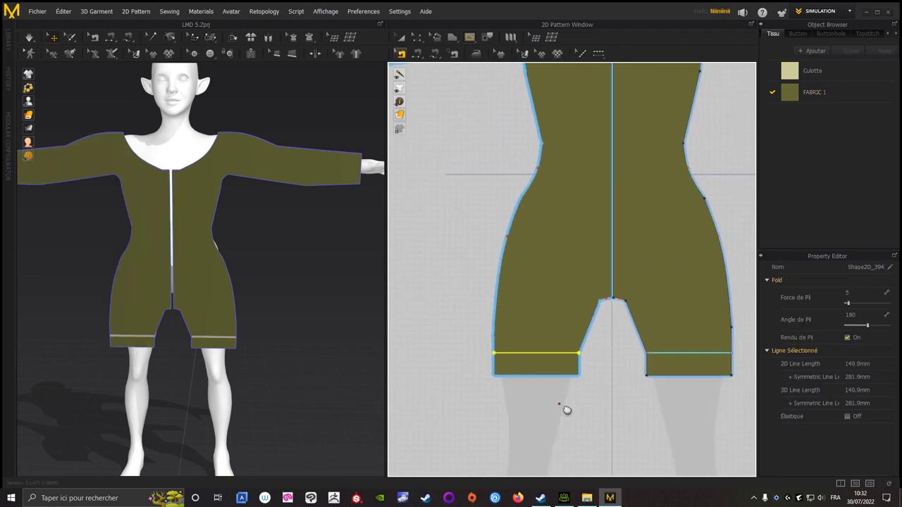
pyautogui.scroll(-1, 564, 409)
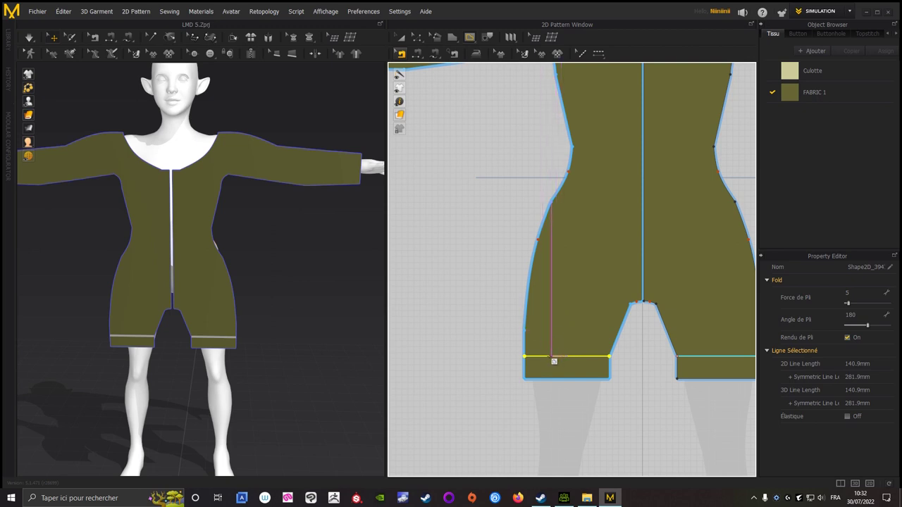
pyautogui.scroll(2, 550, 359)
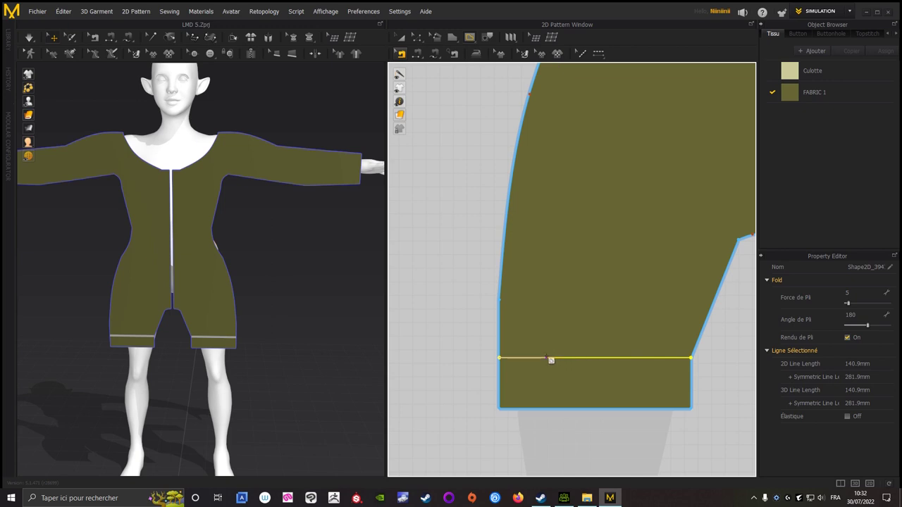
# - Start a new internal line on the hem line, rising 91.8 mm vertically
pyautogui.click(547, 358)
pyautogui.scroll(-2, 554, 300)
pyautogui.scroll(-1, 554, 292)
pyautogui.scroll(-1, 554, 275)
pyautogui.scroll(-1, 552, 257)
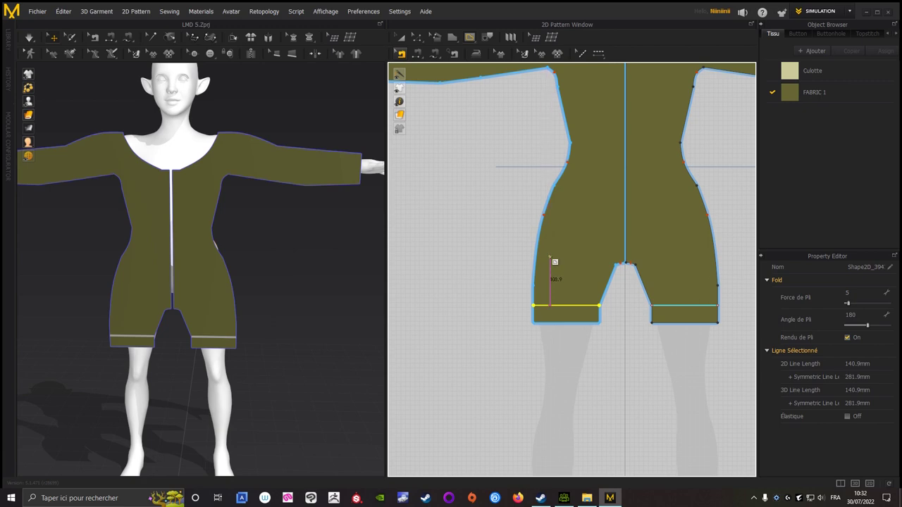
pyautogui.scroll(2, 554, 264)
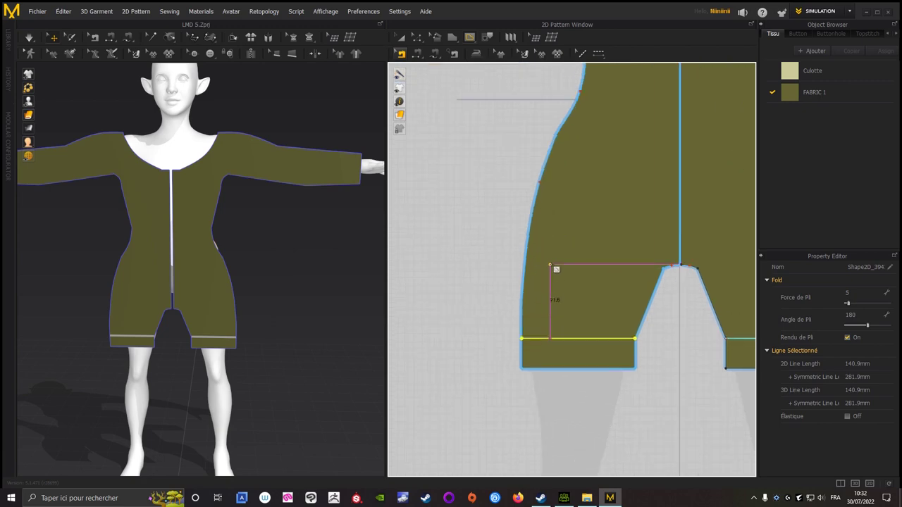
pyautogui.click(551, 265)
# - Finish the curved line on the outer leg edge, then start another line rising 91.8 mm from the hem further inward
pyautogui.click(533, 211)
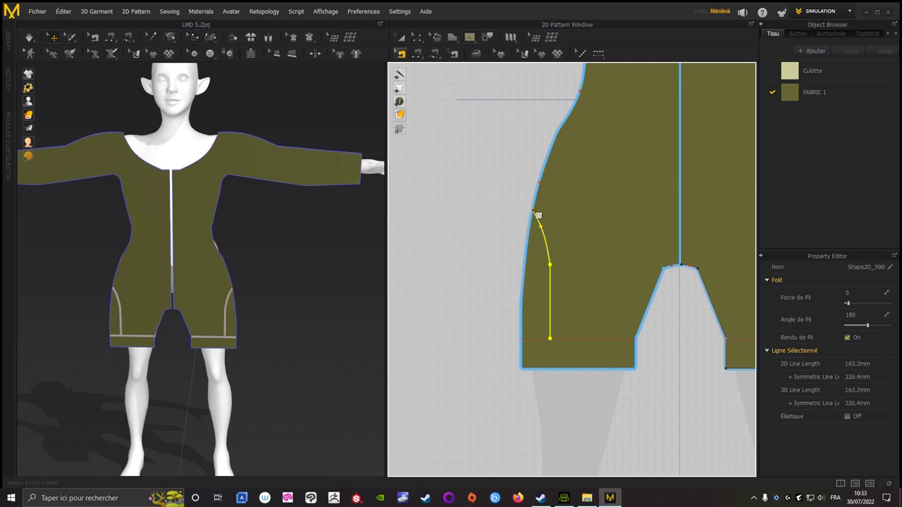
pyautogui.moveTo(647, 279); pyautogui.dragTo(542, 255, button='middle')
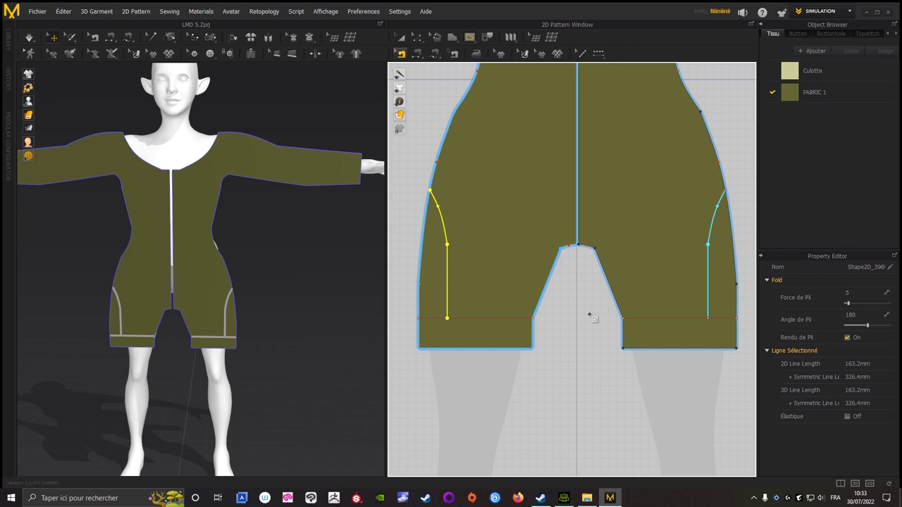
pyautogui.moveTo(609, 312); pyautogui.dragTo(637, 342, button='middle')
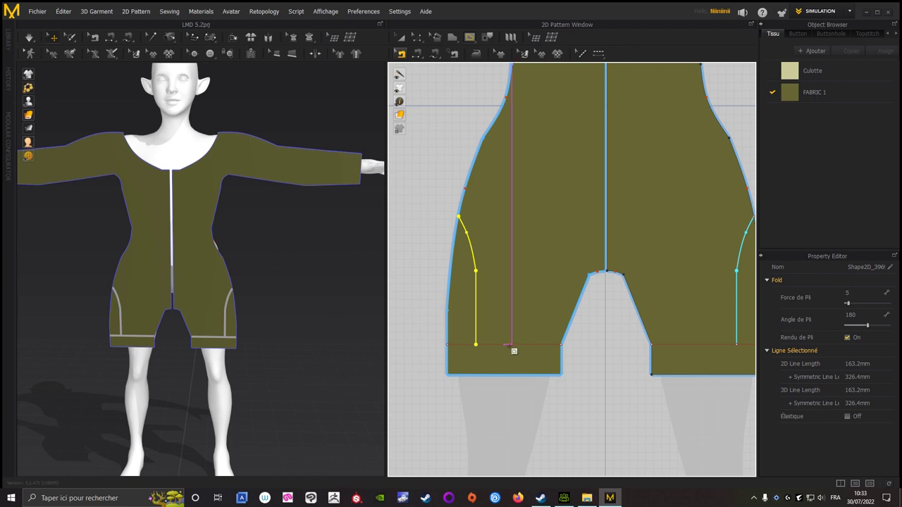
pyautogui.click(504, 345)
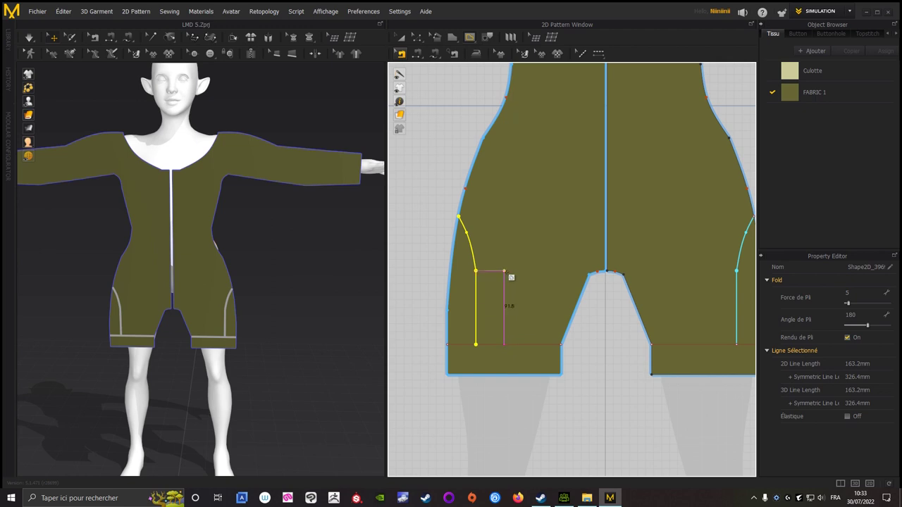
pyautogui.click(504, 270)
# - Curve the line over to the centre seam, then undo this first attempt
pyautogui.keyDown('ctrl'); pyautogui.click(537, 217); pyautogui.keyUp('ctrl')
pyautogui.click(606, 201)
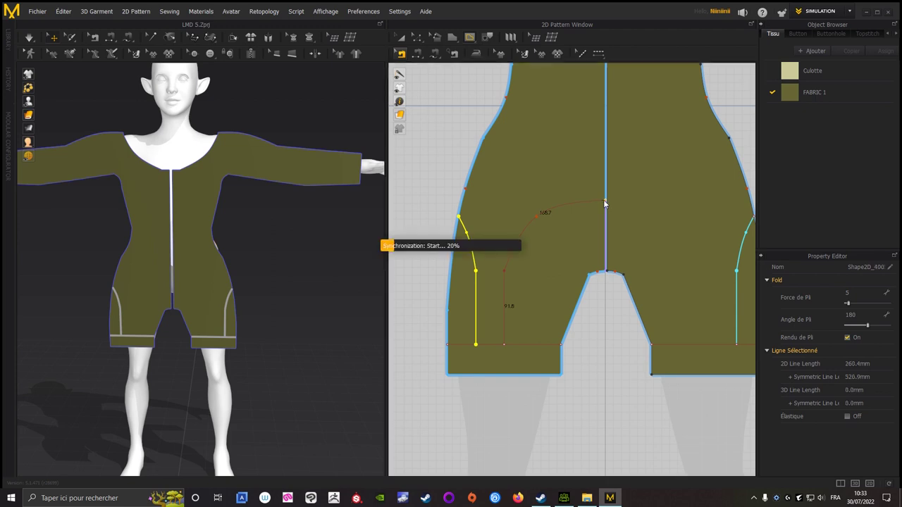
pyautogui.click(605, 205)
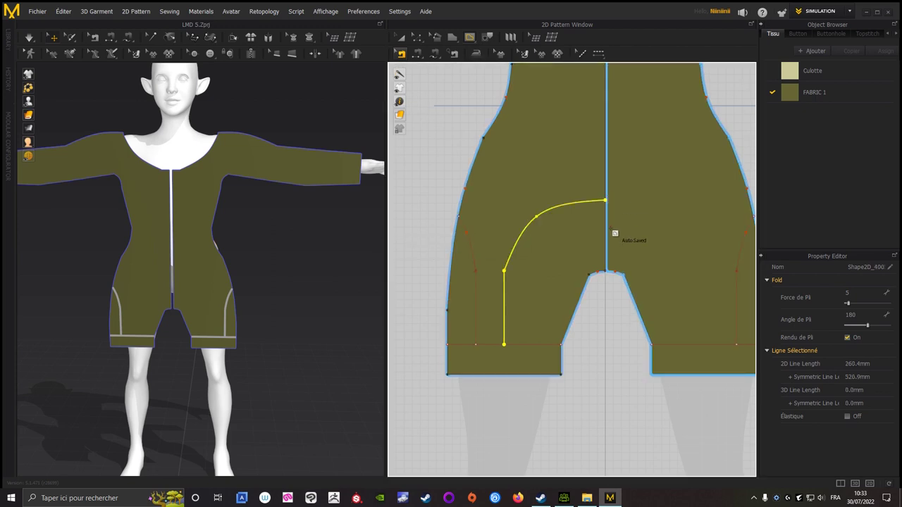
pyautogui.scroll(2, 614, 236)
pyautogui.scroll(-2, 608, 318)
pyautogui.scroll(2, 584, 362)
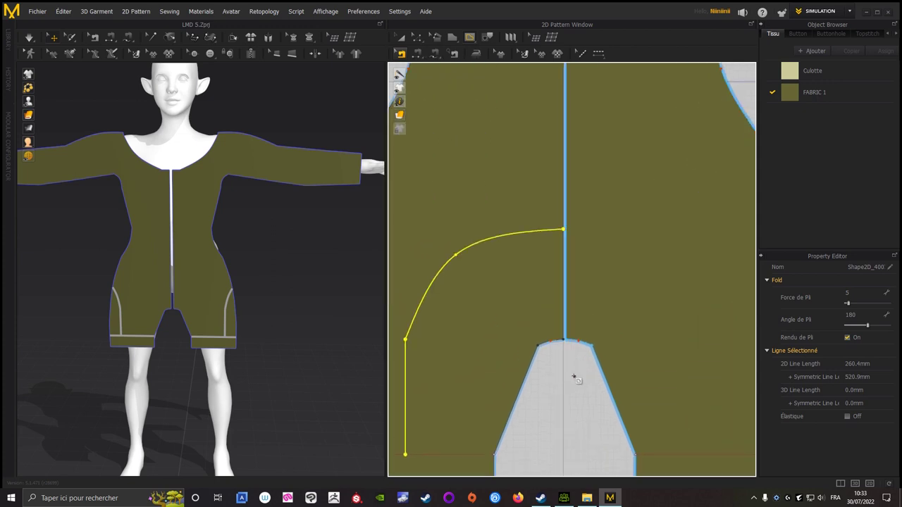
pyautogui.scroll(-1, 574, 376)
pyautogui.moveTo(594, 407); pyautogui.dragTo(614, 373, button='middle')
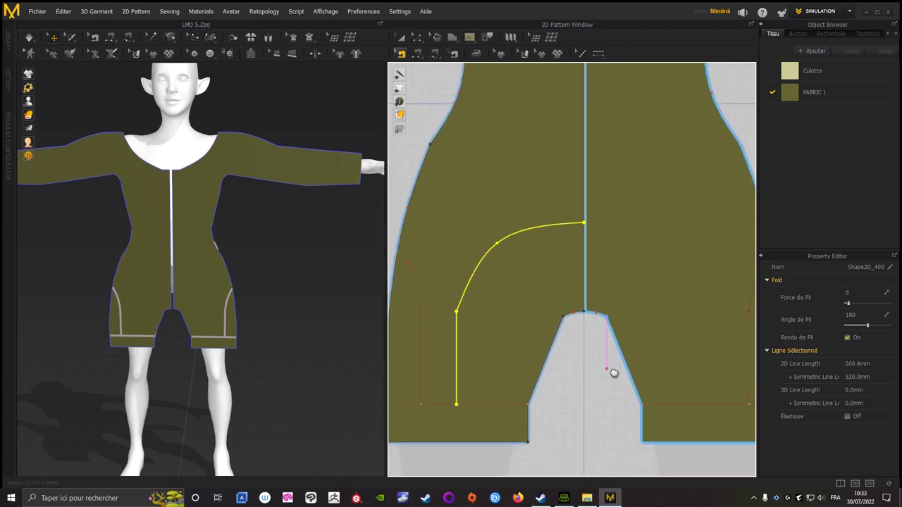
pyautogui.hotkey('ctrl', 'z')
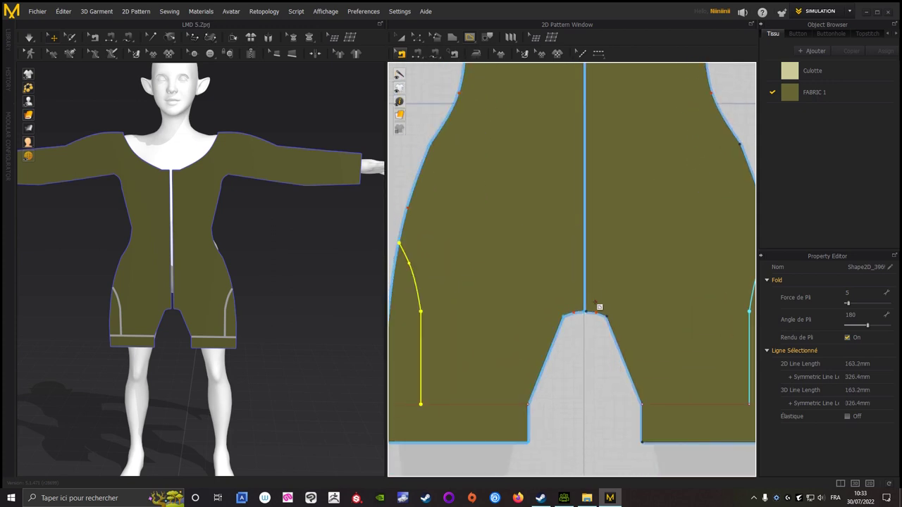
pyautogui.scroll(-1, 590, 421)
pyautogui.scroll(1, 571, 396)
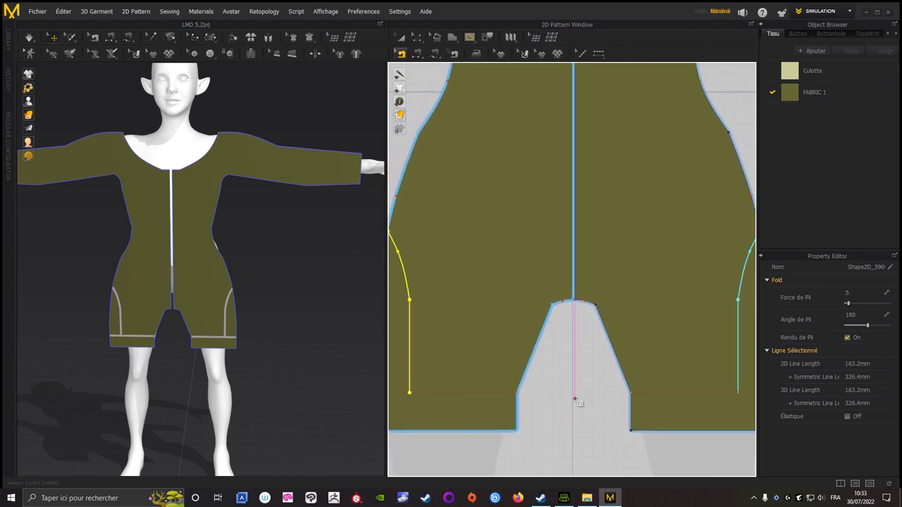
# - Redraw the arched line from the right leg's hem up to the centre seam, then use the File menu
pyautogui.click(693, 392)
pyautogui.click(693, 300)
pyautogui.keyDown('ctrl'); pyautogui.click(663, 245); pyautogui.keyUp('ctrl')
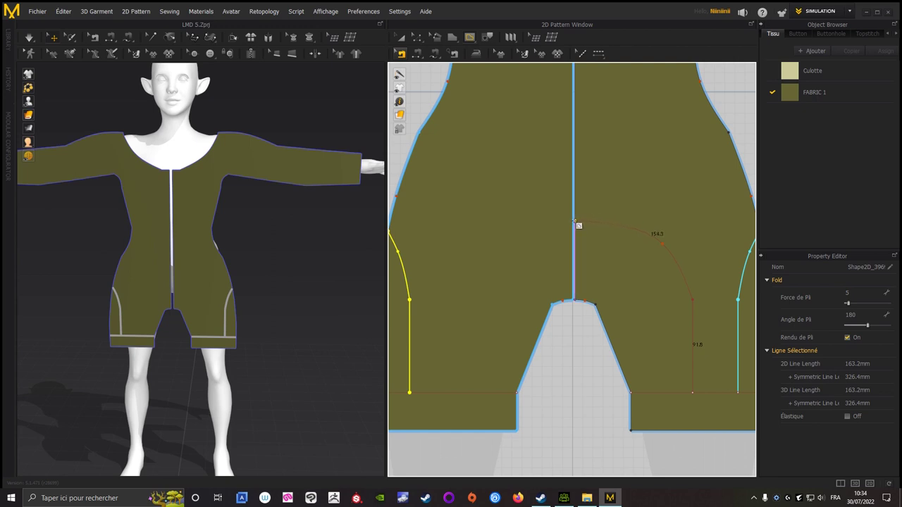
pyautogui.click(574, 224)
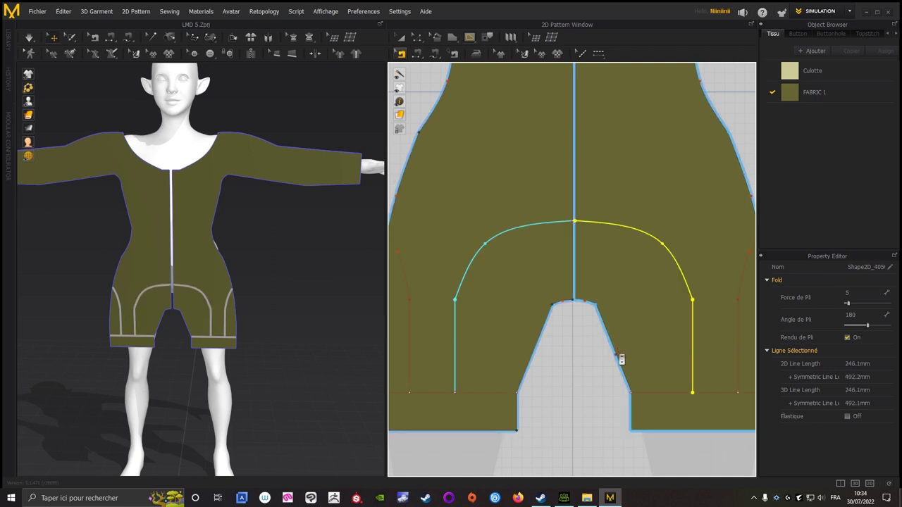
pyautogui.scroll(-4, 622, 358)
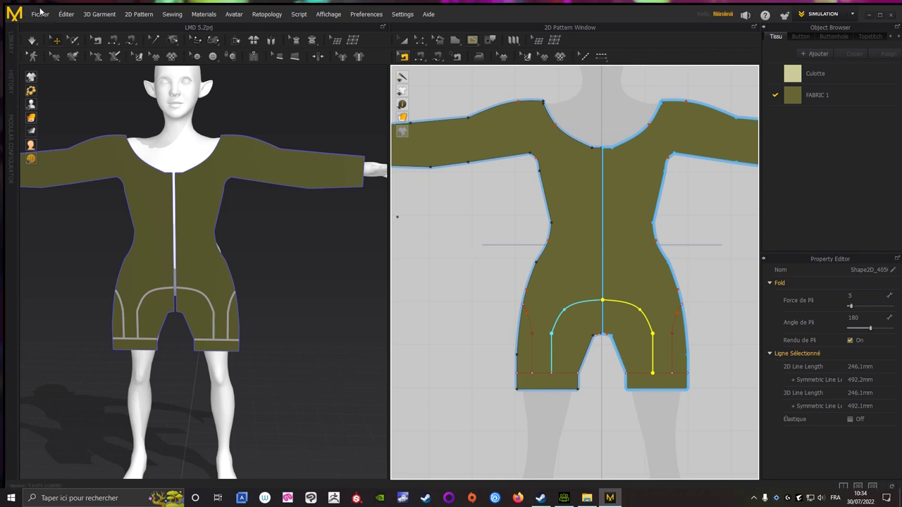
pyautogui.click(41, 14)
pyautogui.click(49, 64)
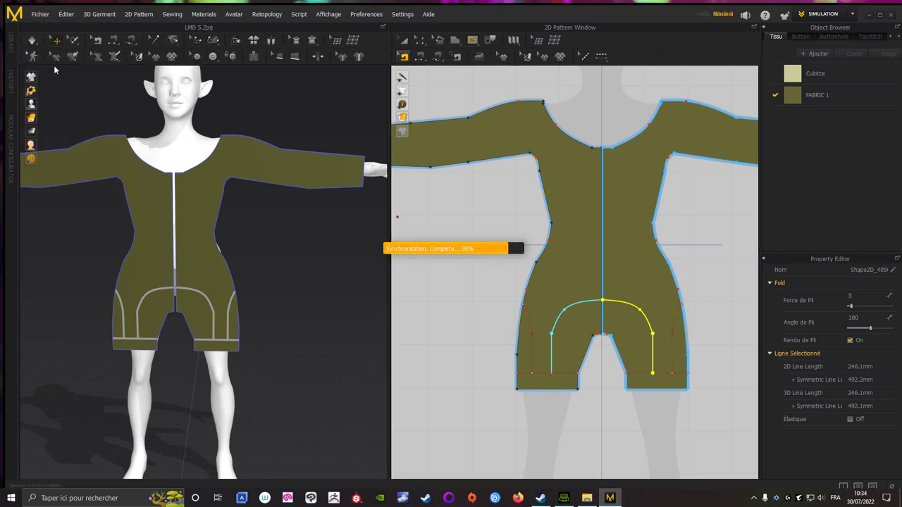
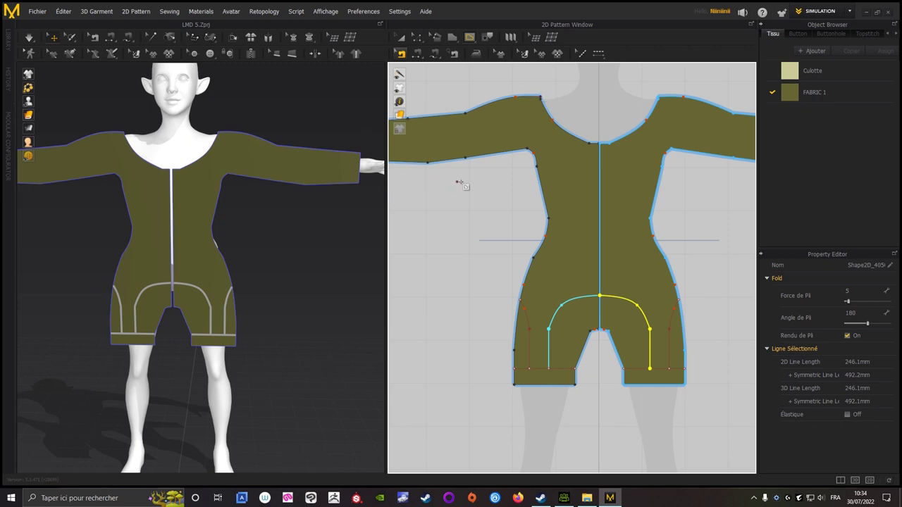
# - Zoom and pan the 2D pattern view to frame the left hip of the front pattern
pyautogui.scroll(4, 495, 293)
pyautogui.moveTo(524, 284); pyautogui.dragTo(409, 264, button='middle')
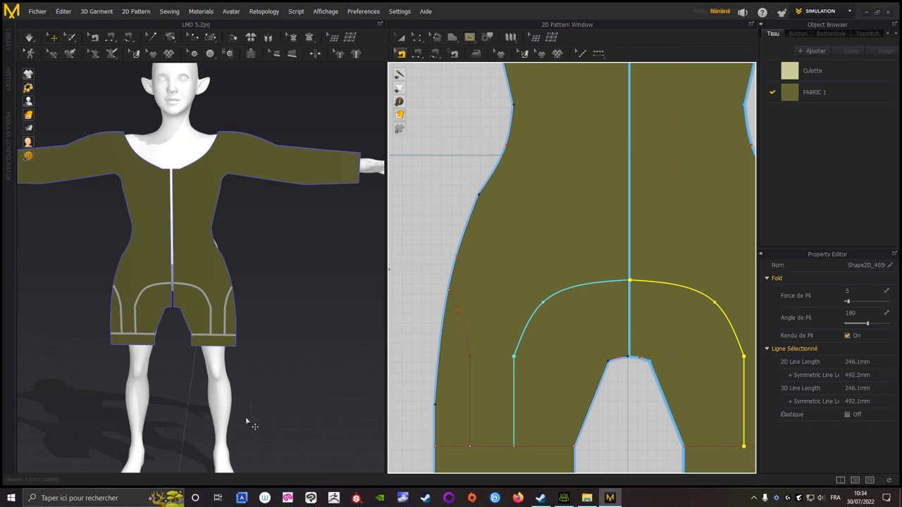
pyautogui.scroll(-1, 467, 337)
pyautogui.scroll(-1, 468, 337)
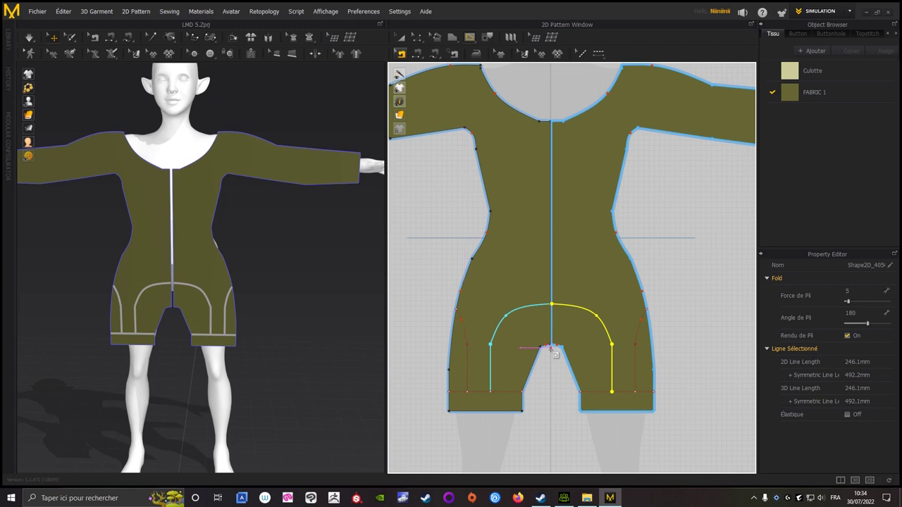
pyautogui.scroll(2, 546, 339)
pyautogui.scroll(-2, 537, 326)
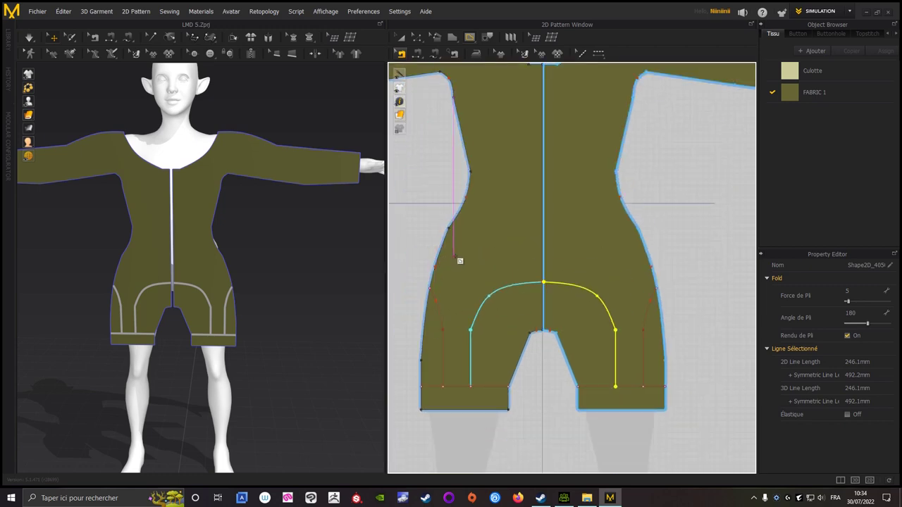
pyautogui.scroll(-1, 446, 258)
pyautogui.scroll(1, 433, 250)
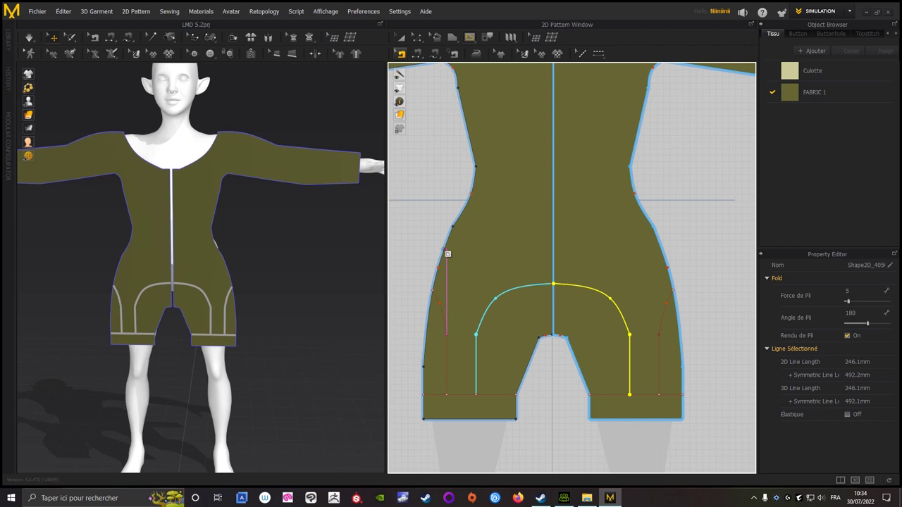
pyautogui.scroll(3, 437, 257)
pyautogui.scroll(1, 465, 247)
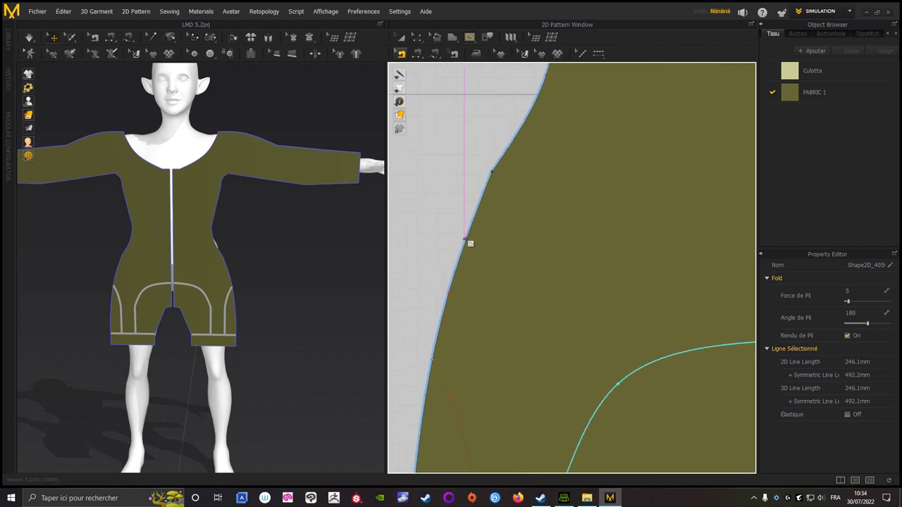
pyautogui.scroll(-1, 471, 244)
pyautogui.scroll(-1, 469, 244)
pyautogui.scroll(-1, 469, 244)
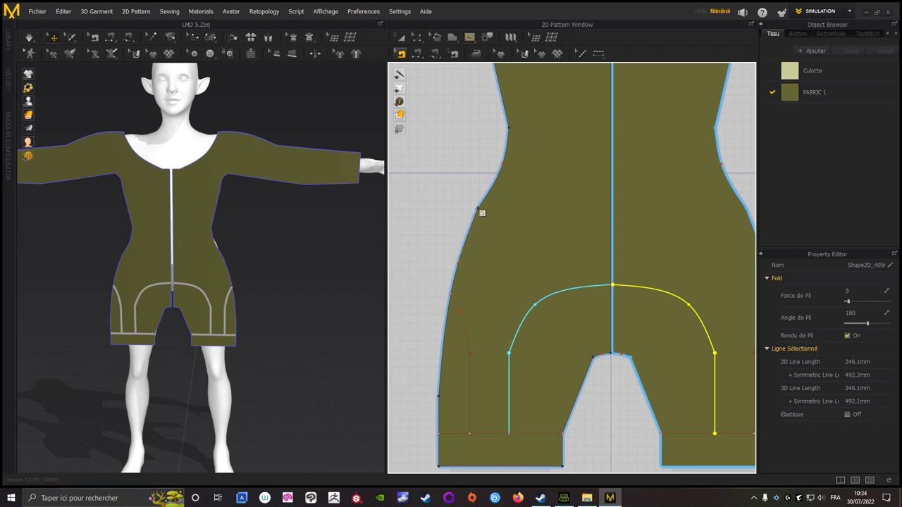
pyautogui.moveTo(482, 213); pyautogui.dragTo(471, 233, button='middle')
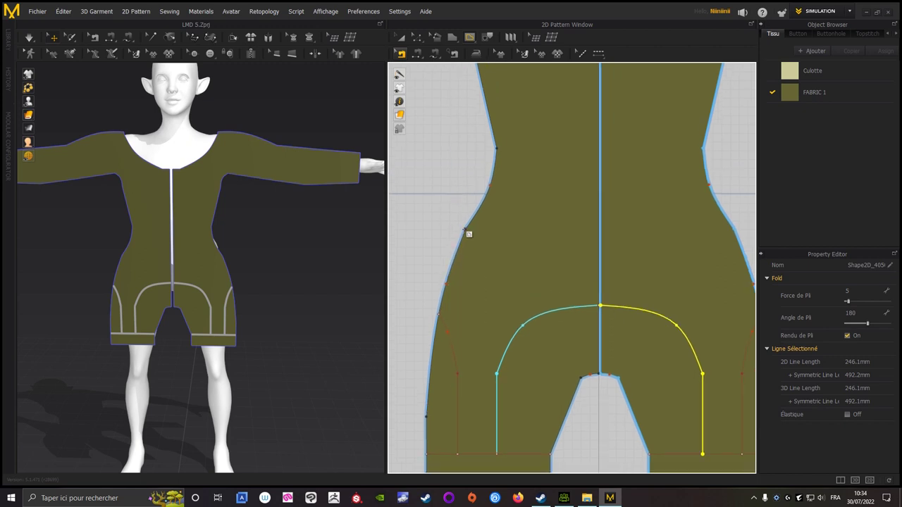
# - Start an internal line at the left side edge, then cancel the unfinished line
pyautogui.click(466, 229)
pyautogui.scroll(-3, 528, 231)
pyautogui.scroll(1, 525, 225)
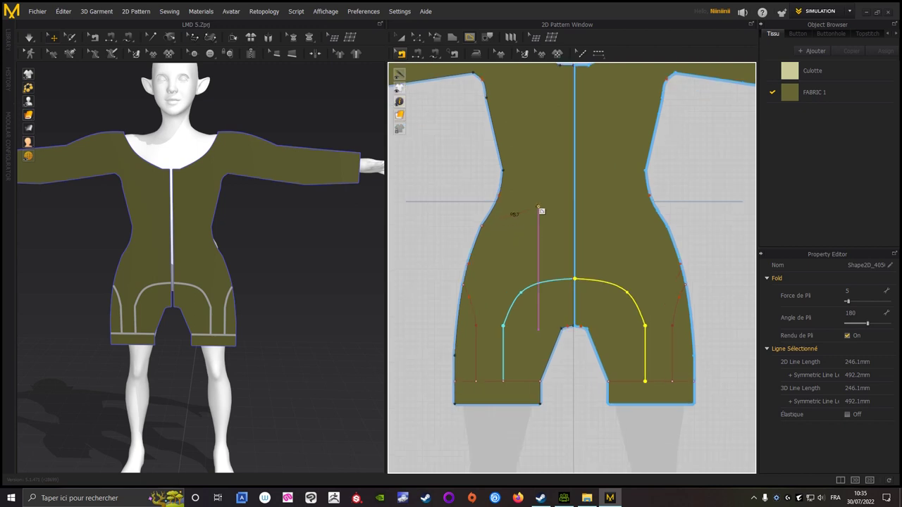
pyautogui.scroll(-1, 521, 233)
pyautogui.scroll(2, 520, 230)
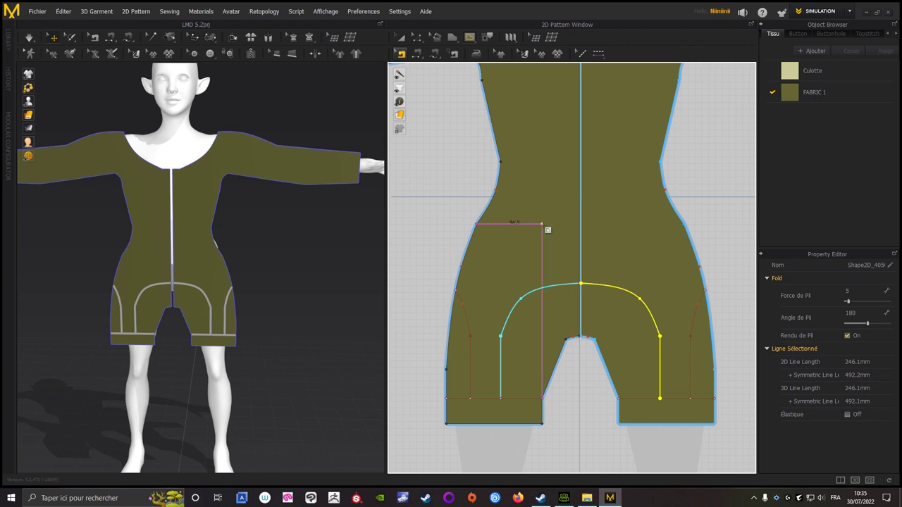
pyautogui.click(543, 224)
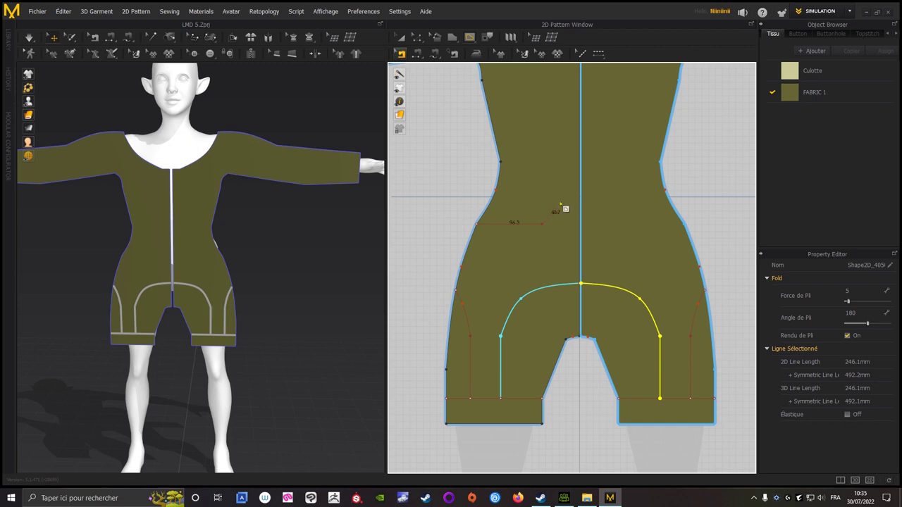
pyautogui.moveTo(564, 136); pyautogui.dragTo(573, 207, button='middle')
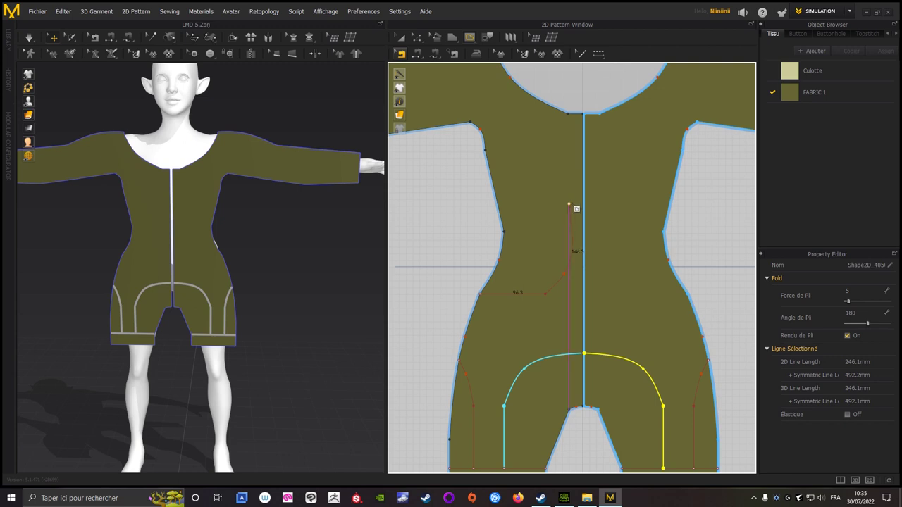
pyautogui.press('Escape')
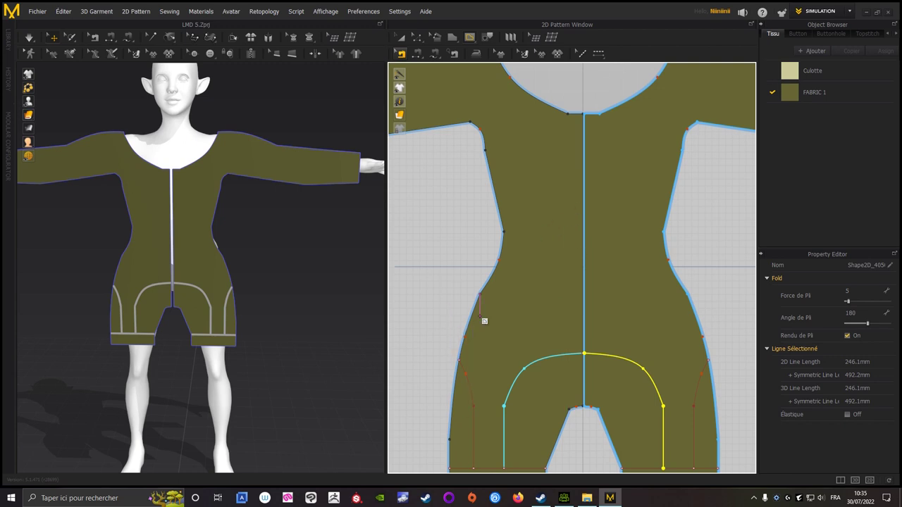
# - Outline the pocket from the hip edge across its top edge and down its curved side
pyautogui.click(480, 295)
pyautogui.click(529, 293)
pyautogui.keyDown('ctrl'); pyautogui.click(557, 275); pyautogui.keyUp('ctrl')
pyautogui.click(480, 295)
pyautogui.click(543, 275)
pyautogui.click(552, 222)
# - Raise the pocket curve's control point to round it, then close the pocket shape
pyautogui.scroll(2, 552, 161)
pyautogui.scroll(-4, 552, 188)
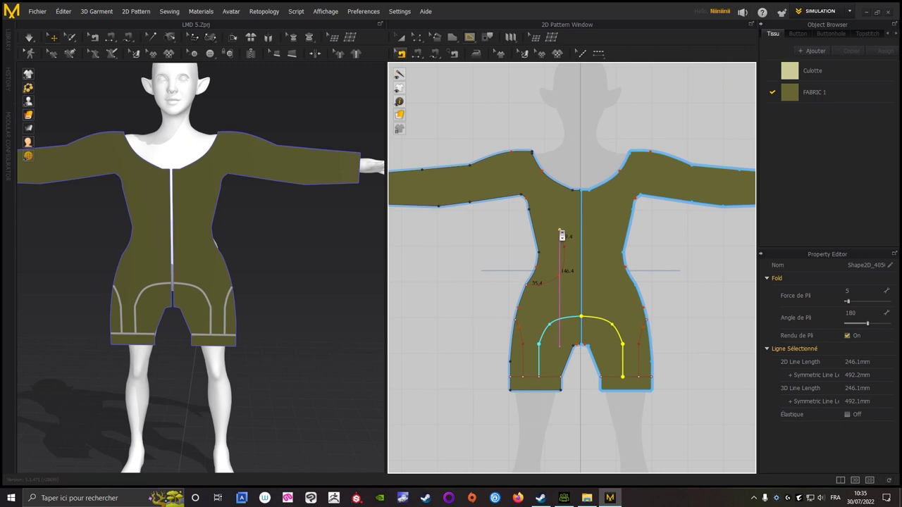
pyautogui.scroll(8, 561, 236)
pyautogui.scroll(-2, 612, 210)
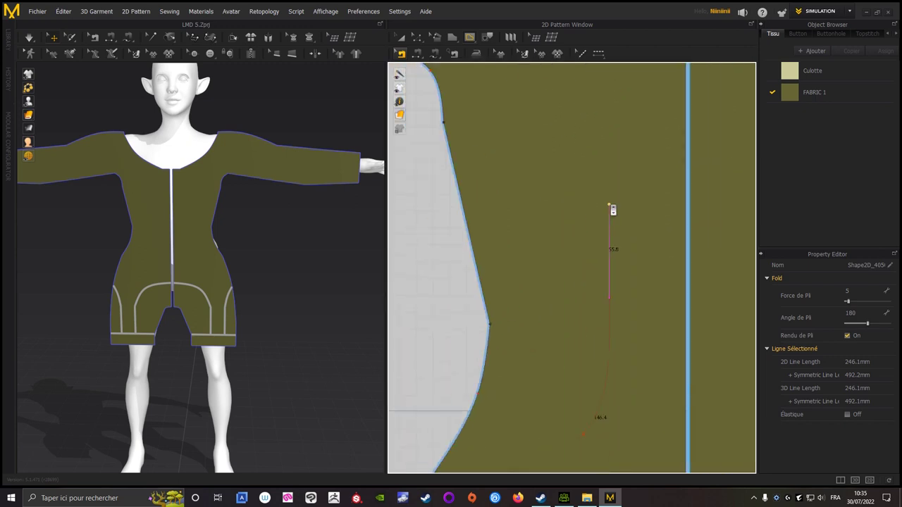
pyautogui.scroll(-1, 613, 210)
pyautogui.scroll(-1, 614, 264)
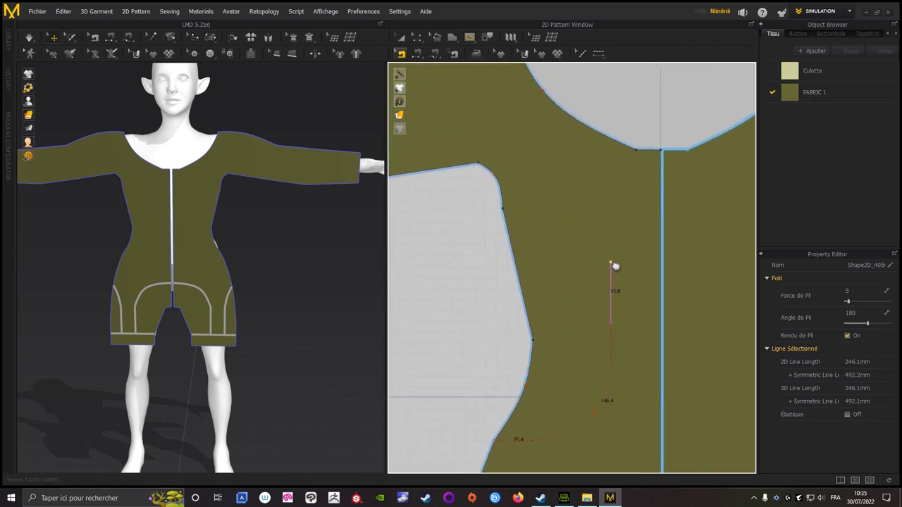
pyautogui.moveTo(615, 267)
pyautogui.mouseDown()
pyautogui.moveTo(613, 254)
pyautogui.moveTo(613, 283)
pyautogui.mouseUp()
pyautogui.click(520, 279)
pyautogui.scroll(-3, 522, 286)
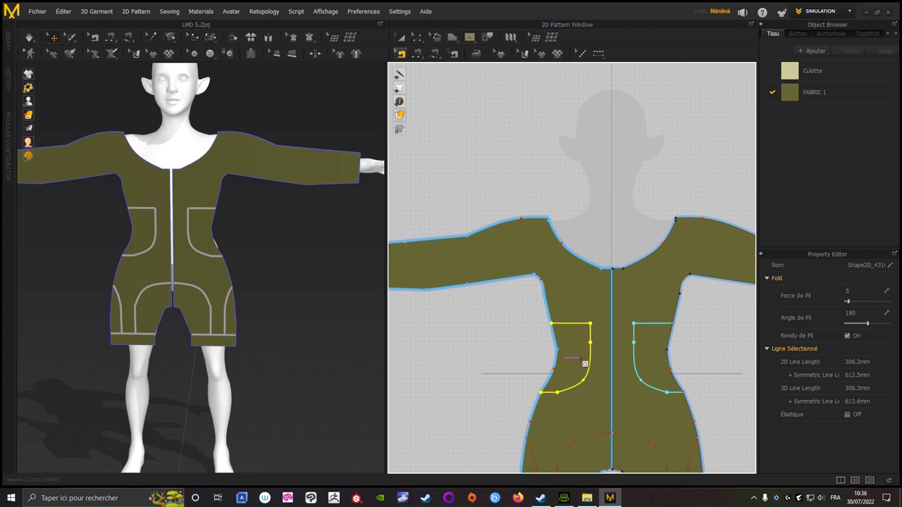
pyautogui.scroll(-2, 520, 292)
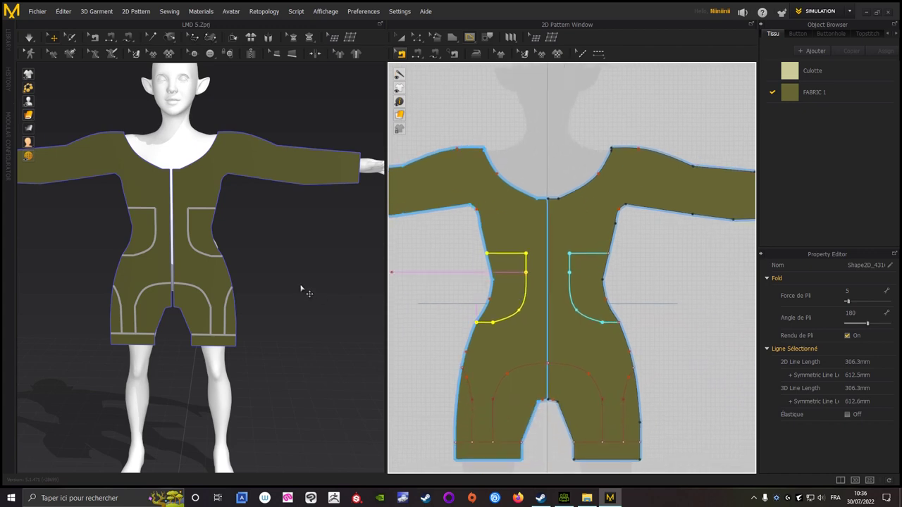
pyautogui.scroll(5, 298, 288)
pyautogui.moveTo(298, 287); pyautogui.dragTo(262, 218, button='right')
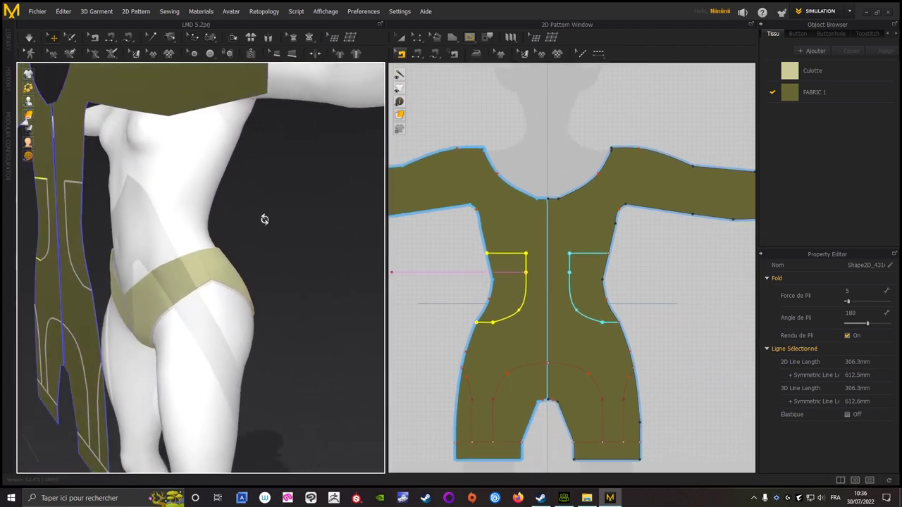
pyautogui.moveTo(377, 238)
pyautogui.mouseDown(button='right')
pyautogui.moveTo(328, 236)
pyautogui.moveTo(395, 231)
pyautogui.mouseUp(button='right')
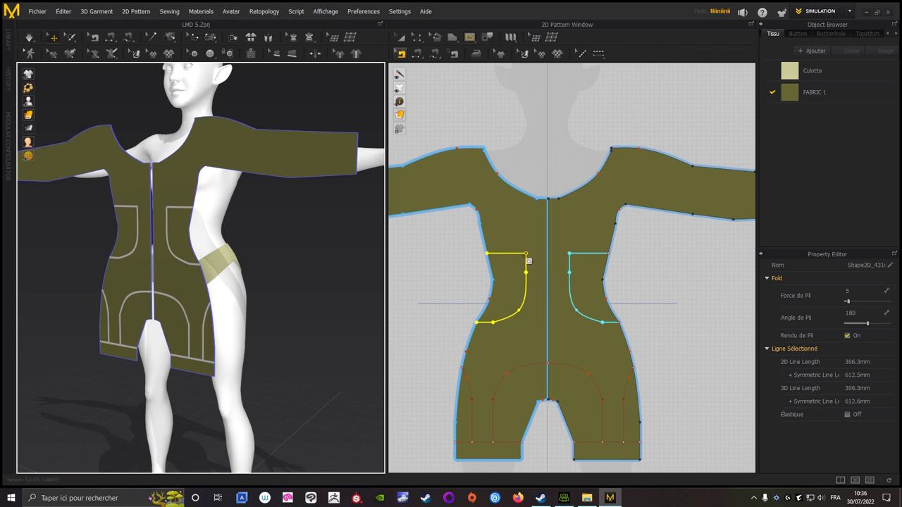
pyautogui.scroll(-3, 454, 242)
pyautogui.scroll(1, 469, 280)
pyautogui.scroll(2, 494, 313)
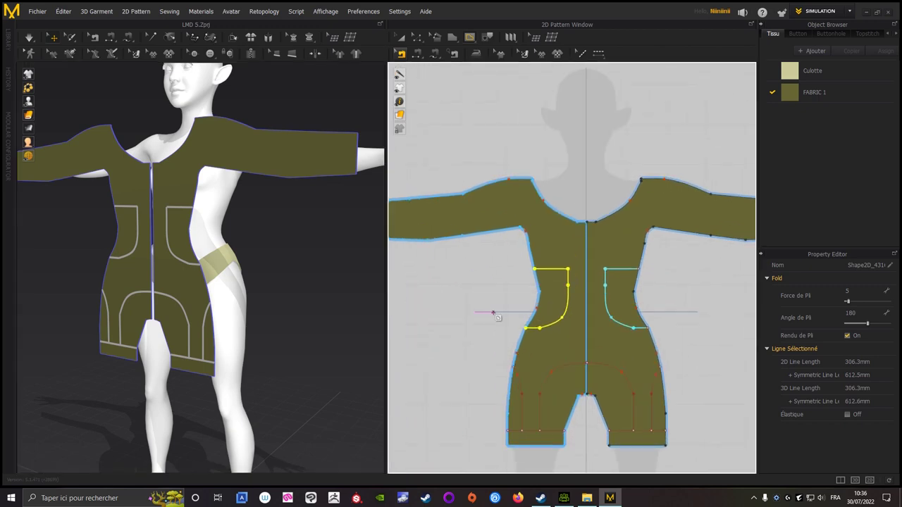
pyautogui.scroll(1, 486, 296)
pyautogui.scroll(2, 478, 271)
pyautogui.moveTo(475, 268); pyautogui.dragTo(483, 353, button='right')
pyautogui.scroll(-1, 481, 340)
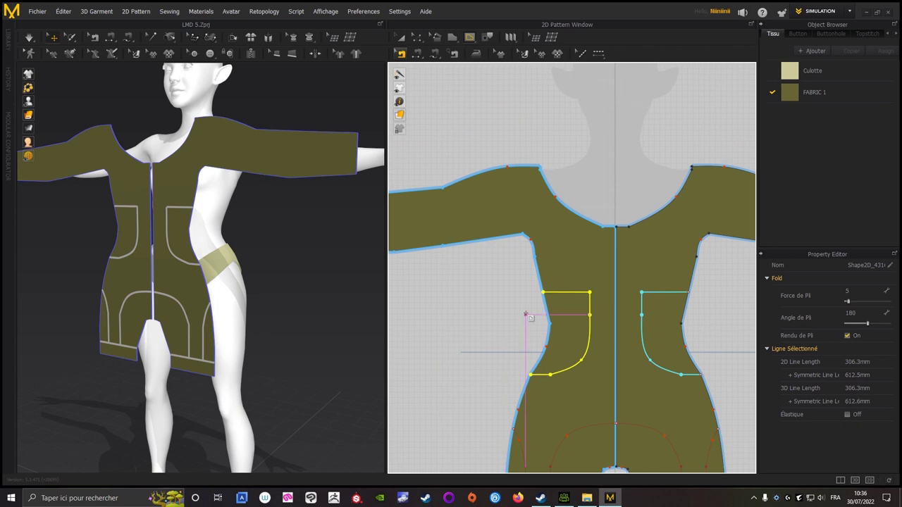
pyautogui.scroll(3, 535, 316)
pyautogui.moveTo(537, 272); pyautogui.dragTo(478, 343, button='right')
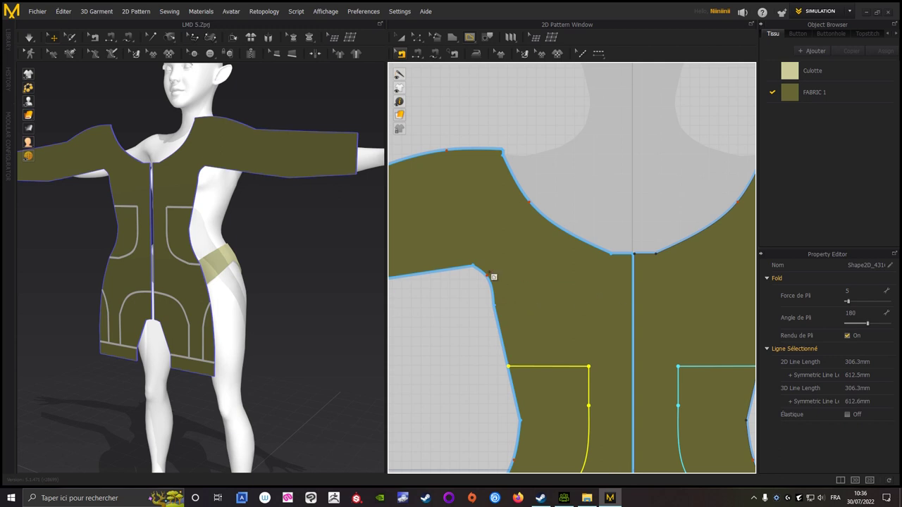
pyautogui.scroll(1, 490, 278)
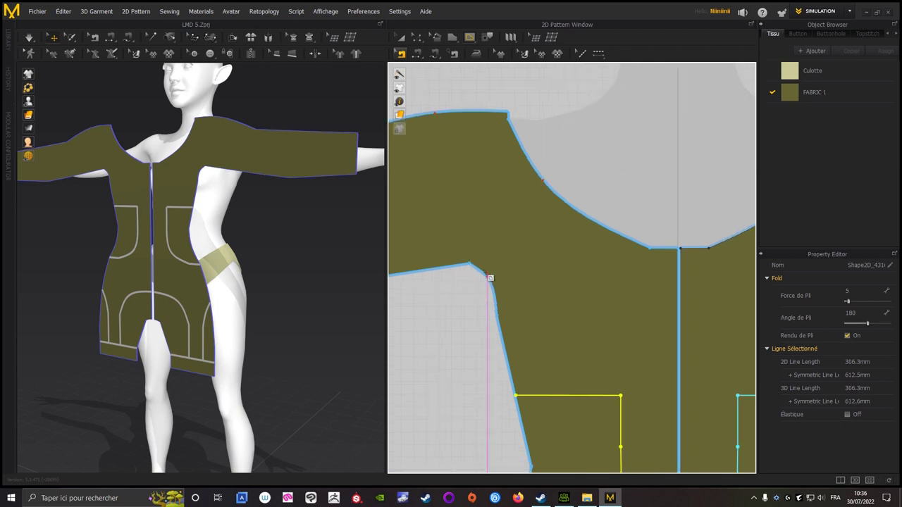
# - Draw a chest line between the armhole and the centre seam, redoing the first attempt
pyautogui.click(499, 316)
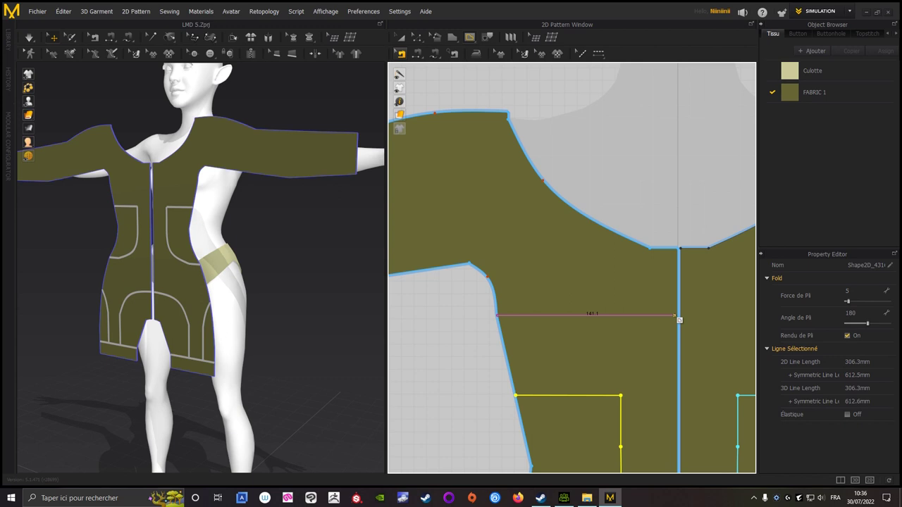
pyautogui.click(678, 316)
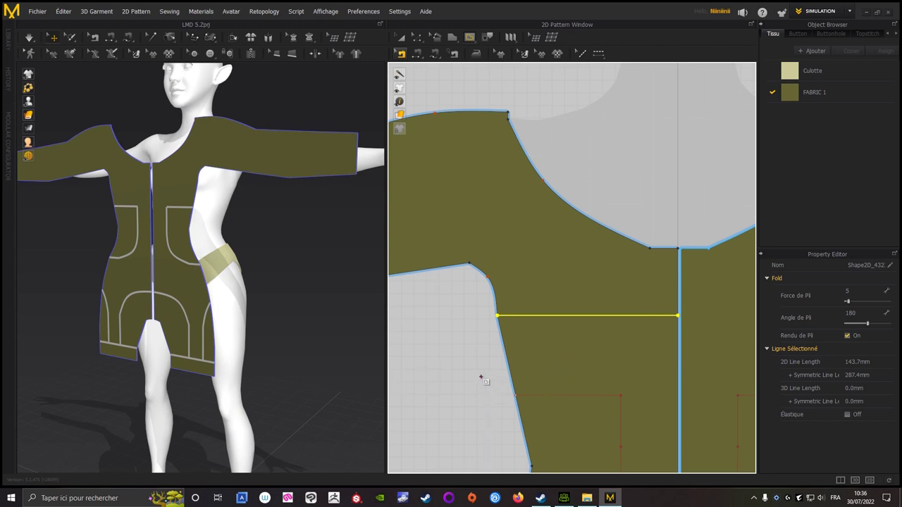
pyautogui.hotkey('ctrl', 'z')
pyautogui.moveTo(705, 322); pyautogui.dragTo(479, 290, button='middle')
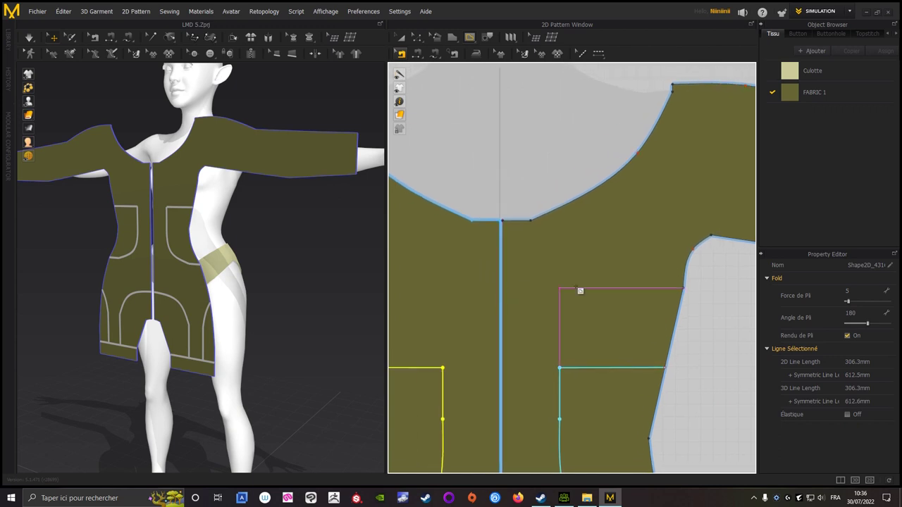
pyautogui.click(684, 289)
pyautogui.click(503, 289)
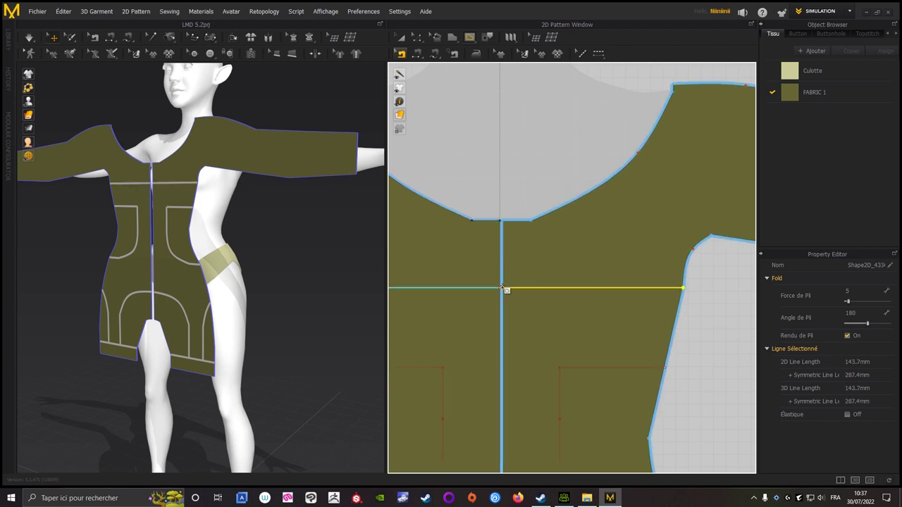
# - Undo the misplaced line and redraw it from centre seam to underarm, 152.7 mm each side
pyautogui.scroll(3, 296, 254)
pyautogui.scroll(3, 276, 219)
pyautogui.moveTo(235, 227); pyautogui.dragTo(284, 260, button='middle')
pyautogui.scroll(-2, 284, 228)
pyautogui.scroll(-2, 298, 246)
pyautogui.scroll(-2, 297, 247)
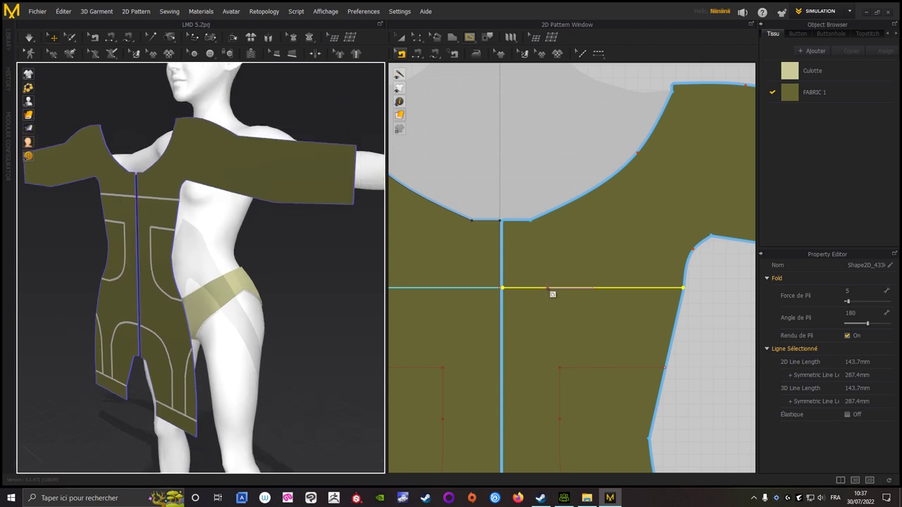
pyautogui.hotkey('ctrl', 'z')
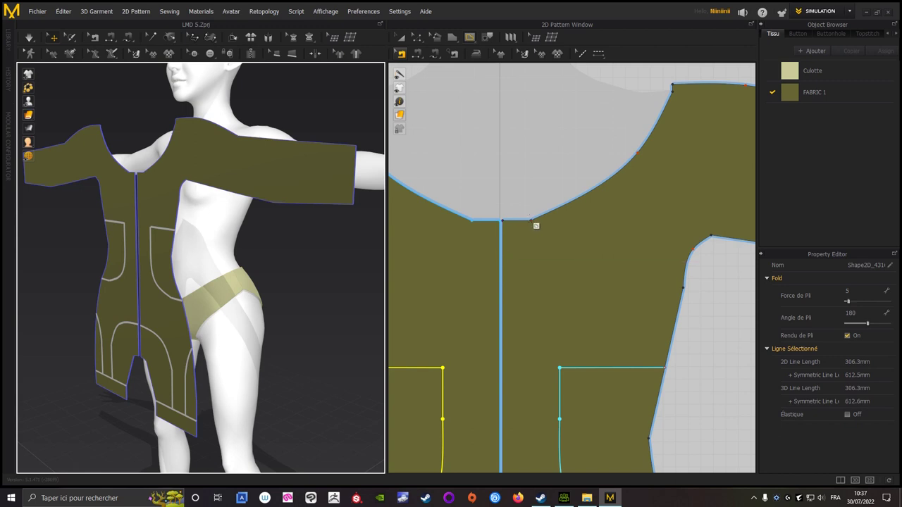
pyautogui.click(502, 246)
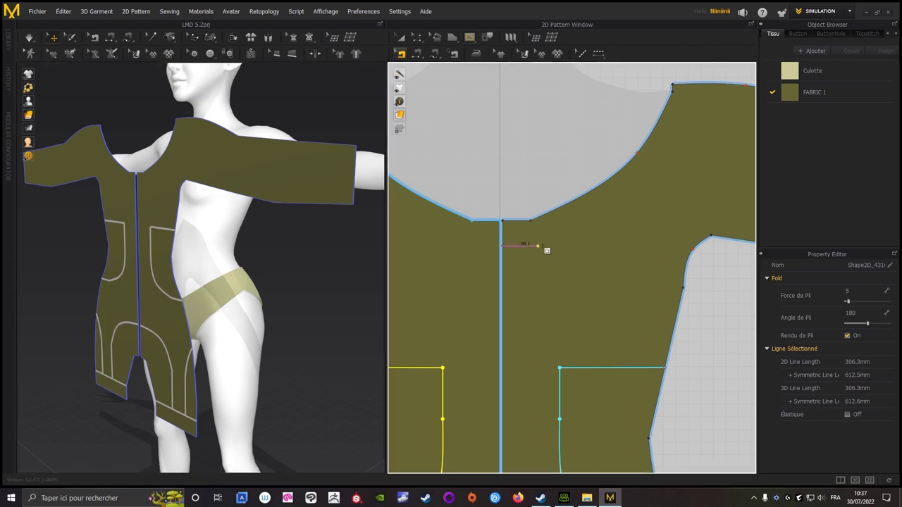
pyautogui.doubleClick(694, 248)
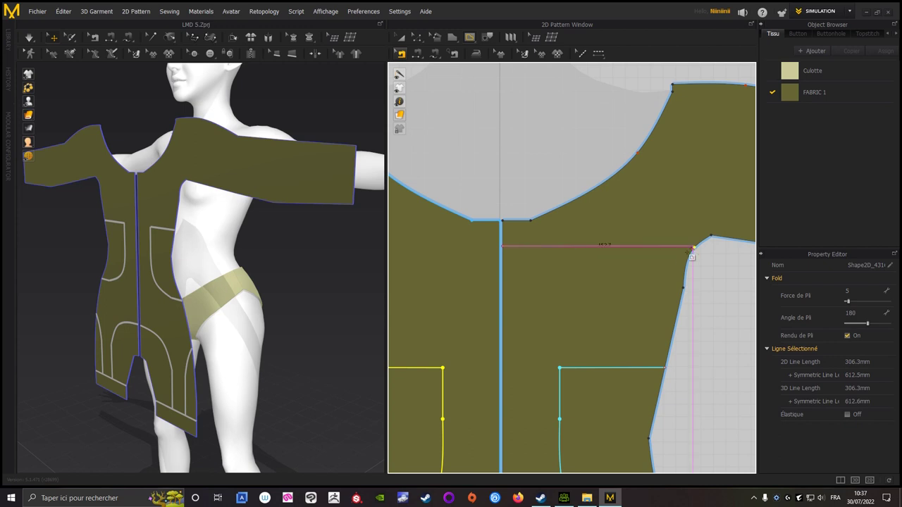
pyautogui.moveTo(312, 298)
pyautogui.mouseDown(button='right')
pyautogui.moveTo(350, 293)
pyautogui.moveTo(271, 286)
pyautogui.moveTo(370, 284)
pyautogui.mouseUp(button='right')
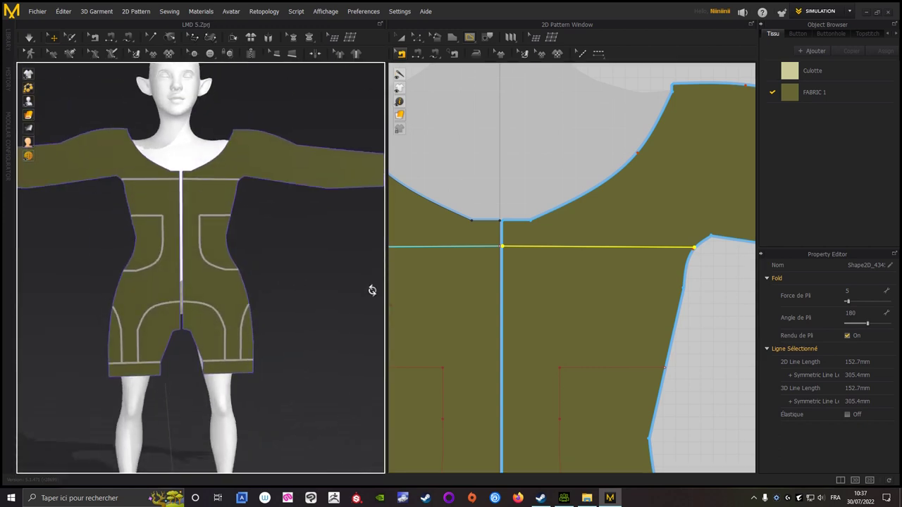
# - Draw a straight 151.9 mm internal line from the centre line to the armhole edge
pyautogui.click(501, 296)
pyautogui.scroll(2, 616, 314)
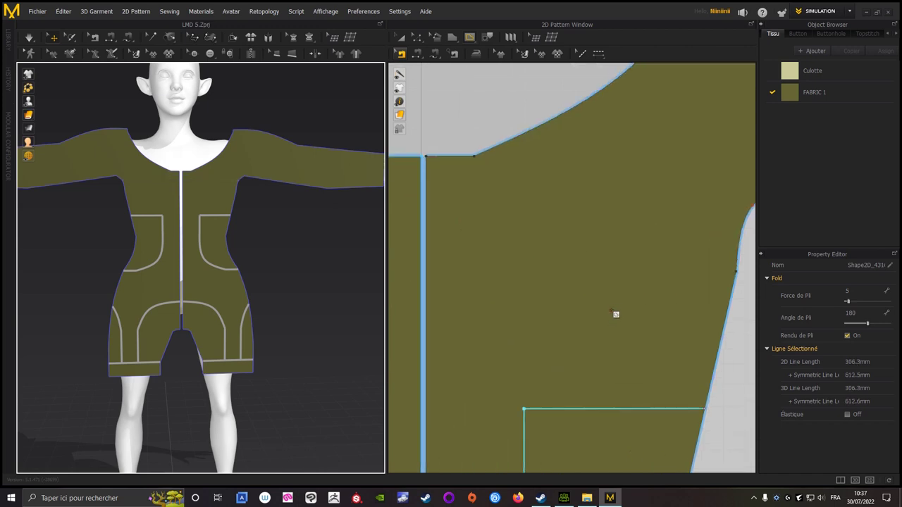
pyautogui.scroll(2, 526, 355)
pyautogui.scroll(1, 512, 374)
pyautogui.moveTo(524, 338); pyautogui.dragTo(656, 344, button='right')
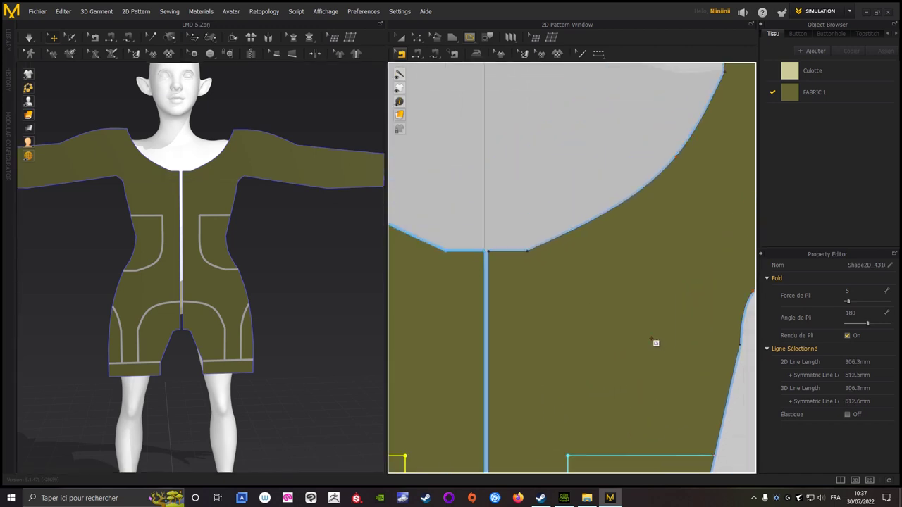
pyautogui.moveTo(569, 322); pyautogui.dragTo(498, 288, button='right')
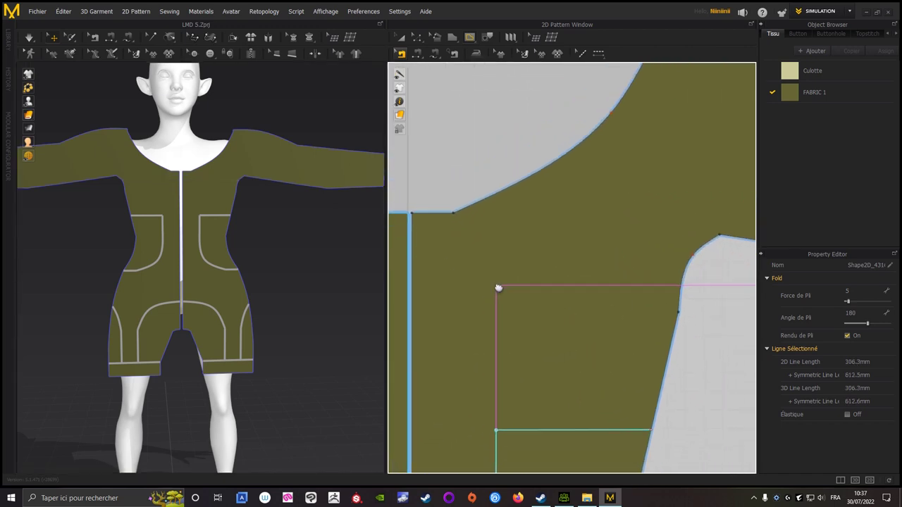
pyautogui.click(412, 250)
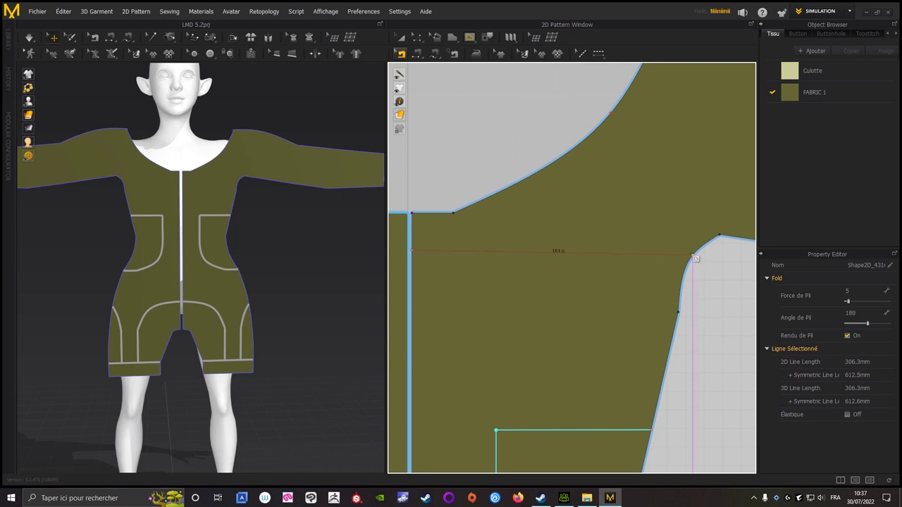
pyautogui.doubleClick(692, 254)
# - Check the garment from behind and reframe the neckline area of the pattern
pyautogui.moveTo(305, 314)
pyautogui.mouseDown(button='right')
pyautogui.moveTo(153, 303)
pyautogui.moveTo(284, 323)
pyautogui.mouseUp(button='right')
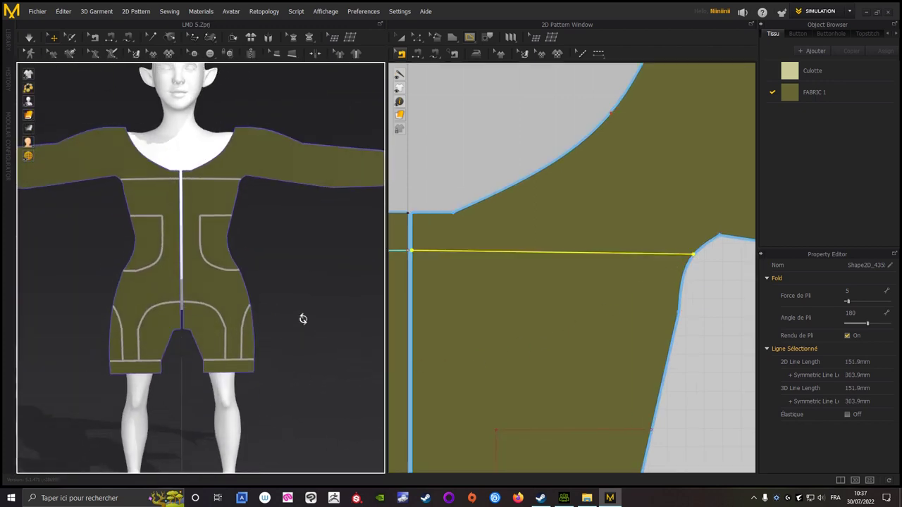
pyautogui.scroll(-3, 305, 317)
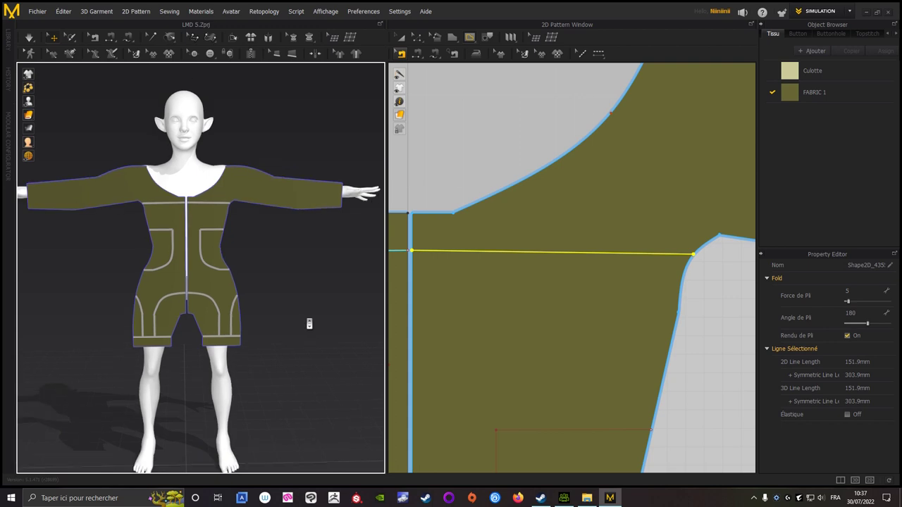
pyautogui.moveTo(489, 282)
pyautogui.mouseDown(button='right')
pyautogui.moveTo(546, 314)
pyautogui.moveTo(530, 335)
pyautogui.mouseUp(button='right')
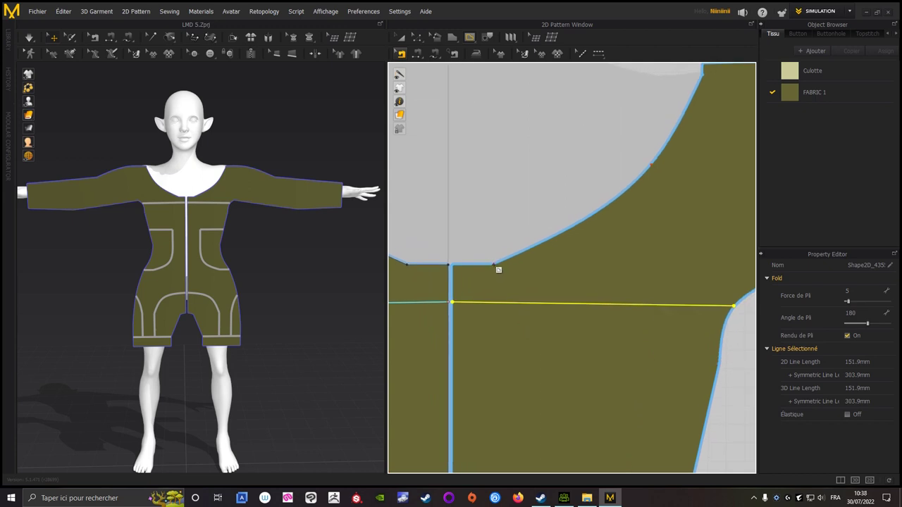
pyautogui.moveTo(499, 270); pyautogui.dragTo(586, 285, button='right')
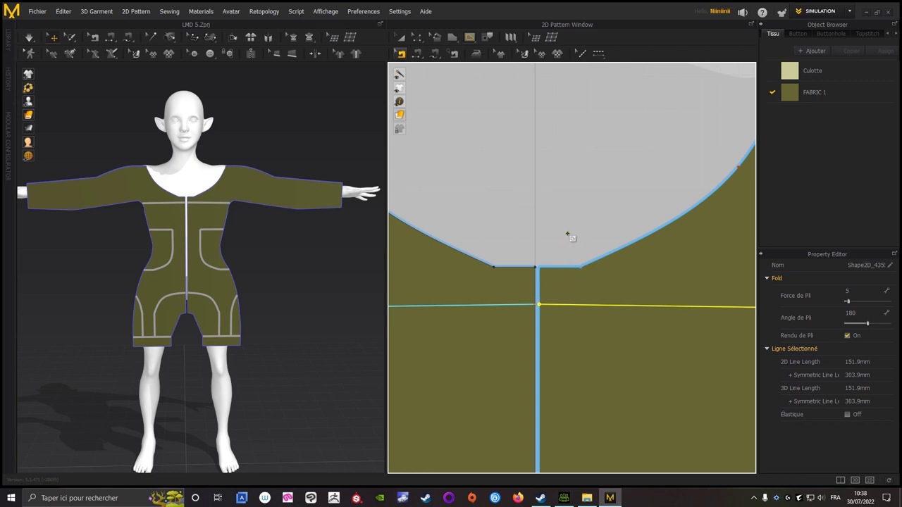
pyautogui.scroll(-3, 569, 236)
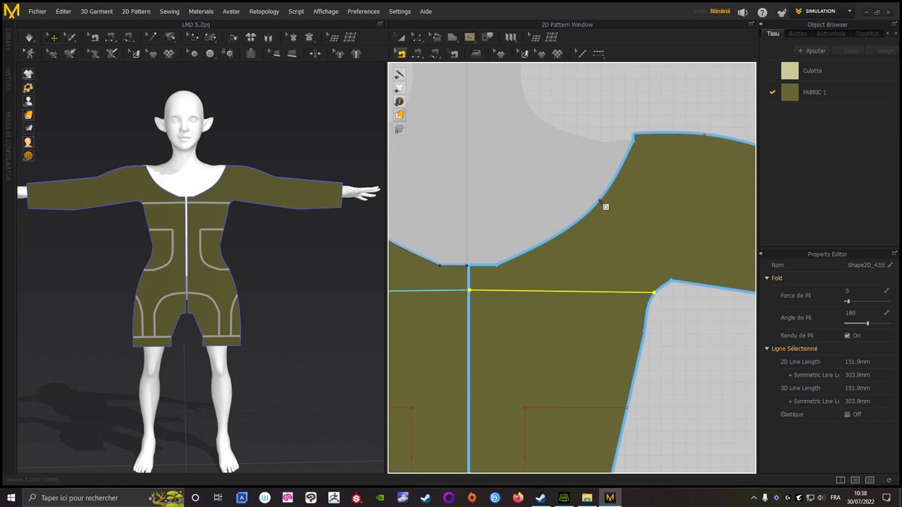
pyautogui.click(600, 201)
# - Finish the 138.2 mm curved line at the centre line and synchronise the project
pyautogui.click(469, 290)
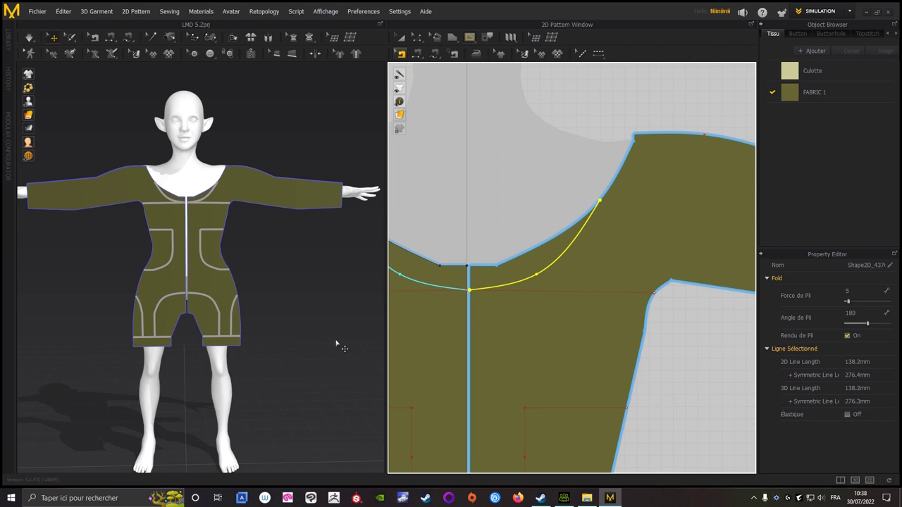
pyautogui.click(37, 12)
pyautogui.click(46, 64)
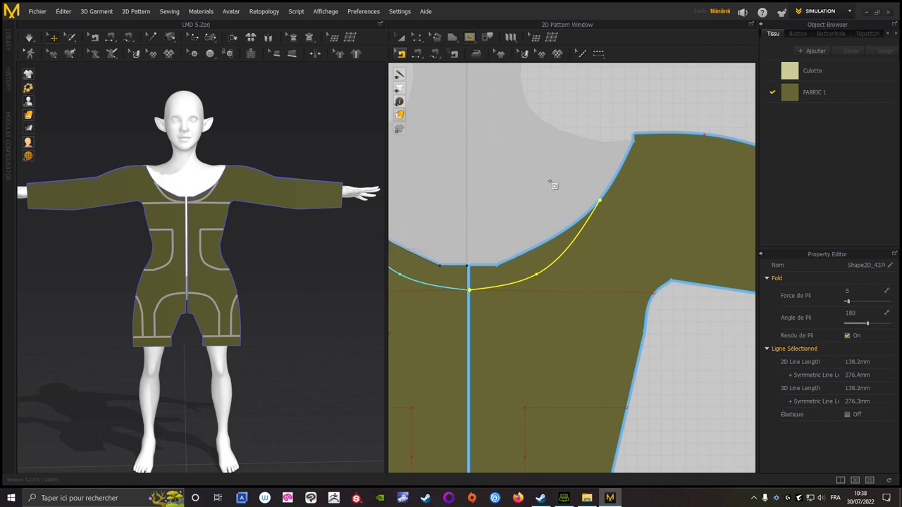
# - Clear the line selection and centre the whole garment in the pattern view
pyautogui.scroll(-2, 551, 185)
pyautogui.scroll(-3, 551, 185)
pyautogui.scroll(1, 483, 261)
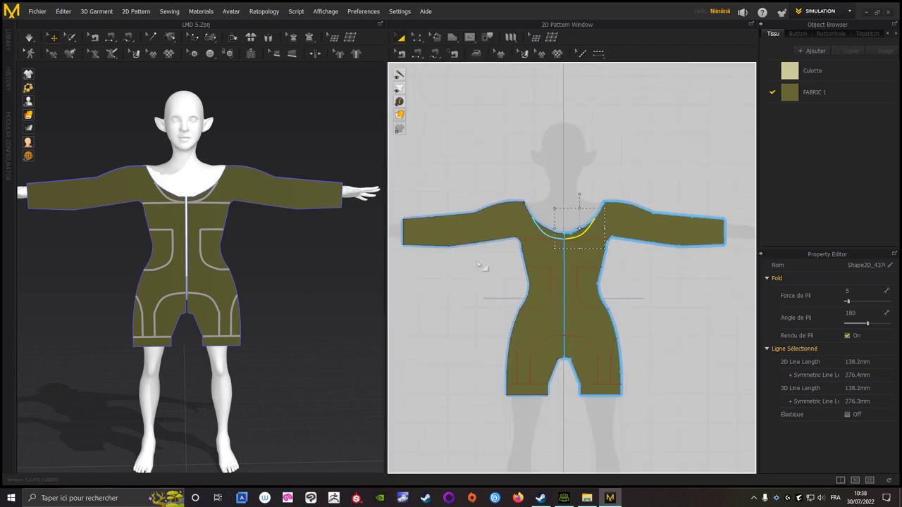
pyautogui.scroll(-2, 483, 262)
pyautogui.click(459, 288)
pyautogui.scroll(2, 606, 240)
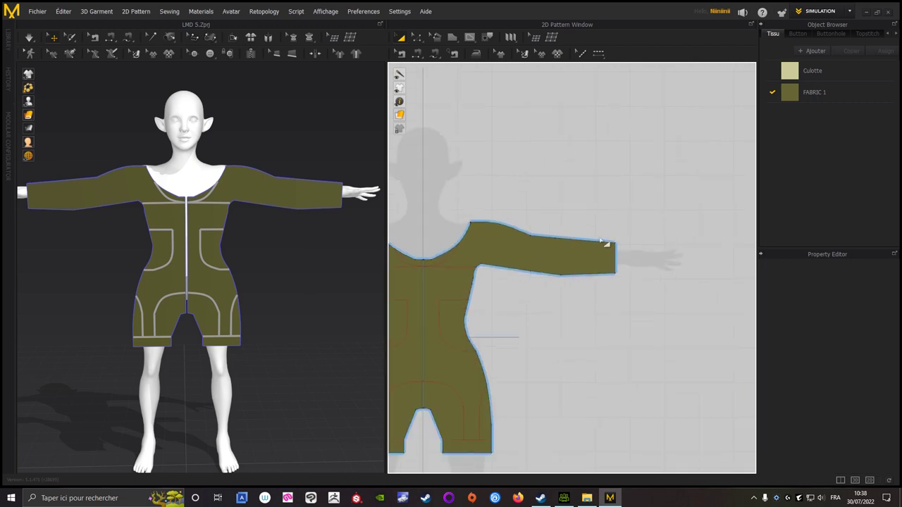
pyautogui.moveTo(514, 151); pyautogui.dragTo(680, 68, button='right')
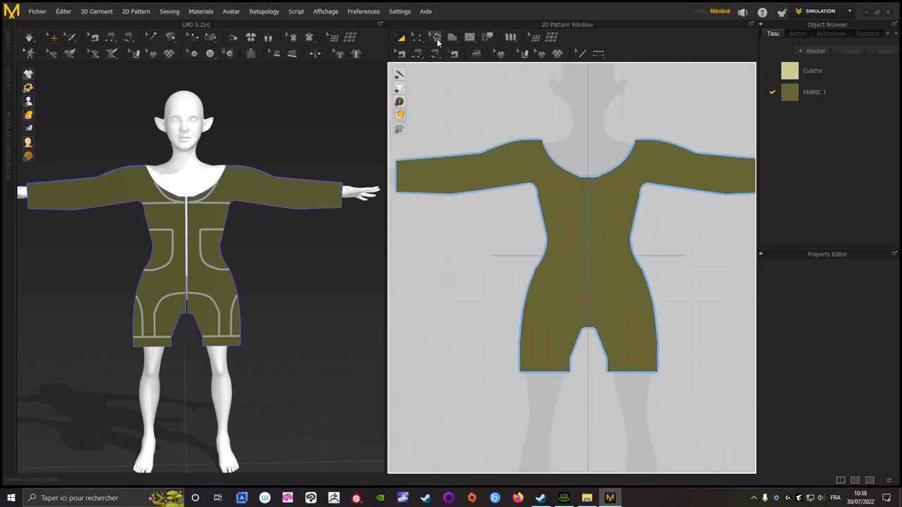
# - Select the left pocket, upper torso, neckline curve, leg-opening curve and leg hem internal lines together
pyautogui.scroll(2, 465, 260)
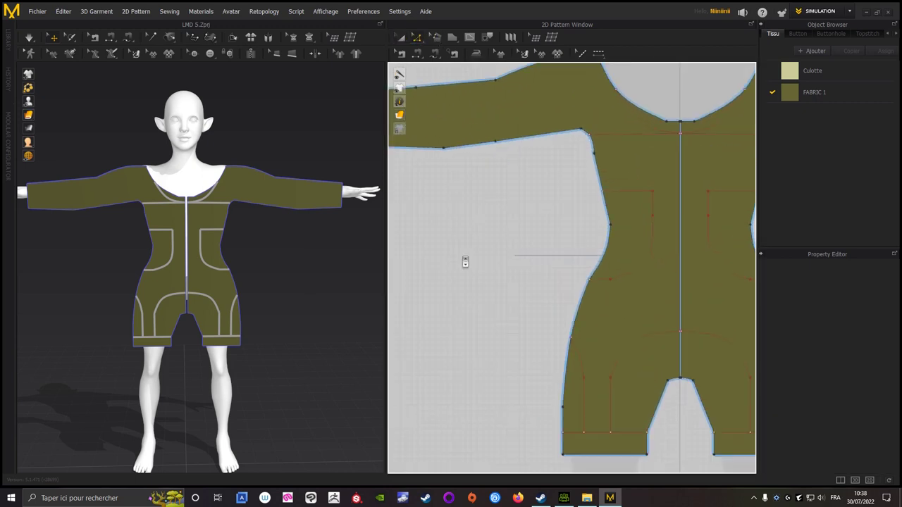
pyautogui.scroll(1, 499, 247)
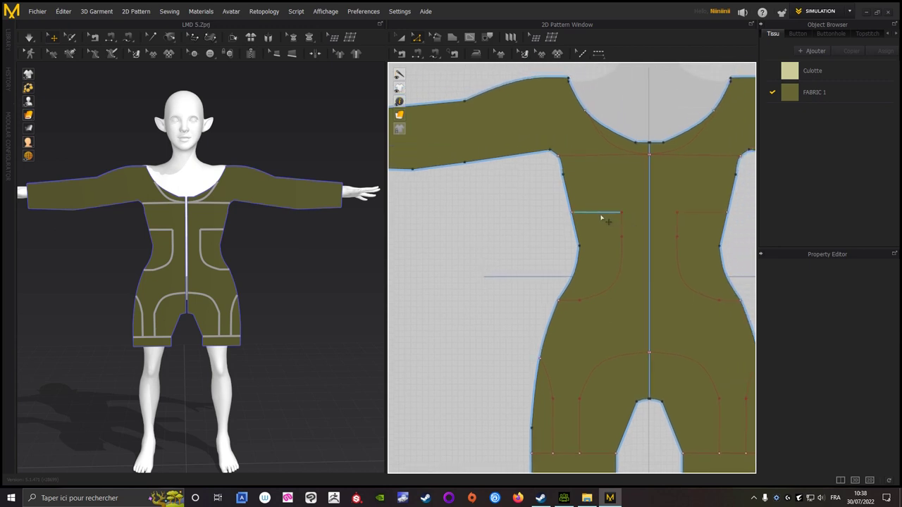
pyautogui.click(608, 214)
pyautogui.click(594, 155)
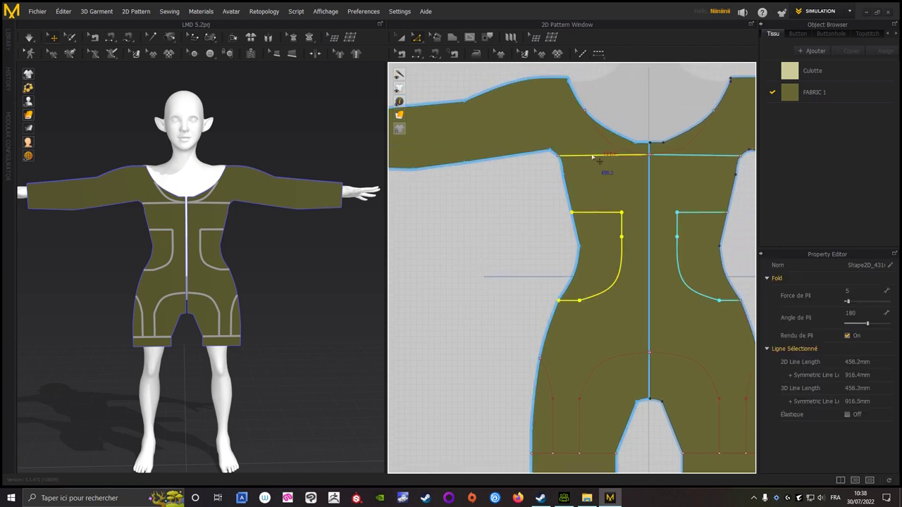
pyautogui.click(608, 141)
pyautogui.scroll(-3, 536, 263)
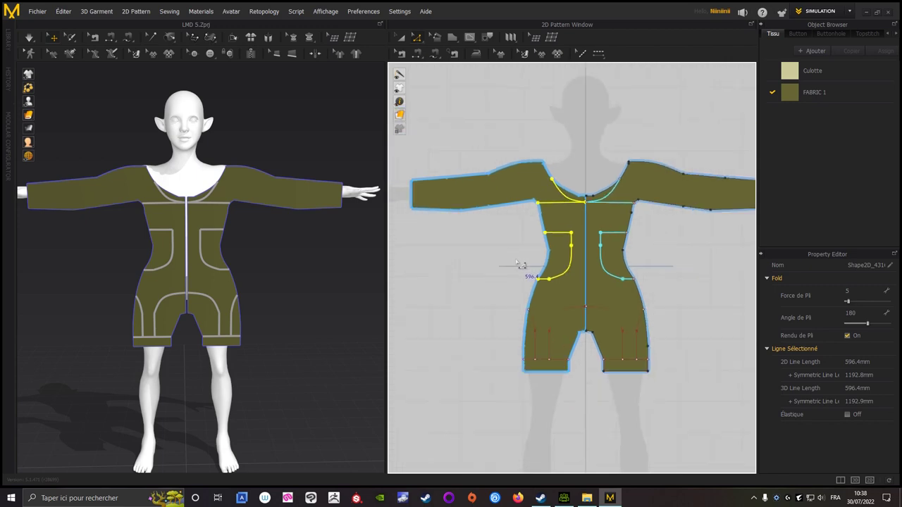
pyautogui.scroll(1, 467, 209)
pyautogui.scroll(2, 476, 230)
pyautogui.click(549, 256)
pyautogui.keyDown('shift'); pyautogui.click(583, 317); pyautogui.keyUp('shift')
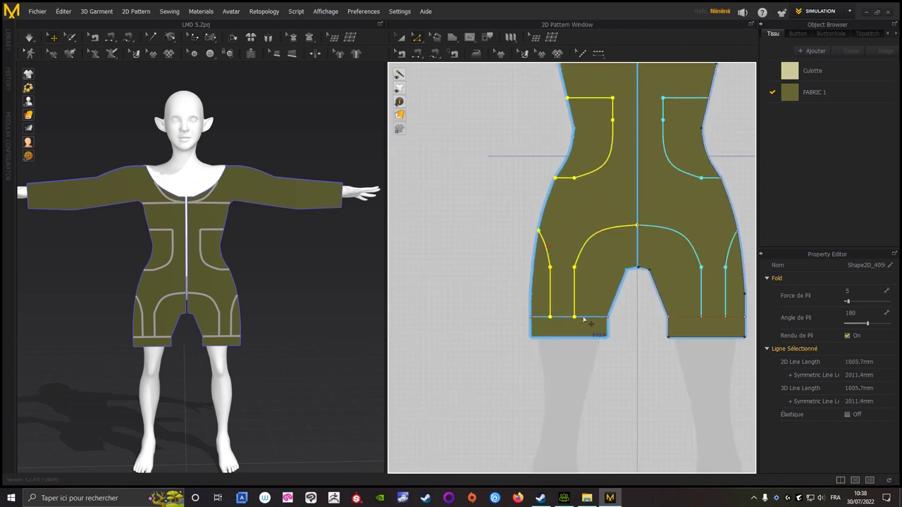
pyautogui.moveTo(561, 245); pyautogui.dragTo(505, 245, button='middle')
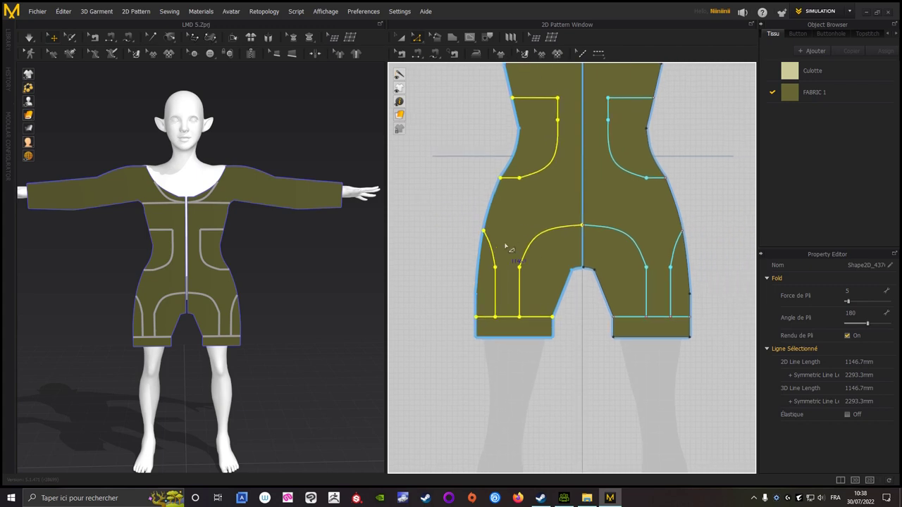
# - Try Cut & Sew on the selected lines, dismiss the failure message and clear the selection
pyautogui.rightClick(533, 244)
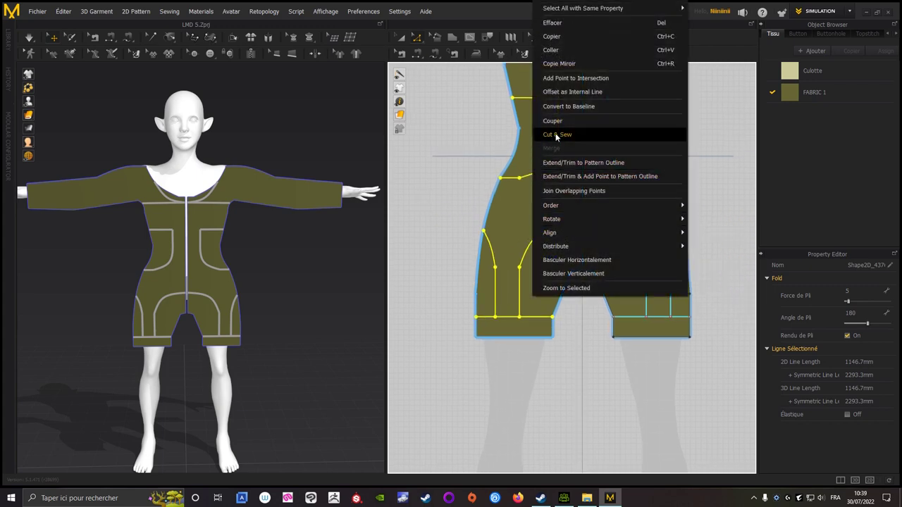
pyautogui.click(556, 134)
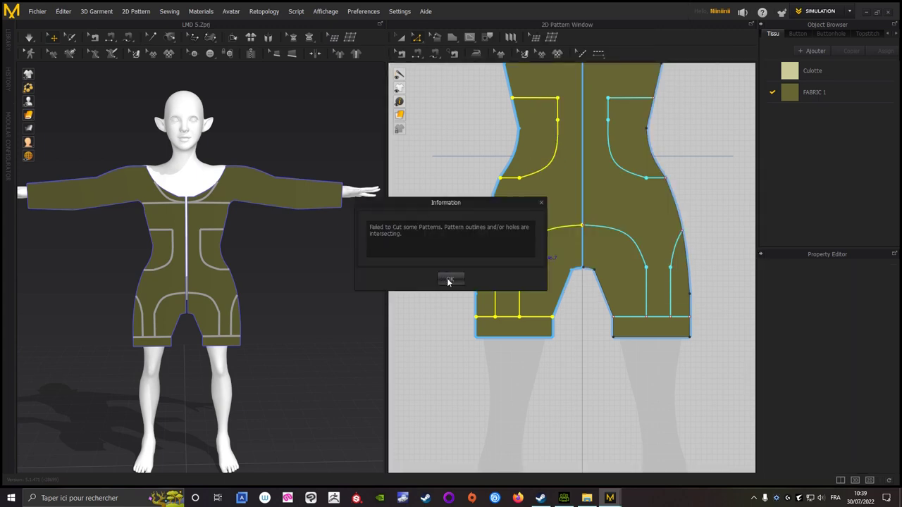
pyautogui.click(450, 280)
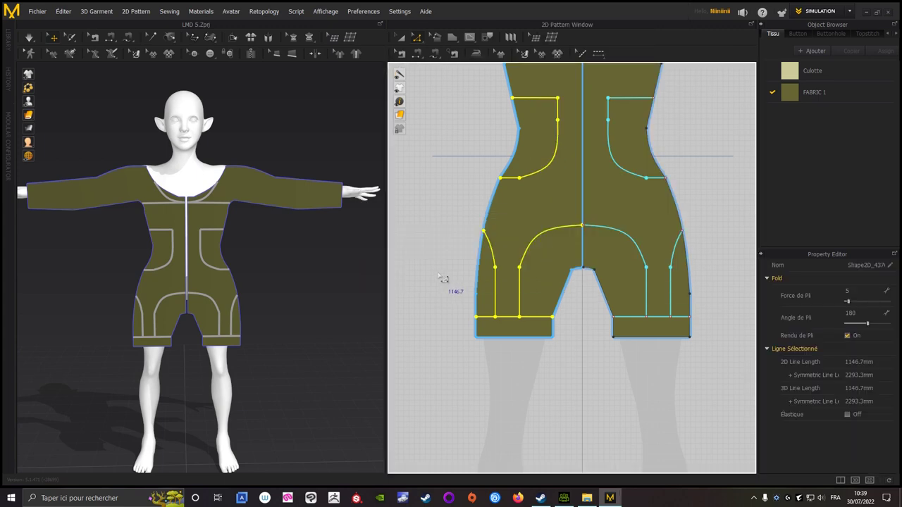
pyautogui.click(433, 279)
# - Cut & Sew the front pattern along the left leg's hem line
pyautogui.click(535, 320)
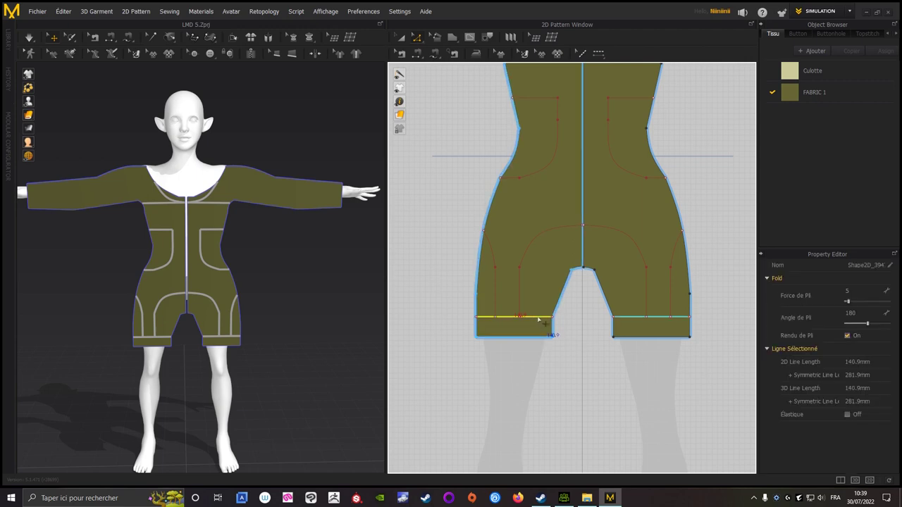
pyautogui.rightClick(538, 319)
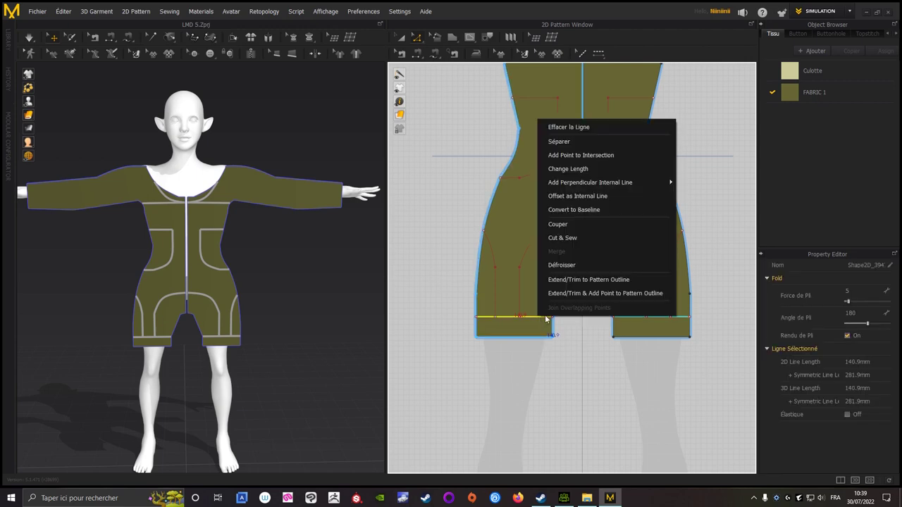
pyautogui.click(566, 239)
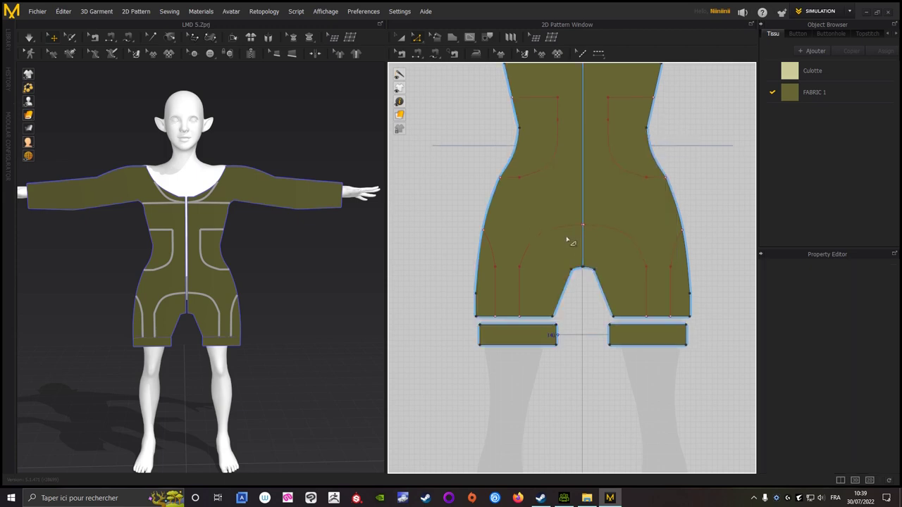
pyautogui.click(528, 259)
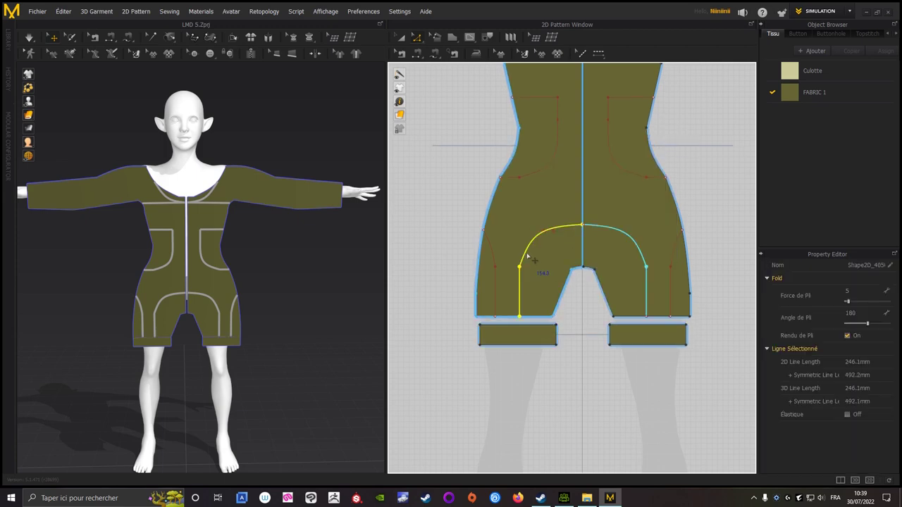
# - Cut & Sew along the crotch curve, then undo both the crotch and cuff cuts
pyautogui.rightClick(526, 252)
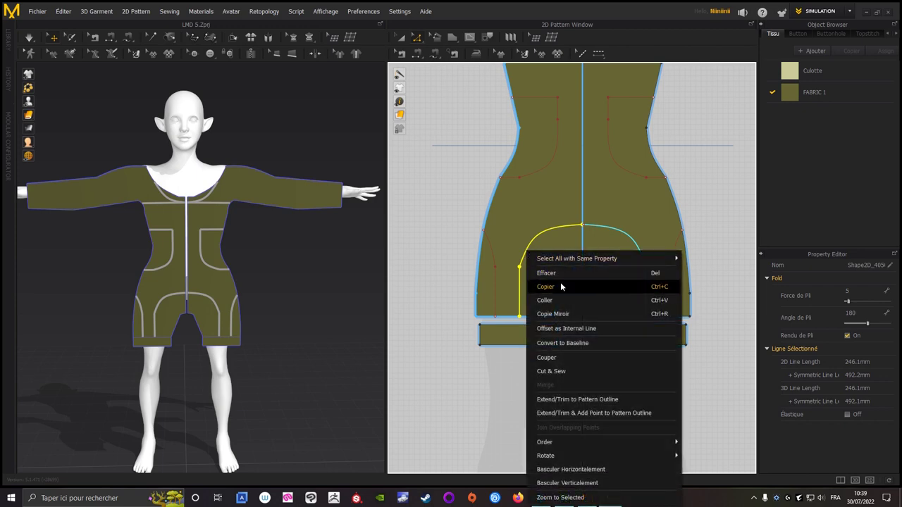
pyautogui.click(541, 371)
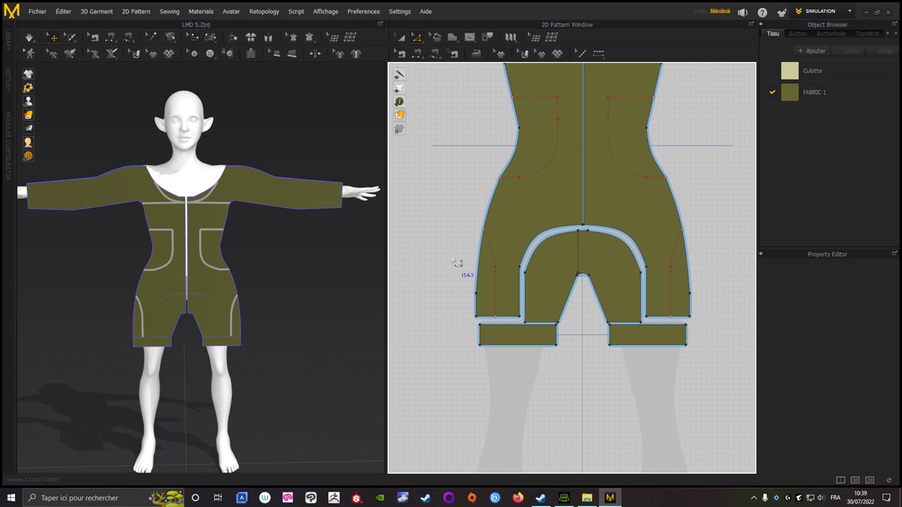
pyautogui.hotkey('ctrl', 'z')
pyautogui.hotkey('ctrl', 'z')
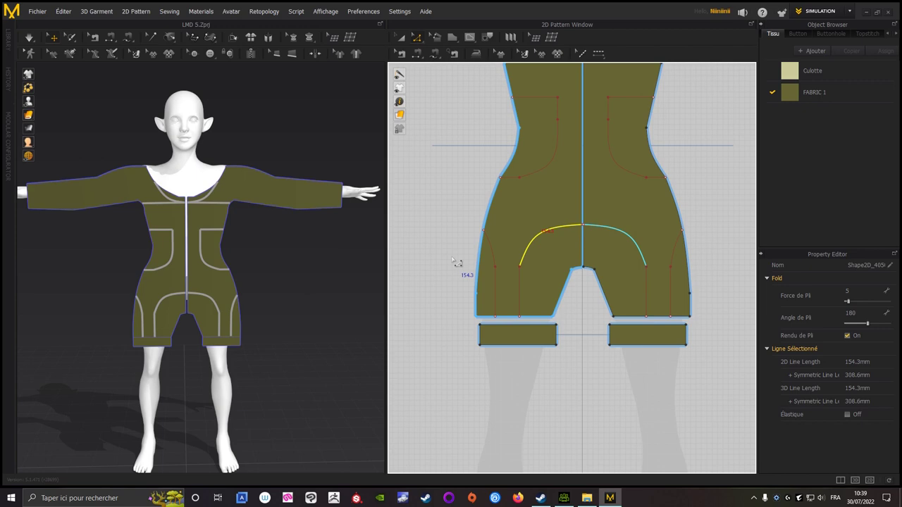
pyautogui.click(440, 209)
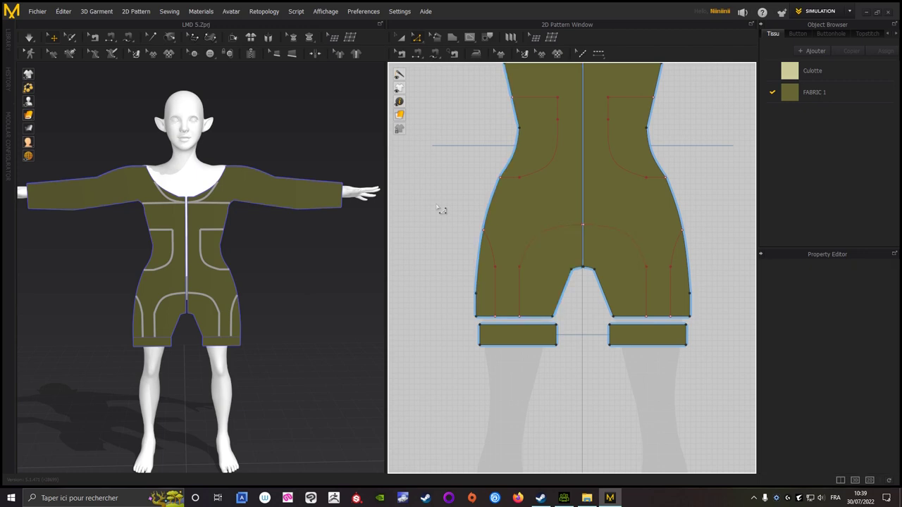
pyautogui.hotkey('ctrl', 'z')
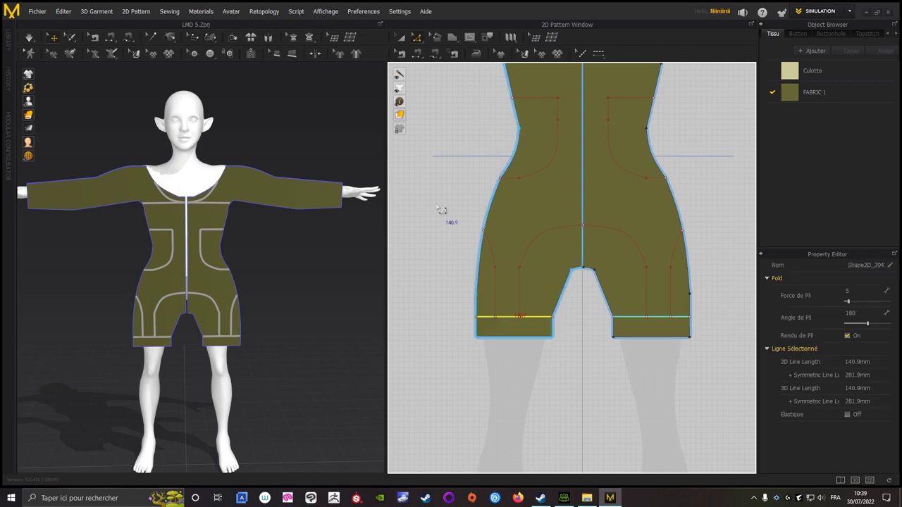
pyautogui.click(440, 209)
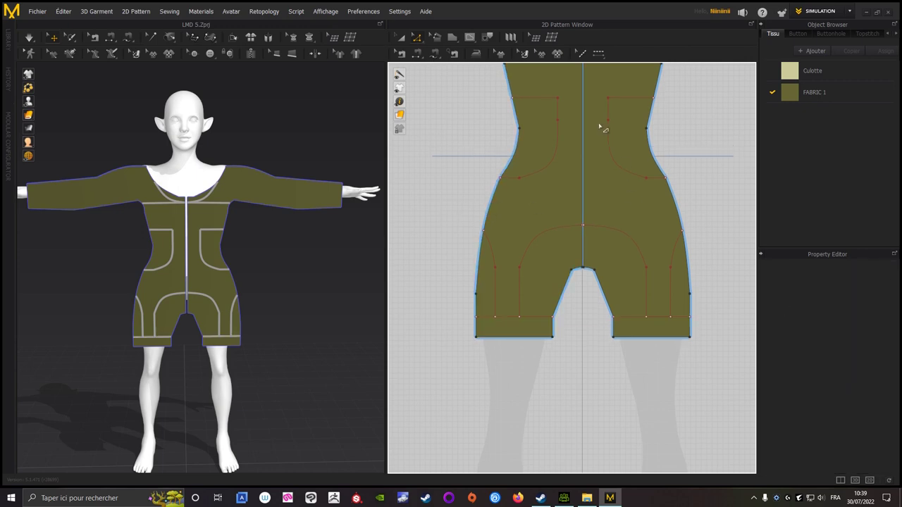
# - Select the front pattern's centre seam and review its length and fold properties
pyautogui.click(418, 54)
pyautogui.scroll(2, 484, 195)
pyautogui.moveTo(484, 195); pyautogui.dragTo(626, 182, button='middle')
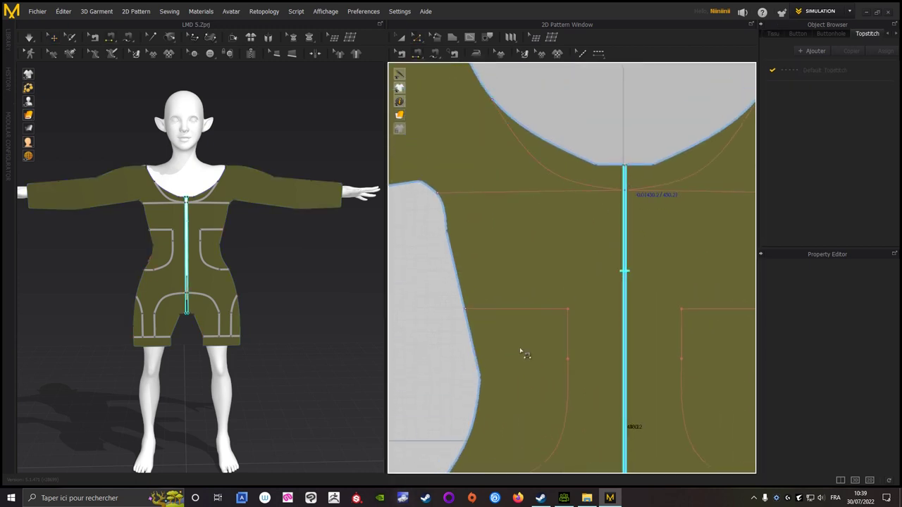
pyautogui.press('Escape')
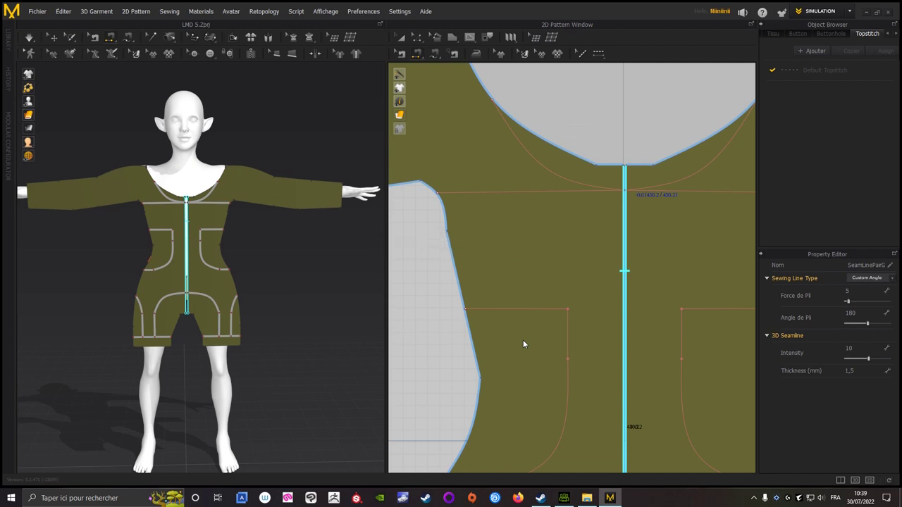
pyautogui.press('m')
pyautogui.scroll(-3, 534, 346)
pyautogui.scroll(-2, 539, 312)
pyautogui.press('a')
pyautogui.click(493, 356)
pyautogui.scroll(3, 487, 363)
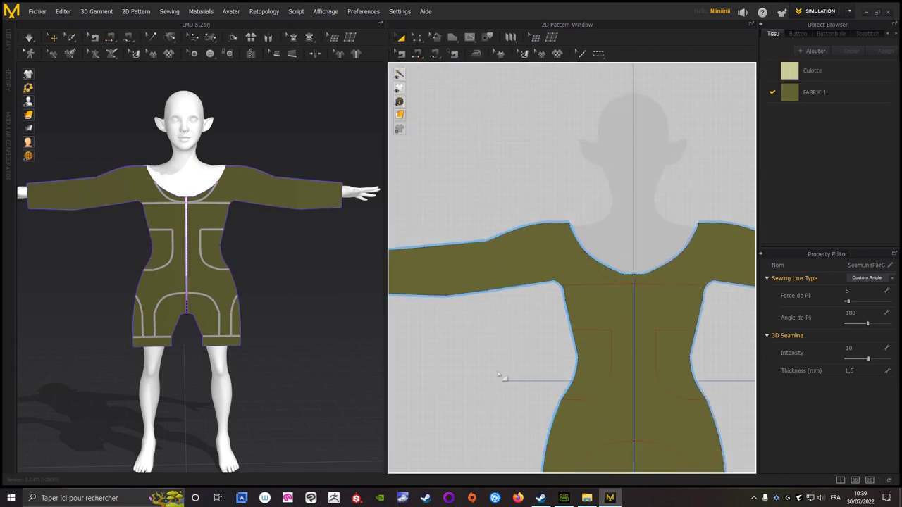
pyautogui.moveTo(486, 364); pyautogui.dragTo(429, 200, button='right')
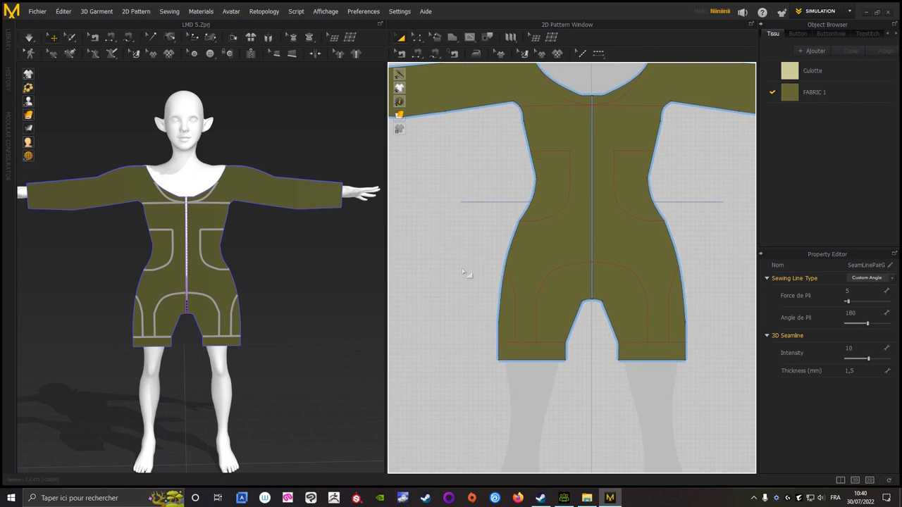
# - Save the project via Fichier > Save Project
pyautogui.click(416, 37)
pyautogui.click(31, 11)
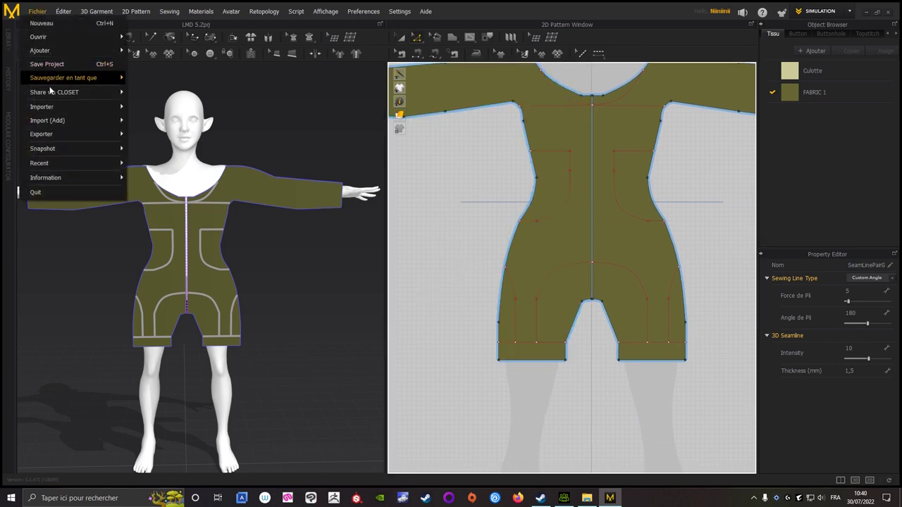
pyautogui.click(48, 62)
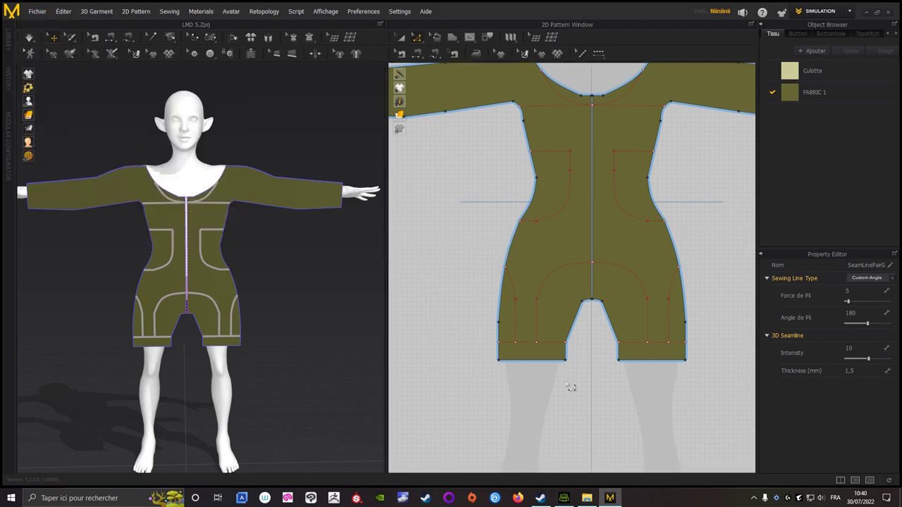
pyautogui.scroll(-2, 588, 390)
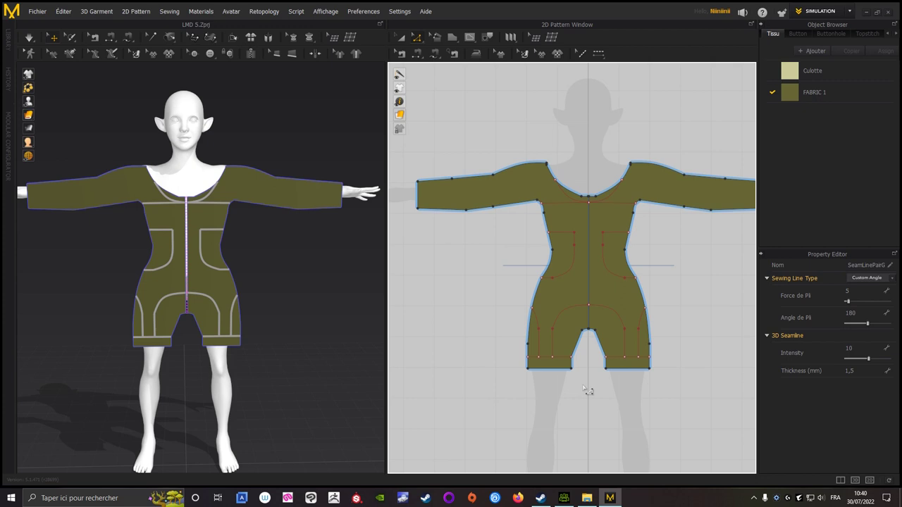
pyautogui.scroll(-1, 567, 385)
pyautogui.click(399, 36)
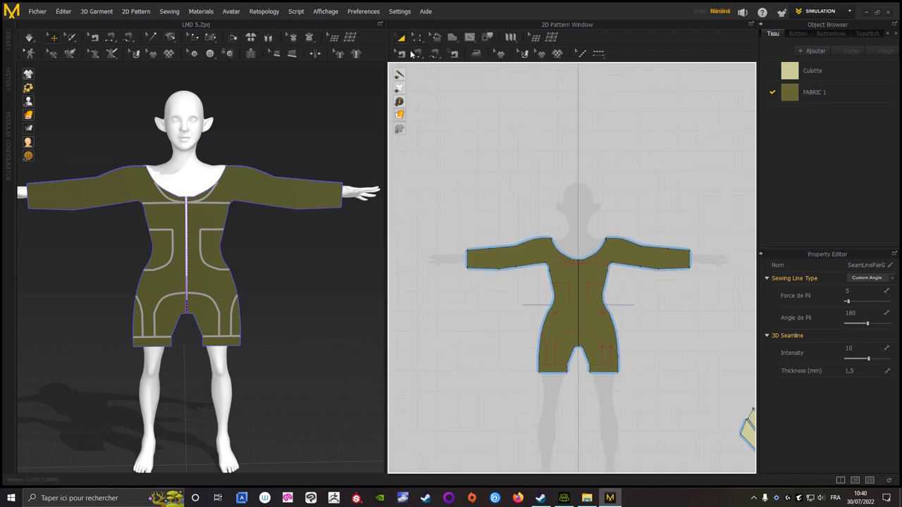
# - Copy both romper front halves and place a mirrored copy to the right of the original
pyautogui.moveTo(480, 164); pyautogui.dragTo(429, 95, button='middle')
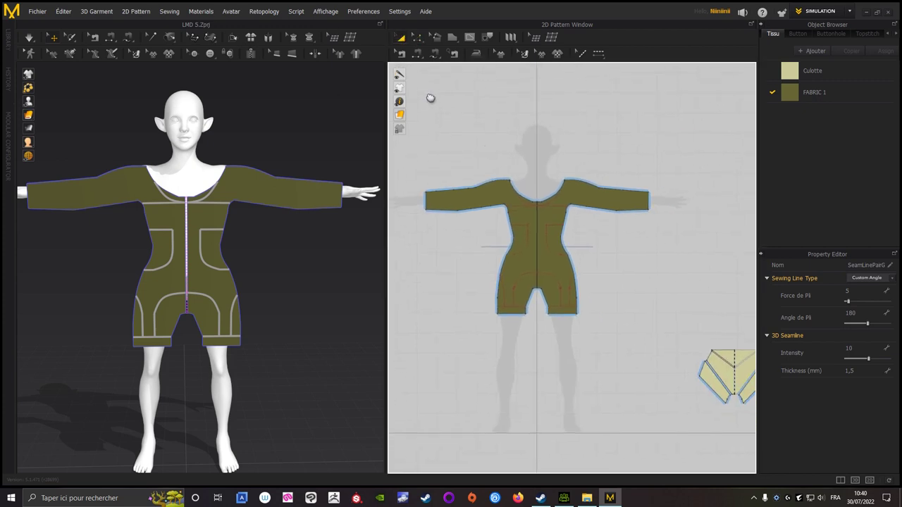
pyautogui.click(526, 215)
pyautogui.keyDown('shift'); pyautogui.click(553, 215); pyautogui.keyUp('shift')
pyautogui.rightClick(554, 215)
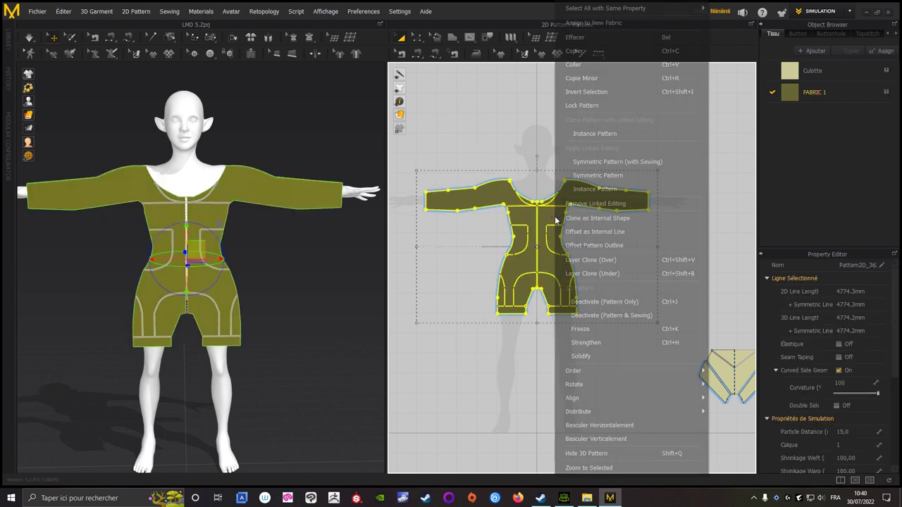
pyautogui.click(592, 51)
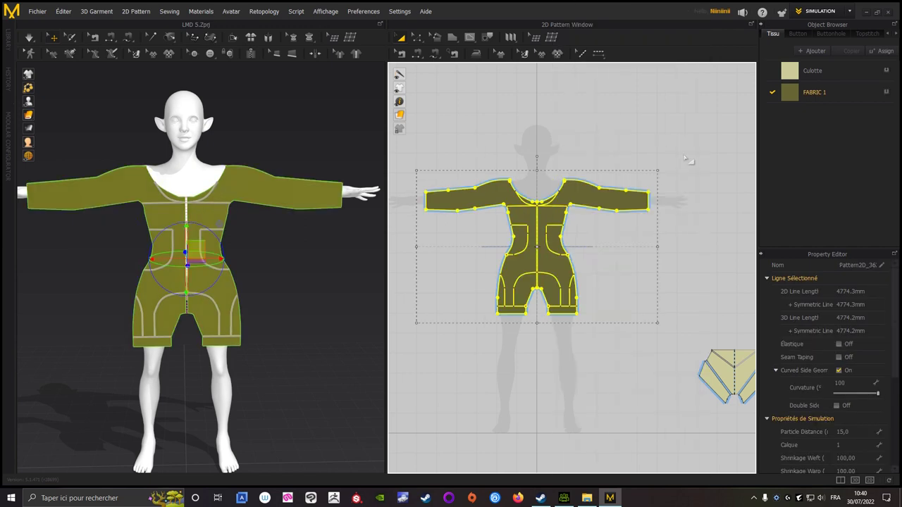
pyautogui.moveTo(738, 178); pyautogui.dragTo(652, 185, button='middle')
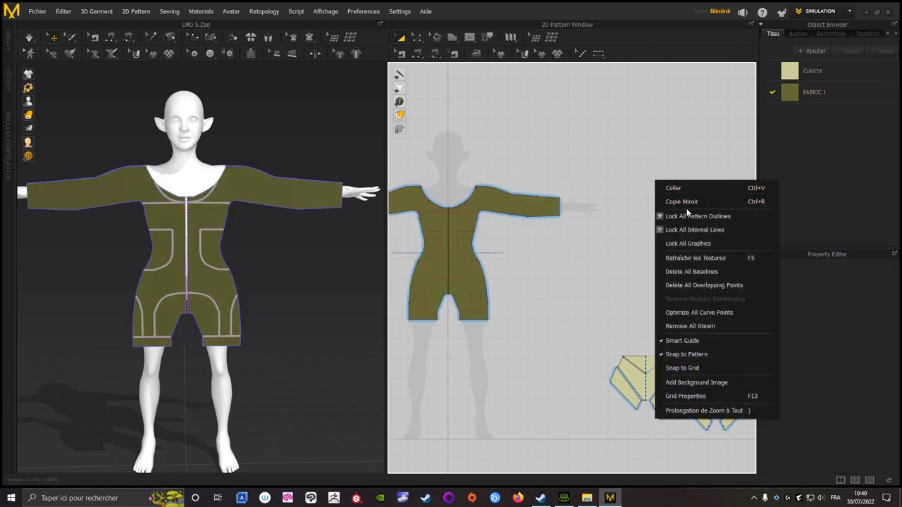
pyautogui.click(683, 203)
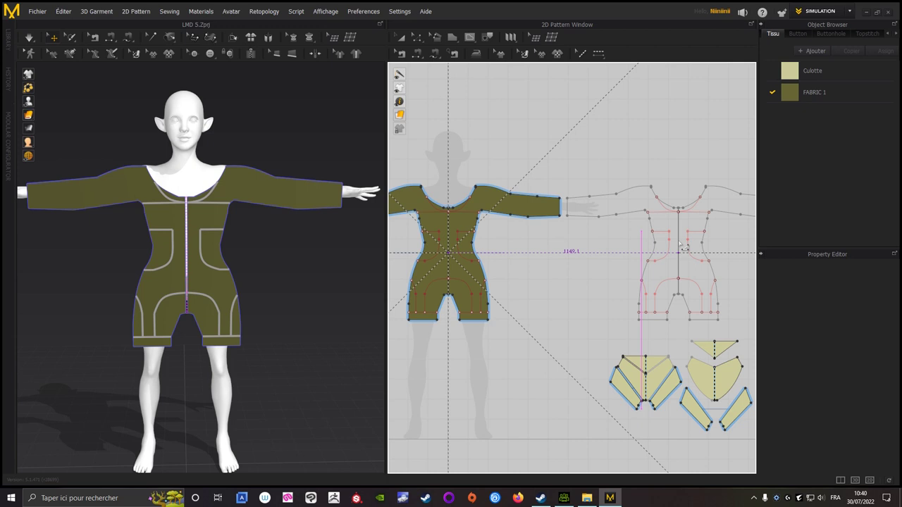
pyautogui.click(584, 250)
pyautogui.scroll(-5, 362, 322)
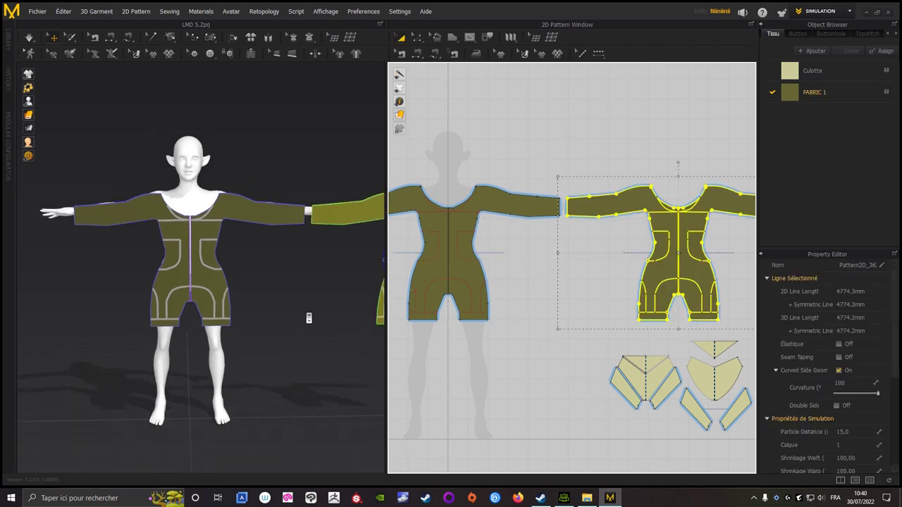
# - Flip the mirrored copy horizontally and move it behind the avatar as the back piece
pyautogui.scroll(2, 200, 326)
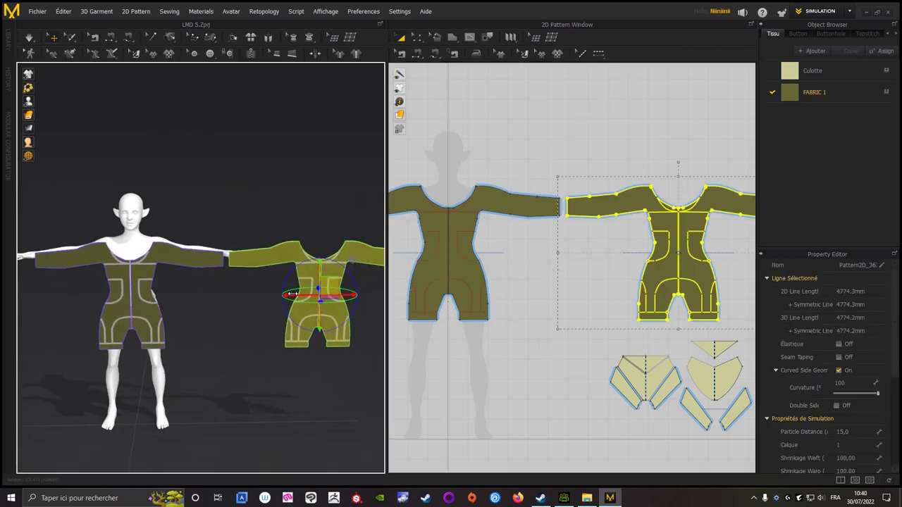
pyautogui.moveTo(303, 294); pyautogui.dragTo(107, 338)
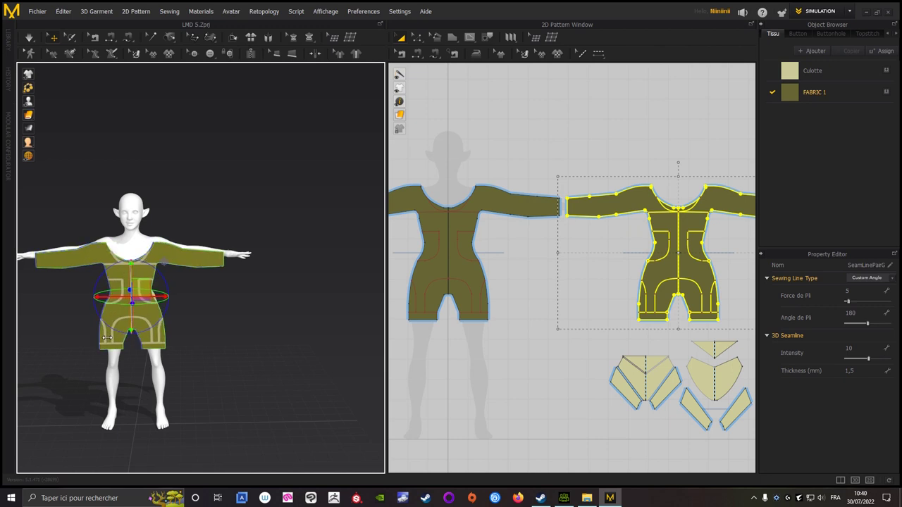
pyautogui.moveTo(224, 343)
pyautogui.mouseDown(button='right')
pyautogui.moveTo(272, 352)
pyautogui.moveTo(89, 346)
pyautogui.mouseUp(button='right')
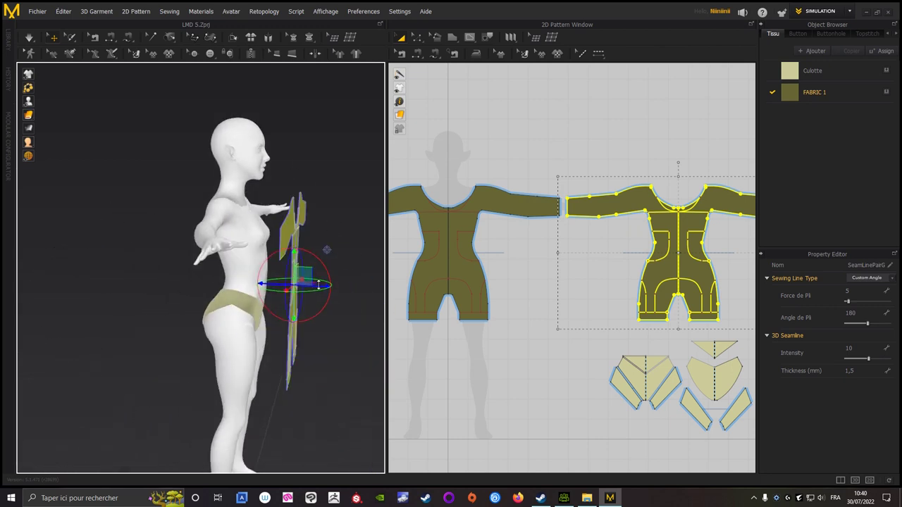
pyautogui.moveTo(266, 288); pyautogui.dragTo(117, 341, button='right')
pyautogui.scroll(3, 117, 340)
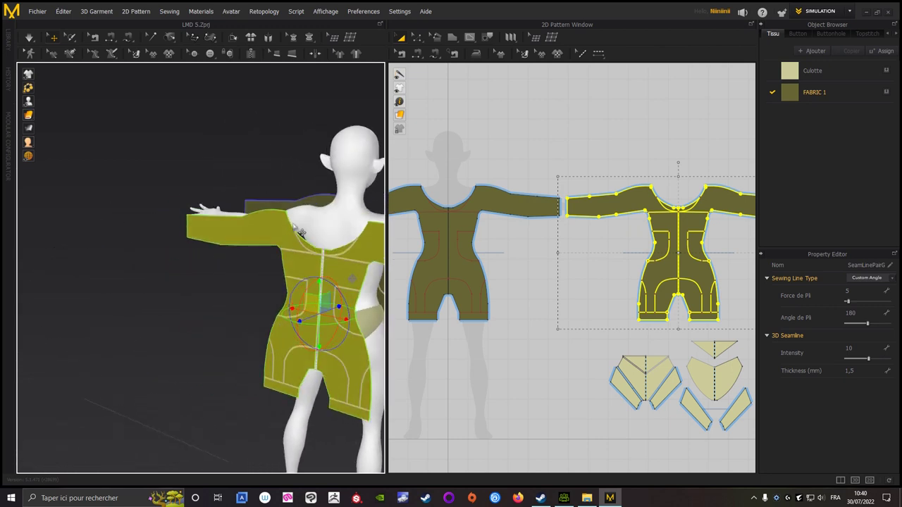
pyautogui.rightClick(272, 229)
pyautogui.click(321, 301)
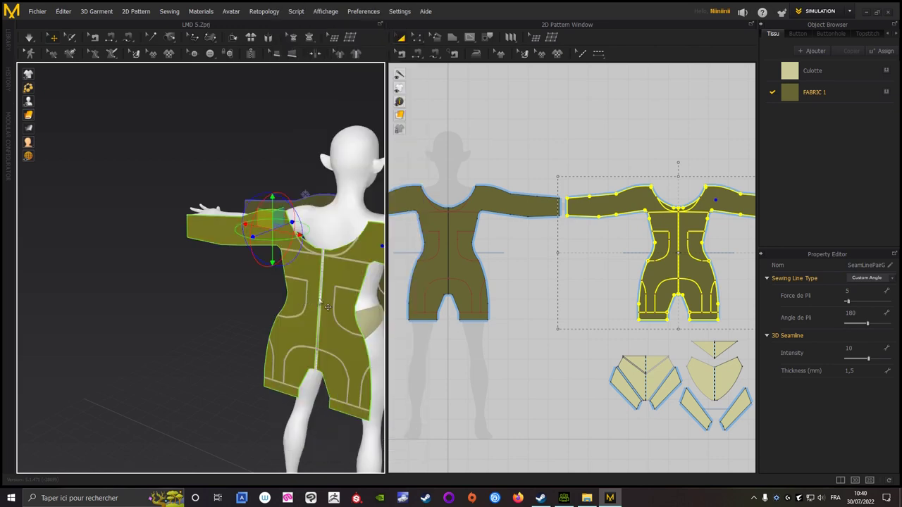
pyautogui.moveTo(173, 319); pyautogui.dragTo(122, 306, button='middle')
pyautogui.moveTo(123, 307); pyautogui.dragTo(36, 289, button='right')
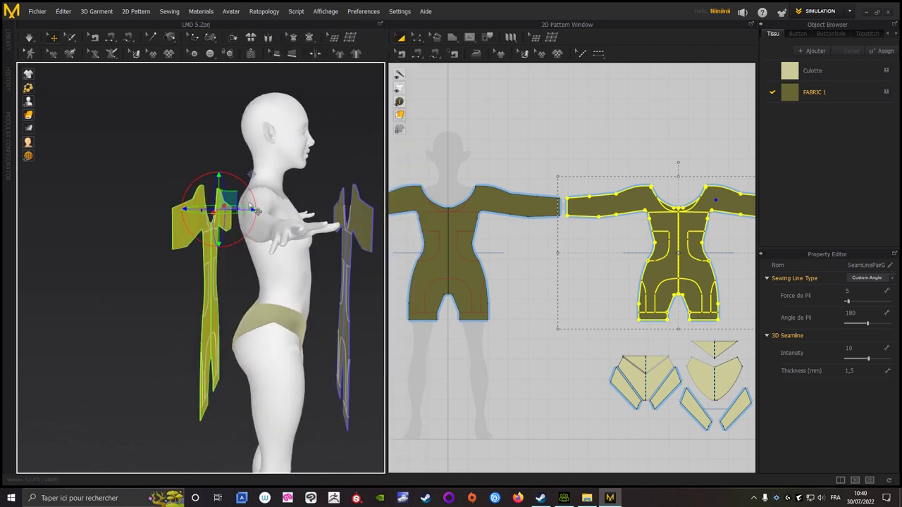
pyautogui.moveTo(243, 209); pyautogui.dragTo(255, 213)
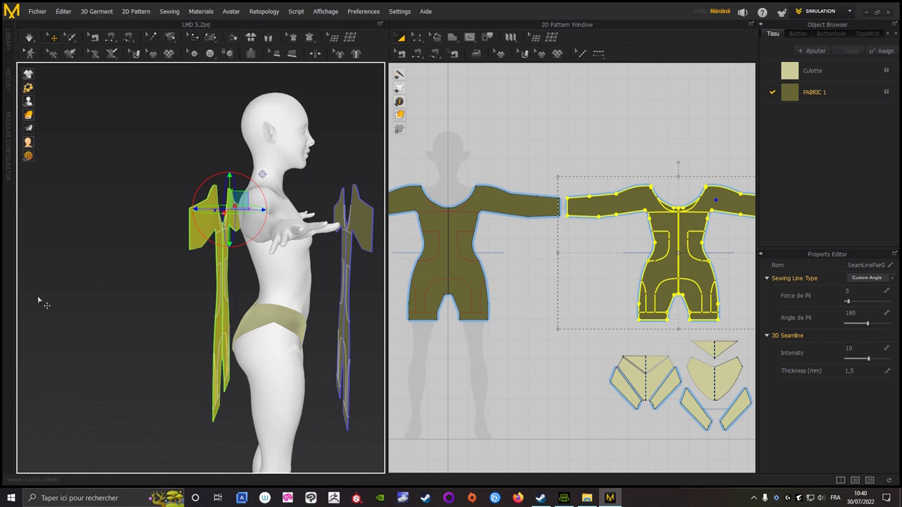
pyautogui.moveTo(39, 301); pyautogui.dragTo(91, 294, button='right')
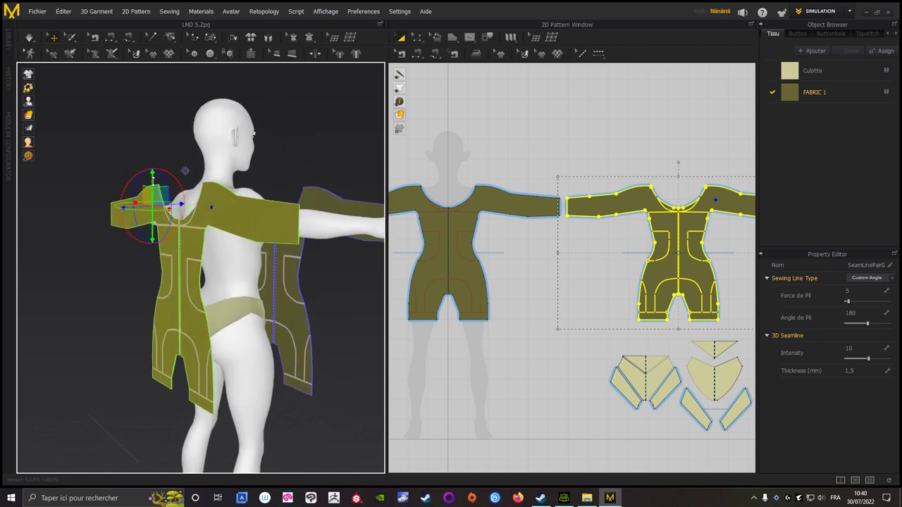
pyautogui.moveTo(119, 278); pyautogui.dragTo(71, 276, button='right')
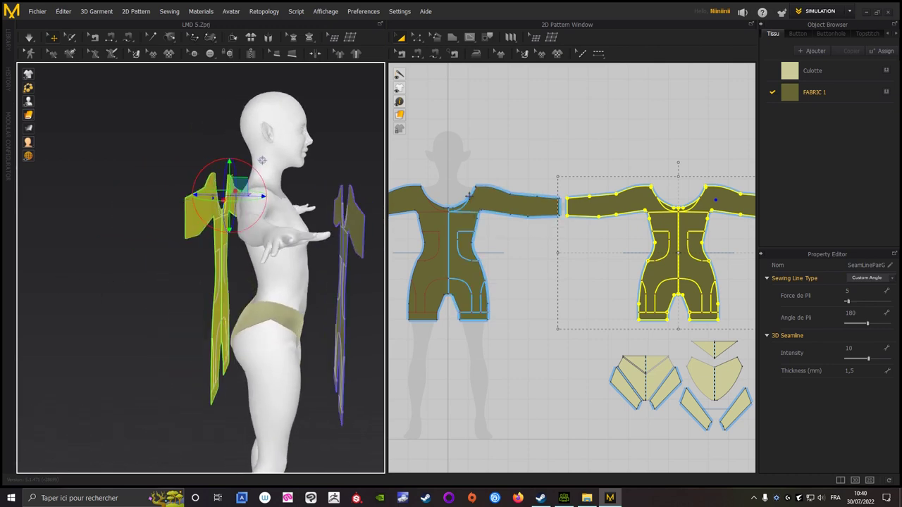
# - Move the original front pattern in front of the avatar's body and raise it slightly
pyautogui.click(492, 198)
pyautogui.moveTo(338, 296)
pyautogui.mouseDown(button='right')
pyautogui.moveTo(111, 384)
pyautogui.moveTo(298, 283)
pyautogui.moveTo(291, 295)
pyautogui.mouseUp(button='right')
pyautogui.moveTo(285, 311)
pyautogui.mouseDown()
pyautogui.moveTo(276, 315)
pyautogui.moveTo(363, 308)
pyautogui.mouseUp()
pyautogui.moveTo(361, 309)
pyautogui.mouseDown(button='right')
pyautogui.moveTo(298, 266)
pyautogui.moveTo(239, 259)
pyautogui.mouseUp(button='right')
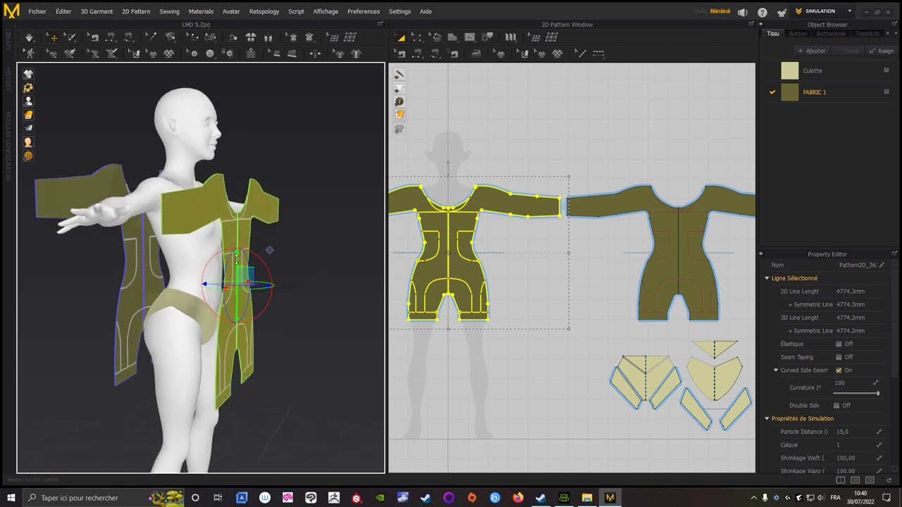
pyautogui.moveTo(237, 259); pyautogui.dragTo(233, 251)
pyautogui.click(322, 237)
pyautogui.moveTo(323, 237); pyautogui.dragTo(340, 213, button='right')
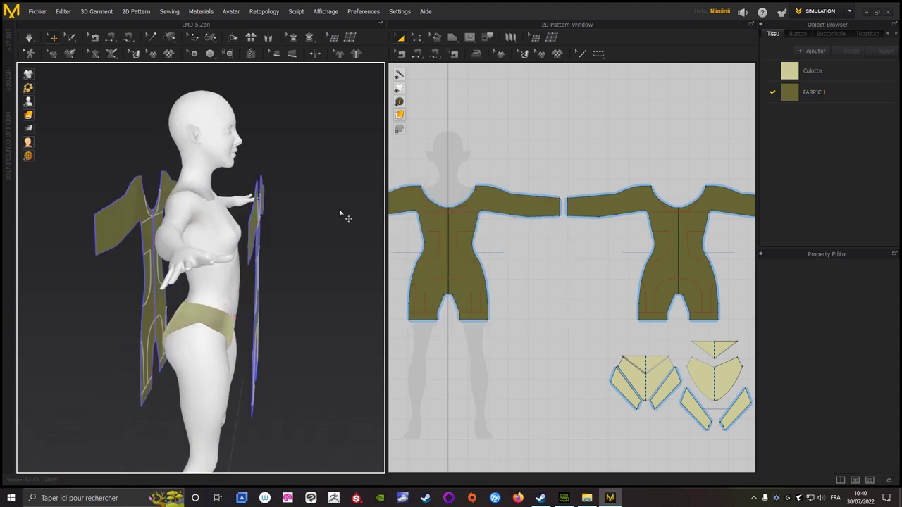
# - Sew the front and back pieces together along the 426.3 mm sleeve-top edge
pyautogui.click(436, 56)
pyautogui.scroll(3, 630, 107)
pyautogui.scroll(3, 557, 190)
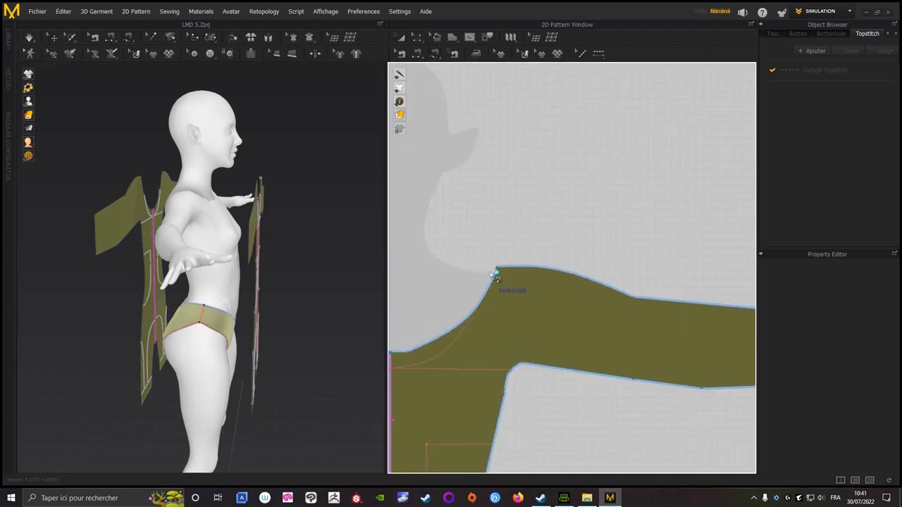
pyautogui.scroll(2, 535, 256)
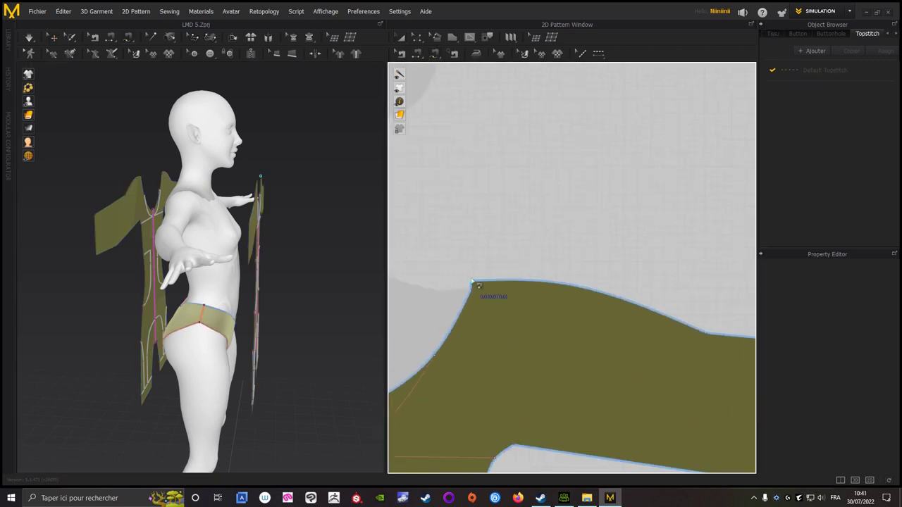
pyautogui.moveTo(533, 256); pyautogui.dragTo(420, 163, button='right')
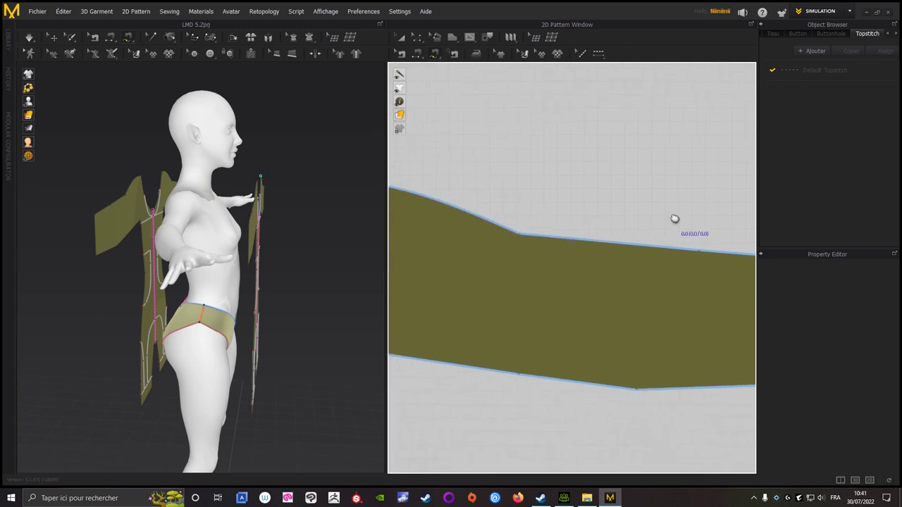
pyautogui.scroll(-5, 599, 212)
pyautogui.scroll(1, 618, 115)
pyautogui.scroll(3, 567, 158)
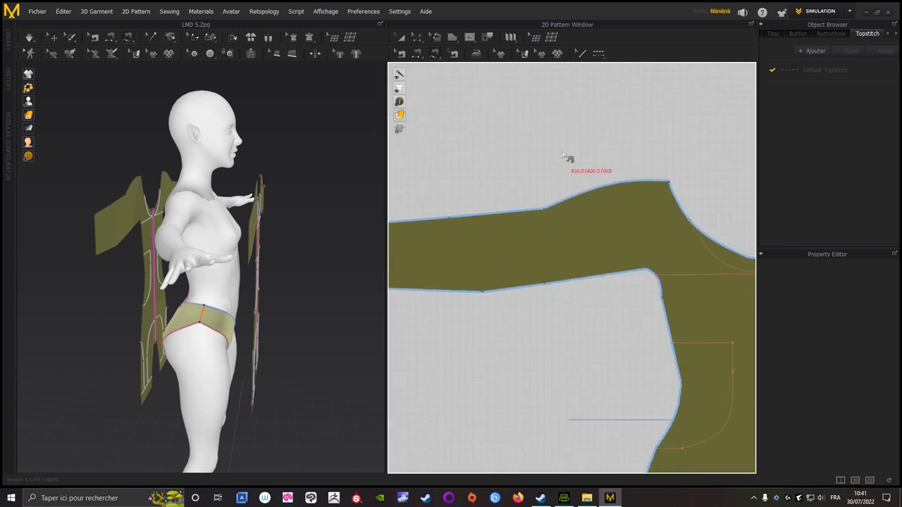
pyautogui.click(666, 185)
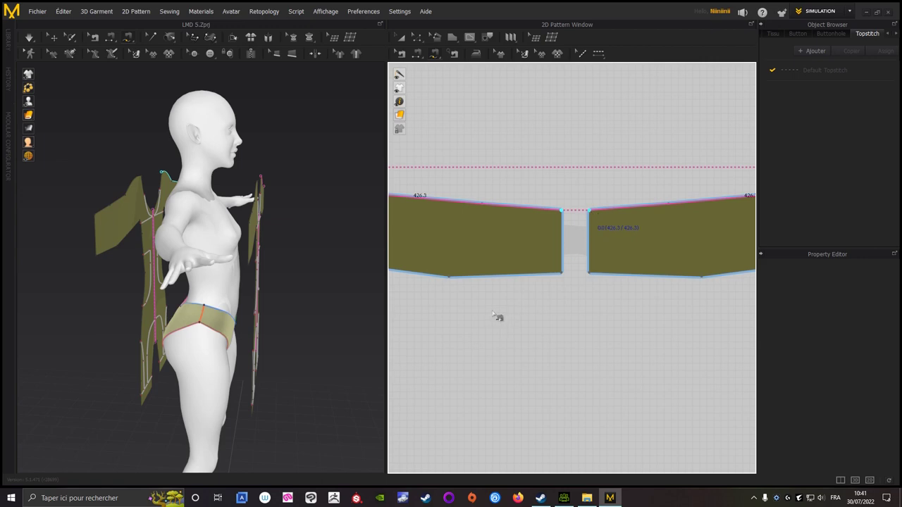
pyautogui.press('Return')
# - Start a seam on the body's 964.2 centre edge and bring the mirrored half's matching edge into view
pyautogui.scroll(-2, 486, 316)
pyautogui.scroll(-2, 585, 240)
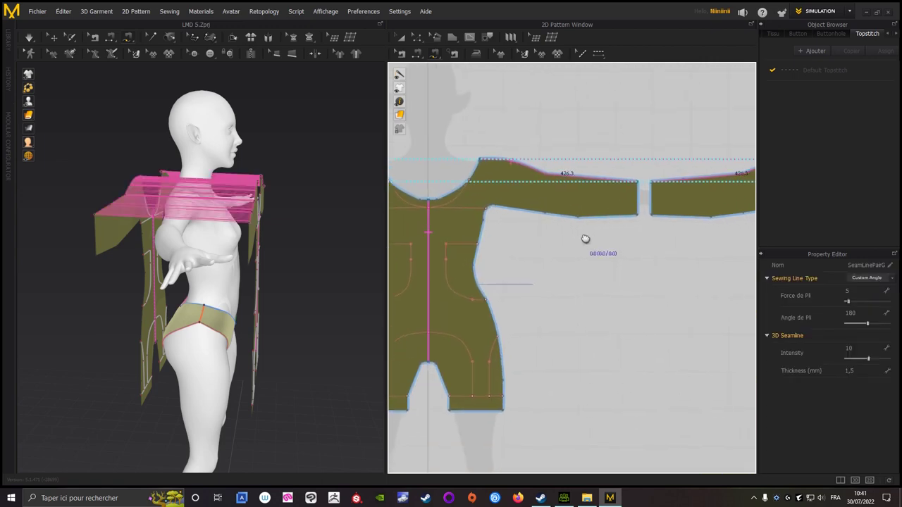
pyautogui.scroll(2, 590, 229)
pyautogui.press('Escape')
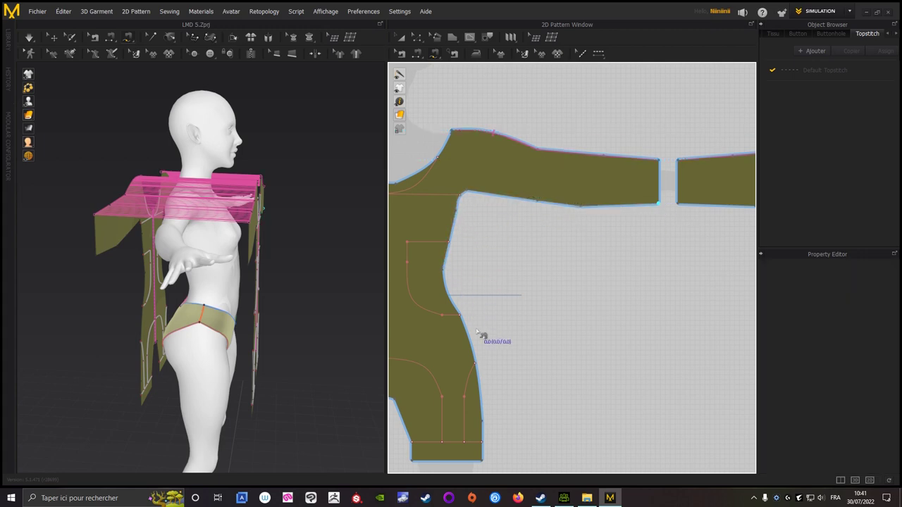
pyautogui.click(485, 462)
pyautogui.moveTo(660, 296); pyautogui.dragTo(519, 255, button='middle')
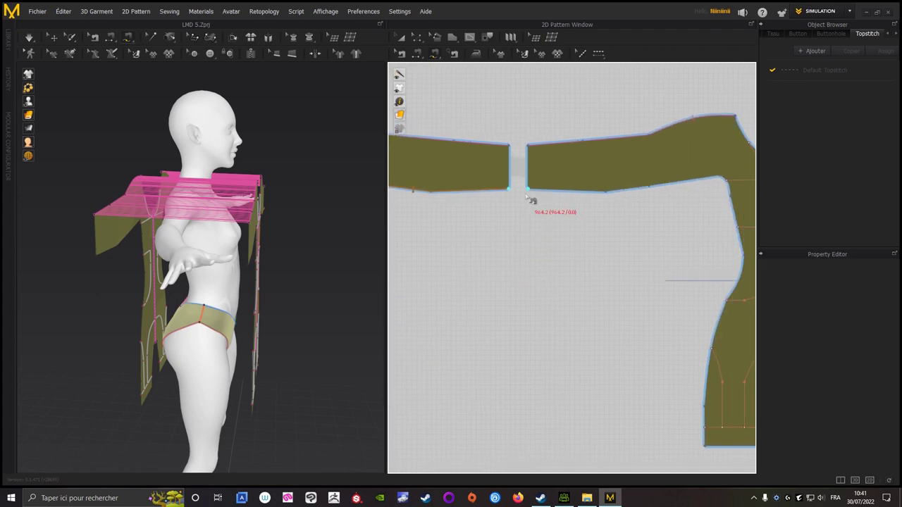
pyautogui.moveTo(588, 209); pyautogui.dragTo(587, 147, button='middle')
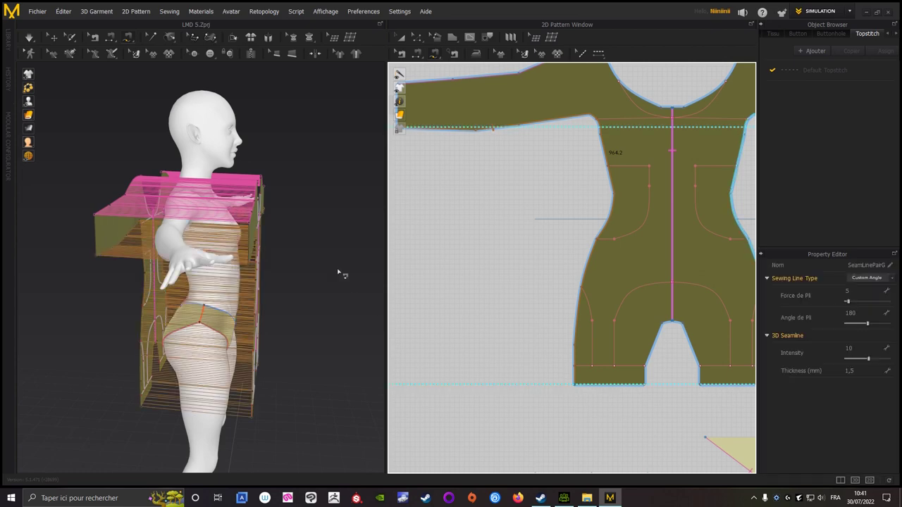
# - Sew the right and left 152.3 mm crotch edges into an inner-leg seam from crotch to hem
pyautogui.moveTo(339, 272); pyautogui.dragTo(261, 244, button='right')
pyautogui.press('space')
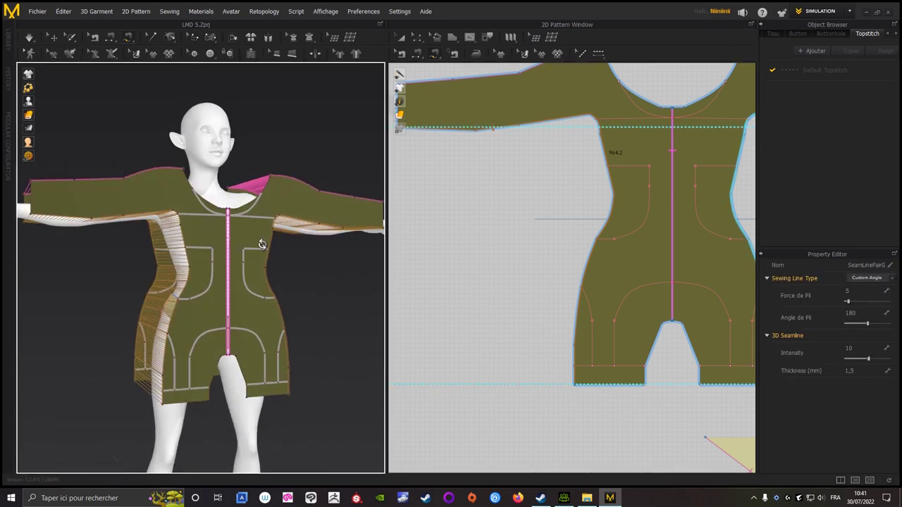
pyautogui.moveTo(524, 315); pyautogui.dragTo(623, 200, button='right')
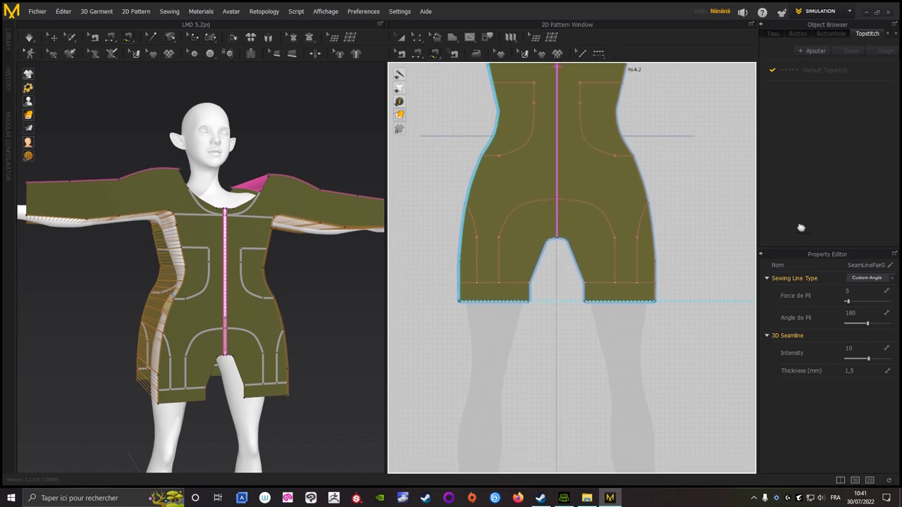
pyautogui.scroll(3, 556, 266)
pyautogui.click(532, 238)
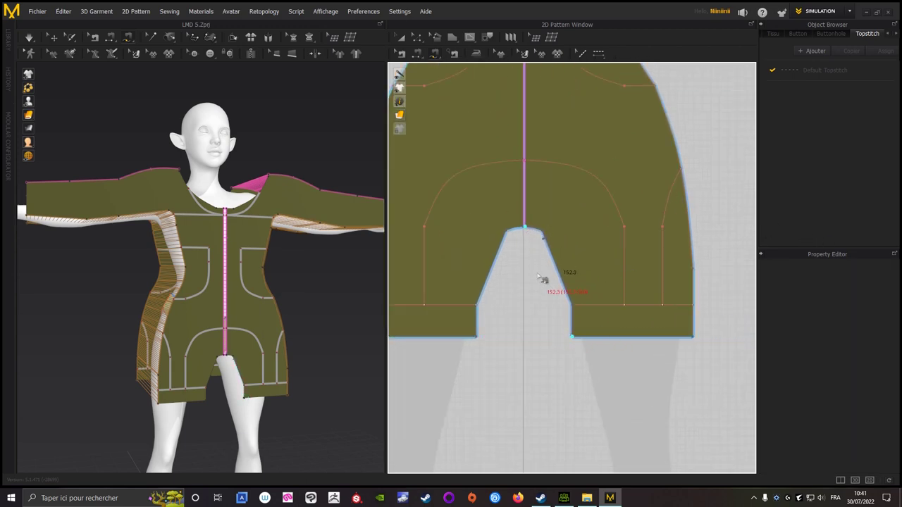
pyautogui.hscroll(3, 700, 253)
pyautogui.hscroll(3, 543, 238)
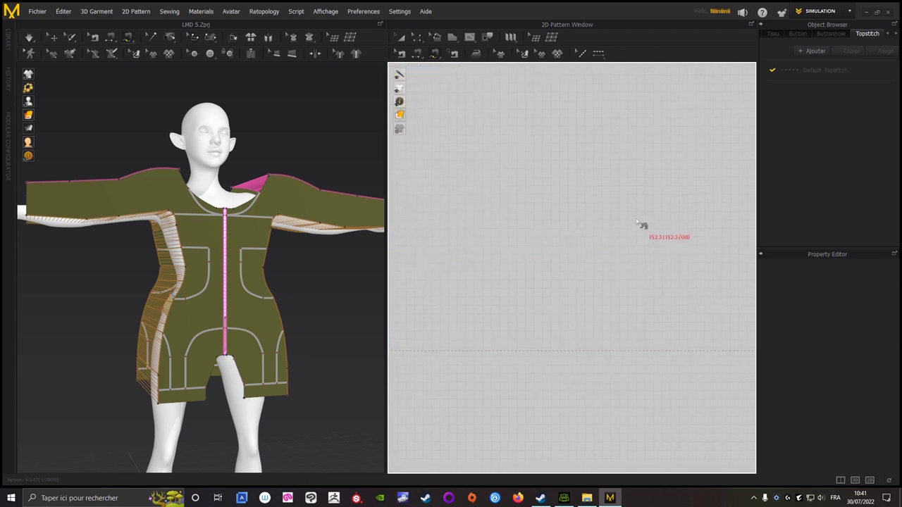
pyautogui.hscroll(3, 644, 228)
pyautogui.hscroll(3, 515, 230)
pyautogui.click(611, 244)
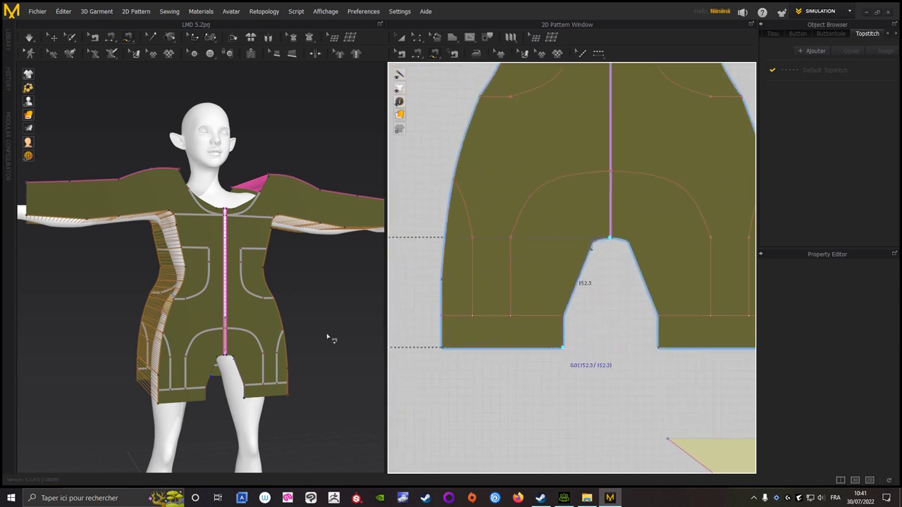
pyautogui.moveTo(324, 326); pyautogui.dragTo(237, 310, button='right')
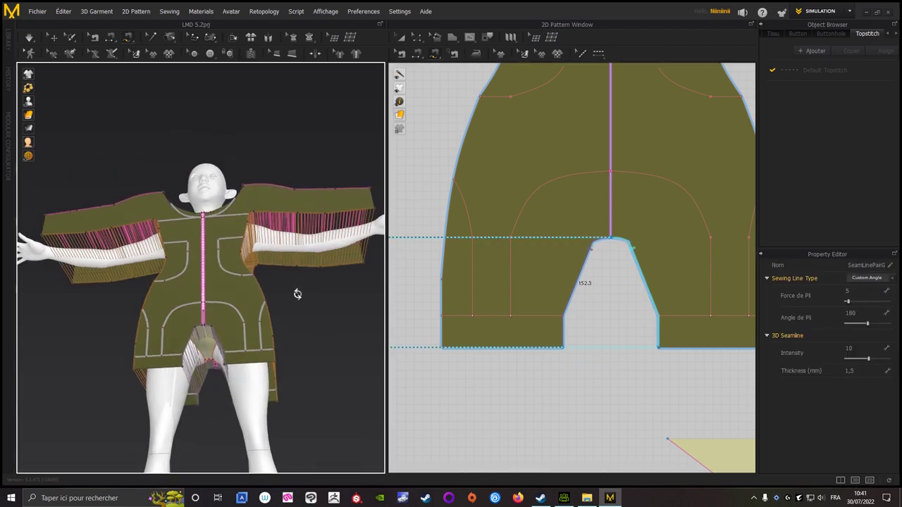
# - Snap to the front view, return to Select/Move, and save the project via Fichier > Save Project
pyautogui.press('2')
pyautogui.press('a')
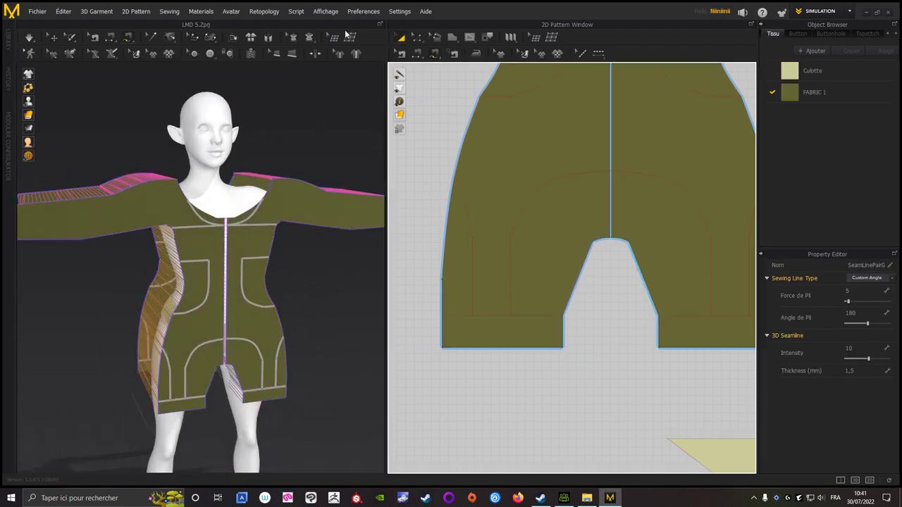
pyautogui.click(37, 11)
pyautogui.click(36, 65)
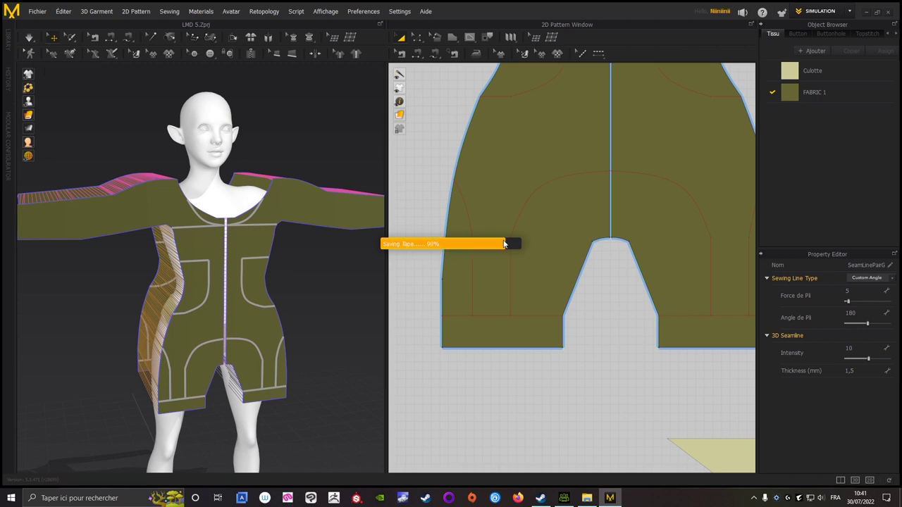
# - Review FABRIC 1's properties and check the left front body pattern
pyautogui.click(840, 93)
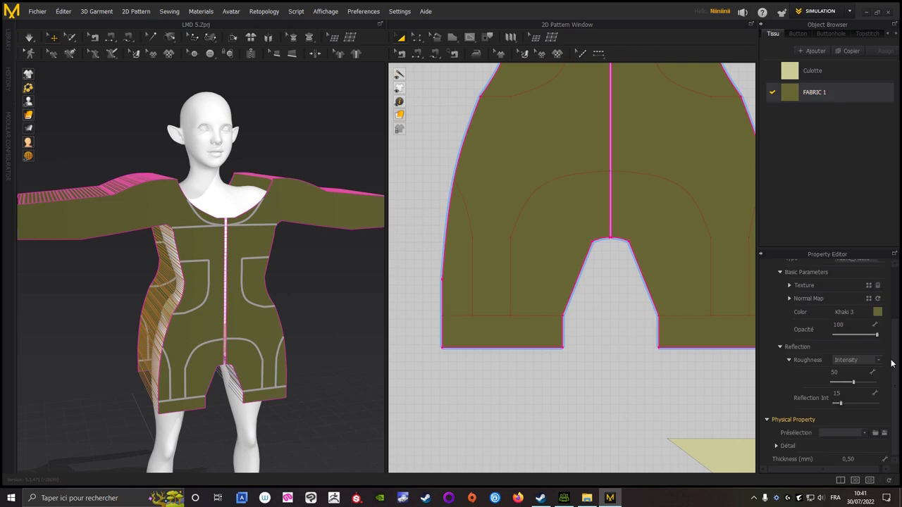
pyautogui.moveTo(895, 346); pyautogui.dragTo(893, 381)
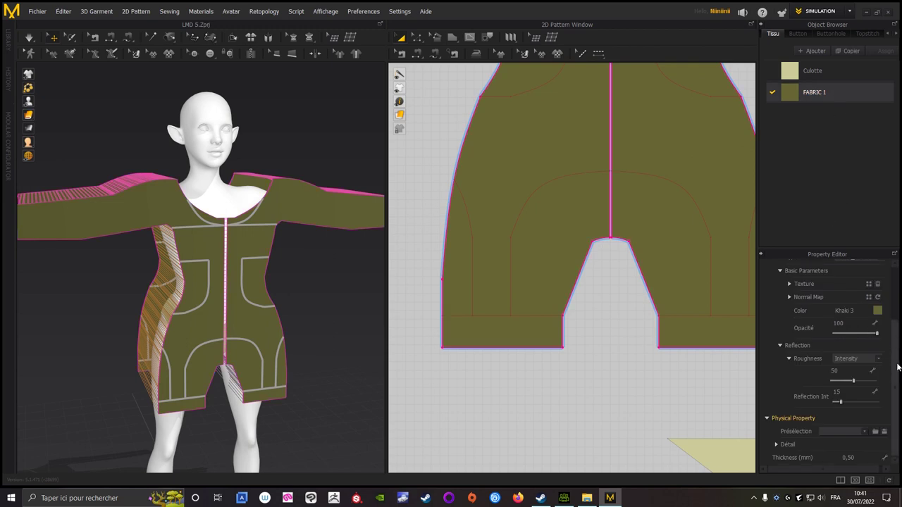
pyautogui.scroll(2, 897, 366)
pyautogui.scroll(-2, 843, 424)
pyautogui.moveTo(899, 362); pyautogui.dragTo(896, 302)
pyautogui.scroll(-5, 606, 282)
pyautogui.click(612, 285)
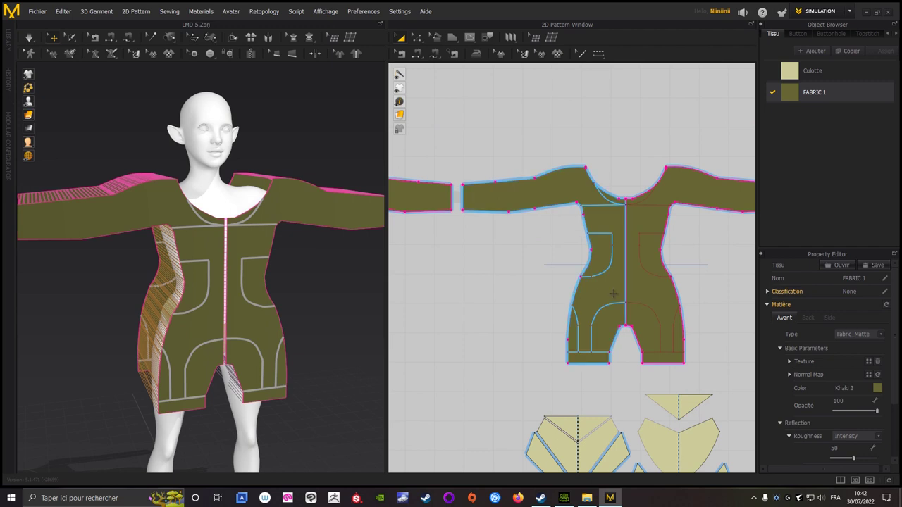
pyautogui.moveTo(897, 339); pyautogui.dragTo(897, 423)
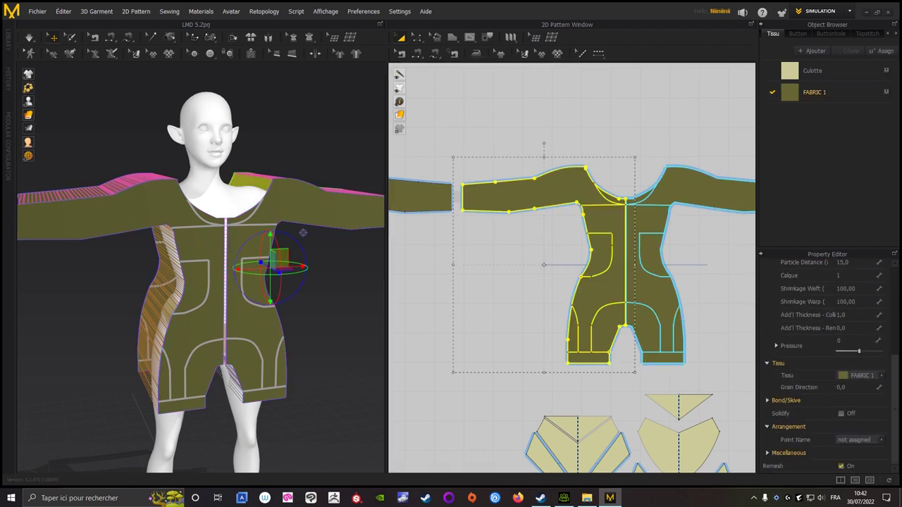
pyautogui.click(418, 306)
pyautogui.scroll(-3, 417, 307)
pyautogui.moveTo(76, 126)
pyautogui.mouseDown(button='right')
pyautogui.moveTo(151, 100)
pyautogui.moveTo(175, 103)
pyautogui.mouseUp(button='right')
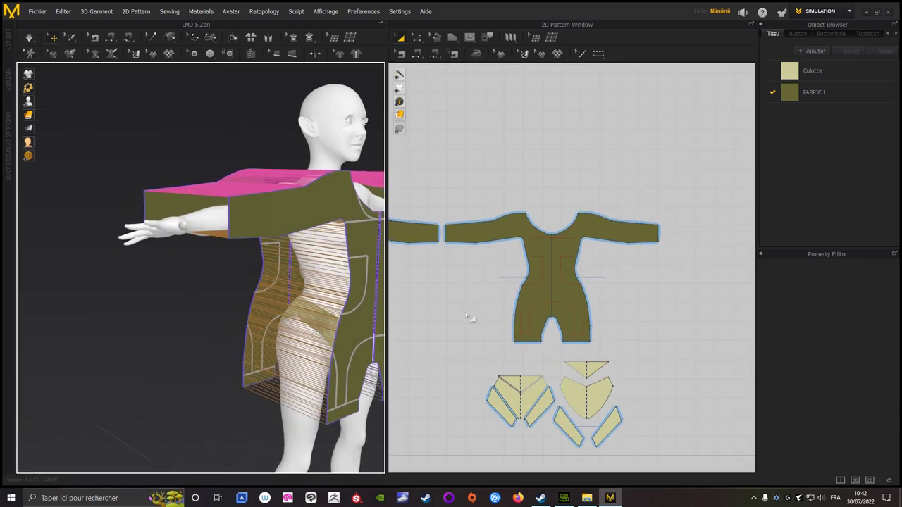
pyautogui.moveTo(158, 401)
pyautogui.mouseDown(button='right')
pyautogui.moveTo(77, 308)
pyautogui.moveTo(3, 106)
pyautogui.mouseUp(button='right')
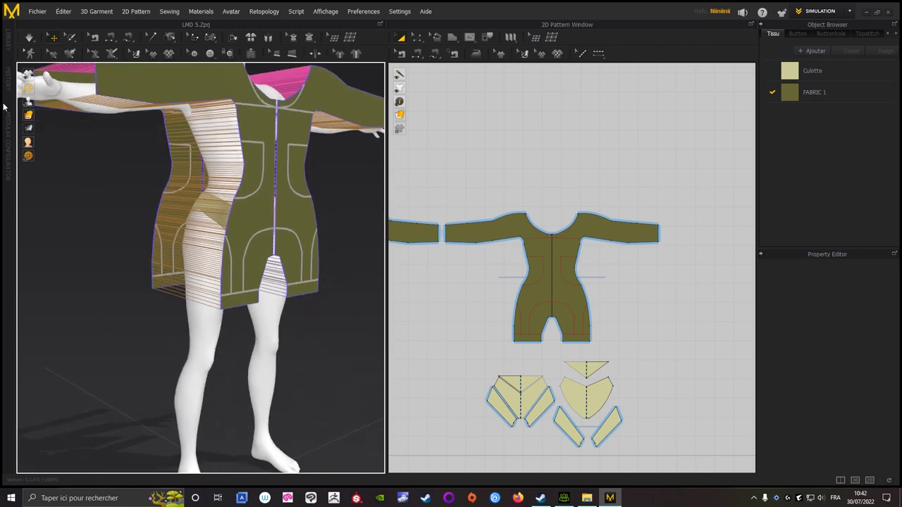
# - Start the simulation and orbit around the avatar to inspect the romper's drape
pyautogui.click(29, 39)
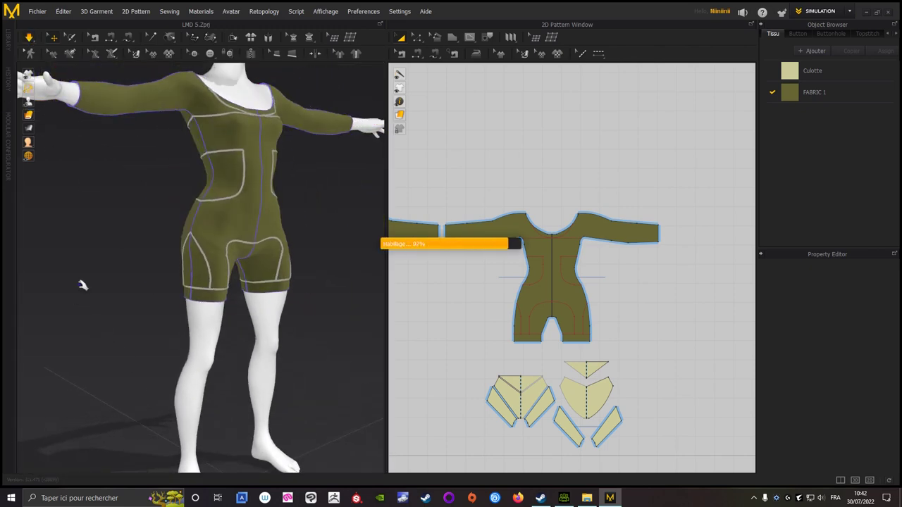
pyautogui.press('2')
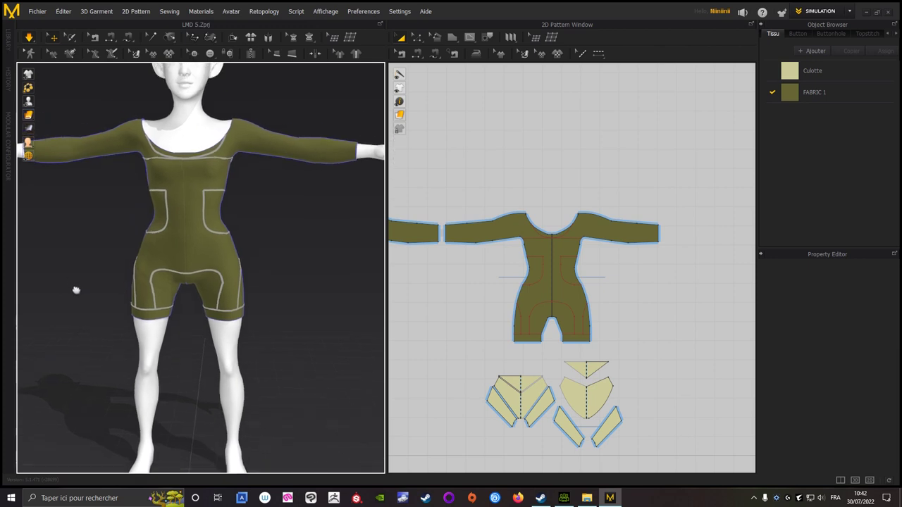
pyautogui.moveTo(75, 270)
pyautogui.mouseDown(button='right')
pyautogui.moveTo(211, 277)
pyautogui.moveTo(52, 275)
pyautogui.mouseUp(button='right')
pyautogui.moveTo(52, 275); pyautogui.dragTo(168, 303, button='middle')
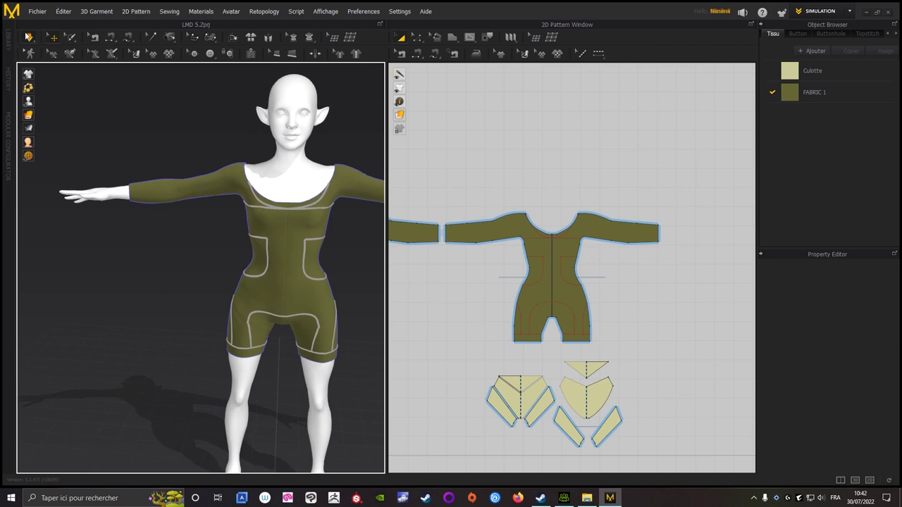
pyautogui.scroll(3, 149, 234)
pyautogui.moveTo(149, 234)
pyautogui.mouseDown(button='right')
pyautogui.moveTo(157, 221)
pyautogui.moveTo(143, 211)
pyautogui.moveTo(167, 201)
pyautogui.moveTo(165, 218)
pyautogui.mouseUp(button='right')
pyautogui.scroll(5, 154, 276)
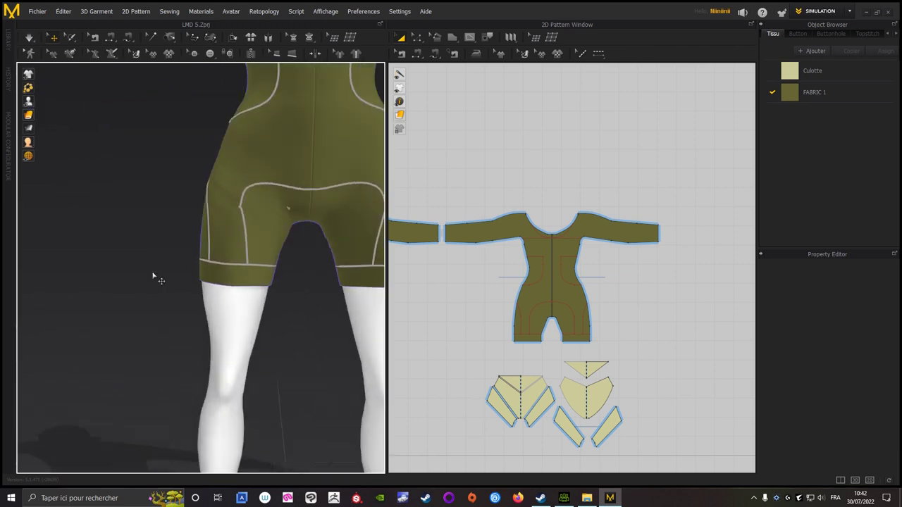
pyautogui.scroll(2, 153, 276)
pyautogui.moveTo(129, 256); pyautogui.dragTo(111, 255, button='middle')
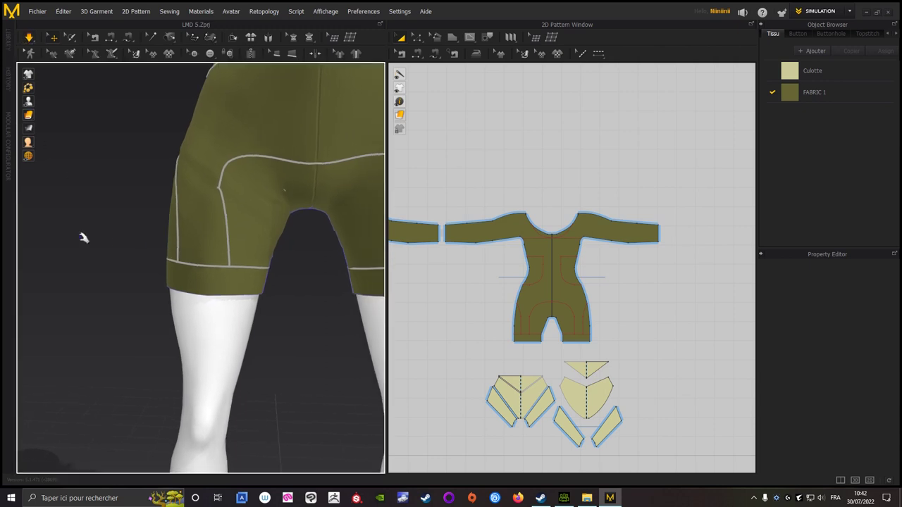
pyautogui.moveTo(83, 238); pyautogui.dragTo(178, 251, button='right')
# - Drag the crotch cloth down several times during simulation for a smoother fit
pyautogui.moveTo(290, 248); pyautogui.dragTo(286, 298)
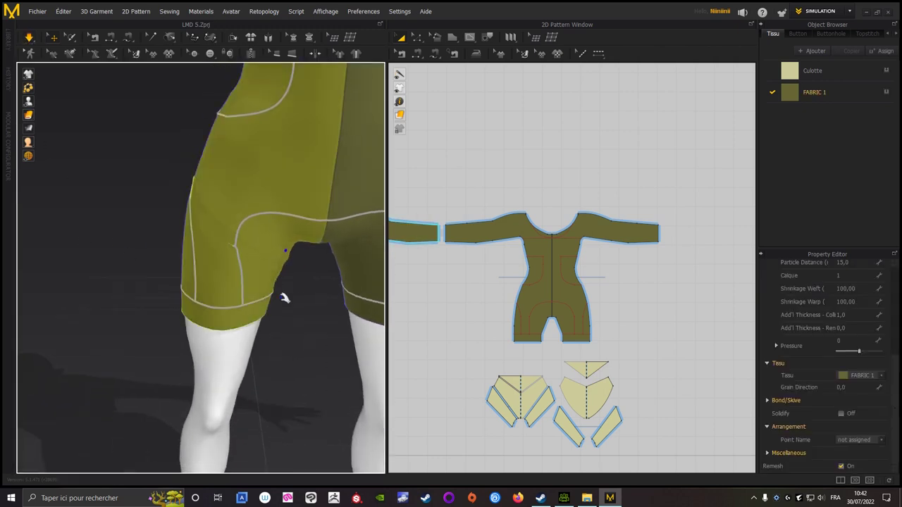
pyautogui.click(70, 229)
pyautogui.moveTo(296, 242); pyautogui.dragTo(308, 314)
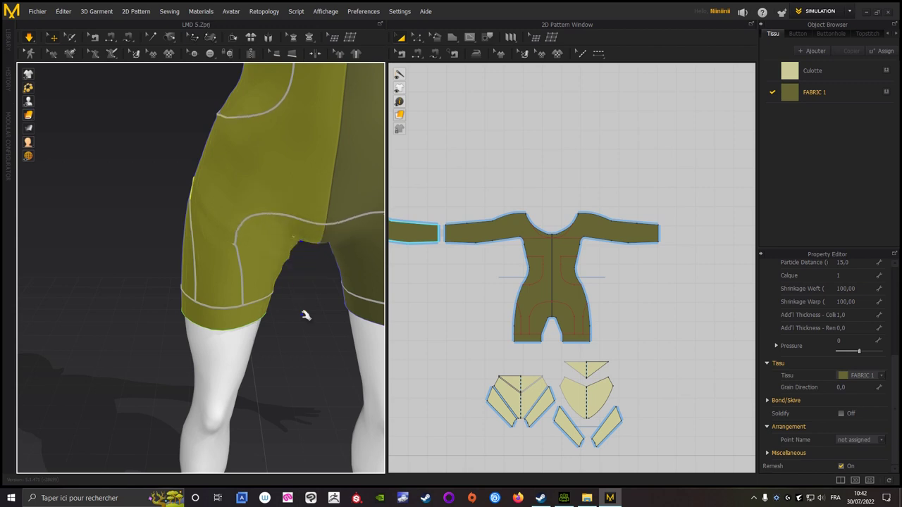
pyautogui.moveTo(50, 249)
pyautogui.mouseDown(button='right')
pyautogui.moveTo(73, 212)
pyautogui.moveTo(71, 235)
pyautogui.moveTo(71, 197)
pyautogui.moveTo(94, 252)
pyautogui.moveTo(256, 275)
pyautogui.mouseUp(button='right')
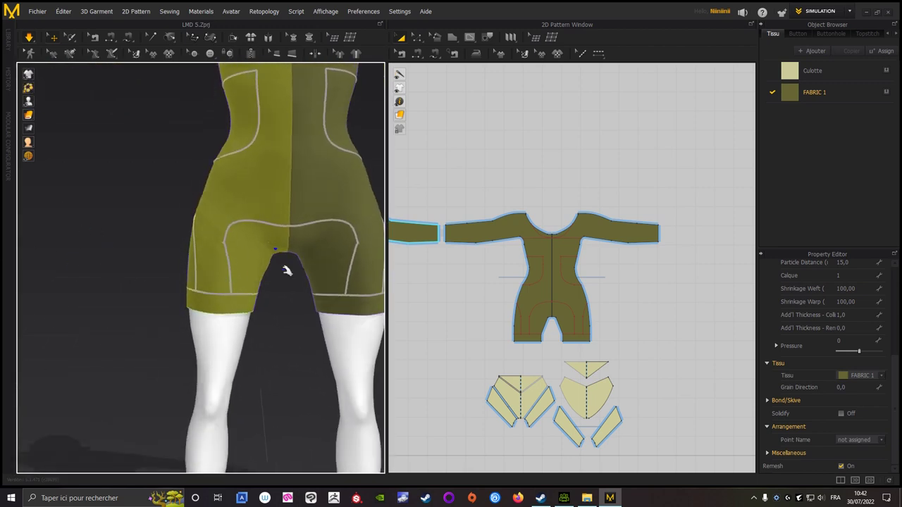
pyautogui.moveTo(264, 252)
pyautogui.mouseDown()
pyautogui.moveTo(252, 298)
pyautogui.moveTo(289, 277)
pyautogui.mouseUp()
pyautogui.click(288, 314)
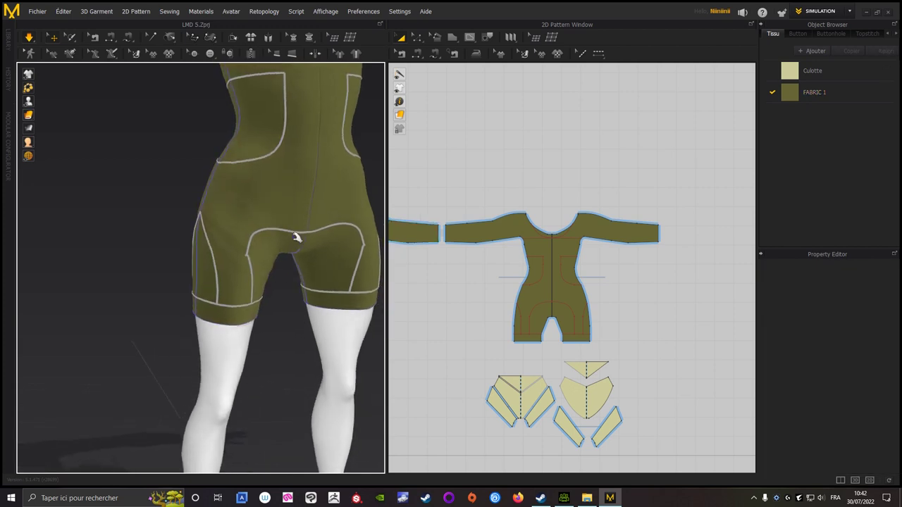
pyautogui.moveTo(296, 237); pyautogui.dragTo(305, 282)
pyautogui.click(294, 285)
pyautogui.click(815, 93)
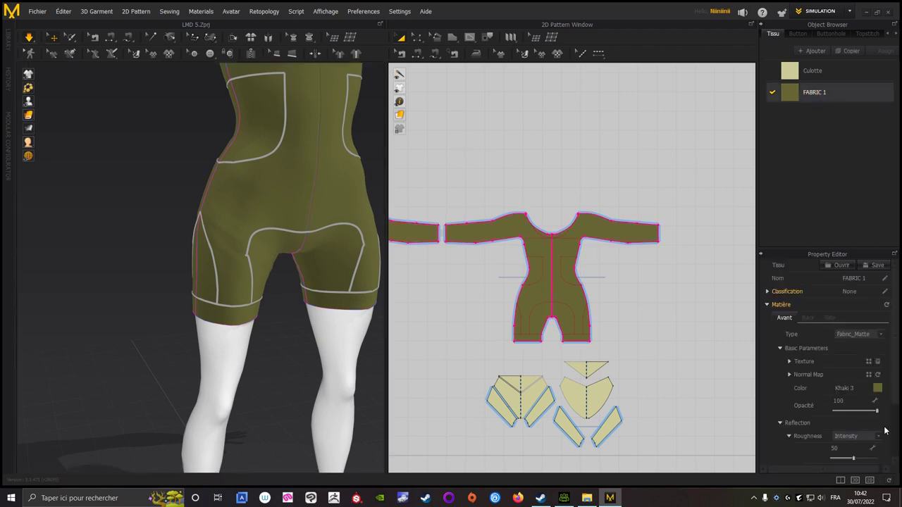
# - Pick a new physical preset for FABRIC 1 and resume simulating the romper
pyautogui.scroll(-2, 871, 423)
pyautogui.click(865, 437)
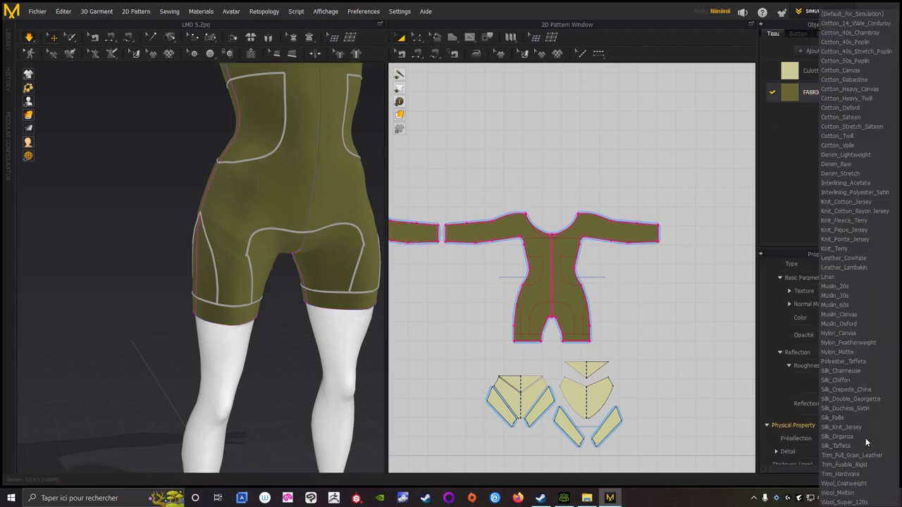
pyautogui.click(867, 456)
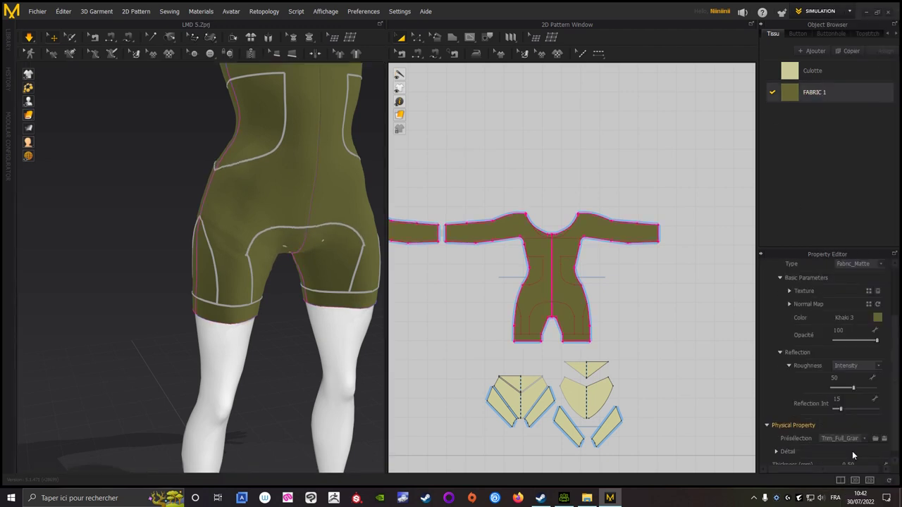
pyautogui.click(139, 294)
pyautogui.press('space')
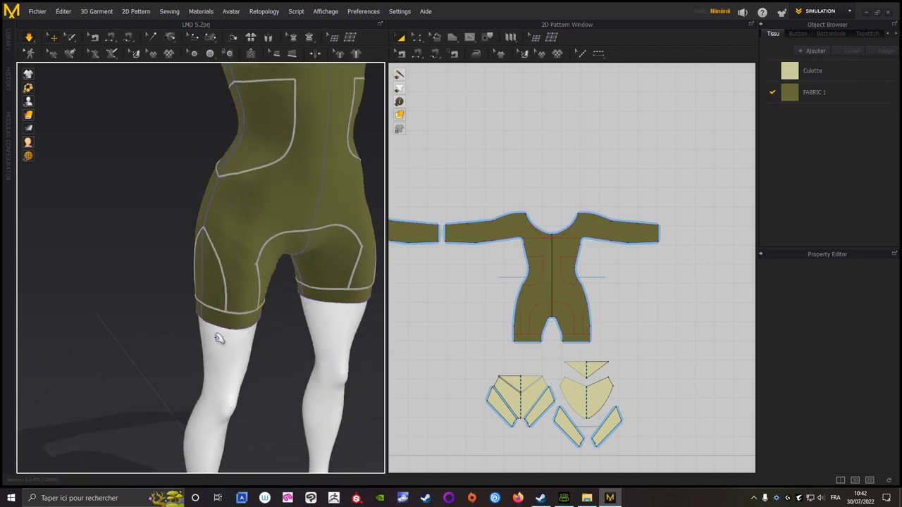
pyautogui.click(224, 337)
pyautogui.click(134, 269)
pyautogui.moveTo(134, 269)
pyautogui.mouseDown(button='right')
pyautogui.moveTo(85, 228)
pyautogui.moveTo(47, 253)
pyautogui.mouseUp(button='right')
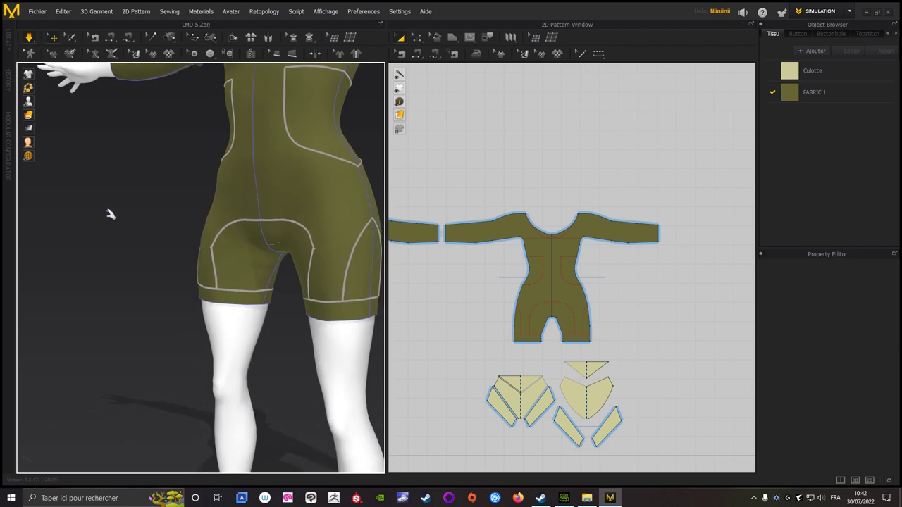
pyautogui.moveTo(111, 214); pyautogui.dragTo(121, 359, button='right')
pyautogui.scroll(-3, 131, 343)
pyautogui.scroll(-2, 141, 328)
pyautogui.moveTo(141, 329)
pyautogui.mouseDown(button='right')
pyautogui.moveTo(130, 318)
pyautogui.moveTo(151, 301)
pyautogui.mouseUp(button='right')
# - Confirm FABRIC 1's default preset, snap to the front view, and save the project
pyautogui.click(825, 93)
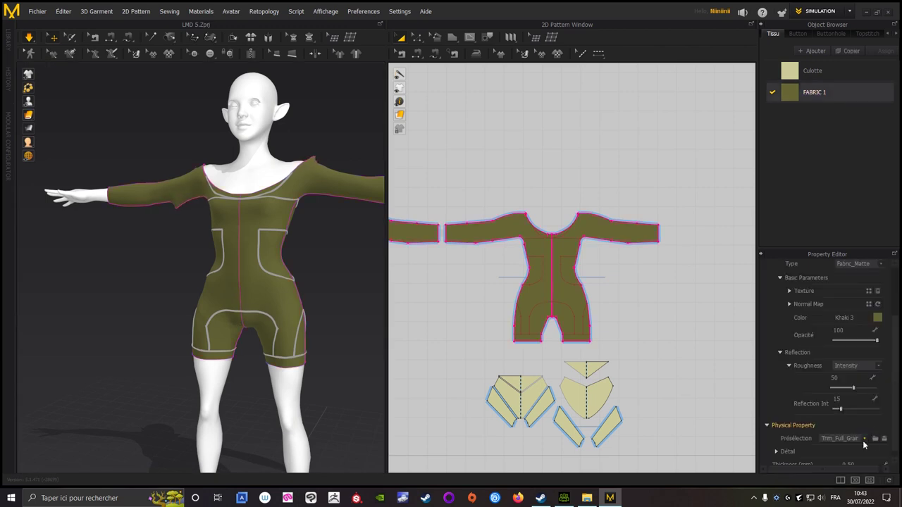
pyautogui.click(864, 438)
pyautogui.click(846, 4)
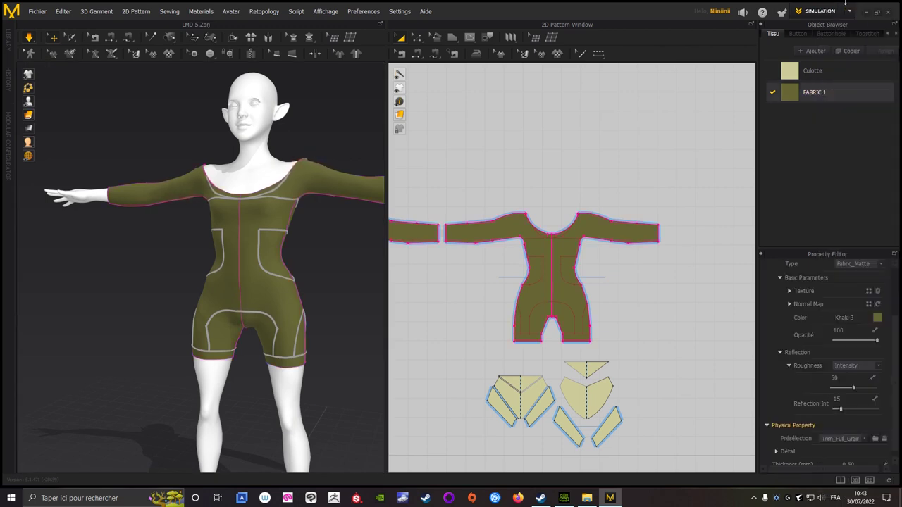
pyautogui.moveTo(134, 292)
pyautogui.mouseDown(button='right')
pyautogui.moveTo(106, 302)
pyautogui.moveTo(84, 288)
pyautogui.moveTo(127, 300)
pyautogui.moveTo(255, 305)
pyautogui.mouseUp(button='right')
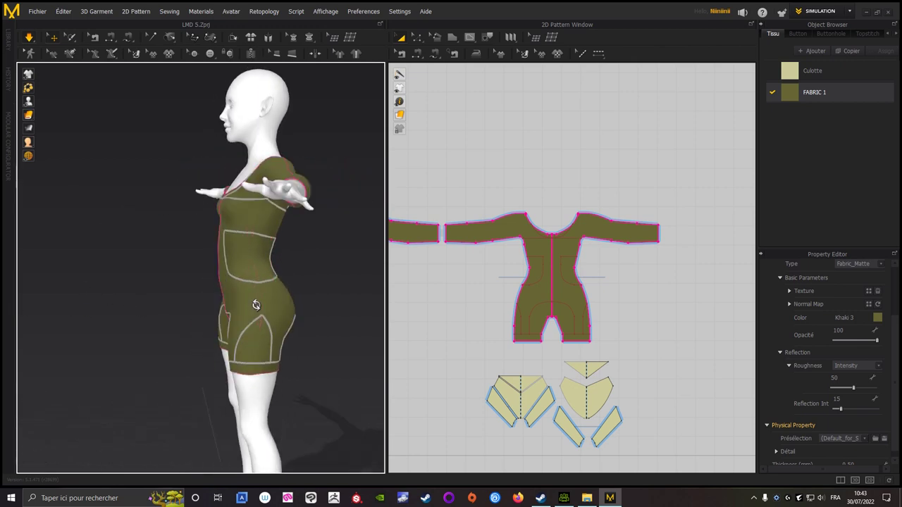
pyautogui.press('2')
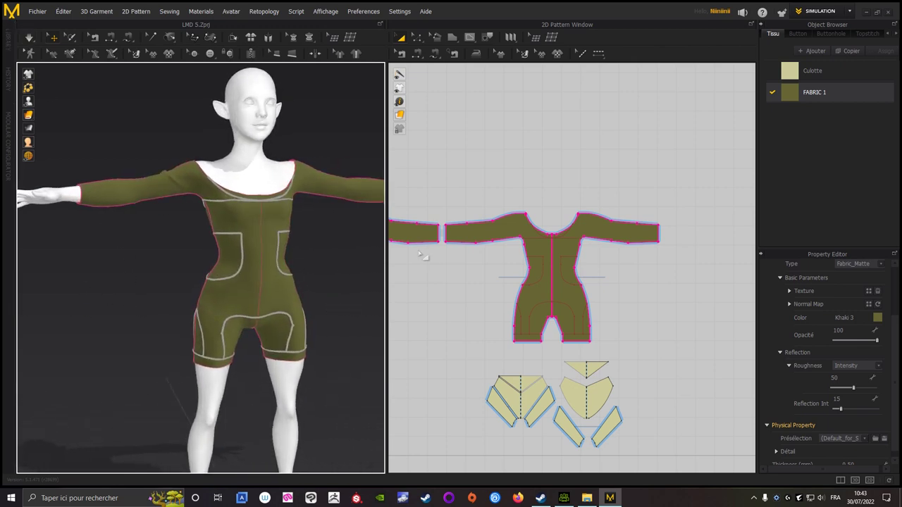
pyautogui.scroll(-2, 410, 258)
pyautogui.moveTo(411, 258); pyautogui.dragTo(464, 92, button='right')
pyautogui.click(36, 11)
pyautogui.click(42, 62)
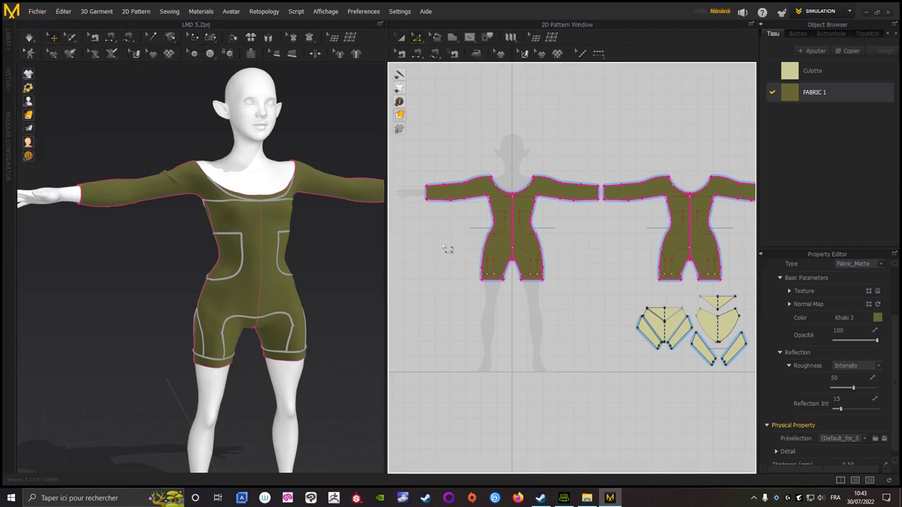
# - Cut & Sew the leg bands off the shorts along the line above them
pyautogui.scroll(5, 442, 247)
pyautogui.scroll(-2, 532, 217)
pyautogui.click(568, 202)
pyautogui.rightClick(567, 200)
pyautogui.click(590, 318)
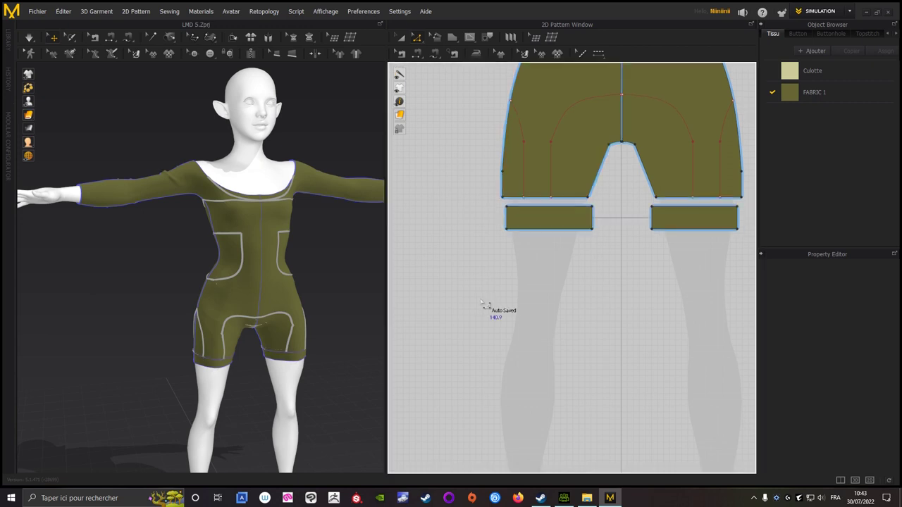
# - Draw a curved line across the shorts' upper legs and Cut & Sew along it
pyautogui.moveTo(473, 202); pyautogui.dragTo(446, 262, button='middle')
pyautogui.scroll(1, 517, 226)
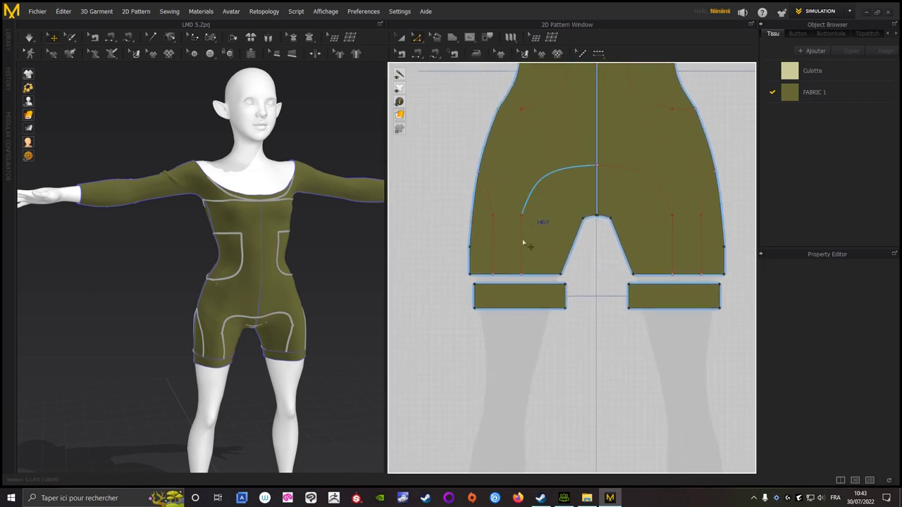
pyautogui.click(530, 213)
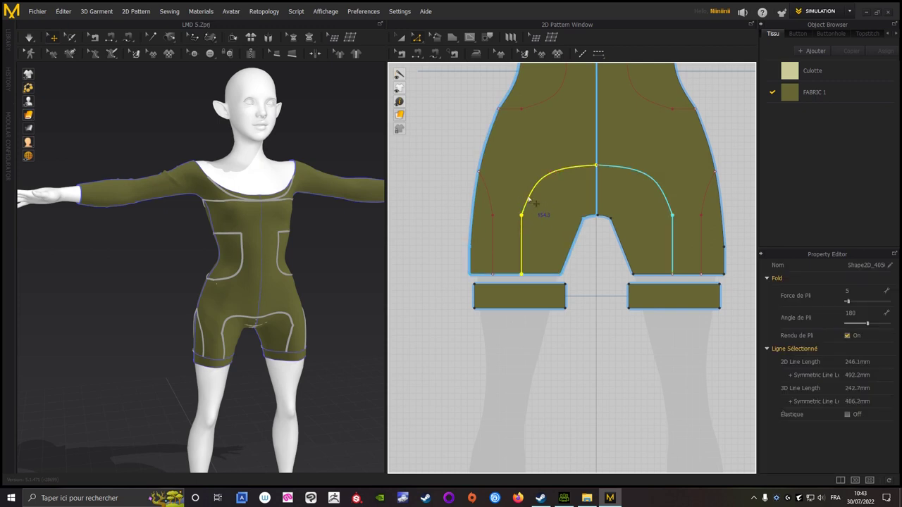
pyautogui.rightClick(529, 199)
pyautogui.click(489, 310)
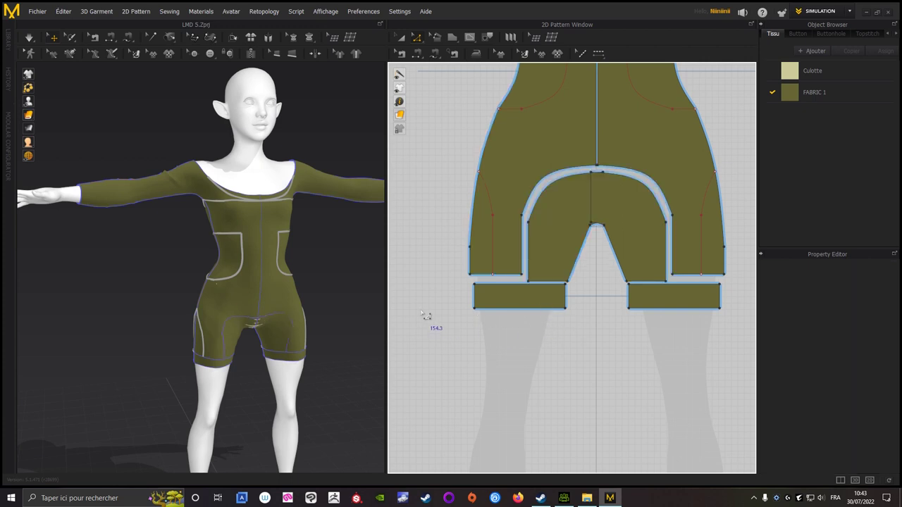
# - Cut & Sew the shorts along the short line on their side
pyautogui.moveTo(421, 264); pyautogui.dragTo(437, 251, button='middle')
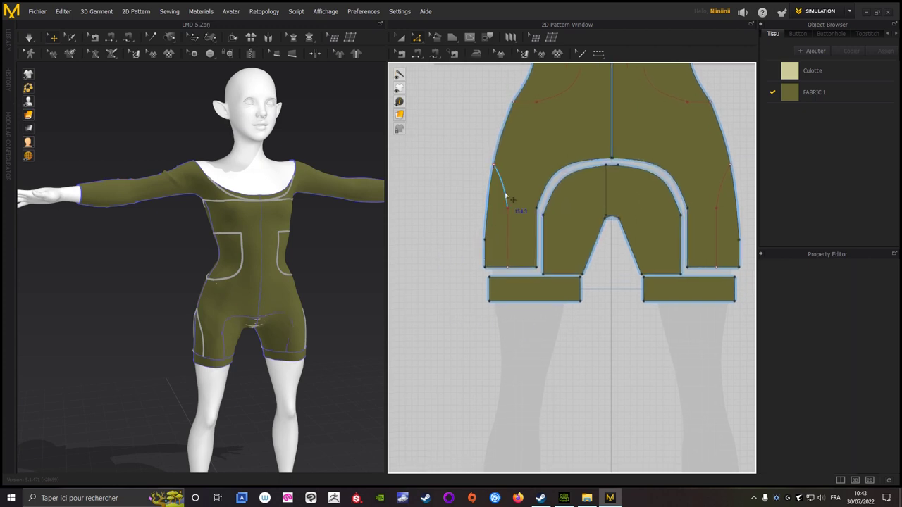
pyautogui.click(506, 204)
pyautogui.rightClick(505, 193)
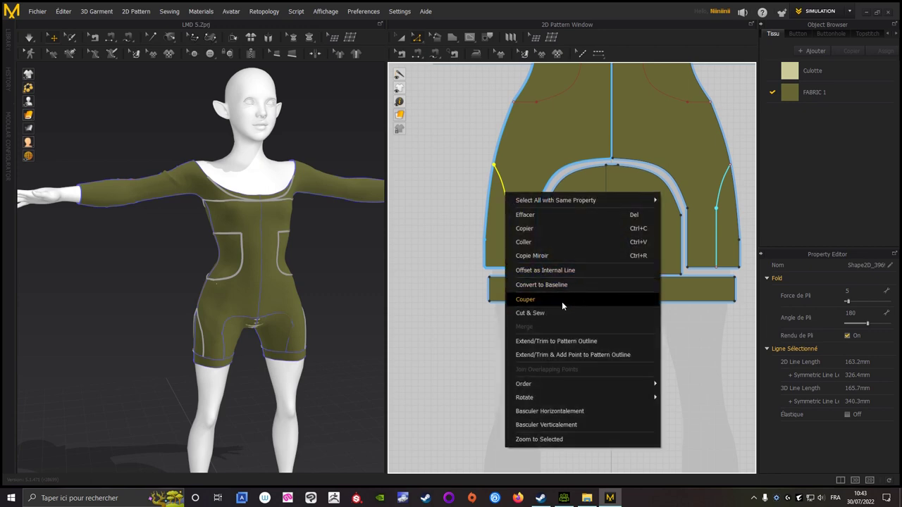
pyautogui.click(544, 315)
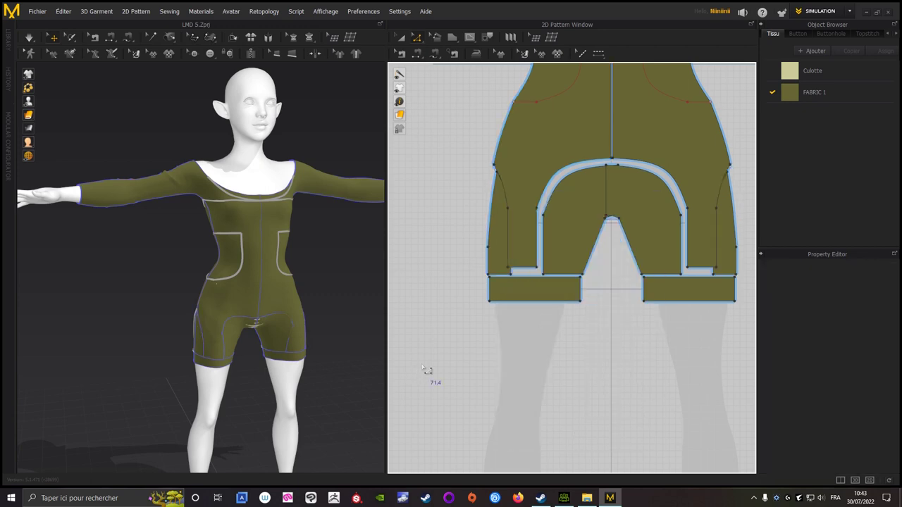
# - With Transform Pattern, select the arch and side sliver pieces and drag them below the shorts
pyautogui.click(400, 37)
pyautogui.scroll(-2, 439, 190)
pyautogui.click(444, 182)
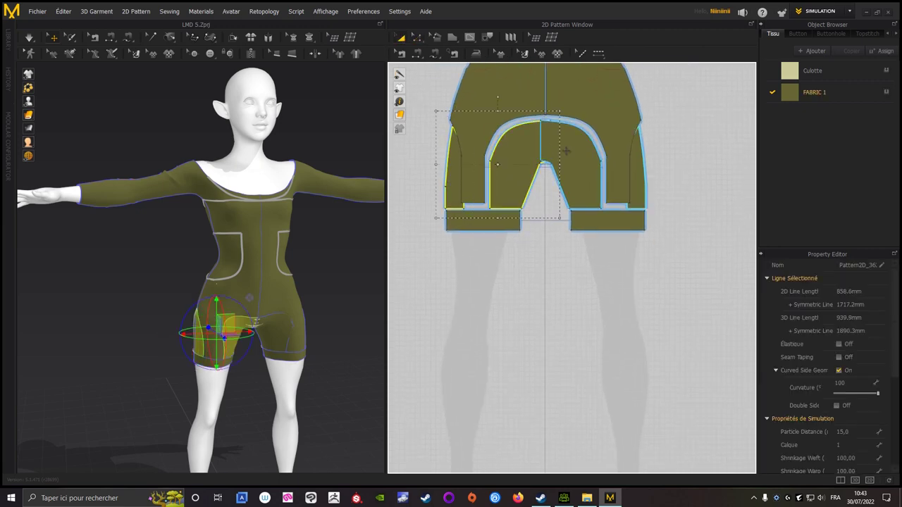
pyautogui.keyDown('shift'); pyautogui.click(477, 218); pyautogui.keyUp('shift')
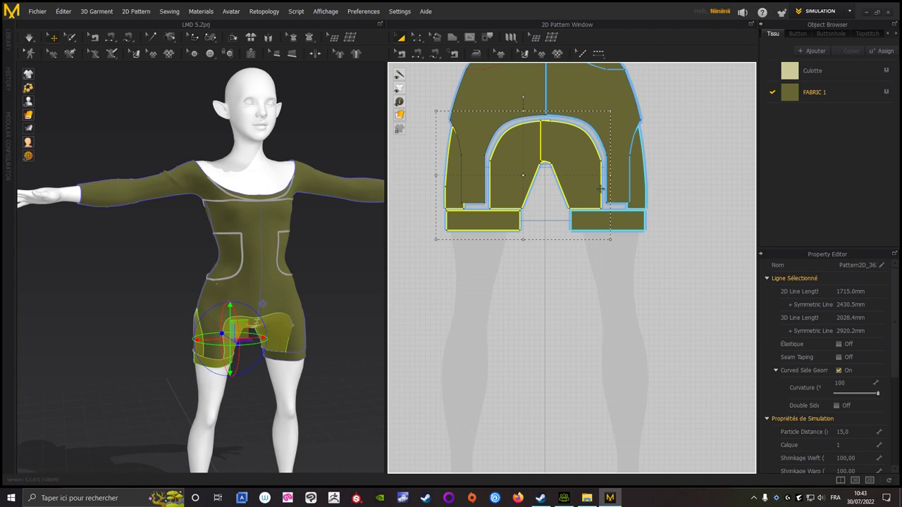
pyautogui.click(514, 299)
pyautogui.click(559, 156)
pyautogui.doubleClick(559, 156)
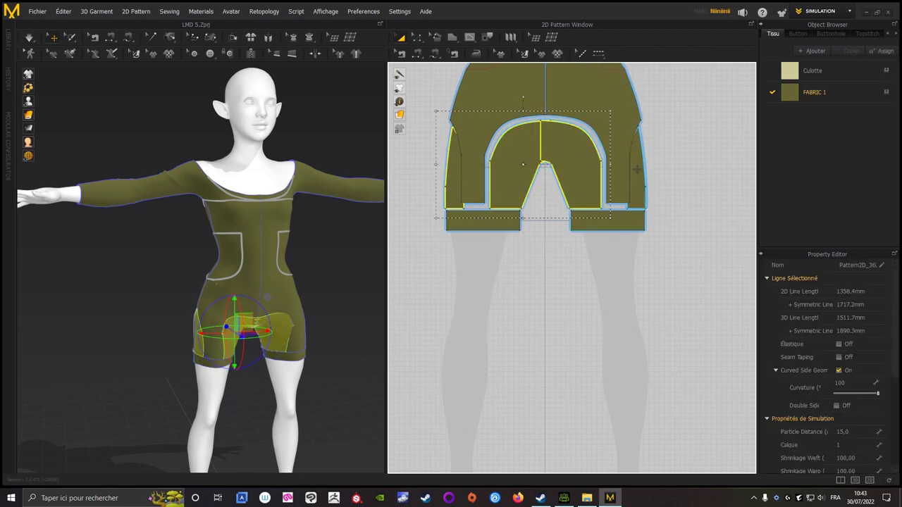
pyautogui.moveTo(546, 146); pyautogui.dragTo(546, 329)
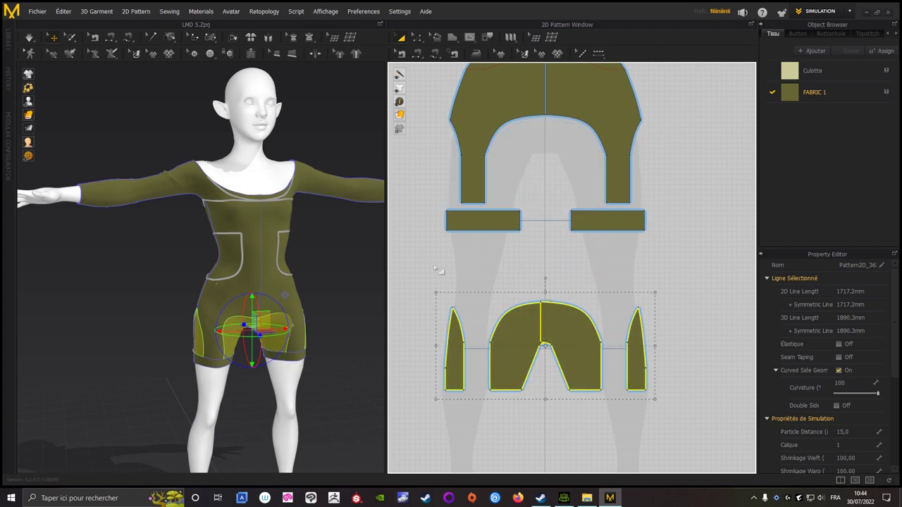
pyautogui.scroll(-3, 584, 261)
pyautogui.scroll(3, 475, 316)
pyautogui.scroll(-3, 577, 288)
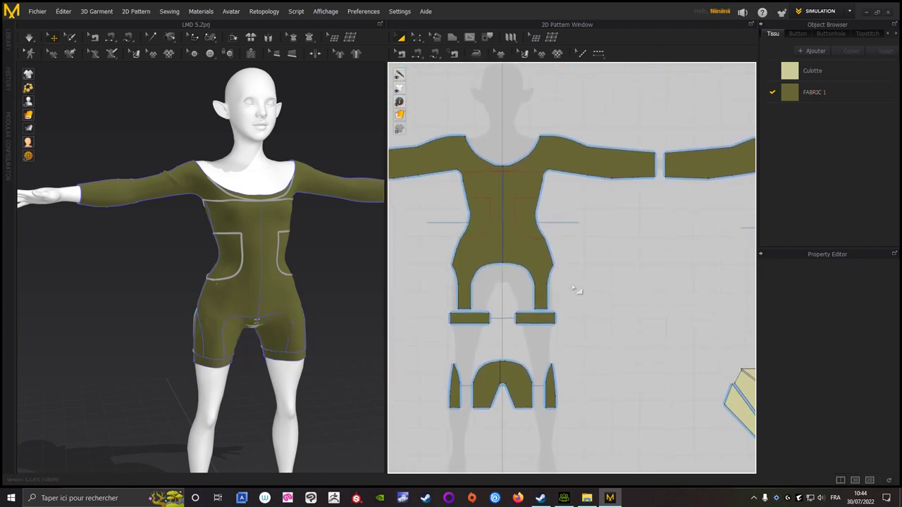
# - Cut the right hip pocket out of the romper front along its pocket line
pyautogui.scroll(3, 673, 340)
pyautogui.click(416, 37)
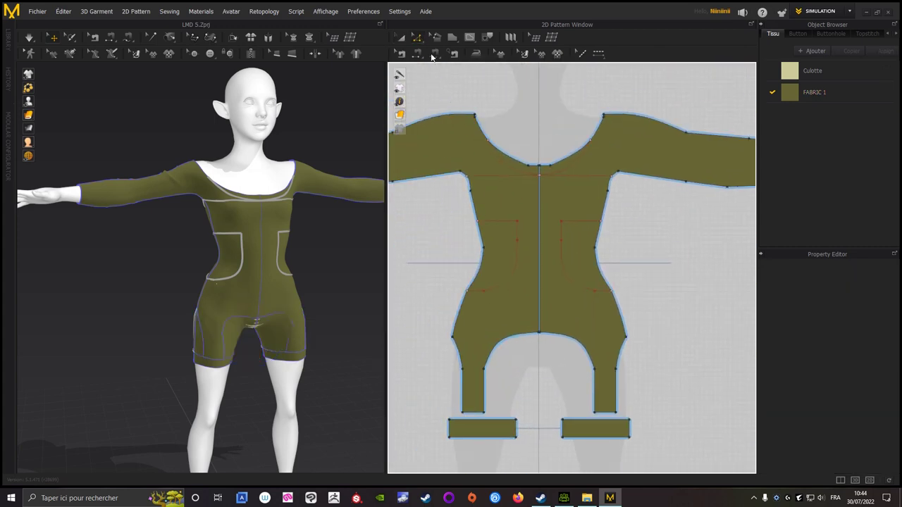
pyautogui.click(576, 225)
pyautogui.rightClick(576, 226)
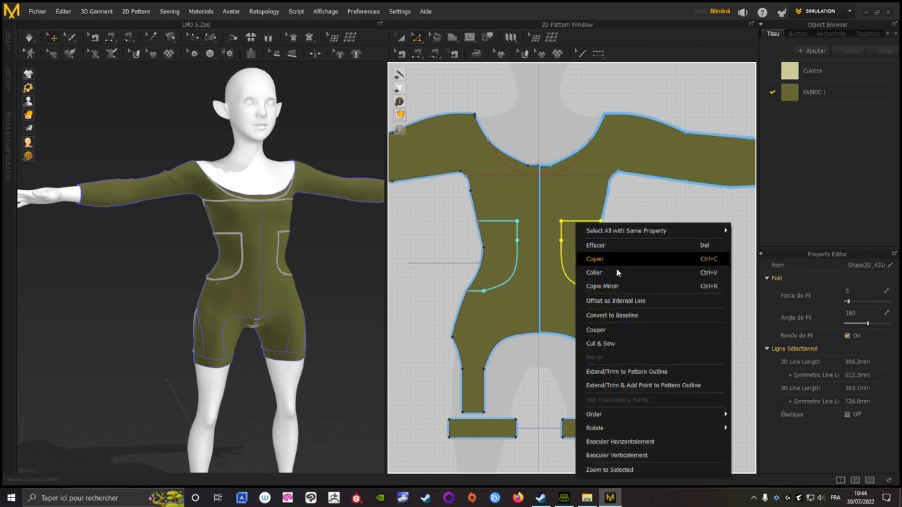
pyautogui.click(606, 347)
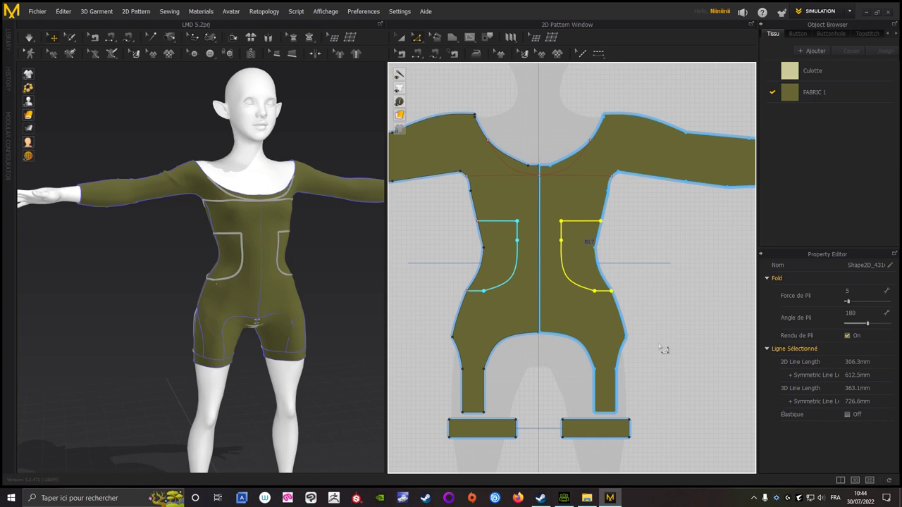
# - Move both cut-out hip pockets below the shorts pieces
pyautogui.click(400, 36)
pyautogui.click(582, 246)
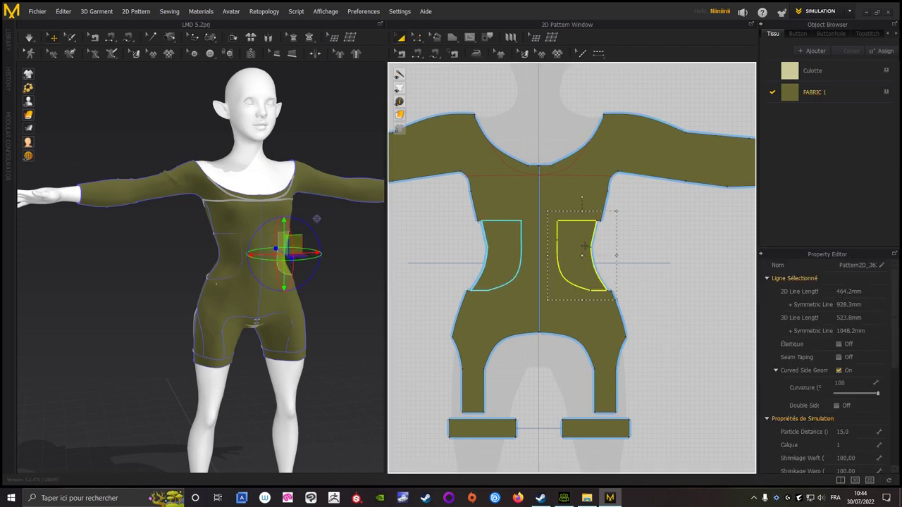
pyautogui.keyDown('shift'); pyautogui.click(489, 254); pyautogui.keyUp('shift')
pyautogui.scroll(-3, 513, 198)
pyautogui.moveTo(519, 185); pyautogui.dragTo(524, 396)
pyautogui.click(489, 208)
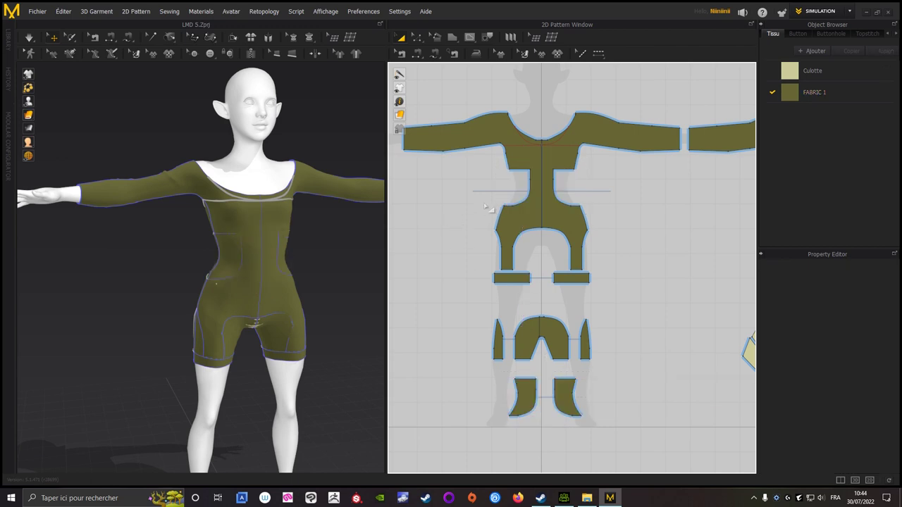
pyautogui.scroll(5, 486, 208)
pyautogui.moveTo(641, 267); pyautogui.dragTo(679, 322, button='middle')
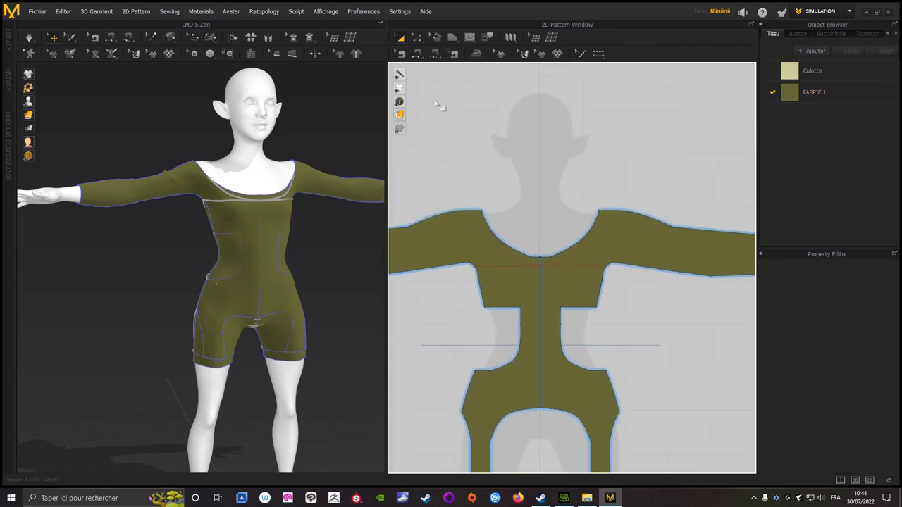
pyautogui.scroll(3, 458, 126)
pyautogui.scroll(-1, 493, 127)
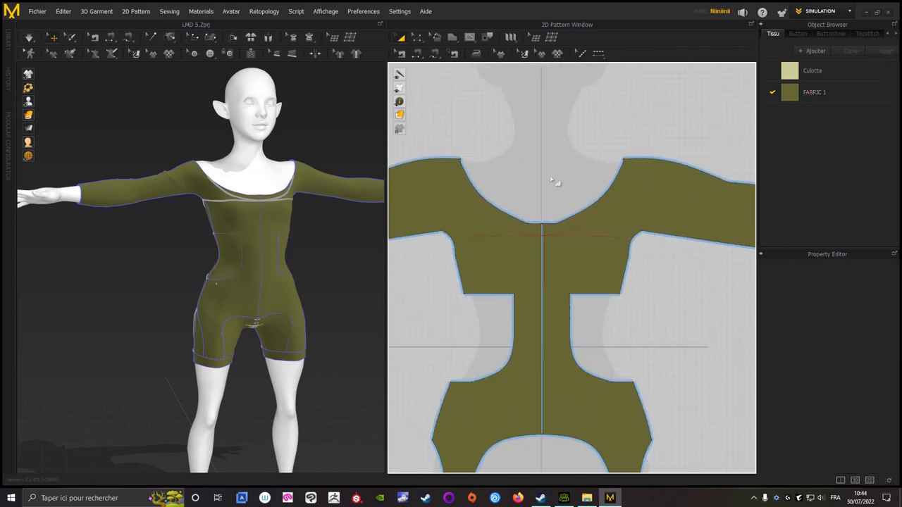
pyautogui.moveTo(552, 180); pyautogui.dragTo(508, 155, button='middle')
pyautogui.scroll(-1, 513, 205)
pyautogui.moveTo(642, 288); pyautogui.dragTo(746, 313, button='middle')
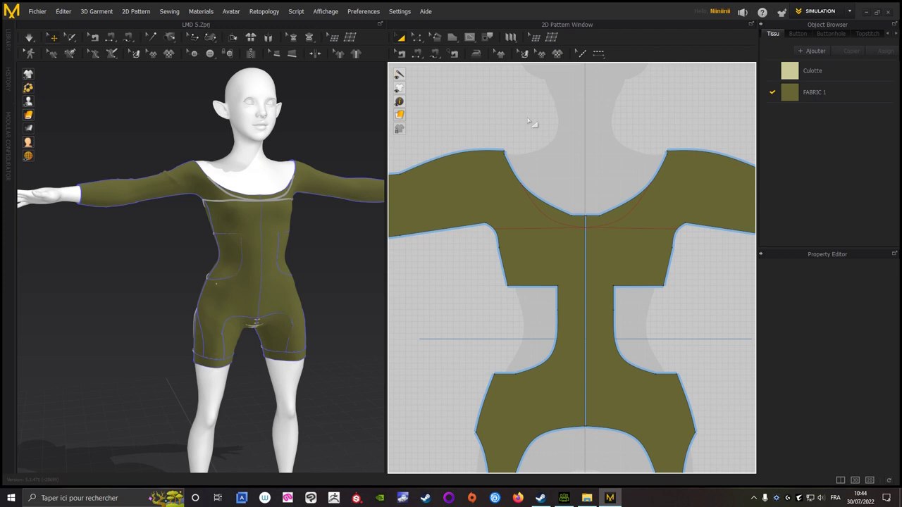
pyautogui.click(417, 36)
pyautogui.click(634, 230)
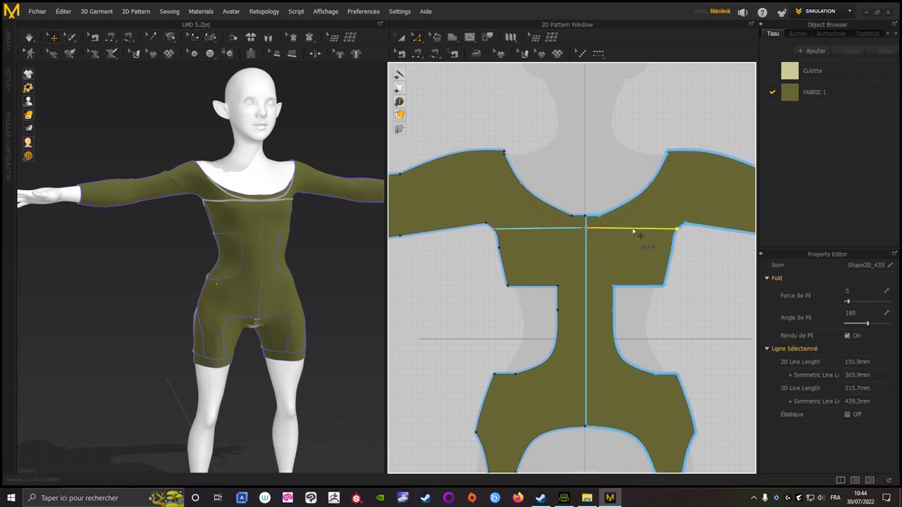
pyautogui.click(618, 224)
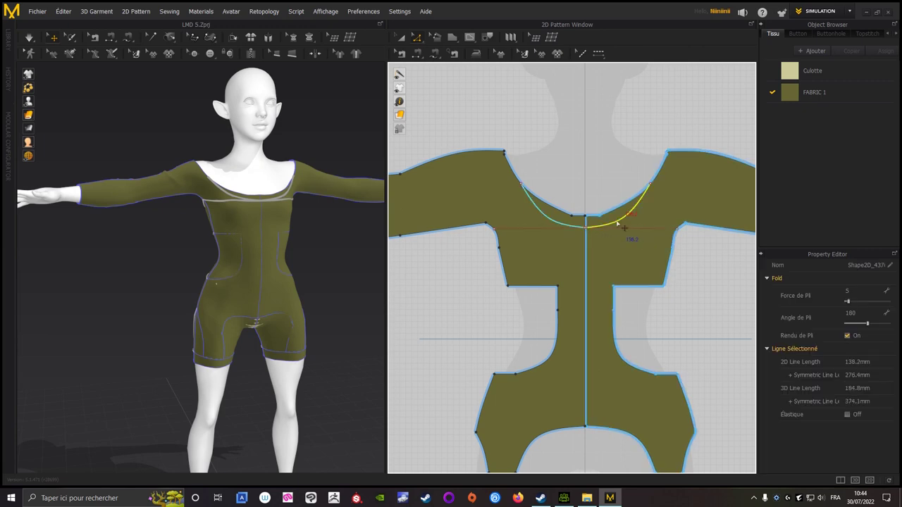
pyautogui.rightClick(618, 224)
pyautogui.click(635, 341)
pyautogui.click(458, 281)
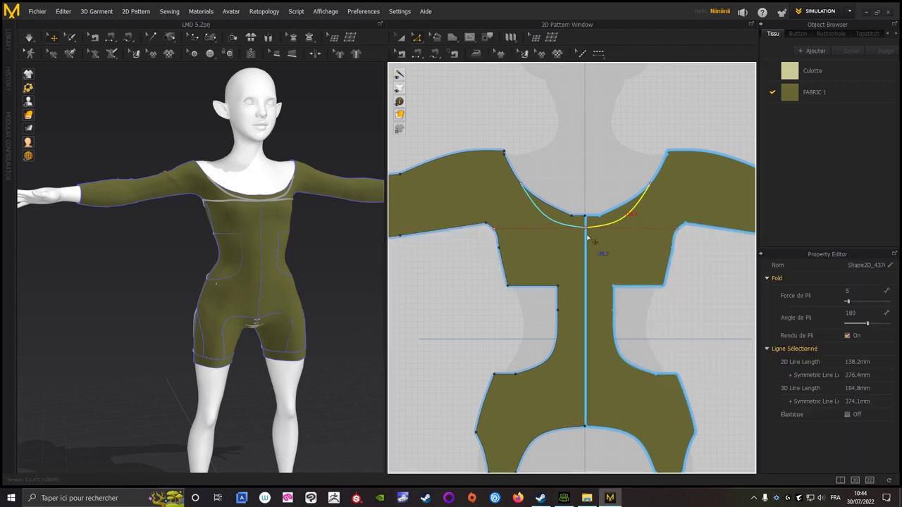
pyautogui.scroll(5, 588, 235)
pyautogui.scroll(-3, 588, 236)
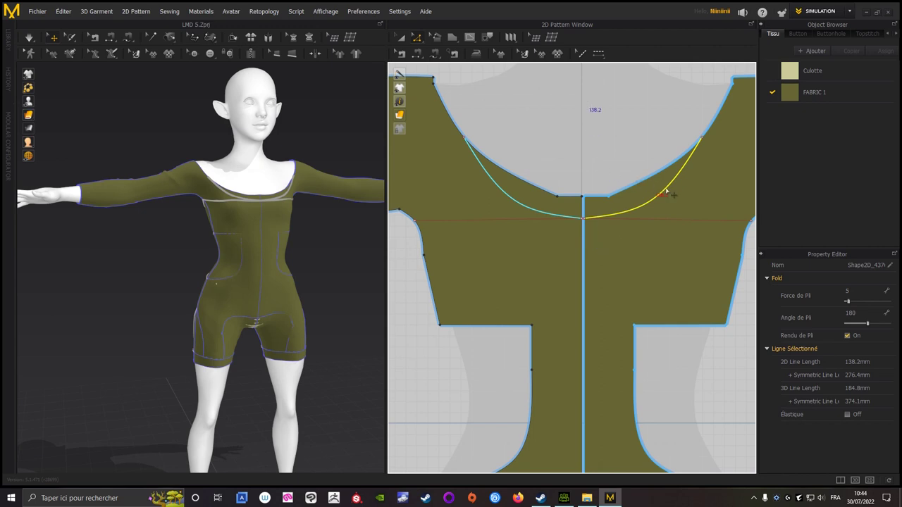
pyautogui.click(513, 200)
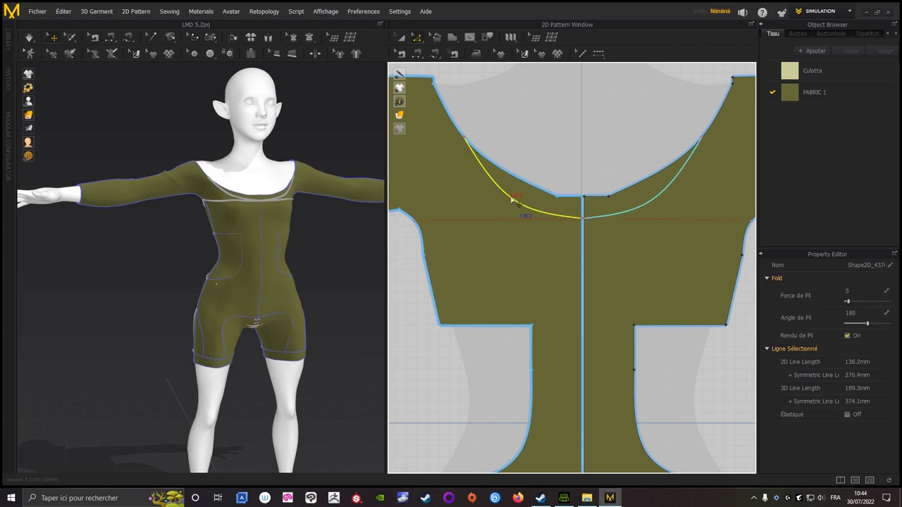
pyautogui.click(589, 123)
pyautogui.scroll(-2, 585, 138)
pyautogui.scroll(-2, 585, 149)
pyautogui.scroll(-3, 588, 151)
pyautogui.scroll(2, 493, 226)
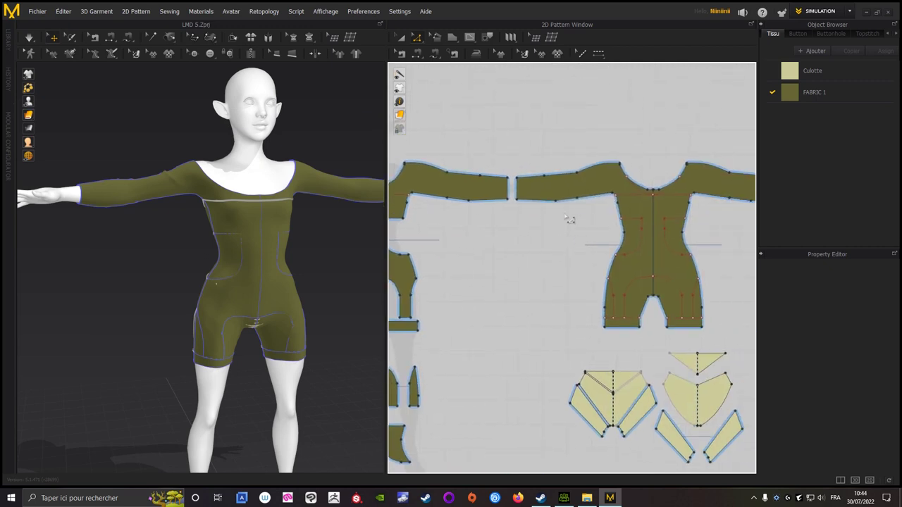
pyautogui.scroll(4, 564, 218)
pyautogui.click(517, 227)
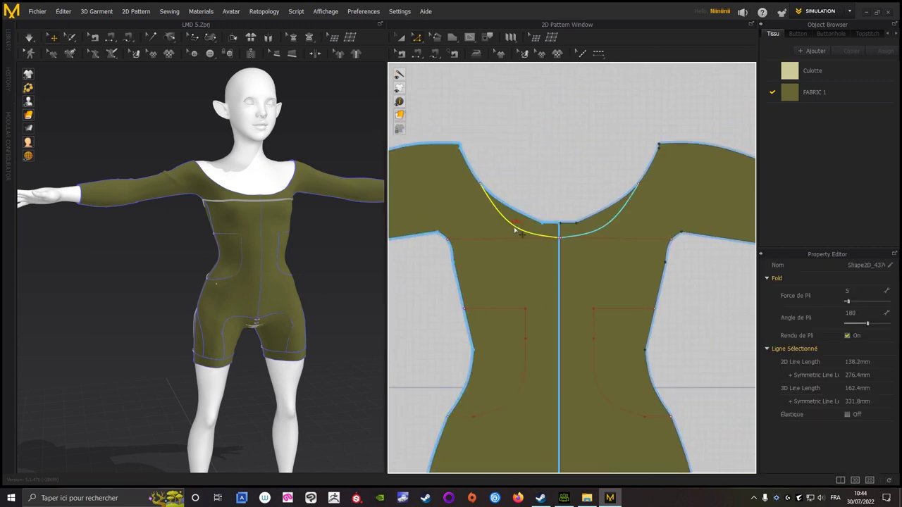
pyautogui.click(426, 328)
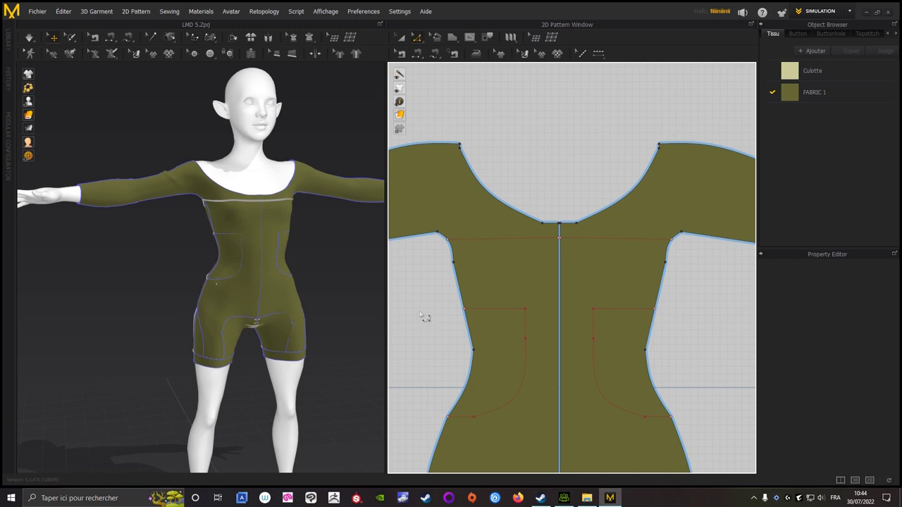
pyautogui.moveTo(426, 328); pyautogui.dragTo(538, 204, button='middle')
pyautogui.scroll(-2, 536, 206)
pyautogui.scroll(2, 620, 222)
pyautogui.scroll(-2, 620, 223)
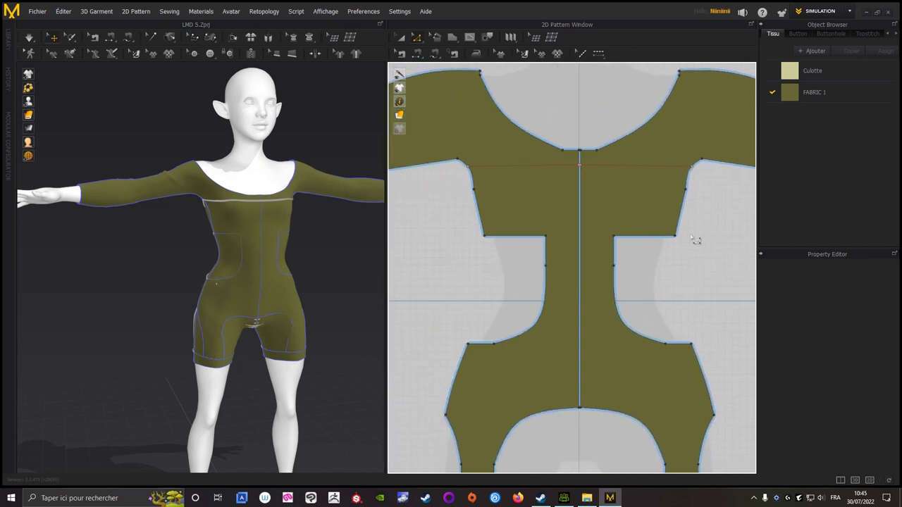
pyautogui.scroll(1, 636, 276)
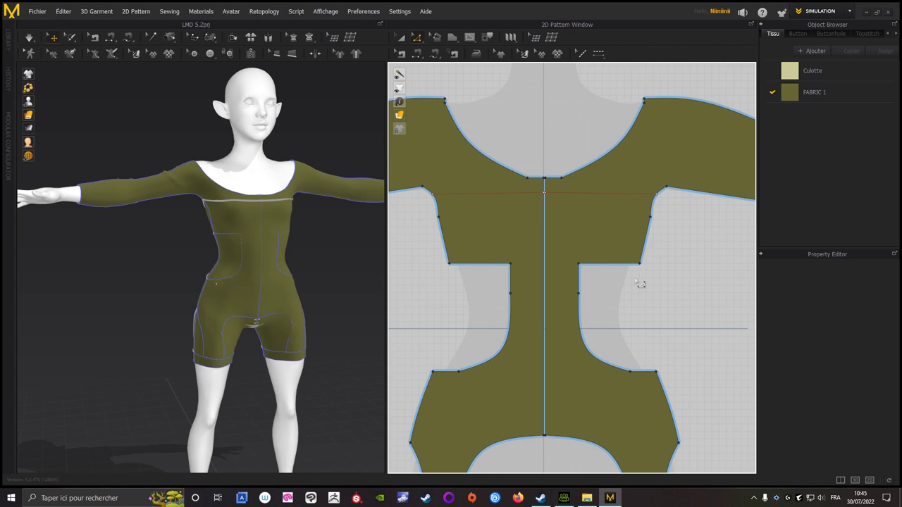
pyautogui.scroll(-2, 639, 283)
pyautogui.scroll(-2, 656, 298)
pyautogui.scroll(-1, 599, 303)
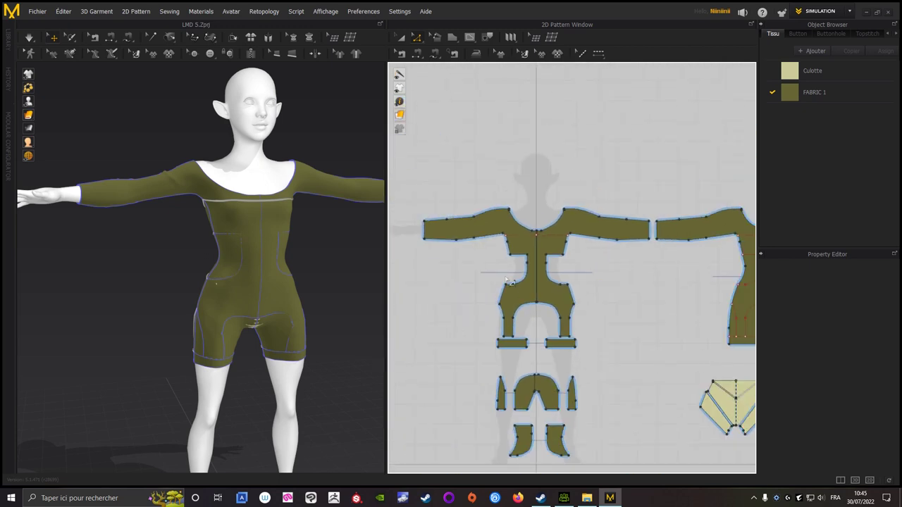
# - Shift the pale yellow Culotte underwear pieces down and left, clear of the romper patterns
pyautogui.scroll(-1, 649, 299)
pyautogui.moveTo(550, 244)
pyautogui.mouseDown(button='right')
pyautogui.moveTo(546, 209)
pyautogui.moveTo(423, 85)
pyautogui.mouseUp(button='right')
pyautogui.press('a')
pyautogui.moveTo(617, 279); pyautogui.dragTo(479, 356)
pyautogui.scroll(-1, 596, 272)
pyautogui.moveTo(596, 272)
pyautogui.mouseDown(button='right')
pyautogui.moveTo(610, 266)
pyautogui.moveTo(530, 288)
pyautogui.mouseUp(button='right')
pyautogui.moveTo(581, 257); pyautogui.dragTo(470, 379)
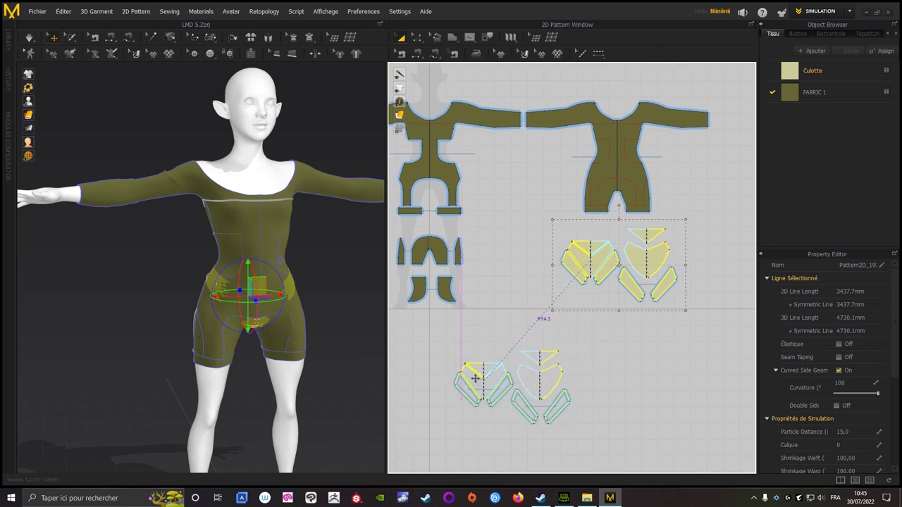
pyautogui.click(543, 248)
pyautogui.scroll(3, 569, 321)
pyautogui.moveTo(569, 321); pyautogui.dragTo(569, 409, button='right')
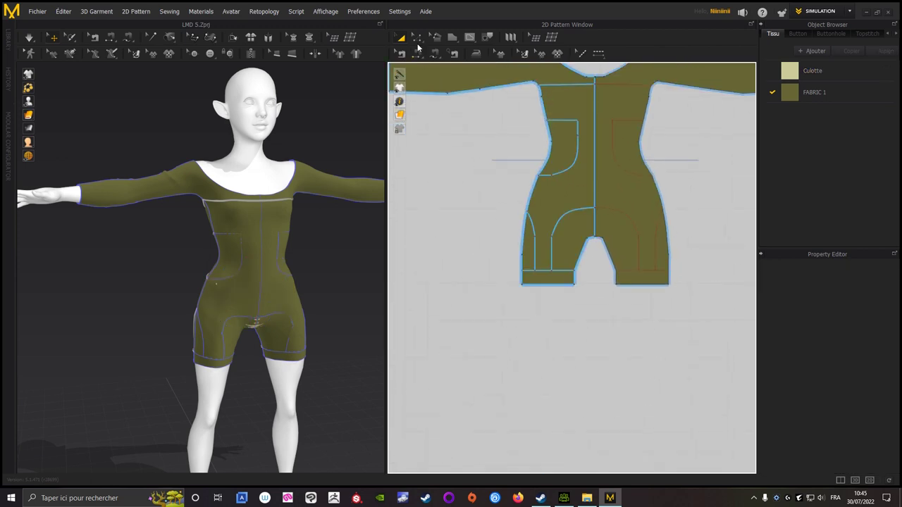
# - Cut & Sew along the leg hem, curved crotch and left side lines to separate them
pyautogui.moveTo(506, 258); pyautogui.dragTo(576, 243, button='right')
pyautogui.click(576, 243)
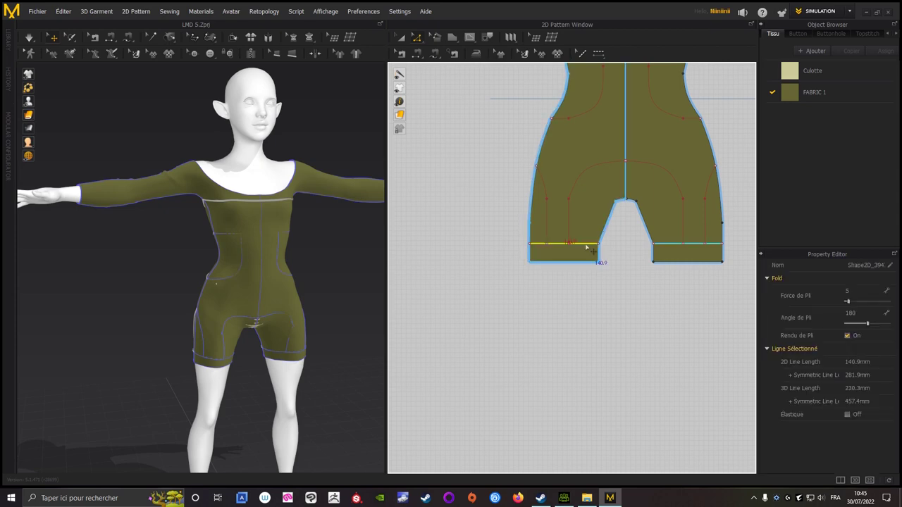
pyautogui.rightClick(584, 243)
pyautogui.click(609, 362)
pyautogui.click(583, 174)
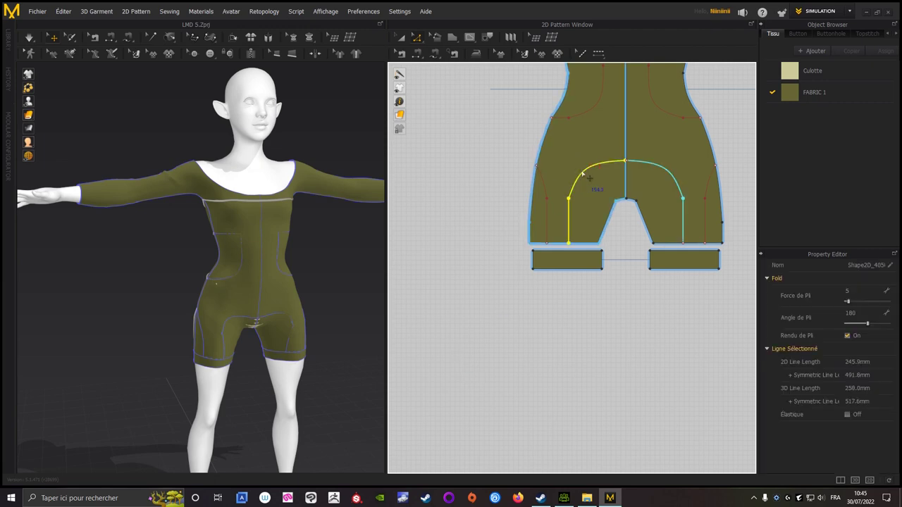
pyautogui.rightClick(583, 173)
pyautogui.click(608, 293)
pyautogui.rightClick(542, 182)
pyautogui.click(567, 303)
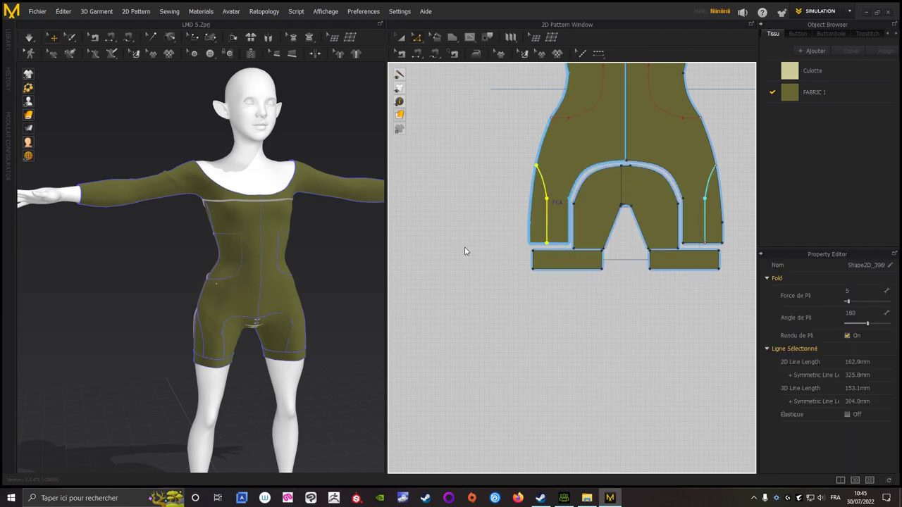
pyautogui.click(477, 188)
# - Paste a copy of the left strip, U-shaped crotch piece and right strip below the garment
pyautogui.press('a')
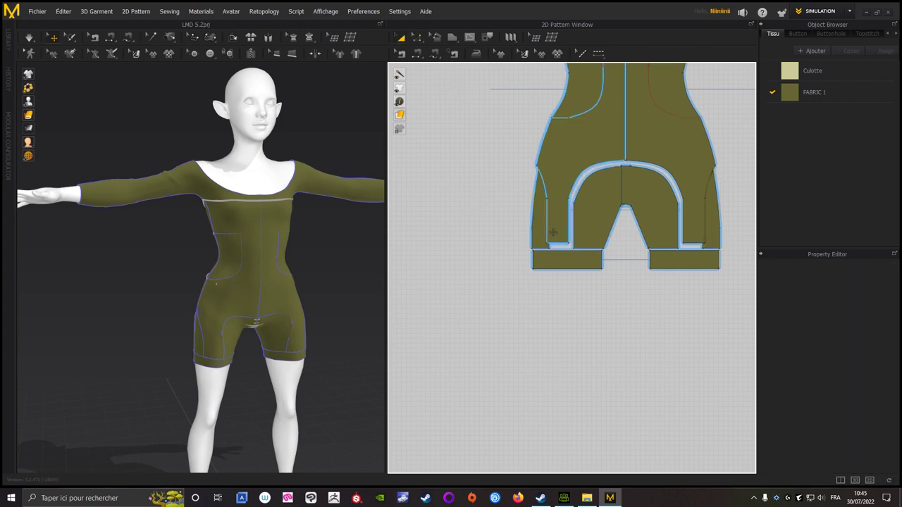
pyautogui.click(539, 209)
pyautogui.keyDown('shift'); pyautogui.click(587, 213); pyautogui.keyUp('shift')
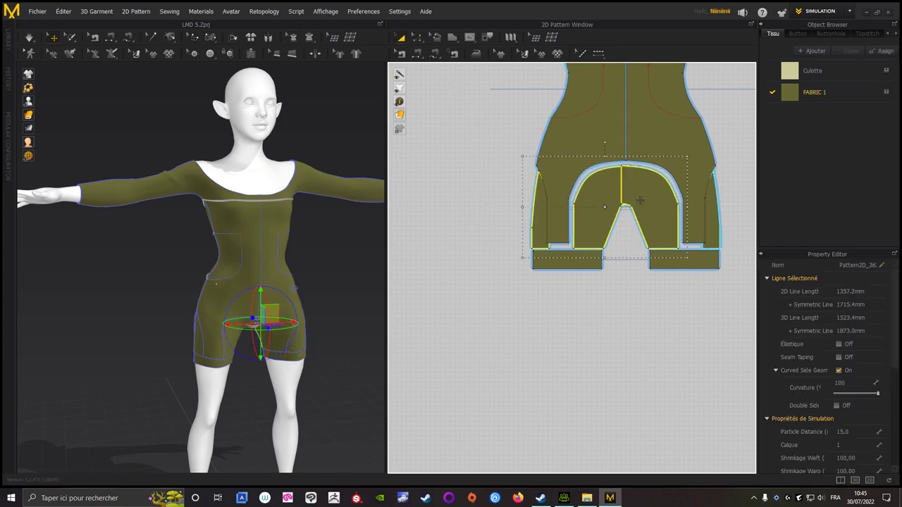
pyautogui.keyDown('shift'); pyautogui.click(707, 212); pyautogui.keyUp('shift')
pyautogui.scroll(-3, 627, 366)
pyautogui.scroll(-2, 594, 296)
pyautogui.hotkey('ctrl', 'c')
pyautogui.hotkey('ctrl', 'v')
pyautogui.click(571, 295)
pyautogui.click(507, 223)
pyautogui.scroll(3, 473, 401)
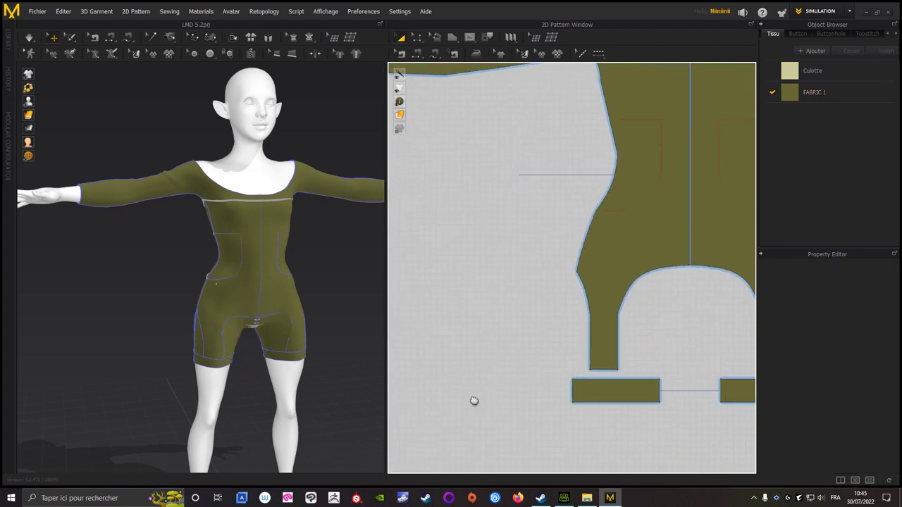
# - Cut & Sew along the pocket lines to separate both hip pockets from the pattern
pyautogui.scroll(2, 460, 334)
pyautogui.click(417, 37)
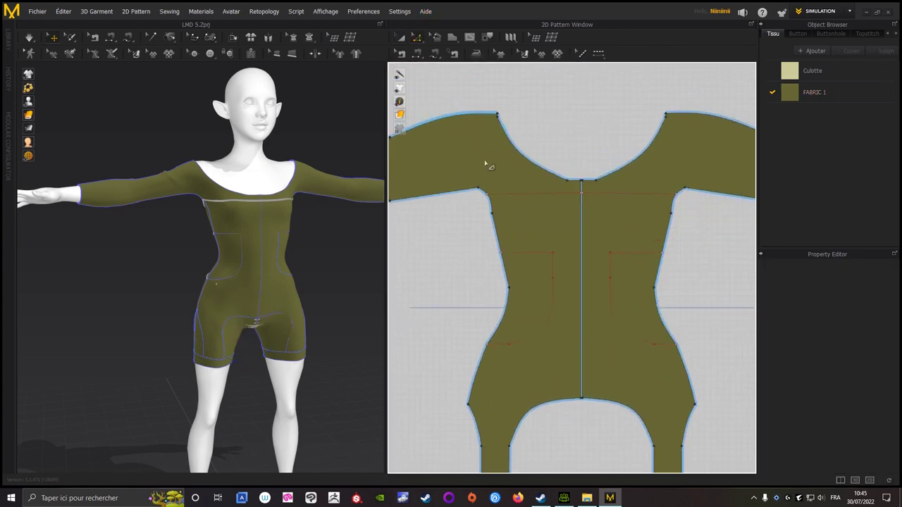
pyautogui.click(552, 272)
pyautogui.rightClick(552, 271)
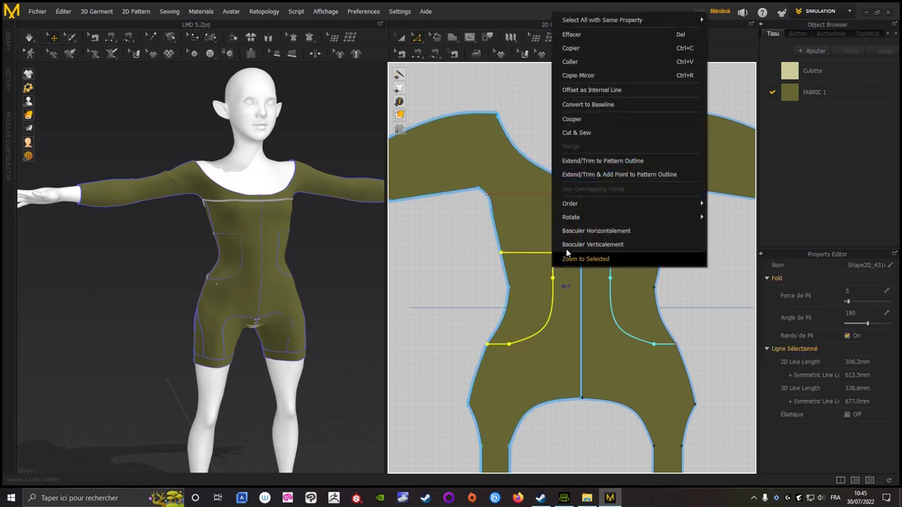
pyautogui.click(569, 138)
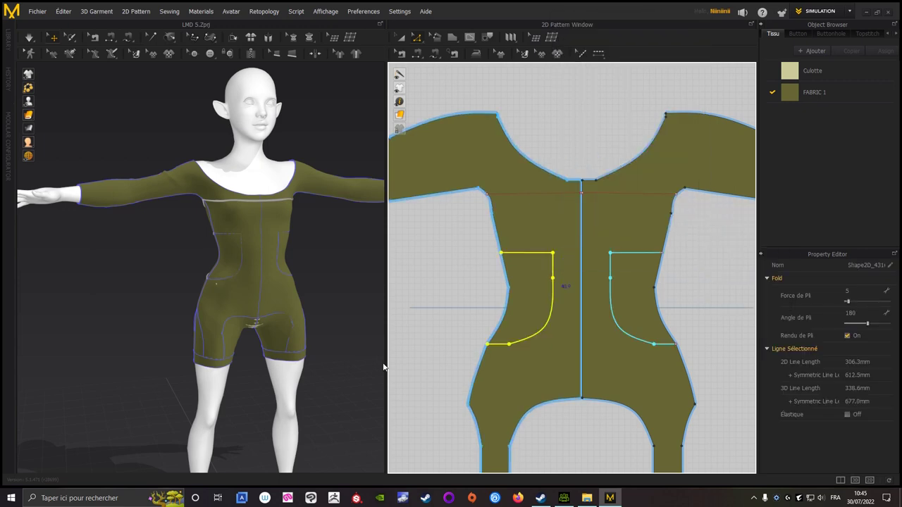
pyautogui.click(456, 298)
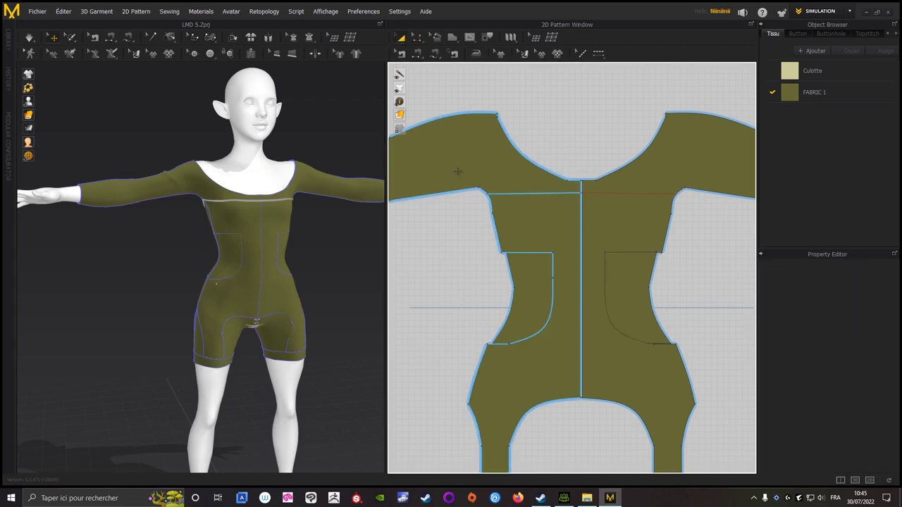
# - Place the cut-out pocket pieces below the pattern with the shorts pieces
pyautogui.click(612, 330)
pyautogui.scroll(-3, 608, 325)
pyautogui.scroll(-2, 608, 325)
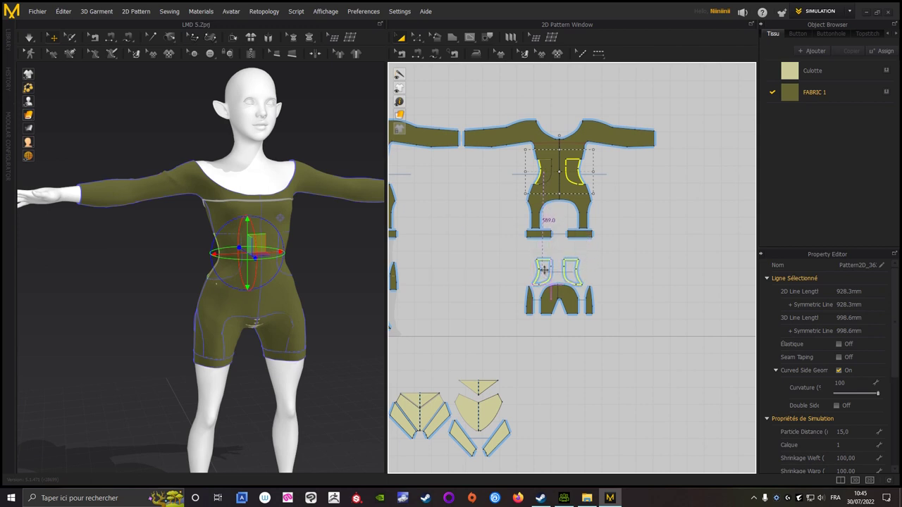
pyautogui.click(470, 282)
pyautogui.scroll(-1, 566, 292)
pyautogui.moveTo(566, 291); pyautogui.dragTo(541, 334, button='middle')
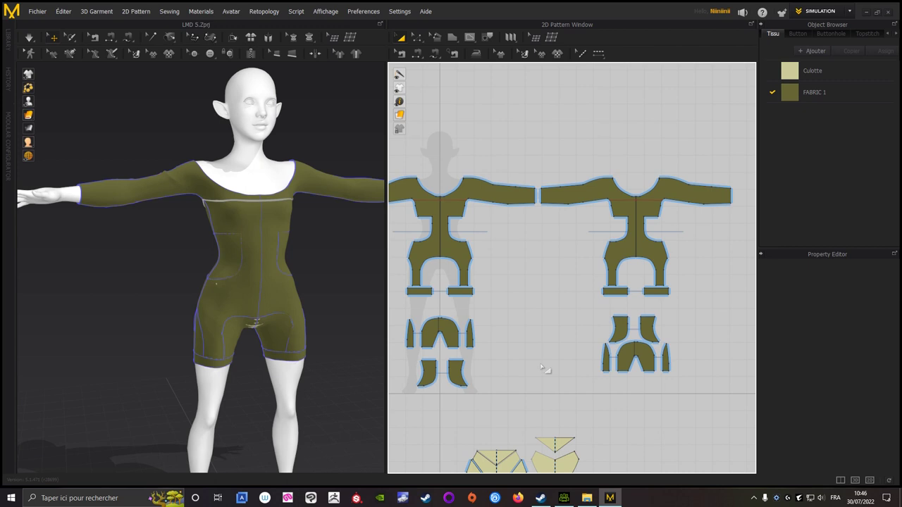
# - Hide all the separated cut-out pieces from the 3D garment
pyautogui.moveTo(536, 308)
pyautogui.mouseDown(button='middle')
pyautogui.moveTo(516, 288)
pyautogui.moveTo(556, 306)
pyautogui.moveTo(580, 268)
pyautogui.mouseUp(button='middle')
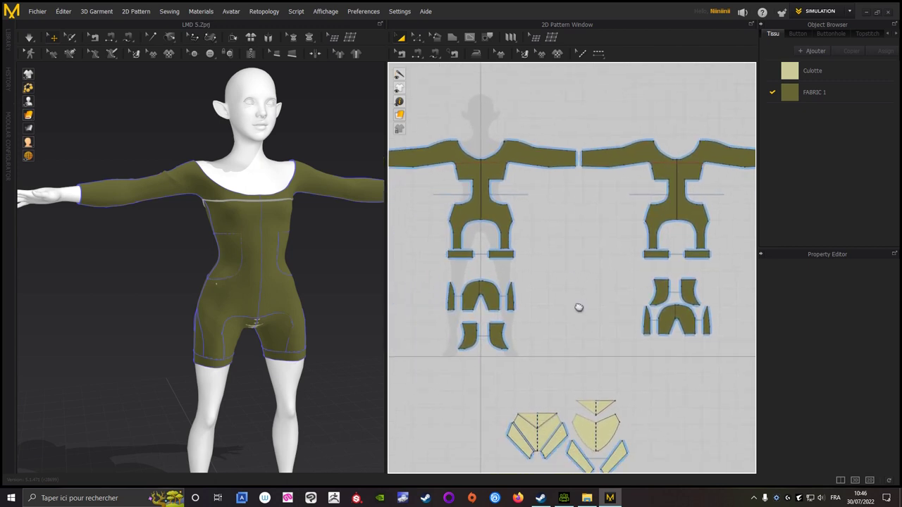
pyautogui.moveTo(577, 310); pyautogui.dragTo(580, 292, button='middle')
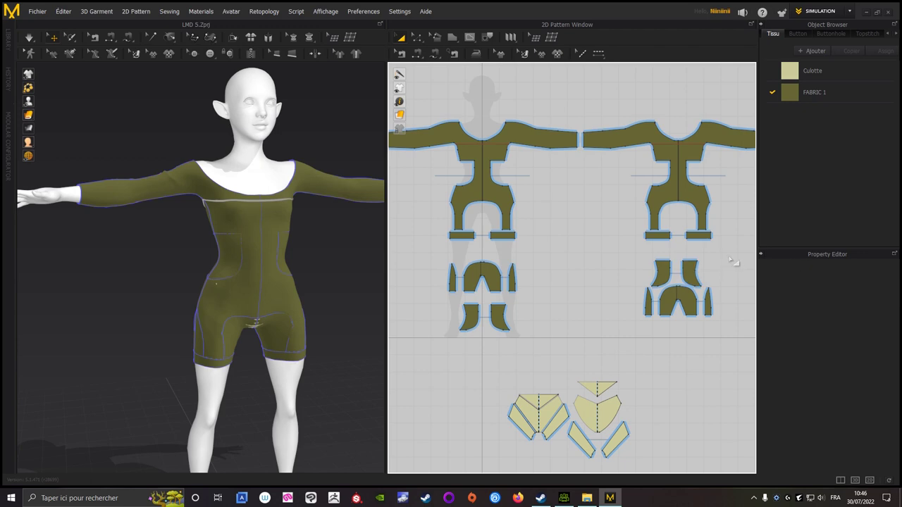
pyautogui.moveTo(415, 372); pyautogui.dragTo(415, 372)
pyautogui.rightClick(488, 274)
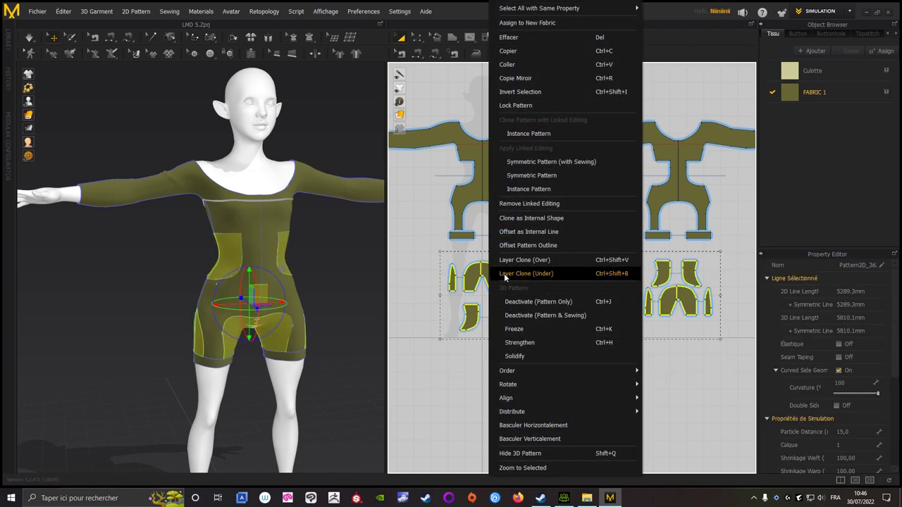
pyautogui.click(501, 456)
pyautogui.click(352, 272)
# - Re-simulate the romper and inspect the side and leg cut-outs from back and front
pyautogui.moveTo(352, 272); pyautogui.dragTo(117, 260, button='right')
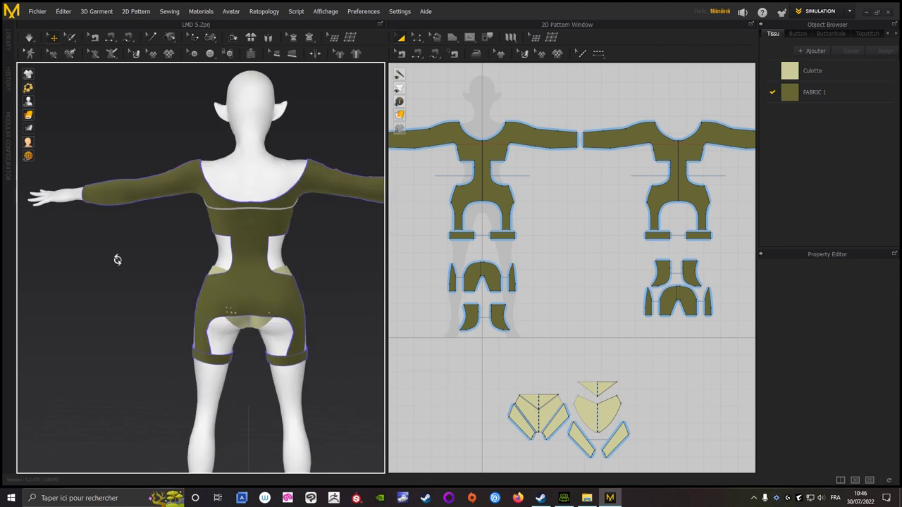
pyautogui.click(28, 37)
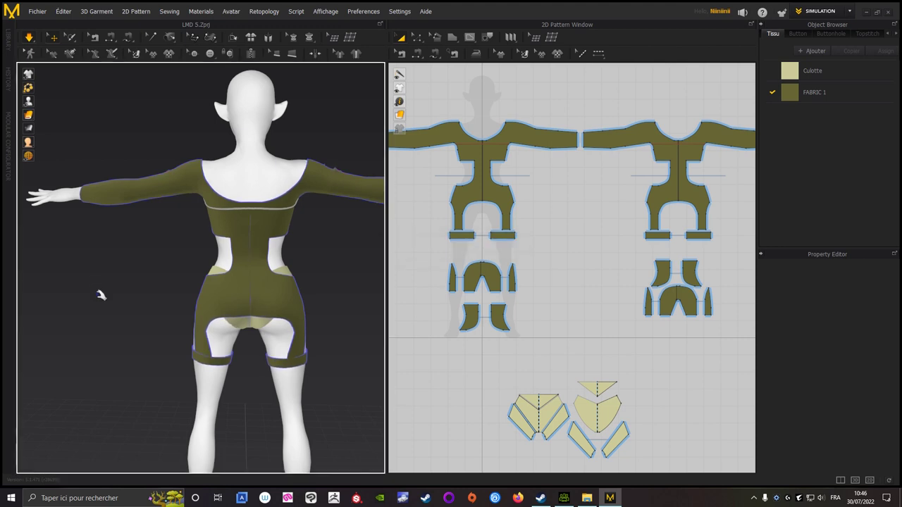
pyautogui.moveTo(91, 324)
pyautogui.mouseDown(button='right')
pyautogui.moveTo(312, 316)
pyautogui.moveTo(169, 322)
pyautogui.moveTo(314, 322)
pyautogui.moveTo(293, 316)
pyautogui.moveTo(278, 322)
pyautogui.moveTo(318, 326)
pyautogui.moveTo(123, 294)
pyautogui.moveTo(242, 302)
pyautogui.moveTo(316, 294)
pyautogui.moveTo(145, 257)
pyautogui.moveTo(83, 279)
pyautogui.moveTo(90, 296)
pyautogui.mouseUp(button='right')
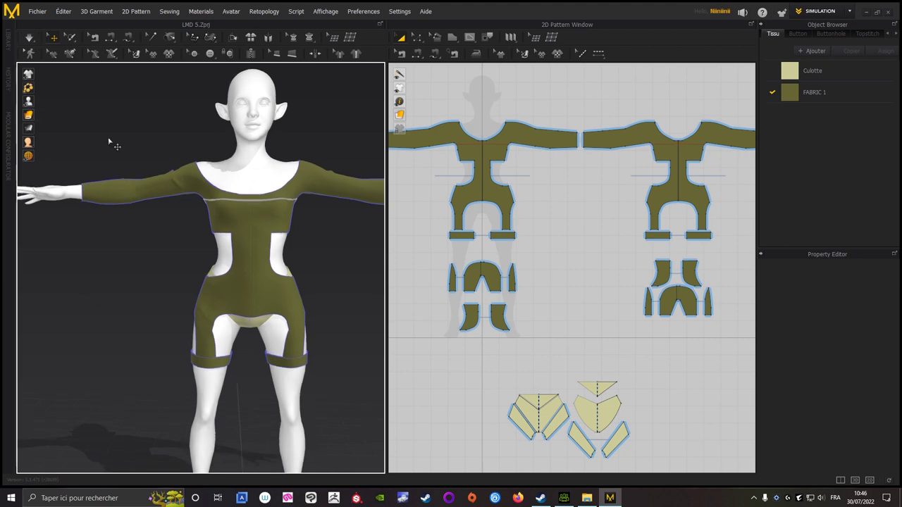
pyautogui.scroll(2, 339, 244)
pyautogui.scroll(-1, 331, 248)
pyautogui.scroll(2, 621, 168)
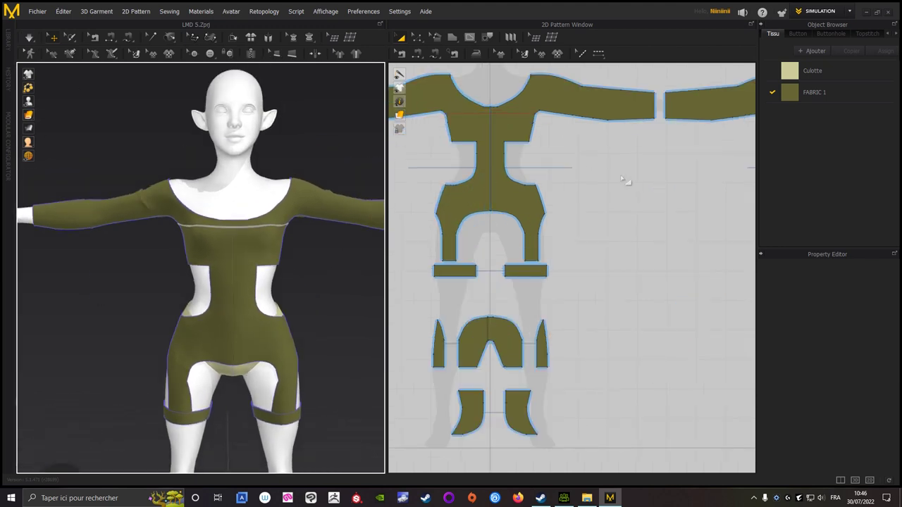
pyautogui.scroll(3, 619, 167)
pyautogui.moveTo(648, 270); pyautogui.dragTo(681, 316, button='right')
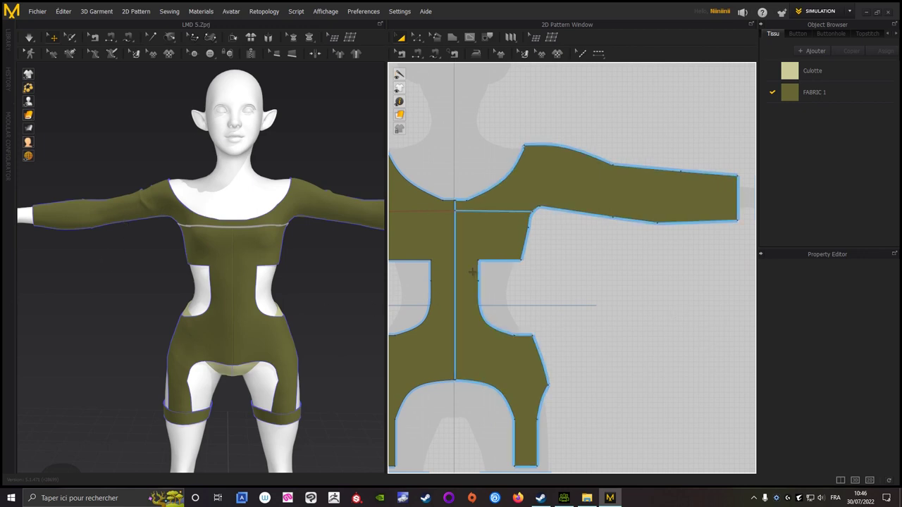
pyautogui.scroll(-2, 683, 353)
pyautogui.scroll(-1, 608, 360)
pyautogui.scroll(2, 611, 360)
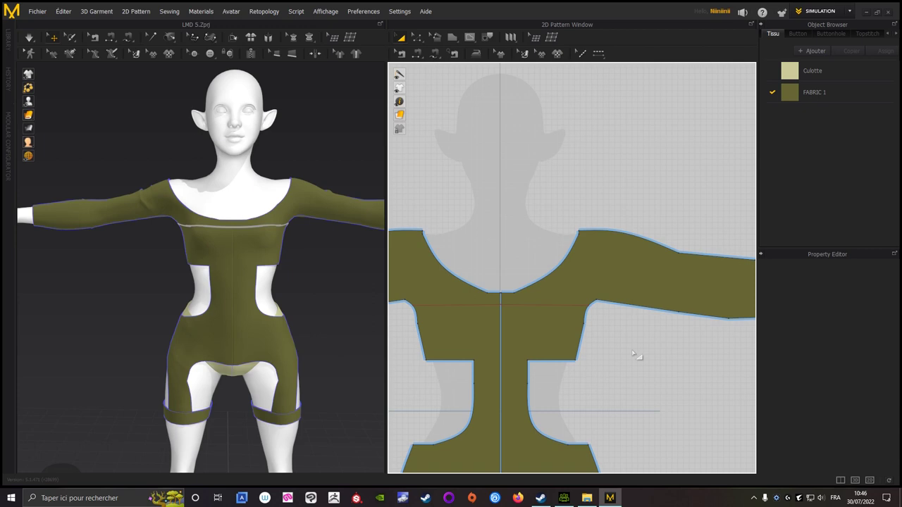
pyautogui.moveTo(487, 242)
pyautogui.mouseDown(button='right')
pyautogui.moveTo(544, 151)
pyautogui.moveTo(516, 138)
pyautogui.mouseUp(button='right')
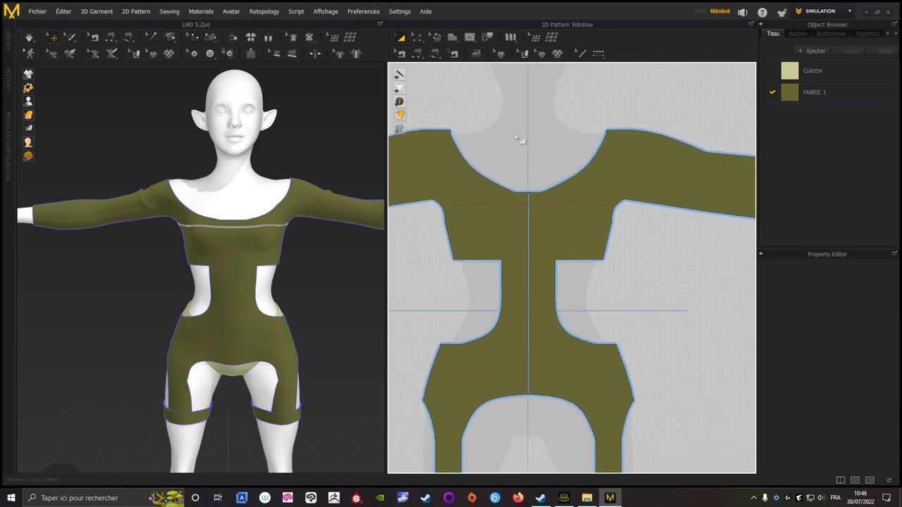
pyautogui.click(417, 38)
pyautogui.scroll(2, 529, 125)
pyautogui.moveTo(550, 177)
pyautogui.mouseDown(button='right')
pyautogui.moveTo(534, 129)
pyautogui.moveTo(521, 165)
pyautogui.moveTo(535, 175)
pyautogui.mouseUp(button='right')
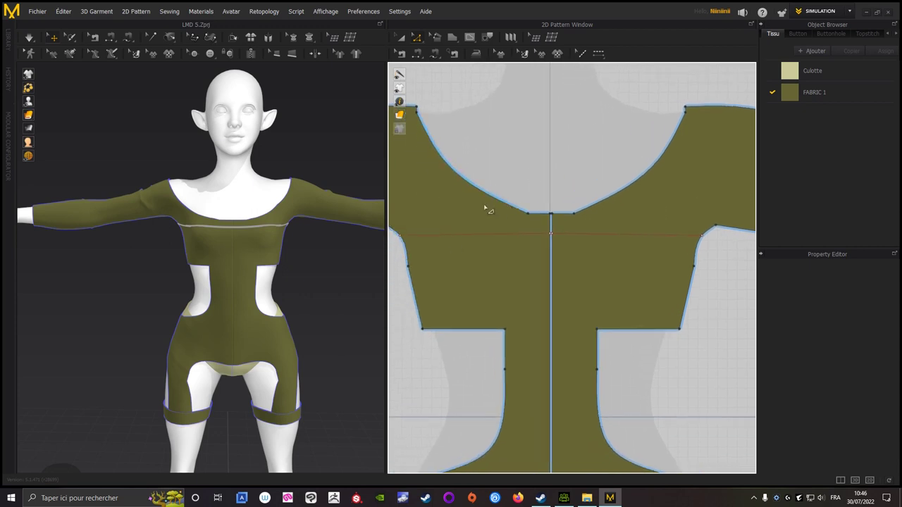
pyautogui.click(554, 218)
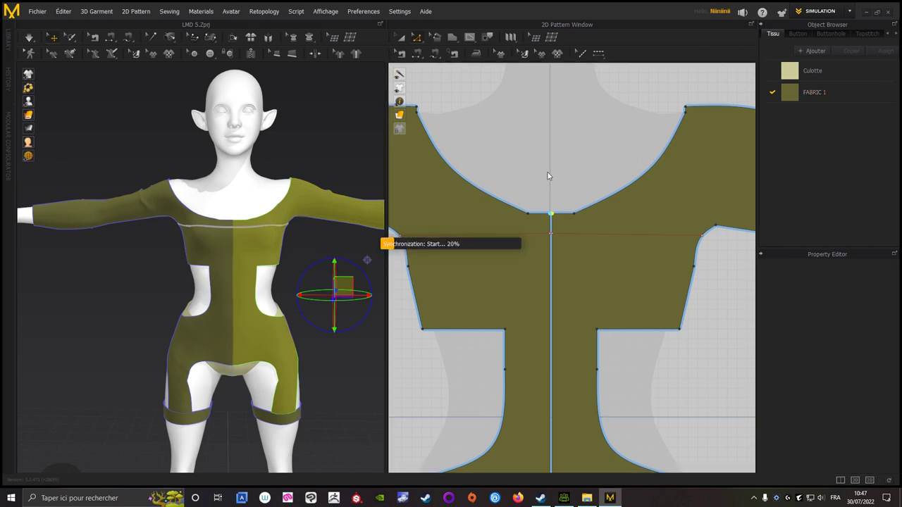
pyautogui.click(549, 176)
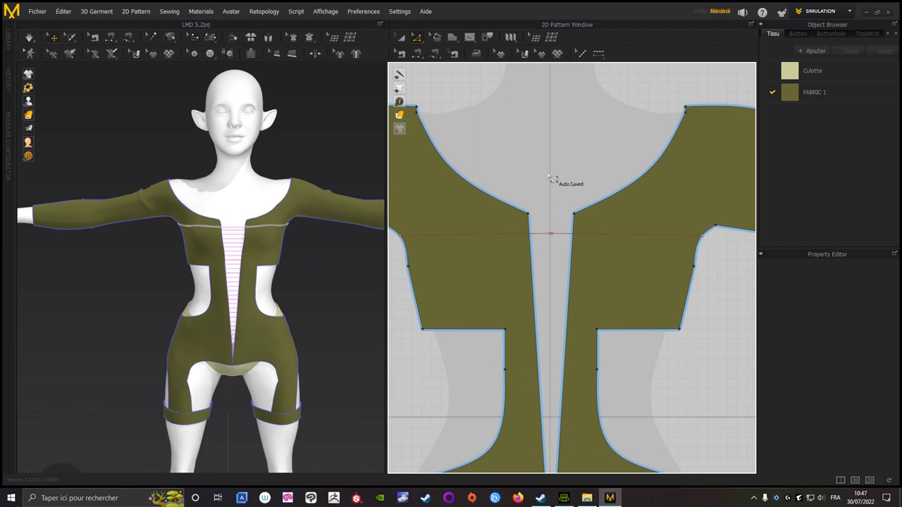
# - Delete the horizontal chest line crossing the split front bodice halves
pyautogui.scroll(3, 540, 177)
pyautogui.scroll(-3, 540, 181)
pyautogui.scroll(-2, 543, 186)
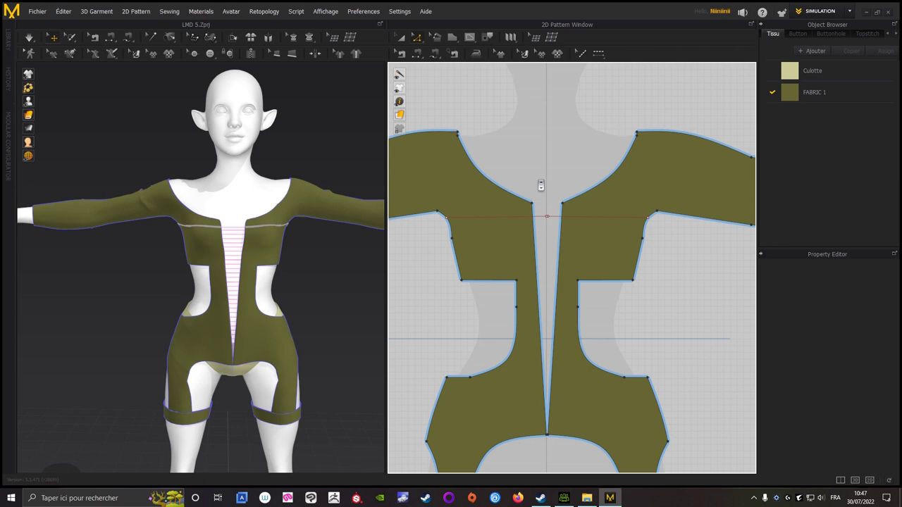
pyautogui.scroll(1, 541, 186)
pyautogui.click(417, 37)
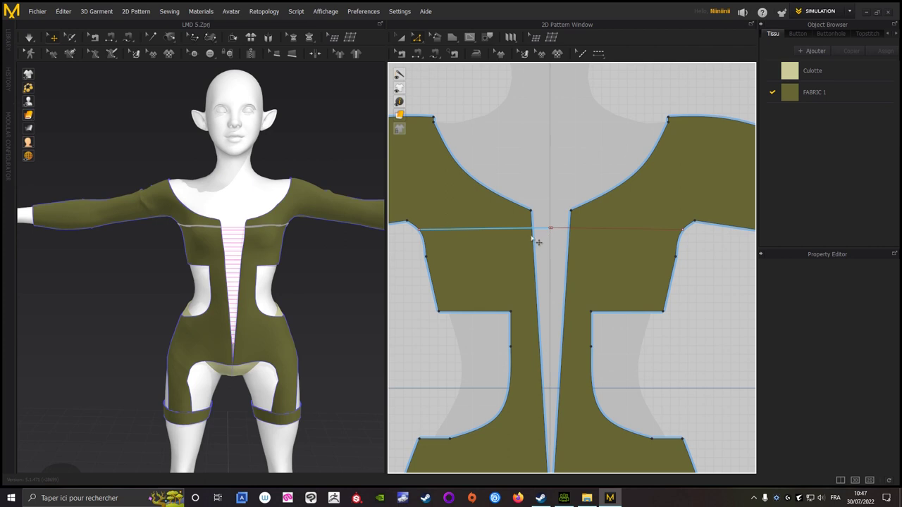
pyautogui.click(544, 230)
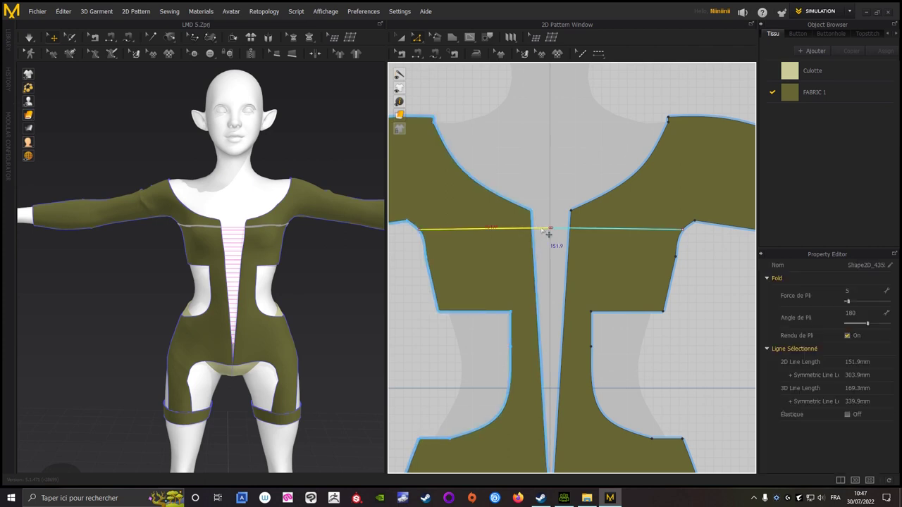
pyautogui.press('Delete')
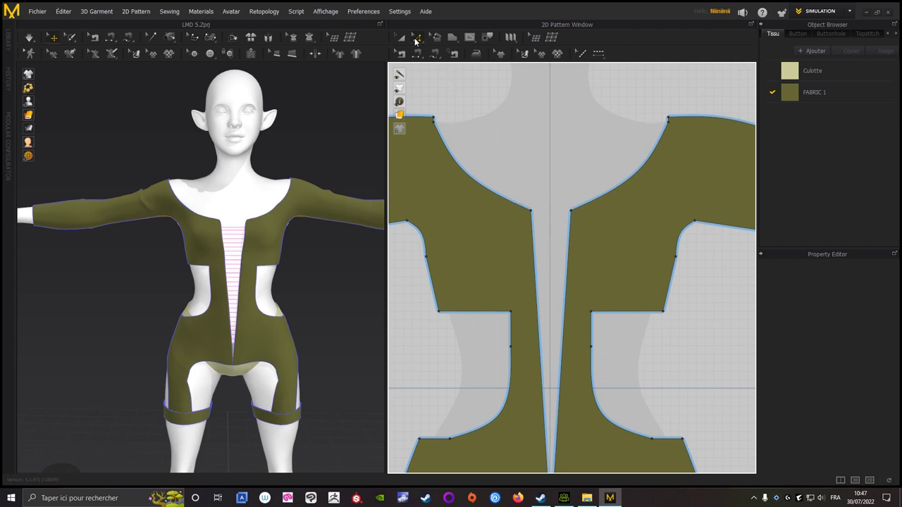
# - Move the inner neckline points onto the centre line and verify the 342.0 mm centre-front seam
pyautogui.click(536, 216)
pyautogui.moveTo(537, 217); pyautogui.dragTo(553, 218)
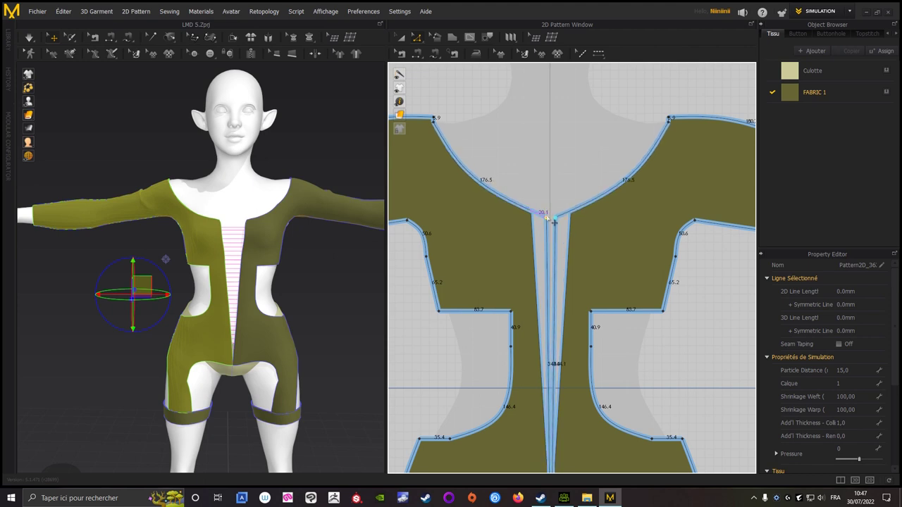
pyautogui.moveTo(554, 219); pyautogui.dragTo(556, 225)
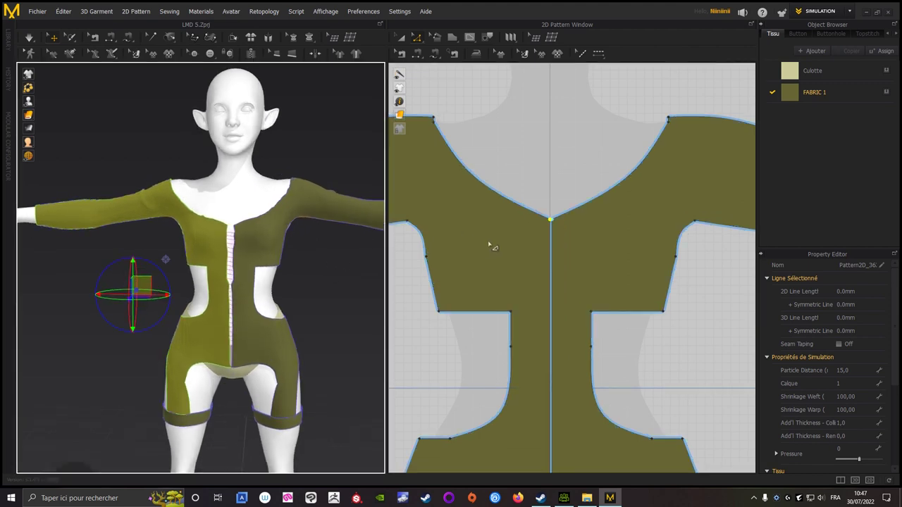
pyautogui.click(402, 54)
pyautogui.click(550, 247)
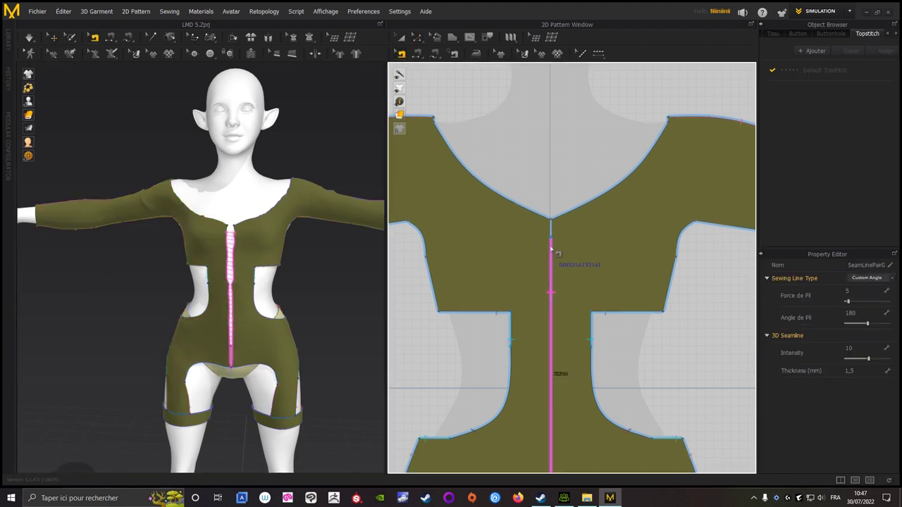
pyautogui.press('Escape')
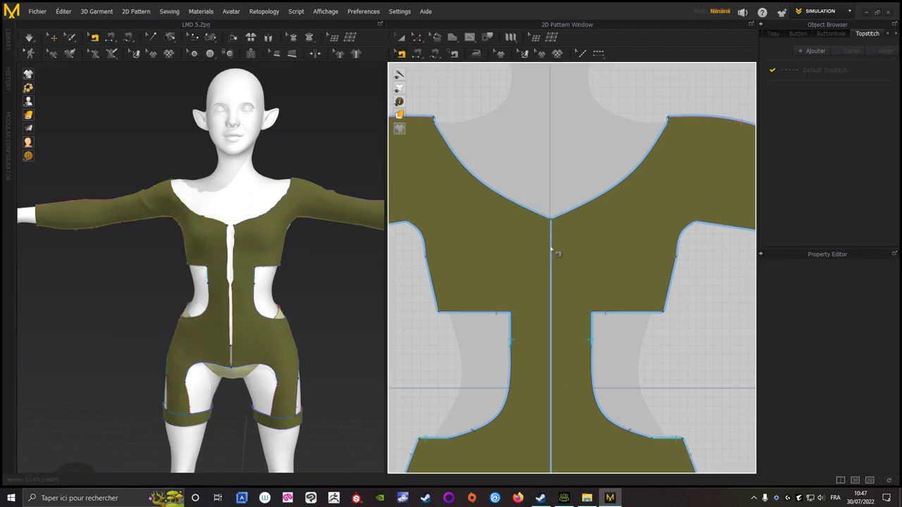
pyautogui.click(550, 240)
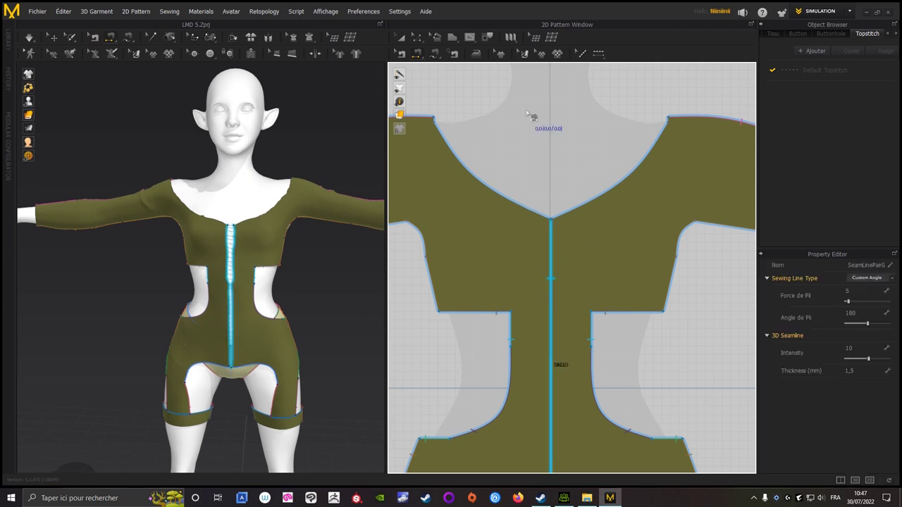
pyautogui.click(399, 37)
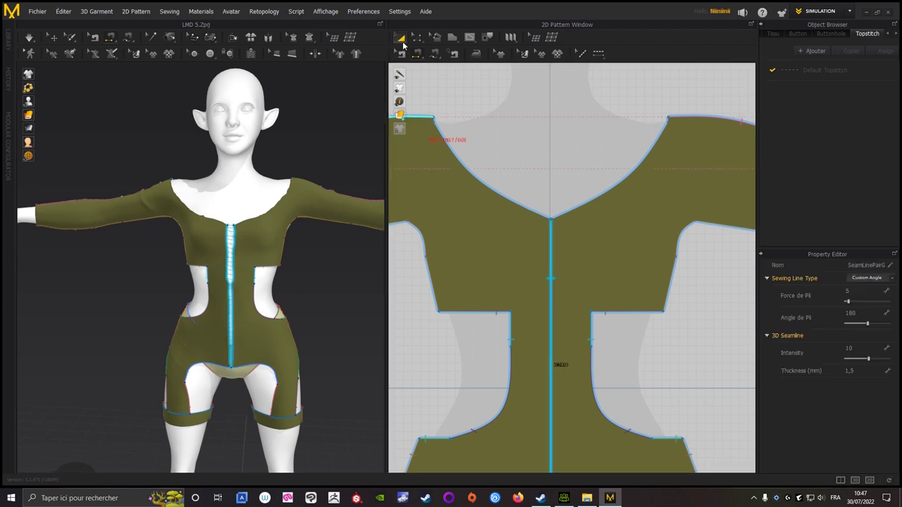
# - Simulate until the front halves close together, stop, then bring the back patterns into view
pyautogui.click(30, 40)
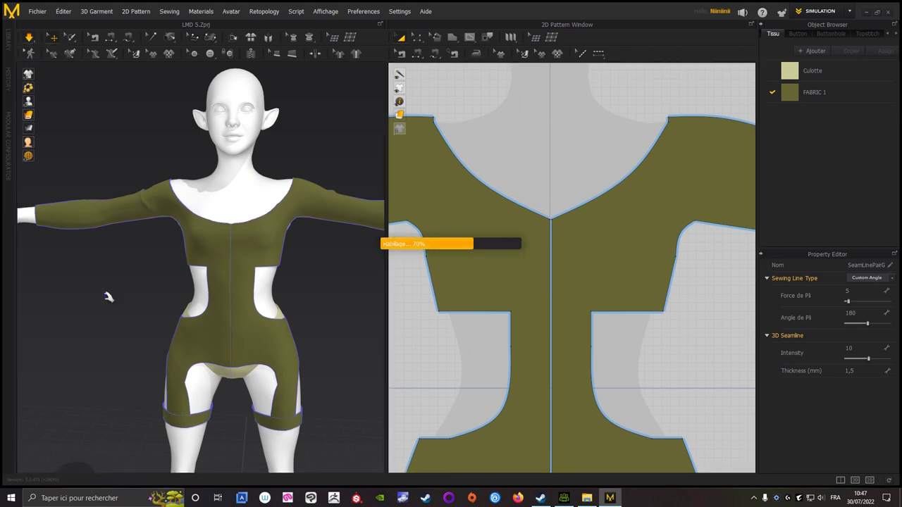
pyautogui.click(25, 40)
pyautogui.moveTo(97, 280); pyautogui.dragTo(251, 276, button='right')
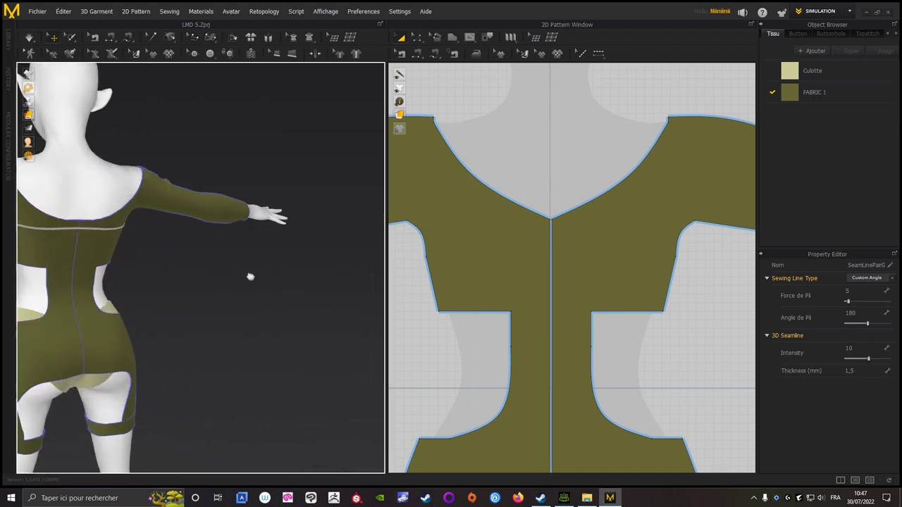
pyautogui.scroll(-3, 300, 255)
pyautogui.scroll(-2, 300, 258)
pyautogui.scroll(-1, 662, 343)
pyautogui.moveTo(662, 342)
pyautogui.mouseDown(button='right')
pyautogui.moveTo(553, 252)
pyautogui.moveTo(564, 246)
pyautogui.mouseUp(button='right')
# - Delete the back's horizontal line and the old back centre seam
pyautogui.scroll(-3, 564, 246)
pyautogui.scroll(-2, 634, 250)
pyautogui.scroll(-1, 444, 300)
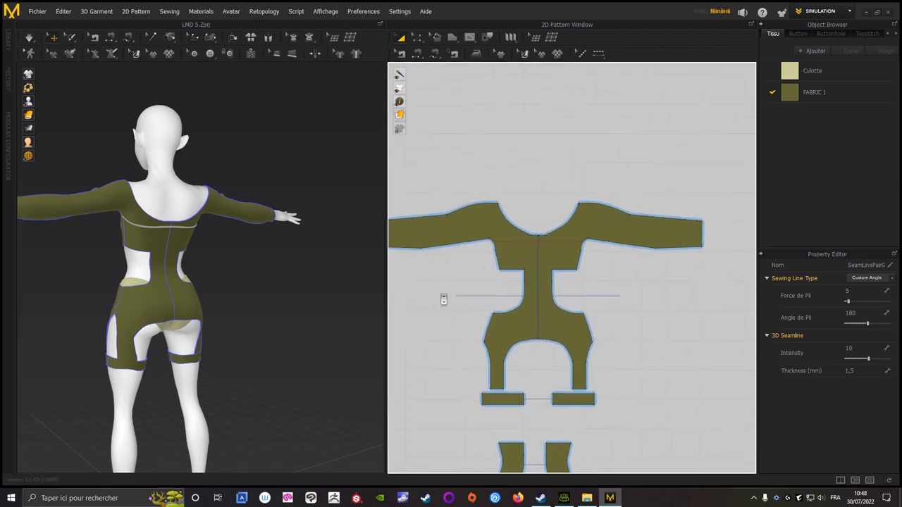
pyautogui.scroll(4, 443, 299)
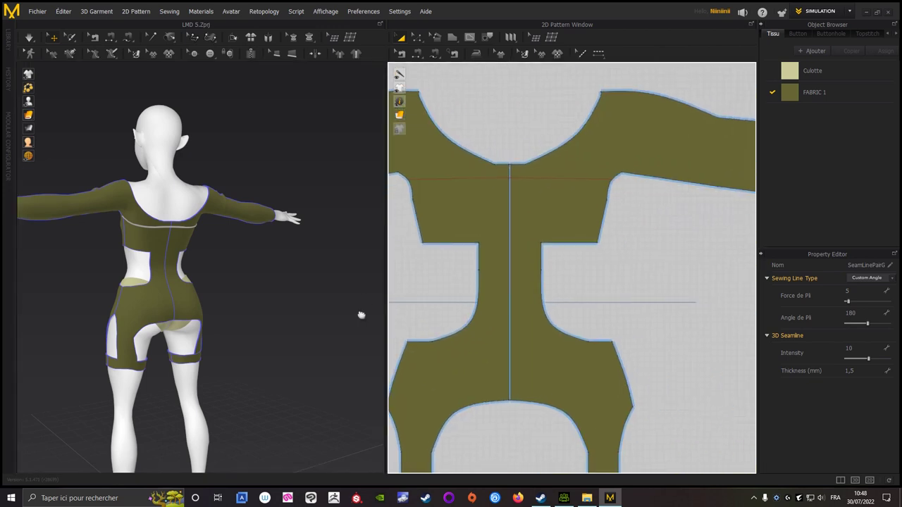
pyautogui.click(477, 181)
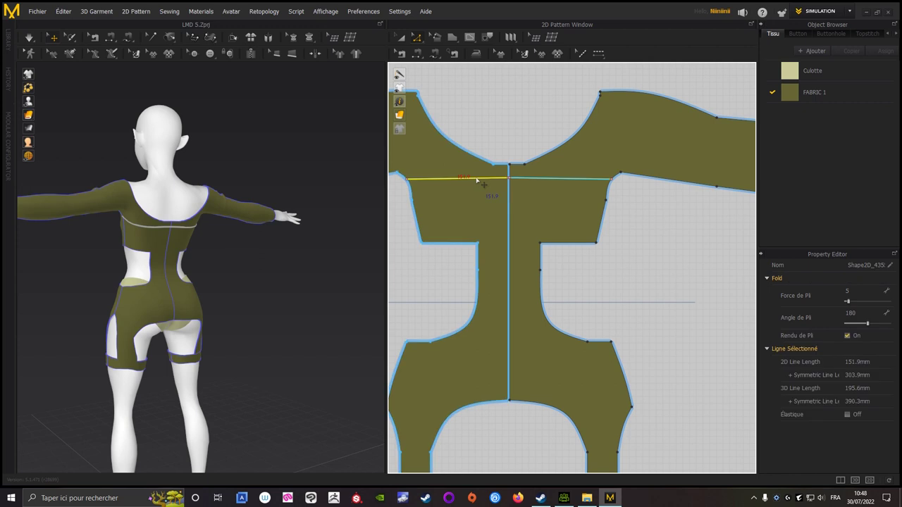
pyautogui.press('Delete')
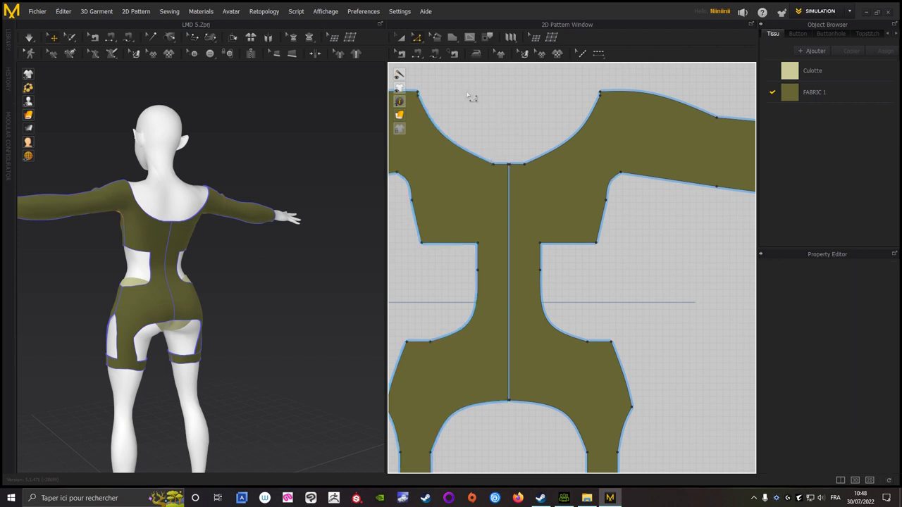
pyautogui.click(401, 55)
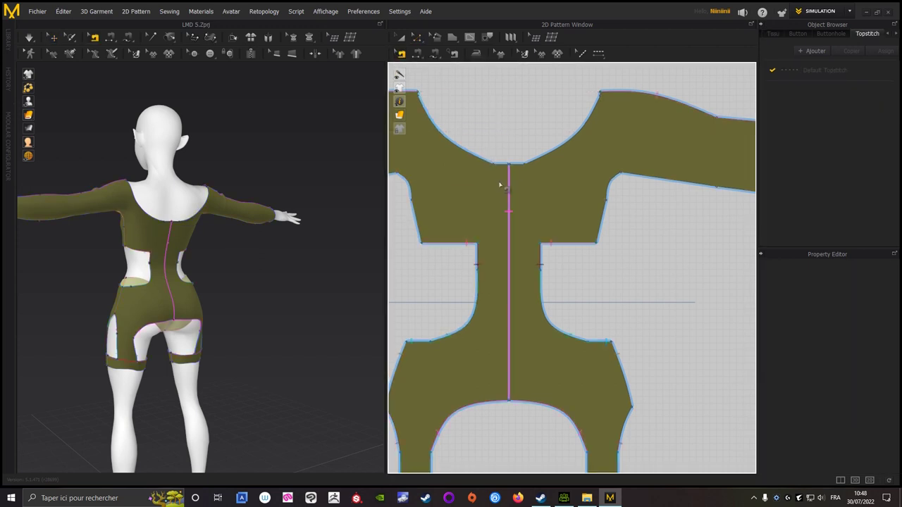
pyautogui.click(507, 196)
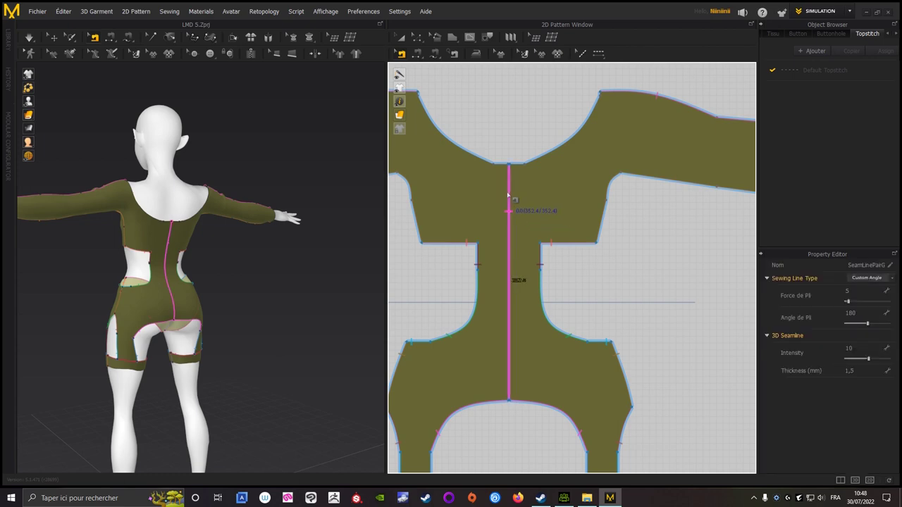
pyautogui.press('Delete')
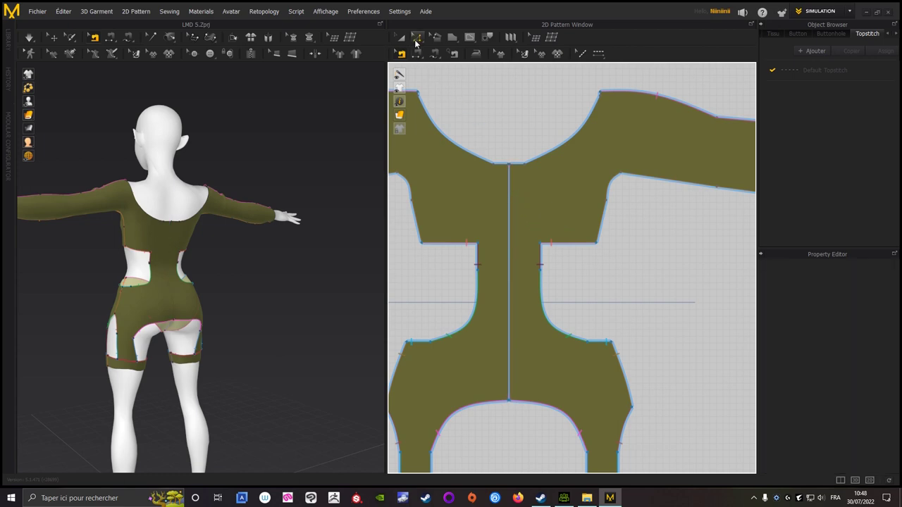
# - Remove the back neckline centre line and bring the neckline points onto the centre
pyautogui.click(416, 39)
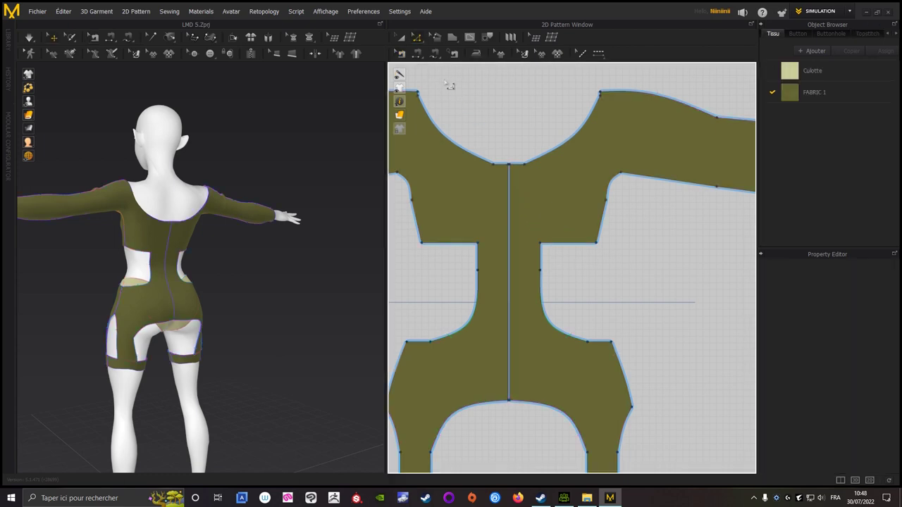
pyautogui.click(508, 166)
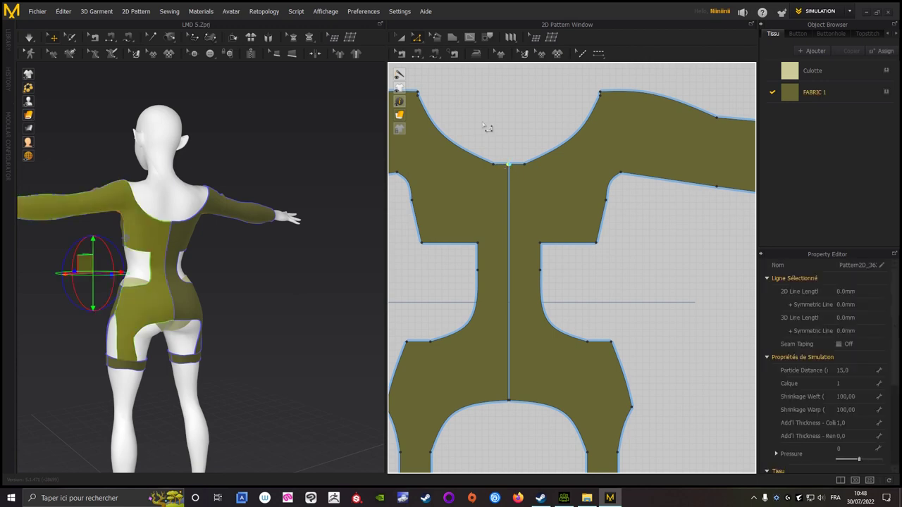
pyautogui.press('Delete')
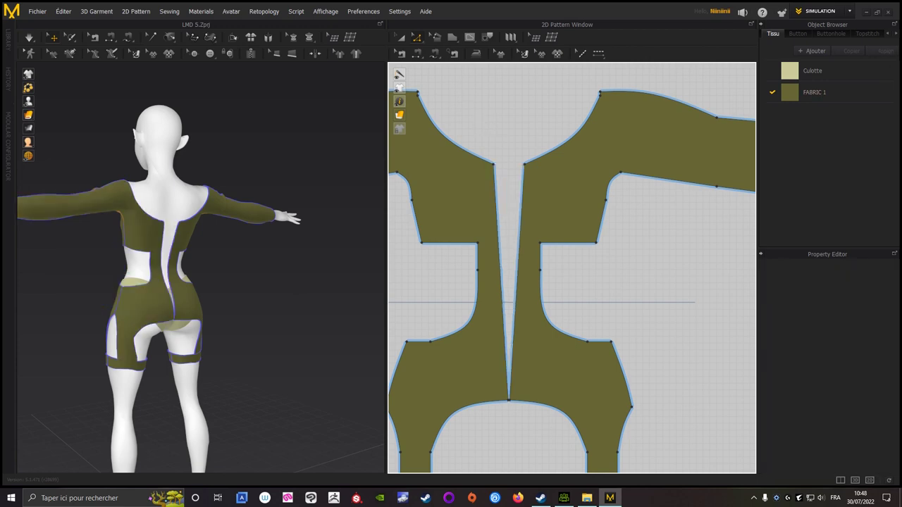
pyautogui.moveTo(514, 141); pyautogui.dragTo(612, 200, button='middle')
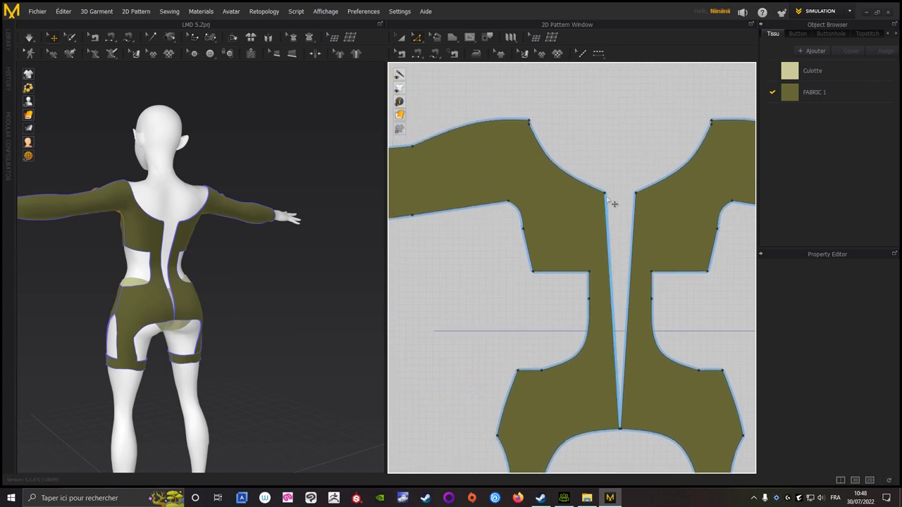
pyautogui.click(612, 200)
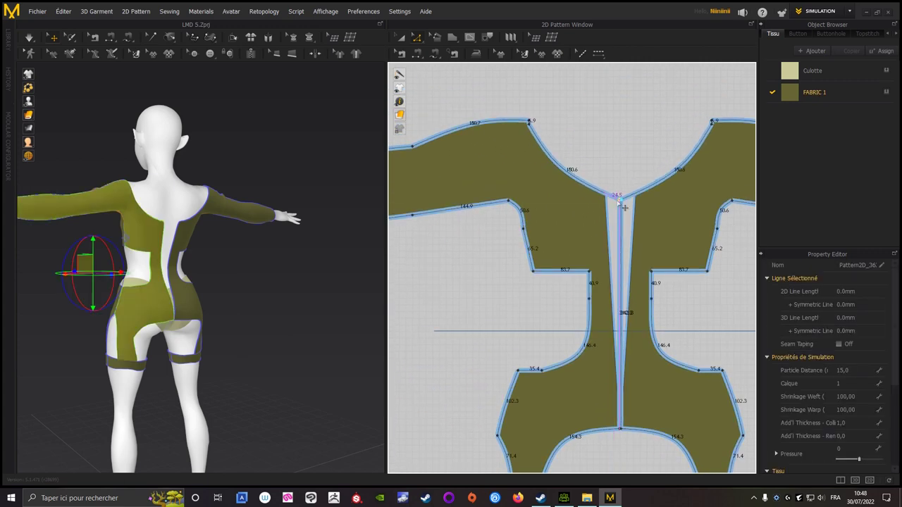
pyautogui.moveTo(626, 208); pyautogui.dragTo(620, 200)
pyautogui.moveTo(287, 311)
pyautogui.mouseDown(button='right')
pyautogui.moveTo(431, 308)
pyautogui.moveTo(270, 304)
pyautogui.mouseUp(button='right')
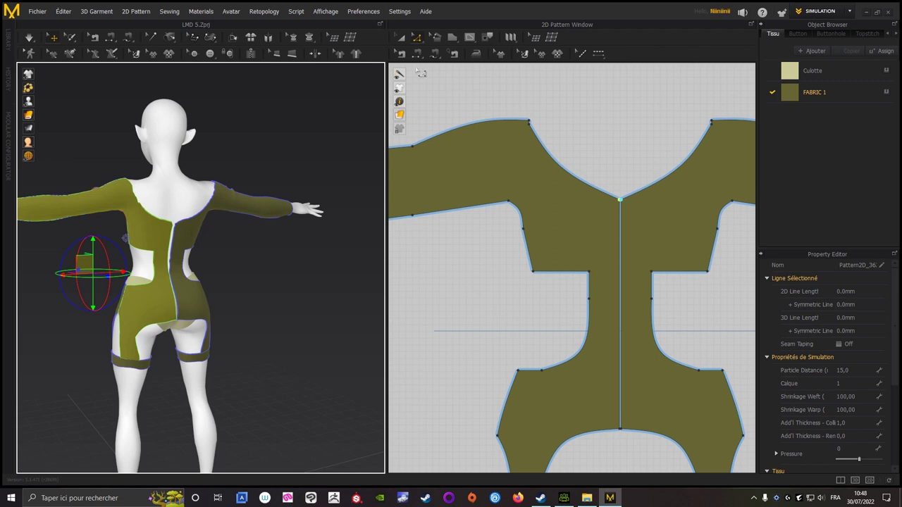
# - Check the 342.3 mm centre-back seam and start simulating the romper
pyautogui.press('2')
pyautogui.scroll(2, 625, 157)
pyautogui.scroll(2, 564, 86)
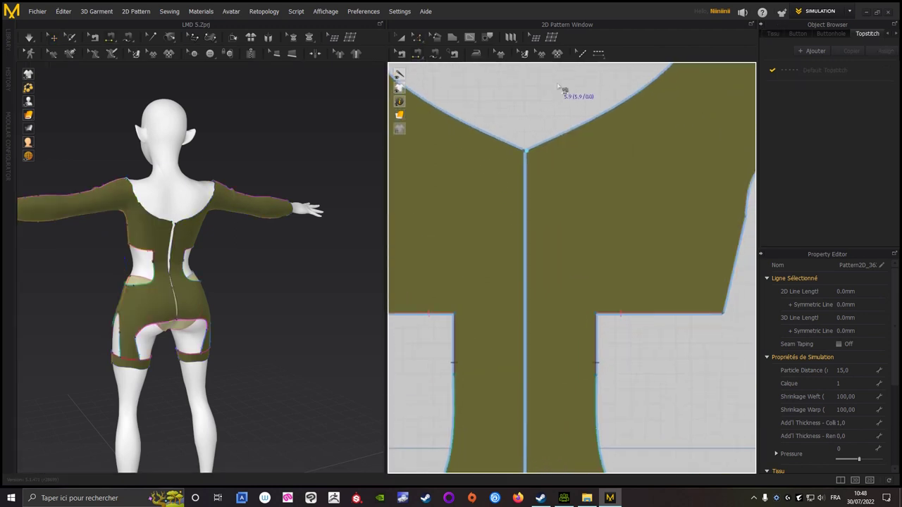
pyautogui.click(532, 177)
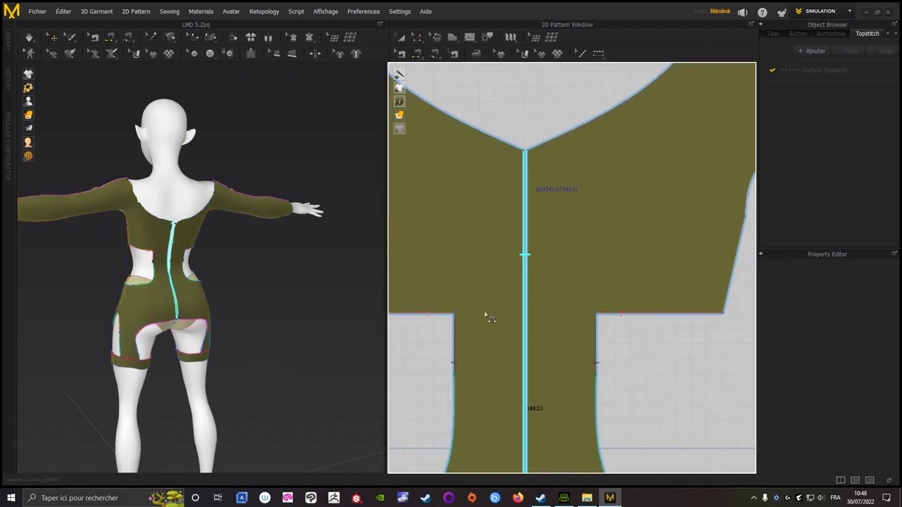
pyautogui.press('b')
pyautogui.scroll(-3, 317, 328)
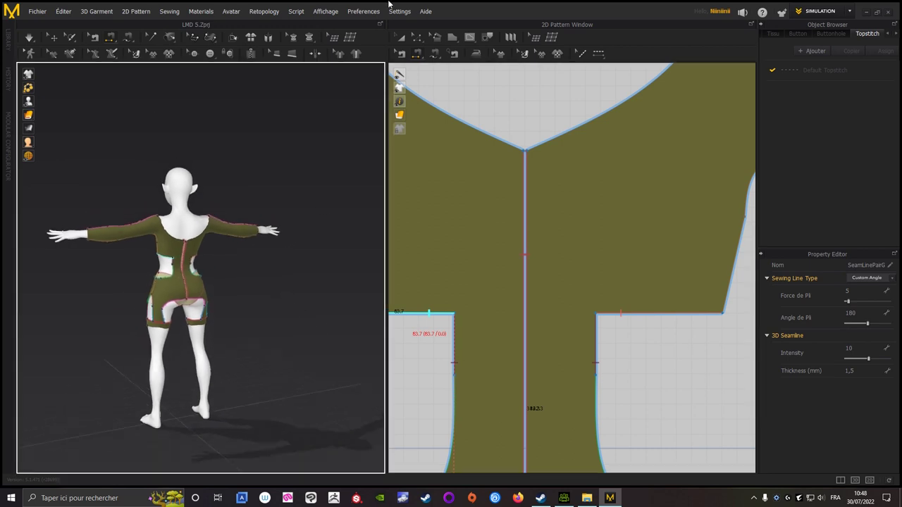
pyautogui.press('a')
pyautogui.click(31, 40)
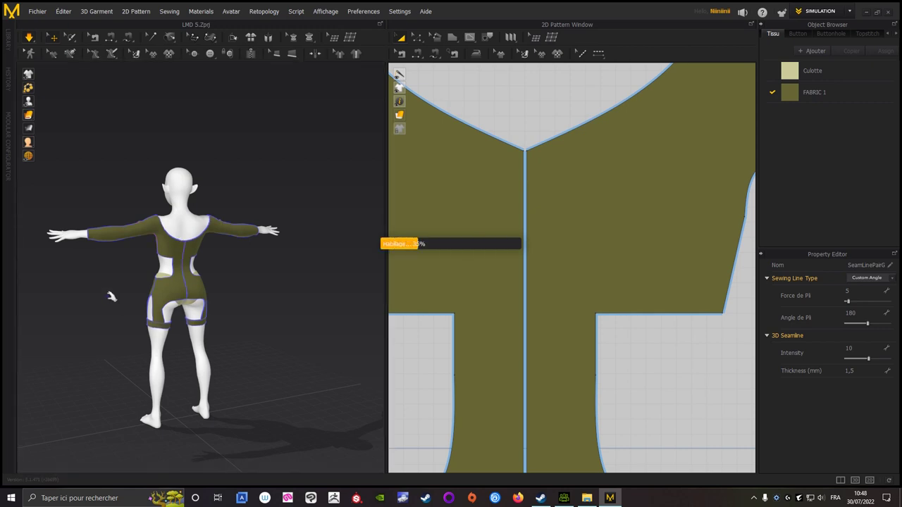
# - Orbit the draped romper to inspect its front and back centre seams
pyautogui.moveTo(101, 292)
pyautogui.mouseDown(button='right')
pyautogui.moveTo(78, 292)
pyautogui.moveTo(258, 296)
pyautogui.moveTo(235, 284)
pyautogui.mouseUp(button='right')
pyautogui.scroll(2, 296, 300)
pyautogui.scroll(3, 282, 282)
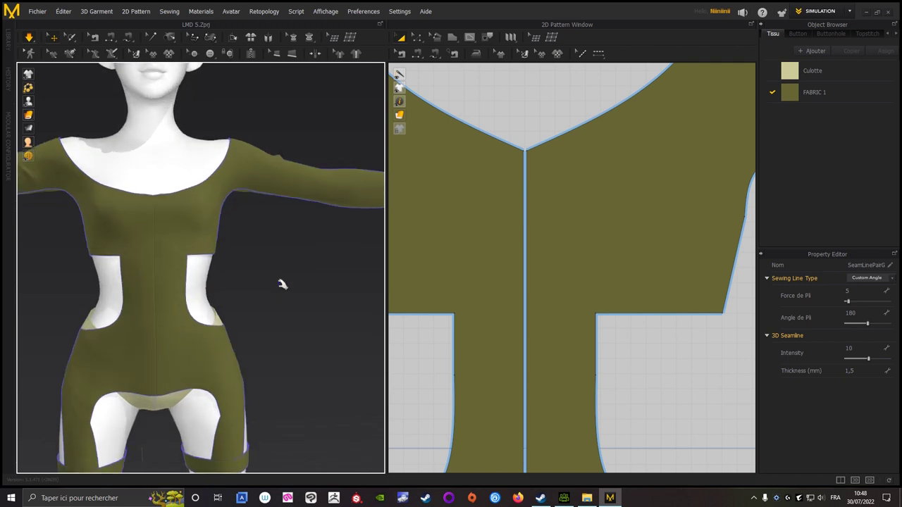
pyautogui.scroll(2, 282, 282)
pyautogui.moveTo(94, 254)
pyautogui.mouseDown(button='right')
pyautogui.moveTo(91, 296)
pyautogui.moveTo(284, 282)
pyautogui.moveTo(140, 283)
pyautogui.moveTo(85, 318)
pyautogui.moveTo(227, 174)
pyautogui.mouseUp(button='right')
# - Save the romper project from the Fichier menu
pyautogui.click(40, 13)
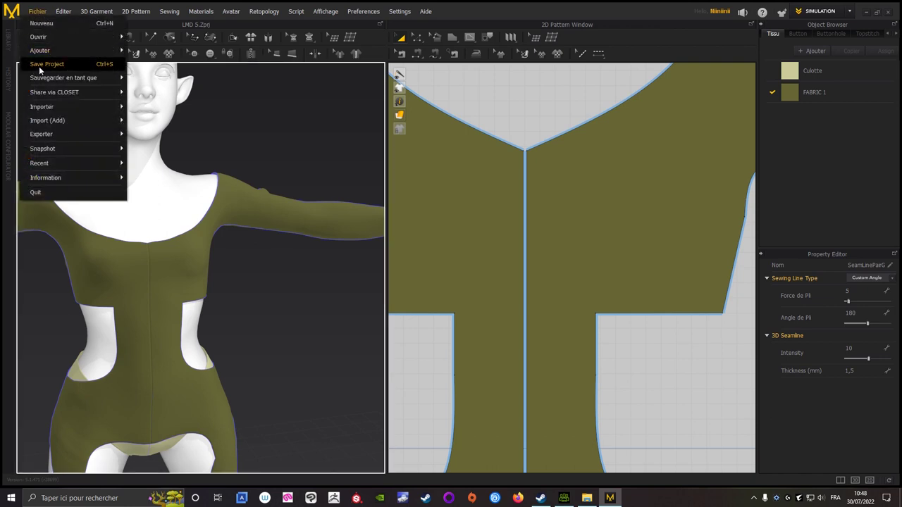
pyautogui.click(41, 64)
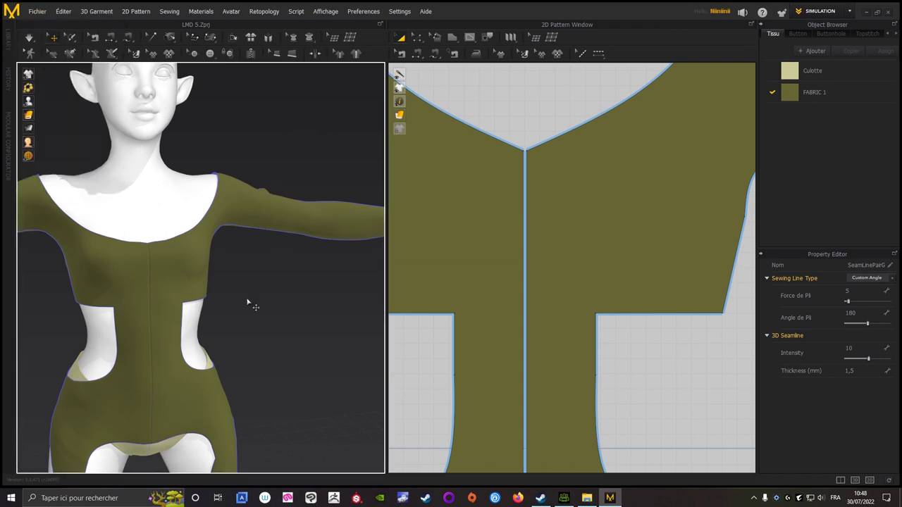
pyautogui.scroll(-3, 239, 290)
pyautogui.scroll(-2, 268, 315)
pyautogui.scroll(-2, 585, 342)
pyautogui.scroll(-4, 576, 337)
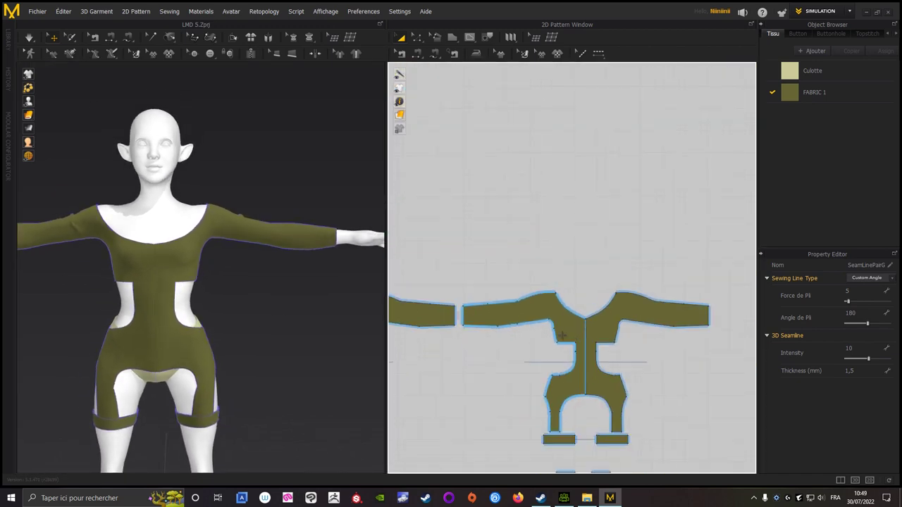
pyautogui.scroll(2, 574, 311)
pyautogui.scroll(3, 578, 288)
pyautogui.scroll(3, 620, 296)
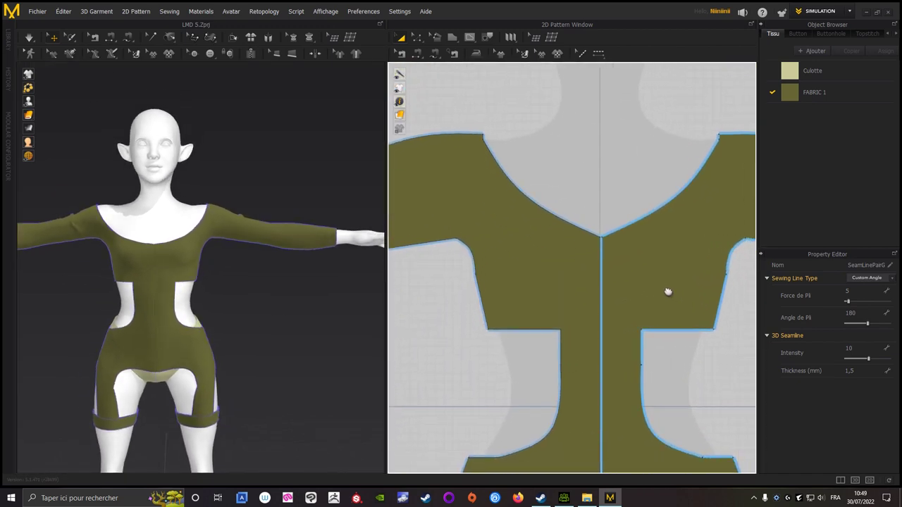
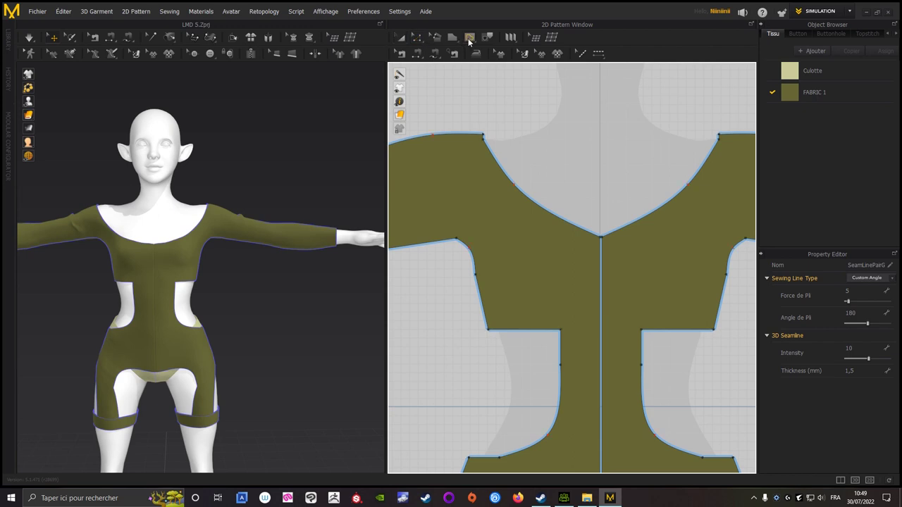
# - Draw a diagonal internal line from the left side edge point to the centre neck point
pyautogui.scroll(2, 543, 236)
pyautogui.scroll(1, 491, 270)
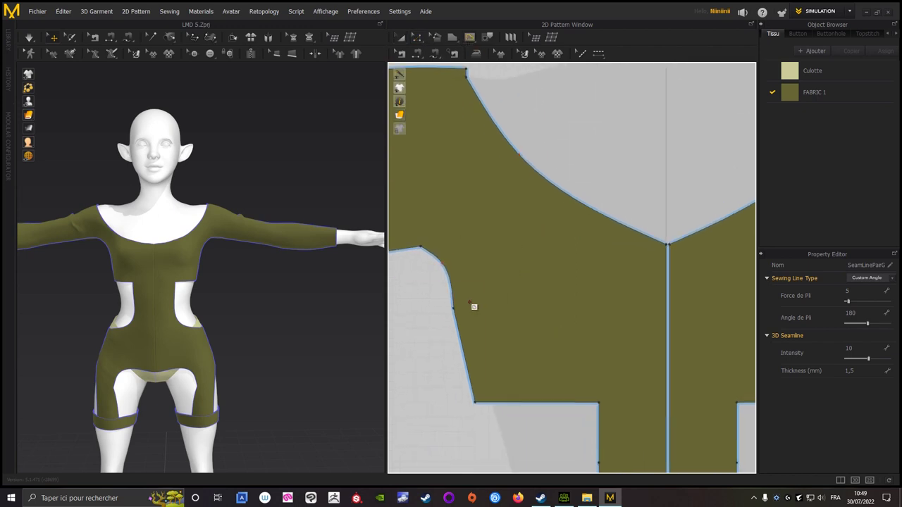
pyautogui.moveTo(286, 308)
pyautogui.mouseDown(button='right')
pyautogui.moveTo(322, 305)
pyautogui.moveTo(310, 308)
pyautogui.mouseUp(button='right')
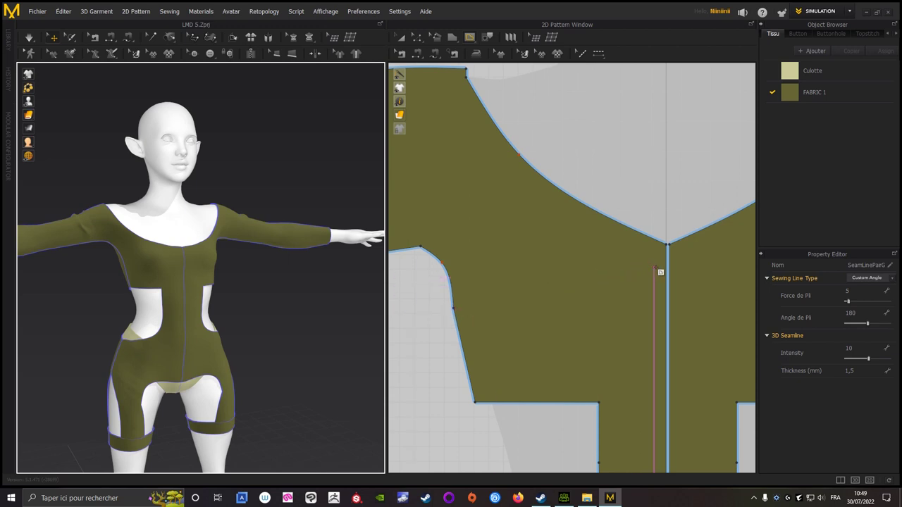
pyautogui.click(458, 313)
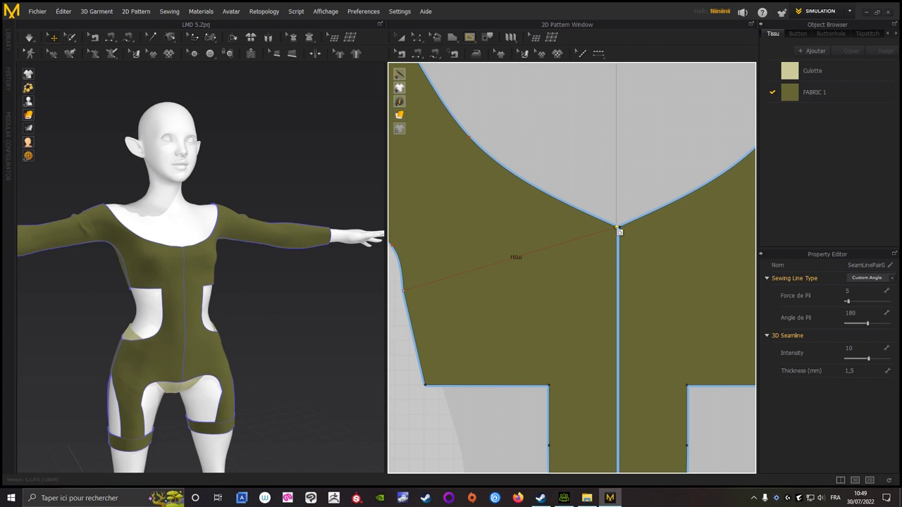
pyautogui.click(618, 229)
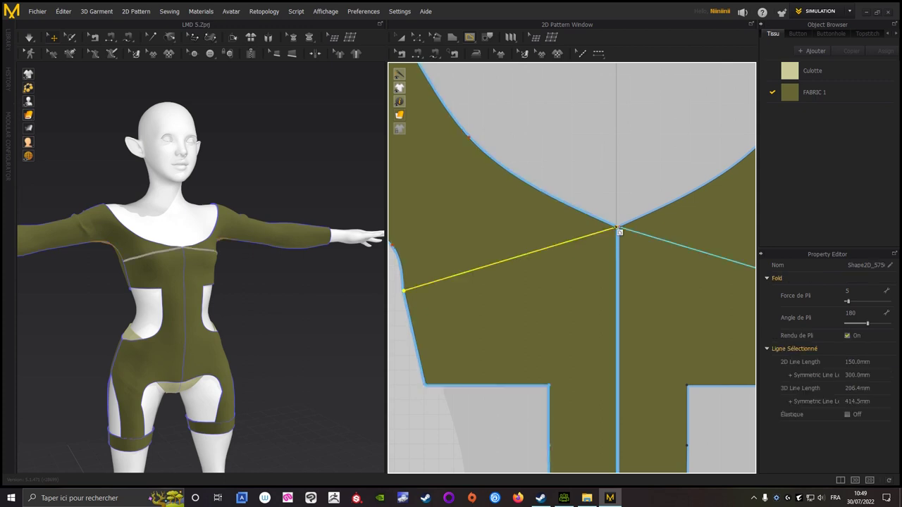
# - Reframe the torso pattern and redraw the left diagonal line to the centre neck point
pyautogui.scroll(3, 312, 322)
pyautogui.scroll(3, 306, 302)
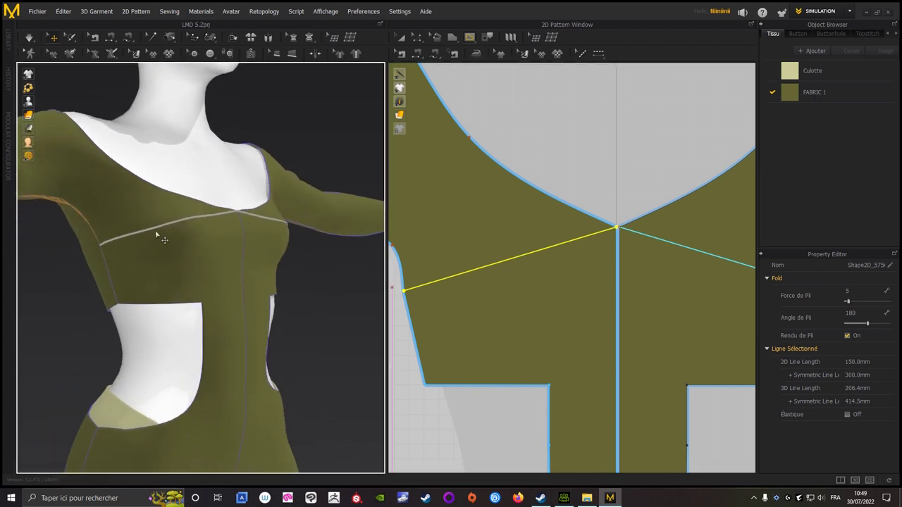
pyautogui.moveTo(358, 312)
pyautogui.mouseDown(button='right')
pyautogui.moveTo(329, 312)
pyautogui.moveTo(339, 314)
pyautogui.mouseUp(button='right')
pyautogui.scroll(-2, 312, 314)
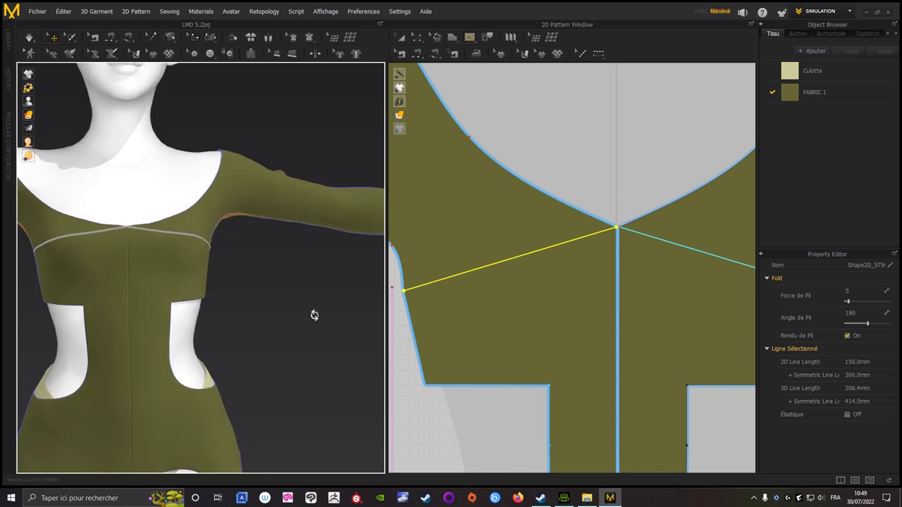
pyautogui.scroll(-2, 296, 318)
pyautogui.scroll(-3, 316, 338)
pyautogui.scroll(-3, 601, 348)
pyautogui.scroll(-2, 601, 348)
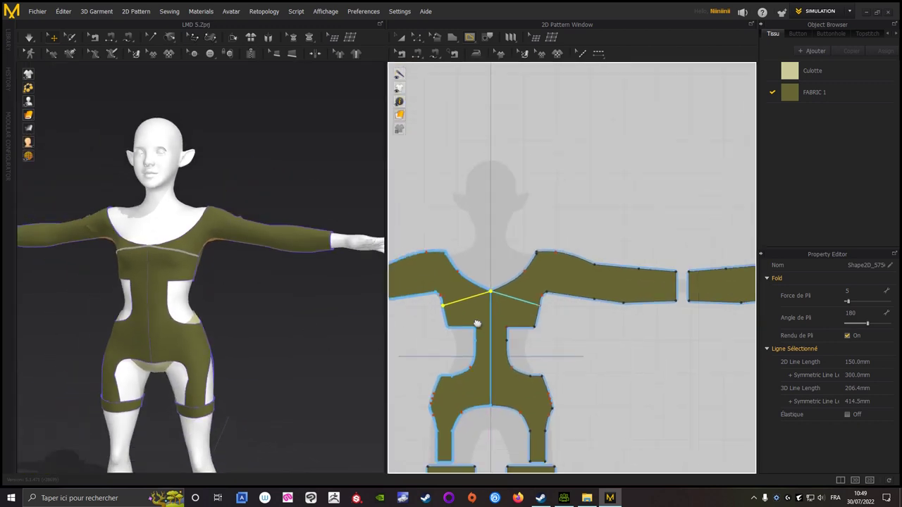
pyautogui.moveTo(477, 322); pyautogui.dragTo(554, 306, button='middle')
pyautogui.scroll(3, 554, 306)
pyautogui.scroll(-1, 477, 365)
pyautogui.moveTo(477, 365); pyautogui.dragTo(457, 385, button='middle')
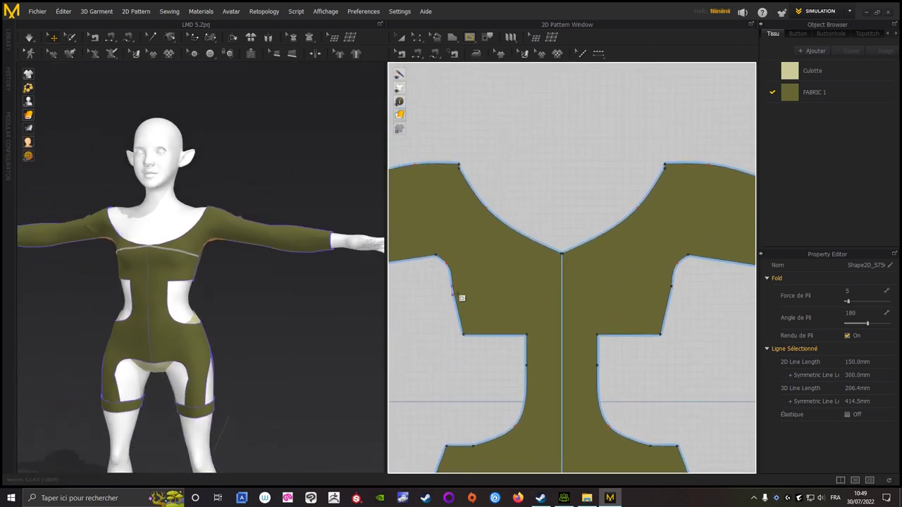
pyautogui.click(452, 286)
pyautogui.click(562, 253)
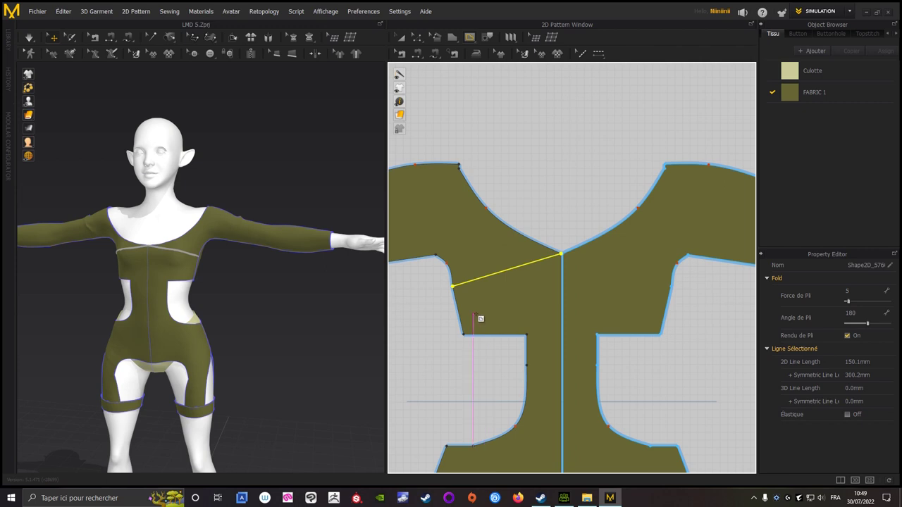
# - Draw the matching 150 mm diagonal from the right side edge to the centre neck point
pyautogui.scroll(4, 624, 294)
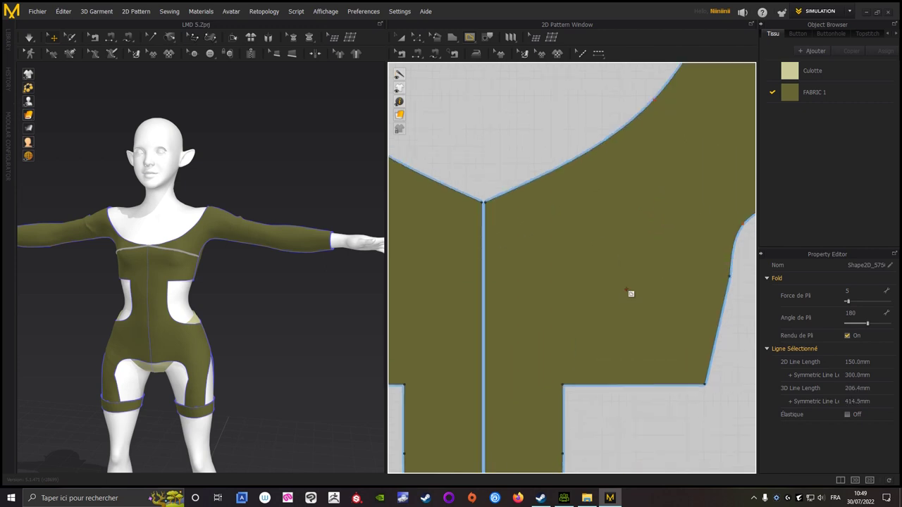
pyautogui.click(726, 277)
pyautogui.click(485, 202)
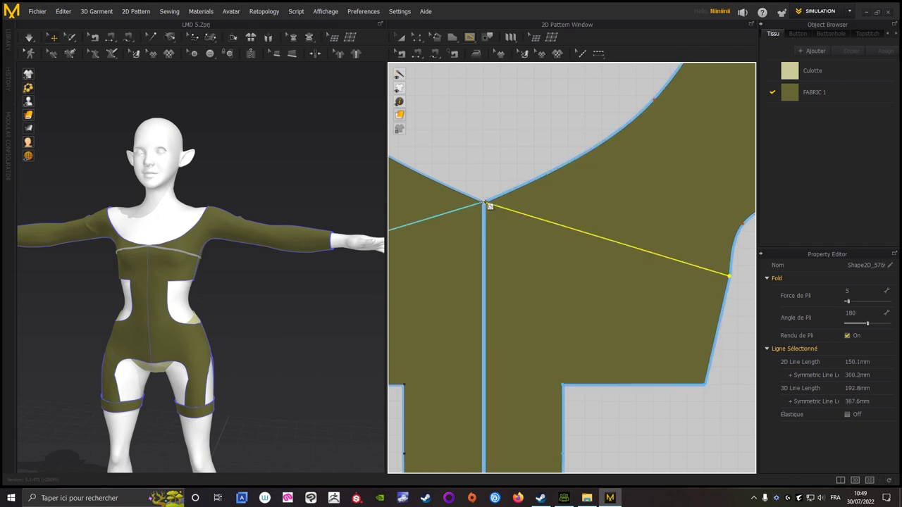
pyautogui.scroll(-4, 540, 260)
pyautogui.scroll(-4, 525, 254)
pyautogui.click(417, 36)
pyautogui.scroll(2, 613, 113)
pyautogui.scroll(2, 578, 176)
pyautogui.scroll(3, 612, 218)
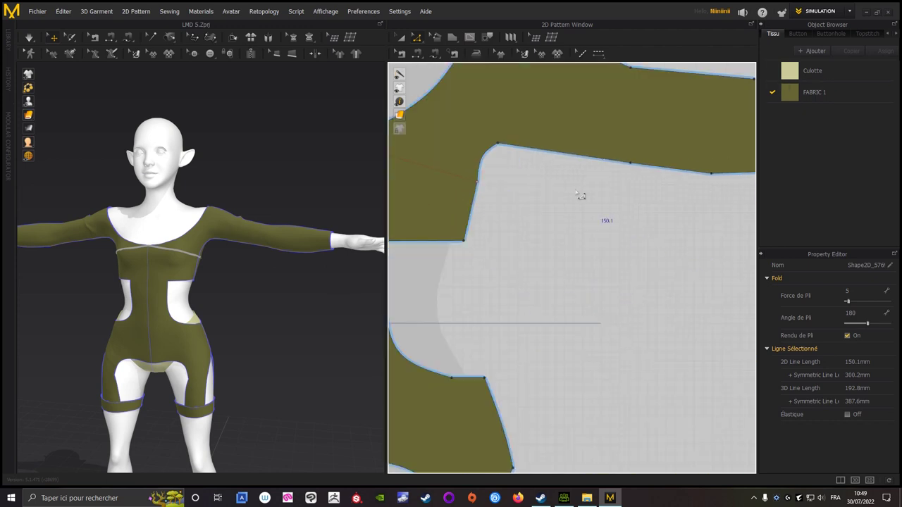
pyautogui.scroll(-3, 612, 219)
pyautogui.scroll(3, 557, 221)
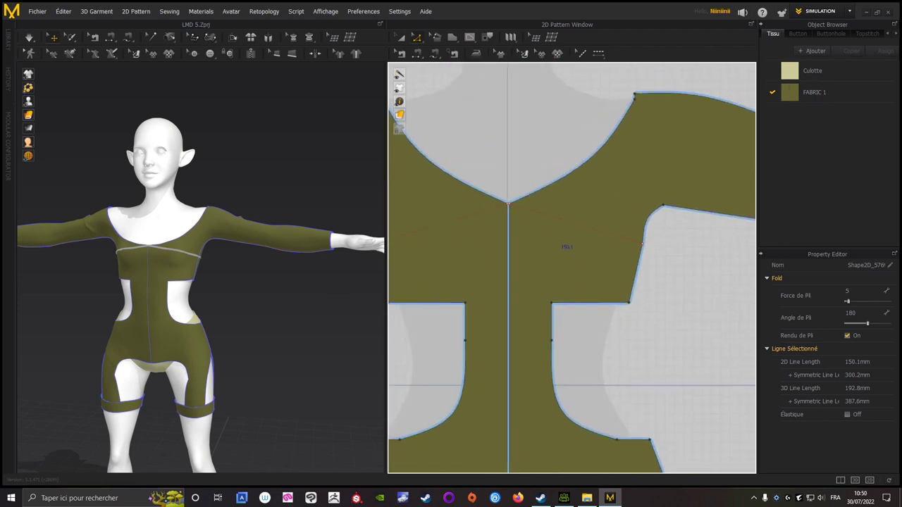
pyautogui.rightClick(544, 212)
# - Cut and sew the front pattern along the right diagonal line
pyautogui.click(572, 347)
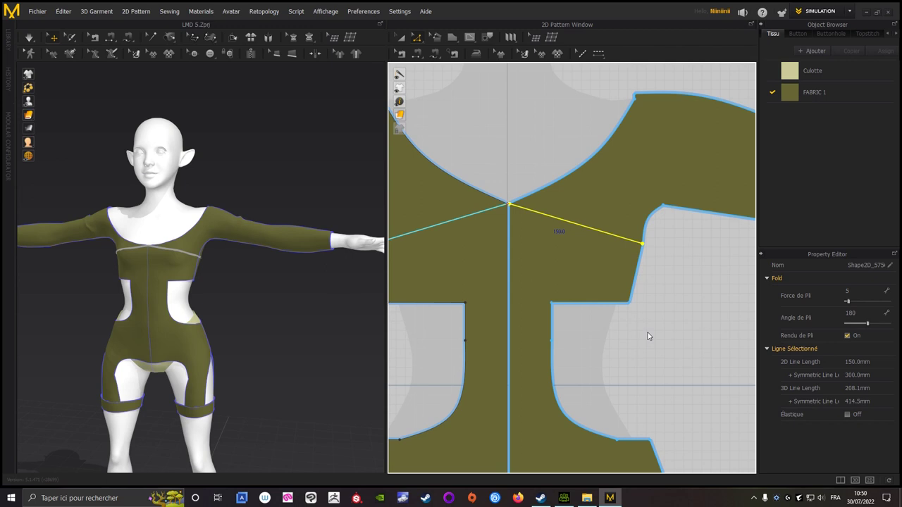
pyautogui.scroll(-3, 648, 338)
pyautogui.scroll(-1, 543, 304)
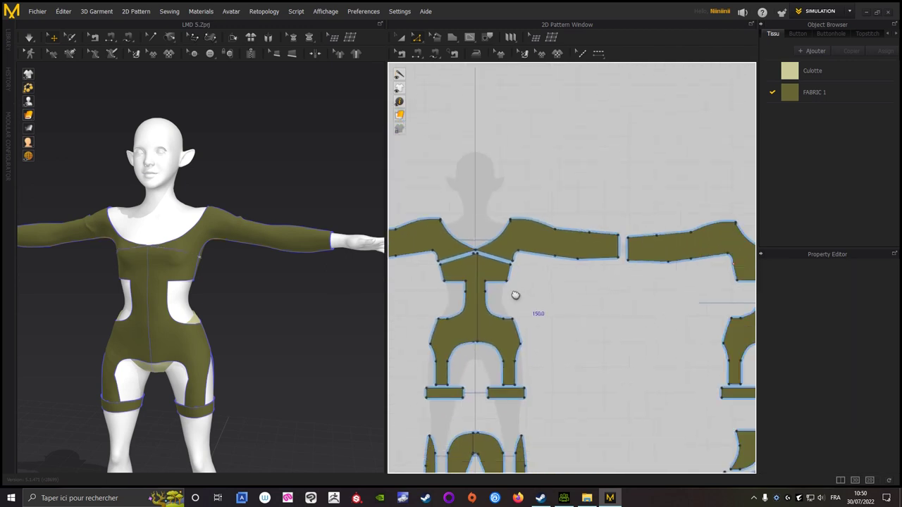
pyautogui.scroll(2, 564, 282)
pyautogui.scroll(-2, 545, 239)
# - Cut and sew along the left diagonal line, then return to Transform Pattern
pyautogui.click(546, 190)
pyautogui.rightClick(544, 187)
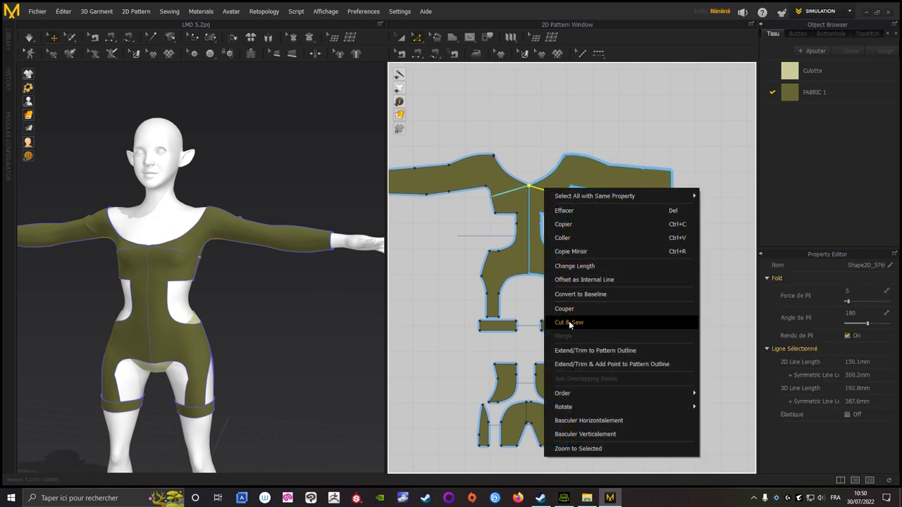
pyautogui.click(569, 322)
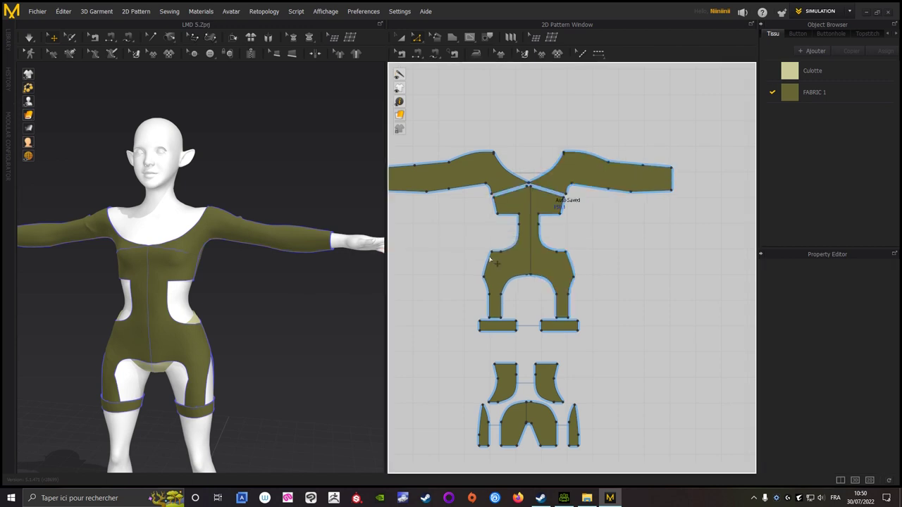
pyautogui.press('a')
pyautogui.scroll(5, 481, 238)
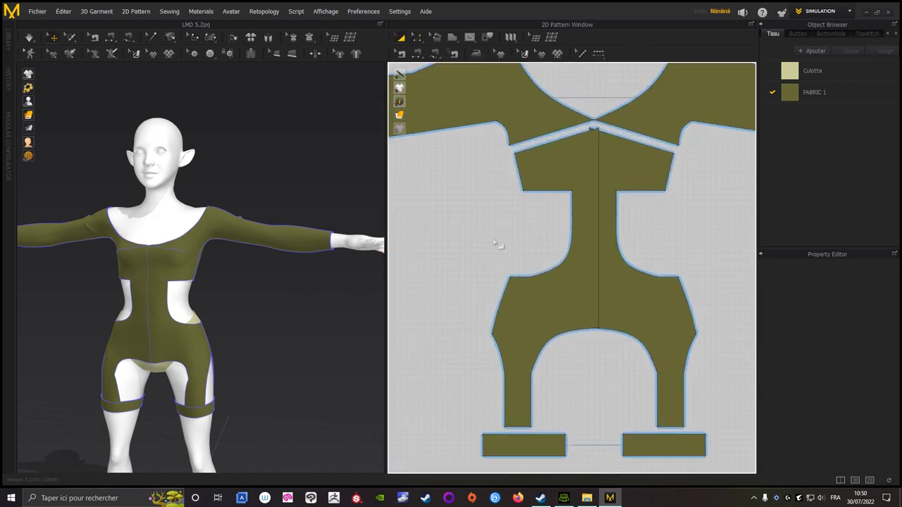
# - Nudge the left torso piece slightly left and check both torso halves
pyautogui.click(567, 201)
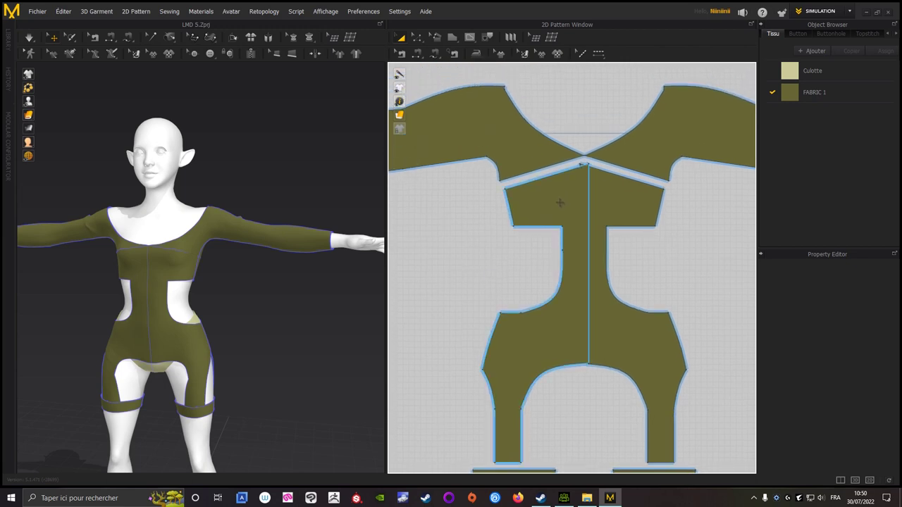
pyautogui.moveTo(559, 203); pyautogui.dragTo(553, 203)
pyautogui.click(592, 200)
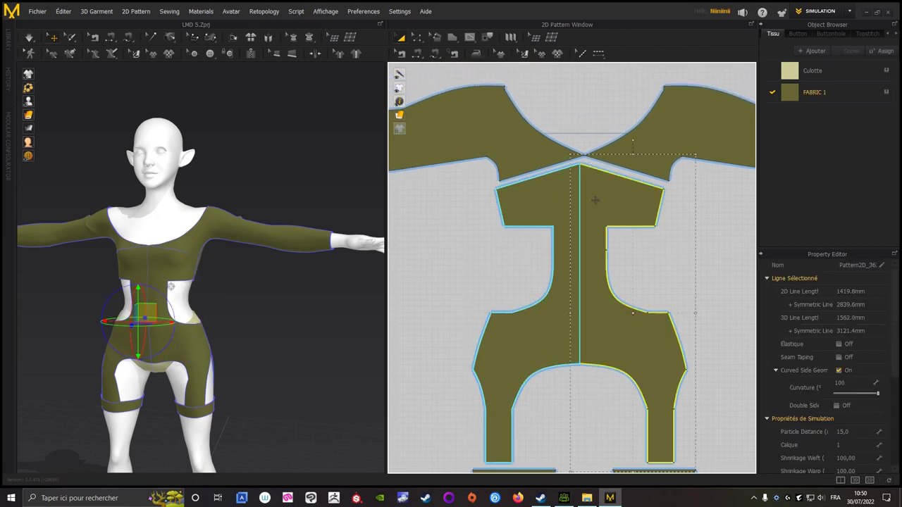
pyautogui.scroll(5, 592, 200)
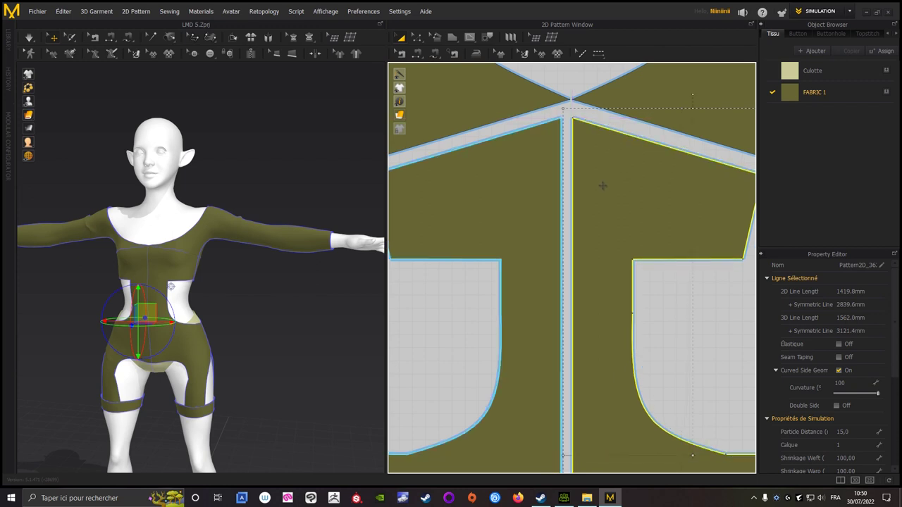
pyautogui.scroll(-2, 602, 186)
pyautogui.scroll(-1, 544, 177)
pyautogui.click(544, 177)
pyautogui.scroll(4, 678, 260)
pyautogui.scroll(-3, 678, 260)
pyautogui.click(560, 221)
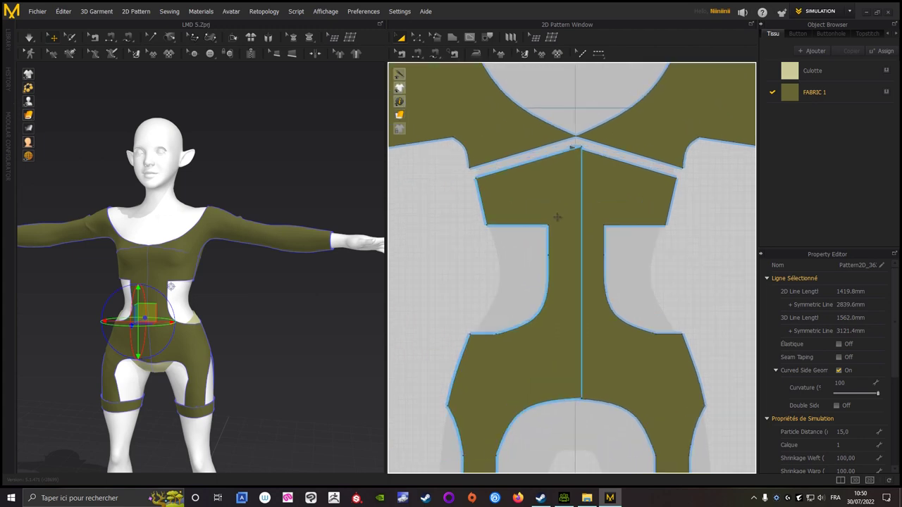
pyautogui.click(598, 206)
pyautogui.click(663, 247)
# - Check the left and right sleeve-and-shoulder pieces and frame the neckline tips
pyautogui.scroll(-2, 664, 268)
pyautogui.scroll(-1, 665, 272)
pyautogui.scroll(-1, 590, 266)
pyautogui.scroll(-2, 649, 308)
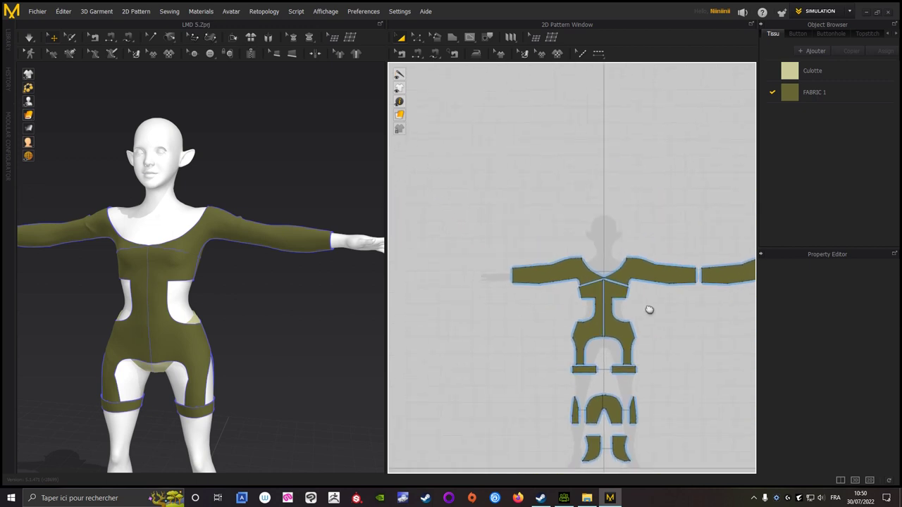
pyautogui.scroll(5, 443, 251)
pyautogui.scroll(-1, 527, 252)
pyautogui.click(528, 252)
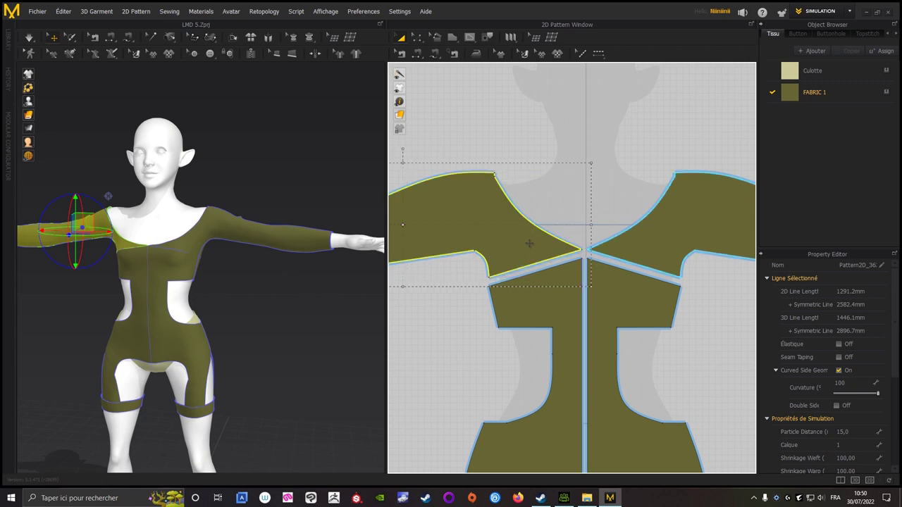
pyautogui.click(611, 245)
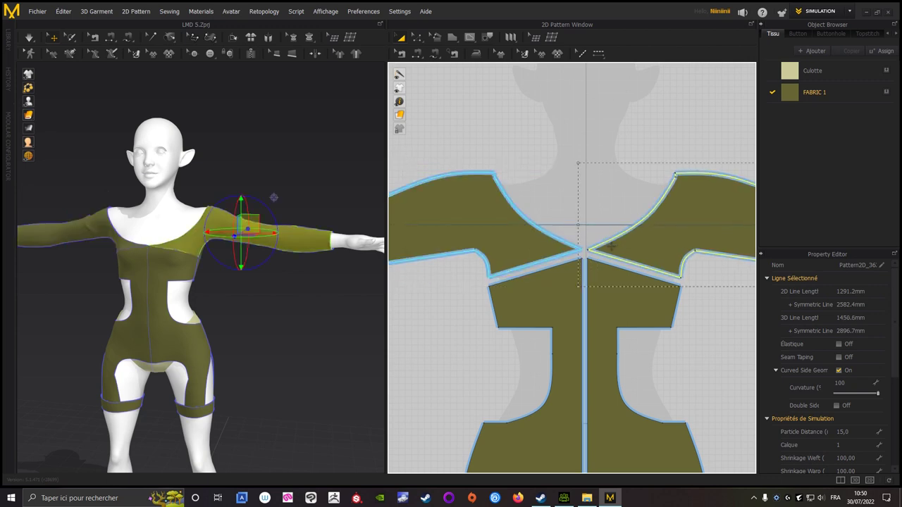
pyautogui.scroll(2, 569, 225)
pyautogui.moveTo(569, 225); pyautogui.dragTo(533, 162, button='middle')
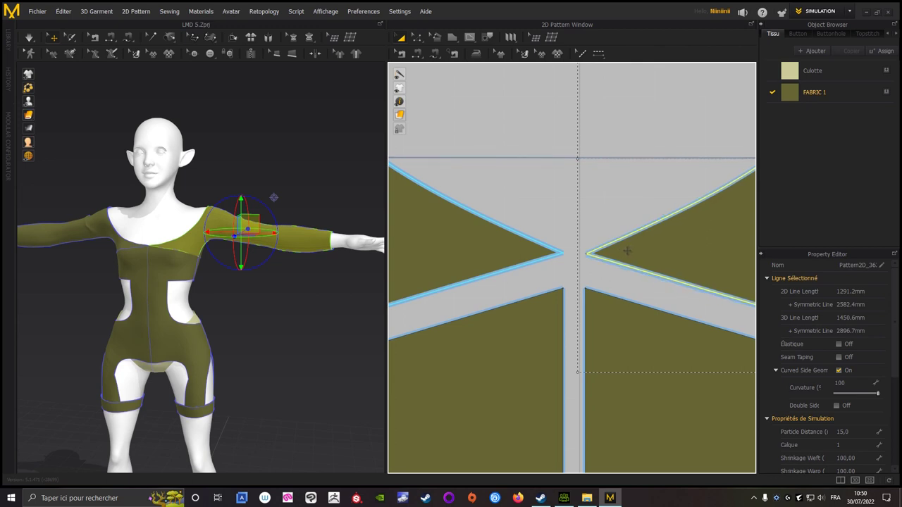
# - Reselect both sleeve-and-shoulder pieces and frame the lower pattern pieces
pyautogui.click(590, 228)
pyautogui.scroll(-5, 628, 328)
pyautogui.scroll(-2, 496, 256)
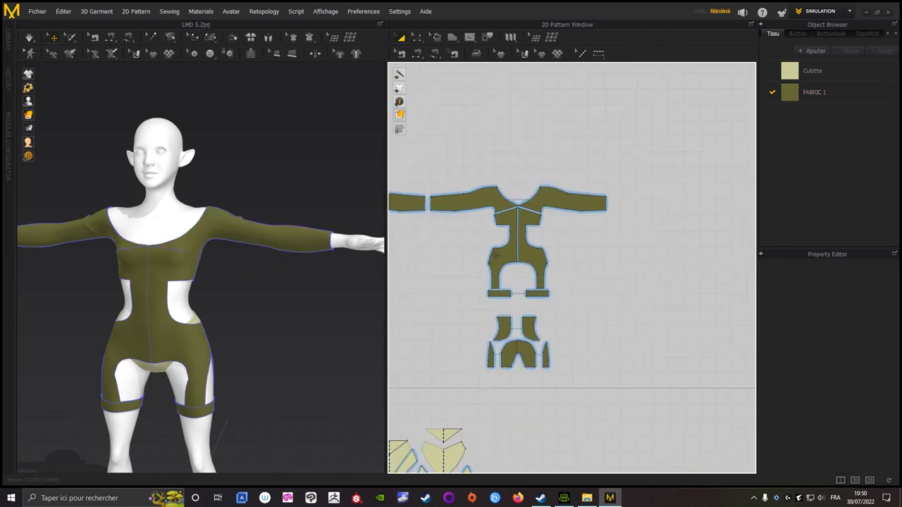
pyautogui.scroll(5, 496, 255)
pyautogui.scroll(3, 511, 201)
pyautogui.click(534, 212)
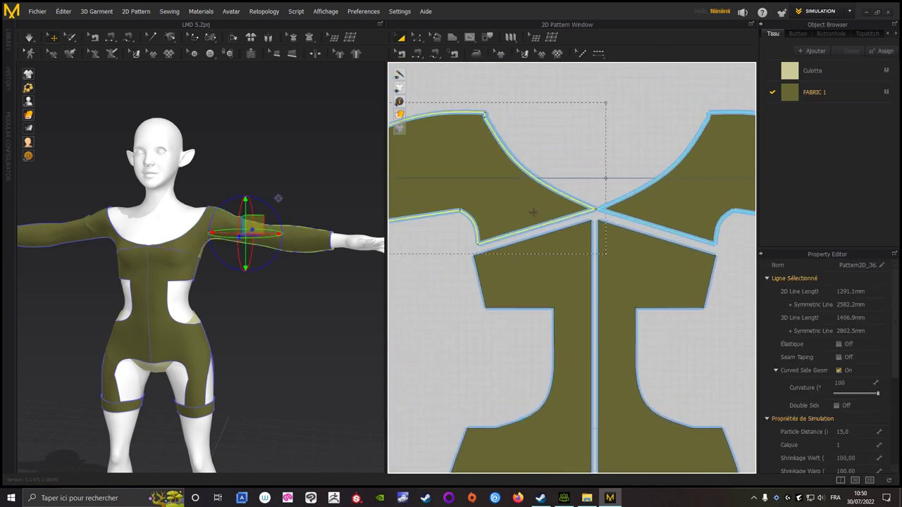
pyautogui.click(625, 205)
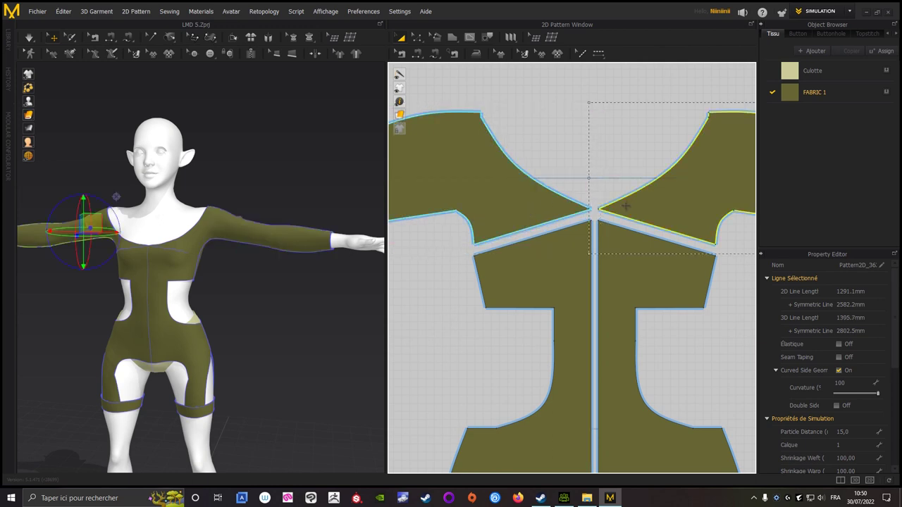
pyautogui.click(570, 167)
pyautogui.scroll(-5, 569, 167)
pyautogui.scroll(-2, 659, 237)
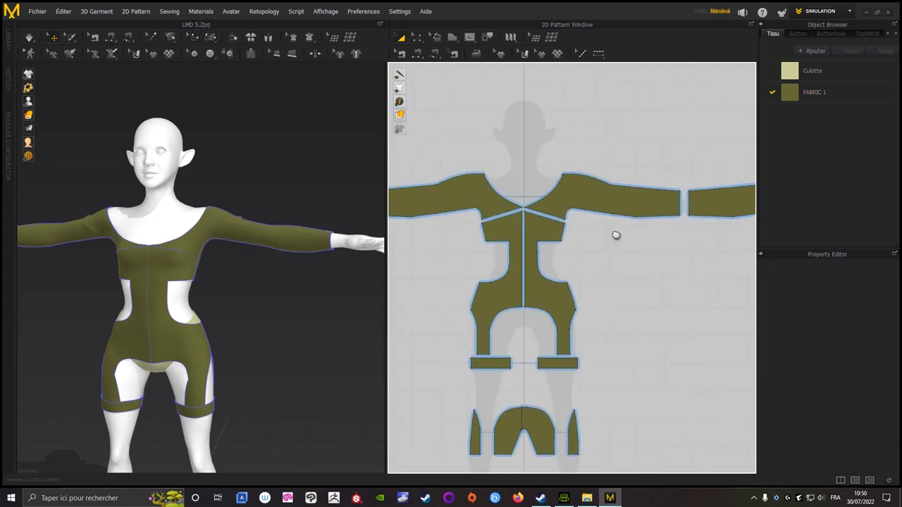
pyautogui.moveTo(616, 235); pyautogui.dragTo(606, 175, button='middle')
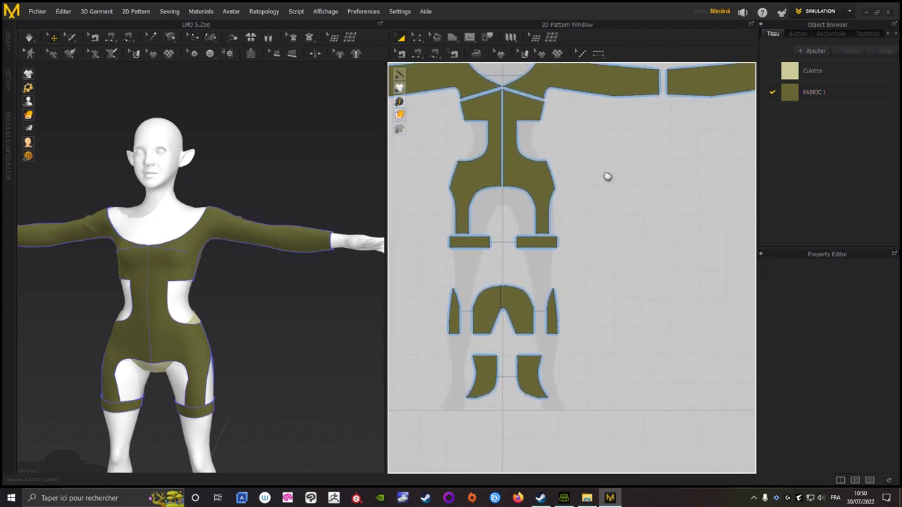
# - Simulate the cut bodysuit on the avatar, then select the left sleeve pattern
pyautogui.click(34, 37)
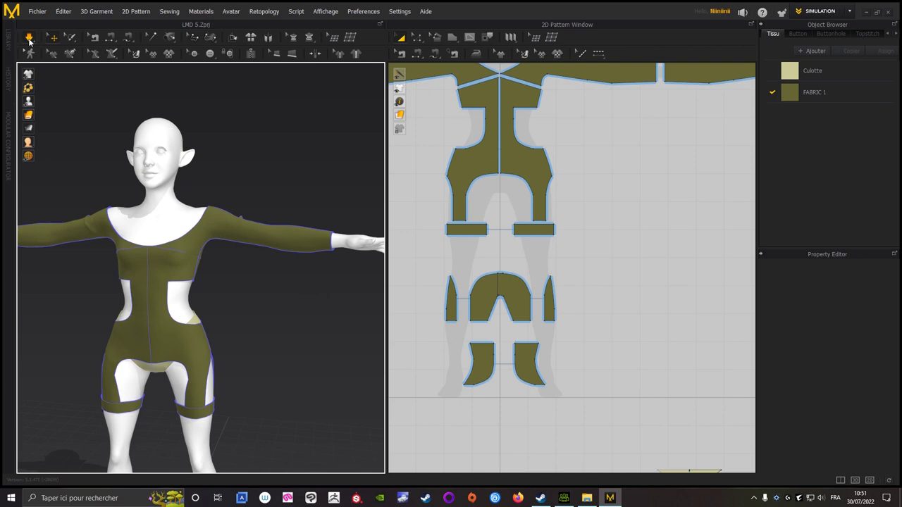
pyautogui.scroll(-3, 498, 208)
pyautogui.scroll(3, 535, 301)
pyautogui.scroll(2, 536, 302)
pyautogui.scroll(1, 520, 303)
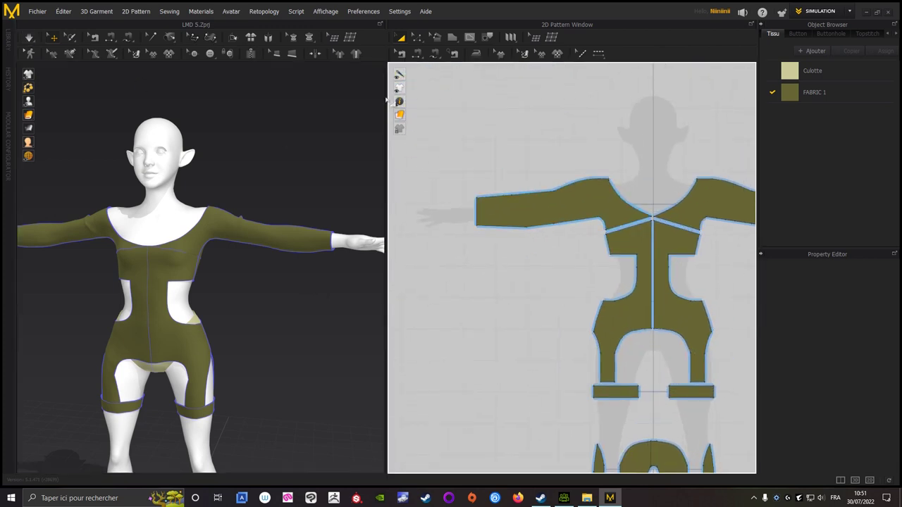
pyautogui.click(401, 38)
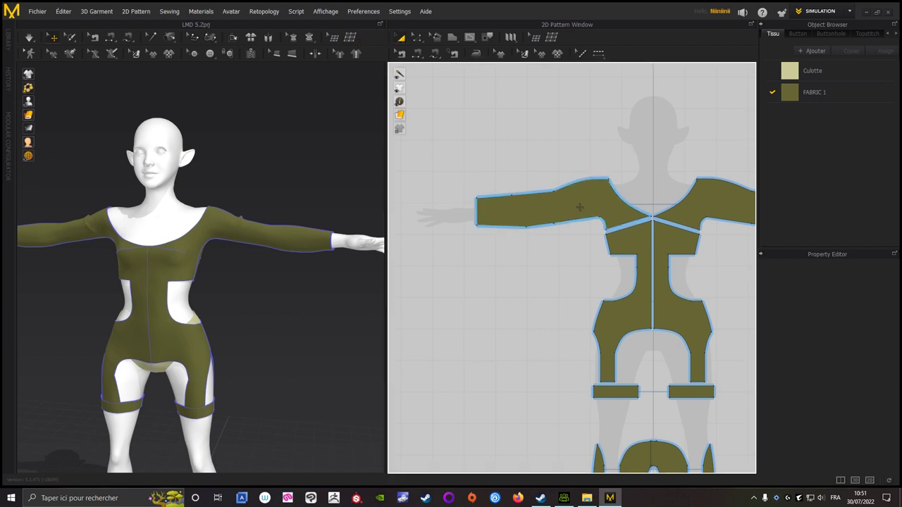
pyautogui.click(579, 206)
# - Hide the selected sleeve and the second pattern set's sleeve from the 3D garment
pyautogui.rightClick(575, 201)
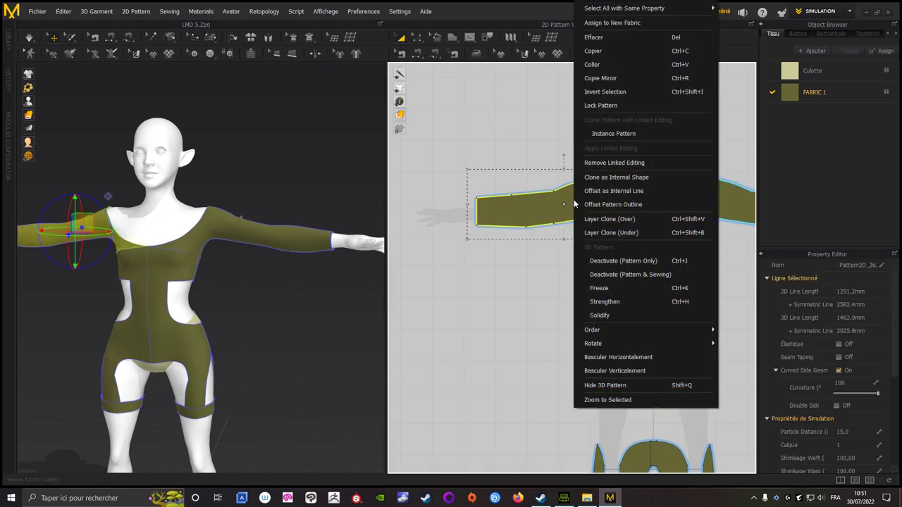
pyautogui.click(599, 383)
pyautogui.moveTo(292, 315)
pyautogui.mouseDown(button='right')
pyautogui.moveTo(429, 312)
pyautogui.moveTo(298, 317)
pyautogui.moveTo(251, 256)
pyautogui.mouseUp(button='right')
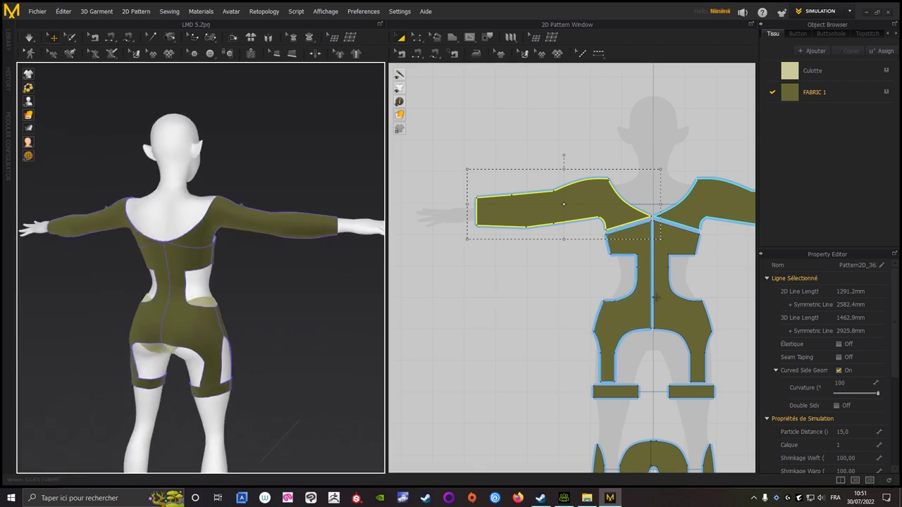
pyautogui.moveTo(714, 272)
pyautogui.mouseDown(button='right')
pyautogui.moveTo(549, 268)
pyautogui.moveTo(521, 301)
pyautogui.mouseUp(button='right')
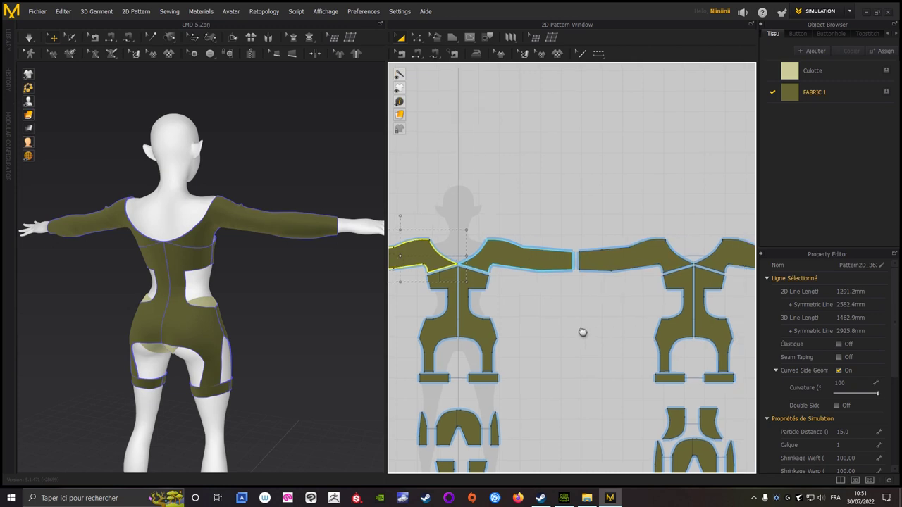
pyautogui.moveTo(583, 332); pyautogui.dragTo(438, 332, button='right')
pyautogui.click(626, 261)
pyautogui.rightClick(637, 262)
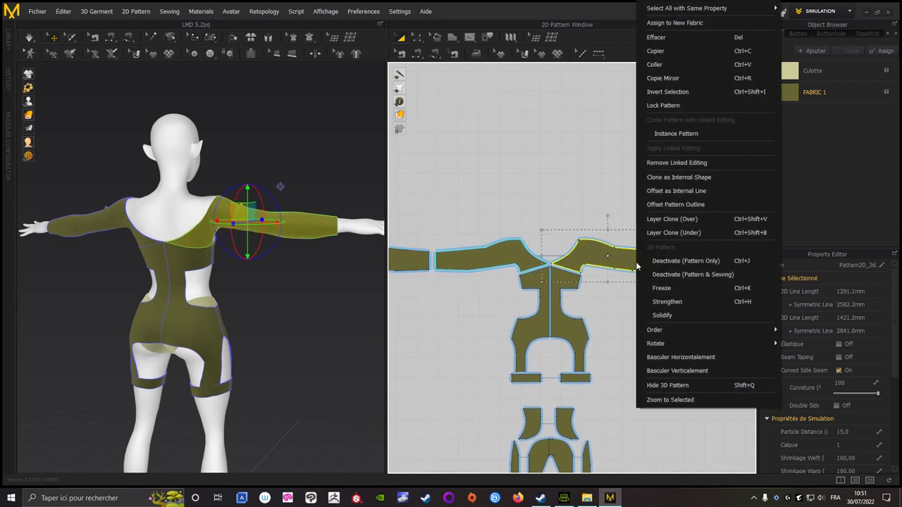
pyautogui.click(667, 386)
# - Review the one-shouldered bodysuit from several angles and switch to the Edit Pattern tool
pyautogui.moveTo(334, 319)
pyautogui.mouseDown(button='right')
pyautogui.moveTo(129, 314)
pyautogui.moveTo(102, 337)
pyautogui.mouseUp(button='right')
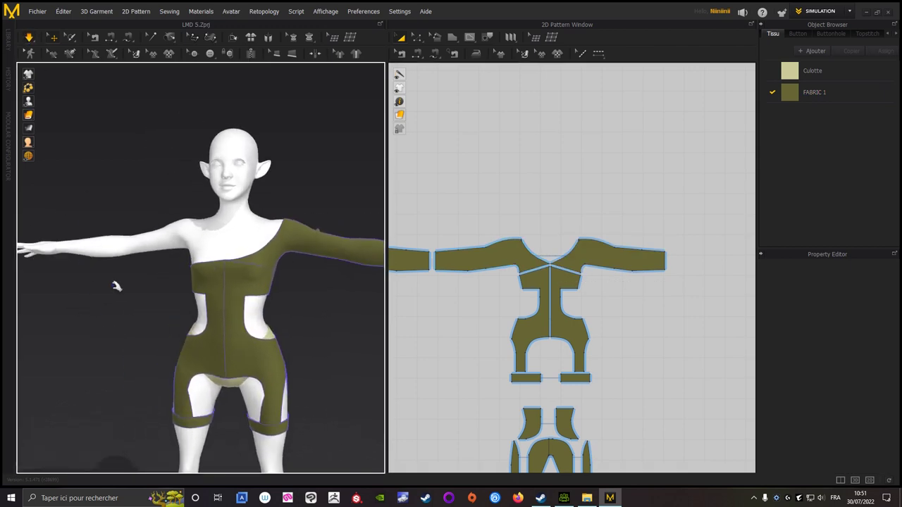
pyautogui.scroll(2, 110, 323)
pyautogui.scroll(2, 101, 261)
pyautogui.moveTo(101, 262)
pyautogui.mouseDown(button='right')
pyautogui.moveTo(322, 255)
pyautogui.moveTo(110, 258)
pyautogui.moveTo(108, 271)
pyautogui.mouseUp(button='right')
pyautogui.scroll(3, 107, 271)
pyautogui.moveTo(113, 268); pyautogui.dragTo(94, 351, button='middle')
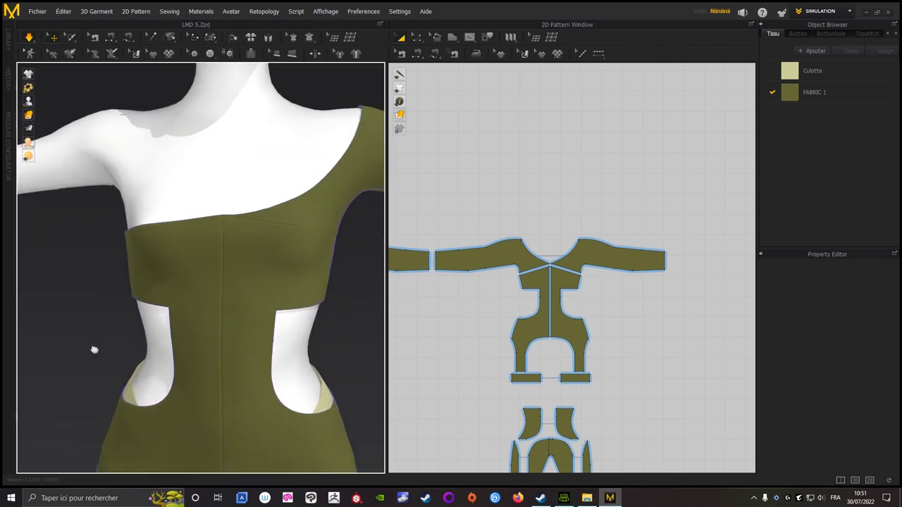
pyautogui.click(416, 39)
pyautogui.scroll(5, 503, 310)
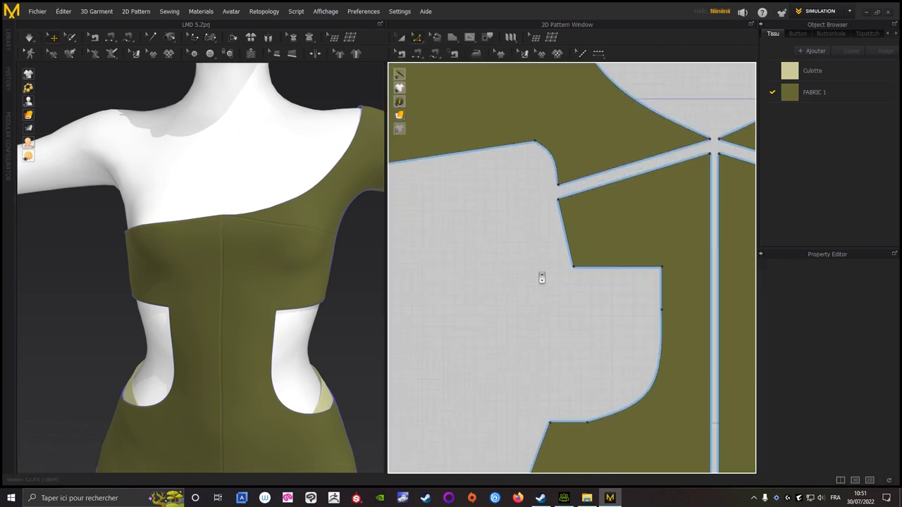
pyautogui.scroll(3, 472, 303)
pyautogui.scroll(-1, 526, 284)
pyautogui.scroll(-1, 484, 334)
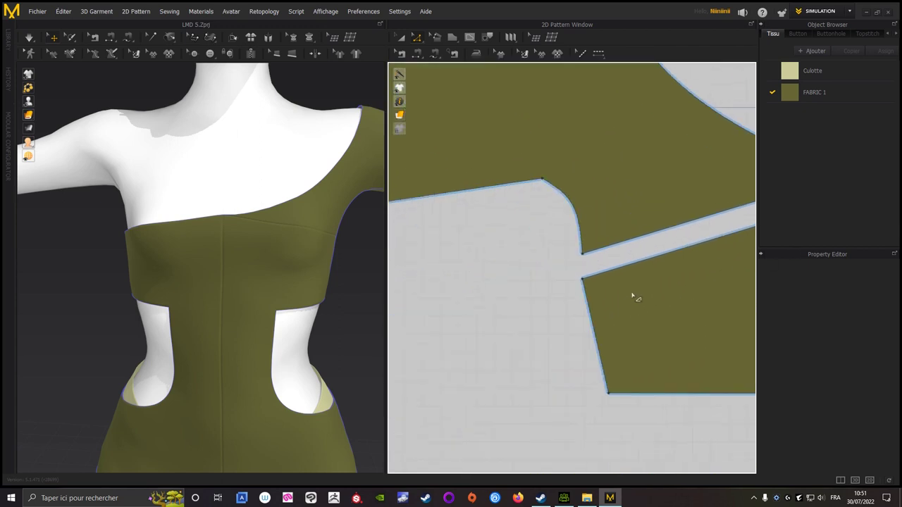
pyautogui.scroll(-5, 531, 326)
pyautogui.scroll(3, 650, 272)
pyautogui.scroll(3, 644, 268)
pyautogui.scroll(2, 590, 209)
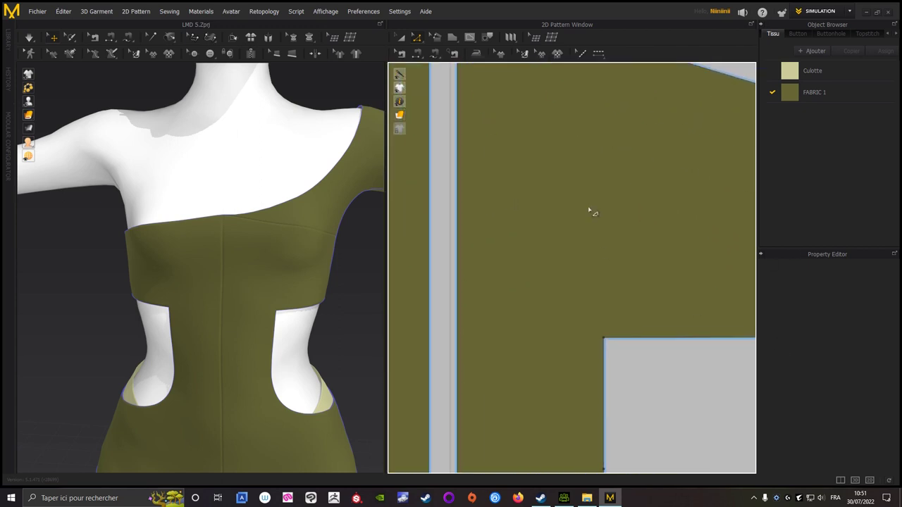
# - Pull the front centre-seam junction point slightly down and re-simulate
pyautogui.scroll(-1, 630, 315)
pyautogui.scroll(1, 652, 281)
pyautogui.scroll(-1, 581, 238)
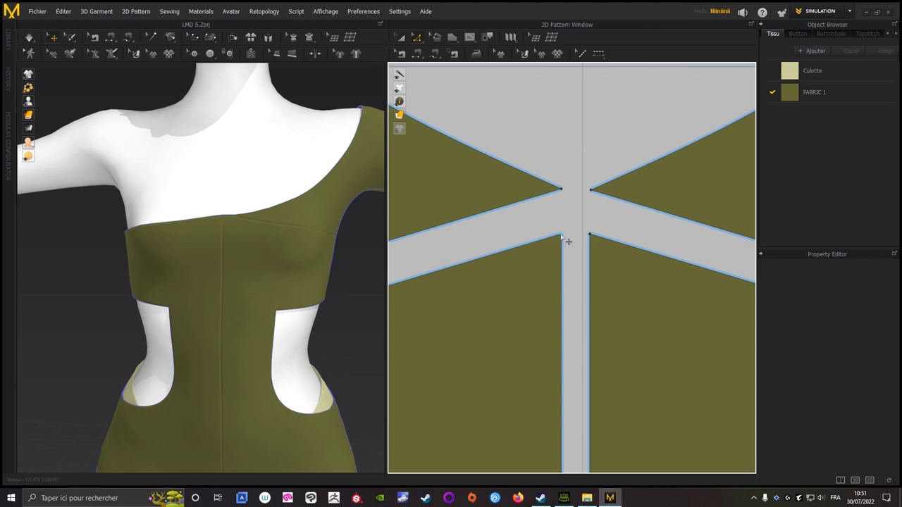
pyautogui.click(561, 236)
pyautogui.moveTo(568, 241); pyautogui.dragTo(572, 252)
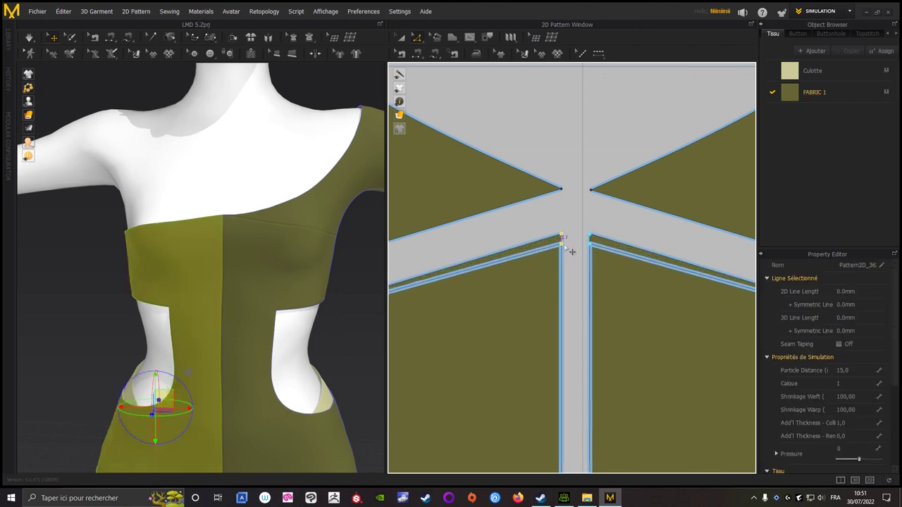
pyautogui.moveTo(572, 252); pyautogui.dragTo(572, 251)
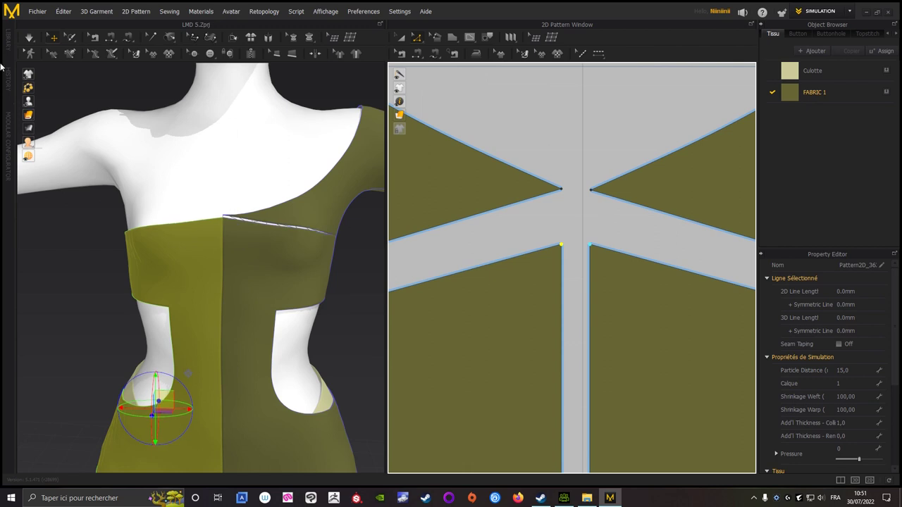
pyautogui.click(29, 38)
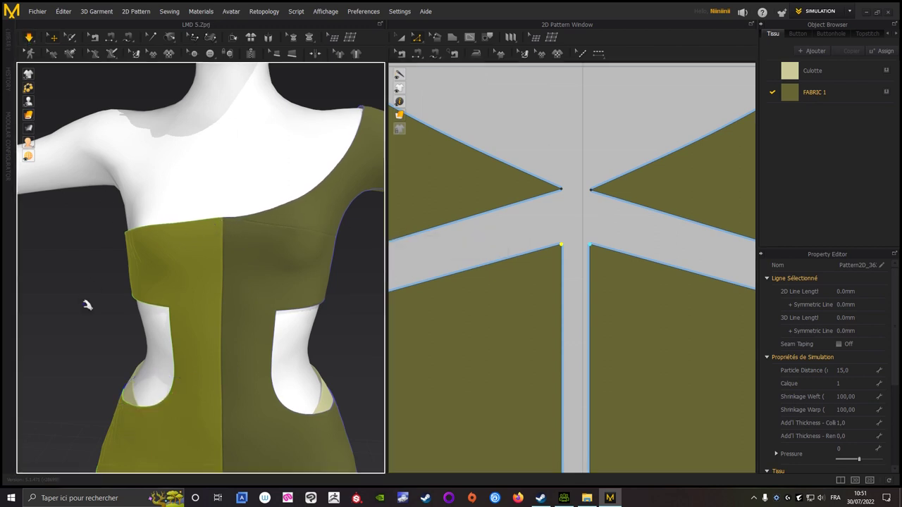
# - Lower the back pattern's junction point slightly and re-simulate the bodysuit
pyautogui.scroll(-3, 87, 305)
pyautogui.moveTo(97, 329)
pyautogui.mouseDown(button='right')
pyautogui.moveTo(298, 303)
pyautogui.moveTo(323, 312)
pyautogui.moveTo(104, 313)
pyautogui.moveTo(148, 278)
pyautogui.mouseUp(button='right')
pyautogui.scroll(3, 695, 301)
pyautogui.scroll(3, 640, 311)
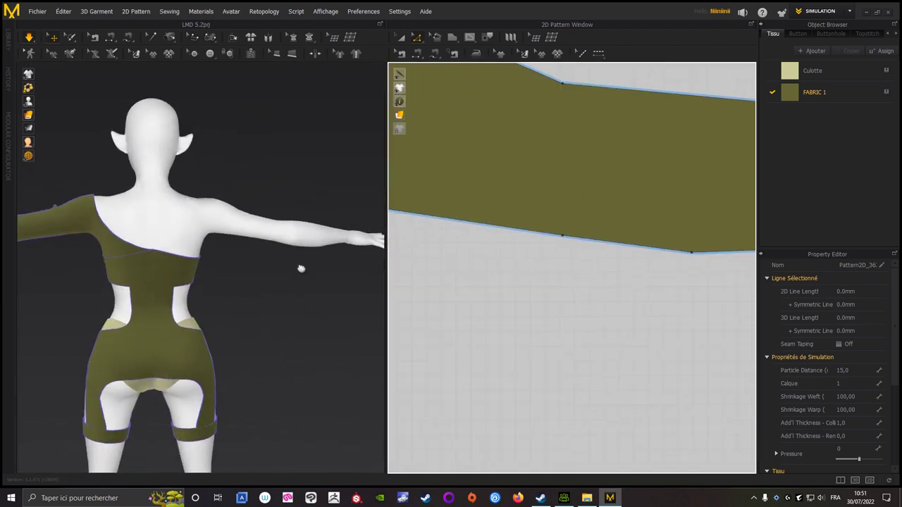
pyautogui.scroll(-3, 562, 272)
pyautogui.scroll(3, 648, 276)
pyautogui.moveTo(649, 275); pyautogui.dragTo(577, 254, button='right')
pyautogui.scroll(-1, 602, 228)
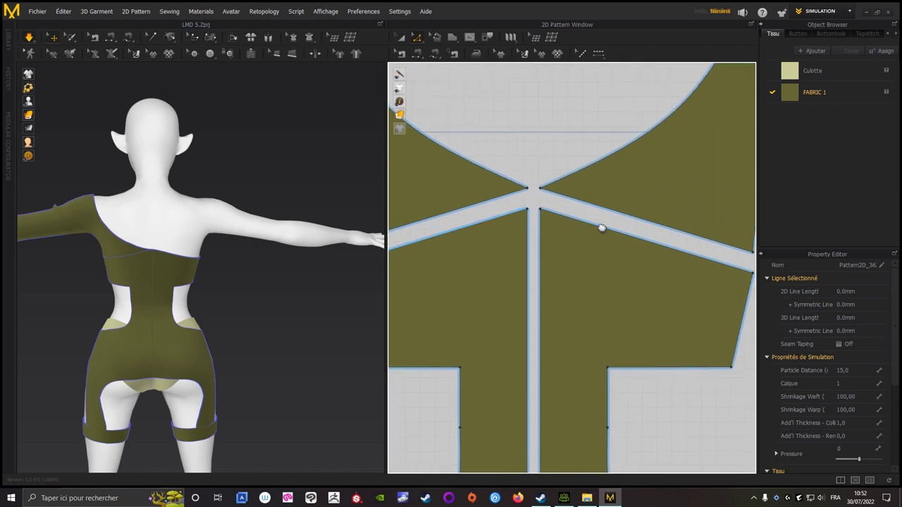
pyautogui.scroll(2, 602, 228)
pyautogui.scroll(1, 572, 242)
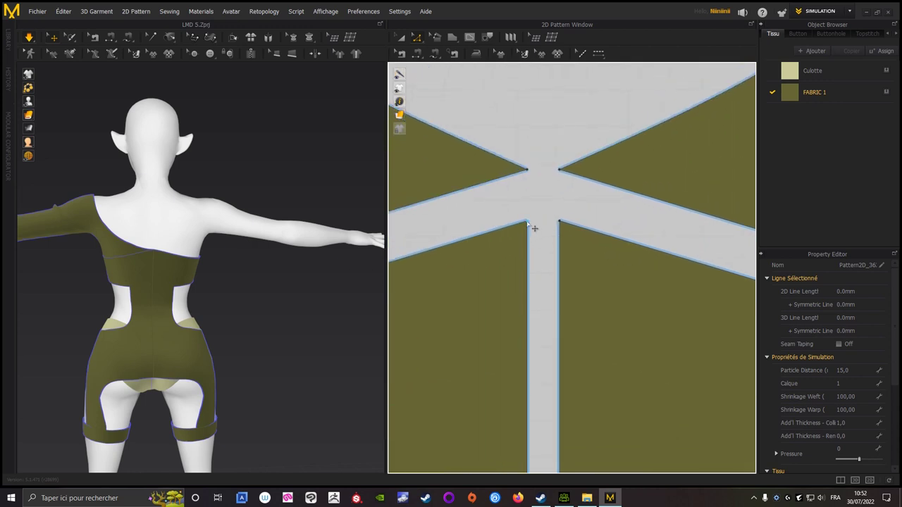
pyautogui.moveTo(534, 229); pyautogui.dragTo(535, 241)
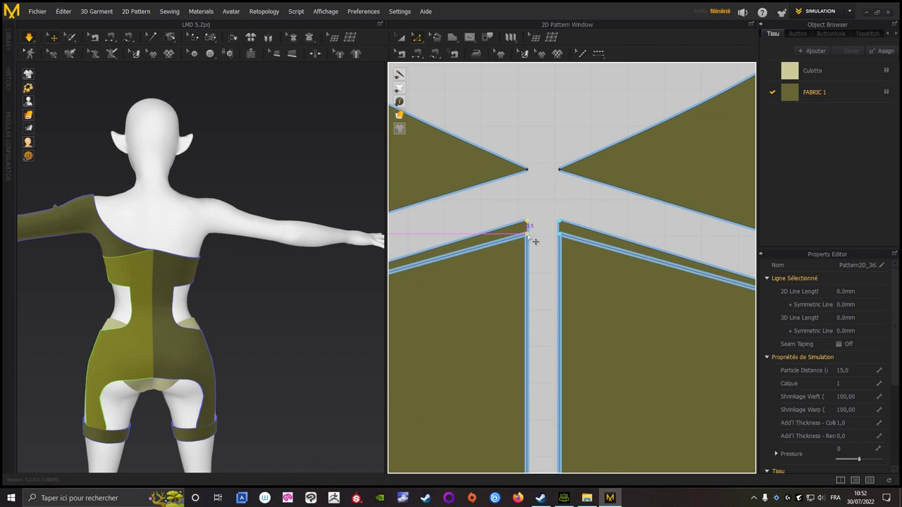
pyautogui.moveTo(536, 241); pyautogui.dragTo(534, 241)
pyautogui.scroll(-2, 534, 241)
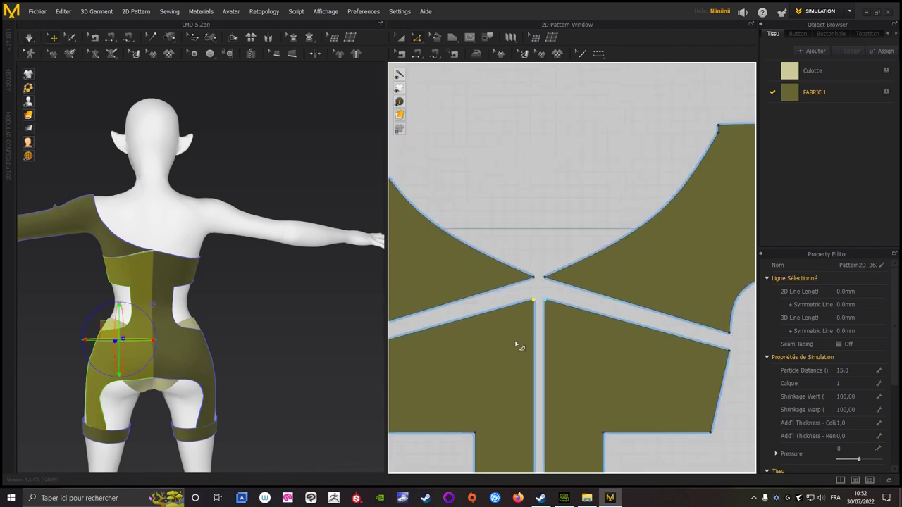
pyautogui.scroll(-2, 520, 346)
pyautogui.click(26, 39)
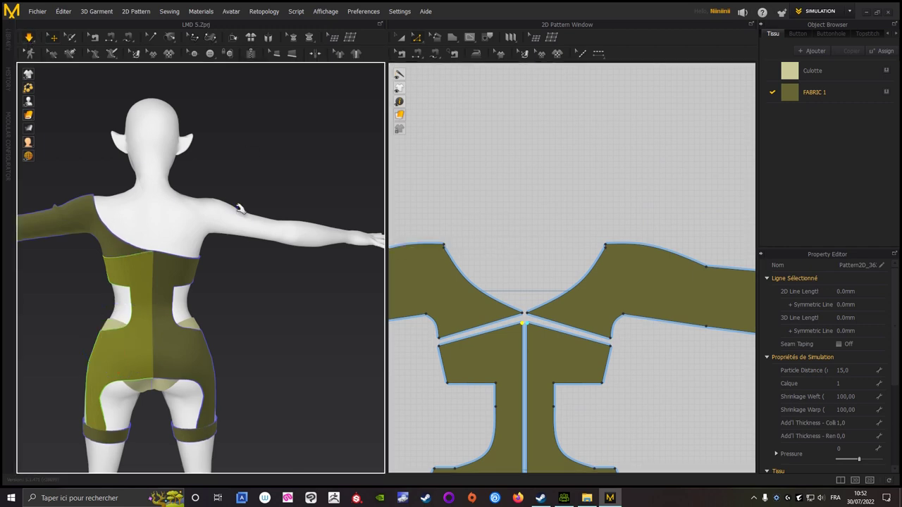
pyautogui.moveTo(239, 208)
pyautogui.mouseDown(button='right')
pyautogui.moveTo(301, 181)
pyautogui.moveTo(364, 169)
pyautogui.moveTo(320, 175)
pyautogui.moveTo(211, 236)
pyautogui.moveTo(89, 316)
pyautogui.moveTo(73, 344)
pyautogui.moveTo(79, 326)
pyautogui.moveTo(334, 291)
pyautogui.mouseUp(button='right')
# - Select the single remaining long sleeve and inspect it on the avatar from the front
pyautogui.scroll(2, 88, 317)
pyautogui.click(346, 234)
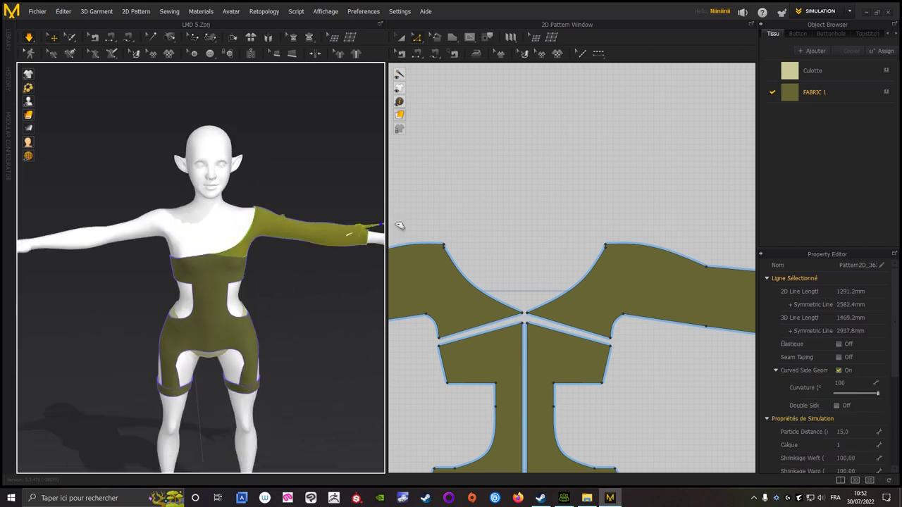
pyautogui.moveTo(353, 236)
pyautogui.mouseDown(button='right')
pyautogui.moveTo(317, 264)
pyautogui.moveTo(190, 270)
pyautogui.mouseUp(button='right')
pyautogui.scroll(3, 248, 246)
pyautogui.moveTo(296, 281); pyautogui.dragTo(190, 261, button='middle')
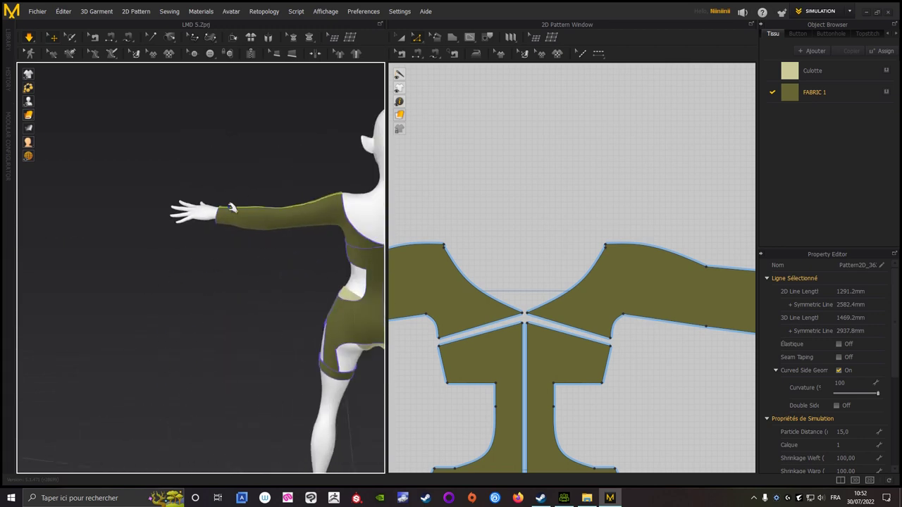
pyautogui.click(231, 206)
pyautogui.click(205, 279)
pyautogui.scroll(-3, 205, 280)
pyautogui.moveTo(205, 280)
pyautogui.mouseDown(button='right')
pyautogui.moveTo(100, 252)
pyautogui.moveTo(67, 269)
pyautogui.moveTo(302, 278)
pyautogui.mouseUp(button='right')
pyautogui.scroll(-2, 144, 254)
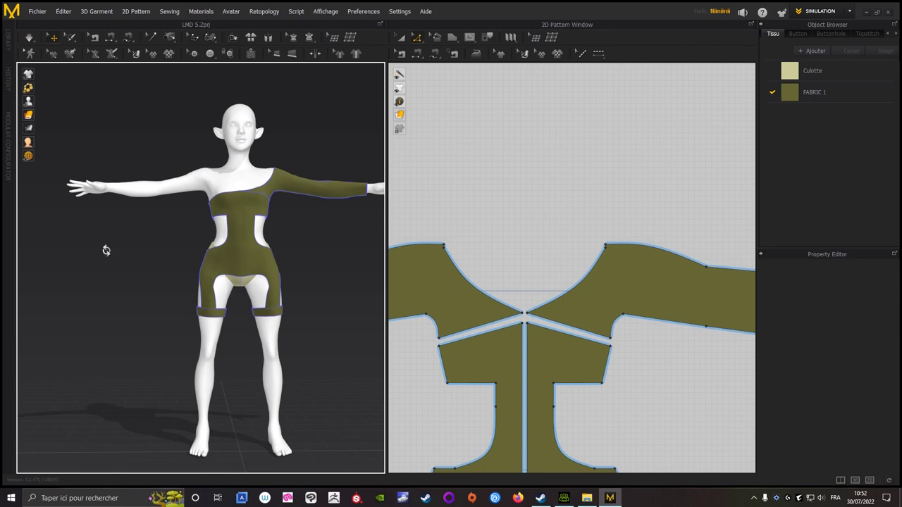
# - Bring both pattern sets into view and centre the front pieces with the Select/Move tool
pyautogui.moveTo(105, 251); pyautogui.dragTo(107, 268, button='right')
pyautogui.scroll(-3, 626, 209)
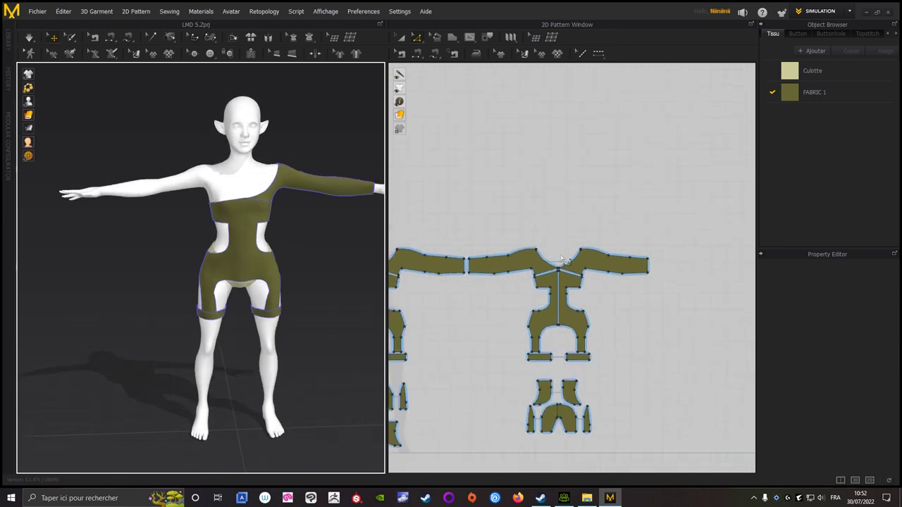
pyautogui.scroll(-2, 620, 246)
pyautogui.scroll(2, 616, 282)
pyautogui.moveTo(616, 286); pyautogui.dragTo(635, 281, button='right')
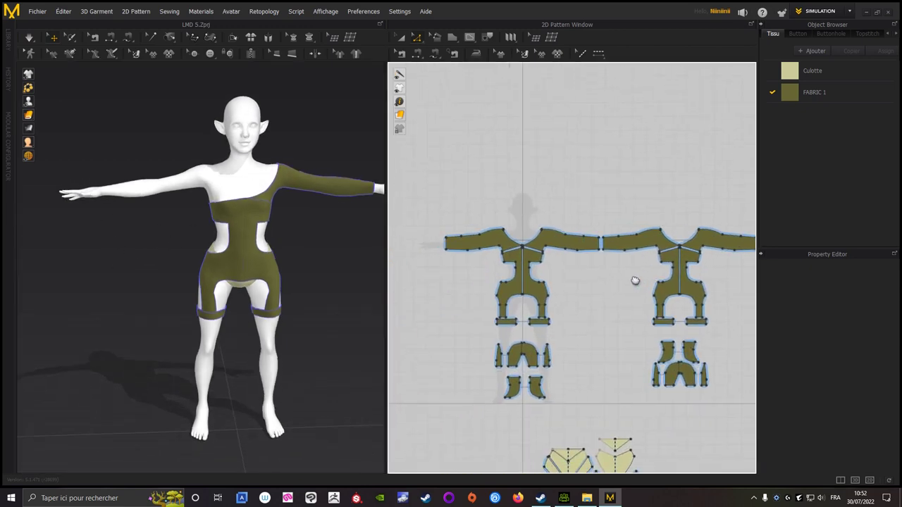
pyautogui.scroll(3, 634, 282)
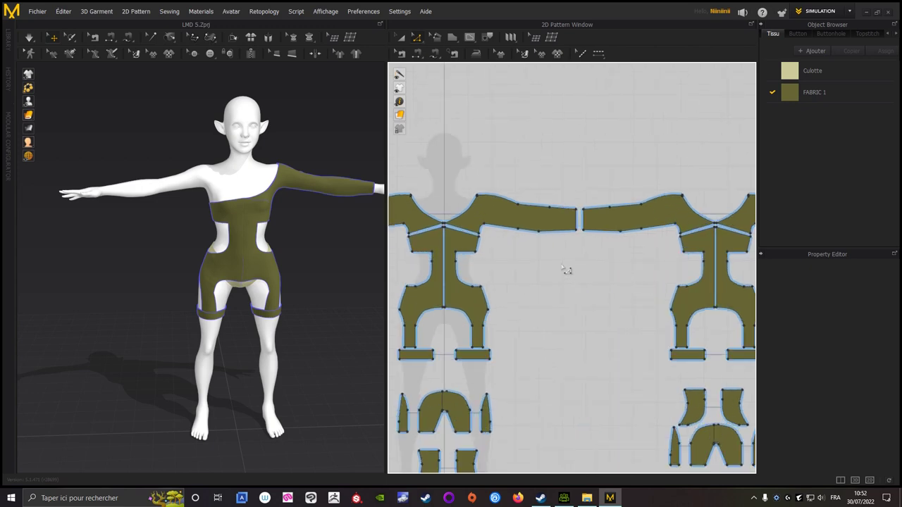
pyautogui.click(399, 39)
pyautogui.moveTo(413, 212); pyautogui.dragTo(475, 213, button='right')
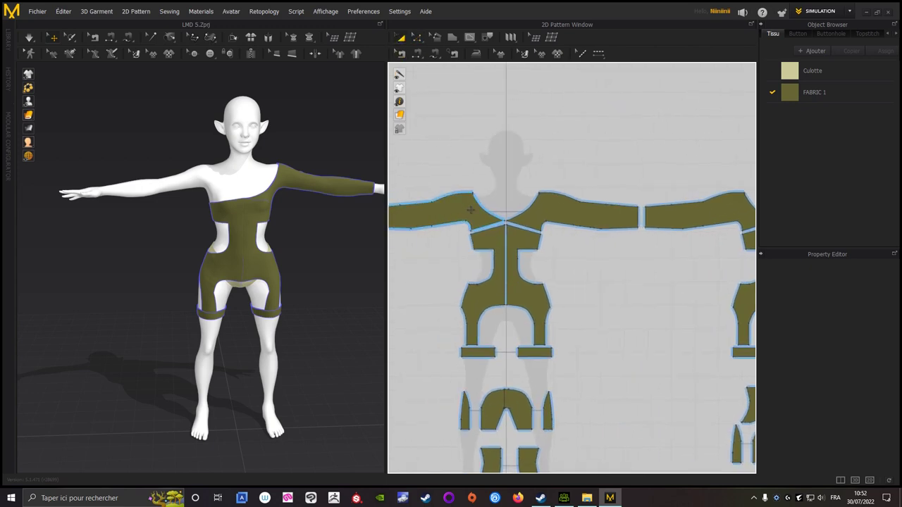
pyautogui.click(465, 207)
pyautogui.moveTo(516, 266); pyautogui.dragTo(652, 177, button='right')
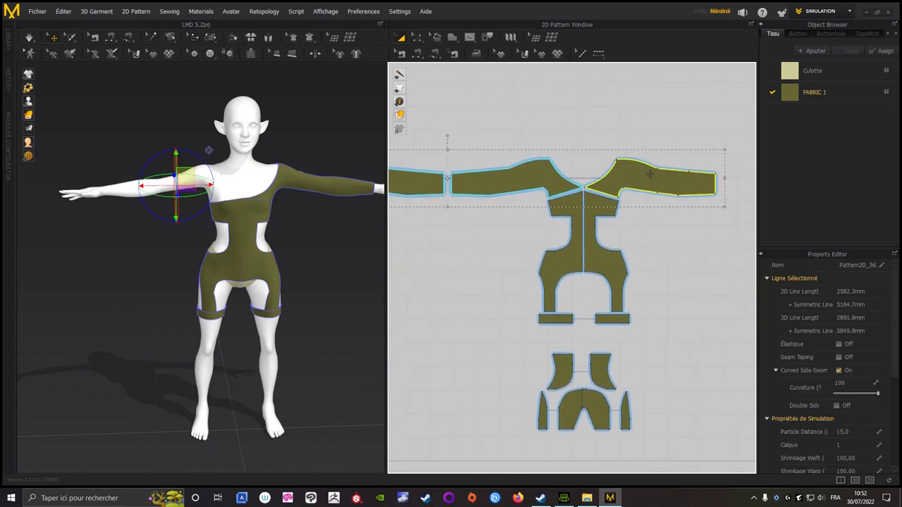
pyautogui.rightClick(637, 166)
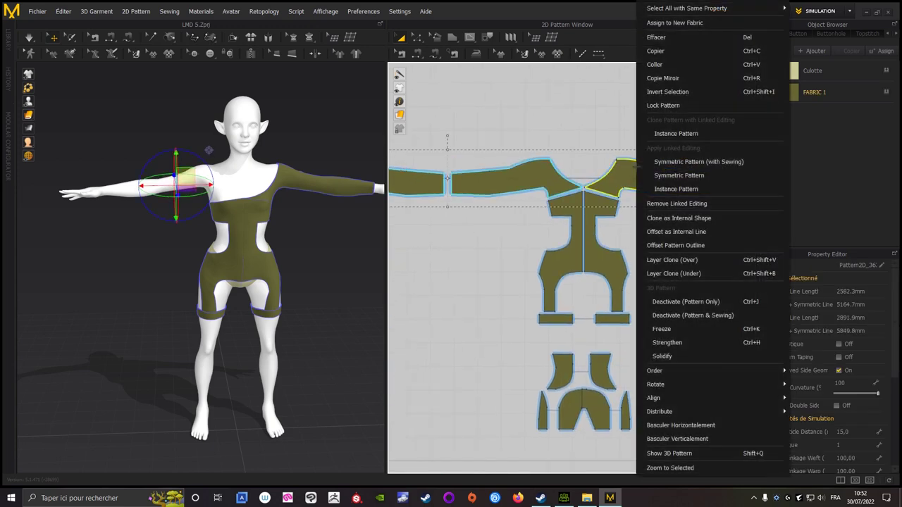
pyautogui.click(666, 451)
pyautogui.click(484, 307)
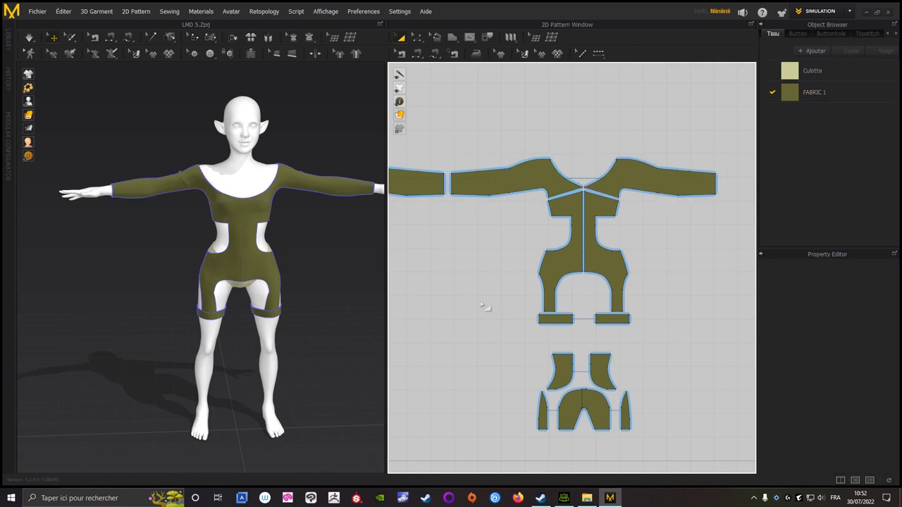
pyautogui.moveTo(458, 266); pyautogui.dragTo(547, 244, button='right')
pyautogui.click(582, 191)
pyautogui.keyDown('shift'); pyautogui.click(485, 193); pyautogui.keyUp('shift')
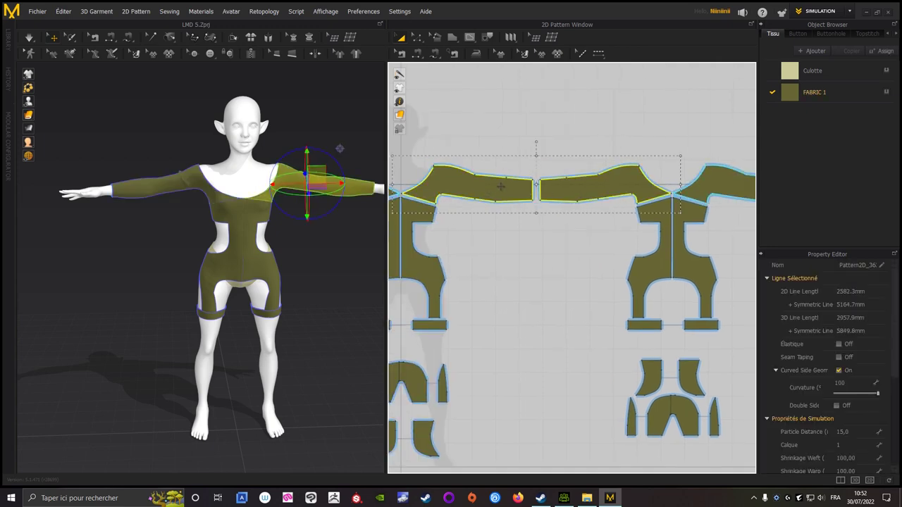
pyautogui.rightClick(501, 187)
pyautogui.click(532, 453)
pyautogui.click(489, 316)
pyautogui.moveTo(131, 322)
pyautogui.mouseDown(button='right')
pyautogui.moveTo(124, 293)
pyautogui.moveTo(383, 282)
pyautogui.moveTo(129, 304)
pyautogui.moveTo(354, 310)
pyautogui.moveTo(359, 302)
pyautogui.moveTo(196, 292)
pyautogui.moveTo(322, 306)
pyautogui.moveTo(374, 300)
pyautogui.mouseUp(button='right')
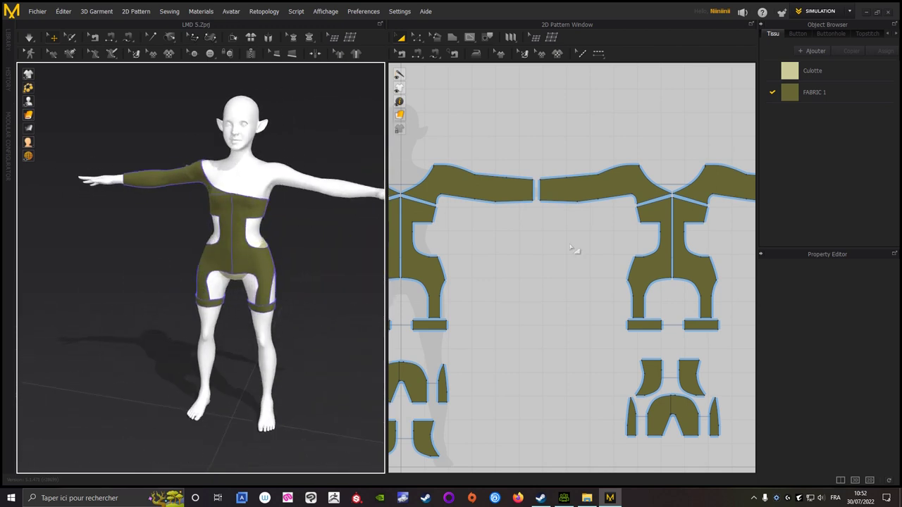
pyautogui.scroll(-3, 571, 248)
pyautogui.click(523, 215)
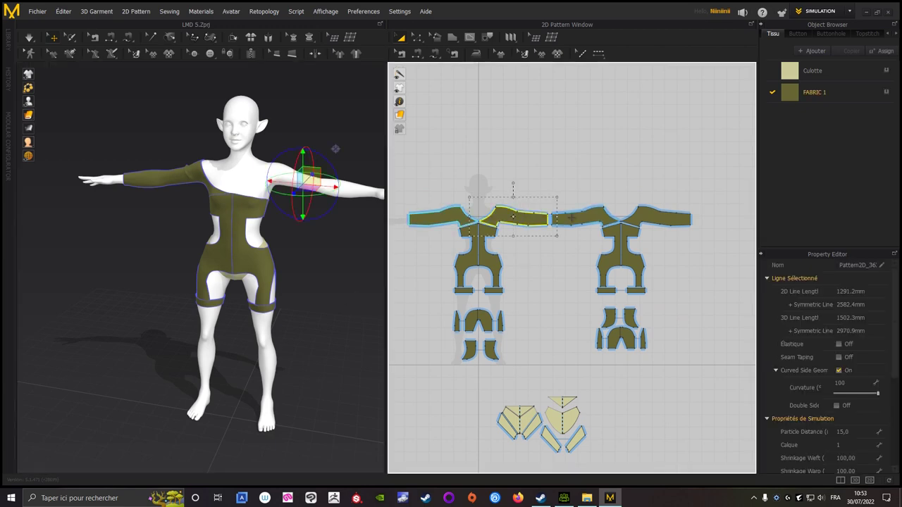
pyautogui.rightClick(572, 216)
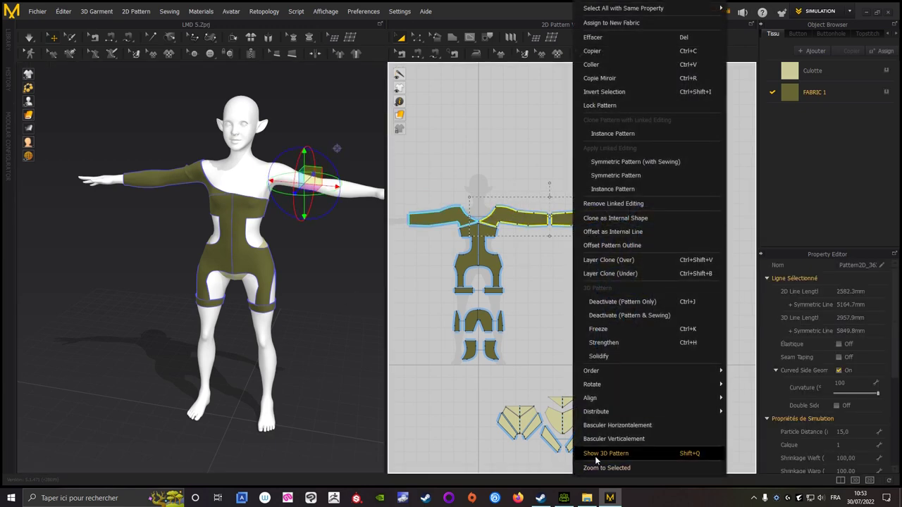
pyautogui.click(595, 456)
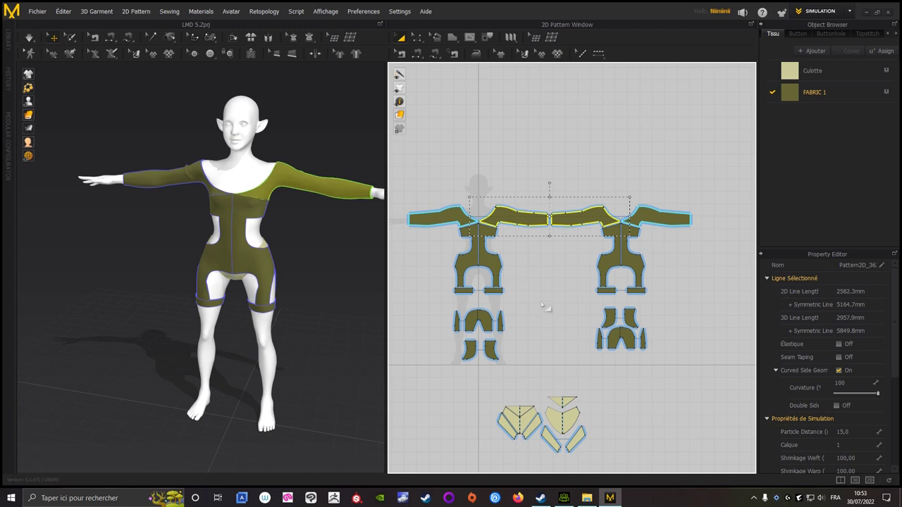
pyautogui.click(671, 216)
pyautogui.keyDown('shift'); pyautogui.click(433, 214); pyautogui.keyUp('shift')
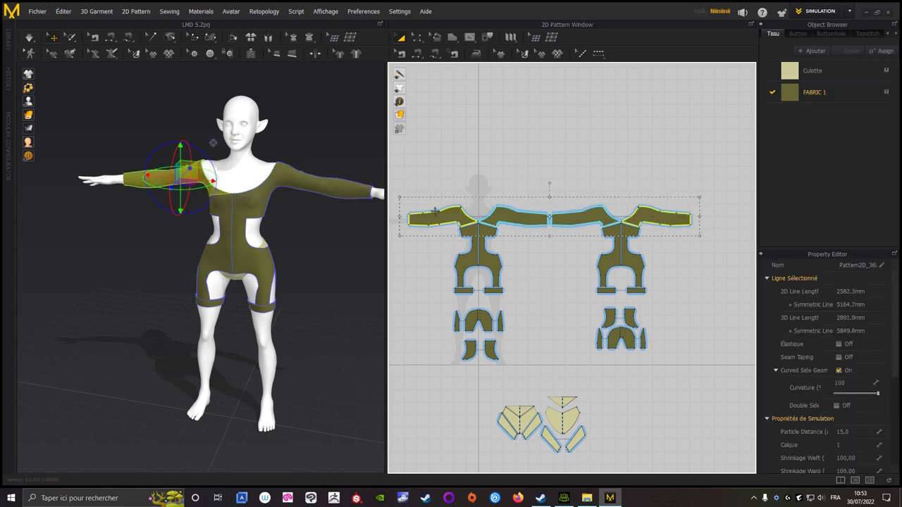
pyautogui.rightClick(446, 217)
pyautogui.click(464, 451)
pyautogui.click(315, 260)
pyautogui.moveTo(332, 258)
pyautogui.mouseDown(button='right')
pyautogui.moveTo(106, 255)
pyautogui.moveTo(325, 246)
pyautogui.mouseUp(button='right')
pyautogui.moveTo(142, 267)
pyautogui.mouseDown(button='right')
pyautogui.moveTo(331, 261)
pyautogui.moveTo(148, 263)
pyautogui.mouseUp(button='right')
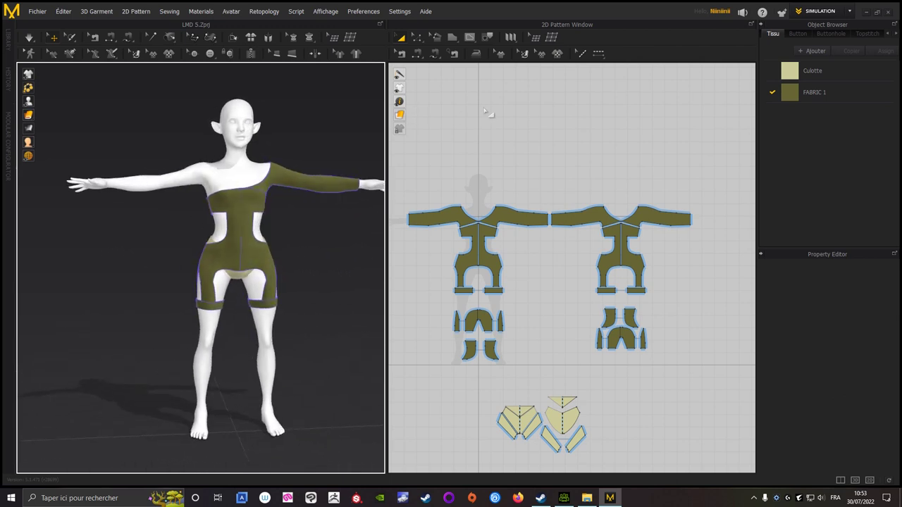
# - Rename the fabric FABRIC 1 to 'Combi' in the Object Browser and zoom the 2D pattern view
pyautogui.doubleClick(821, 93)
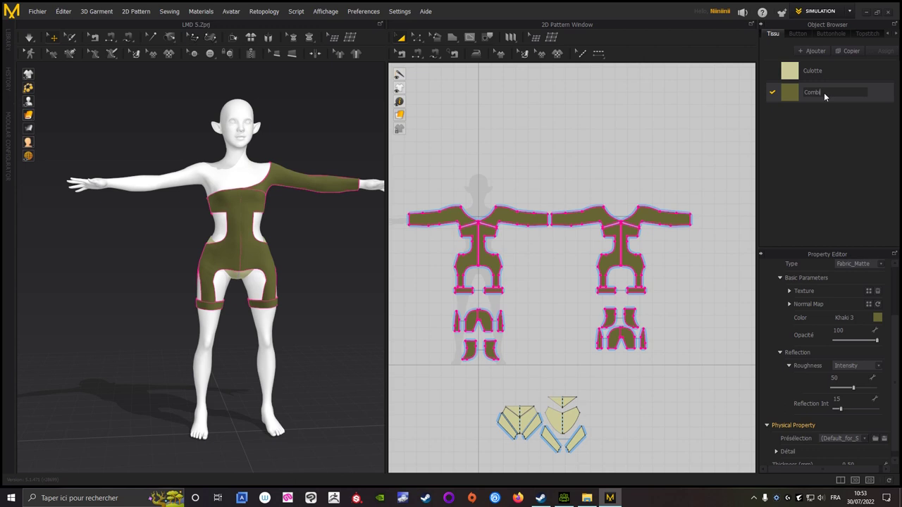
pyautogui.press('Return')
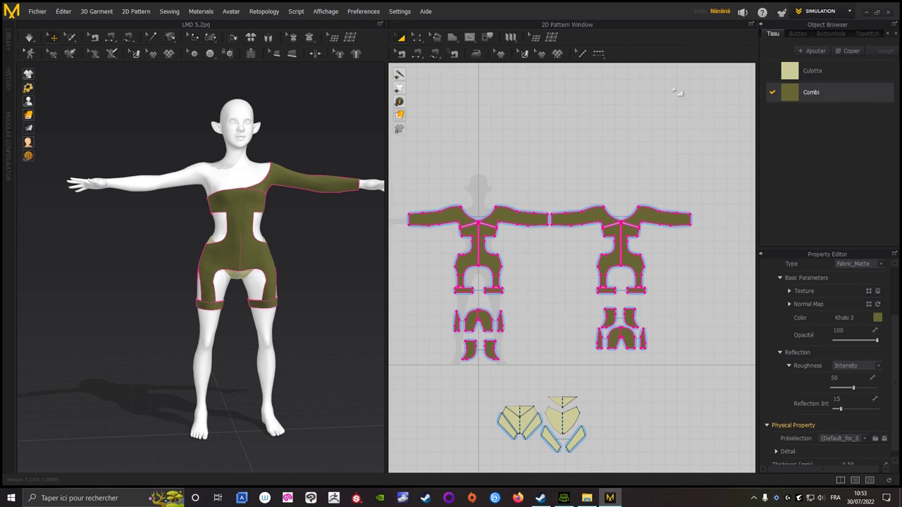
pyautogui.scroll(1, 583, 286)
pyautogui.scroll(1, 596, 262)
pyautogui.scroll(1, 571, 282)
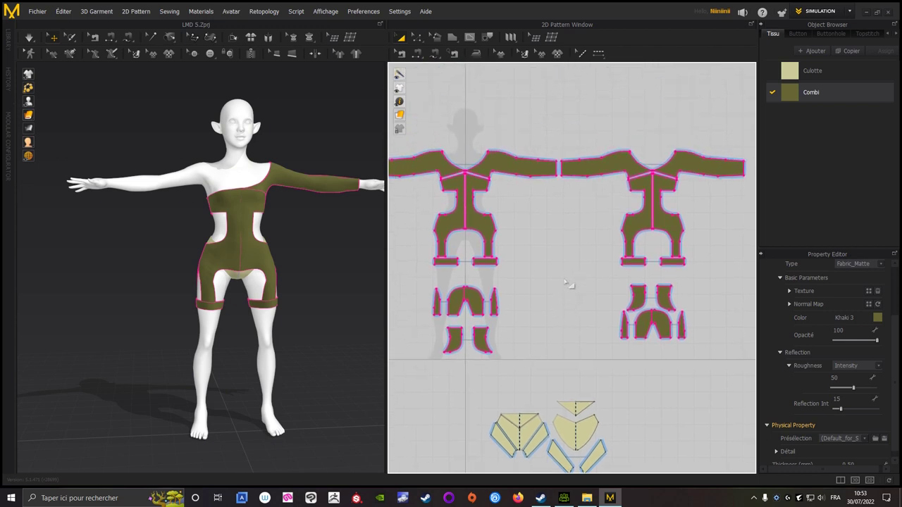
pyautogui.scroll(1, 566, 281)
pyautogui.scroll(1, 572, 299)
pyautogui.scroll(-2, 573, 298)
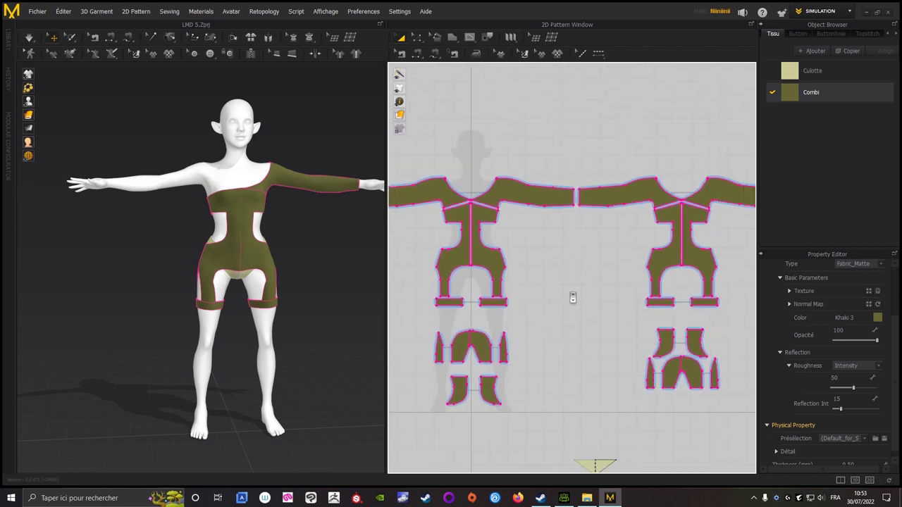
pyautogui.scroll(1, 572, 299)
pyautogui.scroll(-1, 589, 320)
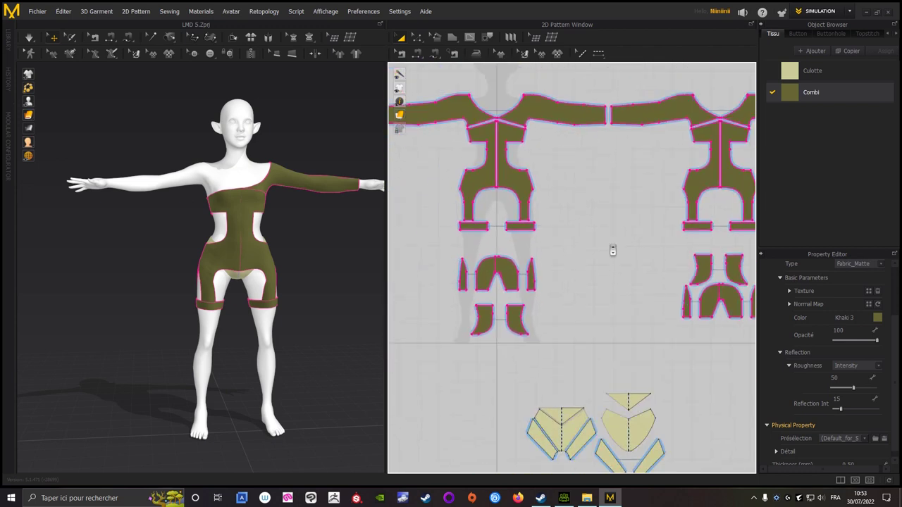
pyautogui.scroll(-2, 611, 249)
pyautogui.click(579, 260)
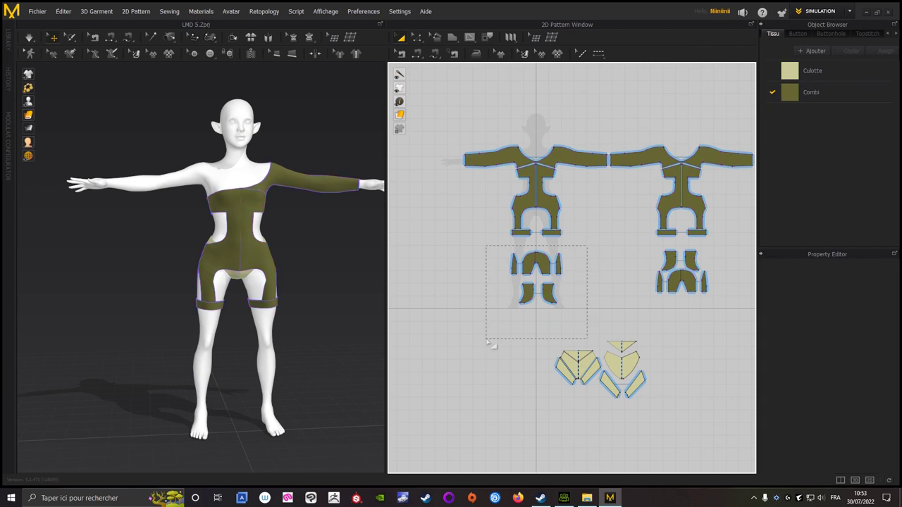
# - Rearrange the lower pattern groups, moving the small pieces off to the right
pyautogui.moveTo(491, 343); pyautogui.dragTo(493, 341)
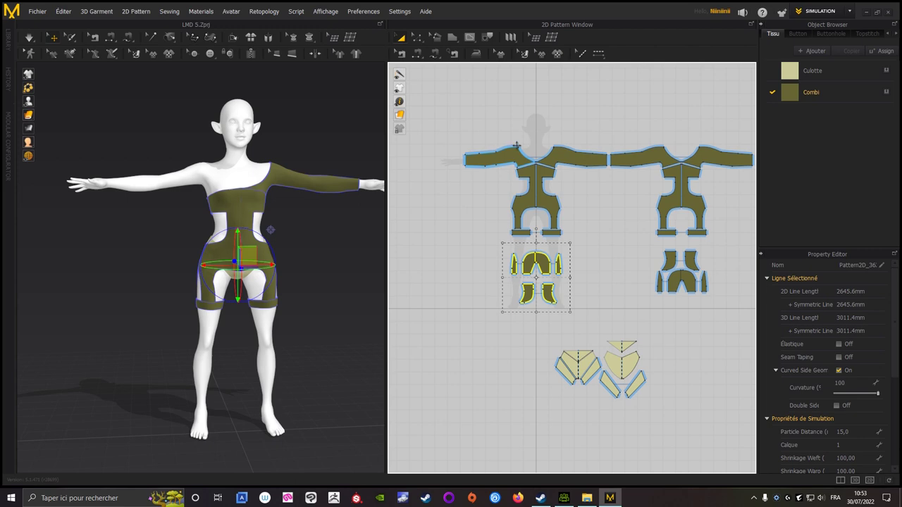
pyautogui.keyDown('shift'); pyautogui.click(654, 311); pyautogui.keyUp('shift')
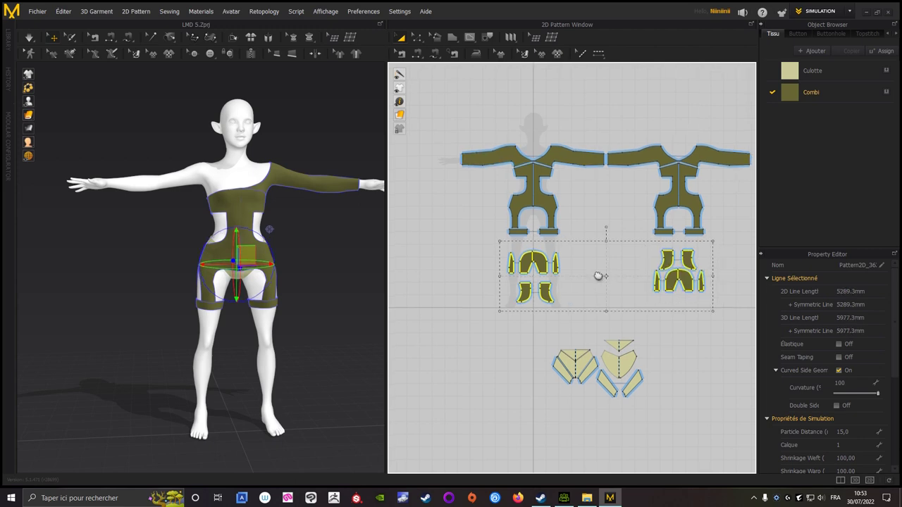
pyautogui.moveTo(599, 275); pyautogui.dragTo(540, 280, button='middle')
pyautogui.click(546, 248)
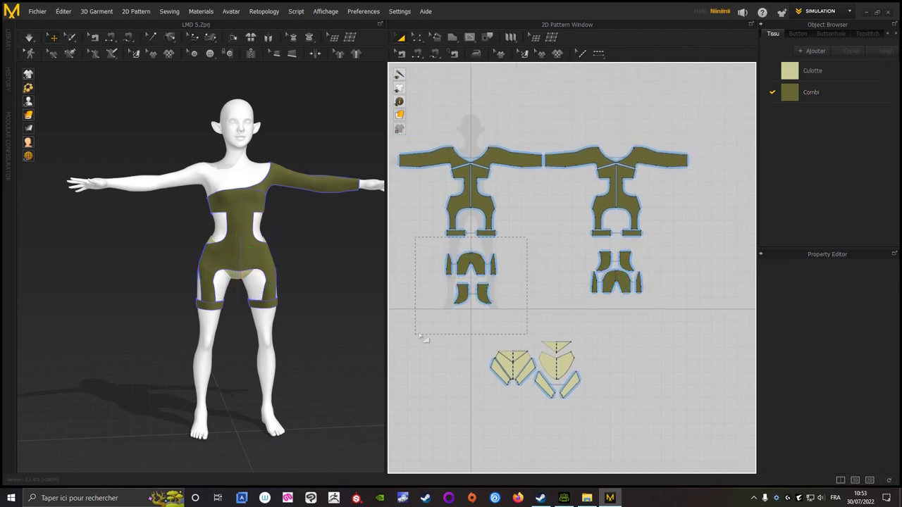
pyautogui.moveTo(423, 338); pyautogui.dragTo(420, 336)
pyautogui.moveTo(463, 268); pyautogui.dragTo(566, 289)
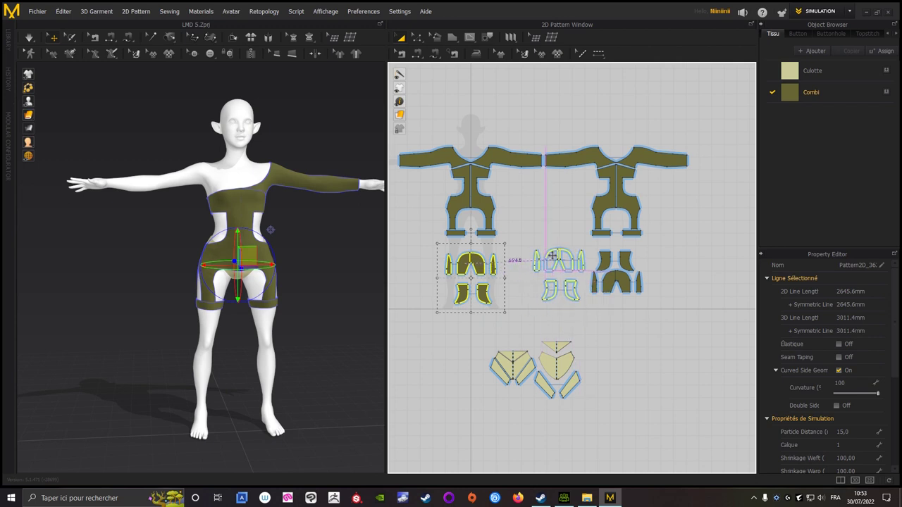
pyautogui.moveTo(547, 263); pyautogui.dragTo(556, 253)
pyautogui.click(662, 246)
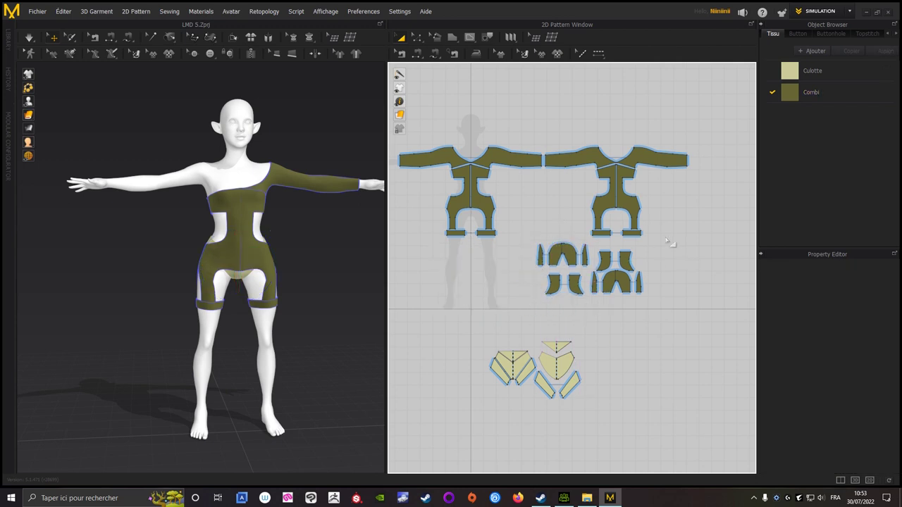
pyautogui.moveTo(506, 320); pyautogui.dragTo(526, 318)
pyautogui.moveTo(553, 252); pyautogui.dragTo(686, 253)
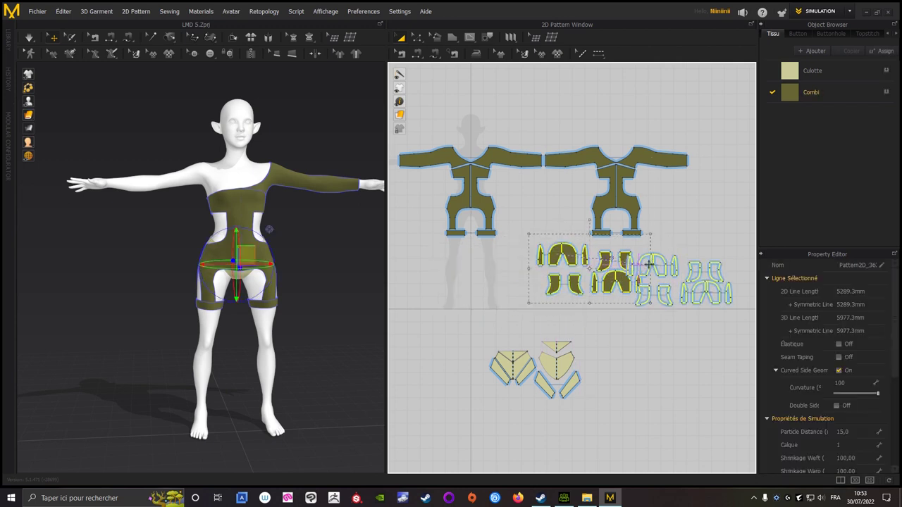
pyautogui.click(578, 295)
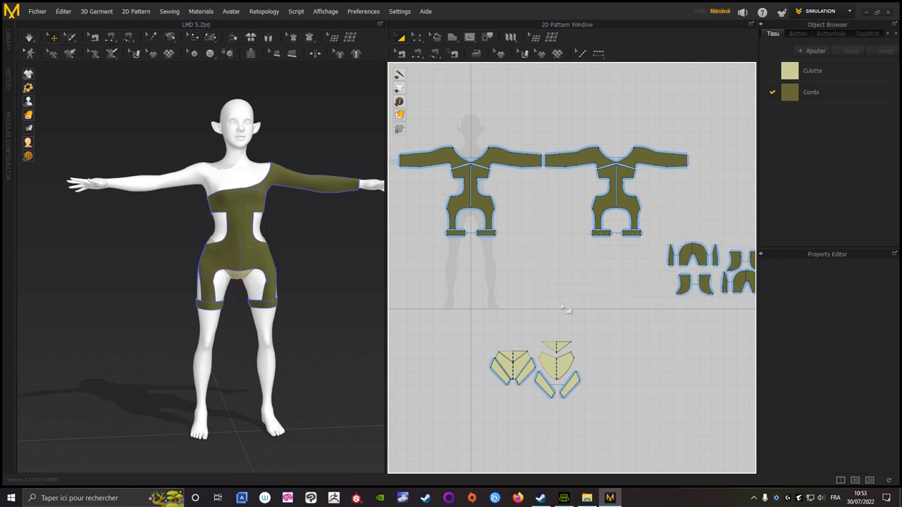
# - Try moving the heart-shaped yellow piece up over the triangle, then undo it
pyautogui.moveTo(578, 296); pyautogui.dragTo(589, 254, button='middle')
pyautogui.scroll(2, 590, 258)
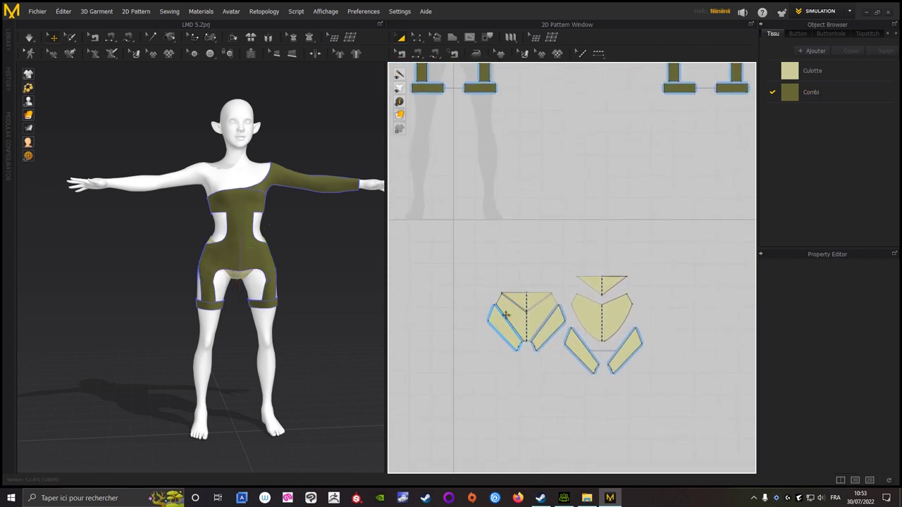
pyautogui.click(512, 311)
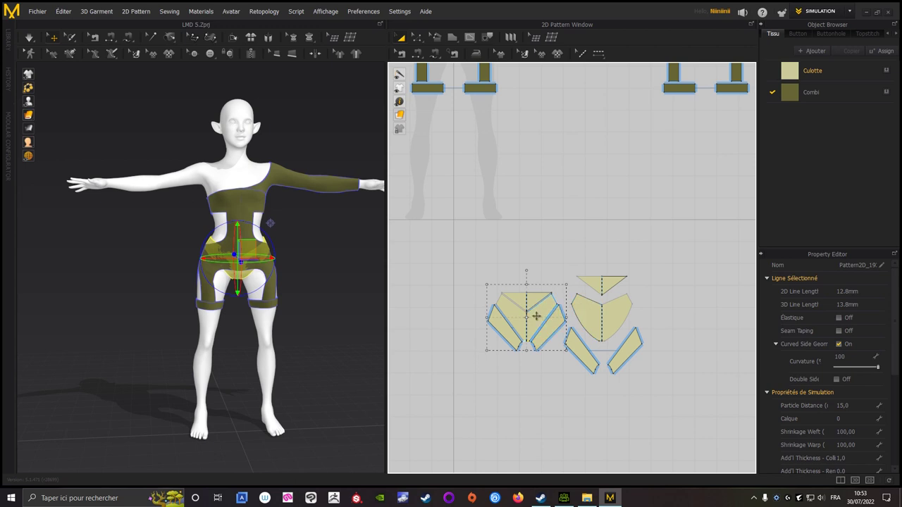
pyautogui.keyDown('shift'); pyautogui.click(596, 310); pyautogui.keyUp('shift')
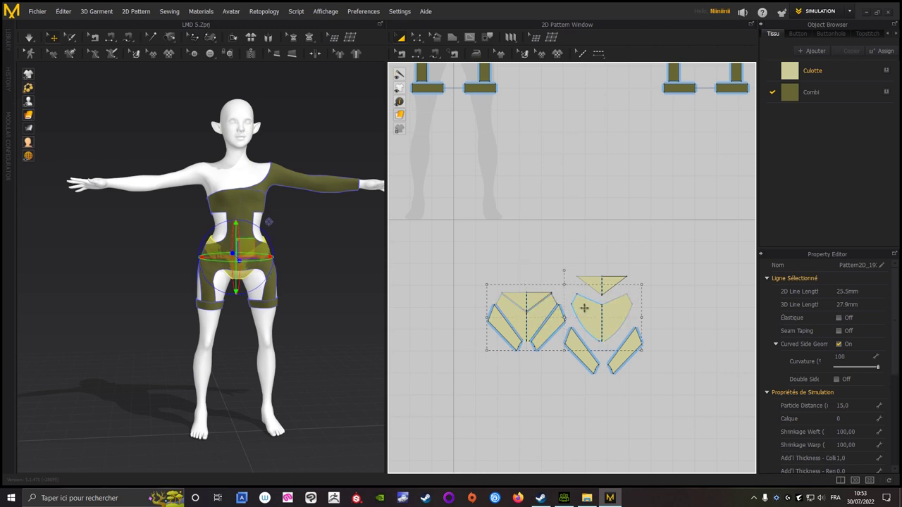
pyautogui.click(584, 308)
pyautogui.moveTo(584, 308); pyautogui.dragTo(578, 253)
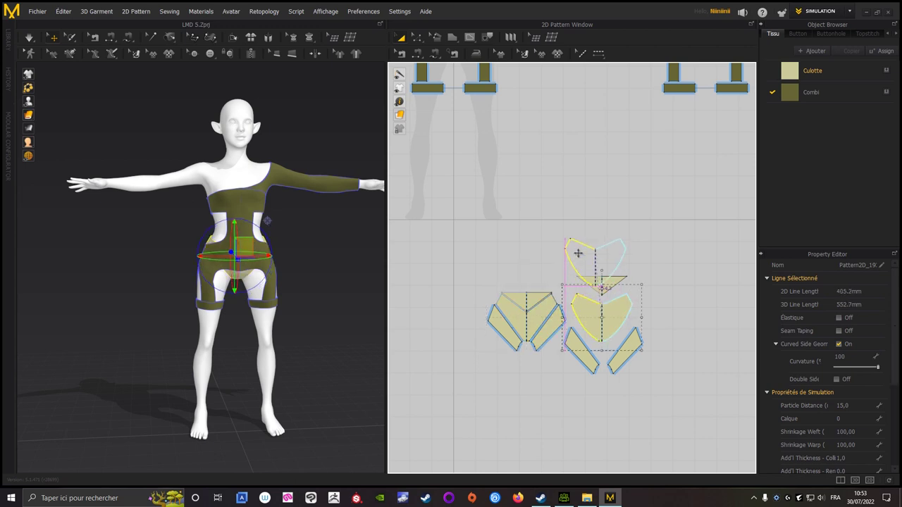
pyautogui.hotkey('ctrl', 'z')
# - Drag both cream V pieces upward and dismiss the intersecting-outlines warning
pyautogui.click(533, 299)
pyautogui.click(512, 316)
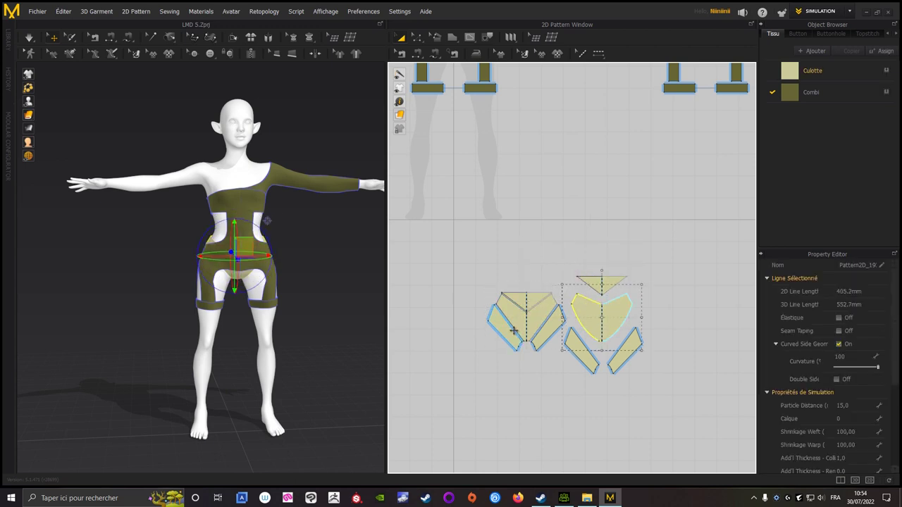
pyautogui.click(513, 310)
pyautogui.click(547, 310)
pyautogui.click(543, 306)
pyautogui.keyDown('shift'); pyautogui.click(586, 310); pyautogui.keyUp('shift')
pyautogui.moveTo(586, 308); pyautogui.dragTo(589, 141)
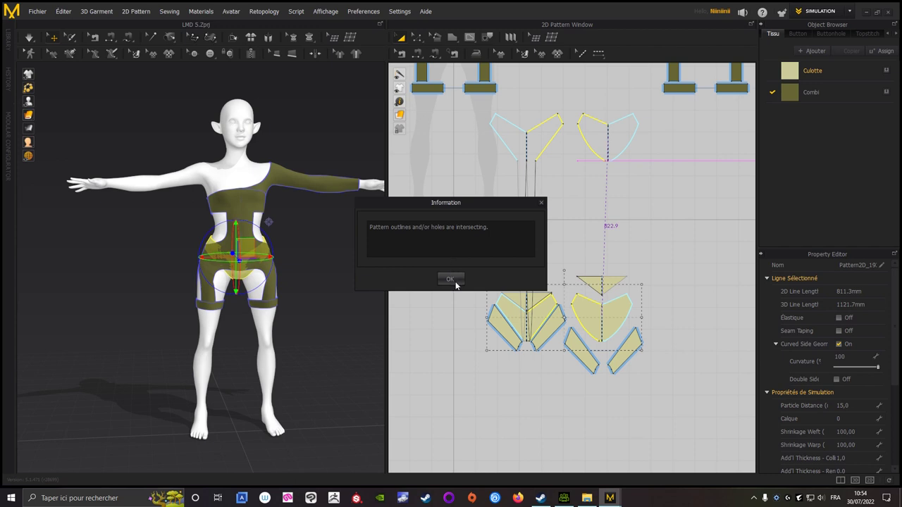
pyautogui.click(542, 205)
pyautogui.click(478, 242)
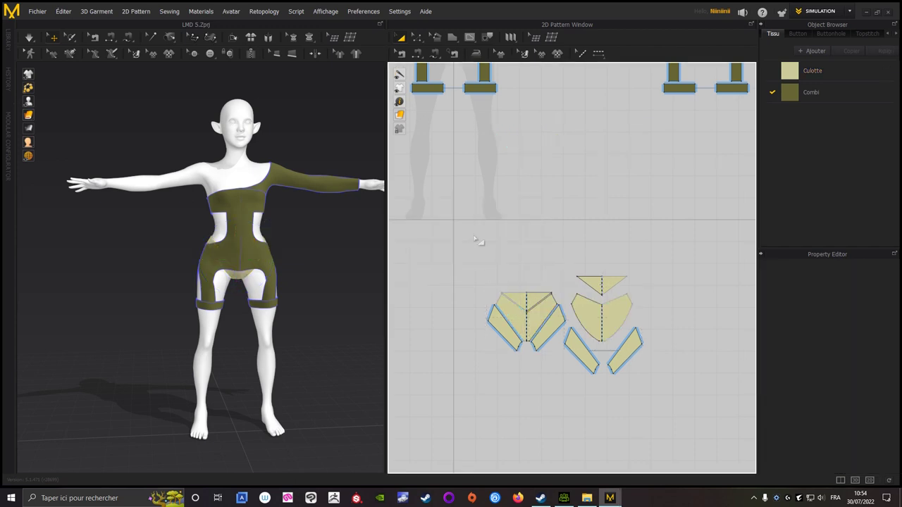
pyautogui.click(553, 320)
pyautogui.keyDown('shift'); pyautogui.click(584, 316); pyautogui.keyUp('shift')
# - Place the two cream V panels between the front and back bodysuit patterns
pyautogui.moveTo(584, 315); pyautogui.dragTo(597, 179)
pyautogui.scroll(-3, 543, 266)
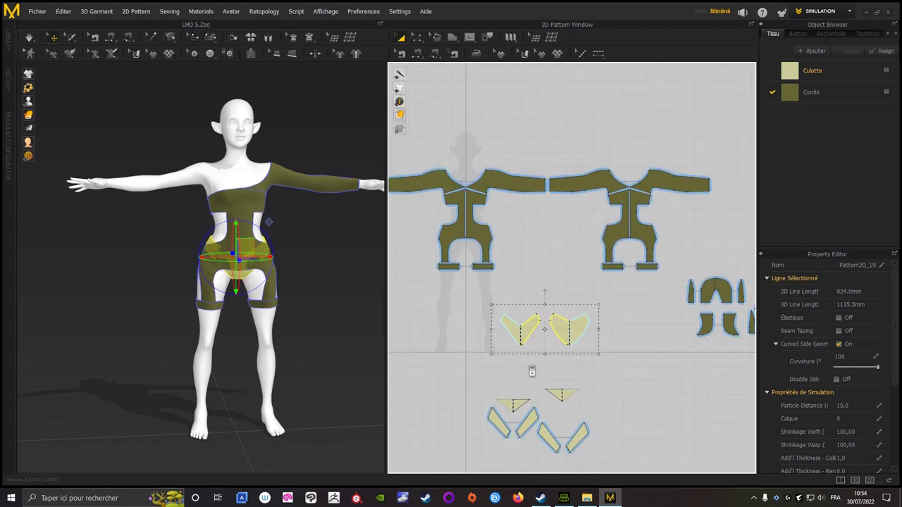
pyautogui.scroll(2, 553, 333)
pyautogui.moveTo(533, 350); pyautogui.dragTo(539, 169)
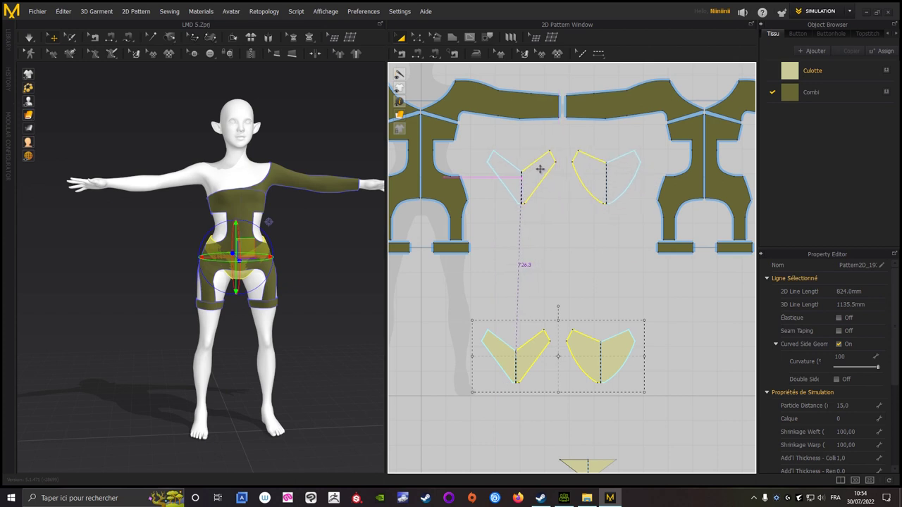
pyautogui.moveTo(540, 169); pyautogui.dragTo(538, 158)
pyautogui.click(543, 320)
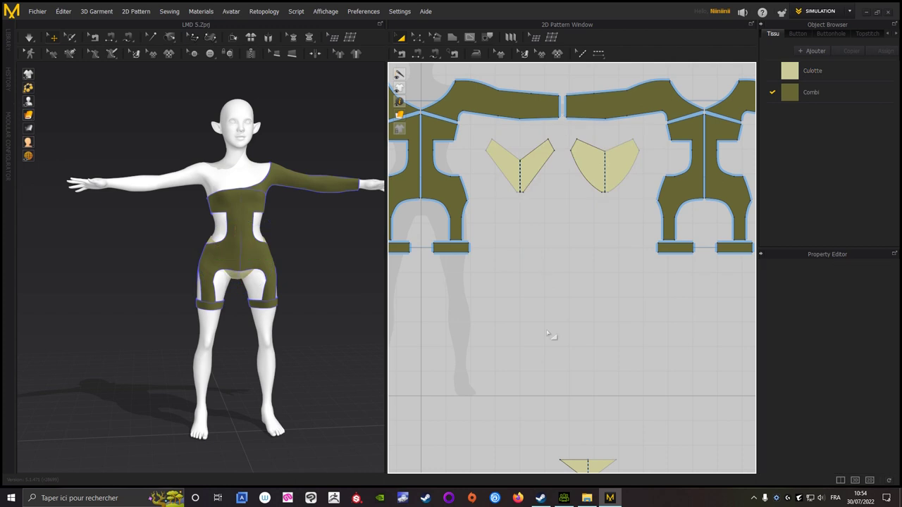
# - Move the small V and strip pieces beside the cut pieces at the right
pyautogui.scroll(-3, 547, 319)
pyautogui.scroll(-1, 560, 355)
pyautogui.moveTo(610, 299); pyautogui.dragTo(495, 399)
pyautogui.moveTo(616, 386); pyautogui.dragTo(597, 401, button='middle')
pyautogui.moveTo(502, 350); pyautogui.dragTo(575, 274)
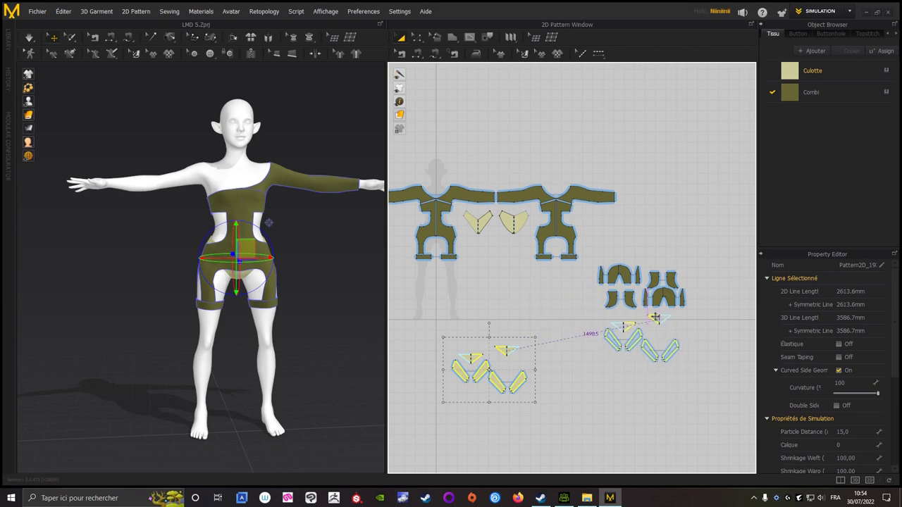
pyautogui.moveTo(575, 273); pyautogui.dragTo(647, 318)
pyautogui.click(569, 283)
# - Shift the whole right-hand group of pieces up and to the right
pyautogui.moveTo(724, 234); pyautogui.dragTo(598, 410)
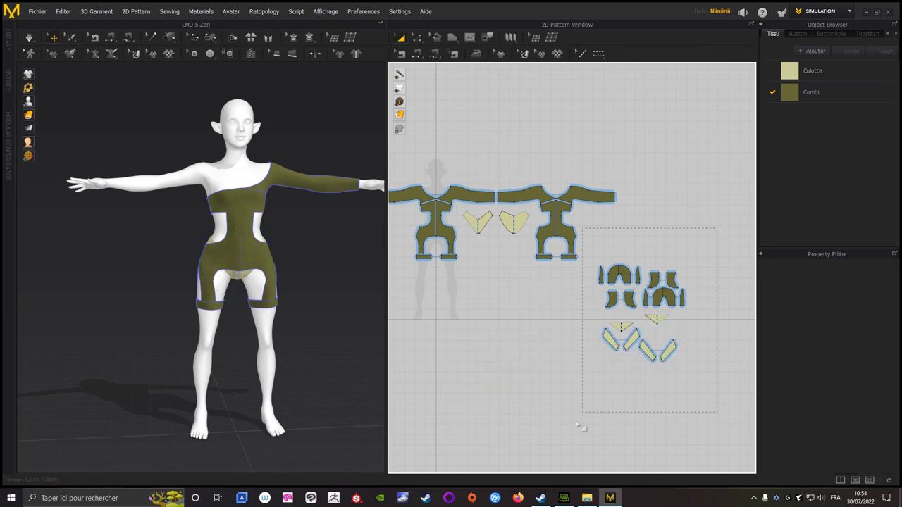
pyautogui.moveTo(642, 313); pyautogui.dragTo(693, 250)
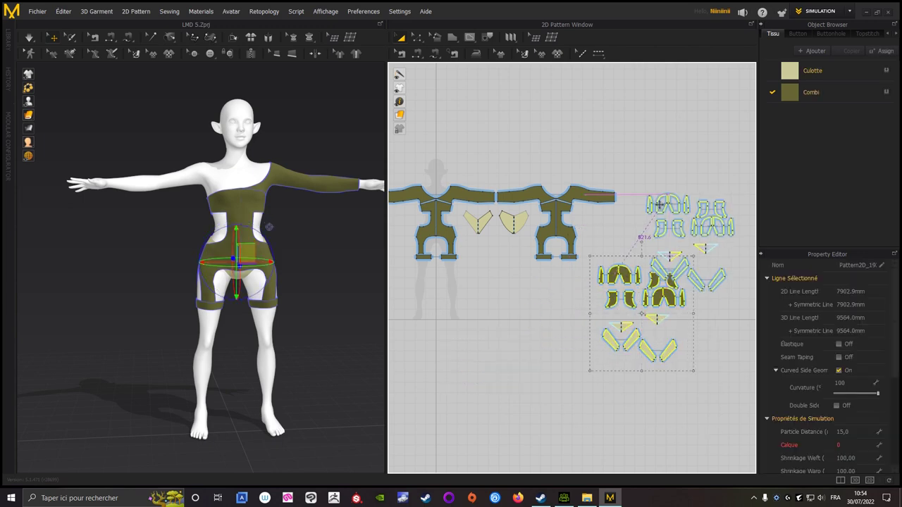
pyautogui.click(528, 314)
pyautogui.scroll(5, 545, 345)
pyautogui.scroll(-2, 544, 345)
pyautogui.scroll(-2, 580, 374)
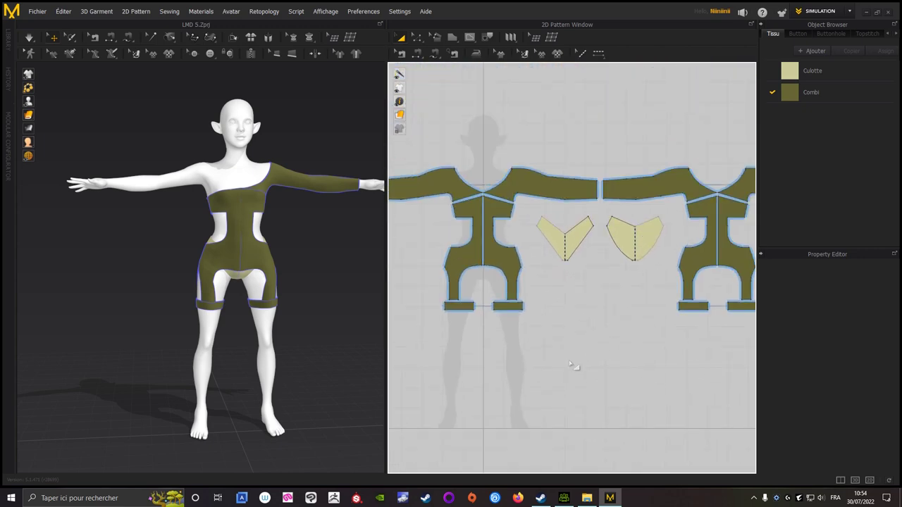
pyautogui.scroll(-1, 576, 366)
pyautogui.moveTo(330, 346)
pyautogui.mouseDown(button='right')
pyautogui.moveTo(299, 329)
pyautogui.moveTo(320, 322)
pyautogui.moveTo(310, 317)
pyautogui.moveTo(131, 332)
pyautogui.moveTo(105, 306)
pyautogui.moveTo(324, 318)
pyautogui.moveTo(136, 316)
pyautogui.moveTo(318, 316)
pyautogui.moveTo(282, 306)
pyautogui.moveTo(55, 330)
pyautogui.moveTo(317, 323)
pyautogui.mouseUp(button='right')
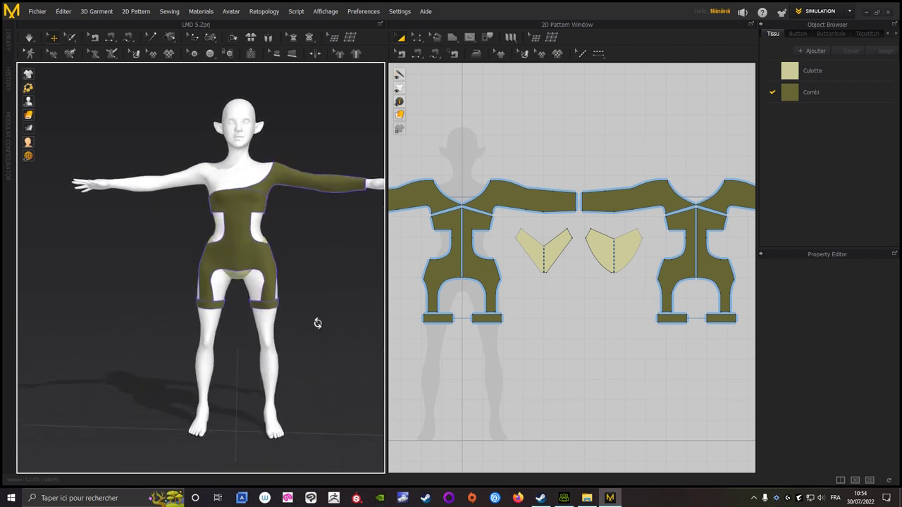
# - Save the project via Fichier > Save Project and switch to the UV EDITOR workspace
pyautogui.scroll(-2, 303, 308)
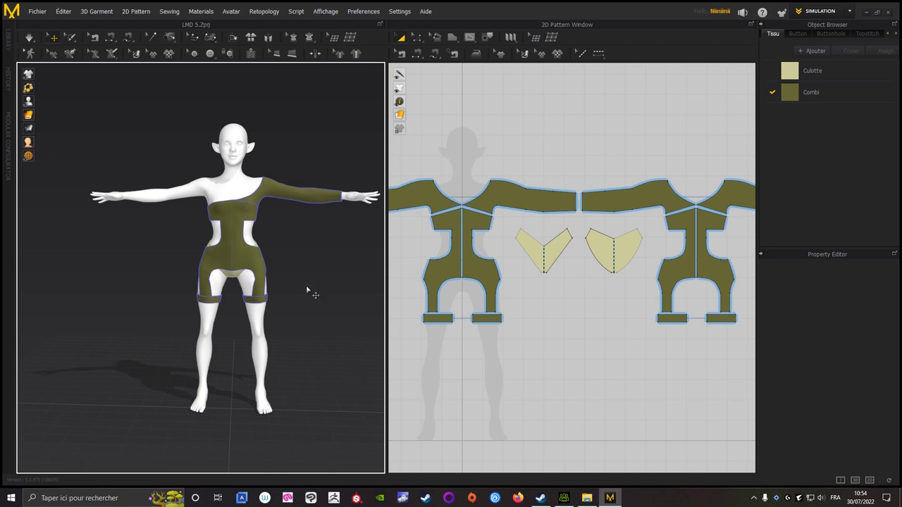
pyautogui.click(34, 12)
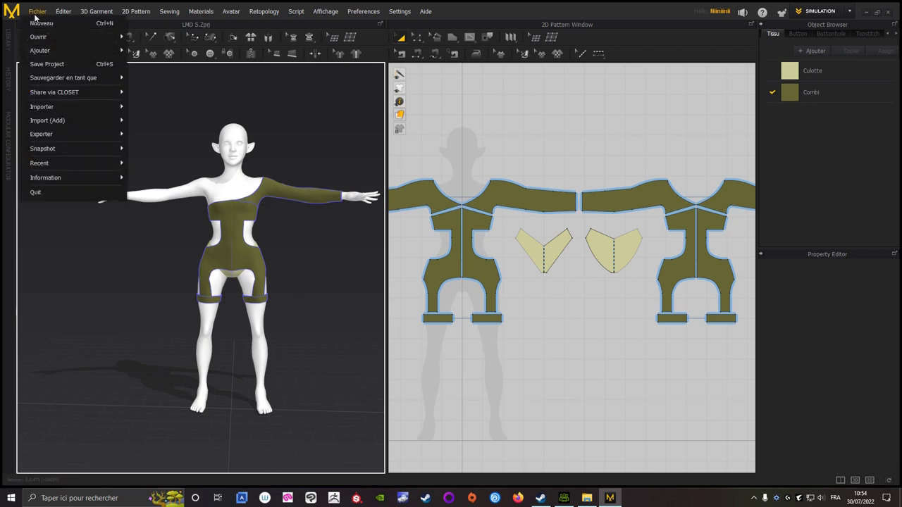
pyautogui.click(49, 60)
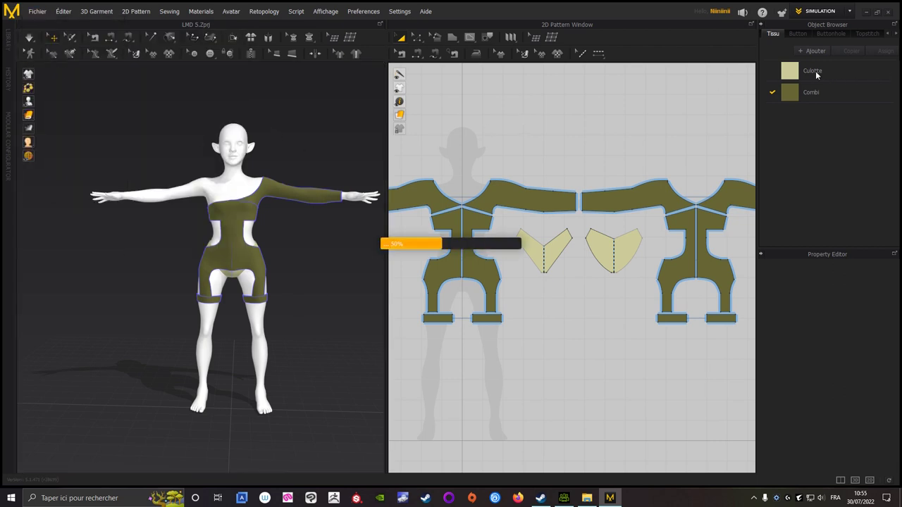
pyautogui.click(819, 12)
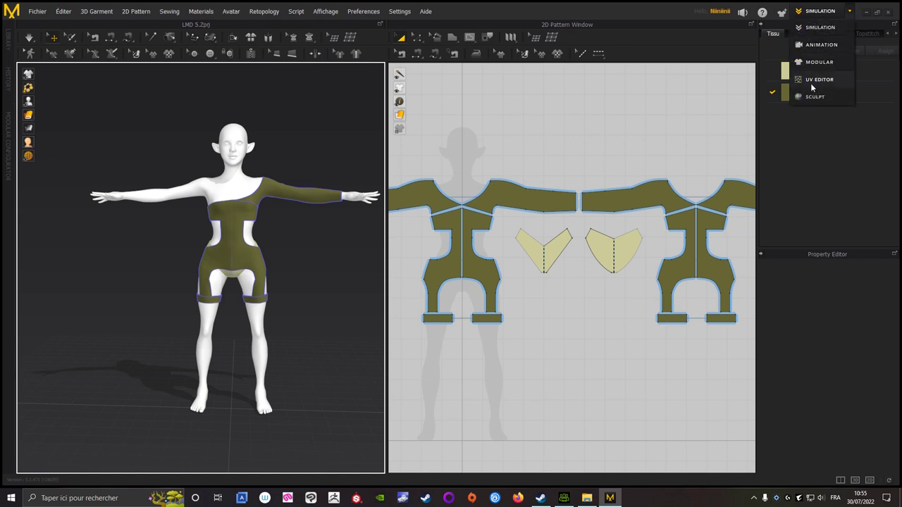
pyautogui.click(819, 80)
# - Set the UVs from the pattern alignment in the UV Editor
pyautogui.scroll(-3, 557, 173)
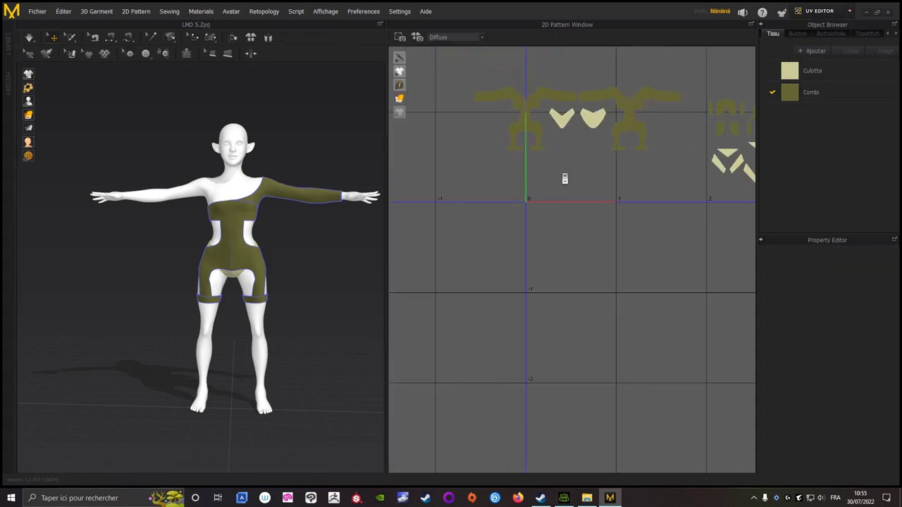
pyautogui.rightClick(565, 166)
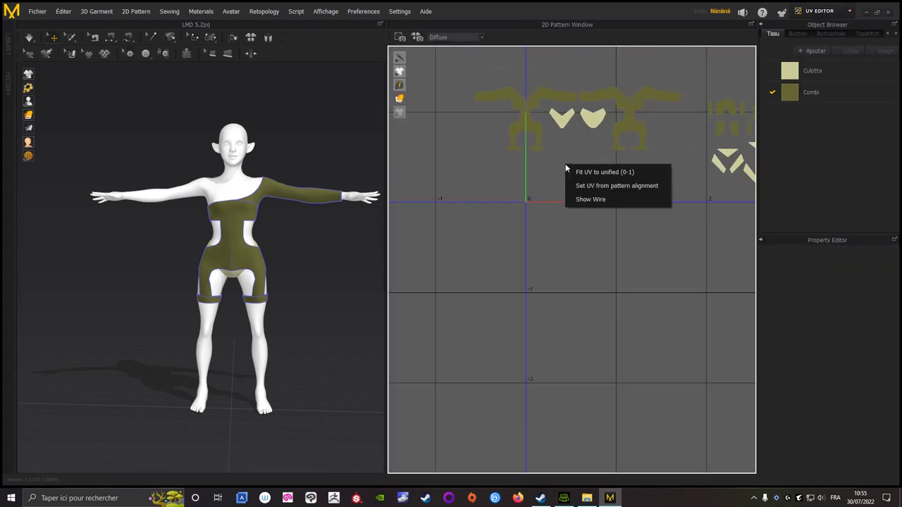
pyautogui.click(609, 187)
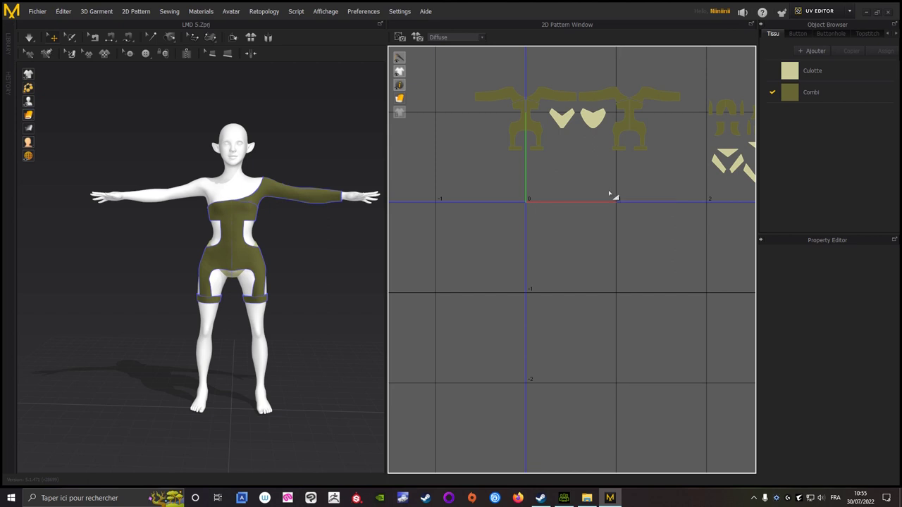
pyautogui.moveTo(592, 183); pyautogui.dragTo(550, 280, button='middle')
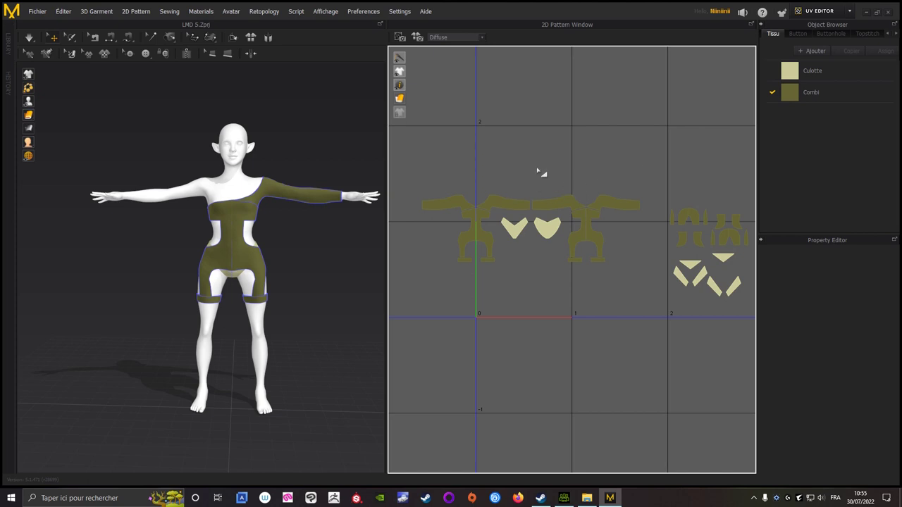
pyautogui.scroll(-2, 540, 171)
pyautogui.scroll(3, 540, 172)
pyautogui.scroll(-2, 594, 131)
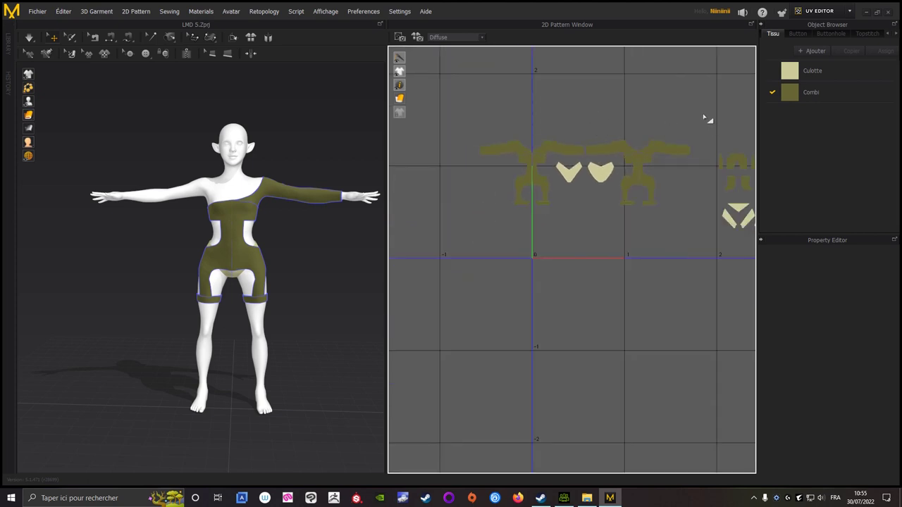
# - Scale the bodysuit pieces down and move them into the 0–1 UV tile
pyautogui.click(499, 167)
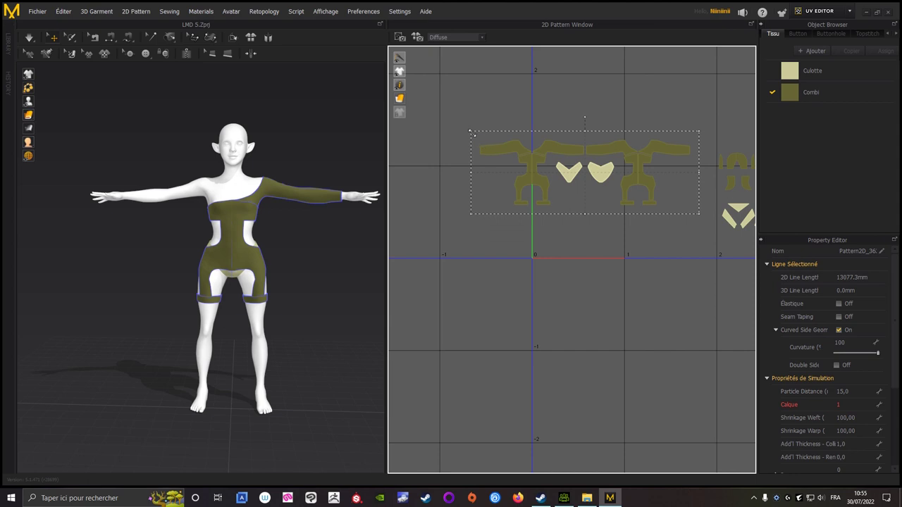
pyautogui.moveTo(471, 132); pyautogui.dragTo(519, 165)
pyautogui.scroll(2, 560, 187)
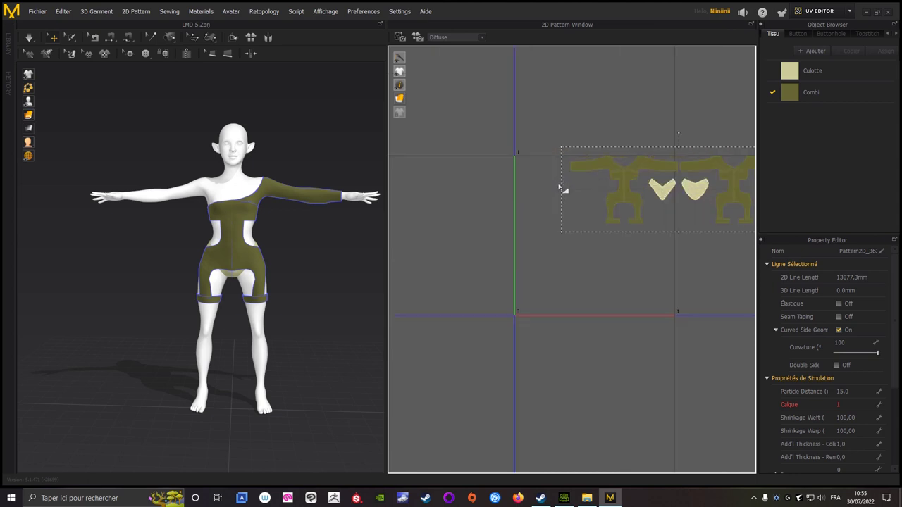
pyautogui.scroll(1, 537, 196)
pyautogui.moveTo(536, 195); pyautogui.dragTo(508, 210)
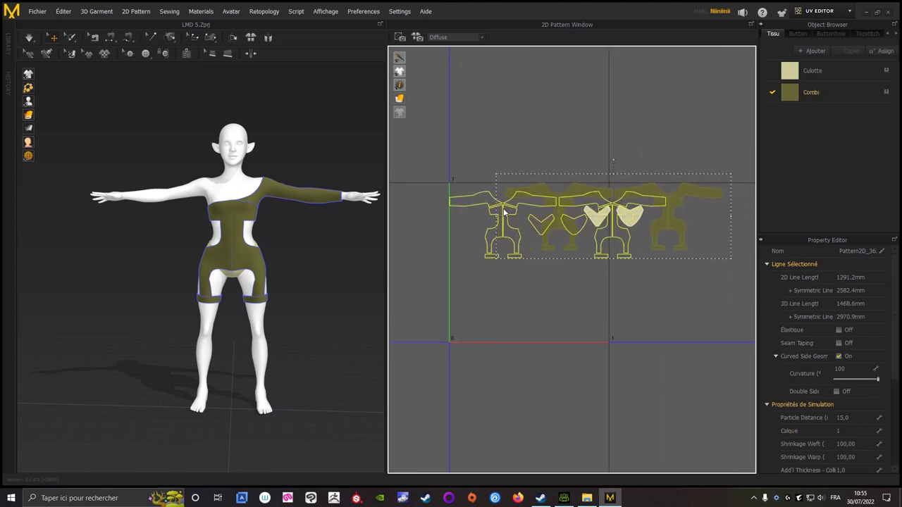
pyautogui.moveTo(508, 210); pyautogui.dragTo(508, 210)
pyautogui.click(503, 139)
# - Stack the right bodysuit pattern below the left one inside the tile
pyautogui.scroll(2, 561, 167)
pyautogui.scroll(1, 550, 187)
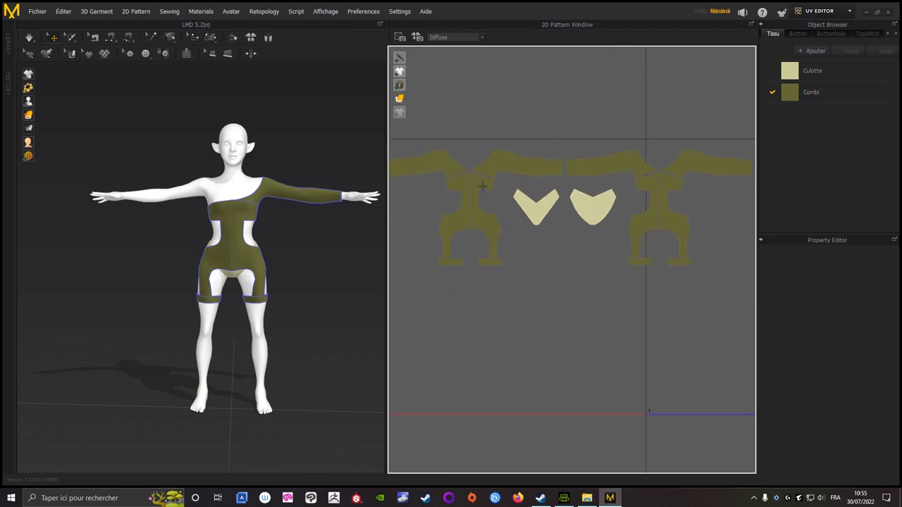
pyautogui.scroll(-2, 482, 186)
pyautogui.moveTo(493, 161); pyautogui.dragTo(571, 110, button='middle')
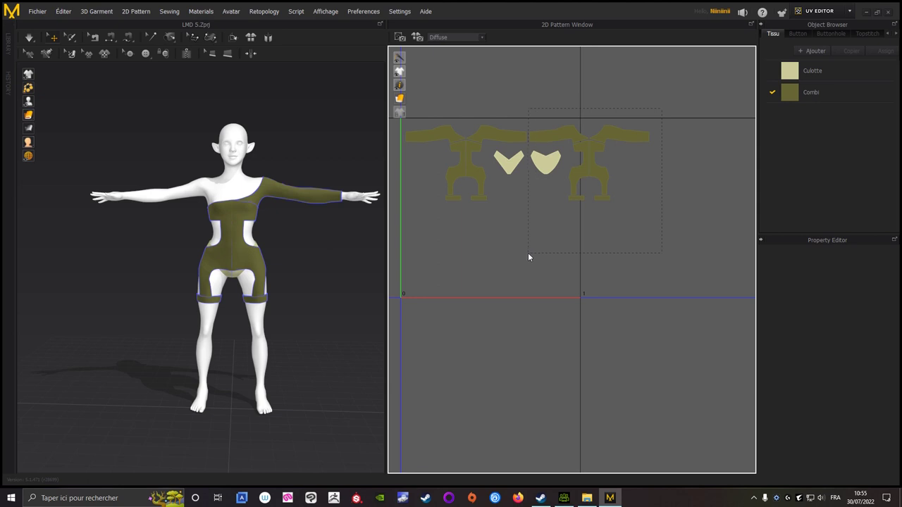
pyautogui.moveTo(531, 257); pyautogui.dragTo(534, 258)
pyautogui.moveTo(585, 135); pyautogui.dragTo(465, 229)
pyautogui.click(565, 215)
# - Copy and paste the two cream V pieces beside the bodysuit UV shells
pyautogui.click(511, 163)
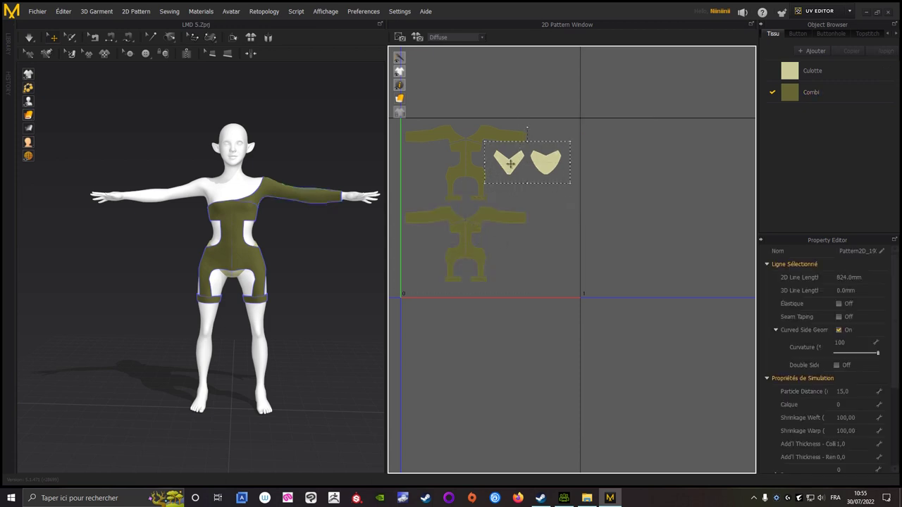
pyautogui.hotkey('ctrl', 'c')
pyautogui.hotkey('ctrl', 'v')
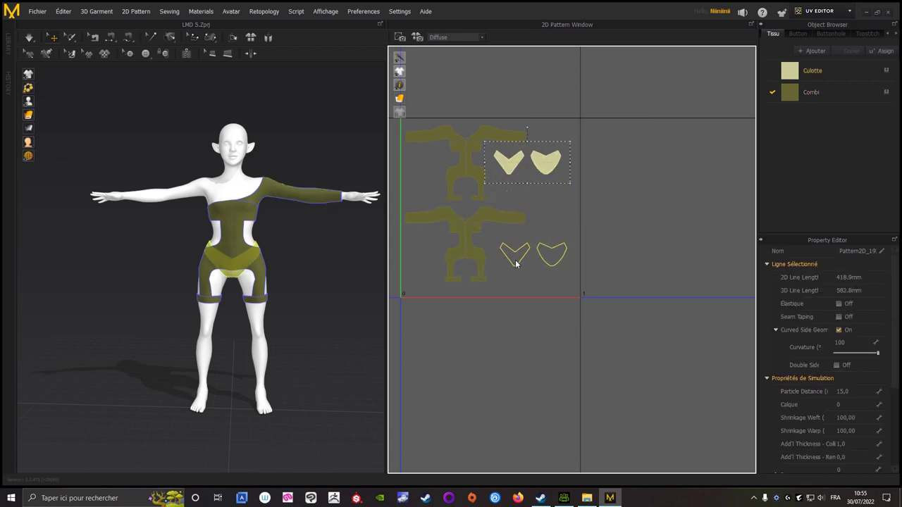
pyautogui.click(516, 262)
pyautogui.click(561, 131)
pyautogui.scroll(-2, 540, 193)
pyautogui.moveTo(540, 193)
pyautogui.mouseDown(button='middle')
pyautogui.moveTo(556, 236)
pyautogui.moveTo(529, 221)
pyautogui.mouseUp(button='middle')
pyautogui.scroll(-2, 530, 221)
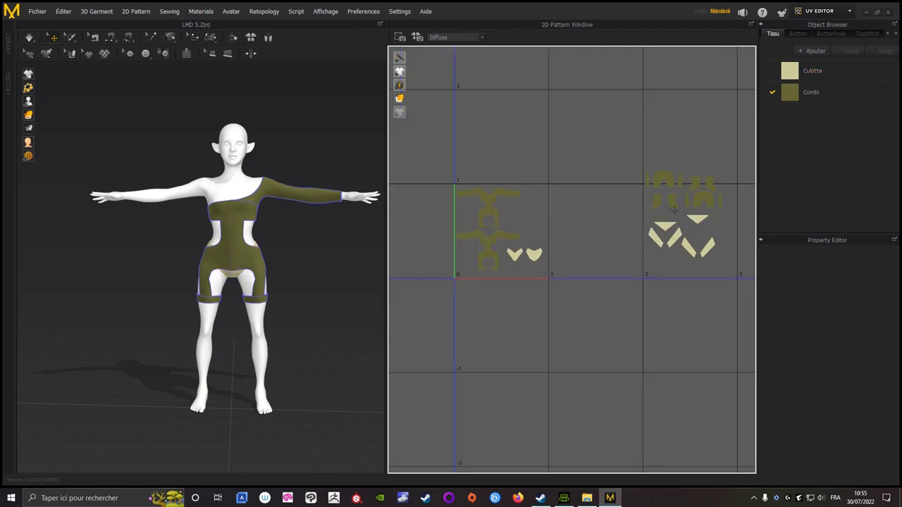
pyautogui.moveTo(588, 163)
pyautogui.mouseDown(button='middle')
pyautogui.moveTo(610, 163)
pyautogui.moveTo(632, 196)
pyautogui.mouseUp(button='middle')
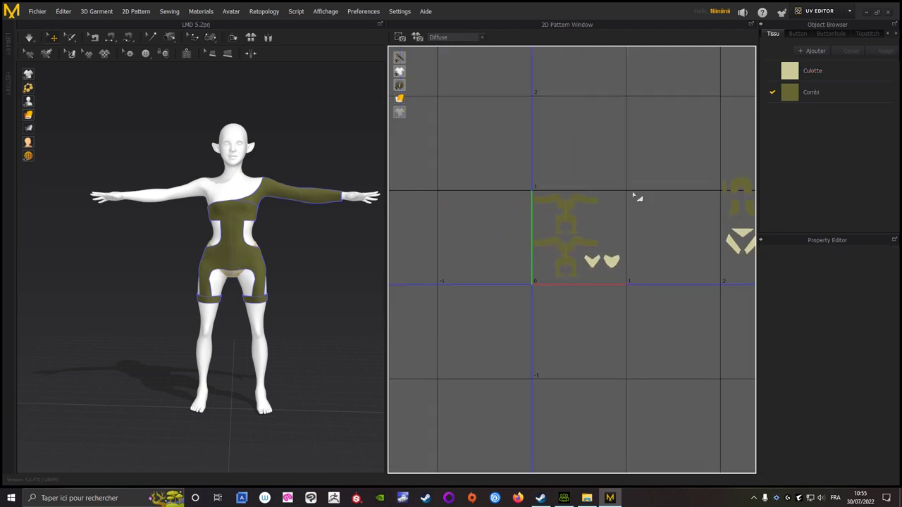
# - Return to the SIMULATION workspace and change the Combi fabric colour to white
pyautogui.click(814, 16)
pyautogui.click(819, 32)
pyautogui.click(820, 75)
pyautogui.click(823, 94)
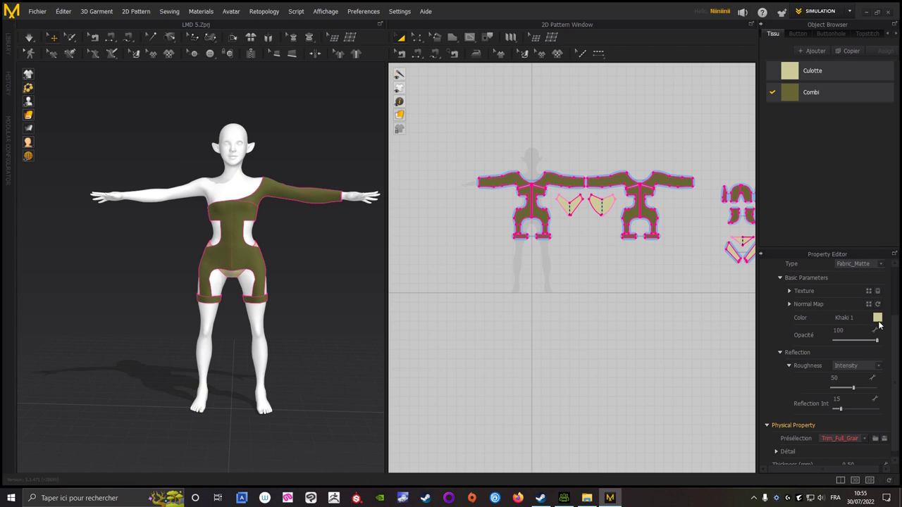
pyautogui.click(877, 321)
pyautogui.click(478, 299)
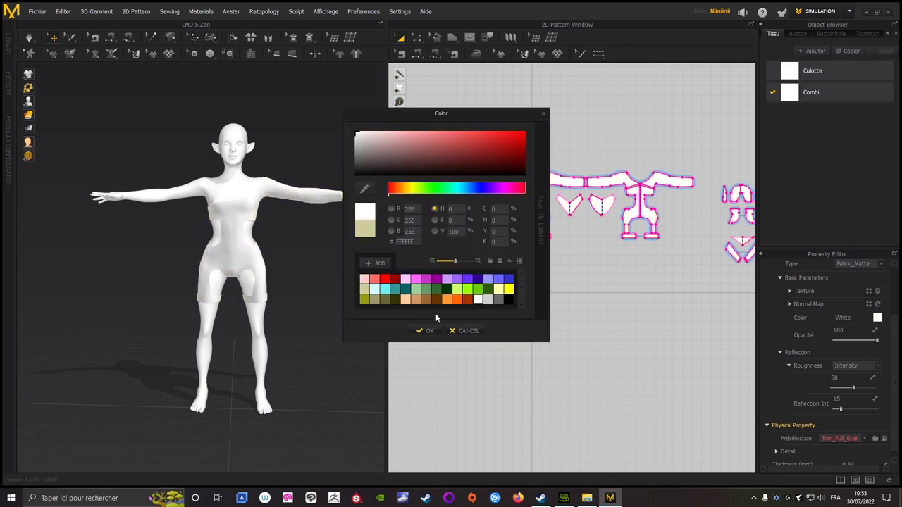
pyautogui.click(422, 330)
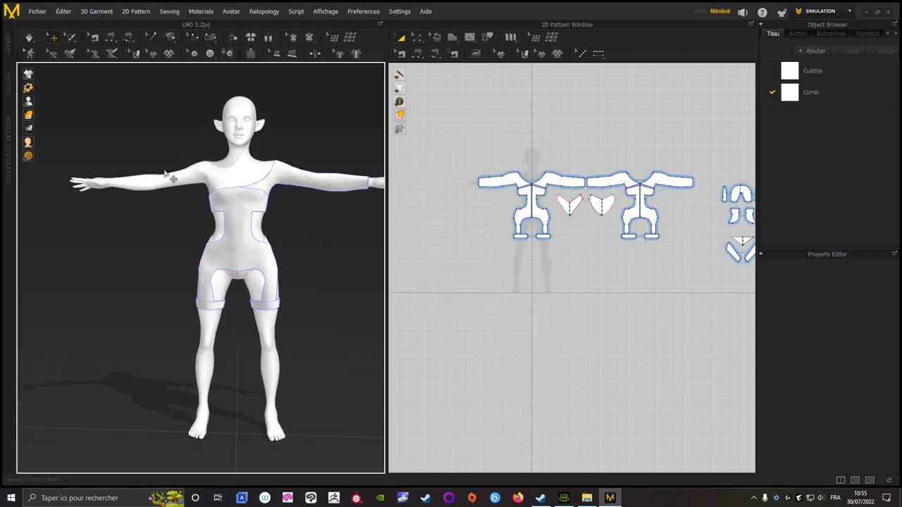
# - Save the project and hide all avatars so only the garment shows
pyautogui.click(37, 11)
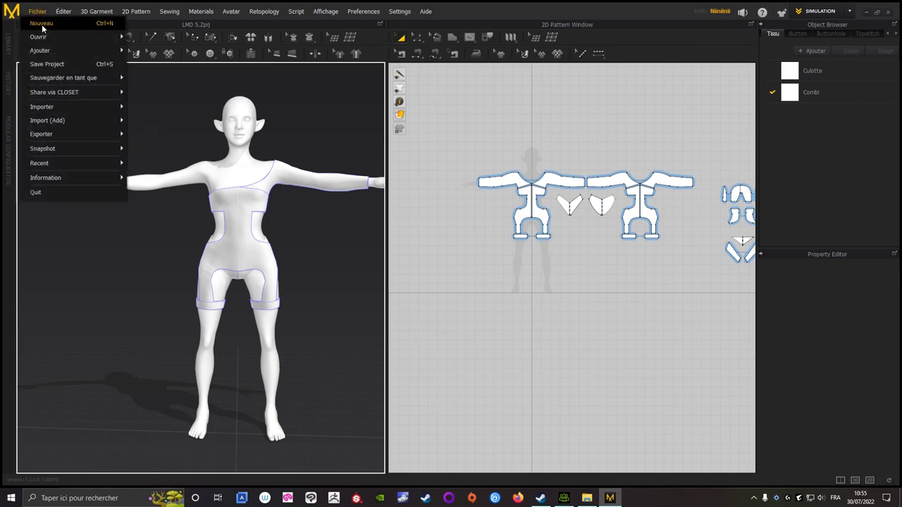
pyautogui.click(141, 76)
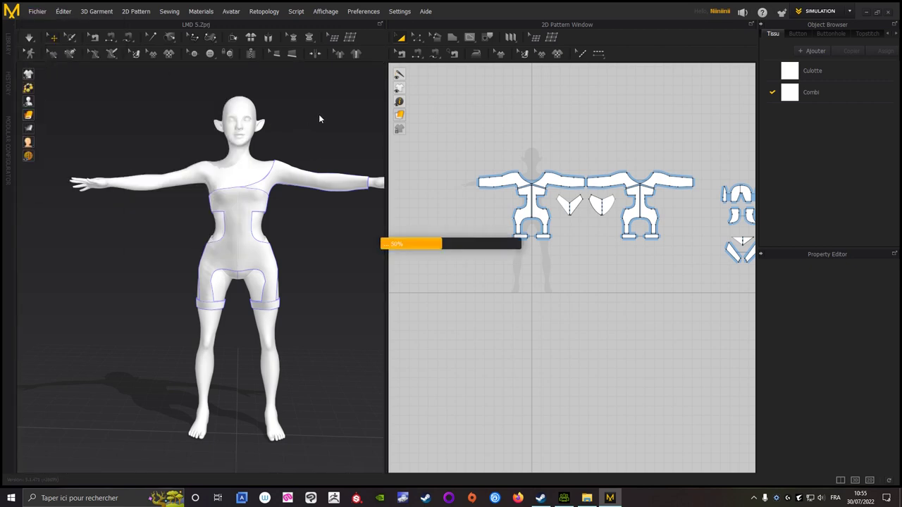
pyautogui.rightClick(339, 120)
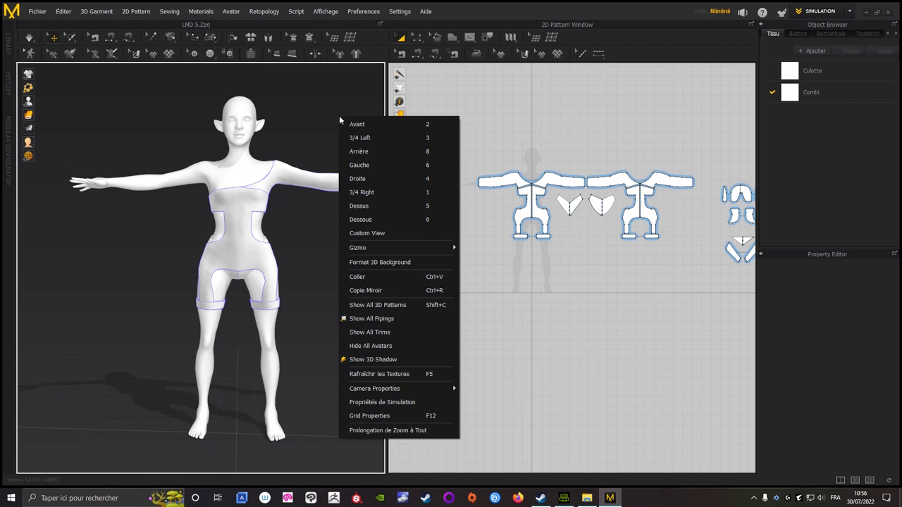
pyautogui.click(365, 347)
pyautogui.moveTo(328, 243)
pyautogui.mouseDown(button='right')
pyautogui.moveTo(82, 225)
pyautogui.moveTo(332, 244)
pyautogui.mouseUp(button='right')
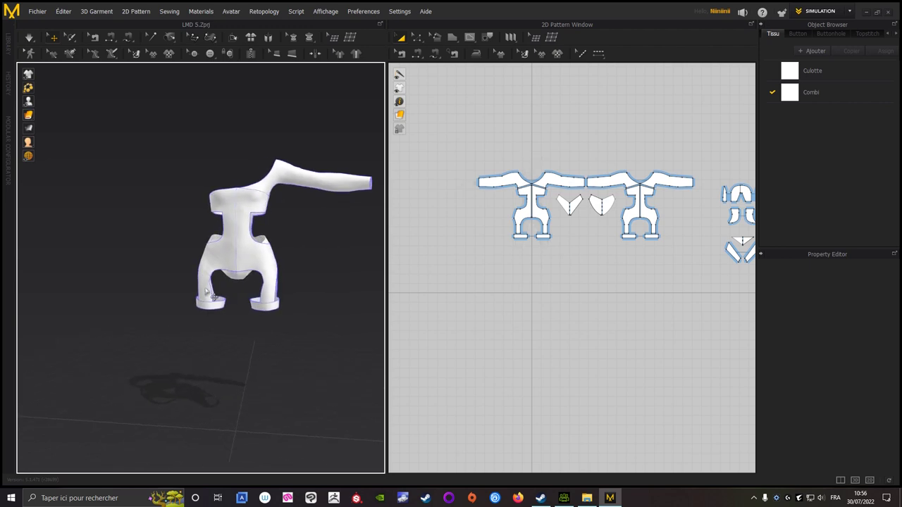
pyautogui.moveTo(114, 204)
pyautogui.mouseDown(button='right')
pyautogui.moveTo(292, 215)
pyautogui.moveTo(255, 266)
pyautogui.moveTo(135, 226)
pyautogui.moveTo(94, 185)
pyautogui.moveTo(136, 227)
pyautogui.moveTo(28, 230)
pyautogui.moveTo(187, 250)
pyautogui.moveTo(184, 214)
pyautogui.moveTo(181, 251)
pyautogui.moveTo(225, 259)
pyautogui.moveTo(161, 237)
pyautogui.moveTo(244, 256)
pyautogui.moveTo(167, 228)
pyautogui.moveTo(160, 246)
pyautogui.mouseUp(button='right')
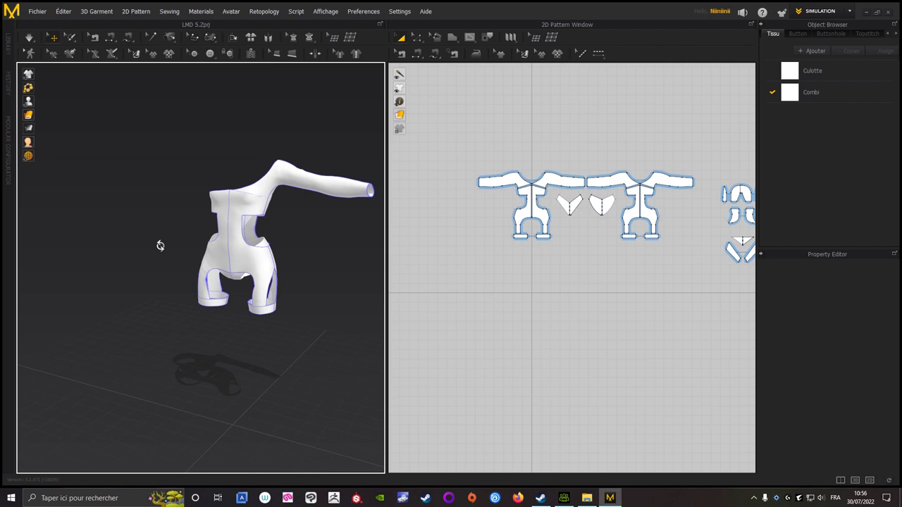
# - Export the garment as FBX 'LMD 5 Combi' into a new LMD 5 folder in Vetements IC8
pyautogui.click(38, 11)
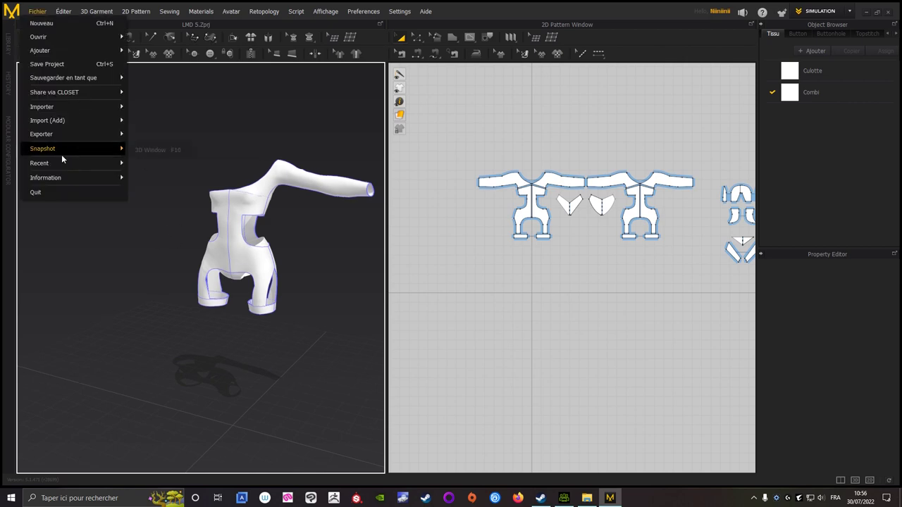
pyautogui.click(149, 162)
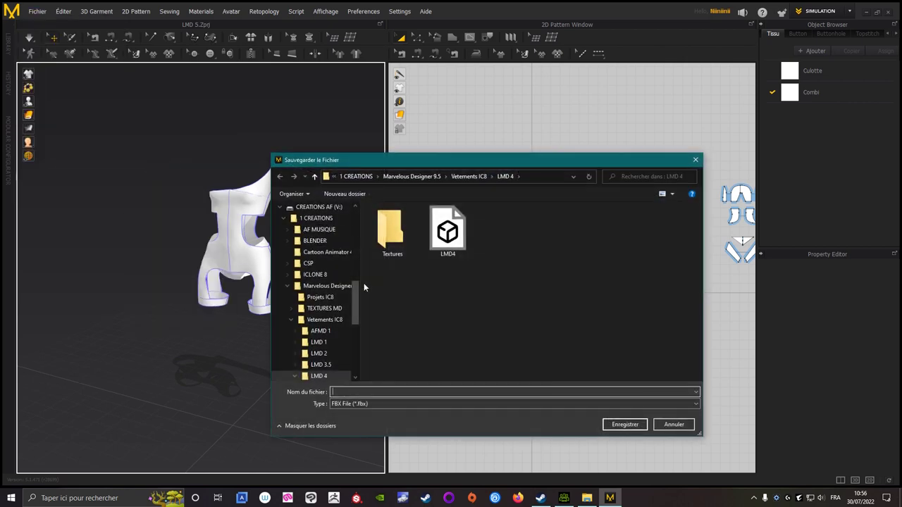
pyautogui.click(412, 177)
pyautogui.doubleClick(502, 233)
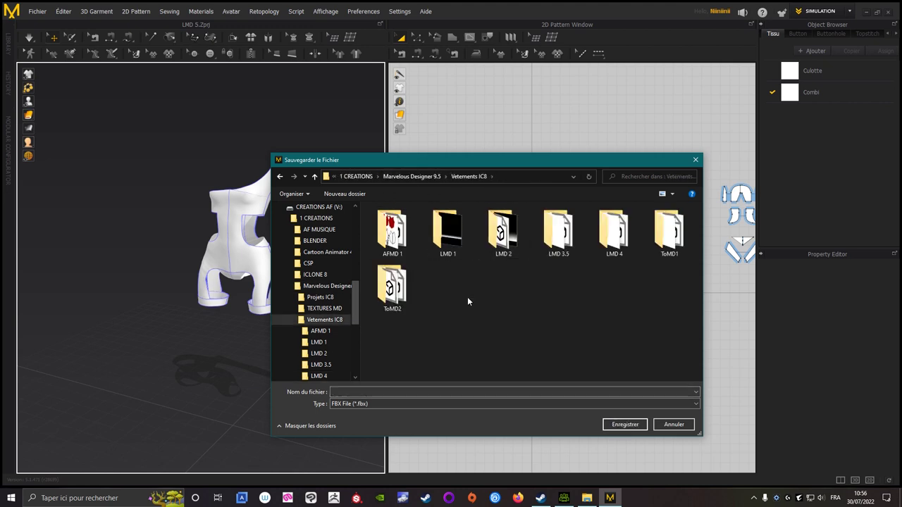
pyautogui.rightClick(472, 293)
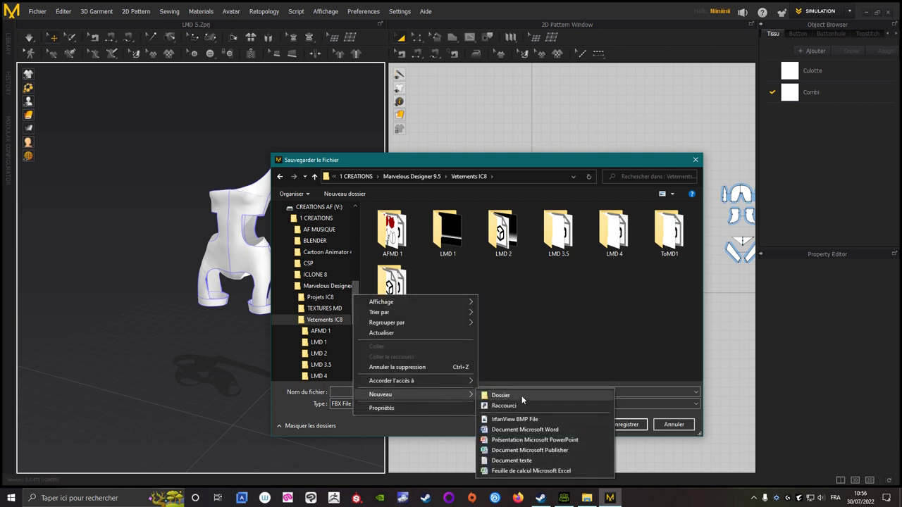
pyautogui.click(606, 395)
pyautogui.write('L')
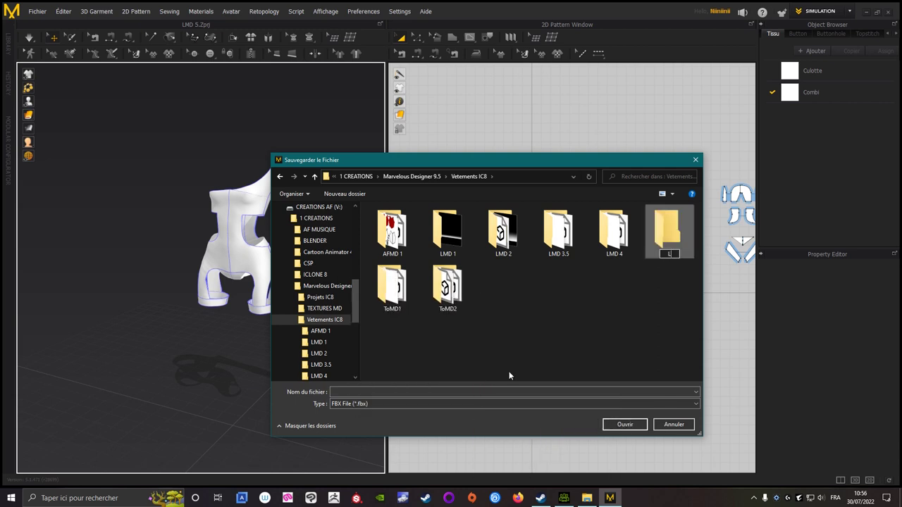
pyautogui.write('MD 5')
pyautogui.press('Return')
pyautogui.doubleClick(663, 241)
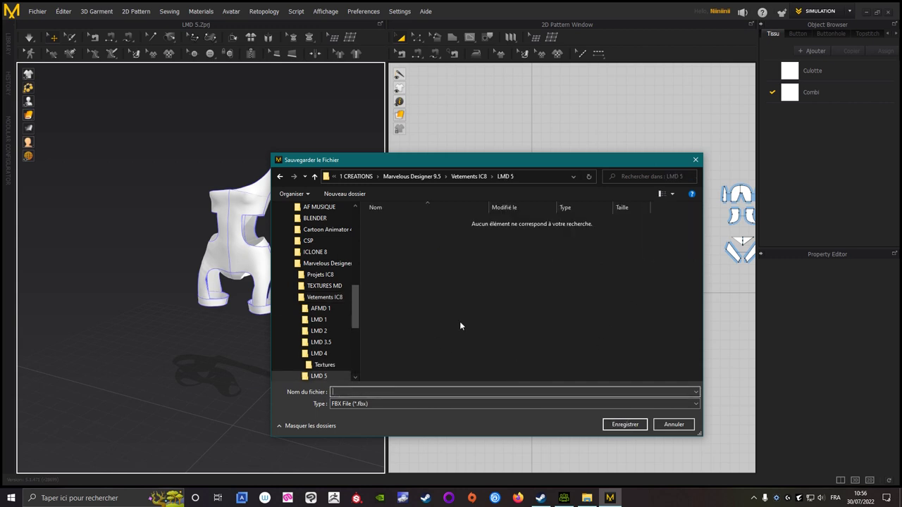
pyautogui.write('LMD 5 Combi')
pyautogui.click(620, 425)
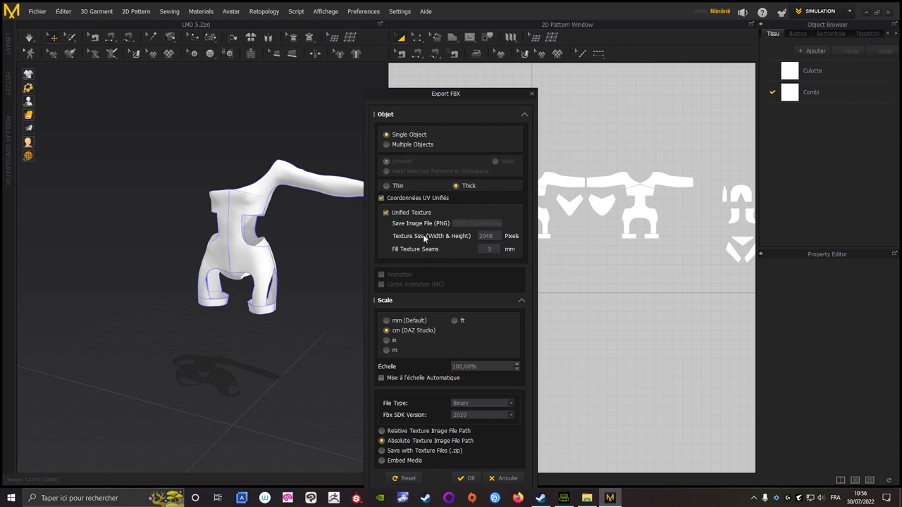
# - Export the bodysuit to FBX with the Thin and Weld options enabled
pyautogui.click(387, 186)
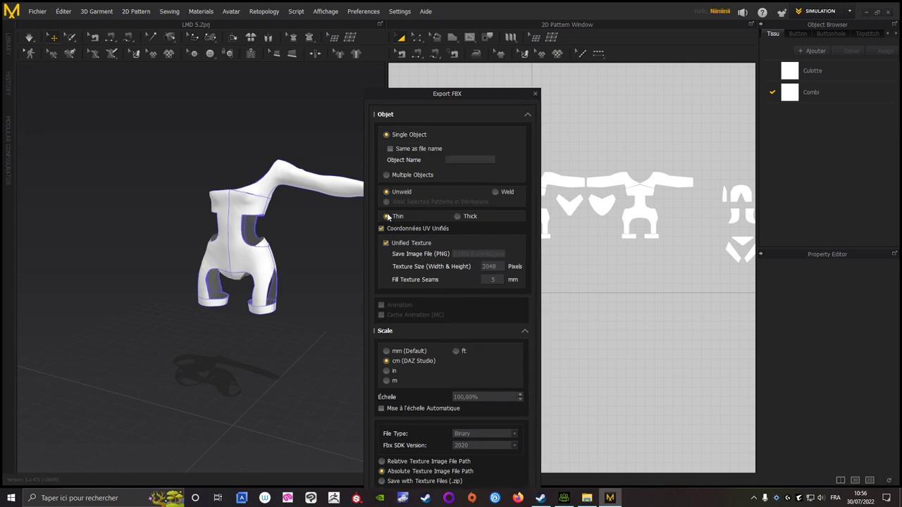
pyautogui.click(497, 192)
pyautogui.moveTo(465, 95); pyautogui.dragTo(496, 20)
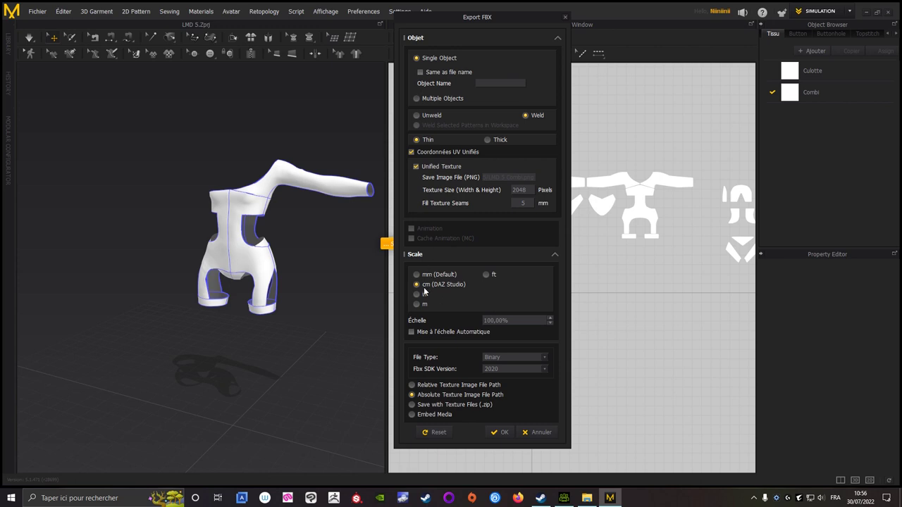
pyautogui.click(499, 432)
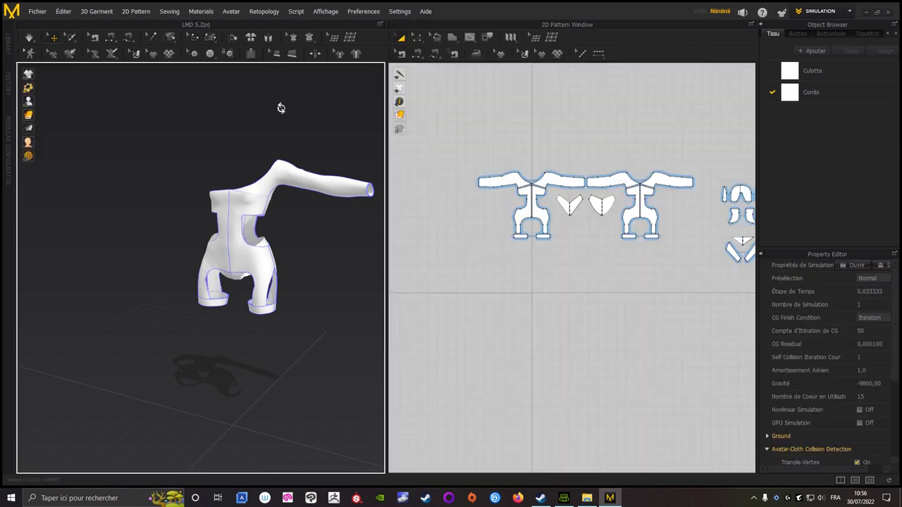
# - Show all avatars in the 3D view again, then minimize Marvelous Designer
pyautogui.rightClick(280, 107)
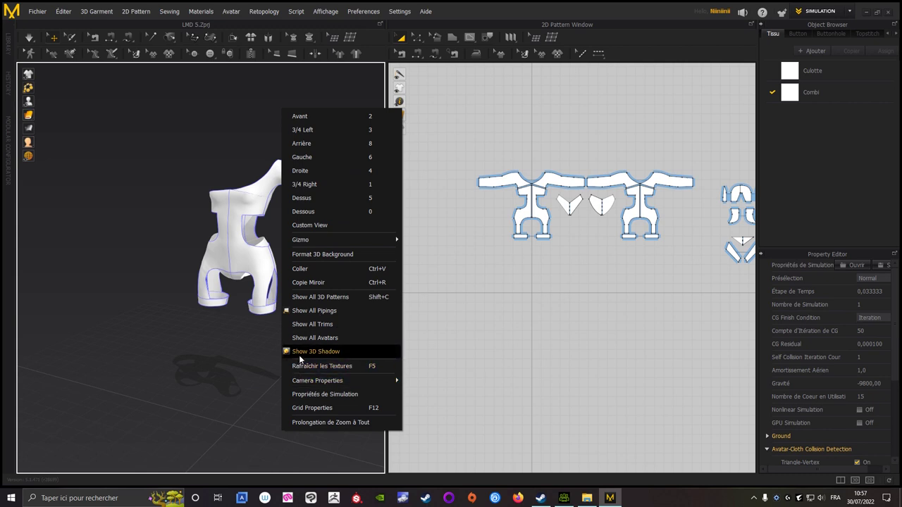
pyautogui.click(304, 339)
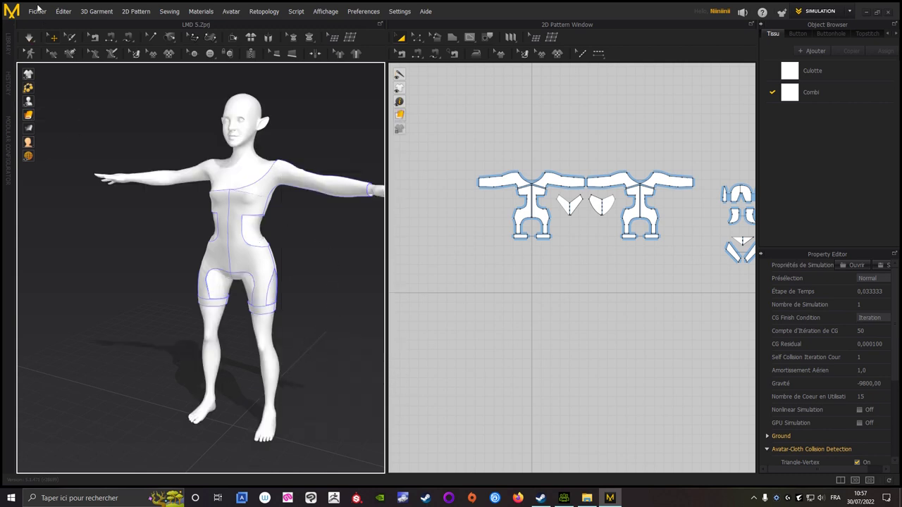
pyautogui.click(37, 11)
pyautogui.click(45, 70)
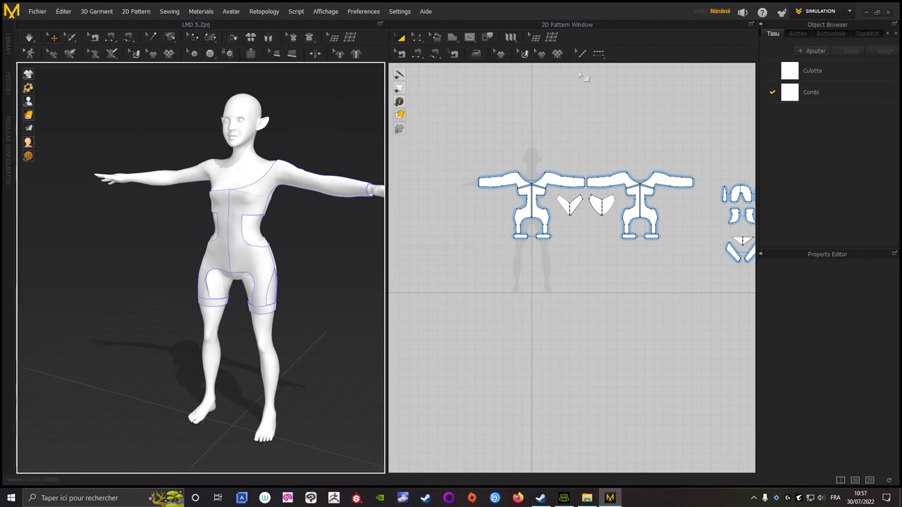
pyautogui.click(867, 15)
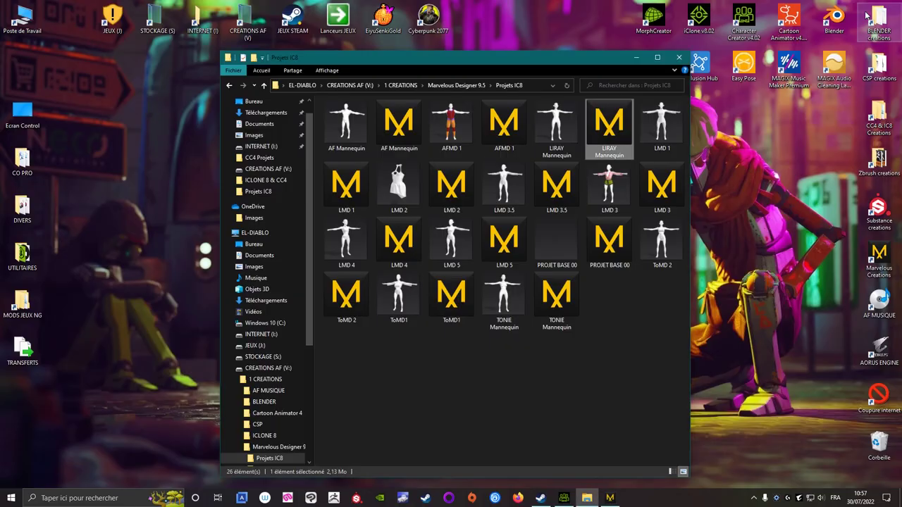
# - Minimize the Projets IC8 File Explorer window
pyautogui.click(635, 57)
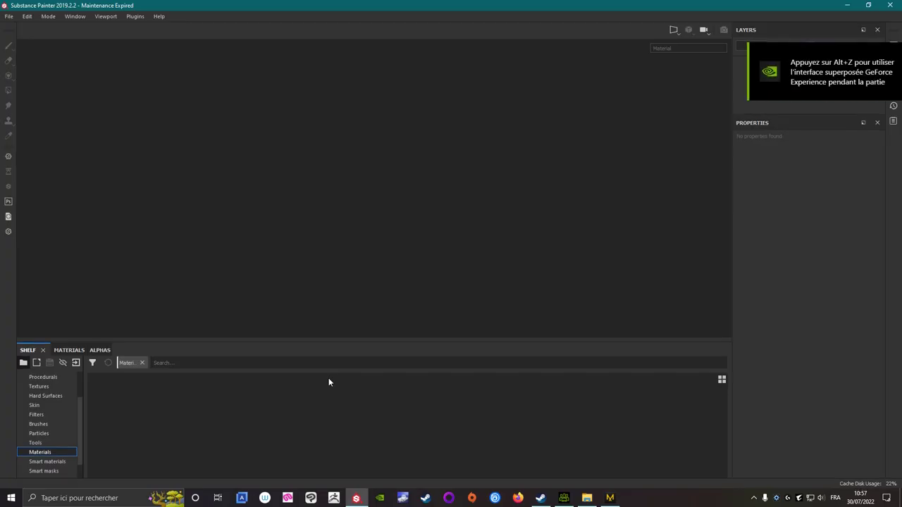
# - Create a new project from the LMD 5 Combi mesh in 1 CREATIONS > Marvelous Designer 9.5 > Vetements IC8 > LMD 5
pyautogui.click(9, 15)
pyautogui.moveTo(27, 17)
pyautogui.click(18, 34)
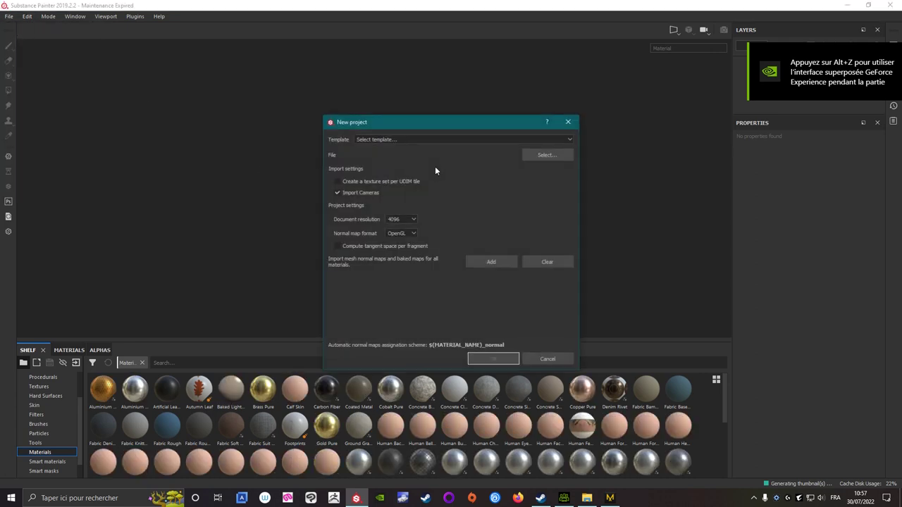
pyautogui.click(550, 156)
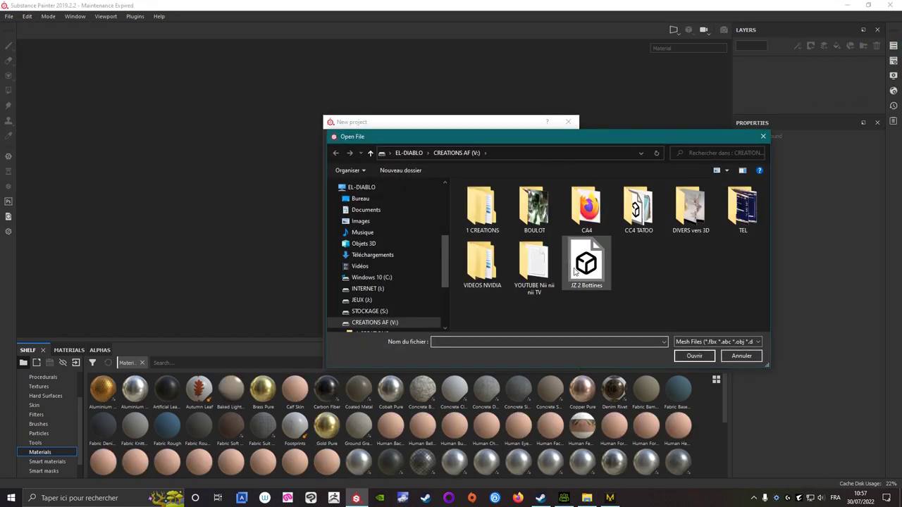
pyautogui.doubleClick(486, 204)
pyautogui.doubleClick(504, 244)
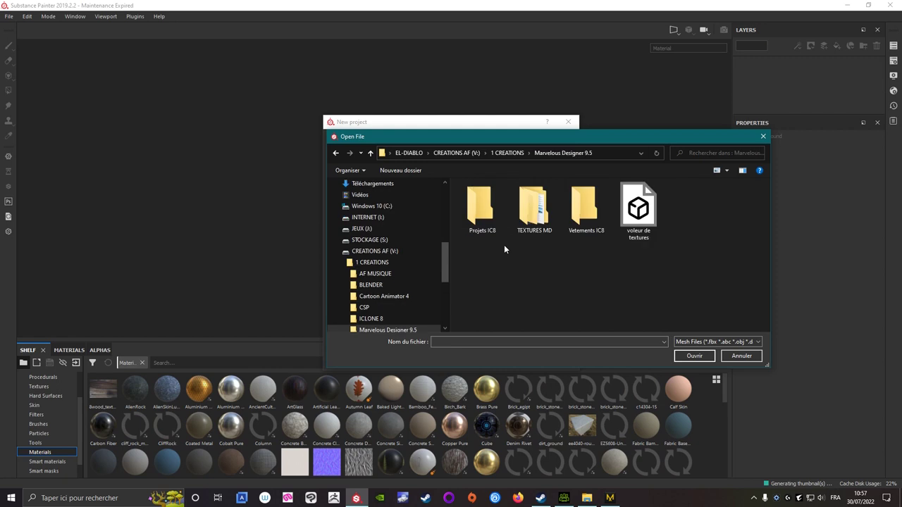
pyautogui.doubleClick(571, 212)
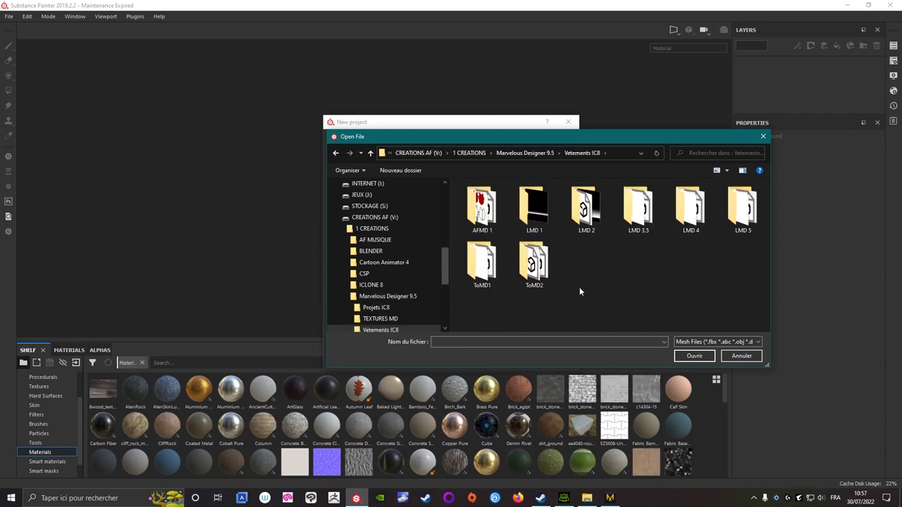
pyautogui.doubleClick(722, 223)
pyautogui.click(486, 198)
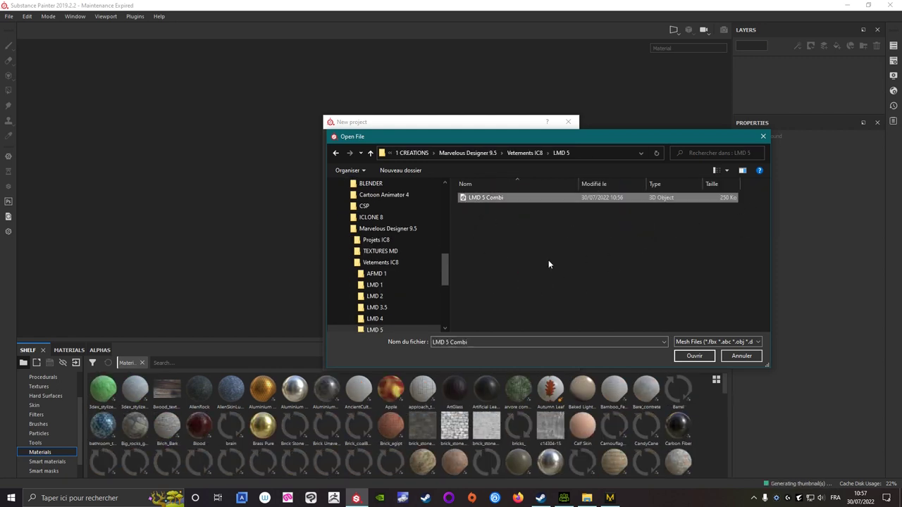
pyautogui.click(686, 358)
pyautogui.click(495, 357)
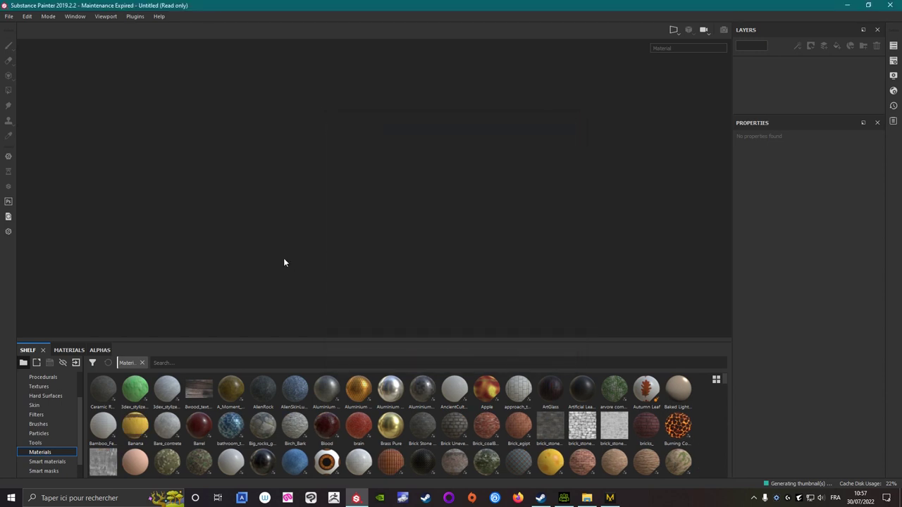
# - Search the shelf for 'fabric' and apply Fabric Soft Denim to the bodysuit
pyautogui.moveTo(437, 228)
pyautogui.keyDown('alt'); pyautogui.mouseDown()
pyautogui.moveTo(603, 237)
pyautogui.moveTo(542, 238)
pyautogui.moveTo(614, 190)
pyautogui.moveTo(562, 184)
pyautogui.mouseUp(); pyautogui.keyUp('alt')
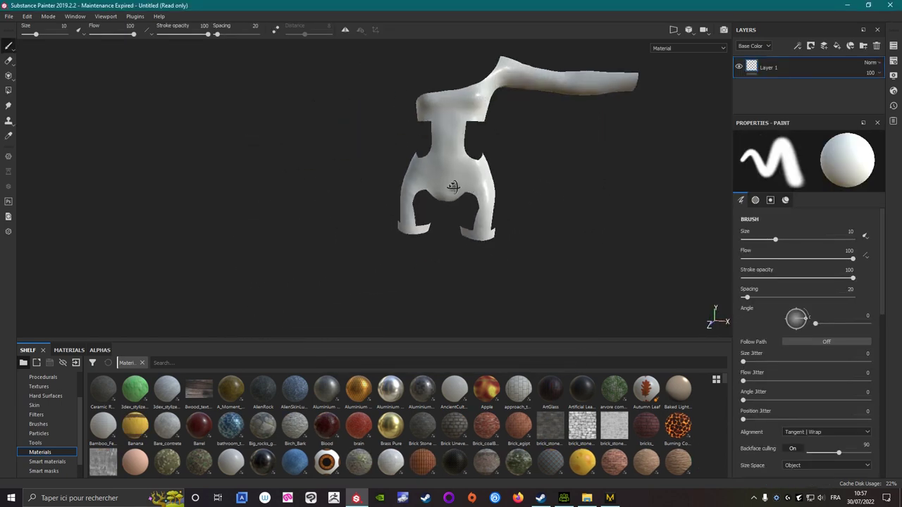
pyautogui.click(241, 365)
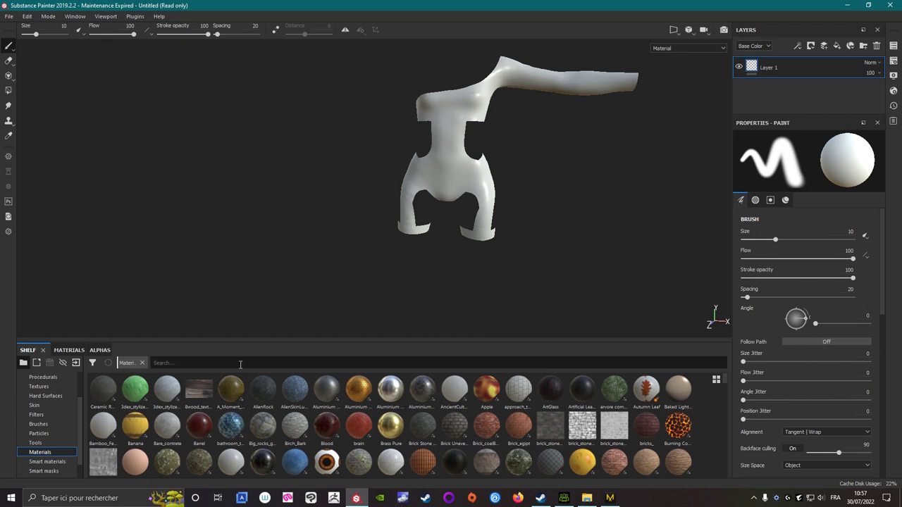
pyautogui.write('fabric')
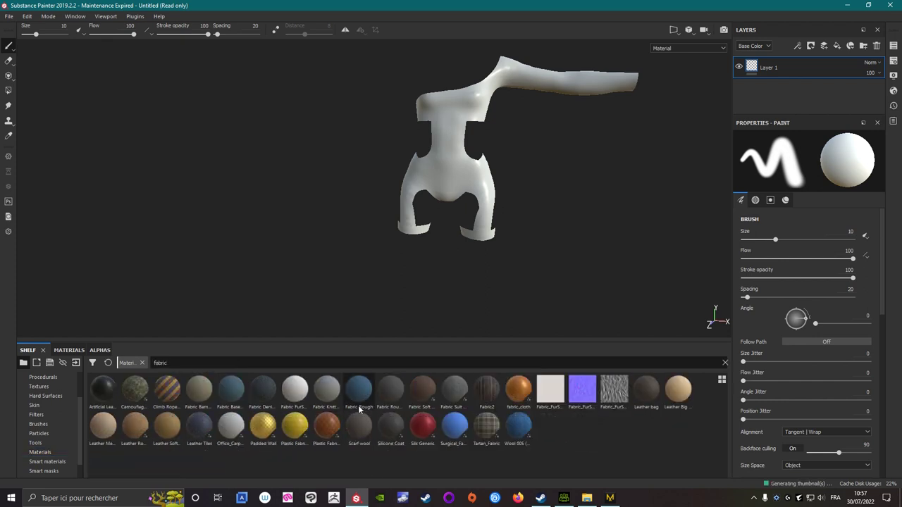
pyautogui.moveTo(413, 390)
pyautogui.mouseDown()
pyautogui.moveTo(464, 126)
pyautogui.moveTo(444, 118)
pyautogui.mouseUp()
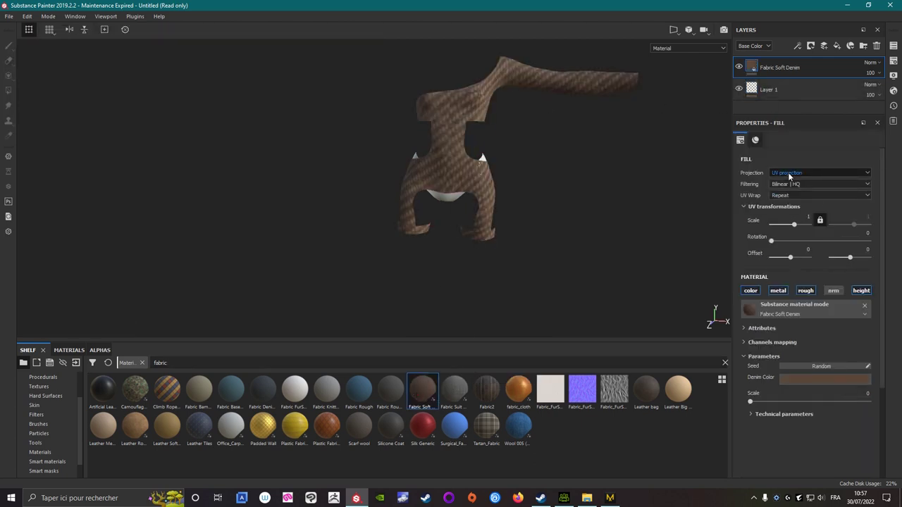
# - Enable the normal channel and set the fabric's UV scale to 10
pyautogui.click(834, 291)
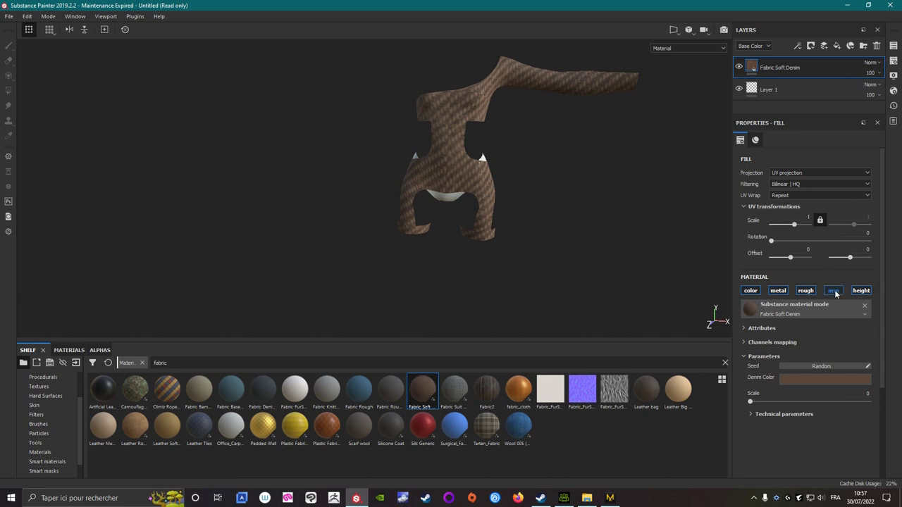
pyautogui.click(809, 216)
pyautogui.write('10')
pyautogui.press('Return')
pyautogui.scroll(3, 426, 140)
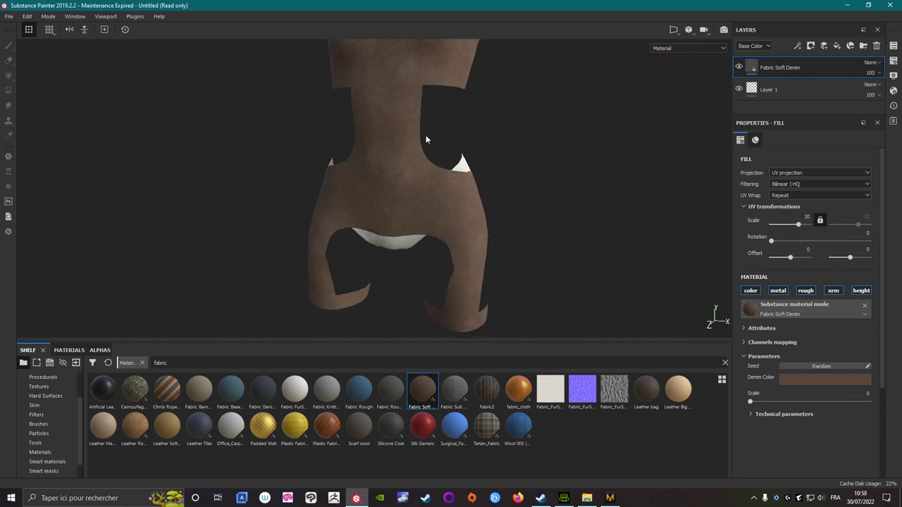
pyautogui.moveTo(394, 122)
pyautogui.keyDown('alt'); pyautogui.mouseDown()
pyautogui.moveTo(402, 191)
pyautogui.moveTo(386, 177)
pyautogui.mouseUp(); pyautogui.keyUp('alt')
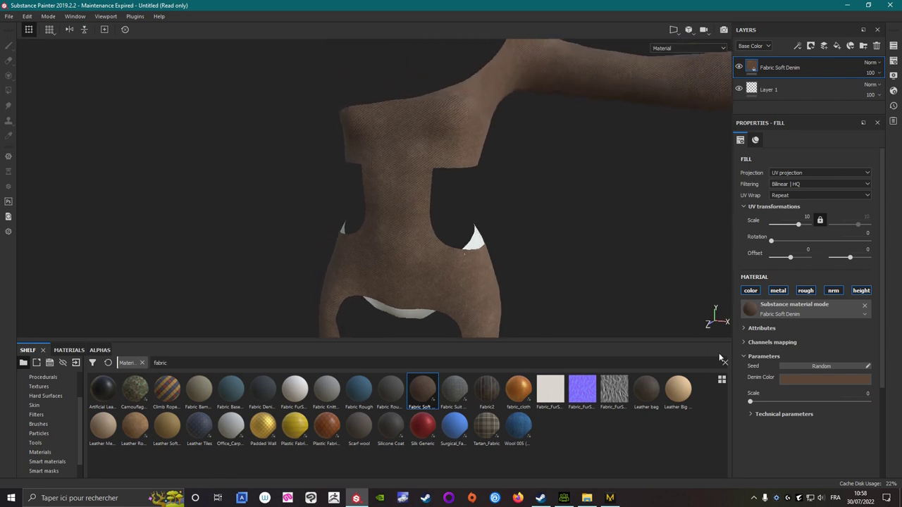
# - Set the Denim Color to black
pyautogui.click(807, 385)
pyautogui.click(776, 423)
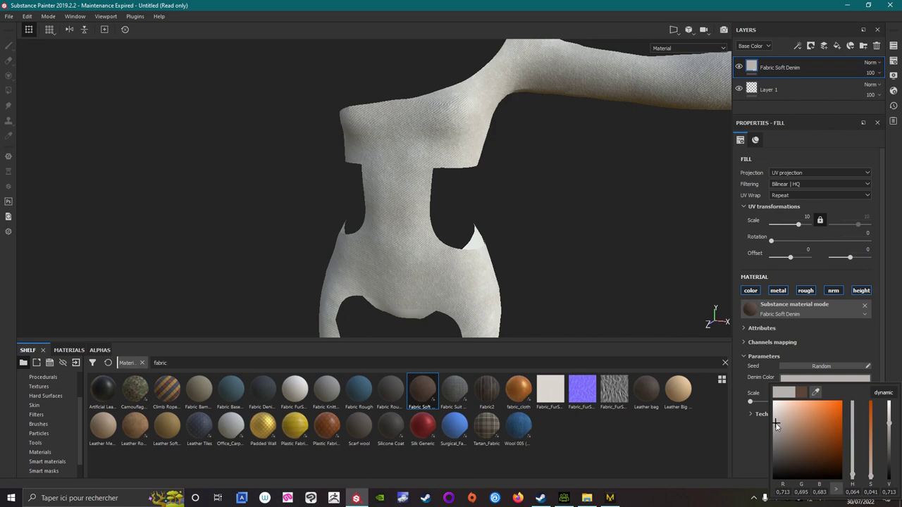
pyautogui.moveTo(775, 426); pyautogui.dragTo(766, 499)
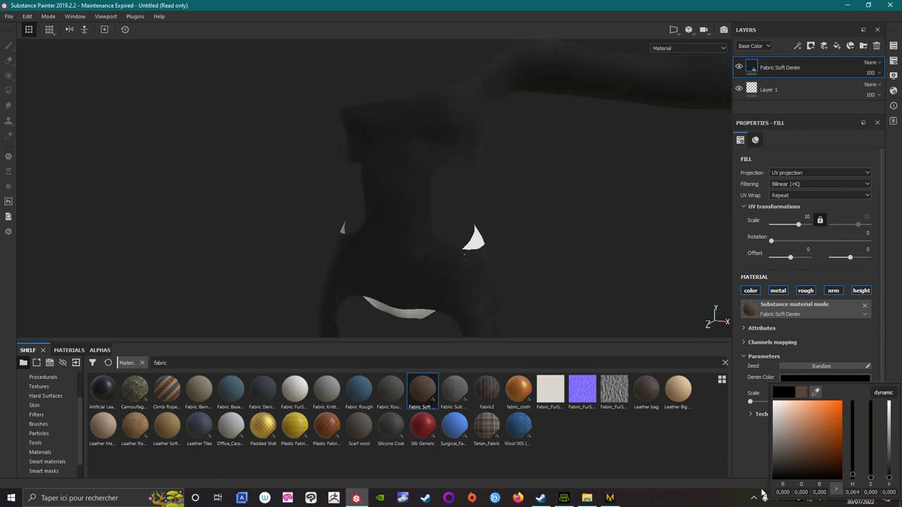
pyautogui.click(579, 233)
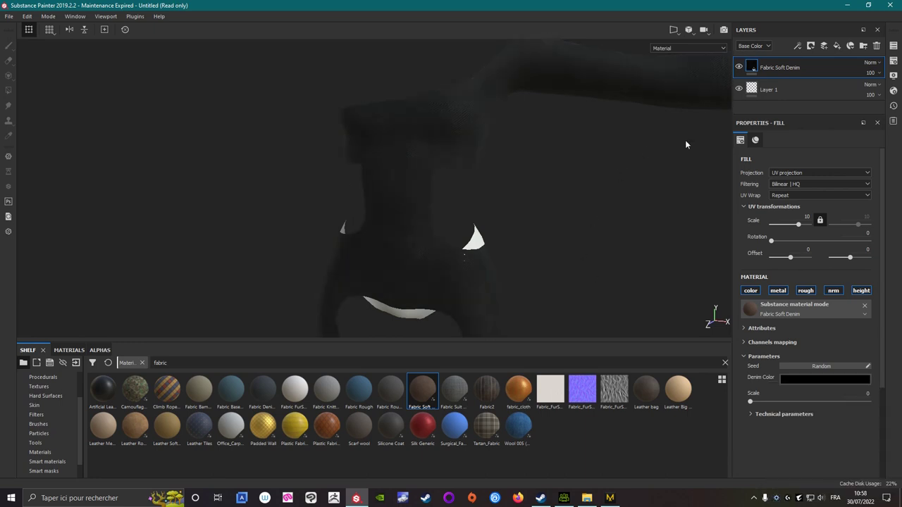
# - Reapply Fabric Soft Denim to the mesh and set its Denim Color back to black
pyautogui.moveTo(418, 400); pyautogui.dragTo(407, 314)
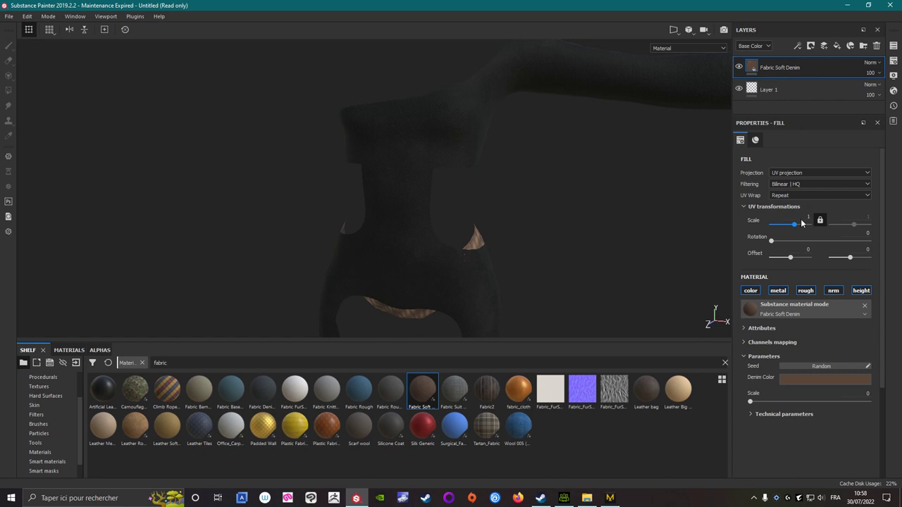
pyautogui.click(811, 377)
pyautogui.moveTo(785, 446); pyautogui.dragTo(766, 494)
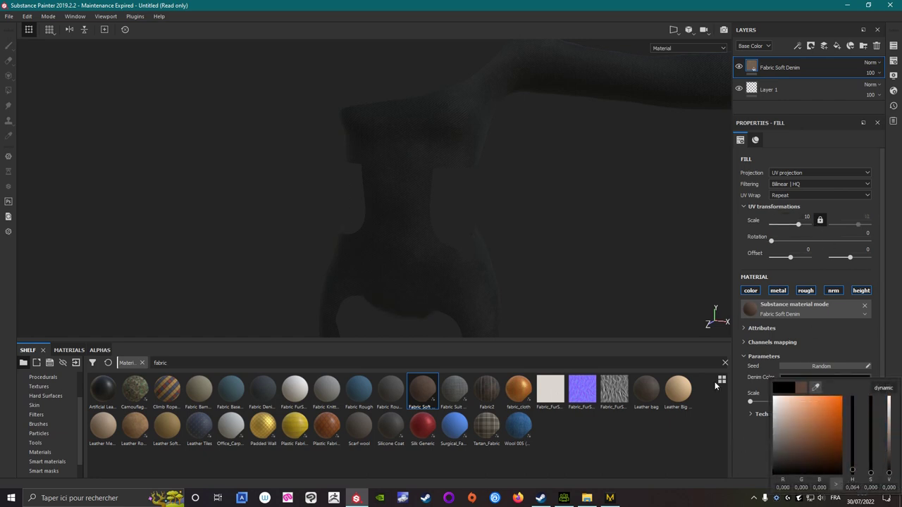
pyautogui.click(601, 253)
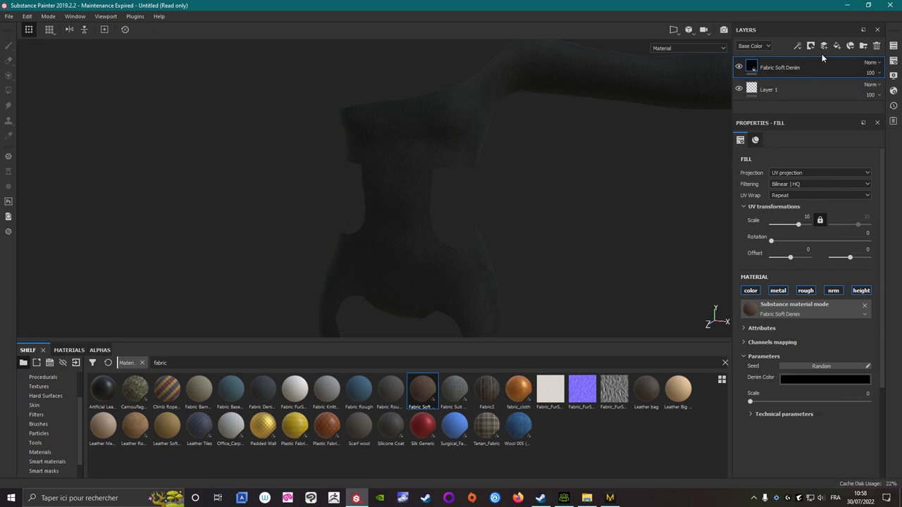
pyautogui.click(894, 46)
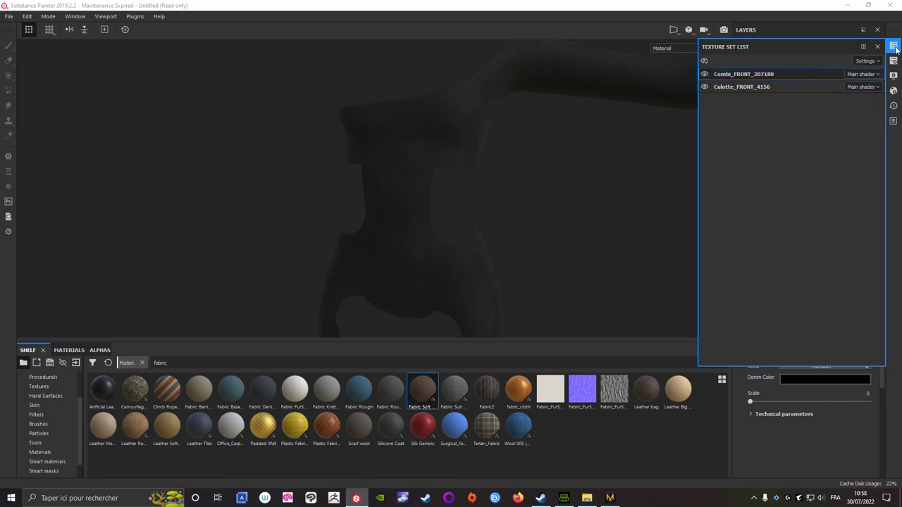
# - Add a new paint layer and load the LOGO AF CORP alpha onto the brush
pyautogui.click(824, 45)
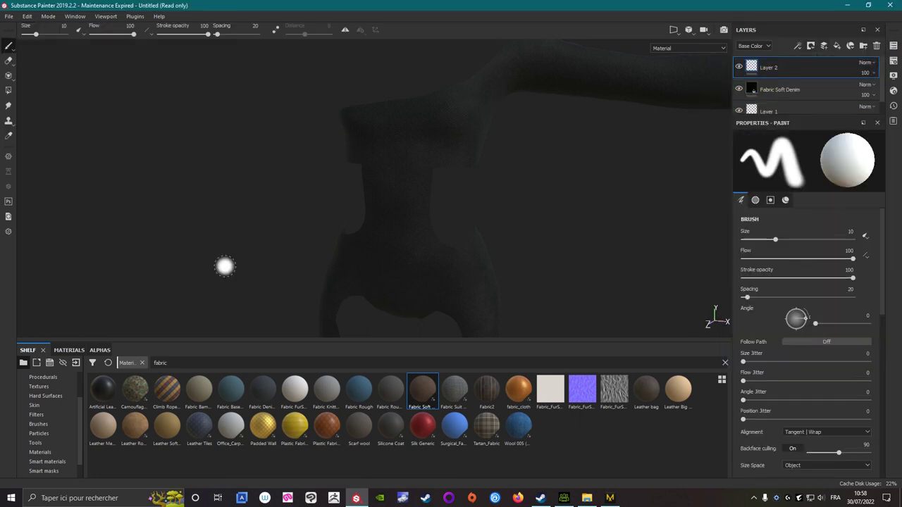
pyautogui.scroll(2, 38, 395)
pyautogui.scroll(2, 38, 380)
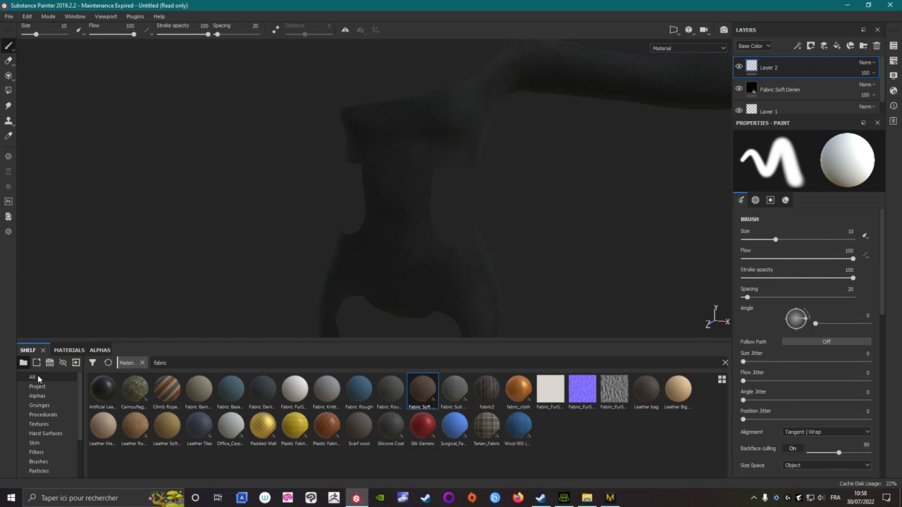
pyautogui.click(37, 396)
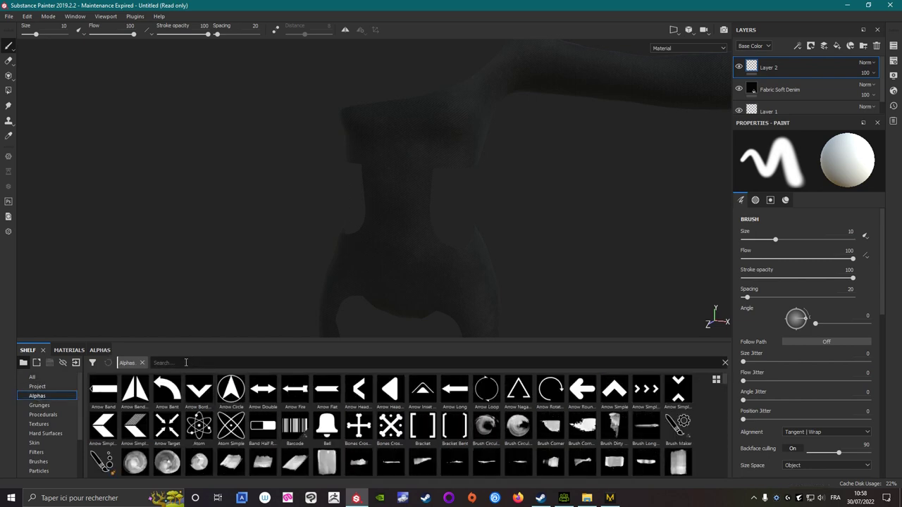
pyautogui.write('logo')
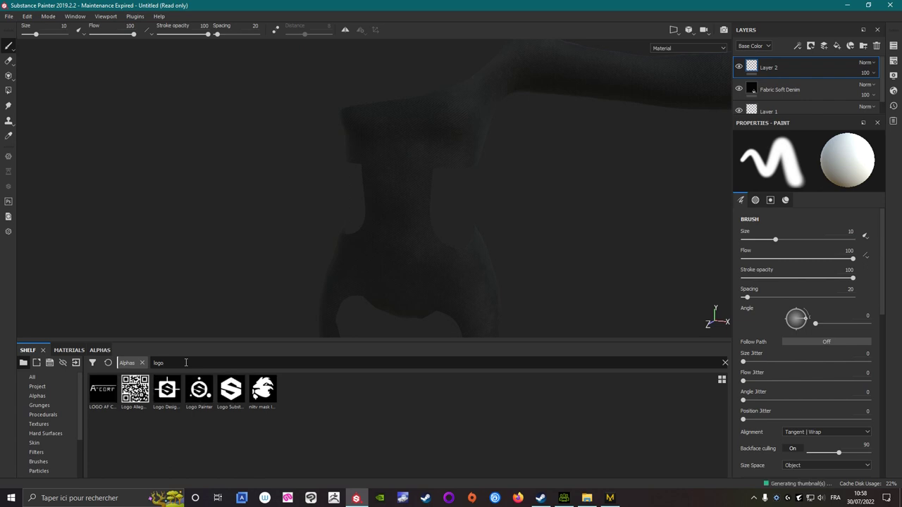
pyautogui.moveTo(110, 404); pyautogui.dragTo(678, 181)
# - Set the brush's base colour to white
pyautogui.scroll(-3, 798, 328)
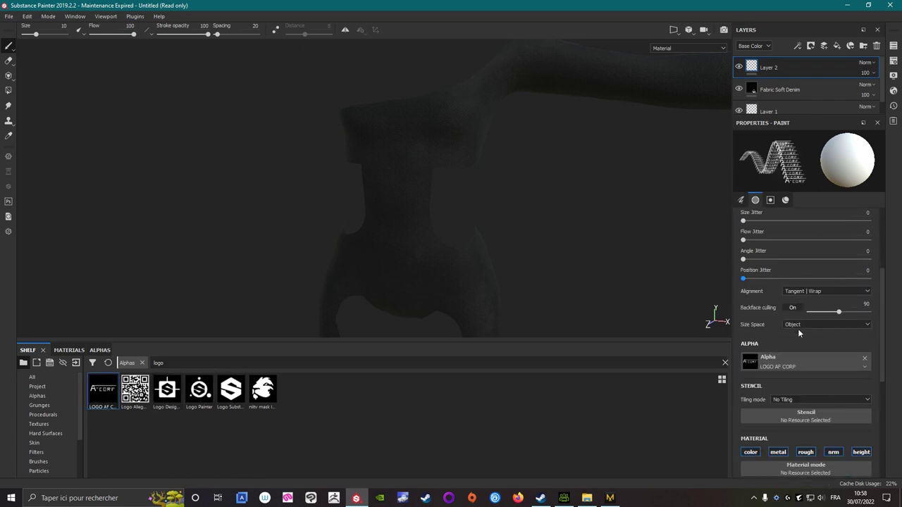
pyautogui.scroll(-2, 784, 365)
pyautogui.click(776, 359)
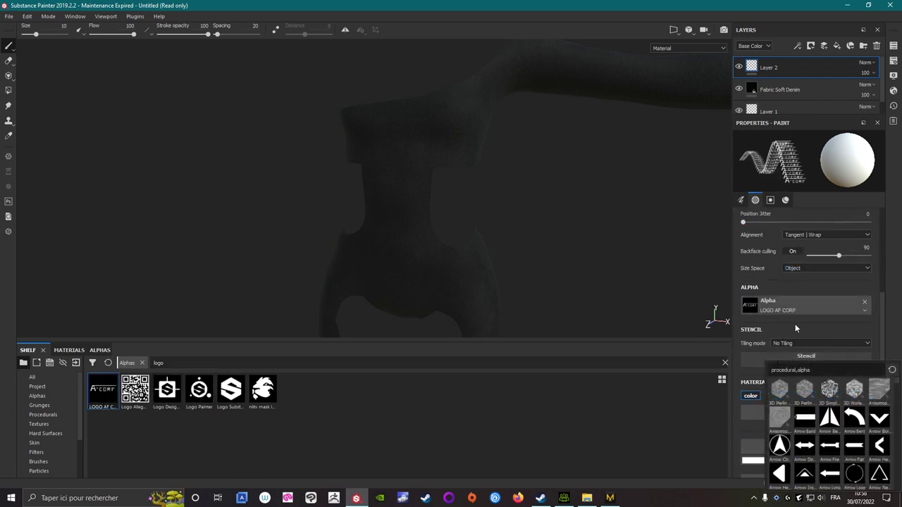
pyautogui.click(780, 415)
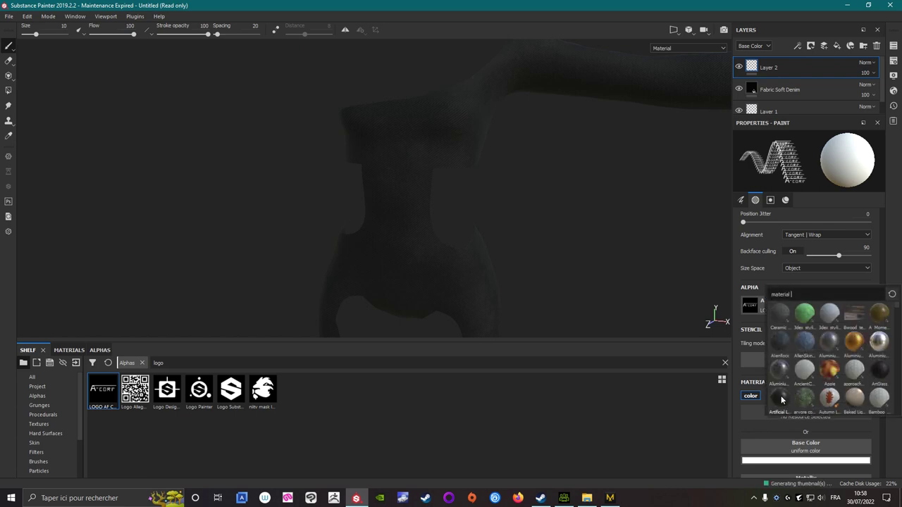
pyautogui.click(782, 402)
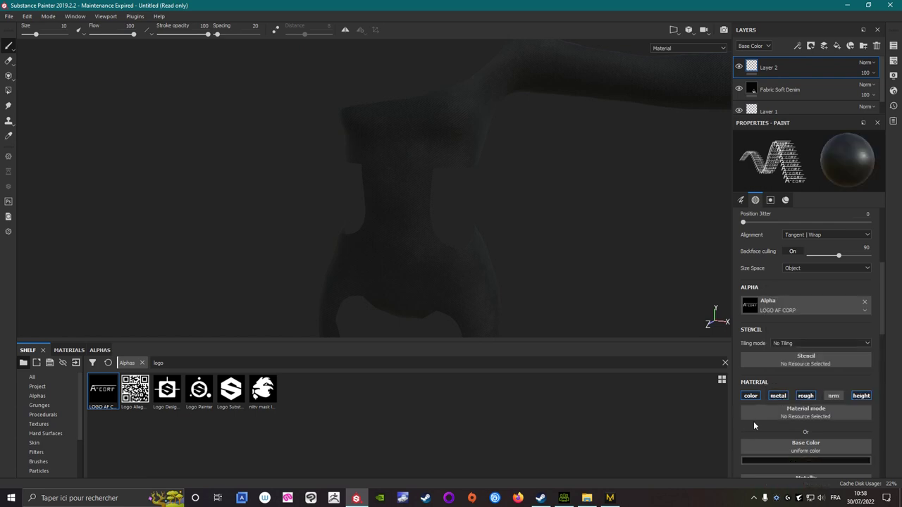
pyautogui.click(764, 460)
pyautogui.moveTo(771, 406); pyautogui.dragTo(751, 359)
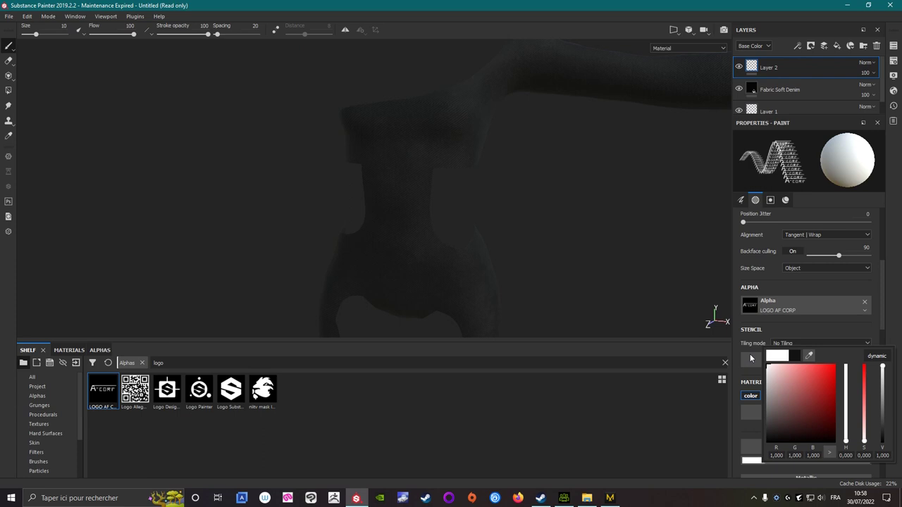
# - Enlarge the brush and stamp the A-CORP logo just below the neckline
pyautogui.keyDown('alt'); pyautogui.moveTo(594, 221); pyautogui.dragTo(102, 198); pyautogui.keyUp('alt')
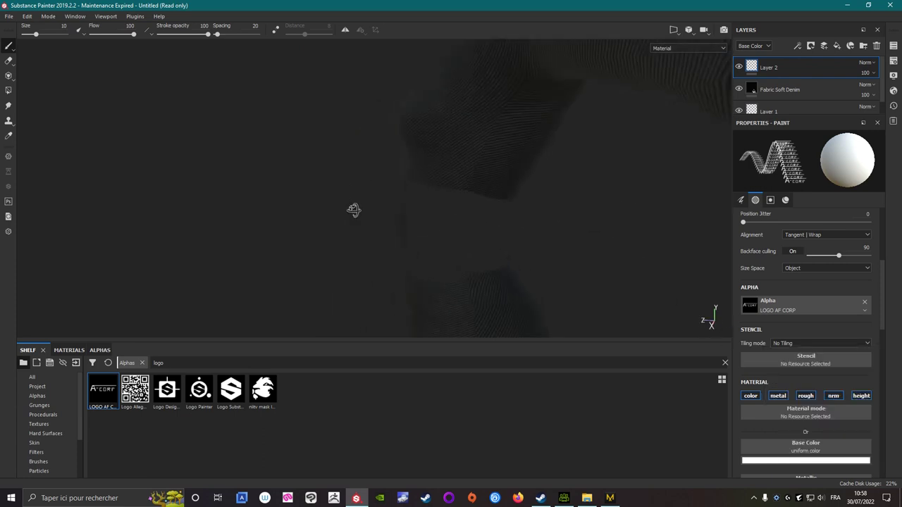
pyautogui.moveTo(393, 145)
pyautogui.keyDown('ctrl'); pyautogui.mouseDown(button='right')
pyautogui.moveTo(389, 133)
pyautogui.moveTo(414, 121)
pyautogui.mouseUp(button='right'); pyautogui.keyUp('ctrl')
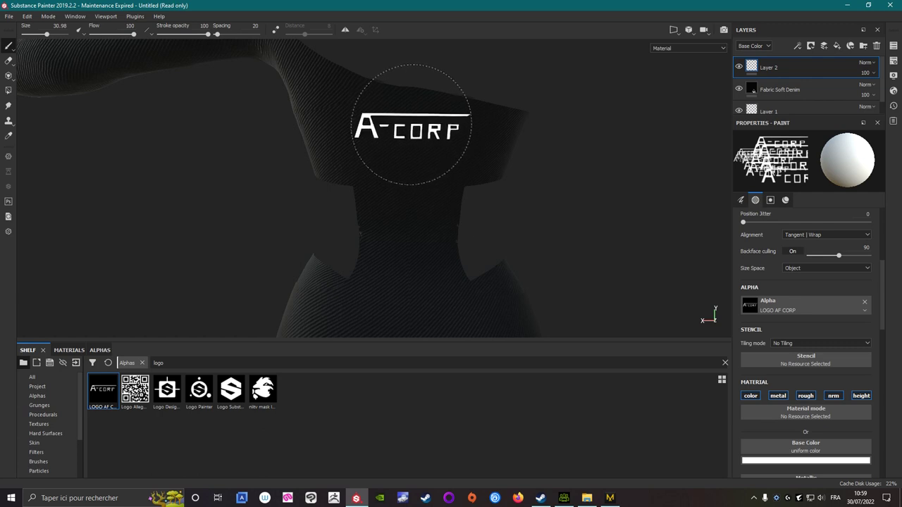
pyautogui.moveTo(262, 181)
pyautogui.keyDown('alt'); pyautogui.mouseDown()
pyautogui.moveTo(442, 223)
pyautogui.moveTo(675, 236)
pyautogui.moveTo(515, 212)
pyautogui.moveTo(274, 215)
pyautogui.moveTo(254, 207)
pyautogui.moveTo(691, 227)
pyautogui.moveTo(558, 218)
pyautogui.moveTo(592, 204)
pyautogui.mouseUp(); pyautogui.keyUp('alt')
pyautogui.moveTo(392, 151)
pyautogui.keyDown('alt'); pyautogui.mouseDown()
pyautogui.moveTo(482, 175)
pyautogui.moveTo(396, 129)
pyautogui.mouseUp(); pyautogui.keyUp('alt')
pyautogui.click(396, 129)
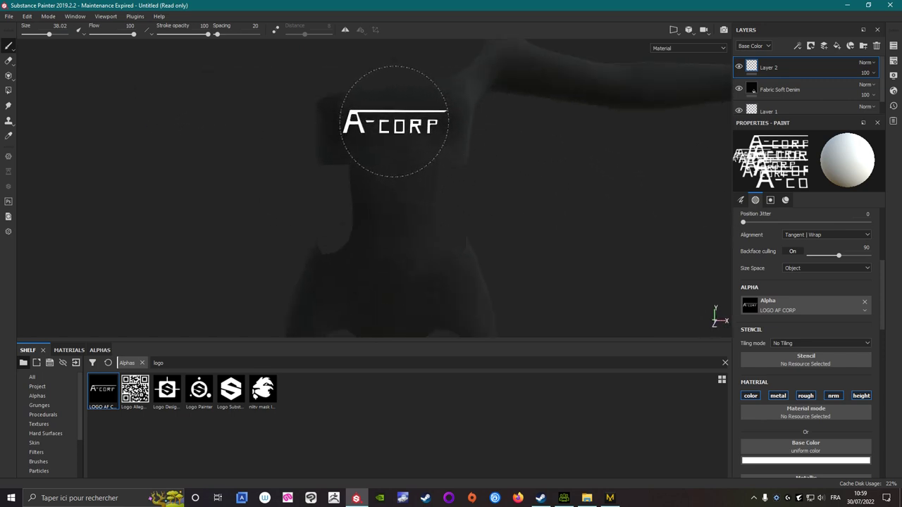
# - Orbit and pan around the model to review the stamped logo
pyautogui.moveTo(540, 207)
pyautogui.keyDown('alt'); pyautogui.mouseDown()
pyautogui.moveTo(685, 220)
pyautogui.moveTo(105, 205)
pyautogui.moveTo(570, 224)
pyautogui.moveTo(176, 214)
pyautogui.moveTo(431, 213)
pyautogui.moveTo(540, 227)
pyautogui.moveTo(204, 209)
pyautogui.moveTo(672, 221)
pyautogui.moveTo(775, 215)
pyautogui.mouseUp(); pyautogui.keyUp('alt')
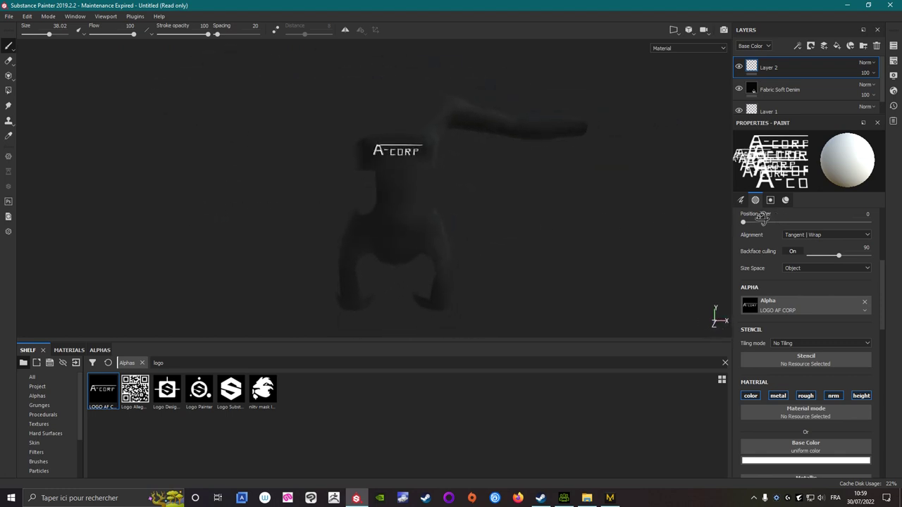
pyautogui.keyDown('alt'); pyautogui.moveTo(662, 214); pyautogui.dragTo(526, 215); pyautogui.keyUp('alt')
pyautogui.keyDown('alt'); pyautogui.moveTo(526, 215); pyautogui.dragTo(499, 159, button='middle'); pyautogui.keyUp('alt')
pyautogui.moveTo(498, 159)
pyautogui.keyDown('alt'); pyautogui.mouseDown()
pyautogui.moveTo(470, 169)
pyautogui.moveTo(479, 162)
pyautogui.mouseUp(); pyautogui.keyUp('alt')
pyautogui.keyDown('alt'); pyautogui.moveTo(479, 161); pyautogui.dragTo(481, 228, button='middle'); pyautogui.keyUp('alt')
pyautogui.moveTo(483, 226)
pyautogui.keyDown('alt'); pyautogui.mouseDown()
pyautogui.moveTo(410, 201)
pyautogui.moveTo(473, 222)
pyautogui.moveTo(466, 234)
pyautogui.moveTo(444, 218)
pyautogui.mouseUp(); pyautogui.keyUp('alt')
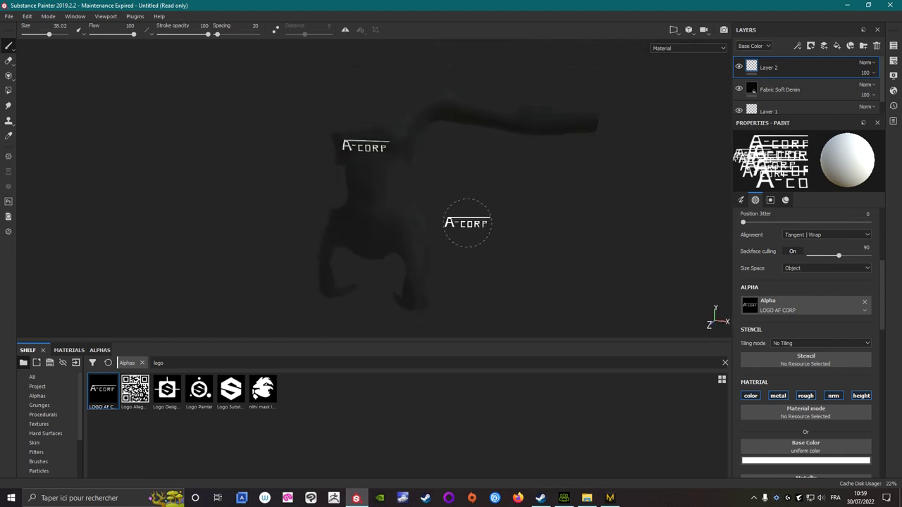
pyautogui.click(8, 16)
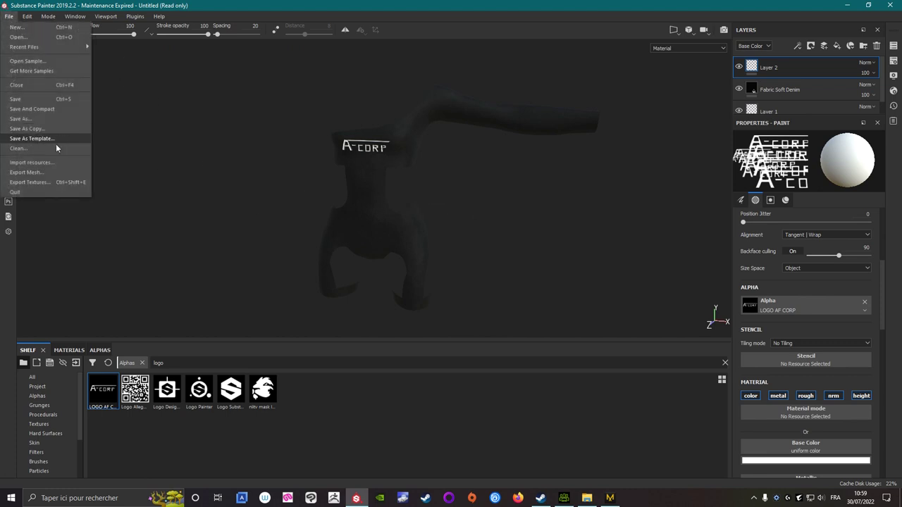
# - Save the project as 'LMD 5 Combi'
pyautogui.click(57, 125)
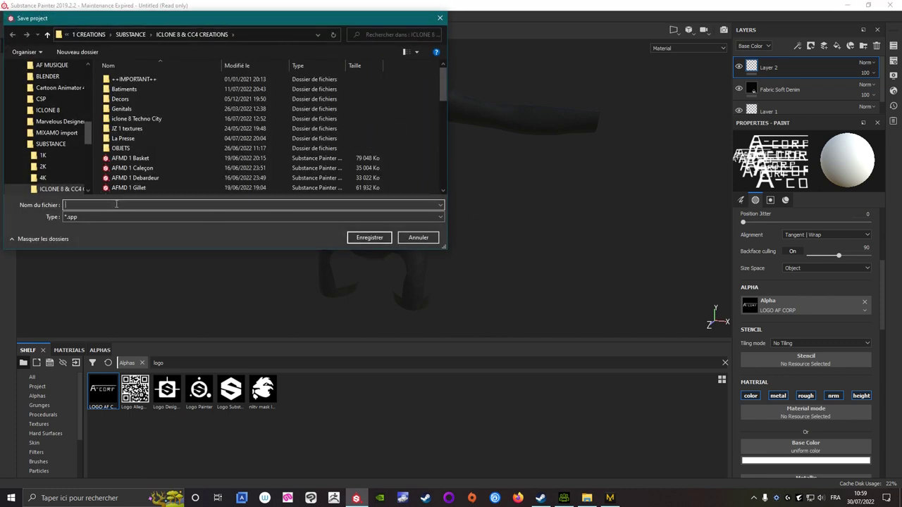
pyautogui.write('LMD ')
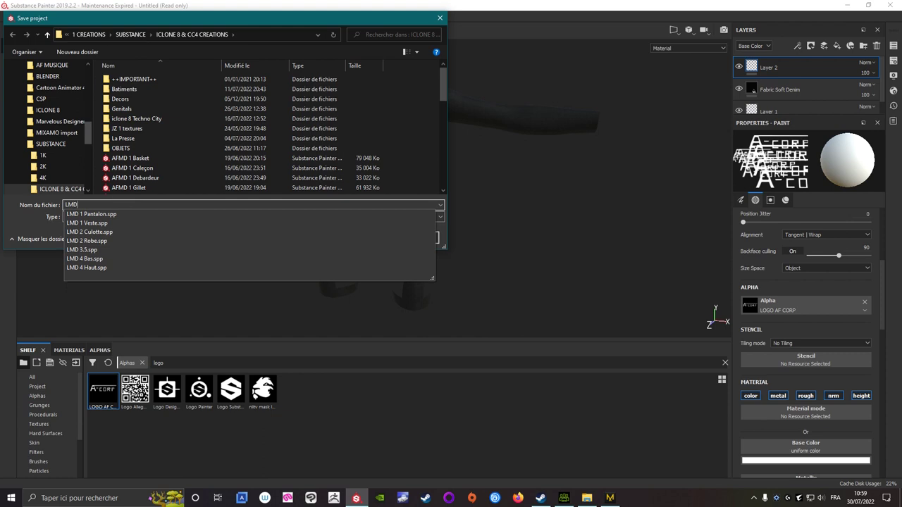
pyautogui.write('5 C')
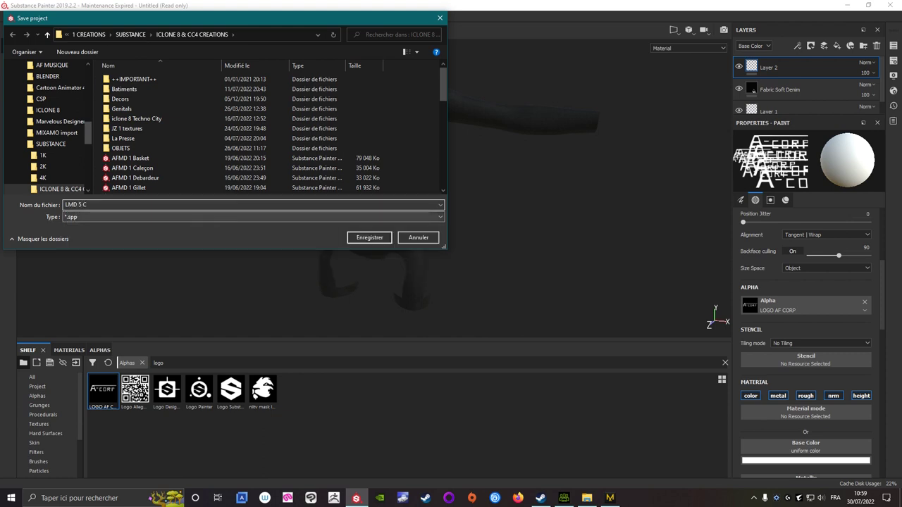
pyautogui.press('BackSpace')
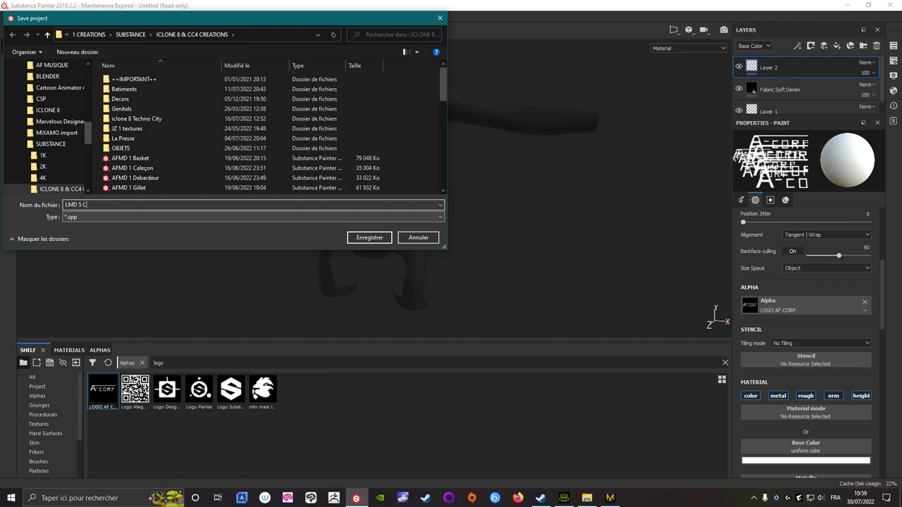
pyautogui.click(353, 242)
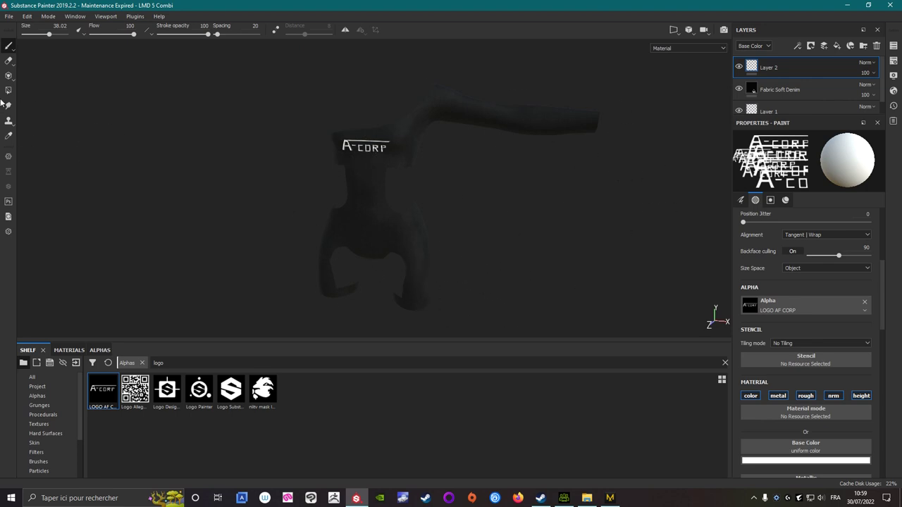
# - Export the Combi_FRONT_307180 and Culotte_FRONT_4156 texture sets at 2048x2048 and open the output folder
pyautogui.click(8, 15)
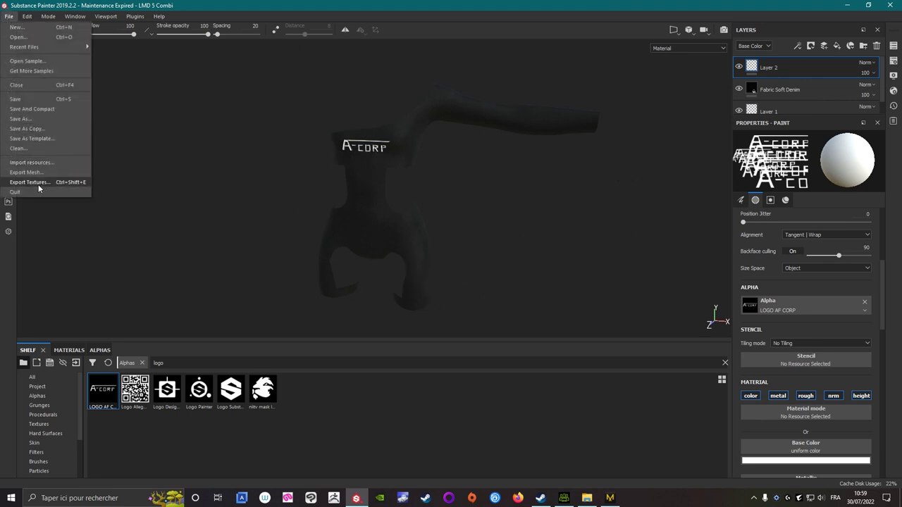
pyautogui.click(29, 182)
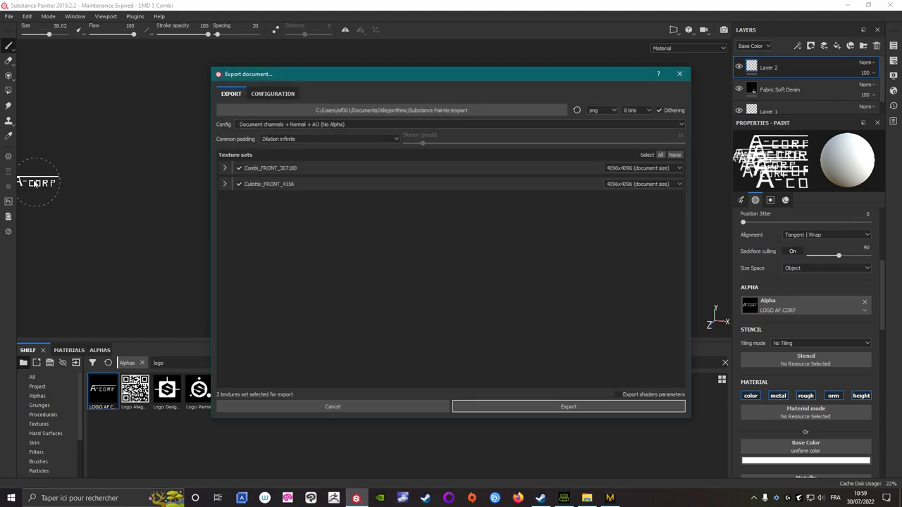
pyautogui.click(629, 167)
pyautogui.click(623, 189)
pyautogui.click(630, 184)
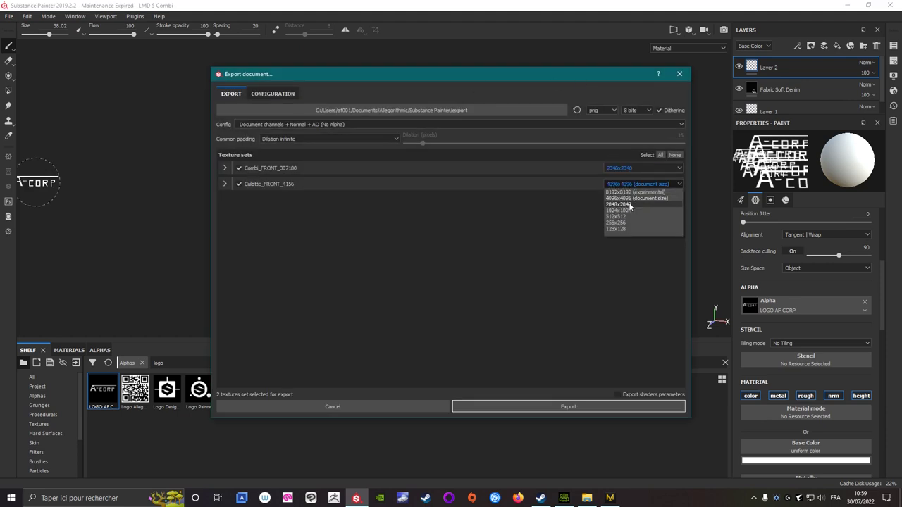
pyautogui.click(628, 204)
pyautogui.moveTo(498, 74); pyautogui.dragTo(470, 72)
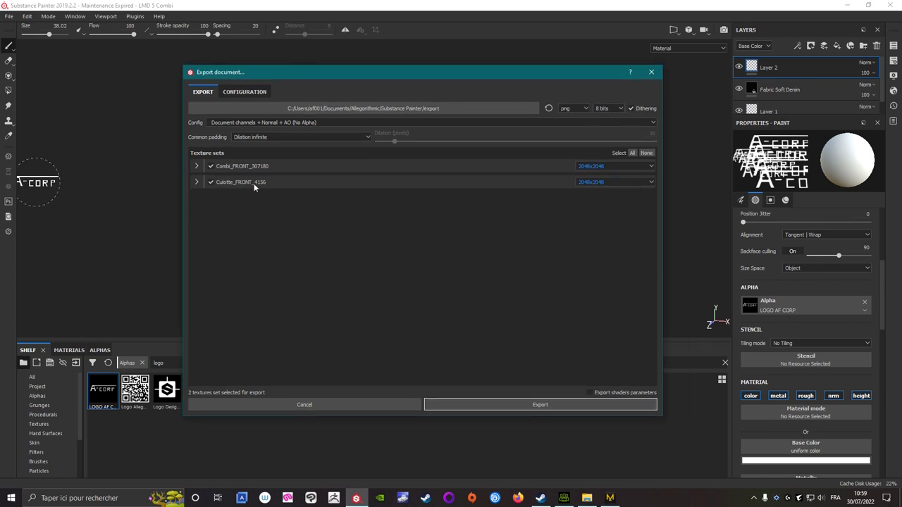
pyautogui.click(494, 404)
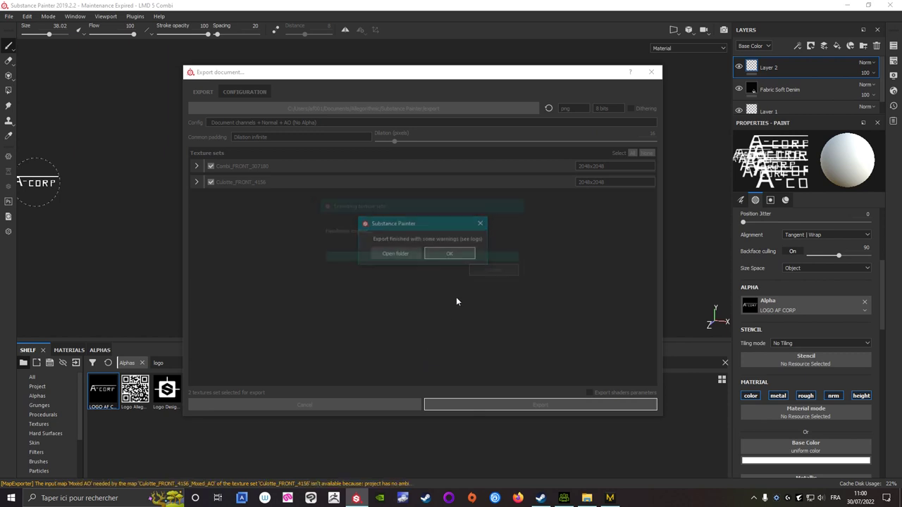
pyautogui.click(410, 254)
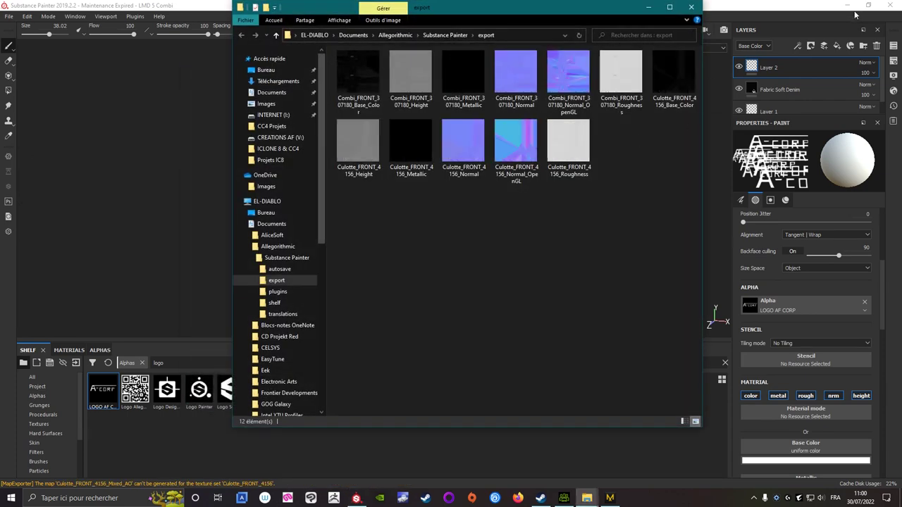
# - Minimize Substance Painter and bring Character Creator 4 to the front, facing the character
pyautogui.click(845, 5)
pyautogui.click(563, 498)
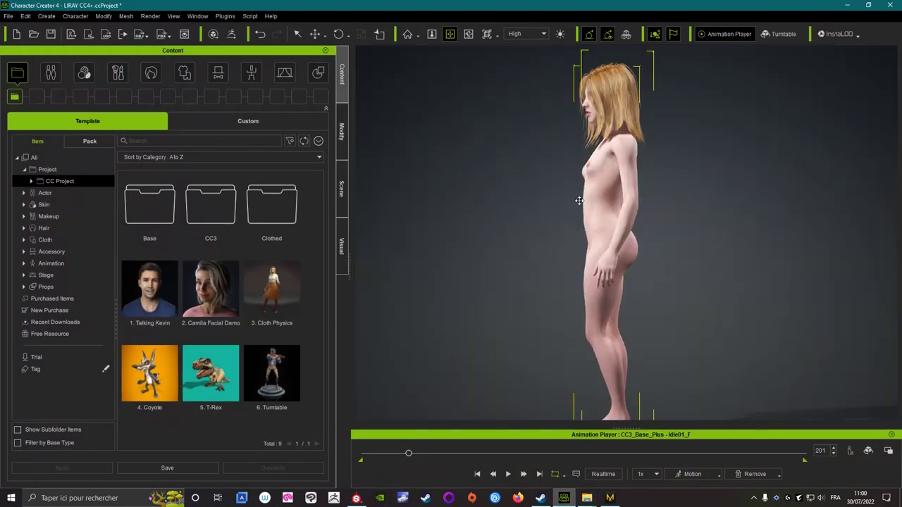
pyautogui.moveTo(579, 201); pyautogui.dragTo(679, 214, button='right')
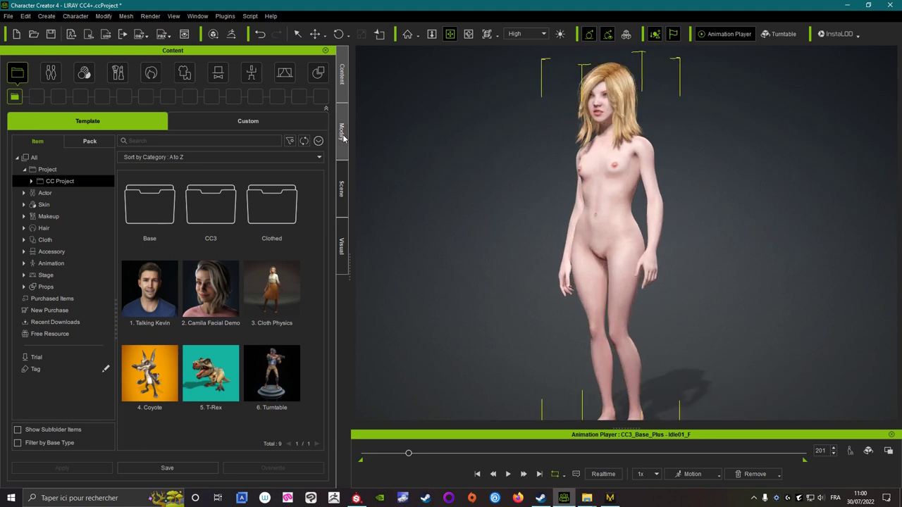
# - Apply the Mpose1 pose from Custom > Animation > Pose to the character
pyautogui.click(248, 122)
pyautogui.click(251, 73)
pyautogui.click(56, 98)
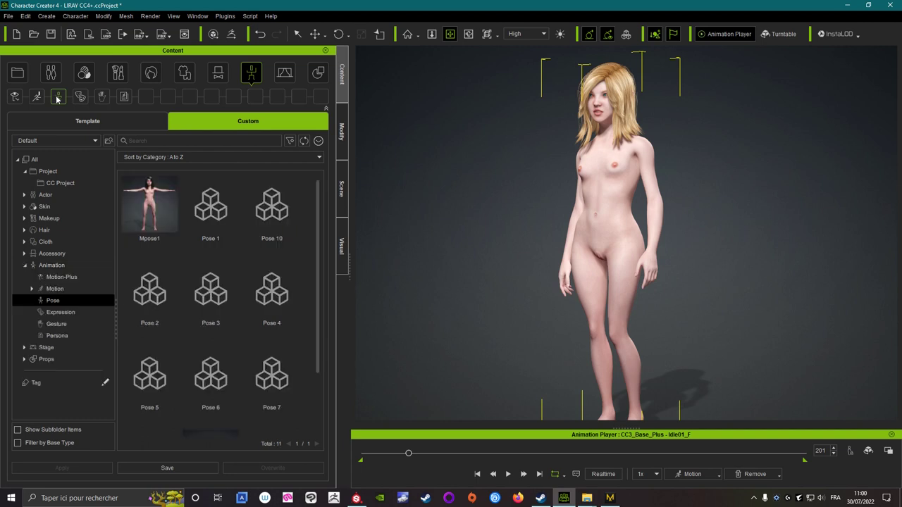
pyautogui.doubleClick(163, 215)
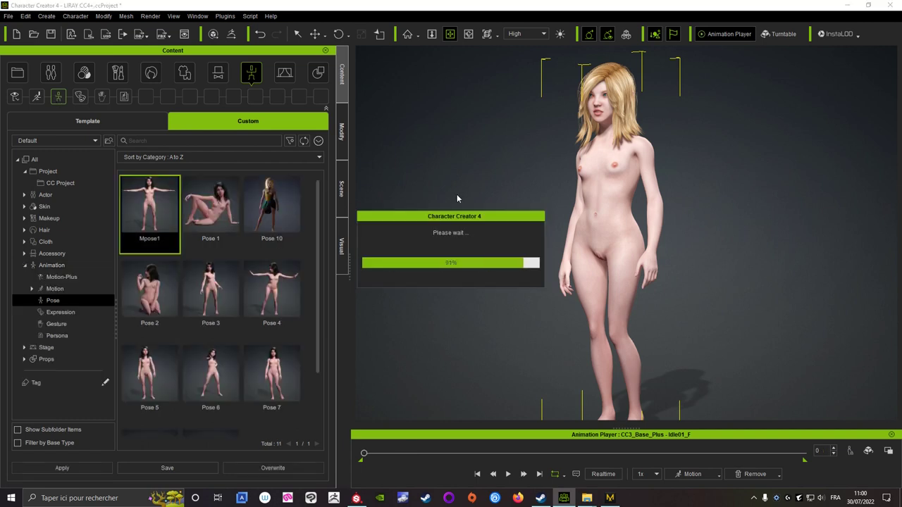
# - Import LMD 5 Combi from Vetements IC8 > LMD 5 as an accessory
pyautogui.click(48, 16)
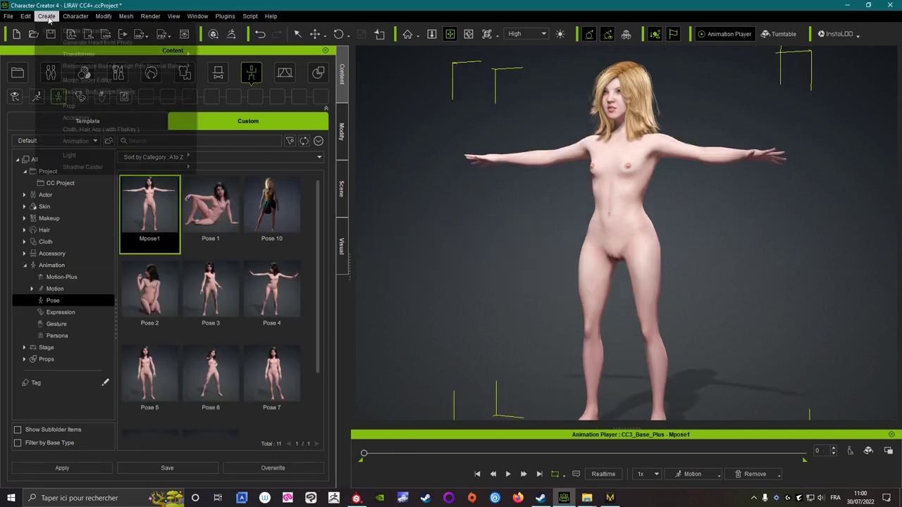
pyautogui.click(70, 121)
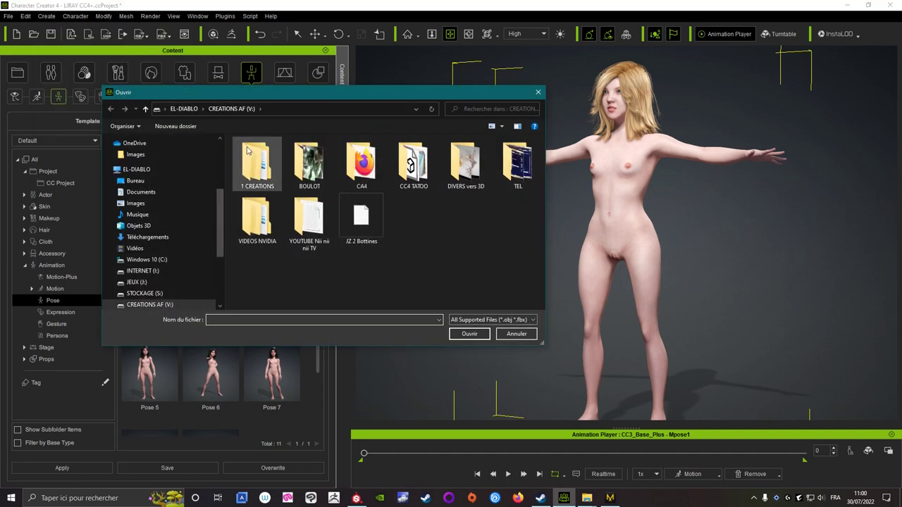
pyautogui.doubleClick(247, 149)
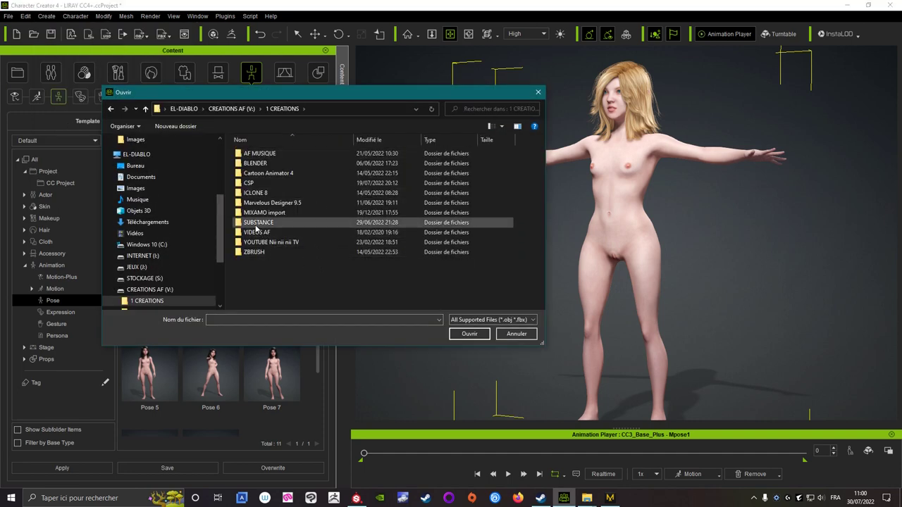
pyautogui.doubleClick(268, 203)
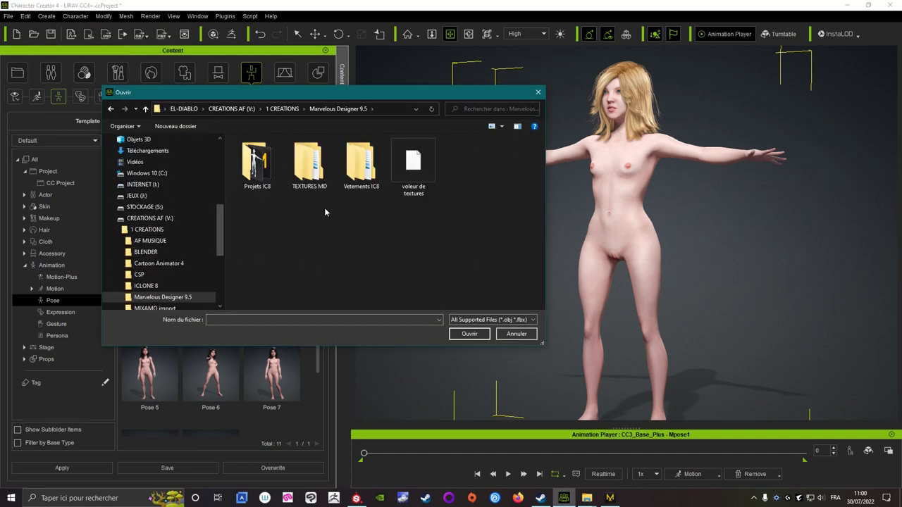
pyautogui.doubleClick(350, 178)
pyautogui.doubleClick(515, 166)
pyautogui.click(268, 155)
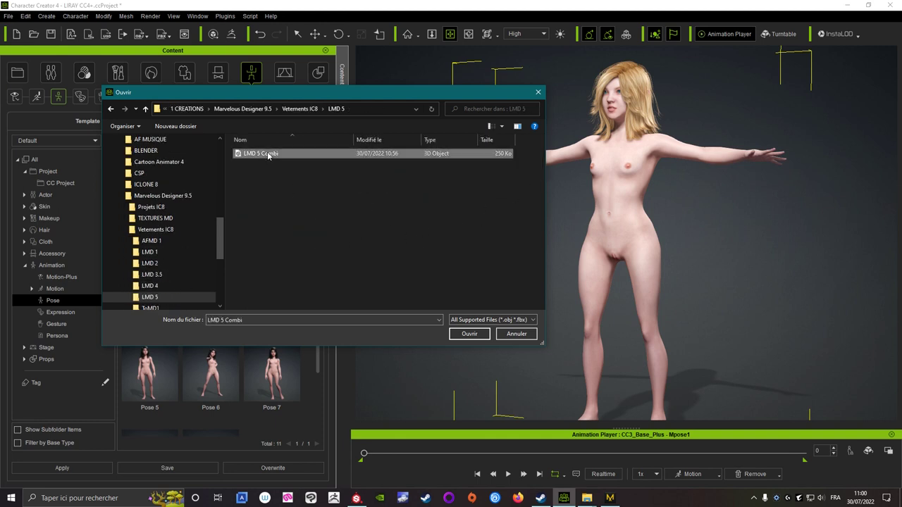
pyautogui.click(459, 337)
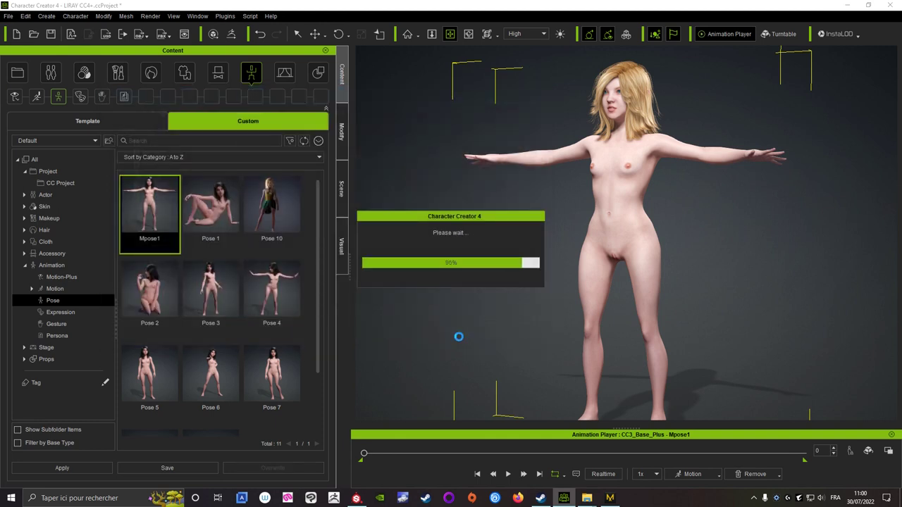
pyautogui.click(339, 141)
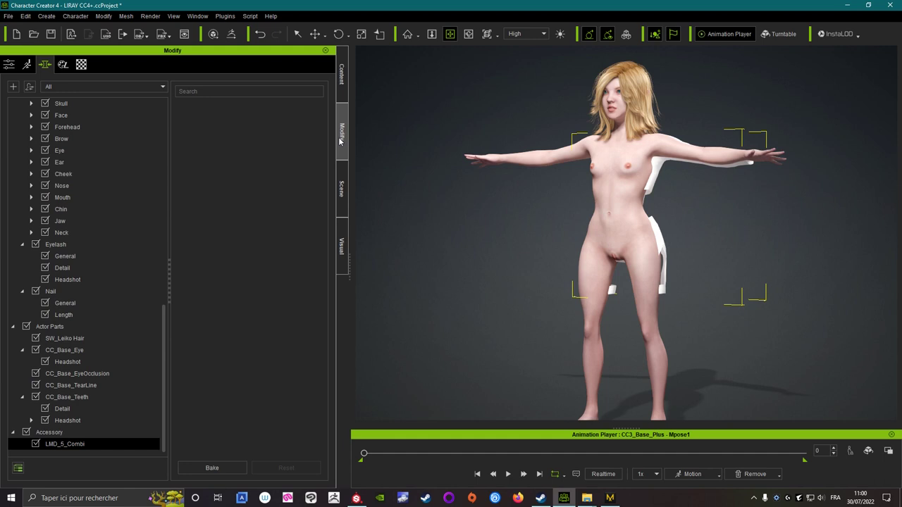
# - Open the accessory attributes and nudge the bodysuit back onto the torso with the move tool
pyautogui.click(9, 65)
pyautogui.scroll(-5, 195, 343)
pyautogui.scroll(-5, 176, 374)
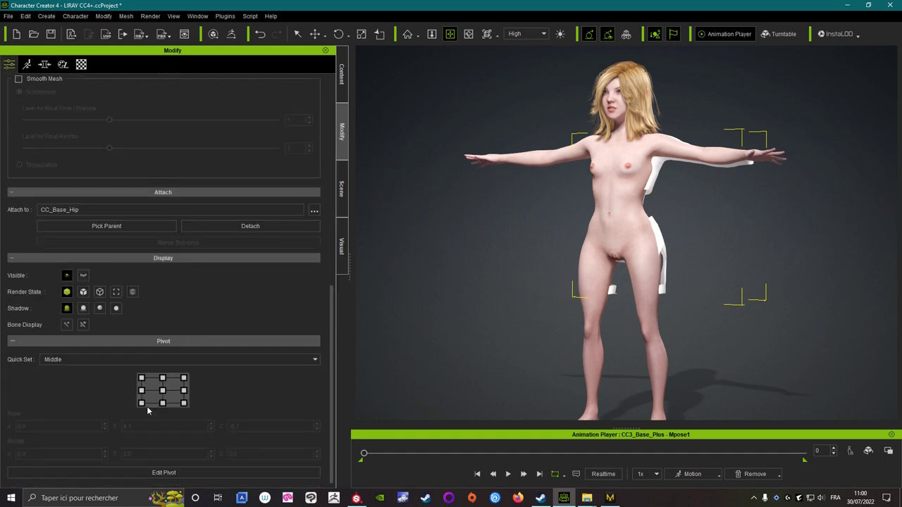
pyautogui.press('w')
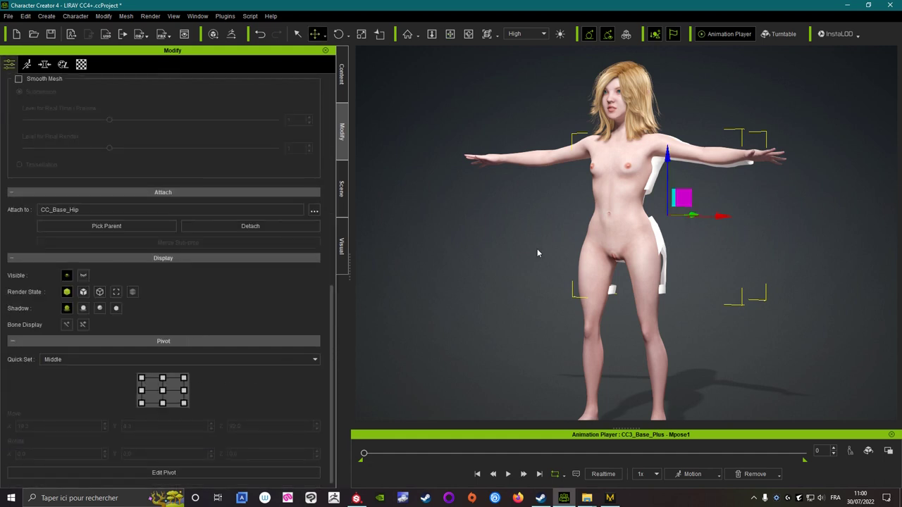
pyautogui.keyDown('alt'); pyautogui.moveTo(666, 230); pyautogui.dragTo(537, 234); pyautogui.keyUp('alt')
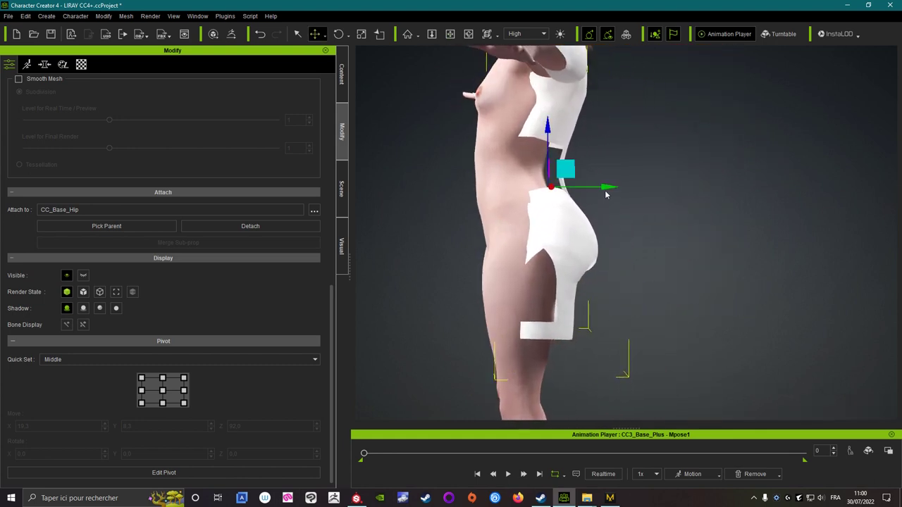
pyautogui.moveTo(606, 192); pyautogui.dragTo(588, 195)
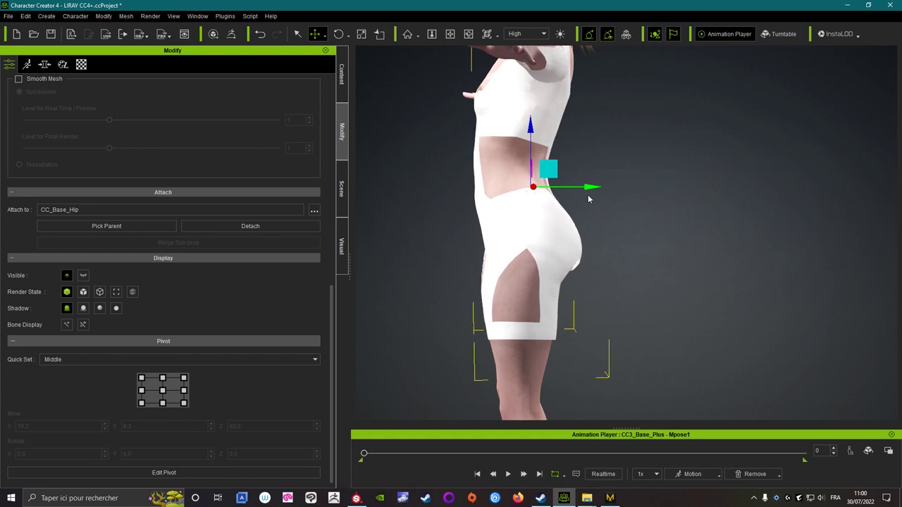
pyautogui.moveTo(588, 199); pyautogui.dragTo(534, 144, button='right')
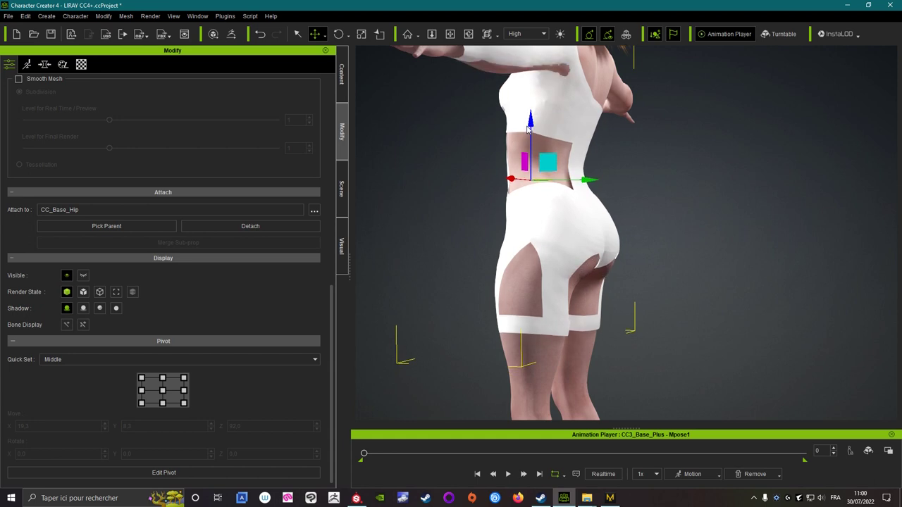
pyautogui.press('Escape')
# - Orbit around the character to check the bodysuit's fit at the sides and hips
pyautogui.moveTo(512, 125); pyautogui.dragTo(629, 183, button='right')
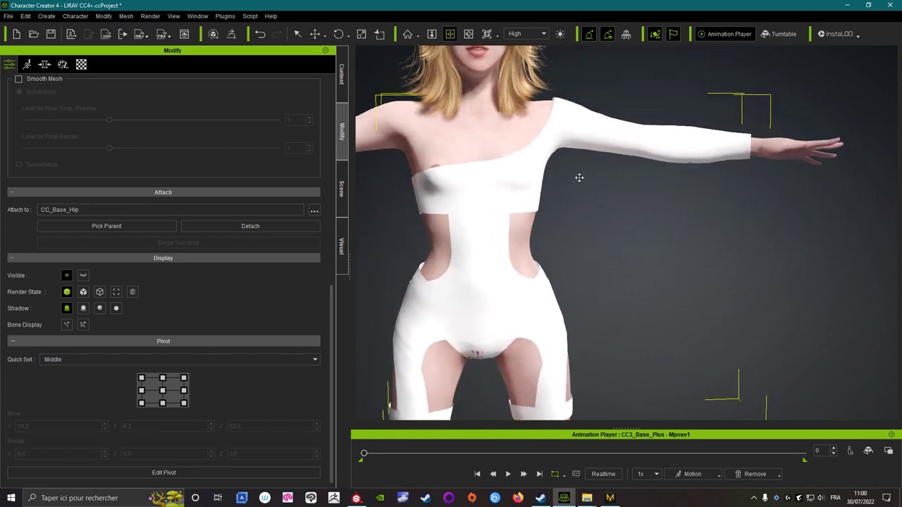
pyautogui.press('w')
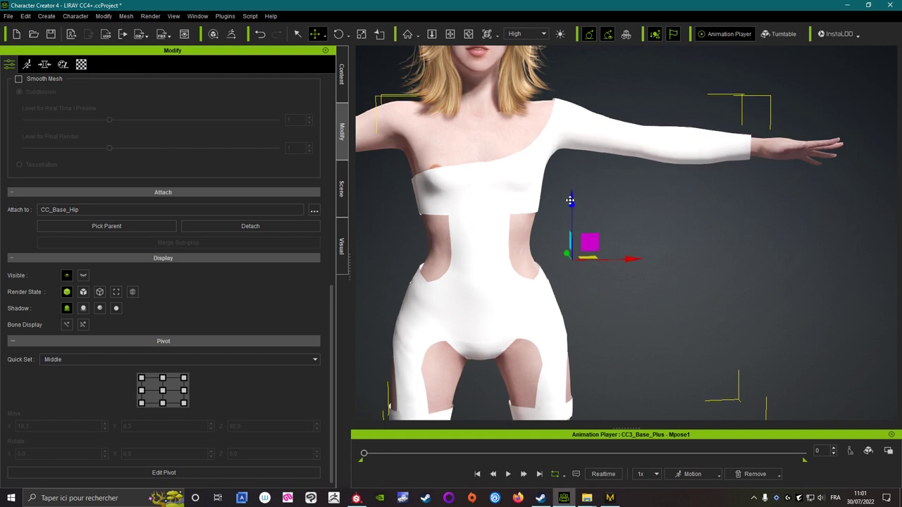
pyautogui.moveTo(569, 201); pyautogui.dragTo(636, 227, button='right')
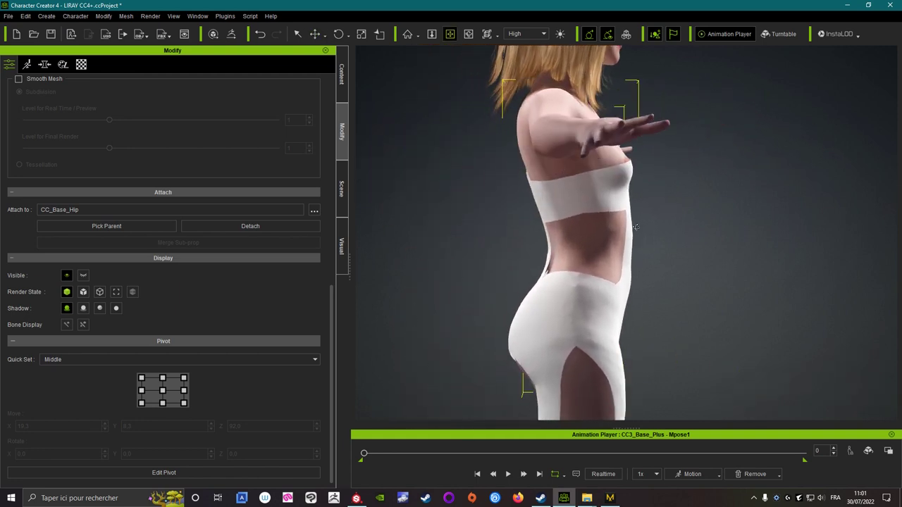
pyautogui.moveTo(636, 226)
pyautogui.mouseDown(button='right')
pyautogui.moveTo(671, 221)
pyautogui.moveTo(494, 207)
pyautogui.moveTo(553, 257)
pyautogui.moveTo(548, 247)
pyautogui.mouseUp(button='right')
pyautogui.press('w')
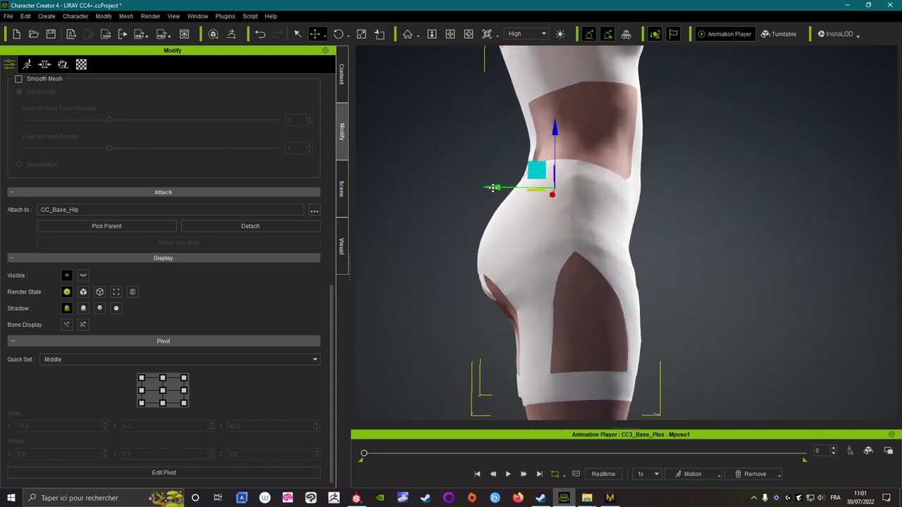
pyautogui.press('w')
pyautogui.moveTo(492, 188)
pyautogui.mouseDown(button='right')
pyautogui.moveTo(601, 222)
pyautogui.moveTo(696, 209)
pyautogui.moveTo(659, 262)
pyautogui.moveTo(425, 254)
pyautogui.moveTo(527, 242)
pyautogui.moveTo(499, 256)
pyautogui.moveTo(421, 258)
pyautogui.moveTo(498, 302)
pyautogui.mouseUp(button='right')
pyautogui.moveTo(497, 302); pyautogui.dragTo(538, 172, button='middle')
pyautogui.moveTo(538, 173)
pyautogui.mouseDown(button='right')
pyautogui.moveTo(512, 186)
pyautogui.moveTo(463, 241)
pyautogui.mouseUp(button='right')
pyautogui.press('w')
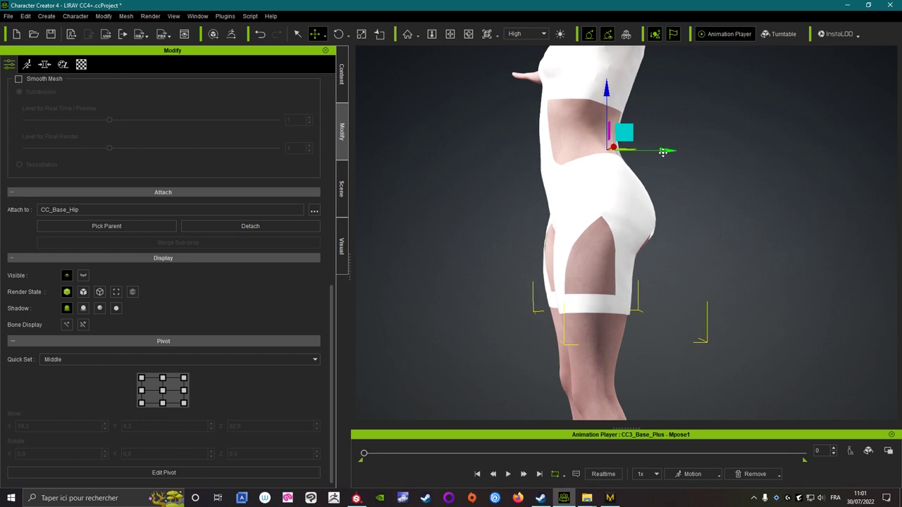
# - Deselect the garment and review the torso and hips from rear and front views
pyautogui.click(665, 169)
pyautogui.moveTo(665, 169)
pyautogui.mouseDown(button='right')
pyautogui.moveTo(465, 205)
pyautogui.moveTo(757, 191)
pyautogui.moveTo(605, 106)
pyautogui.moveTo(595, 212)
pyautogui.mouseUp(button='right')
pyautogui.scroll(3, 592, 282)
pyautogui.scroll(3, 590, 310)
pyautogui.press('w')
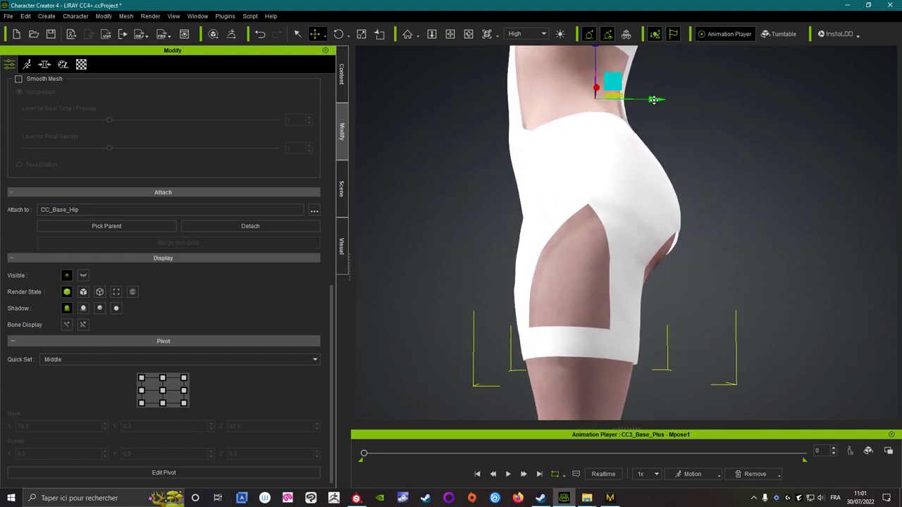
pyautogui.moveTo(654, 99); pyautogui.dragTo(580, 302, button='right')
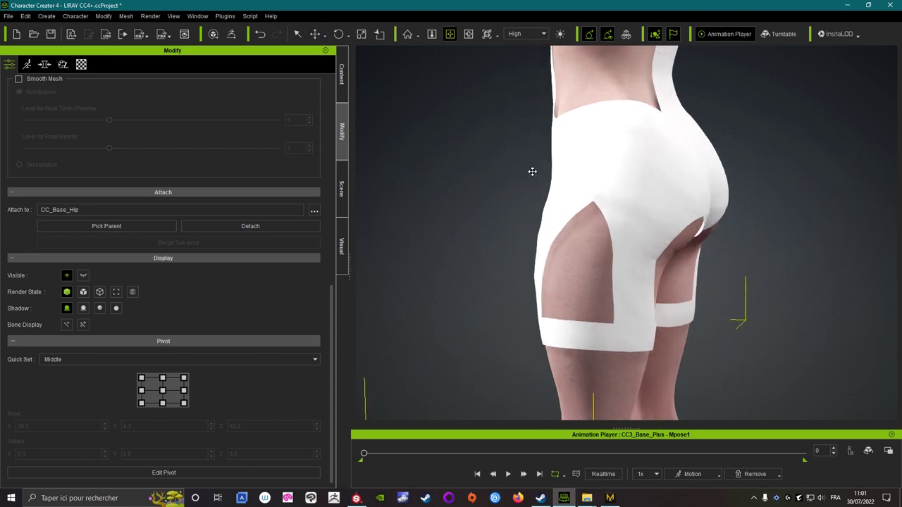
pyautogui.scroll(-2, 580, 302)
pyautogui.moveTo(575, 239)
pyautogui.mouseDown(button='right')
pyautogui.moveTo(635, 218)
pyautogui.moveTo(532, 203)
pyautogui.mouseUp(button='right')
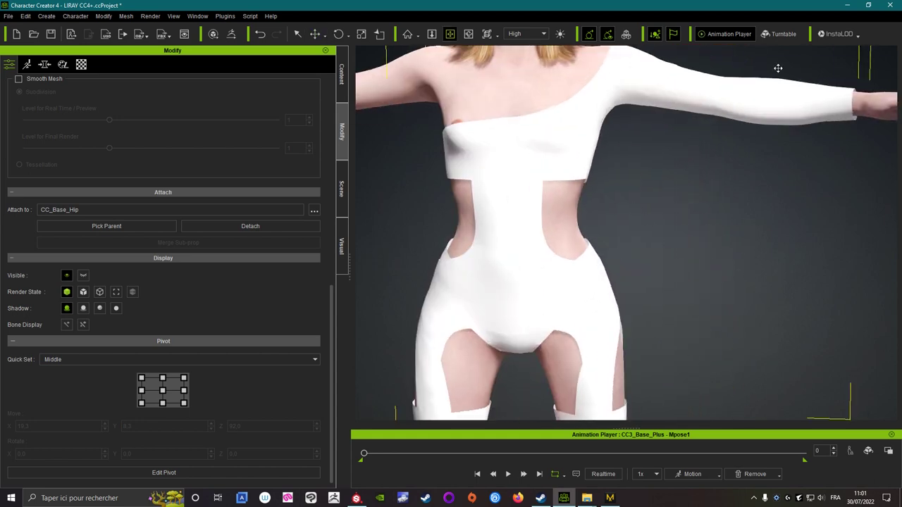
# - Switch to Marvelous Designer and frame the avatar and the bodysuit pattern pieces
pyautogui.click(847, 5)
pyautogui.click(610, 498)
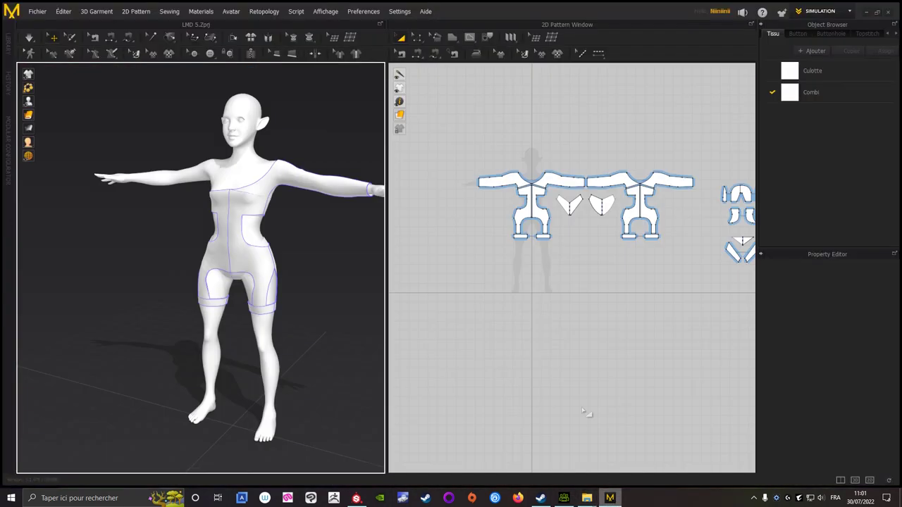
pyautogui.scroll(3, 215, 195)
pyautogui.scroll(2, 216, 195)
pyautogui.moveTo(216, 195); pyautogui.dragTo(213, 276, button='middle')
pyautogui.moveTo(213, 276)
pyautogui.mouseDown(button='right')
pyautogui.moveTo(244, 212)
pyautogui.moveTo(153, 230)
pyautogui.mouseUp(button='right')
pyautogui.scroll(2, 504, 169)
pyautogui.scroll(3, 504, 170)
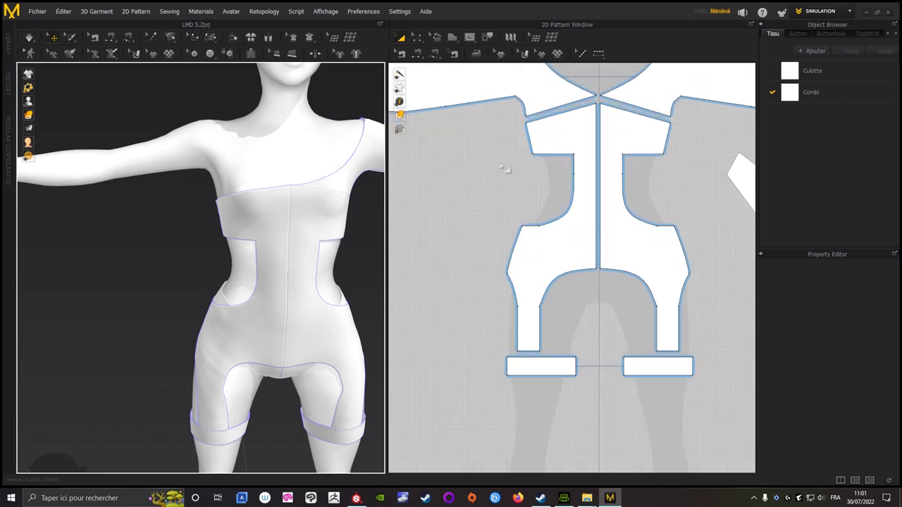
pyautogui.moveTo(504, 169); pyautogui.dragTo(490, 267, button='middle')
pyautogui.moveTo(114, 282)
pyautogui.mouseDown(button='right')
pyautogui.moveTo(332, 261)
pyautogui.moveTo(147, 261)
pyautogui.mouseUp(button='right')
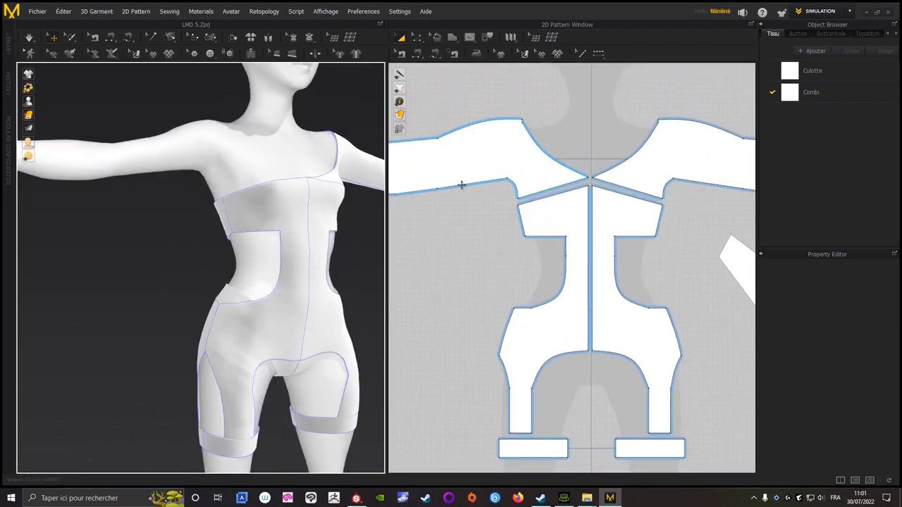
# - Switch the 2D pattern window to Edit Pattern mode
pyautogui.scroll(4, 461, 185)
pyautogui.scroll(-2, 471, 276)
pyautogui.rightClick(467, 273)
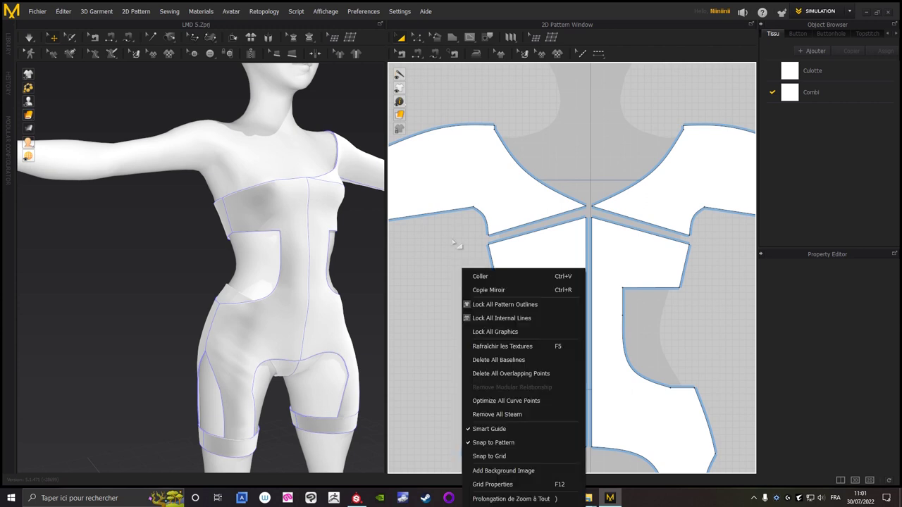
pyautogui.click(455, 243)
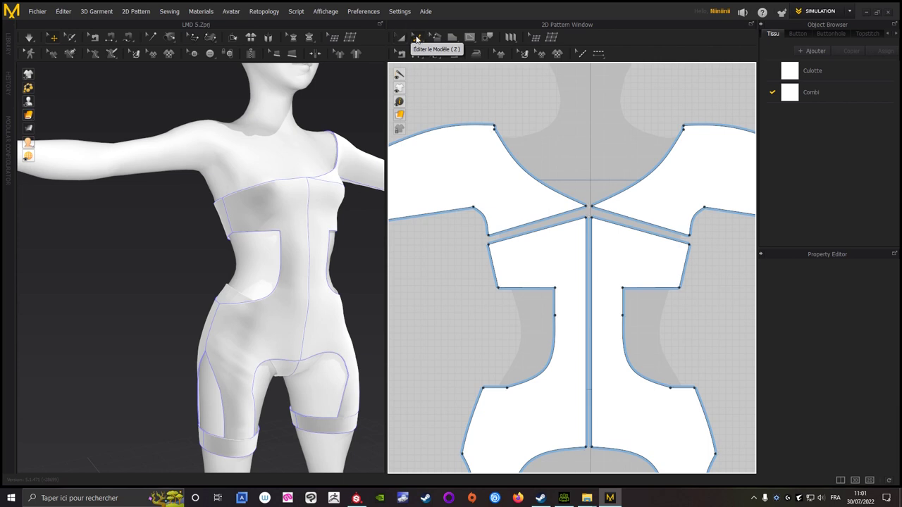
pyautogui.click(416, 38)
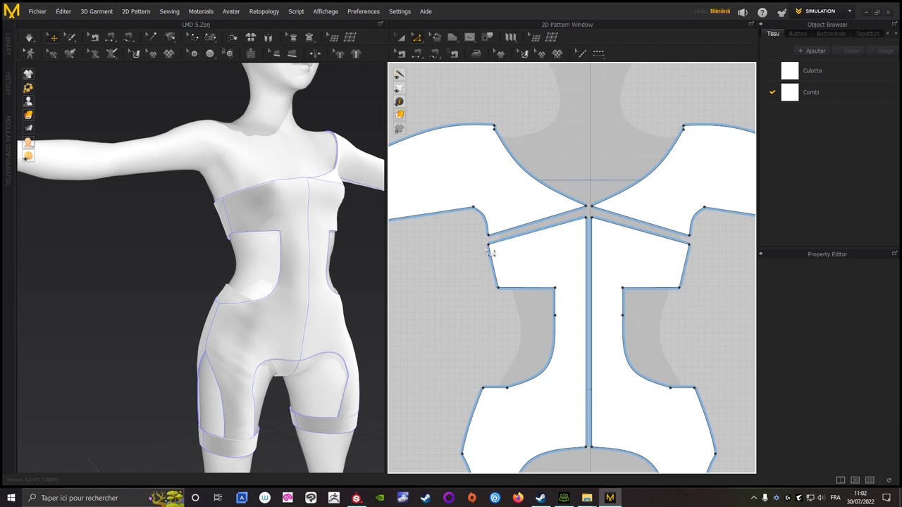
# - Lower the strap/side corner point, making the armhole edge 75.4 and the strap 149.0
pyautogui.scroll(-2, 472, 256)
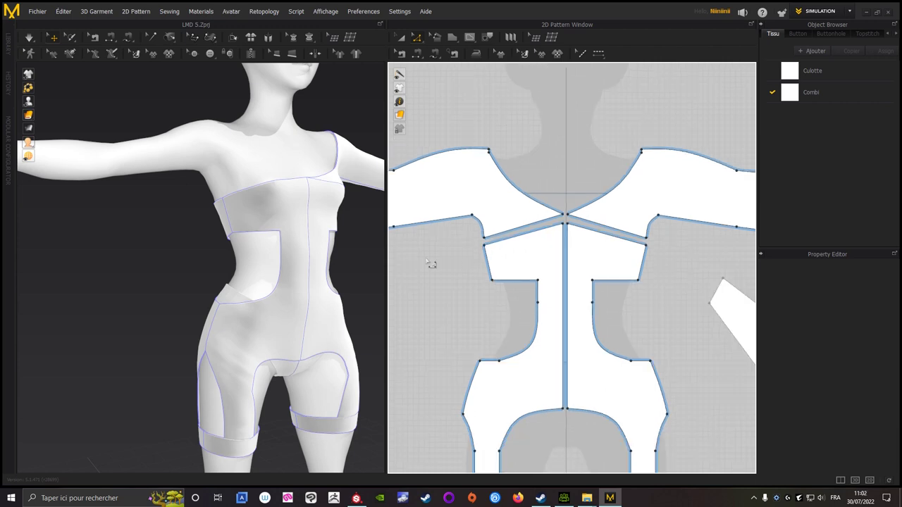
pyautogui.moveTo(365, 263)
pyautogui.mouseDown(button='right')
pyautogui.moveTo(451, 258)
pyautogui.moveTo(427, 261)
pyautogui.moveTo(494, 271)
pyautogui.mouseUp(button='right')
pyautogui.click(489, 252)
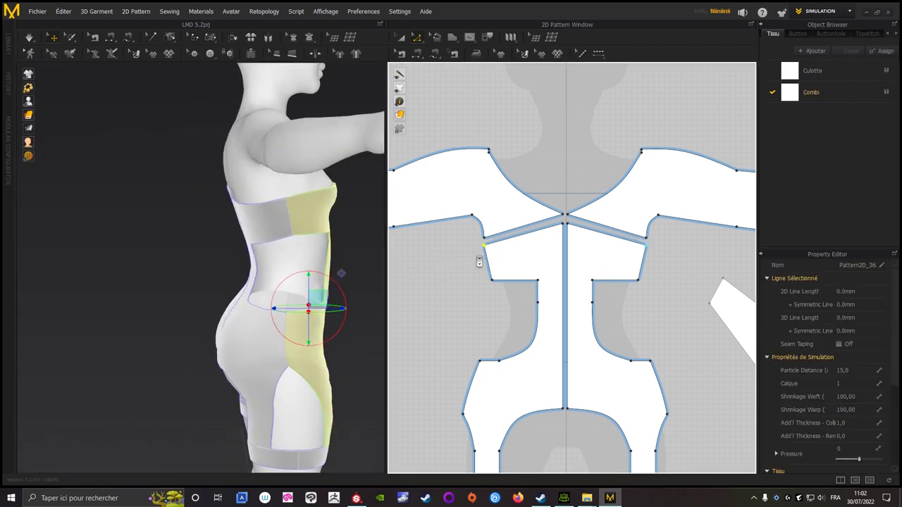
pyautogui.scroll(3, 478, 261)
pyautogui.click(498, 241)
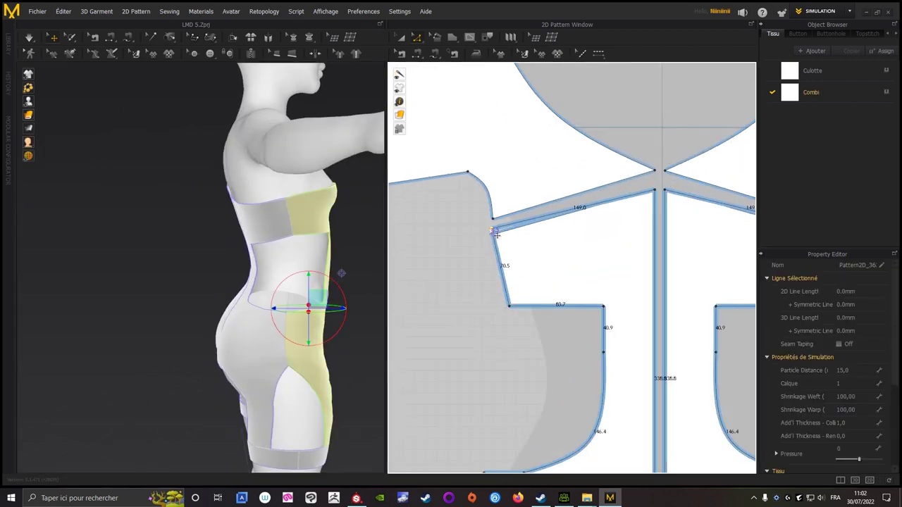
pyautogui.moveTo(491, 226); pyautogui.dragTo(490, 226)
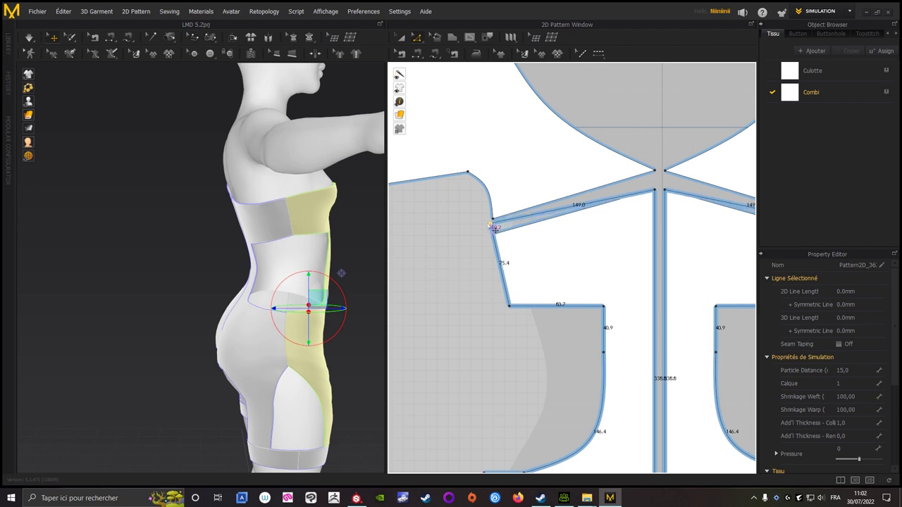
pyautogui.click(186, 253)
pyautogui.moveTo(186, 254)
pyautogui.mouseDown(button='right')
pyautogui.moveTo(95, 251)
pyautogui.moveTo(136, 250)
pyautogui.mouseUp(button='right')
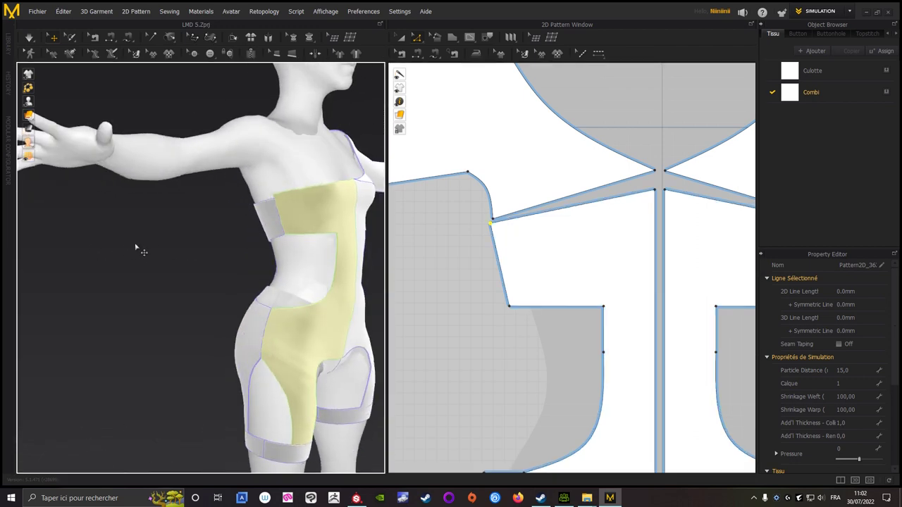
pyautogui.hotkey('ctrl', 'z')
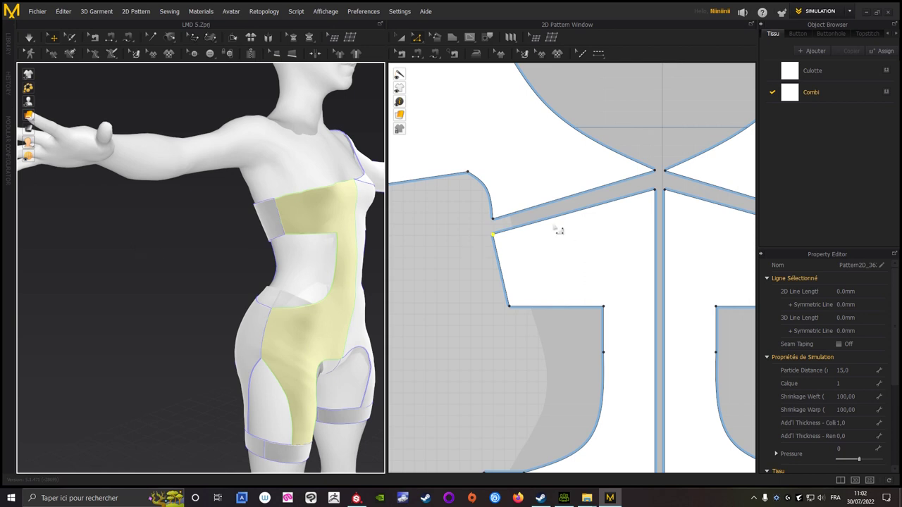
pyautogui.click(420, 37)
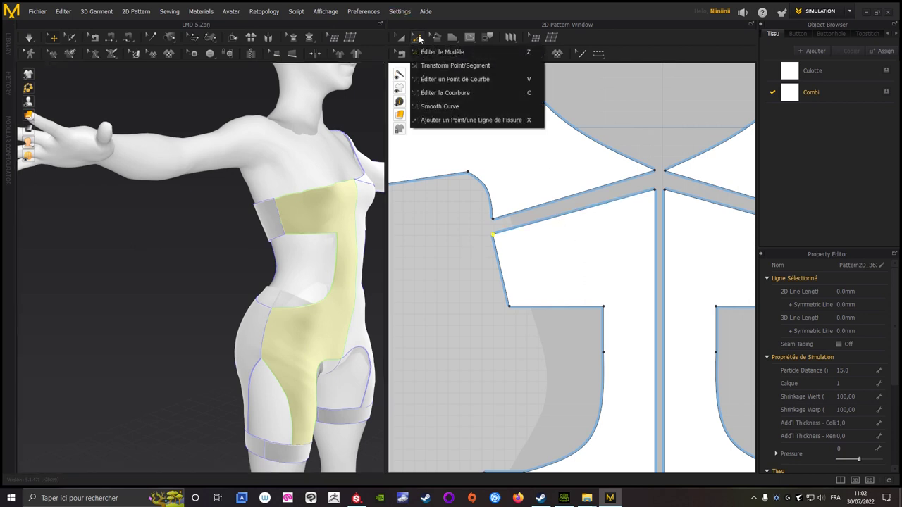
# - Bend the front piece's edge under the strap into an upward curve and simulate
pyautogui.click(431, 92)
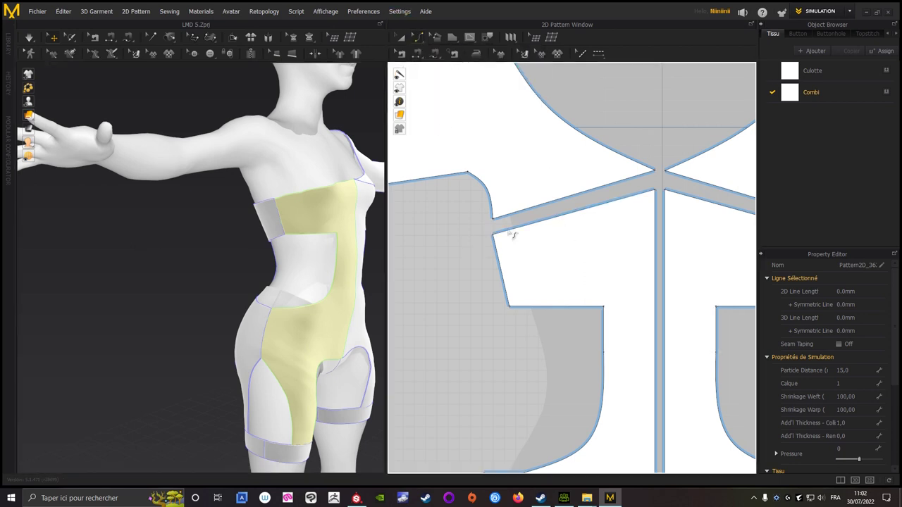
pyautogui.click(568, 219)
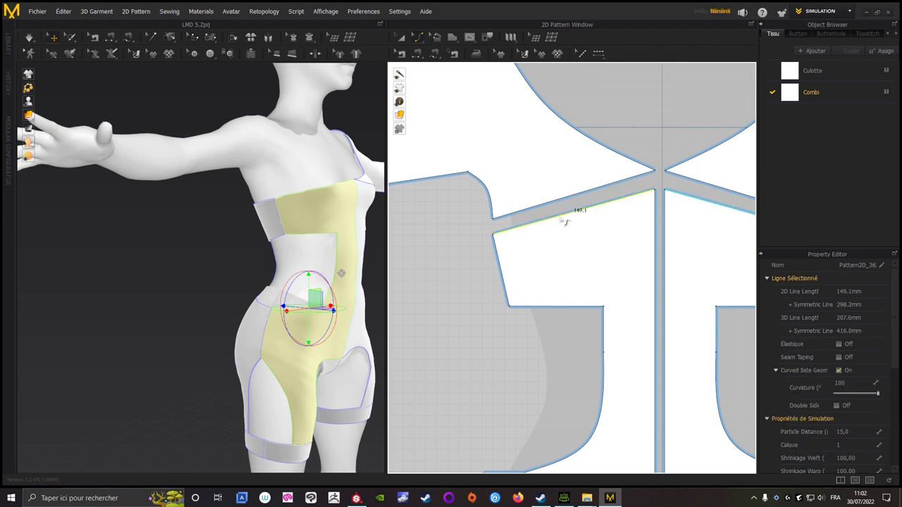
pyautogui.moveTo(563, 222); pyautogui.dragTo(562, 211)
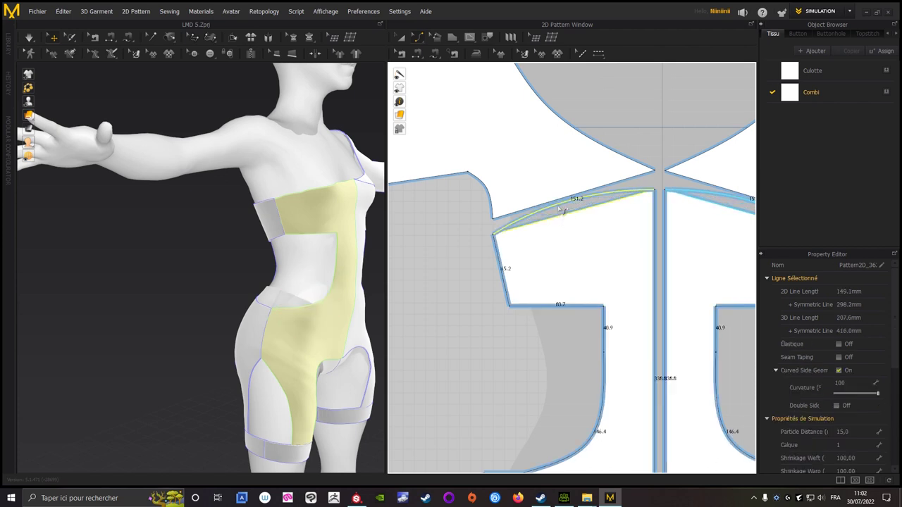
pyautogui.click(195, 256)
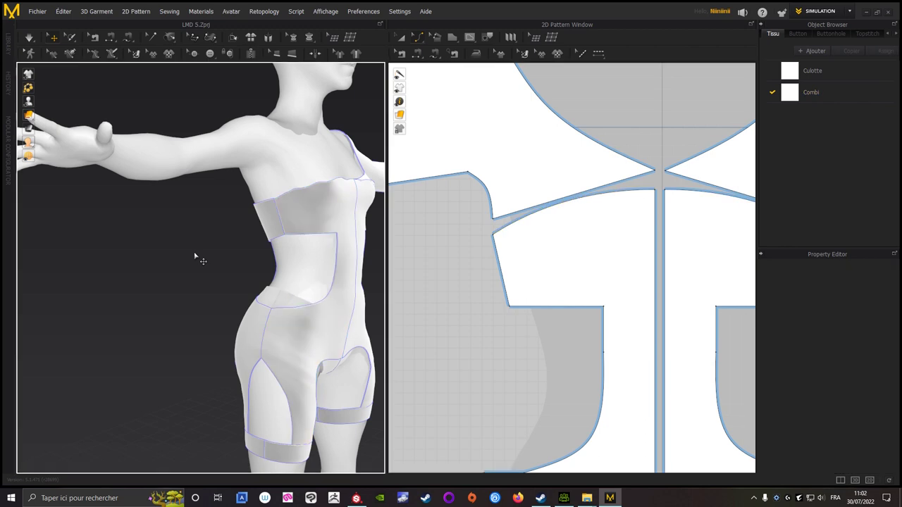
pyautogui.click(29, 38)
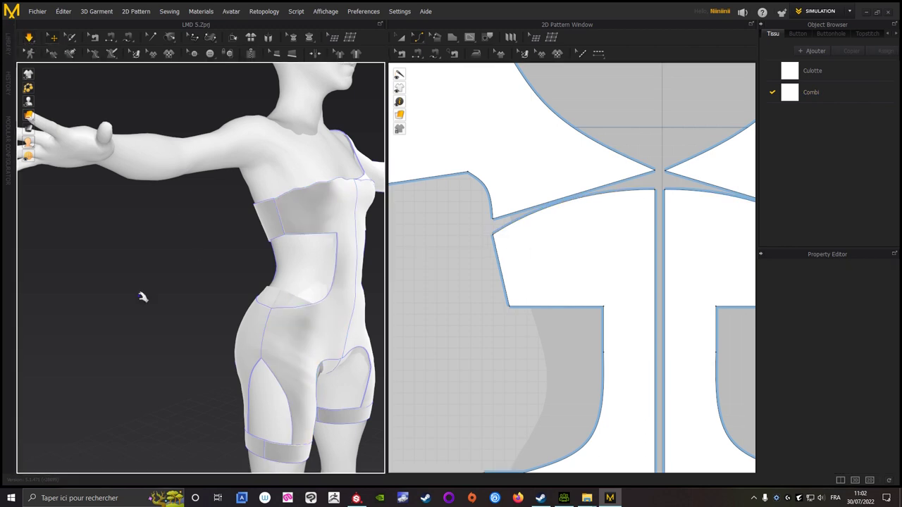
# - Curve the strap edge further upward to 154.8 mm and re-simulate the bodysuit
pyautogui.moveTo(174, 293)
pyautogui.mouseDown(button='right')
pyautogui.moveTo(298, 289)
pyautogui.moveTo(169, 281)
pyautogui.moveTo(115, 298)
pyautogui.mouseUp(button='right')
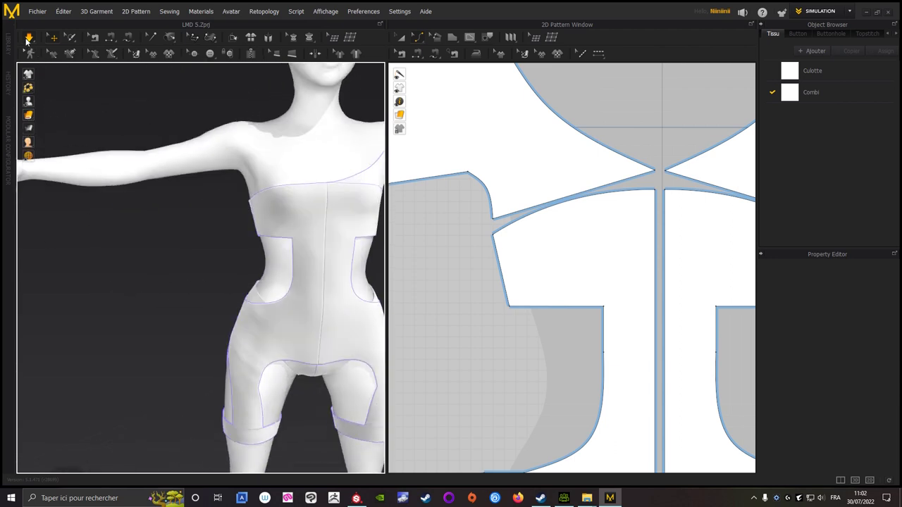
pyautogui.click(568, 209)
pyautogui.moveTo(568, 208); pyautogui.dragTo(563, 199)
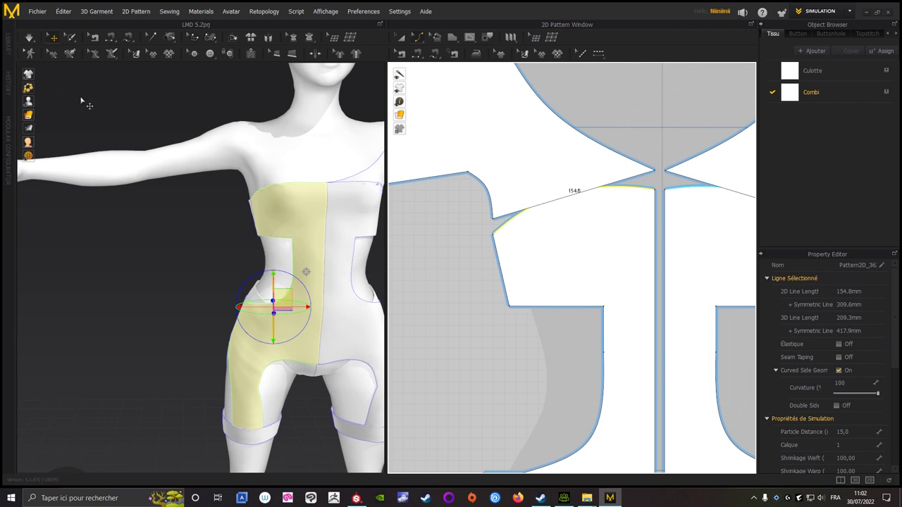
pyautogui.click(28, 39)
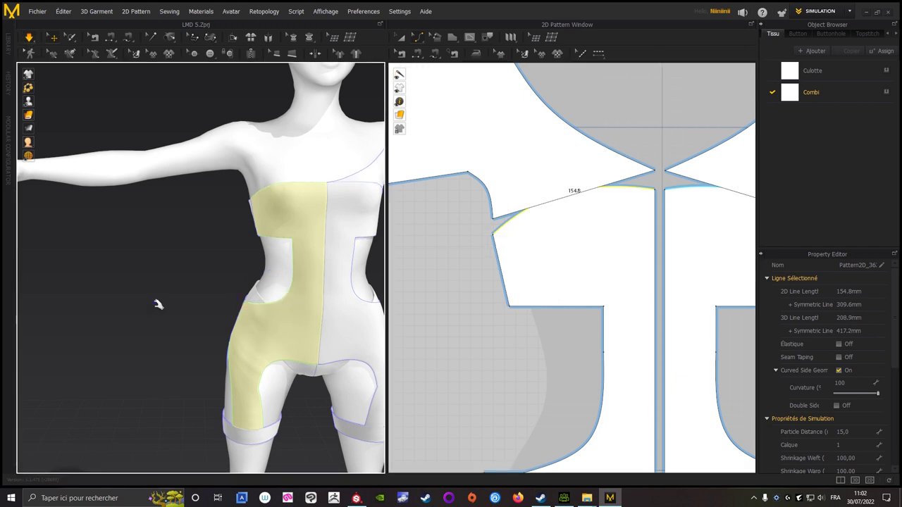
pyautogui.scroll(-3, 606, 259)
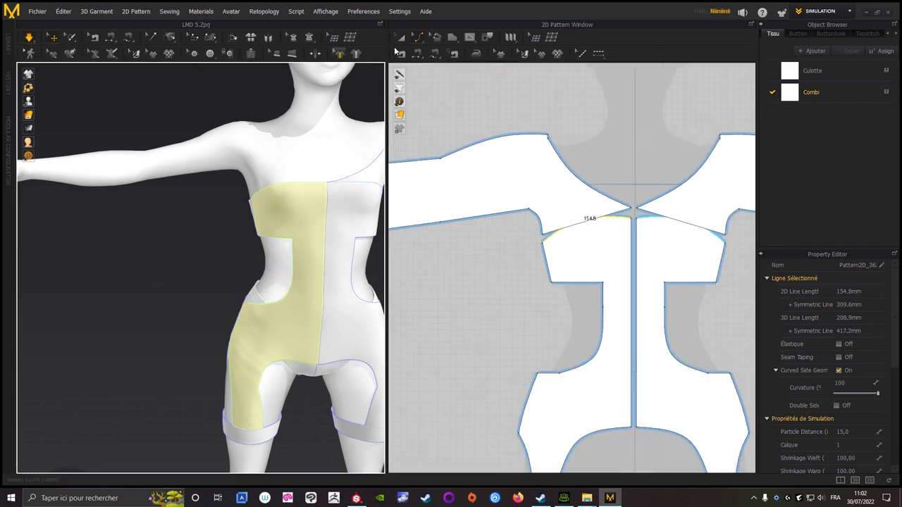
pyautogui.click(416, 39)
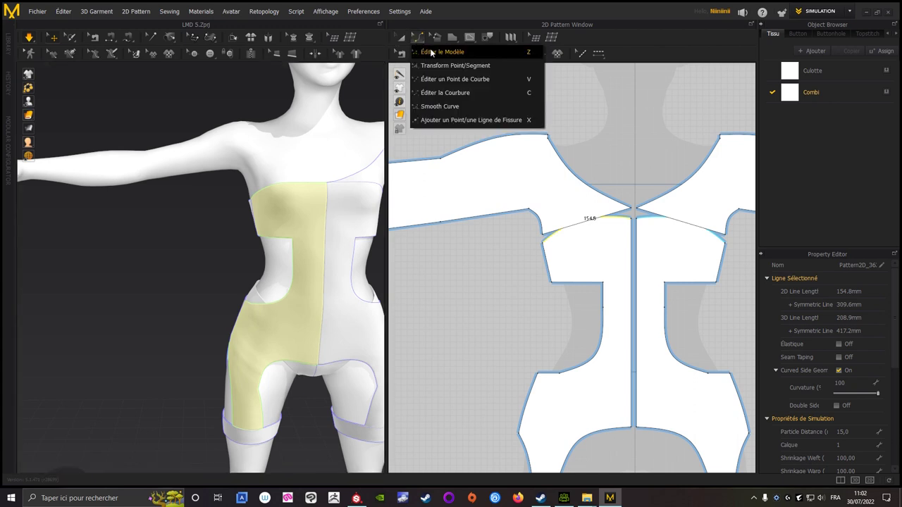
pyautogui.click(430, 56)
pyautogui.press('Escape')
# - Hide all avatars so only the bodysuit remains in the 3D view
pyautogui.click(471, 102)
pyautogui.scroll(-3, 595, 133)
pyautogui.click(161, 288)
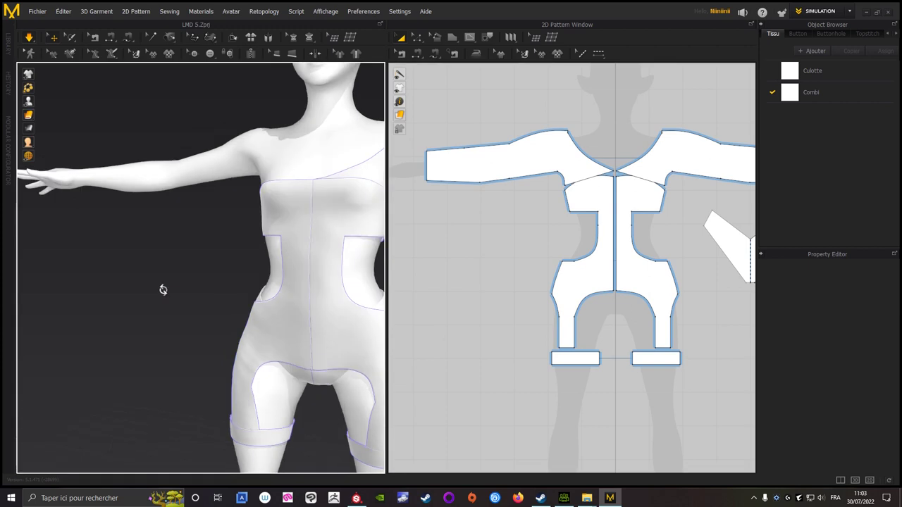
pyautogui.scroll(-2, 185, 312)
pyautogui.scroll(-2, 133, 262)
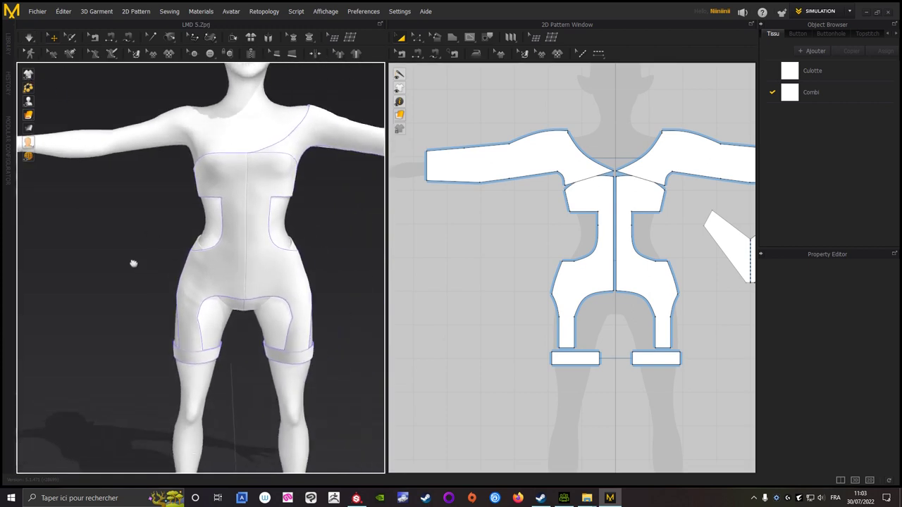
pyautogui.scroll(-2, 314, 278)
pyautogui.moveTo(314, 277)
pyautogui.mouseDown(button='right')
pyautogui.moveTo(285, 257)
pyautogui.moveTo(262, 262)
pyautogui.mouseUp(button='right')
pyautogui.moveTo(261, 262); pyautogui.dragTo(266, 204, button='middle')
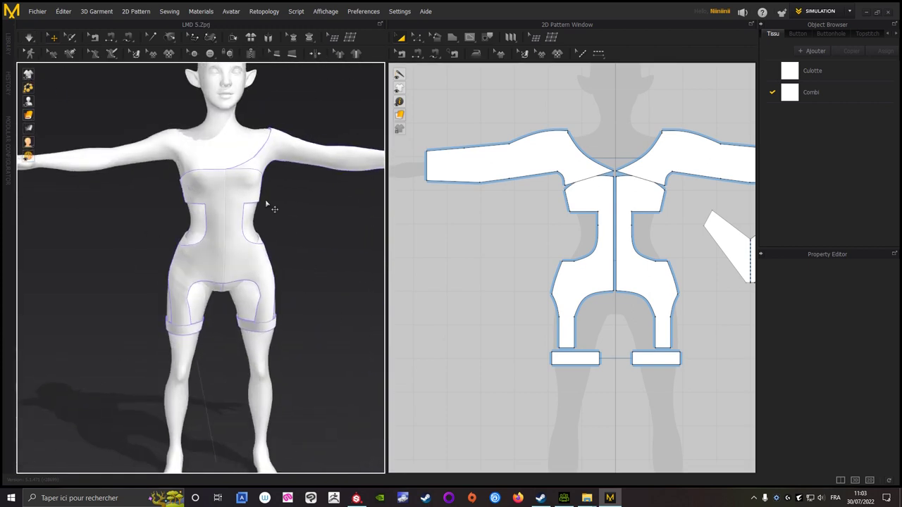
pyautogui.click(39, 13)
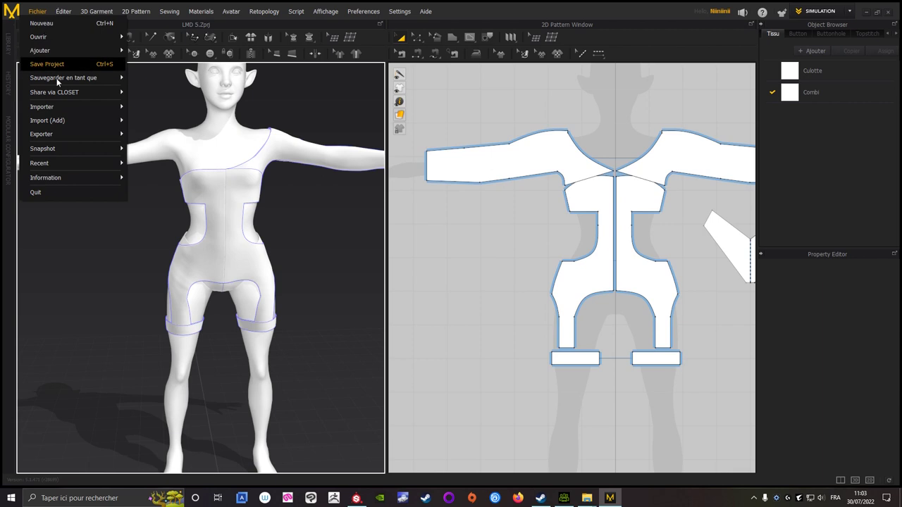
pyautogui.rightClick(308, 96)
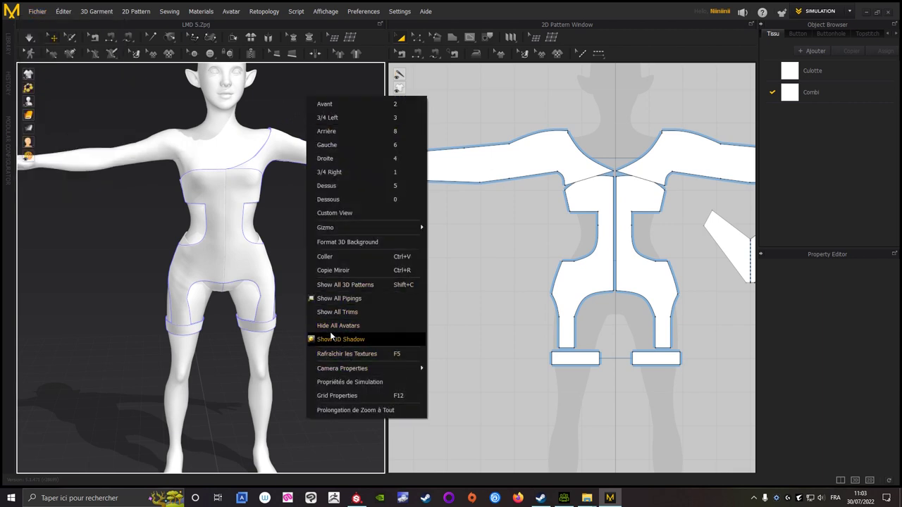
pyautogui.click(329, 327)
# - Export the bodysuit as a thin, welded FBX overwriting LMD 5 Combi
pyautogui.click(38, 12)
pyautogui.moveTo(42, 134)
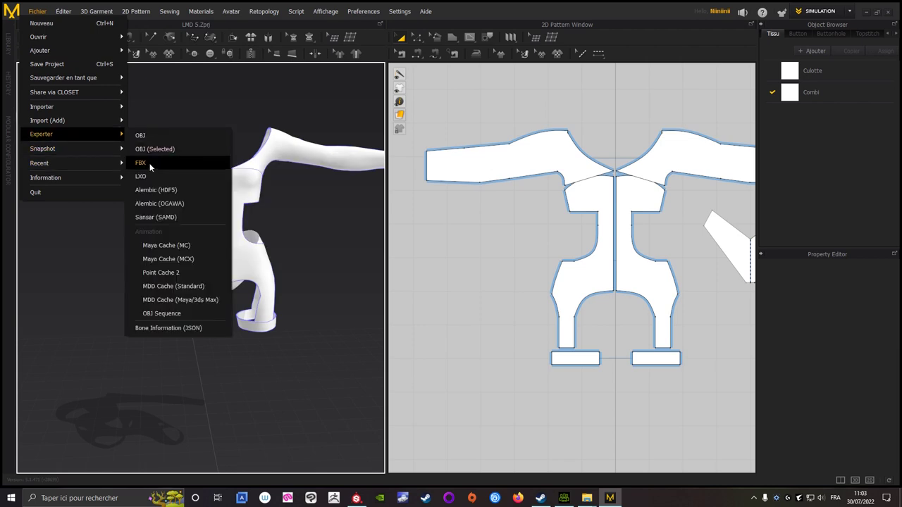
pyautogui.click(149, 166)
pyautogui.click(400, 223)
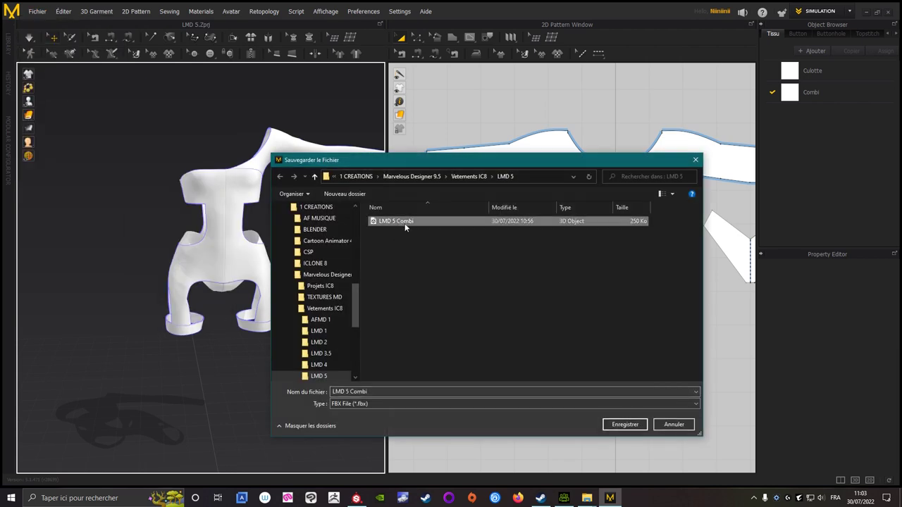
pyautogui.click(622, 425)
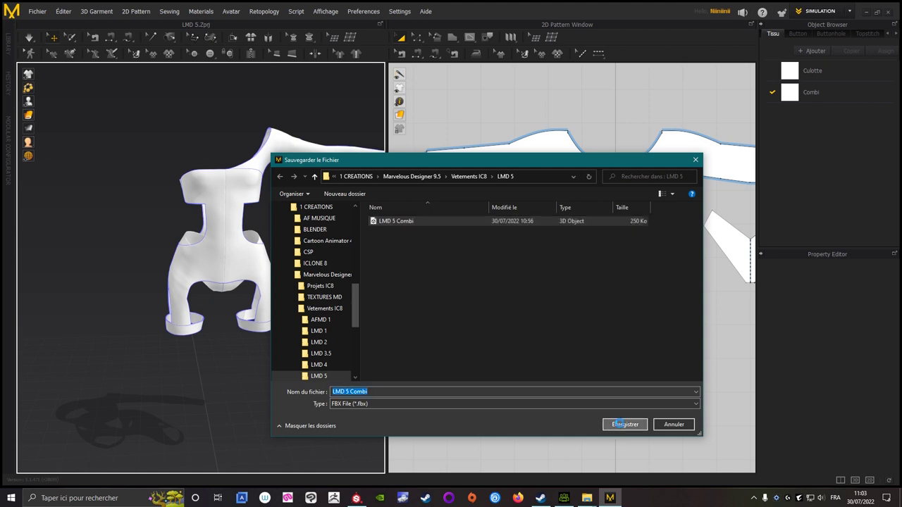
pyautogui.click(470, 253)
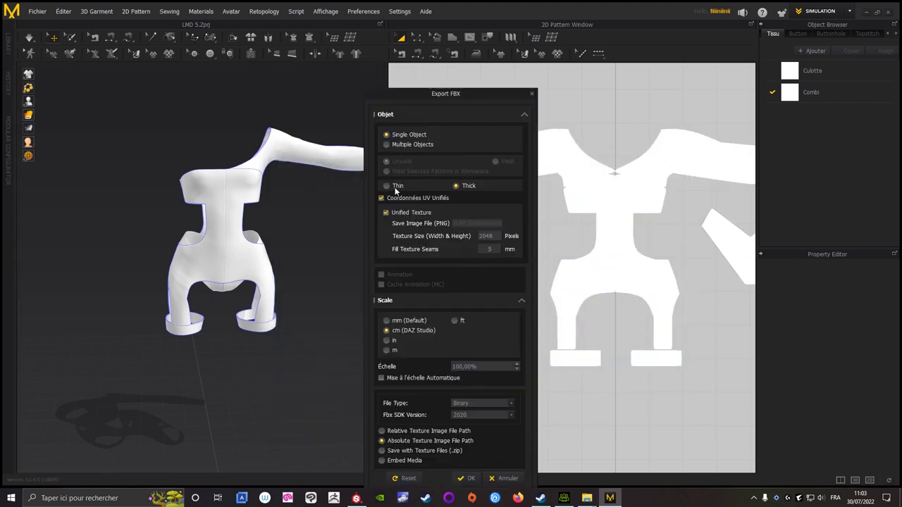
pyautogui.click(387, 186)
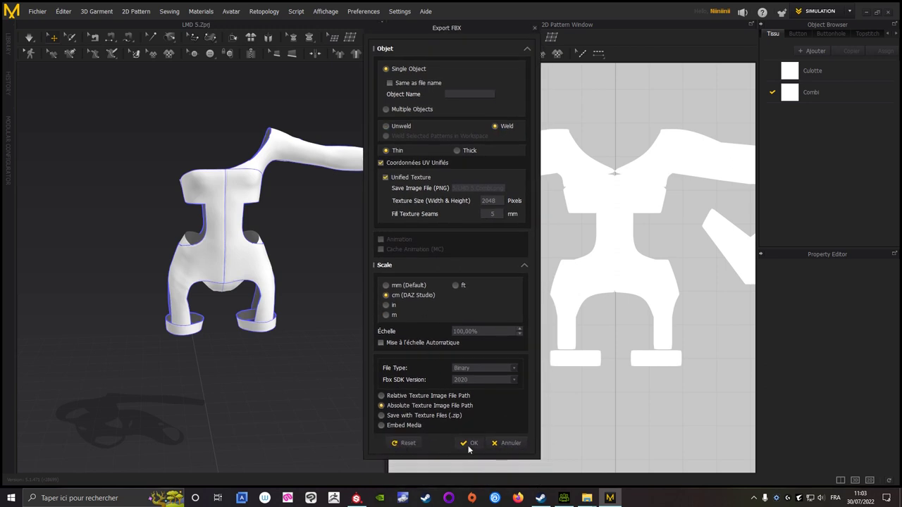
pyautogui.click(470, 444)
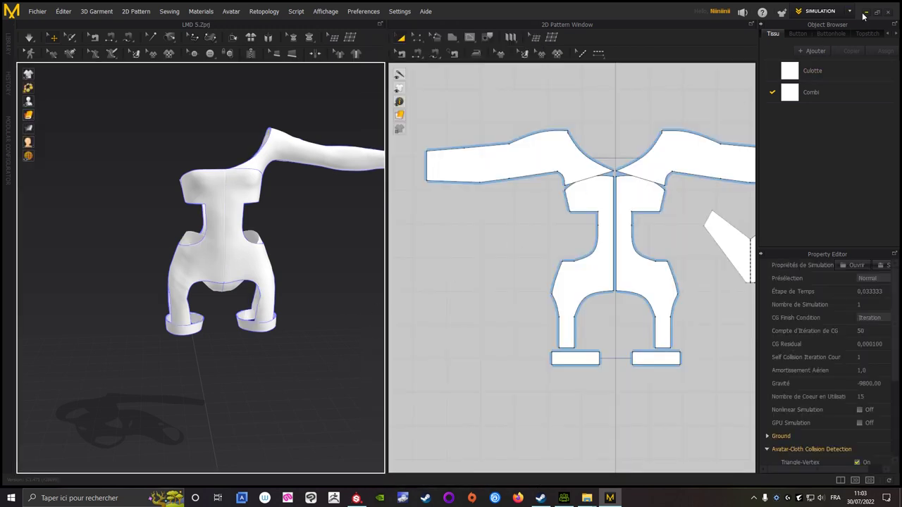
pyautogui.click(866, 13)
pyautogui.click(564, 498)
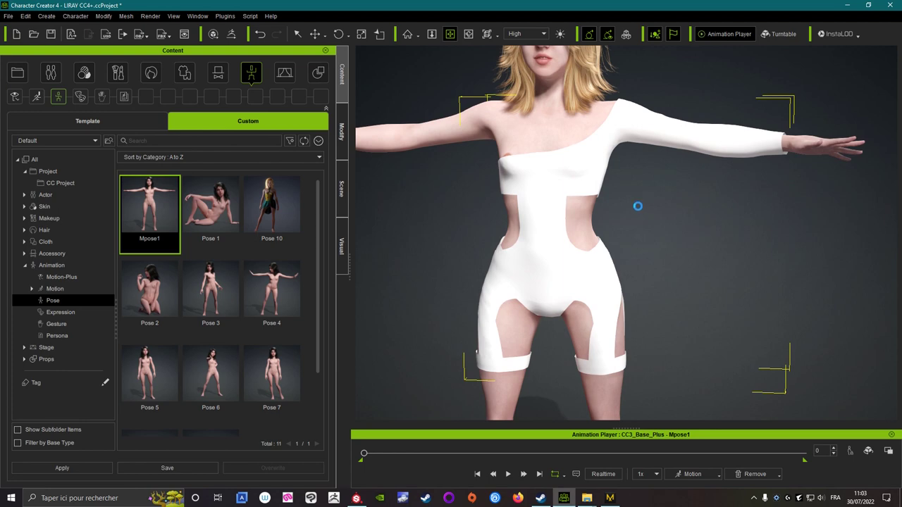
# - Import the LMD 5 Combi FBX onto the character as a new prop
pyautogui.click(47, 15)
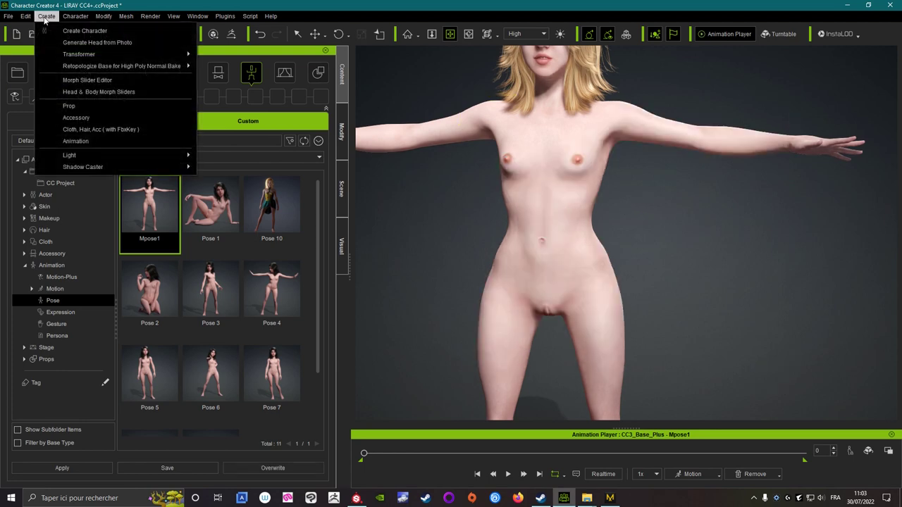
pyautogui.click(76, 117)
pyautogui.click(255, 153)
pyautogui.click(466, 333)
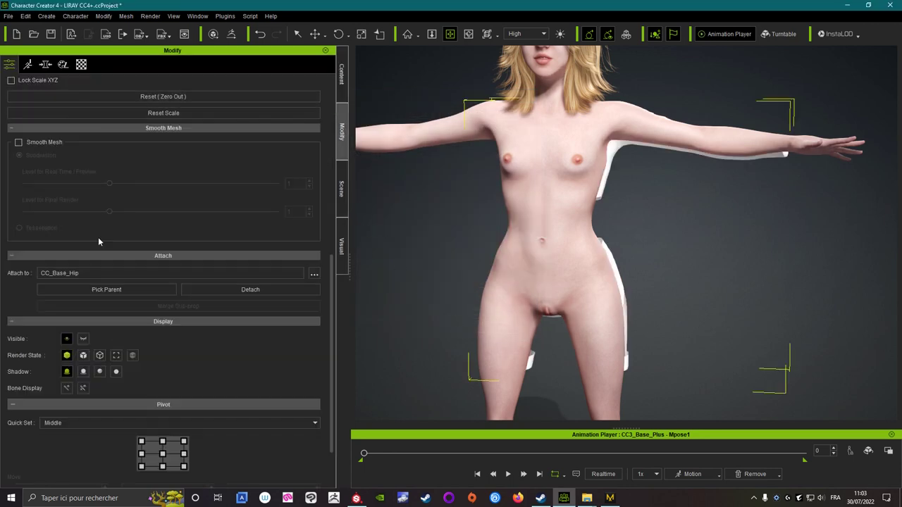
pyautogui.scroll(-2, 141, 367)
# - Move the bodysuit back onto the body and raise it slightly to fit
pyautogui.press('w')
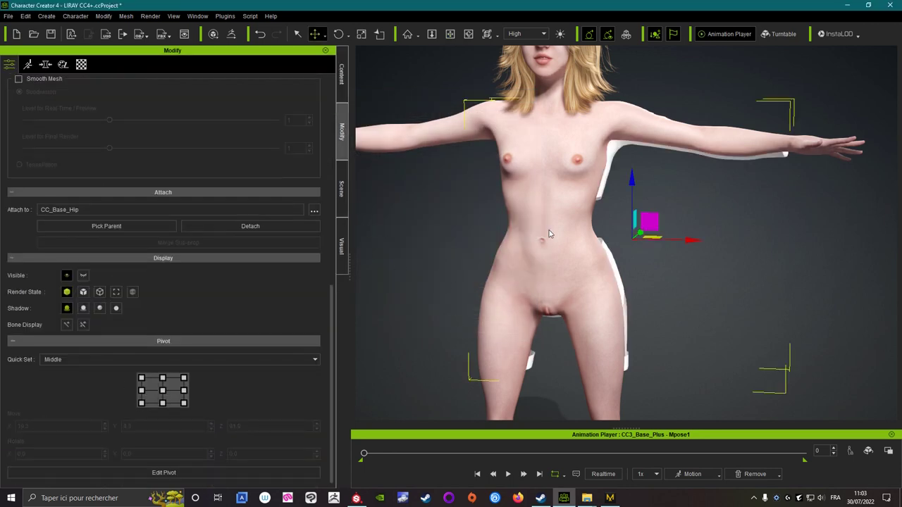
pyautogui.moveTo(550, 235); pyautogui.dragTo(561, 235, button='right')
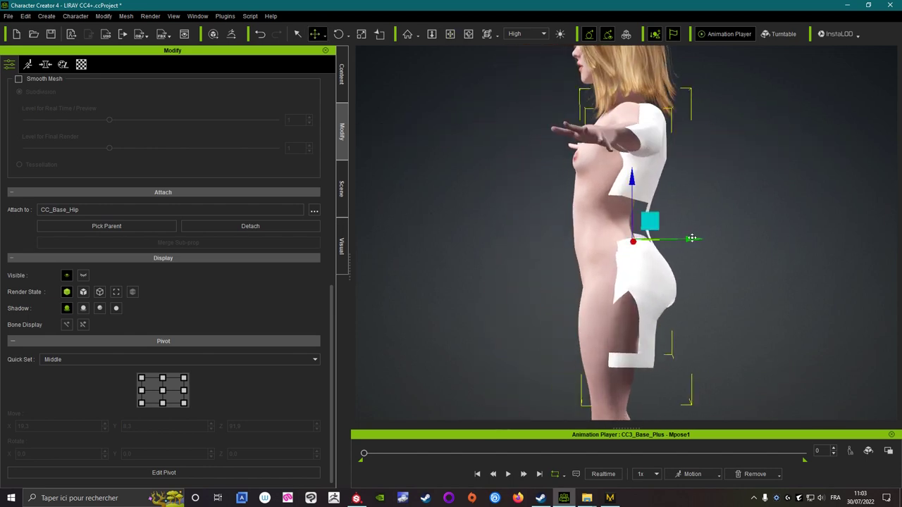
pyautogui.moveTo(690, 240); pyautogui.dragTo(677, 241)
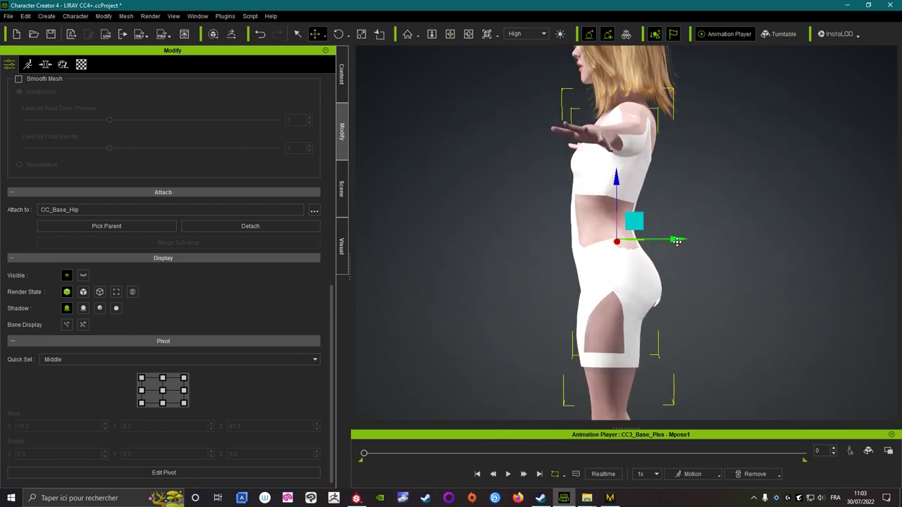
pyautogui.moveTo(678, 241); pyautogui.dragTo(648, 214, button='right')
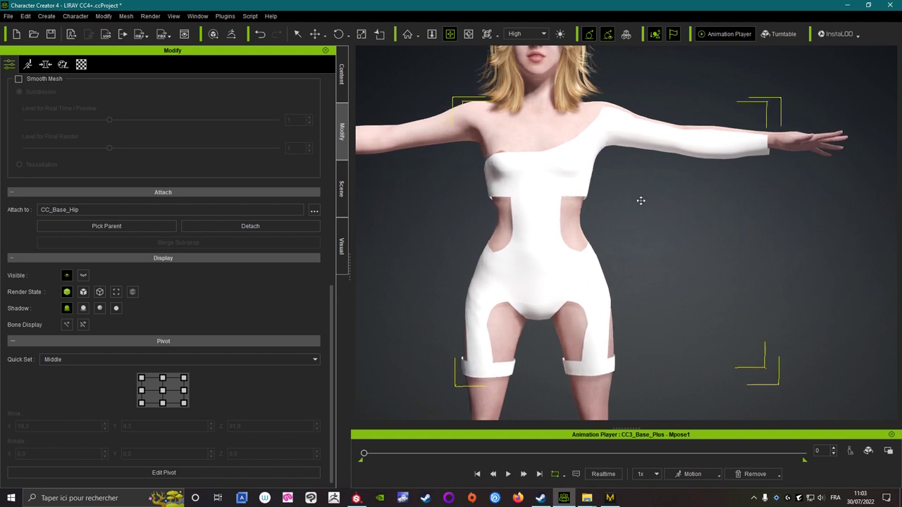
pyautogui.moveTo(617, 186); pyautogui.dragTo(616, 178)
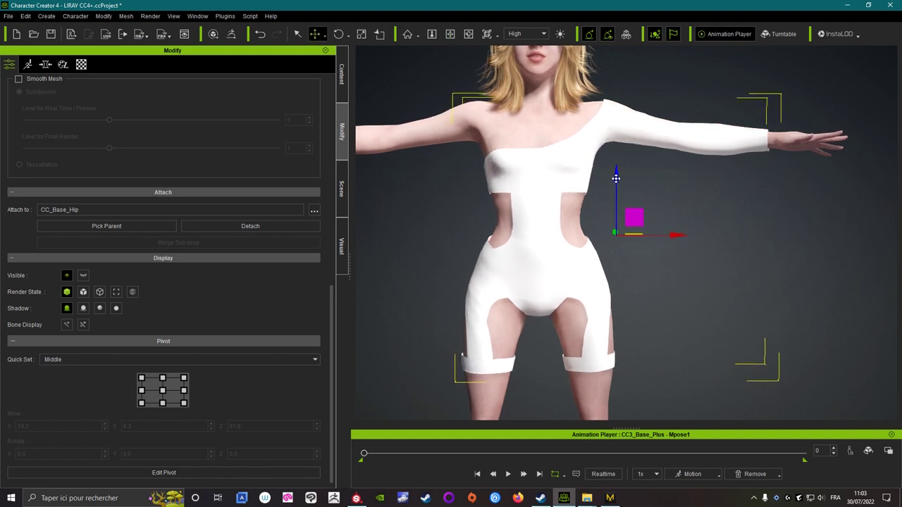
pyautogui.moveTo(616, 179); pyautogui.dragTo(559, 171, button='right')
pyautogui.scroll(2, 560, 171)
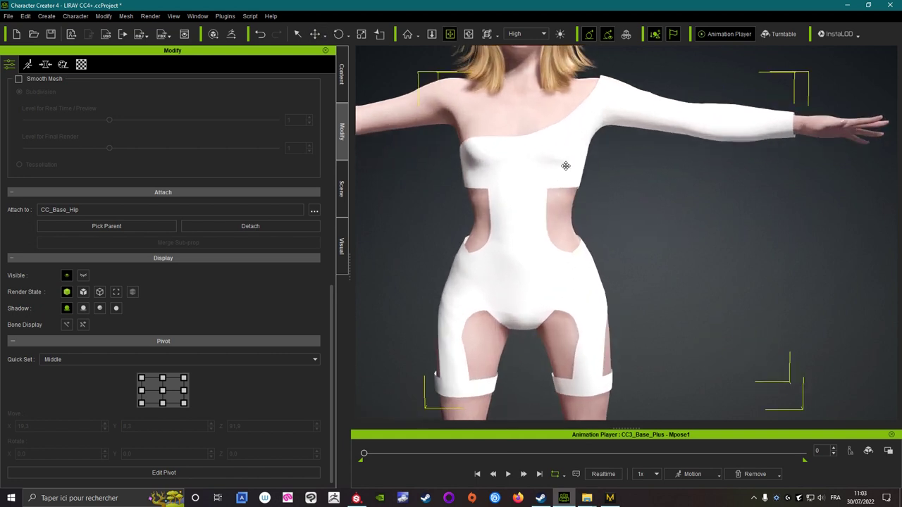
pyautogui.moveTo(560, 171); pyautogui.dragTo(554, 173, button='middle')
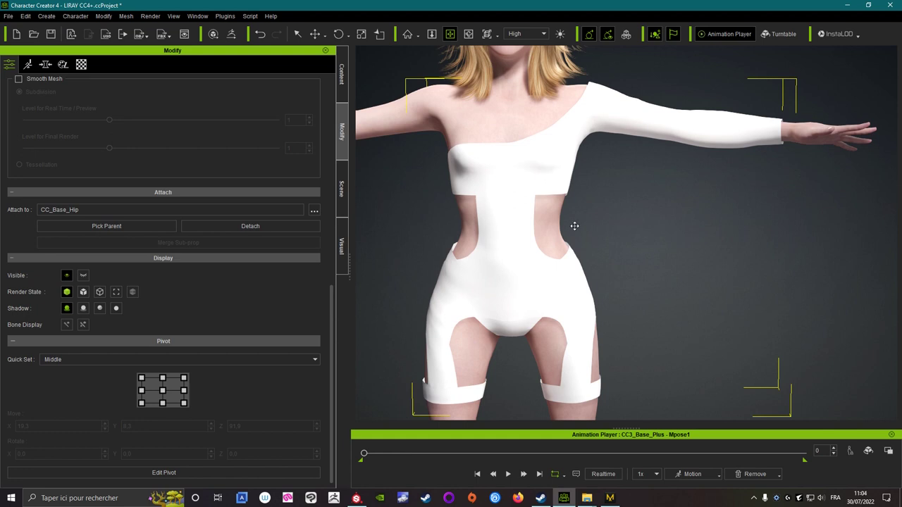
# - Check the bodysuit's fit from the hips, back and front three-quarter views
pyautogui.moveTo(548, 298)
pyautogui.mouseDown(button='right')
pyautogui.moveTo(519, 181)
pyautogui.moveTo(497, 234)
pyautogui.moveTo(718, 273)
pyautogui.moveTo(656, 246)
pyautogui.mouseUp(button='right')
pyautogui.scroll(2, 520, 180)
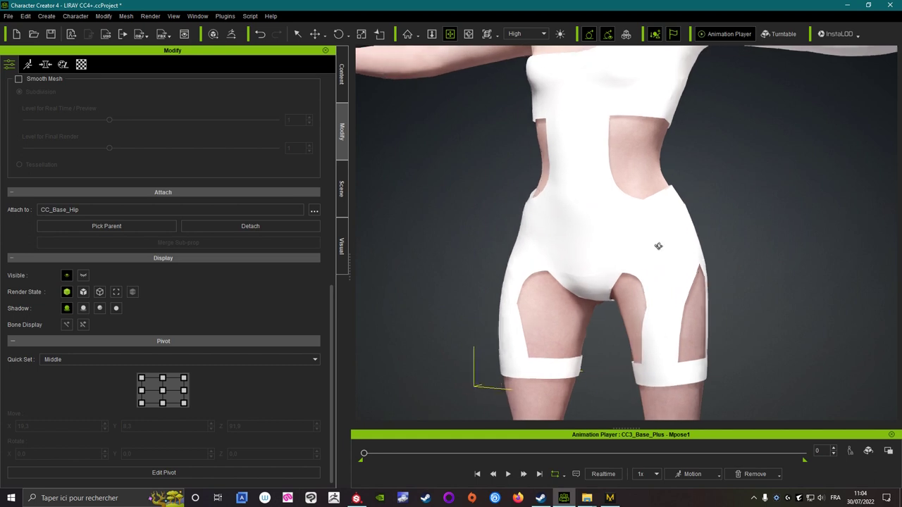
pyautogui.press('w')
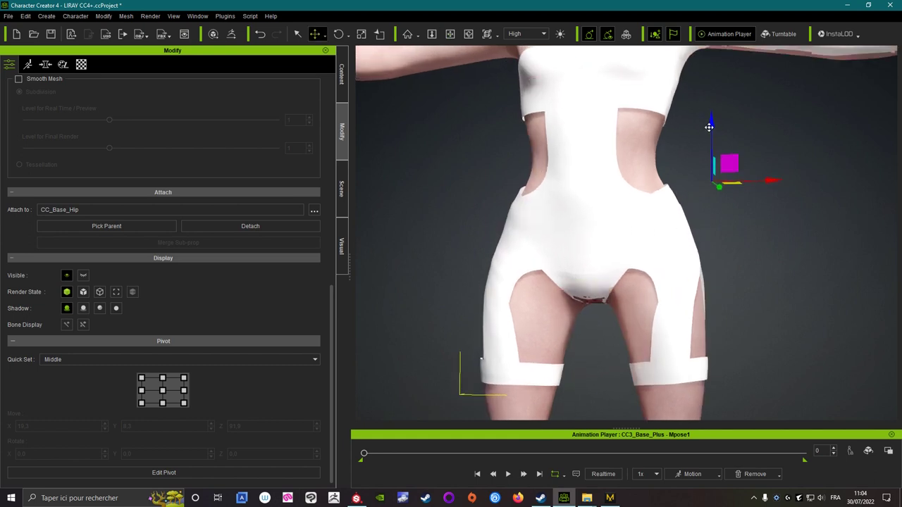
pyautogui.moveTo(710, 128); pyautogui.dragTo(635, 211, button='middle')
pyautogui.scroll(3, 560, 252)
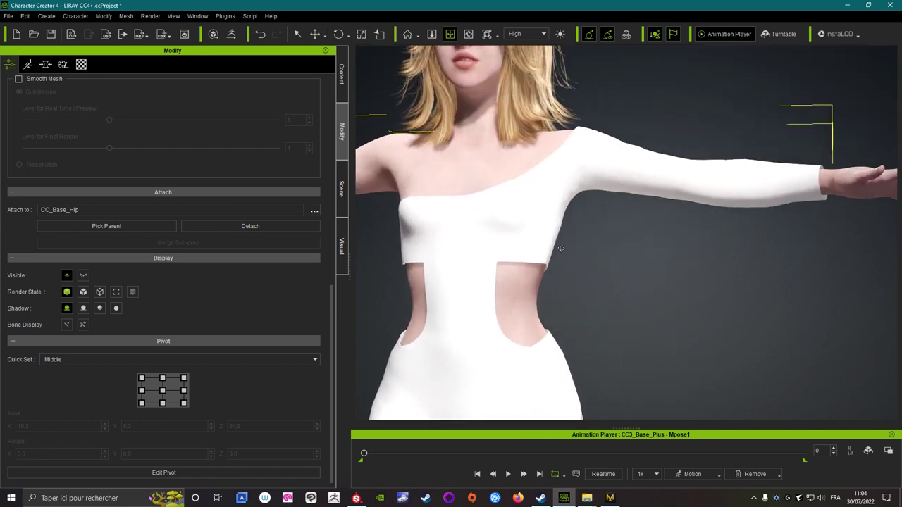
pyautogui.moveTo(560, 251)
pyautogui.mouseDown(button='right')
pyautogui.moveTo(822, 253)
pyautogui.moveTo(675, 244)
pyautogui.mouseUp(button='right')
pyautogui.press('w')
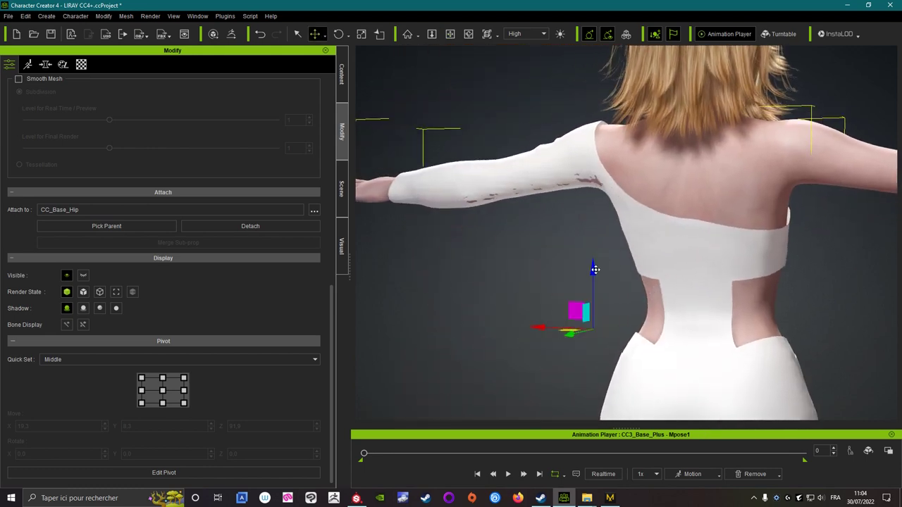
pyautogui.scroll(1, 593, 272)
pyautogui.moveTo(646, 265)
pyautogui.mouseDown(button='right')
pyautogui.moveTo(486, 235)
pyautogui.moveTo(417, 237)
pyautogui.moveTo(546, 258)
pyautogui.moveTo(416, 235)
pyautogui.moveTo(444, 284)
pyautogui.moveTo(694, 303)
pyautogui.mouseUp(button='right')
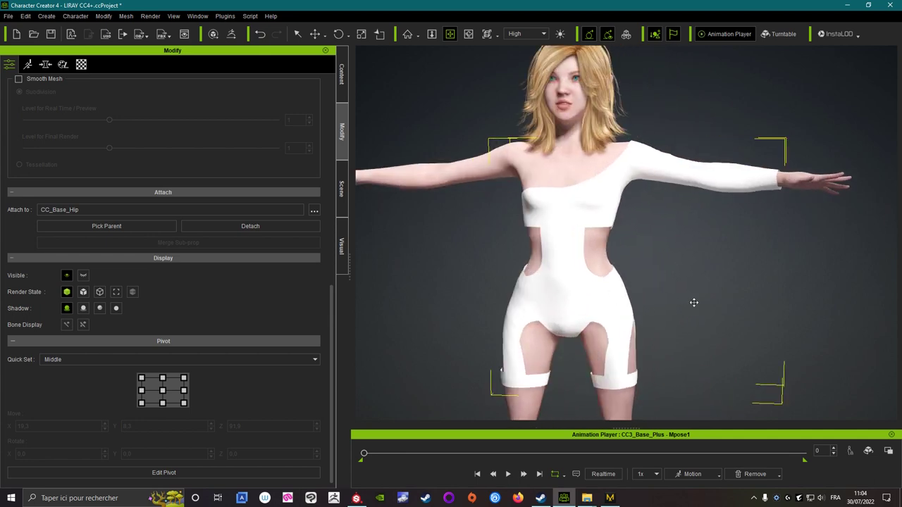
pyautogui.scroll(2, 544, 247)
pyautogui.scroll(2, 557, 233)
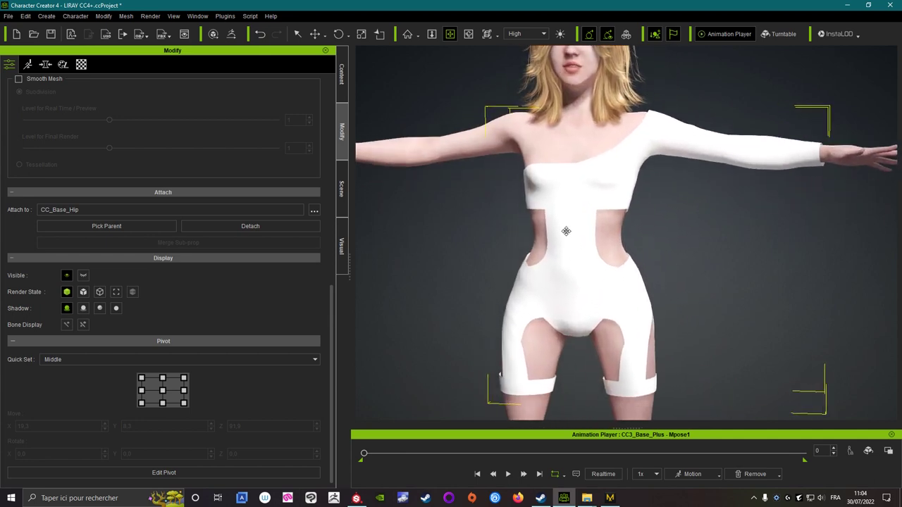
# - Switch both bodysuit materials to the PBR shader and open the texture export folder
pyautogui.click(82, 65)
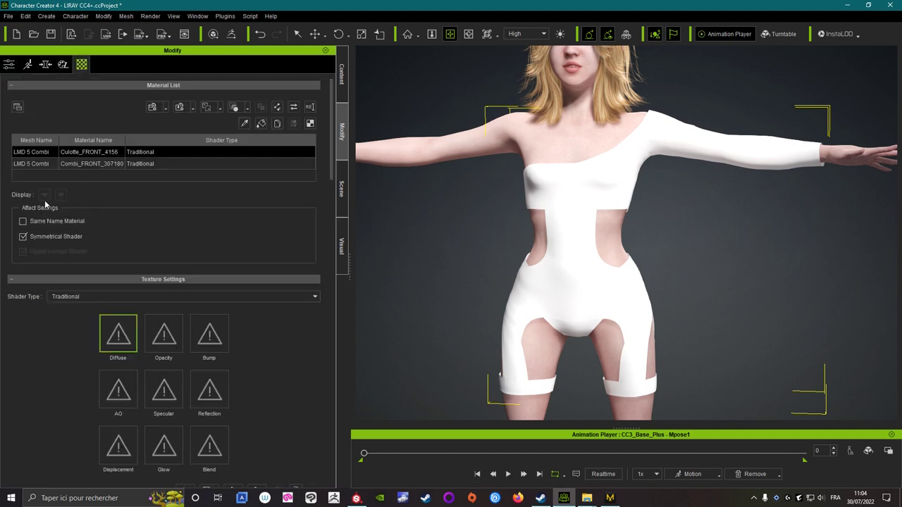
pyautogui.keyDown('ctrl'); pyautogui.click(99, 164); pyautogui.keyUp('ctrl')
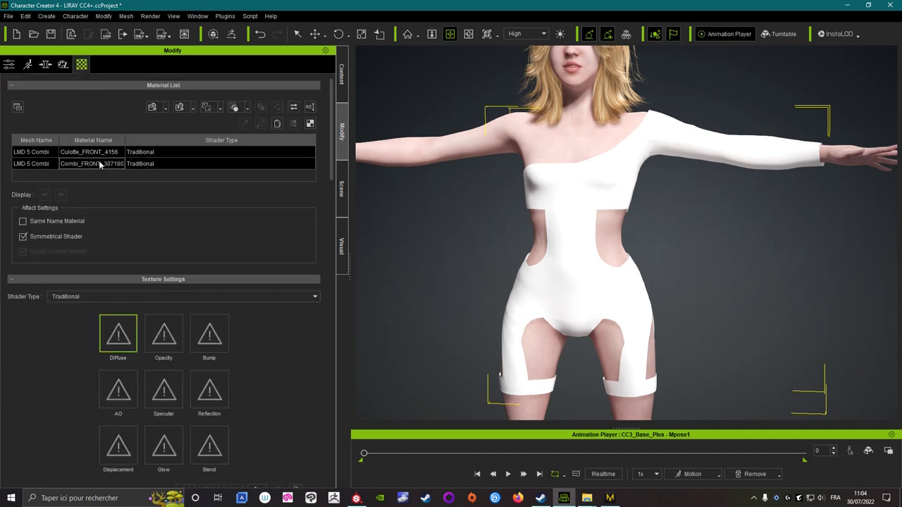
pyautogui.click(87, 297)
pyautogui.click(69, 307)
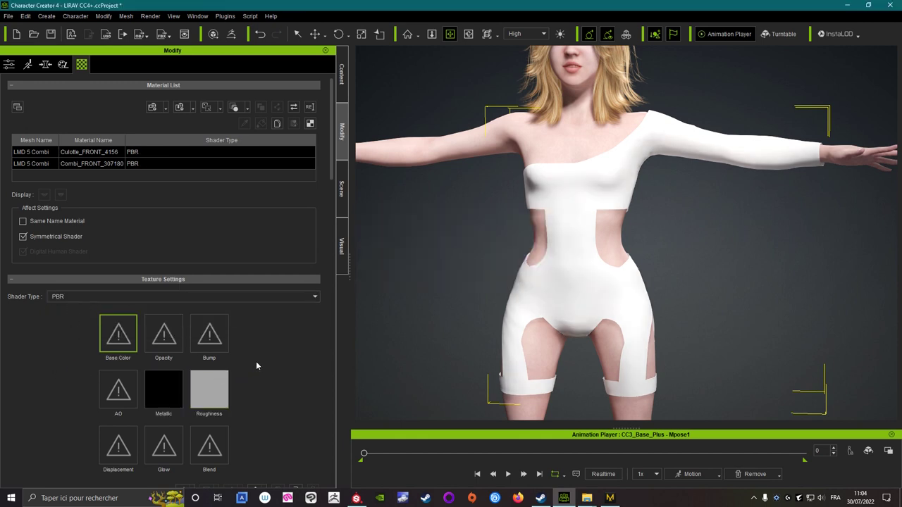
pyautogui.scroll(-2, 261, 359)
pyautogui.scroll(-5, 268, 348)
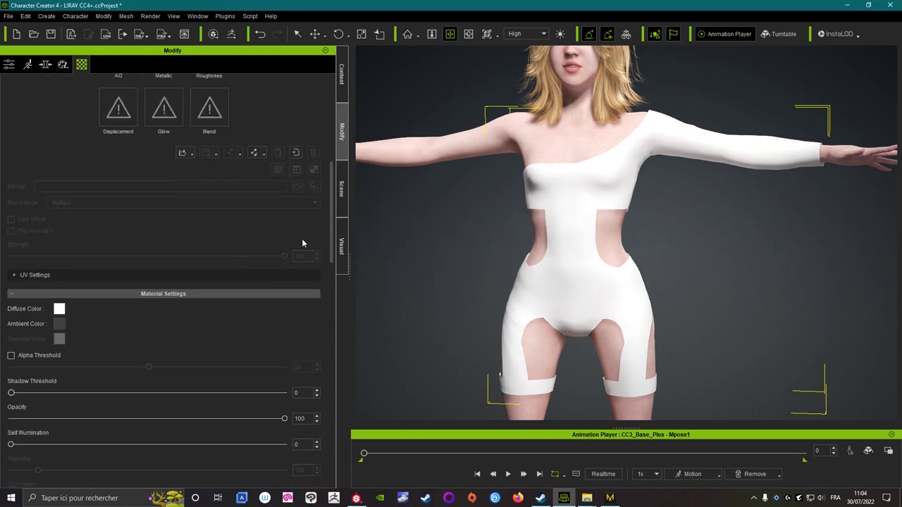
pyautogui.scroll(3, 282, 226)
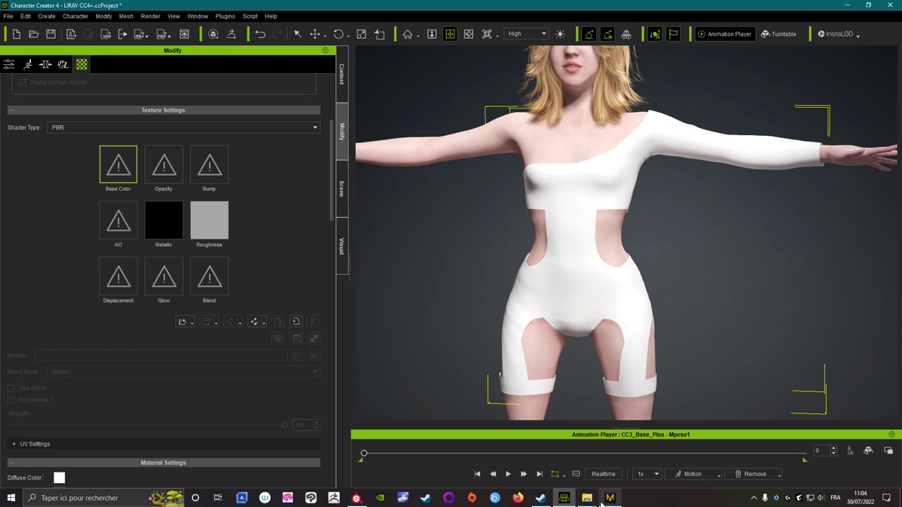
pyautogui.click(619, 452)
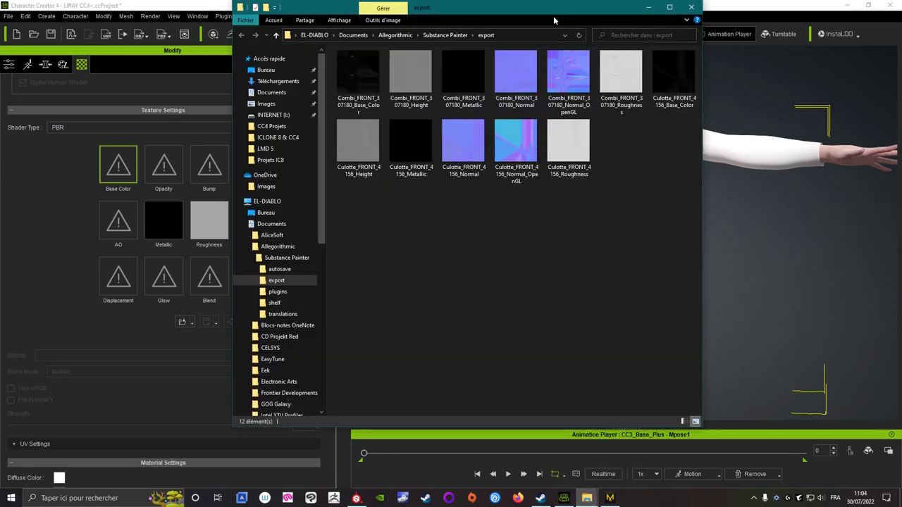
# - Assign roughness, metallic, base colour and OpenGL normal maps to Culotte_FRONT_4156
pyautogui.moveTo(553, 20); pyautogui.dragTo(732, 127)
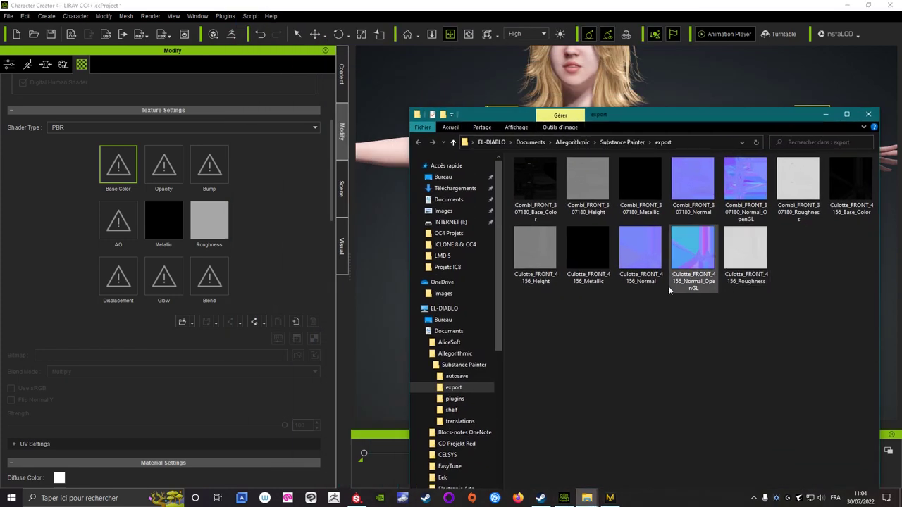
pyautogui.scroll(3, 212, 306)
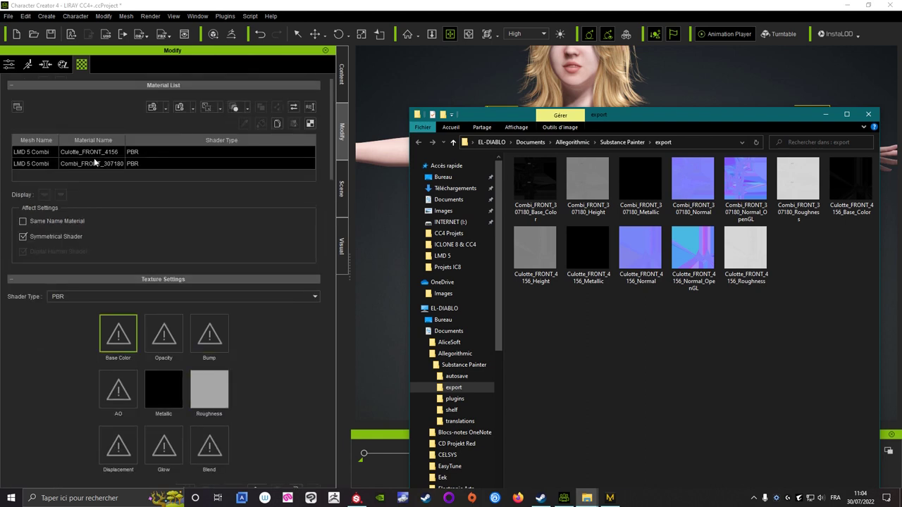
pyautogui.click(94, 158)
pyautogui.moveTo(586, 499)
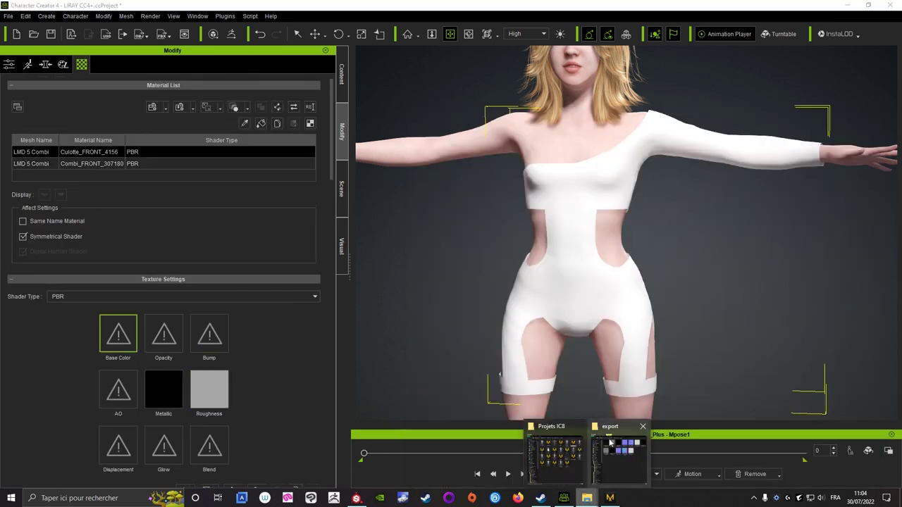
pyautogui.click(610, 442)
pyautogui.moveTo(745, 254); pyautogui.dragTo(208, 397)
pyautogui.moveTo(588, 250); pyautogui.dragTo(163, 395)
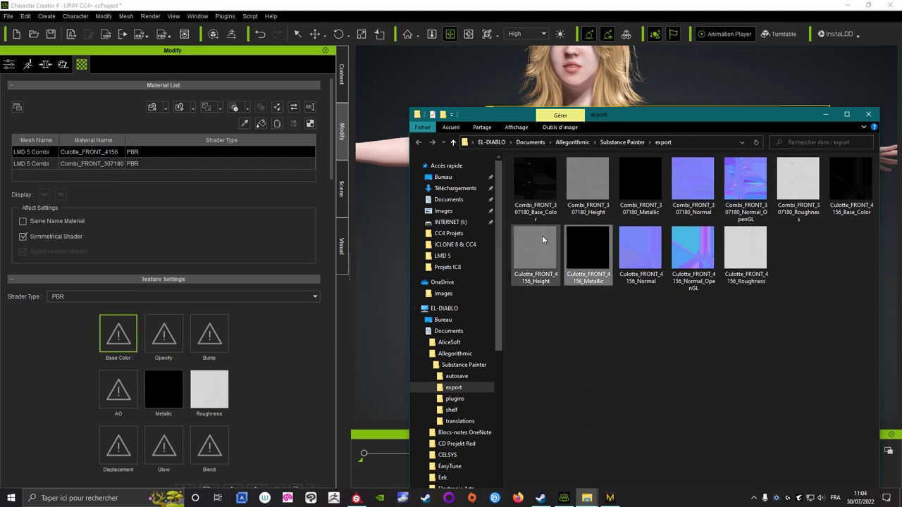
pyautogui.moveTo(850, 186); pyautogui.dragTo(105, 345)
pyautogui.moveTo(693, 254); pyautogui.dragTo(209, 339)
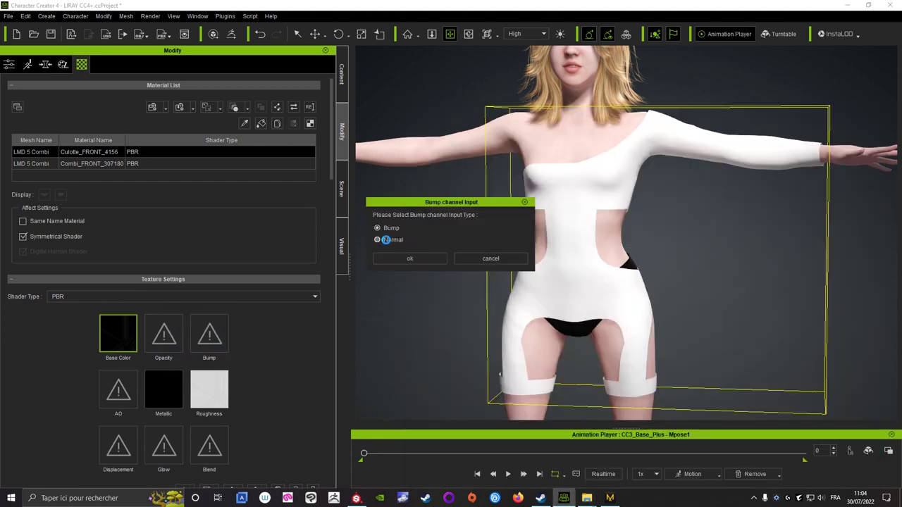
pyautogui.click(378, 239)
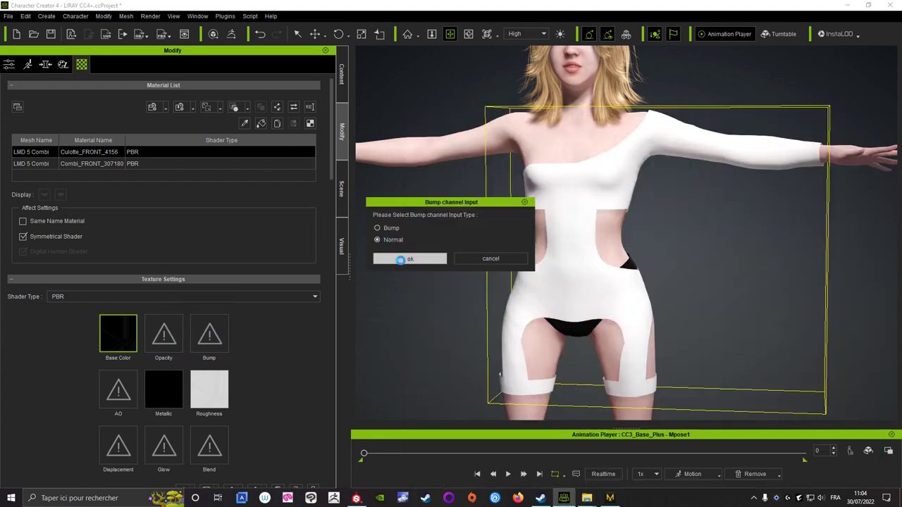
pyautogui.click(404, 258)
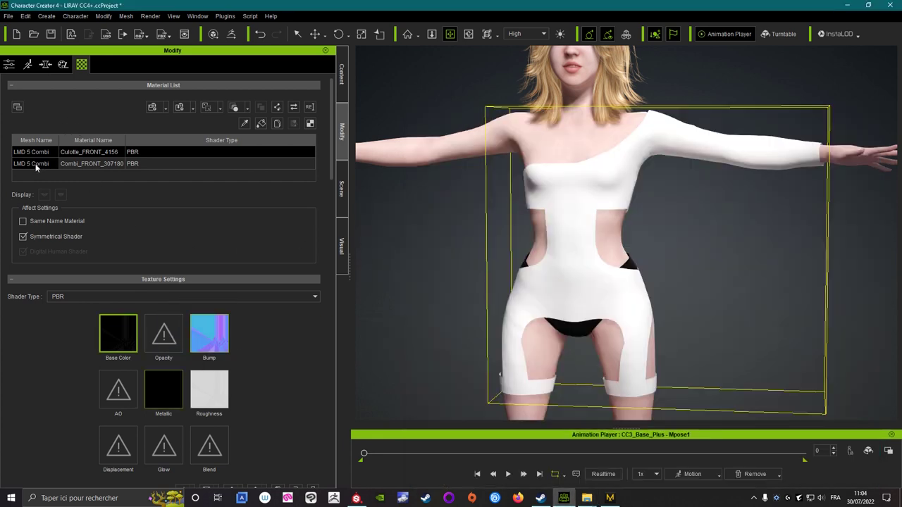
# - Assign roughness, metallic, base colour and normal maps to Combi_FRONT_307180
pyautogui.click(35, 164)
pyautogui.click(587, 498)
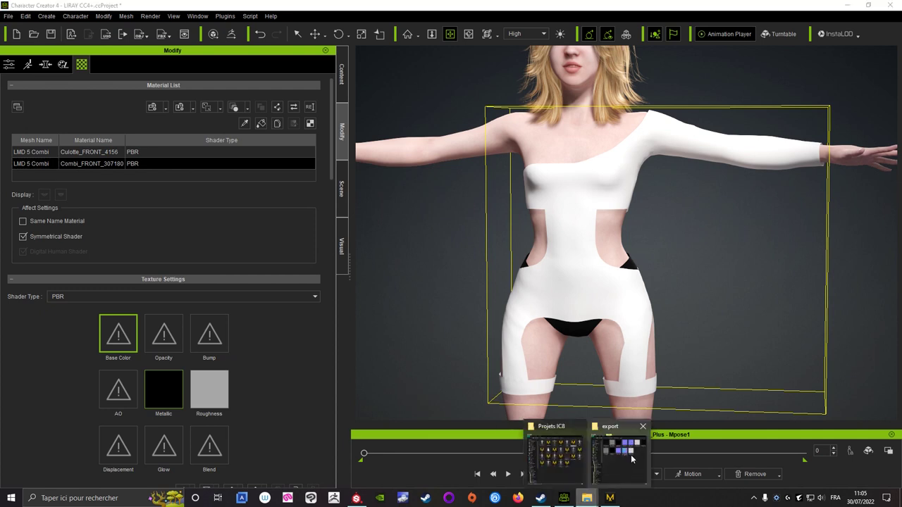
pyautogui.click(620, 436)
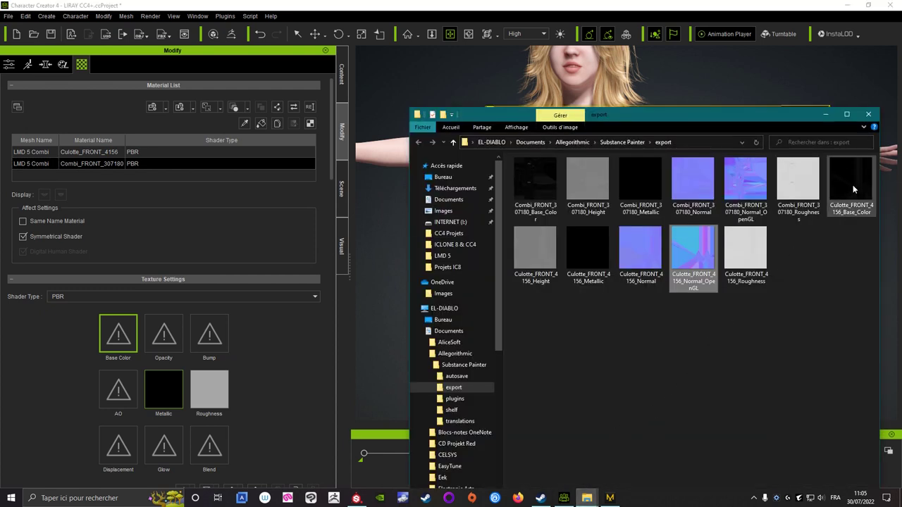
pyautogui.moveTo(799, 182)
pyautogui.mouseDown()
pyautogui.moveTo(301, 384)
pyautogui.moveTo(209, 389)
pyautogui.mouseUp()
pyautogui.moveTo(640, 182); pyautogui.dragTo(161, 398)
pyautogui.moveTo(535, 182); pyautogui.dragTo(120, 337)
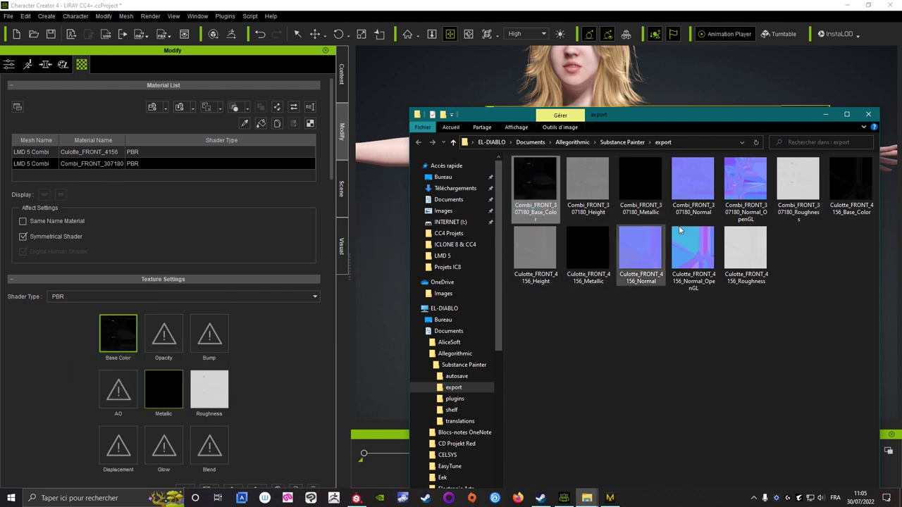
pyautogui.moveTo(745, 182); pyautogui.dragTo(209, 333)
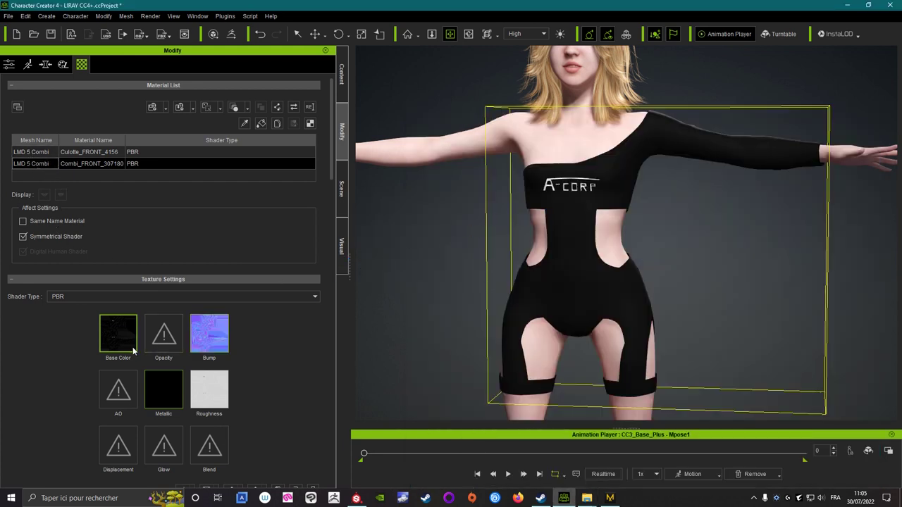
pyautogui.scroll(-3, 212, 386)
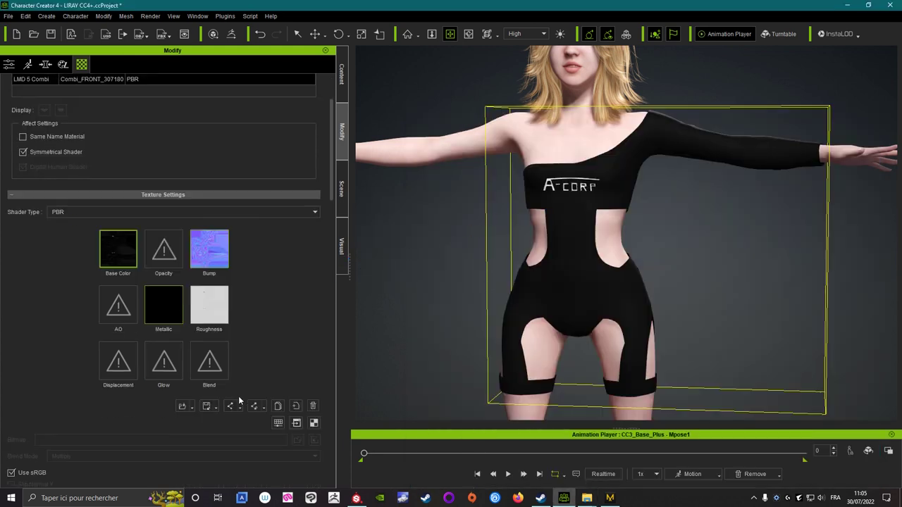
# - Raise the Combi_FRONT_307180 base colour brightness to 15
pyautogui.click(279, 423)
pyautogui.write('10')
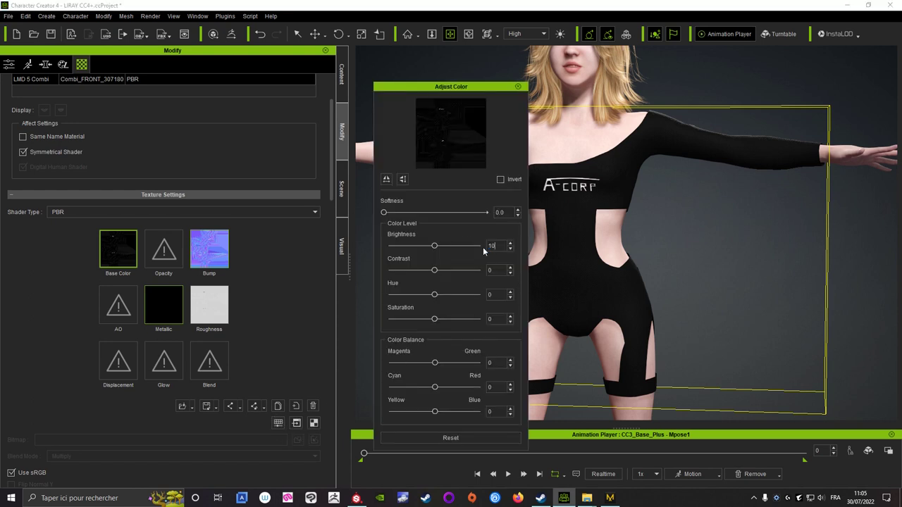
pyautogui.press('Return')
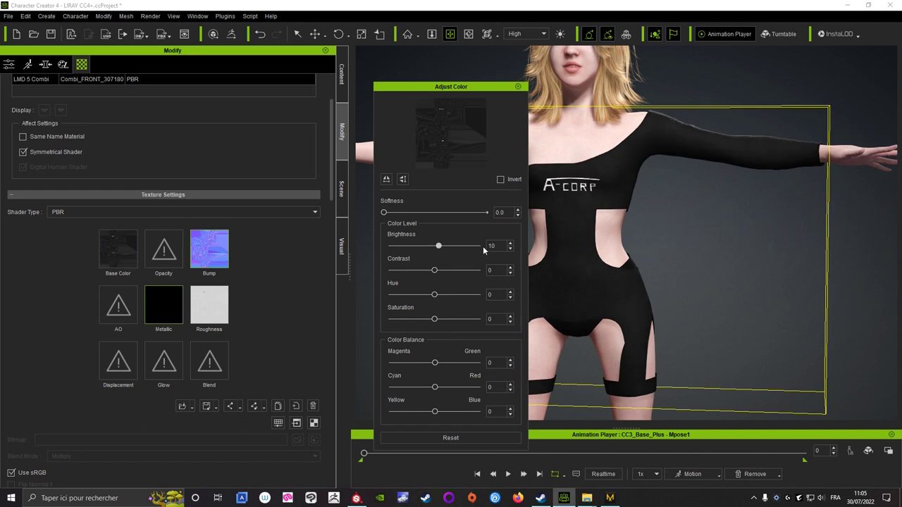
pyautogui.moveTo(497, 246); pyautogui.dragTo(478, 250)
pyautogui.write('15')
pyautogui.press('Return')
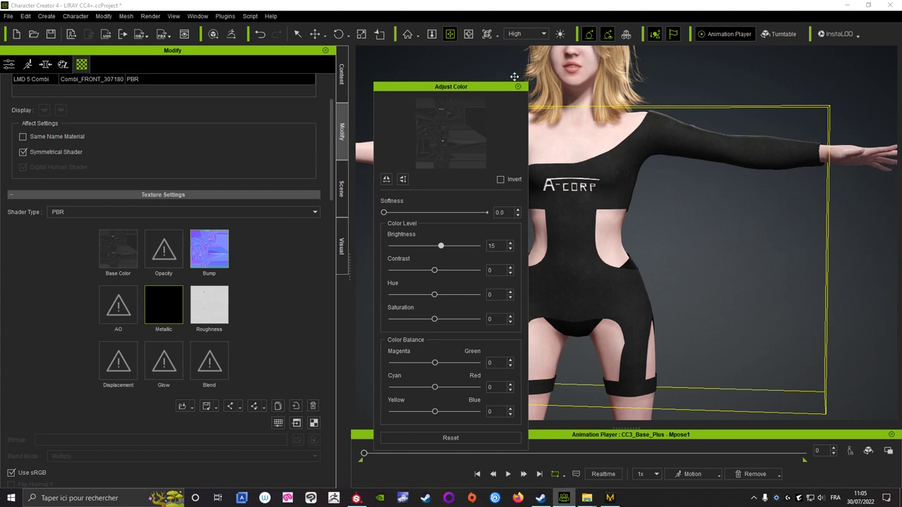
pyautogui.click(518, 88)
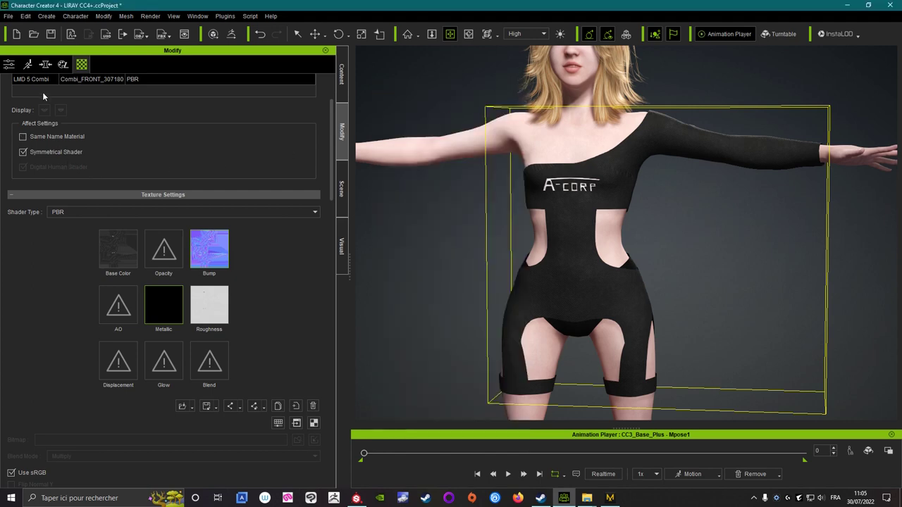
# - Set the Culotte_FRONT_4156 base colour brightness to 10
pyautogui.scroll(2, 44, 99)
pyautogui.click(42, 124)
pyautogui.scroll(-3, 48, 148)
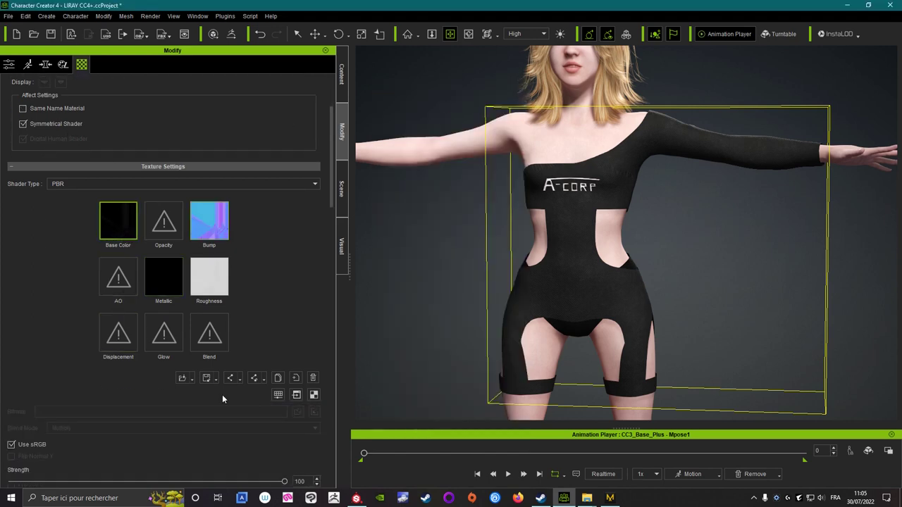
pyautogui.click(278, 395)
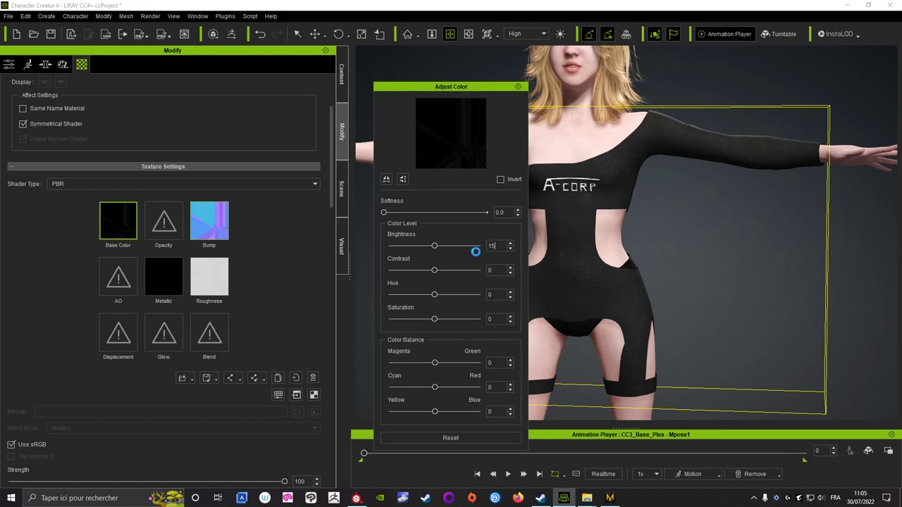
pyautogui.press('Return')
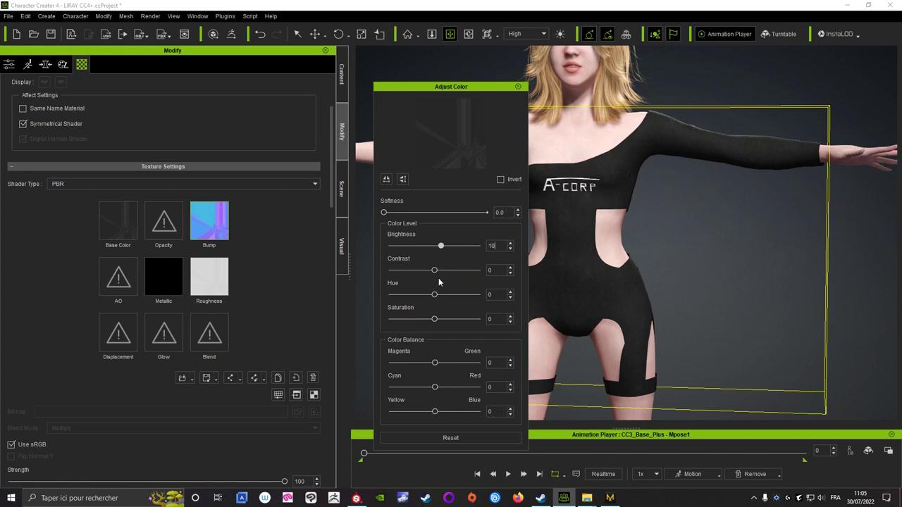
pyautogui.press('Return')
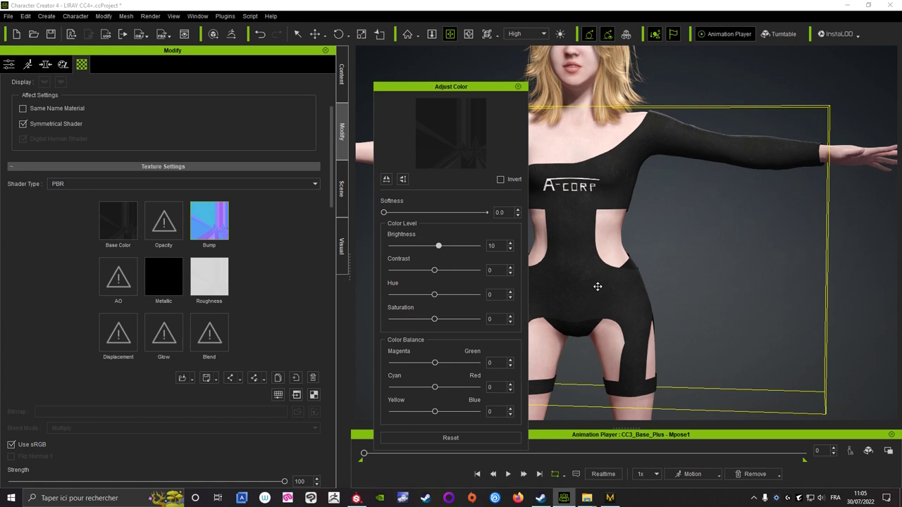
# - Close Adjust Color and inspect the textured bodysuit from behind and in front
pyautogui.click(518, 86)
pyautogui.moveTo(518, 86)
pyautogui.mouseDown(button='right')
pyautogui.moveTo(368, 233)
pyautogui.moveTo(855, 287)
pyautogui.mouseUp(button='right')
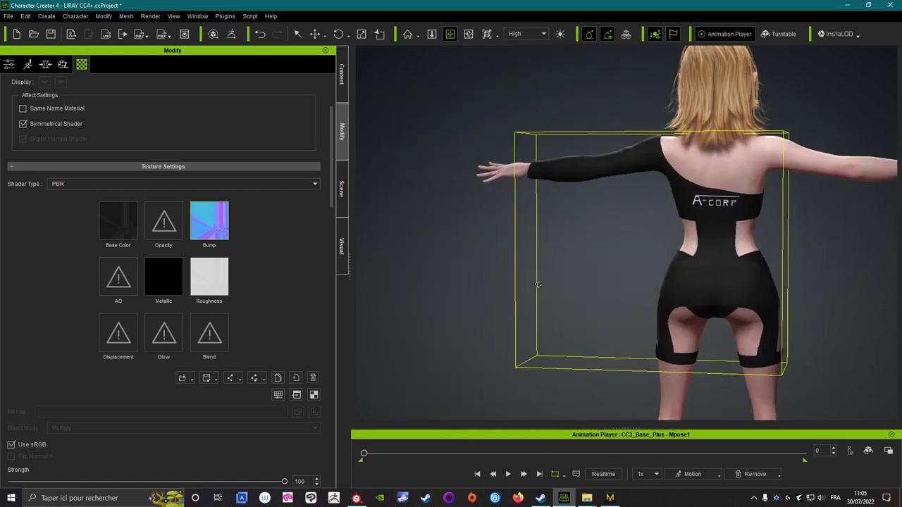
pyautogui.moveTo(855, 287); pyautogui.dragTo(684, 259, button='right')
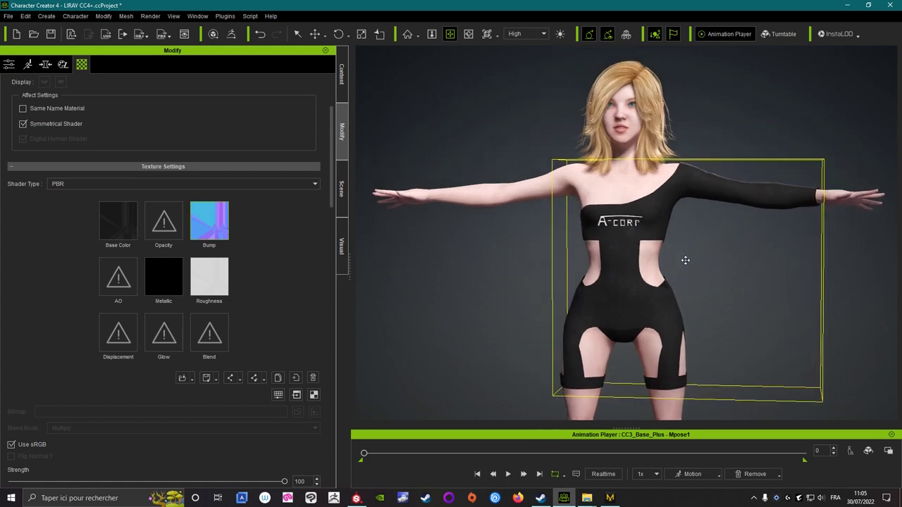
pyautogui.scroll(3, 622, 241)
# - Launch Transfer Skin Weights for the LMD_5_Combi accessory
pyautogui.click(6, 65)
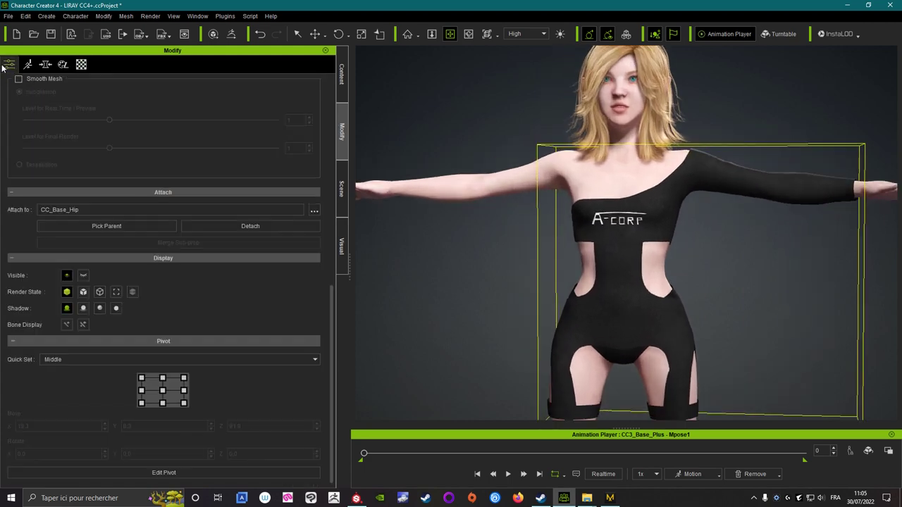
pyautogui.scroll(5, 172, 325)
pyautogui.scroll(3, 208, 320)
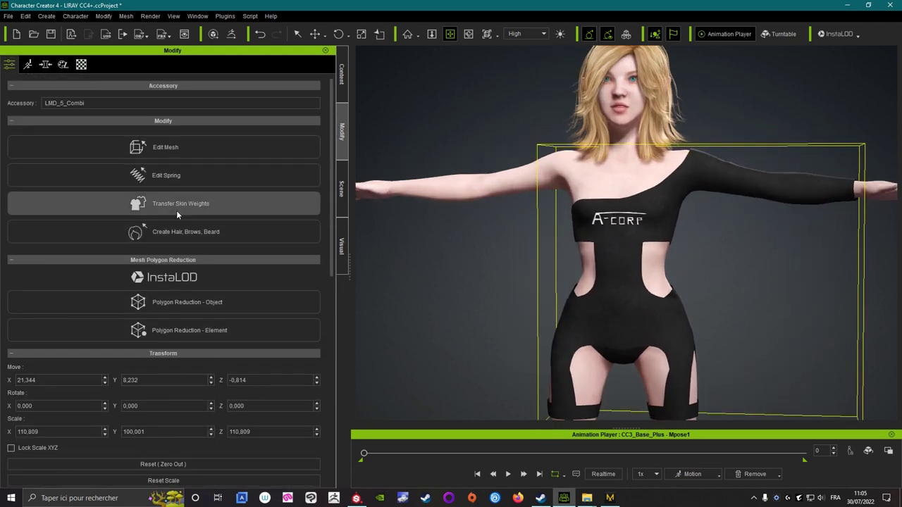
pyautogui.scroll(-1, 500, 322)
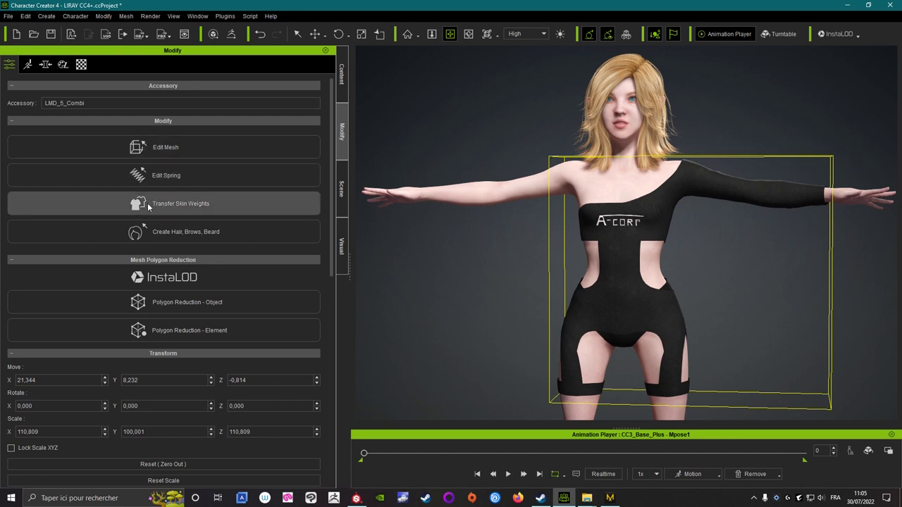
pyautogui.click(147, 203)
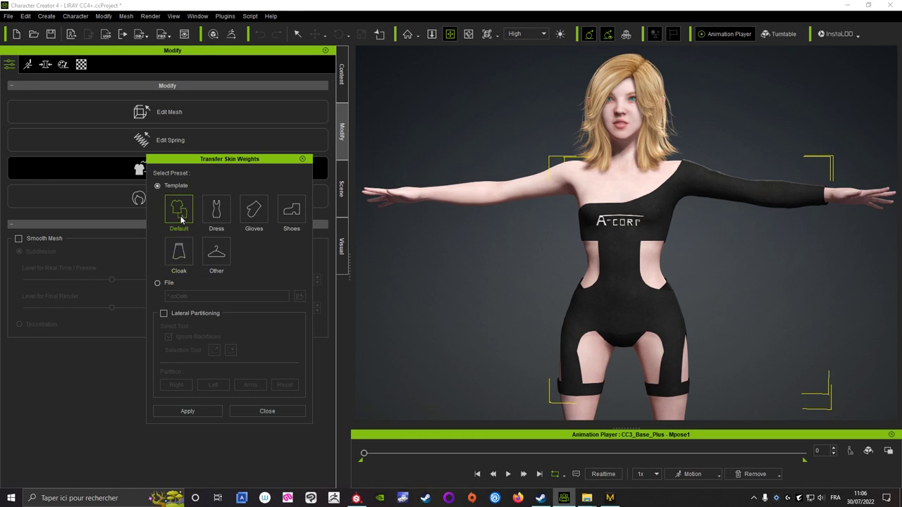
# - Transfer the Default skin weights onto the LMD_5_Combi bodysuit, then select the character
pyautogui.click(188, 413)
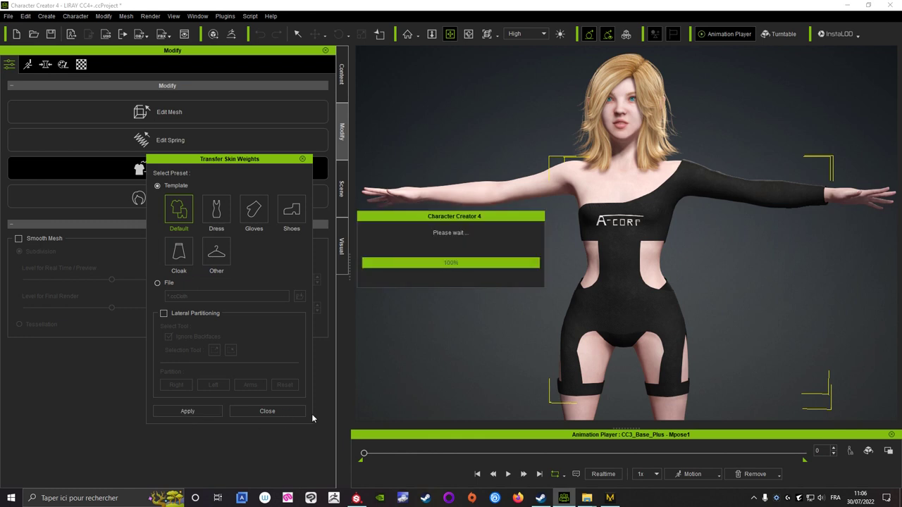
pyautogui.click(266, 411)
pyautogui.click(660, 289)
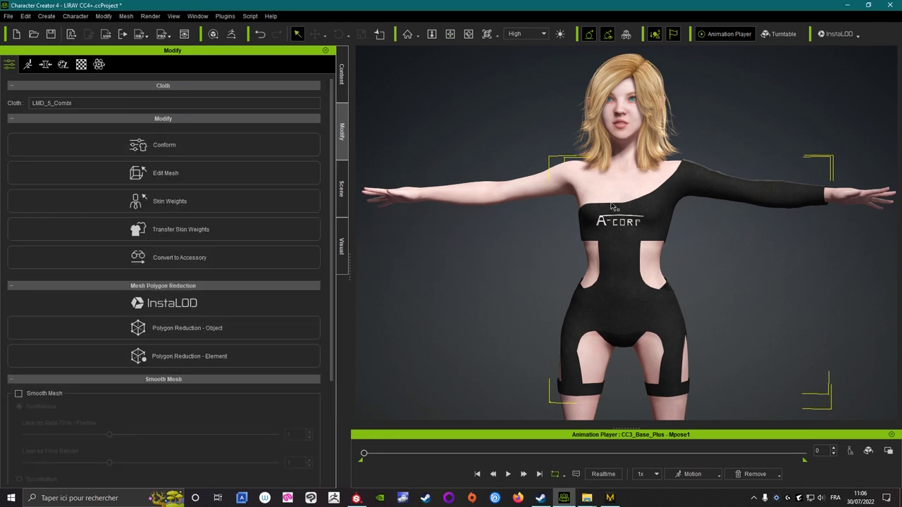
pyautogui.click(687, 475)
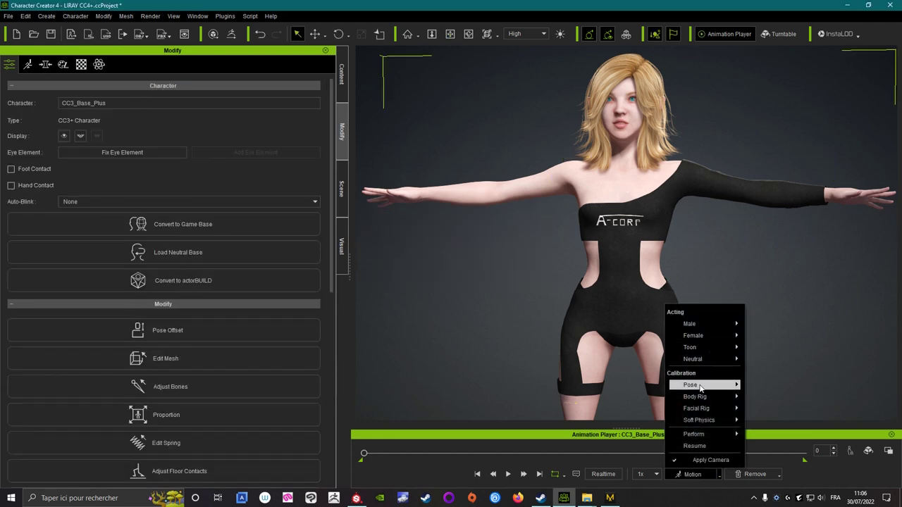
# - Play the Posing_F motion, orbiting and zooming close on the A-CORP lettering before stopping
pyautogui.moveTo(693, 335)
pyautogui.click(770, 383)
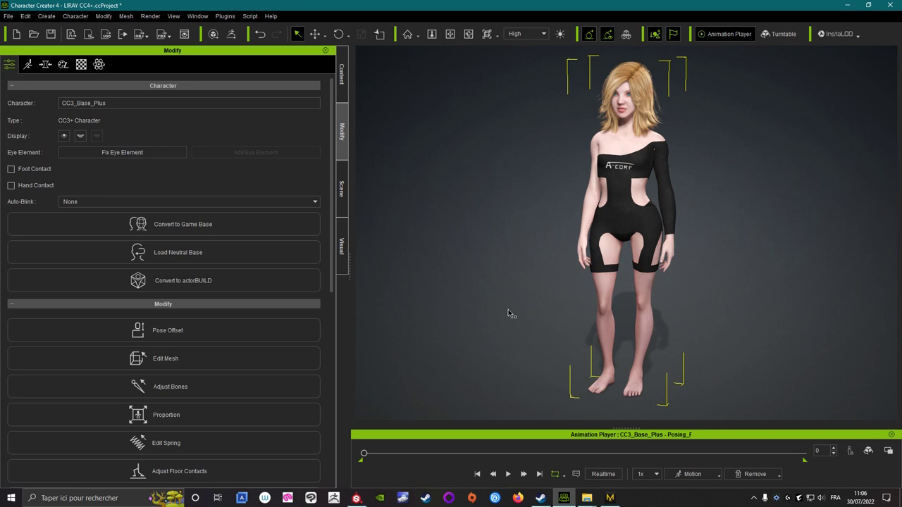
pyautogui.click(508, 474)
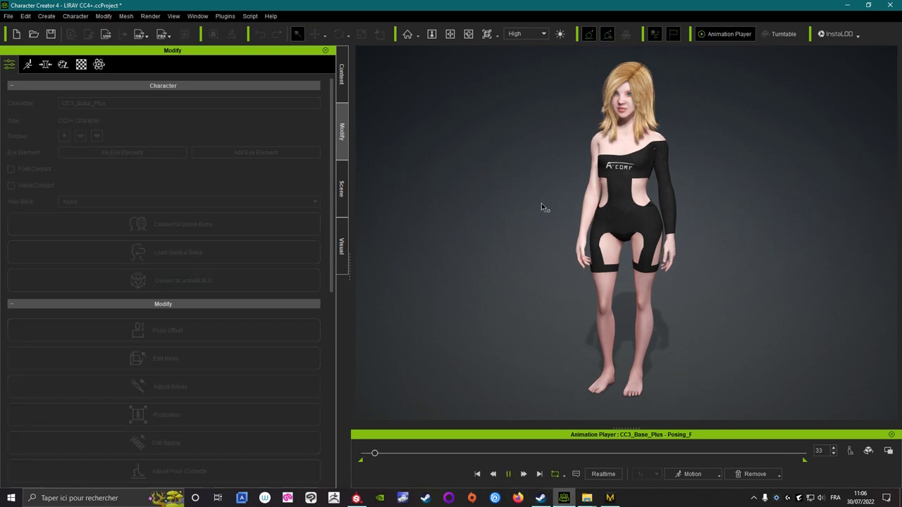
pyautogui.moveTo(463, 225); pyautogui.dragTo(528, 217, button='right')
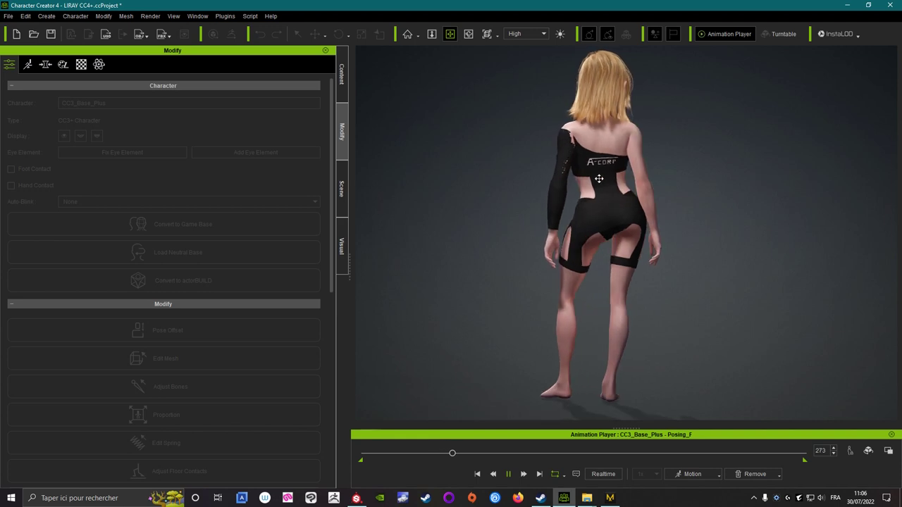
pyautogui.scroll(3, 615, 253)
pyautogui.scroll(2, 615, 253)
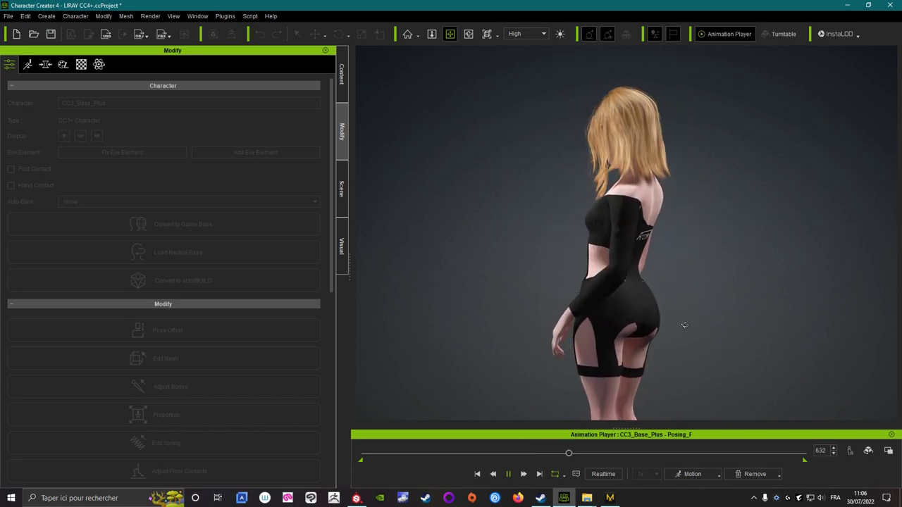
pyautogui.scroll(4, 570, 259)
pyautogui.scroll(3, 570, 259)
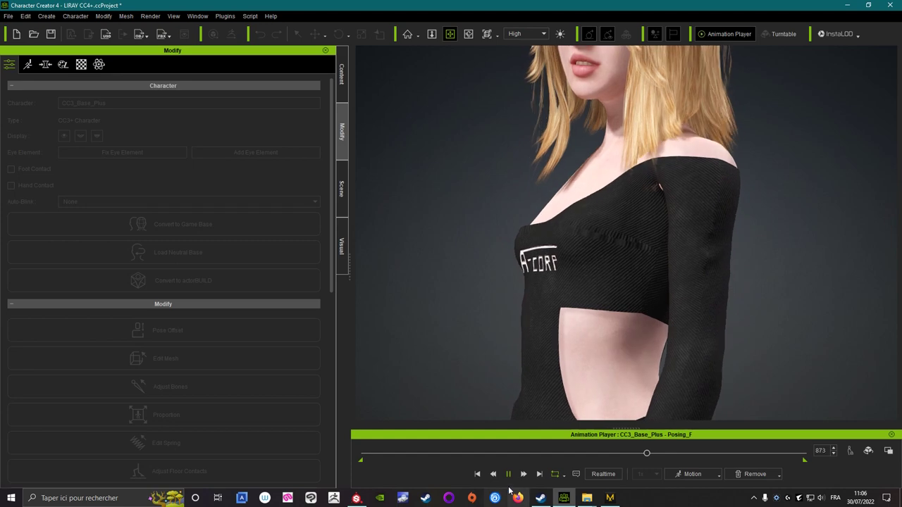
pyautogui.scroll(2, 602, 236)
pyautogui.press('space')
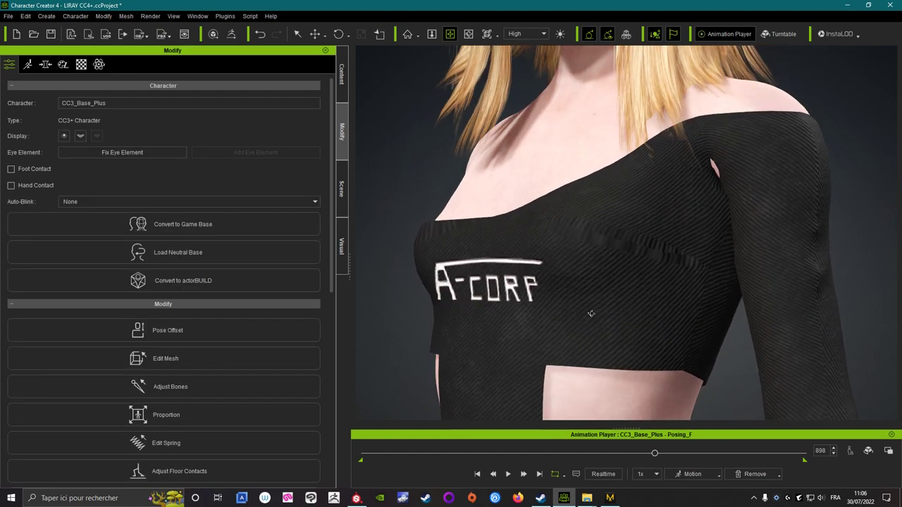
pyautogui.click(611, 498)
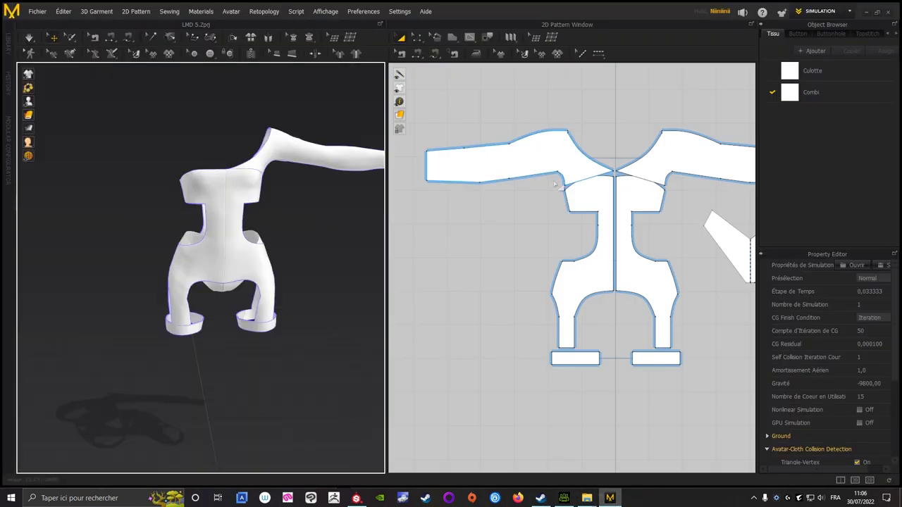
# - Select both sleeve pattern pieces in the 2D window and move them slightly upward
pyautogui.scroll(-3, 570, 266)
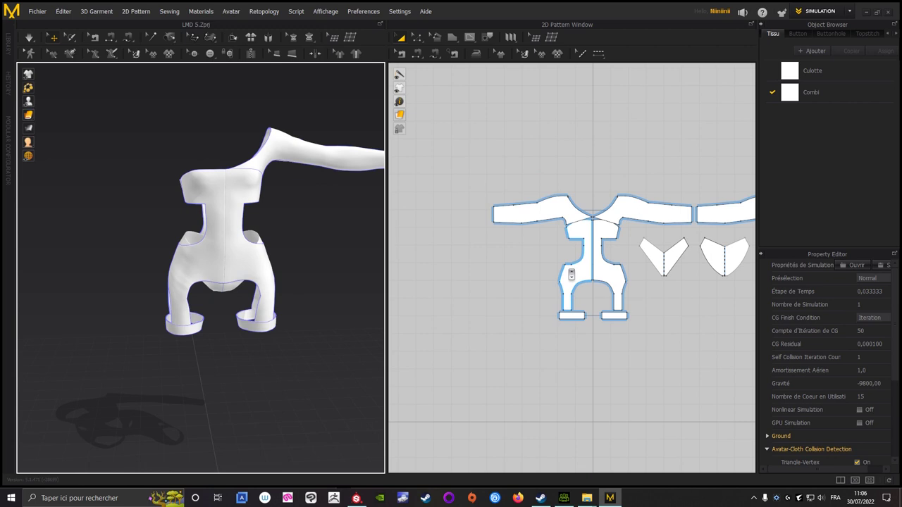
pyautogui.moveTo(658, 142)
pyautogui.mouseDown(button='right')
pyautogui.moveTo(521, 127)
pyautogui.moveTo(590, 158)
pyautogui.moveTo(600, 199)
pyautogui.mouseUp(button='right')
pyautogui.scroll(3, 596, 186)
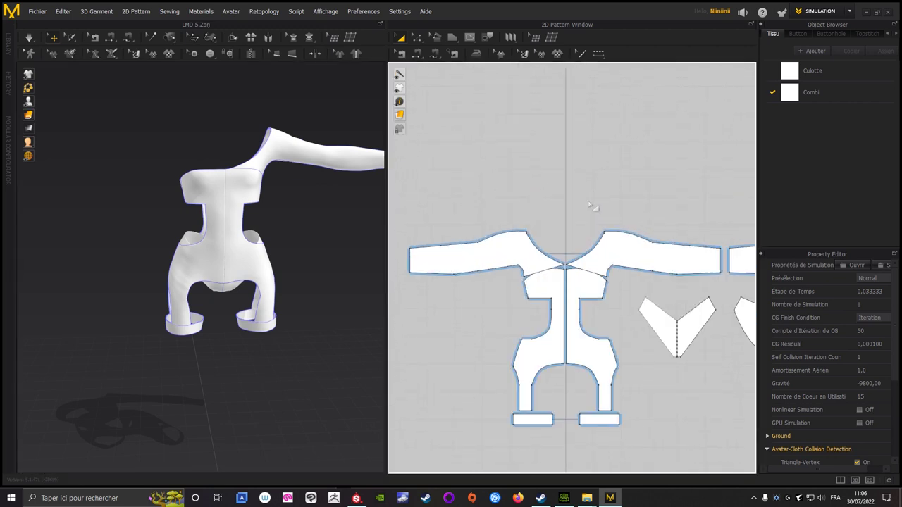
pyautogui.click(402, 37)
pyautogui.click(504, 258)
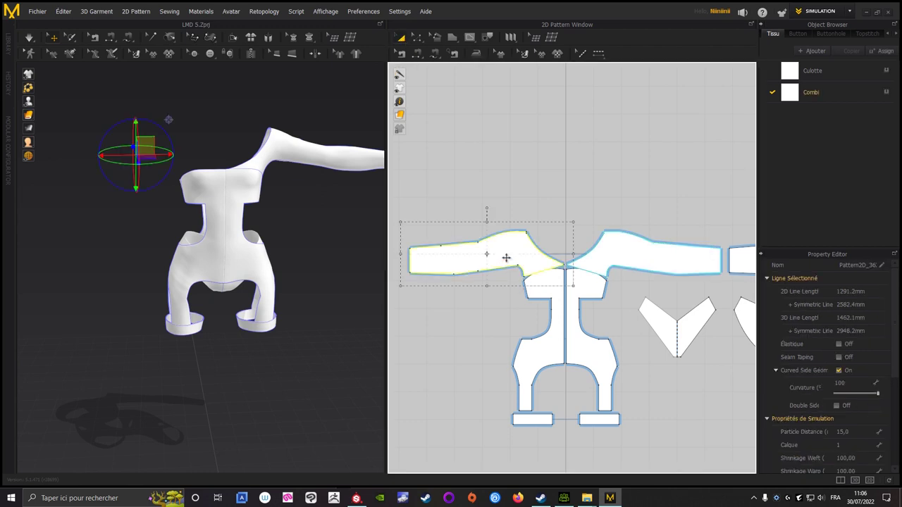
pyautogui.click(618, 254)
pyautogui.keyDown('shift'); pyautogui.click(495, 256); pyautogui.keyUp('shift')
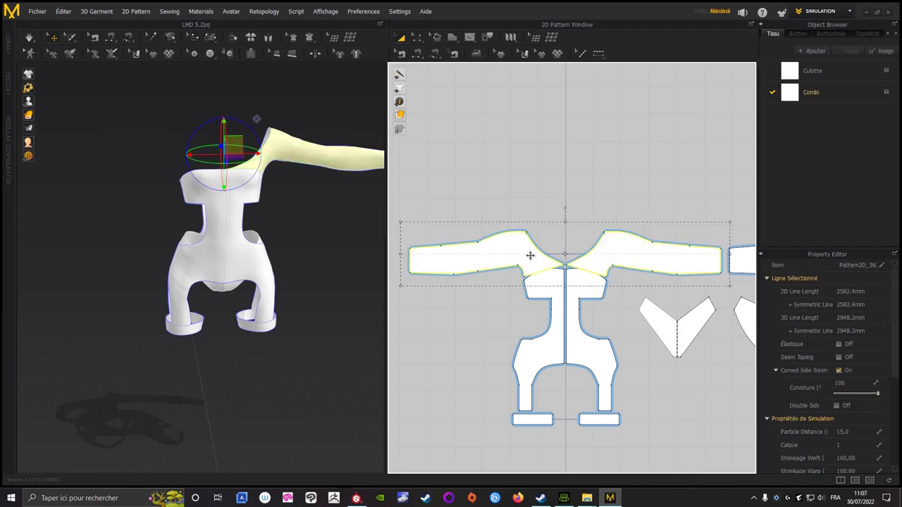
pyautogui.moveTo(531, 258); pyautogui.dragTo(529, 253)
pyautogui.moveTo(531, 252); pyautogui.dragTo(553, 286)
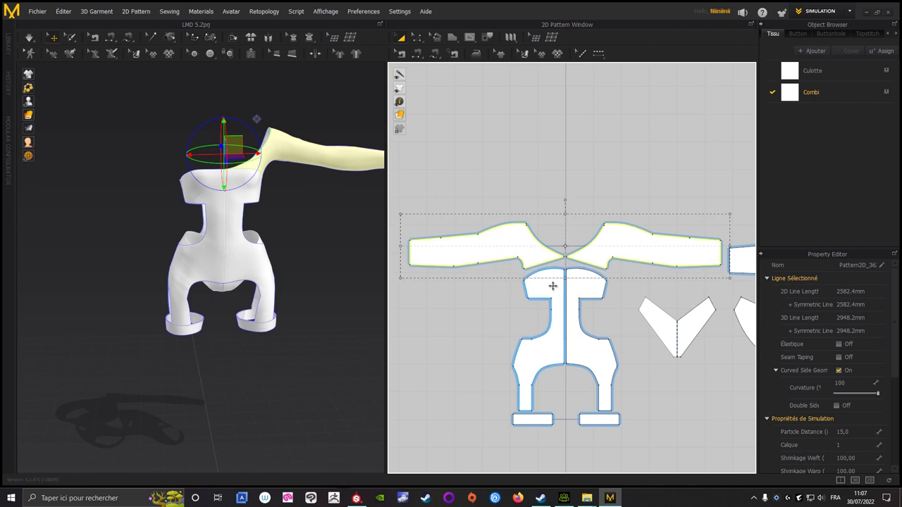
pyautogui.click(603, 176)
# - Inspect the sleeves in UV Editor mode, switch back to Simulation, and return to CC4
pyautogui.click(825, 12)
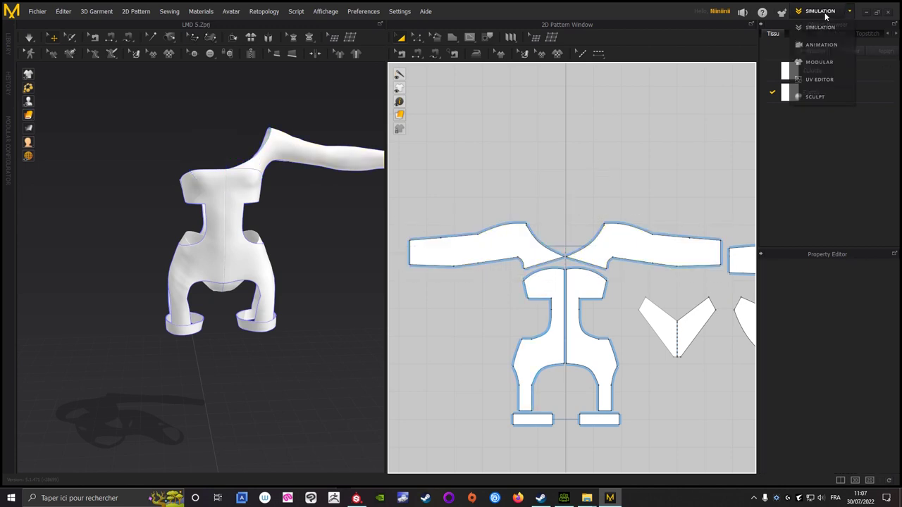
pyautogui.click(804, 86)
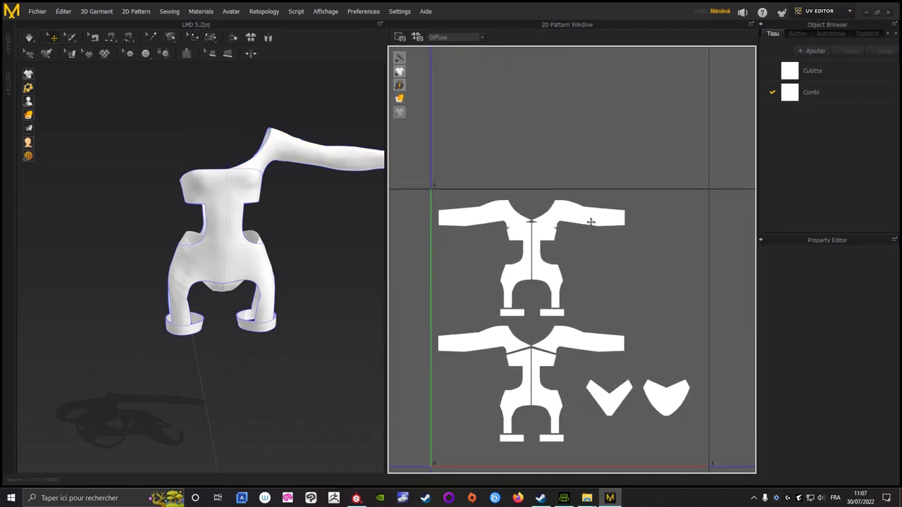
pyautogui.scroll(3, 654, 248)
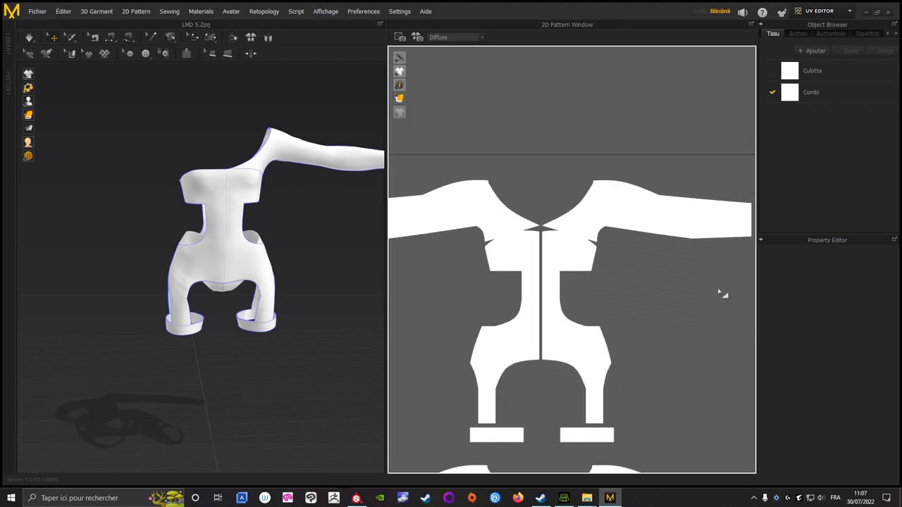
pyautogui.click(501, 227)
pyautogui.scroll(-2, 478, 251)
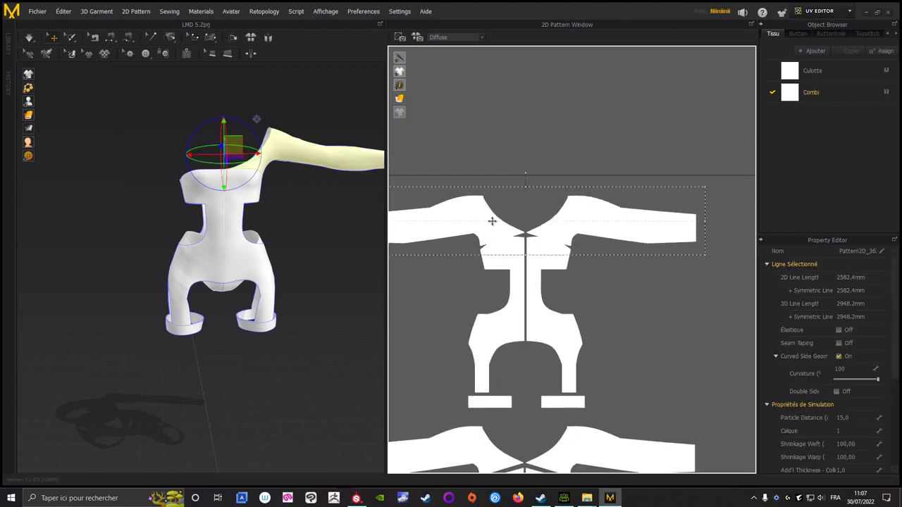
pyautogui.click(656, 303)
pyautogui.moveTo(656, 304)
pyautogui.mouseDown(button='middle')
pyautogui.moveTo(724, 298)
pyautogui.moveTo(742, 308)
pyautogui.mouseUp(button='middle')
pyautogui.click(803, 12)
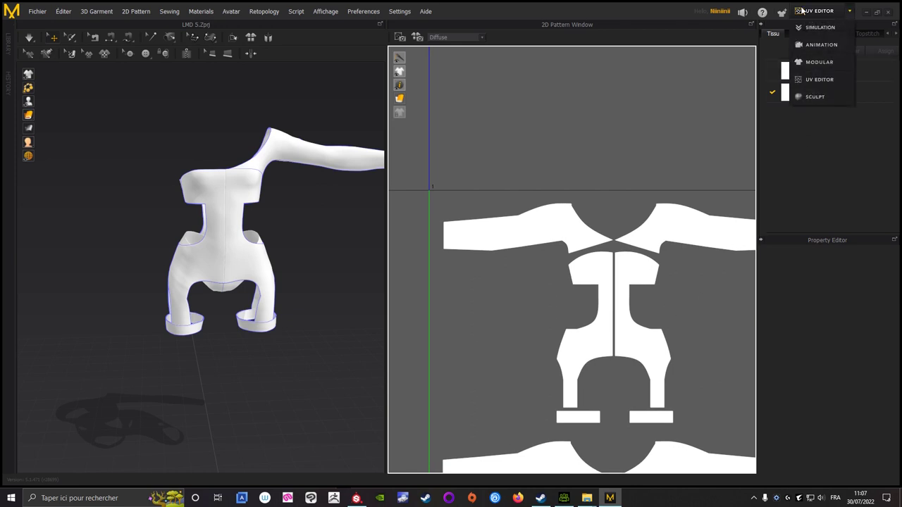
pyautogui.click(818, 31)
pyautogui.scroll(-3, 652, 170)
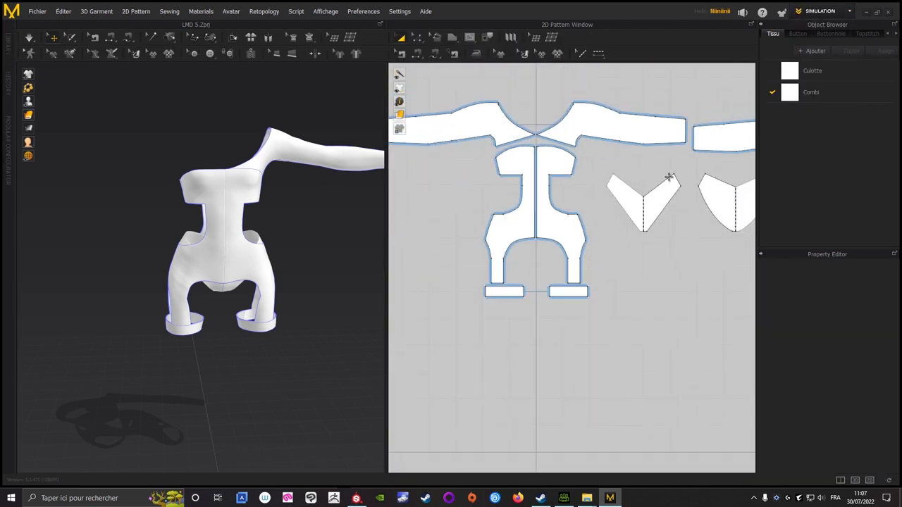
pyautogui.click(865, 12)
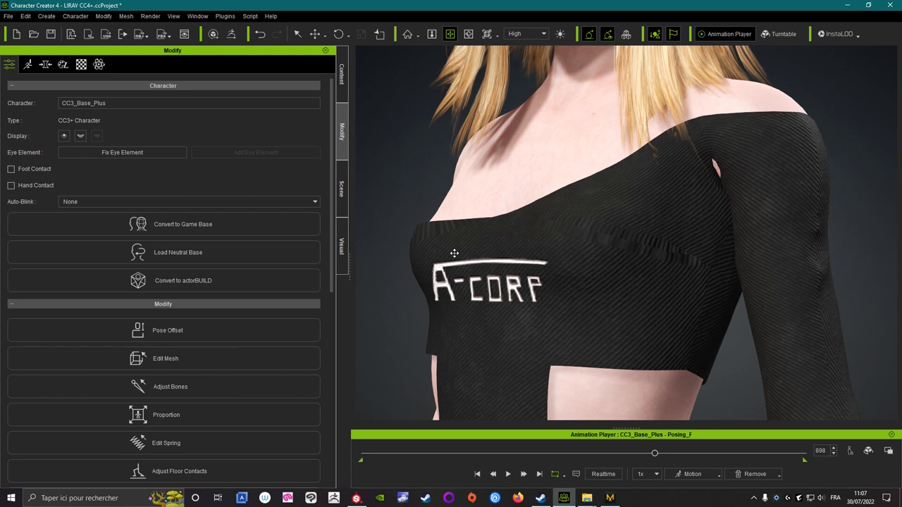
# - Apply the Mpose1 T-pose to the character from the Pose library
pyautogui.scroll(-5, 455, 253)
pyautogui.moveTo(455, 254)
pyautogui.mouseDown(button='right')
pyautogui.moveTo(422, 257)
pyautogui.moveTo(484, 262)
pyautogui.moveTo(484, 326)
pyautogui.moveTo(463, 272)
pyautogui.mouseUp(button='right')
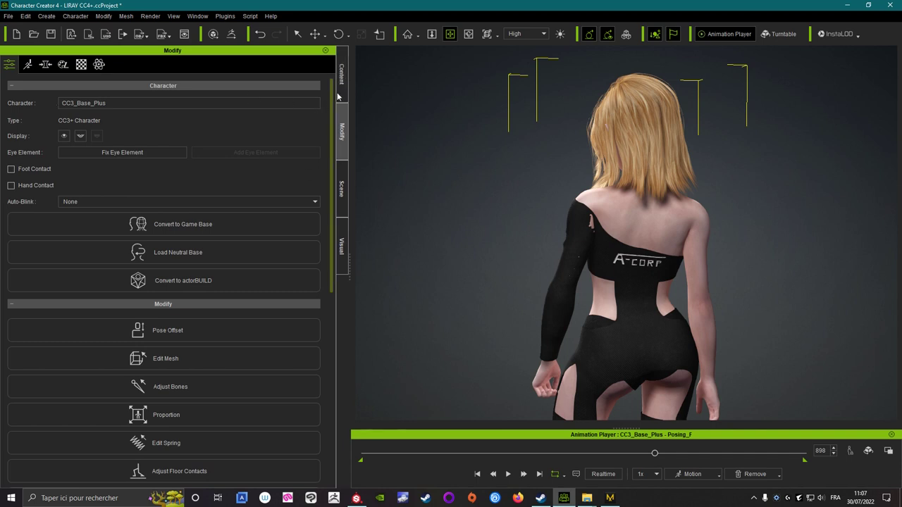
pyautogui.click(340, 78)
pyautogui.doubleClick(159, 213)
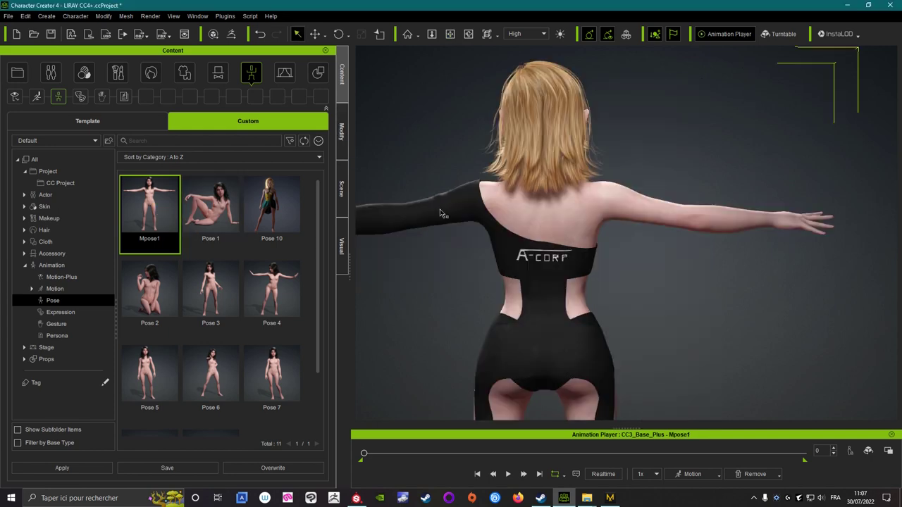
# - Show the LMD_5_Combi bodysuit's Modify cloth settings
pyautogui.click(341, 131)
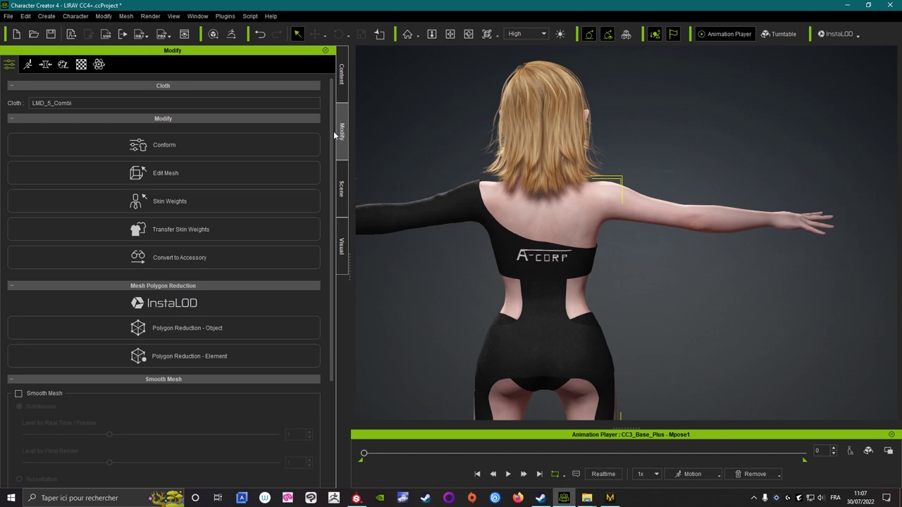
pyautogui.scroll(-3, 96, 147)
pyautogui.click(143, 394)
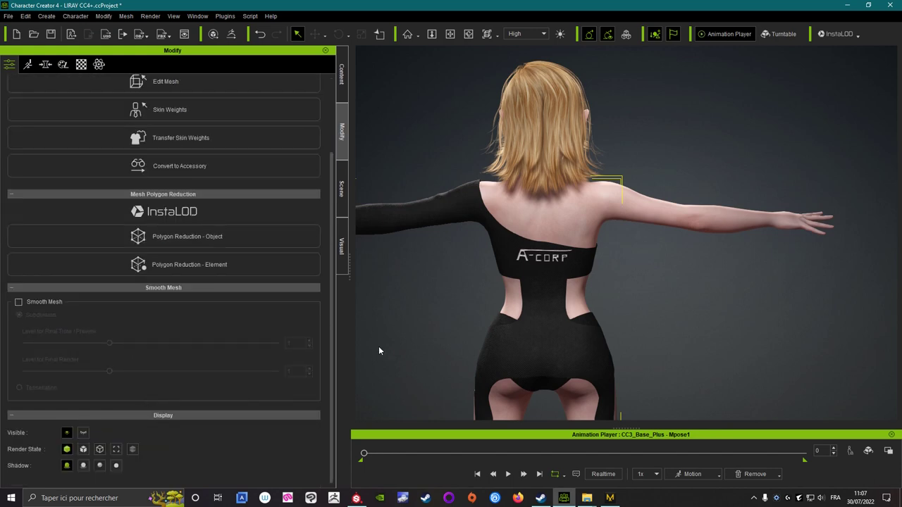
# - Hide the body mesh under the dummy's upper arm and check the forearm up close
pyautogui.moveTo(415, 292)
pyautogui.mouseDown(button='right')
pyautogui.moveTo(535, 319)
pyautogui.moveTo(618, 320)
pyautogui.moveTo(745, 252)
pyautogui.mouseUp(button='right')
pyautogui.scroll(3, 659, 283)
pyautogui.scroll(3, 659, 283)
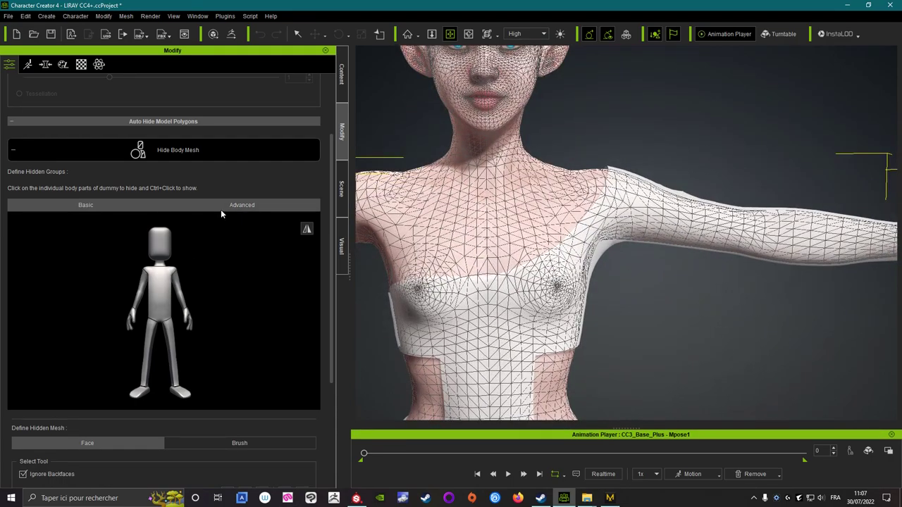
pyautogui.click(178, 283)
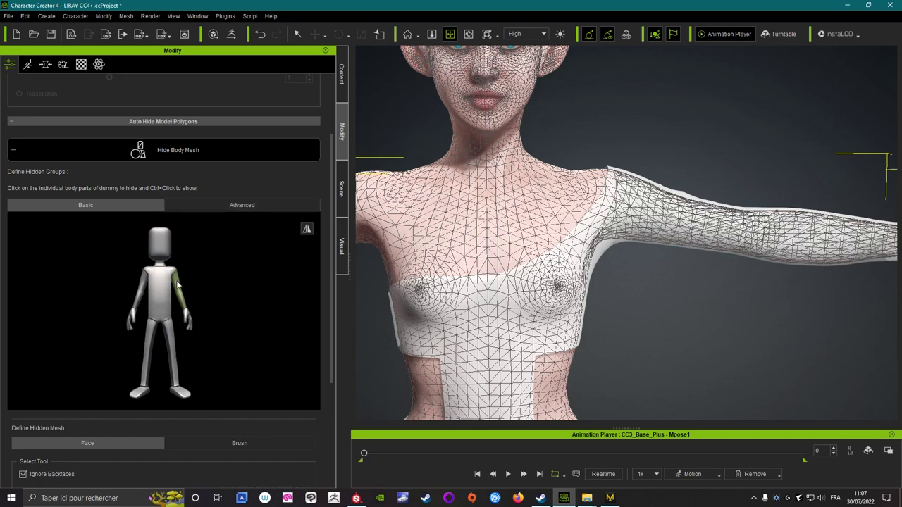
pyautogui.moveTo(582, 296)
pyautogui.mouseDown(button='right')
pyautogui.moveTo(654, 288)
pyautogui.moveTo(600, 270)
pyautogui.moveTo(785, 275)
pyautogui.moveTo(703, 263)
pyautogui.mouseUp(button='right')
pyautogui.scroll(2, 700, 259)
pyautogui.moveTo(698, 256); pyautogui.dragTo(598, 286, button='middle')
# - Switch Hide Body Mesh to the Advanced body-part groups and inspect both sleeves and shoulders
pyautogui.click(207, 206)
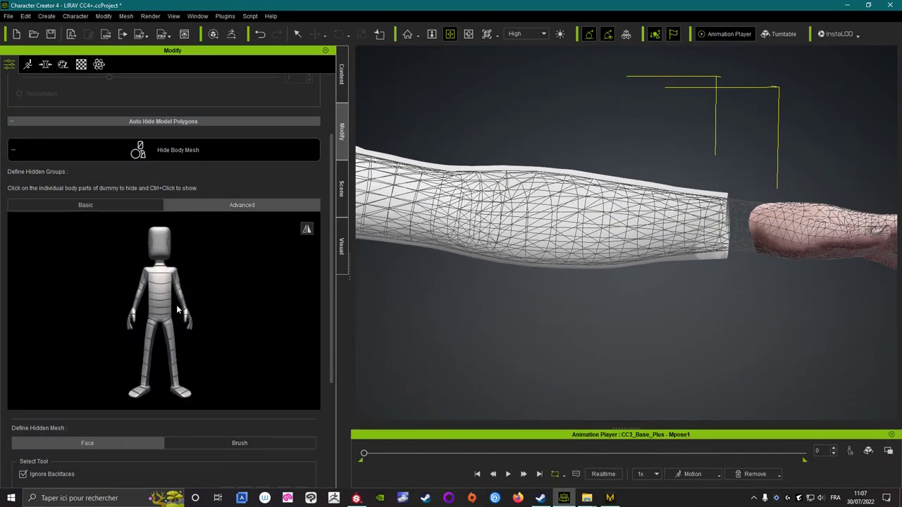
pyautogui.scroll(-4, 181, 394)
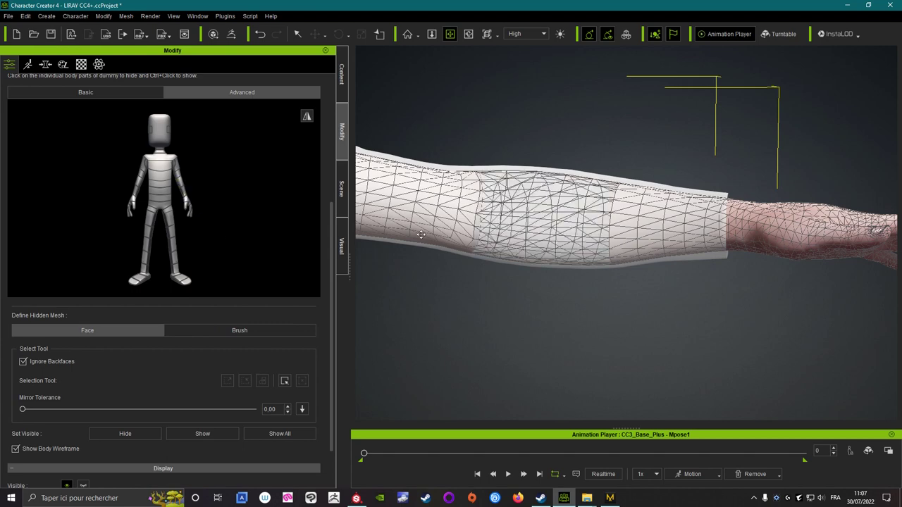
pyautogui.moveTo(420, 234); pyautogui.dragTo(287, 220, button='right')
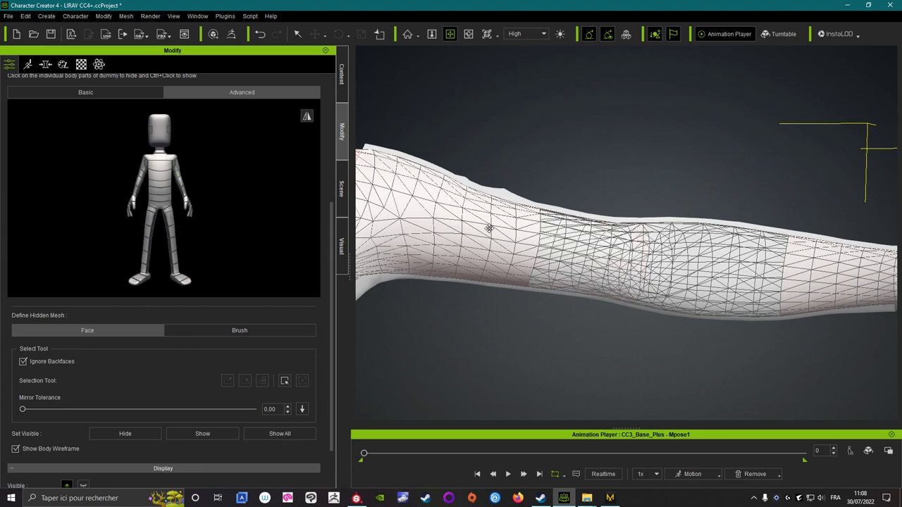
pyautogui.moveTo(488, 228); pyautogui.dragTo(369, 158, button='right')
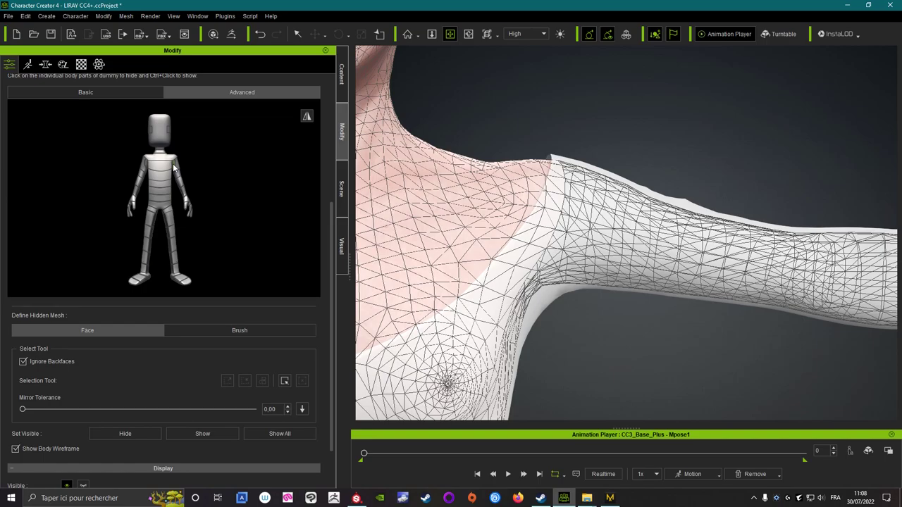
pyautogui.moveTo(533, 256); pyautogui.dragTo(754, 318, button='right')
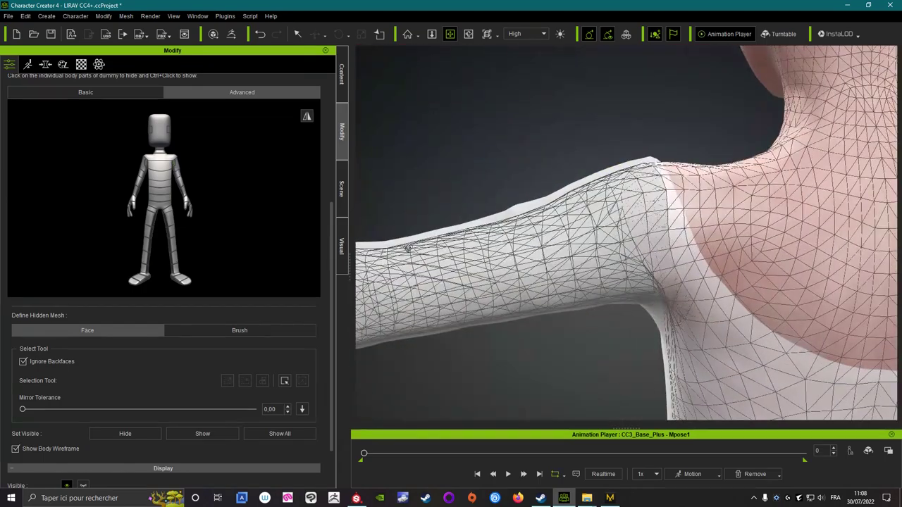
pyautogui.scroll(-10, 754, 318)
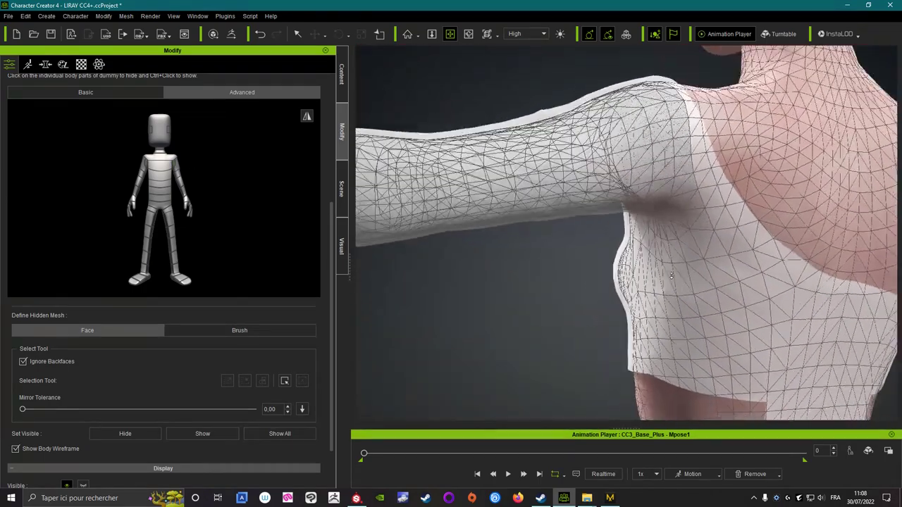
pyautogui.scroll(5, 246, 370)
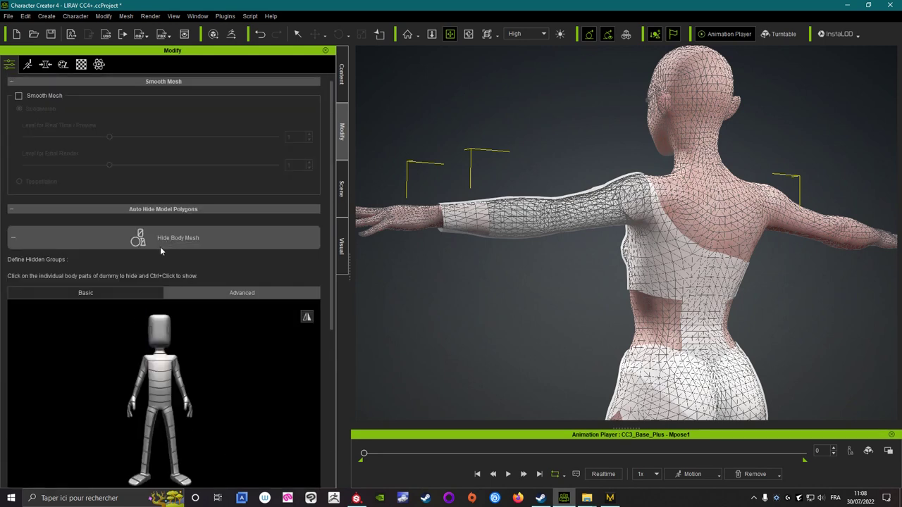
# - Exit Hide Body Mesh and play the Walk_F female walk motion
pyautogui.click(374, 321)
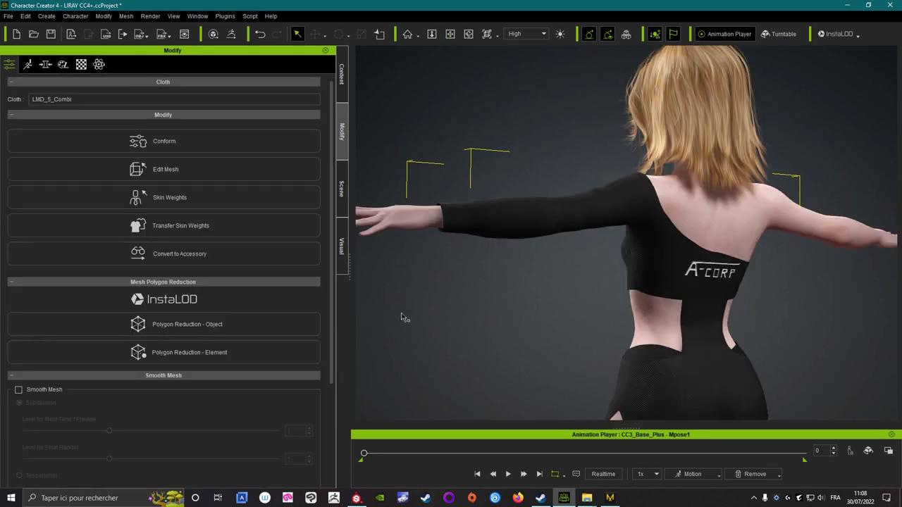
pyautogui.click(691, 474)
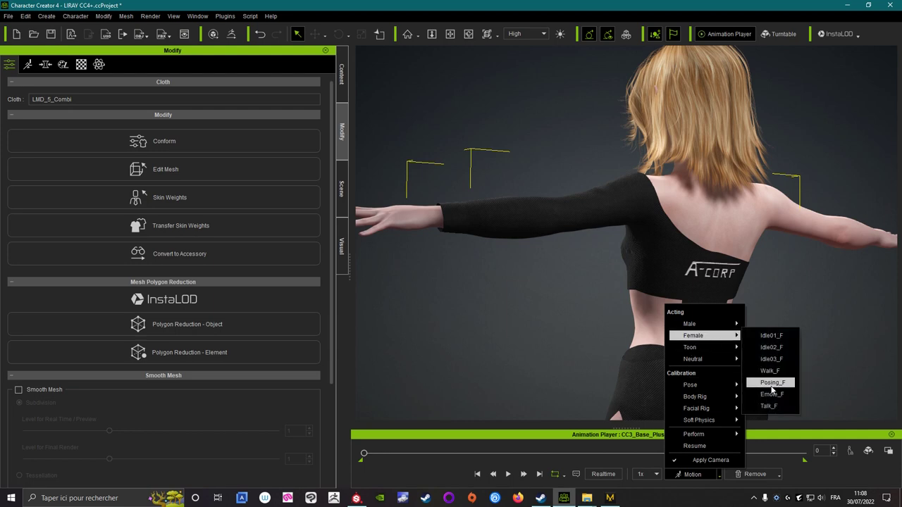
pyautogui.moveTo(693, 336)
pyautogui.click(764, 373)
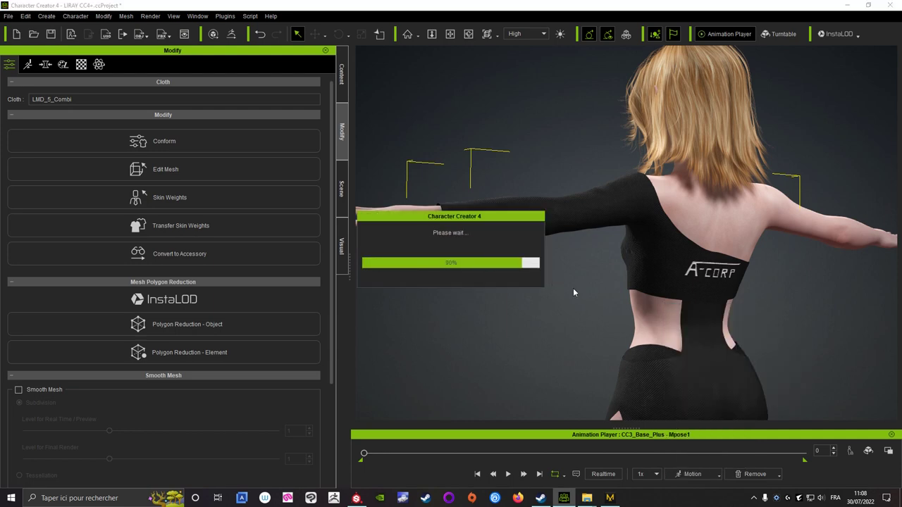
pyautogui.click(508, 476)
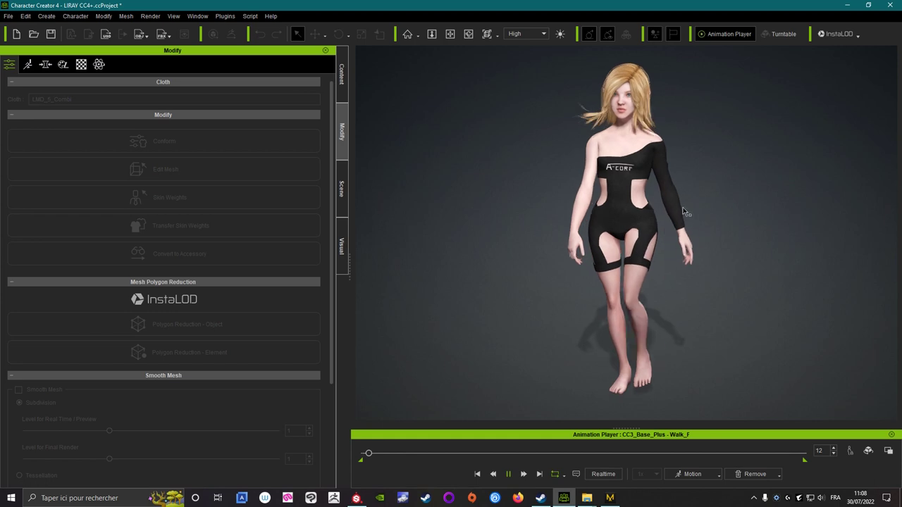
# - Watch the walk from back, front and side views, pause it, and minimize CC4
pyautogui.scroll(3, 693, 157)
pyautogui.moveTo(693, 157); pyautogui.dragTo(535, 159, button='right')
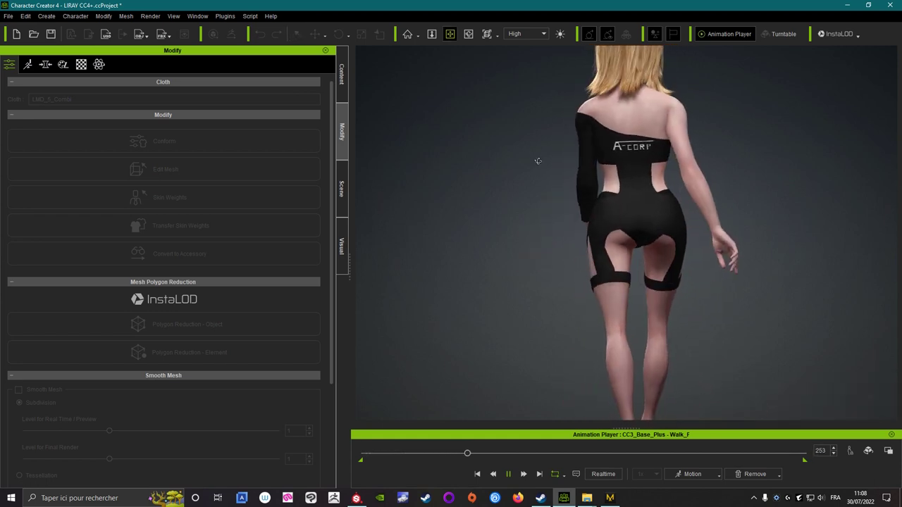
pyautogui.moveTo(545, 162); pyautogui.dragTo(691, 190, button='right')
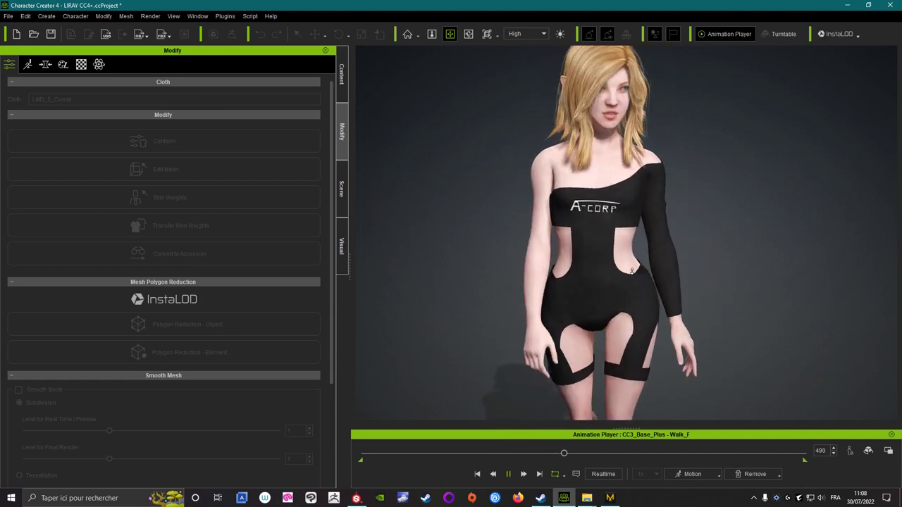
pyautogui.moveTo(604, 252)
pyautogui.mouseDown(button='right')
pyautogui.moveTo(503, 238)
pyautogui.moveTo(435, 242)
pyautogui.moveTo(436, 251)
pyautogui.moveTo(771, 244)
pyautogui.mouseUp(button='right')
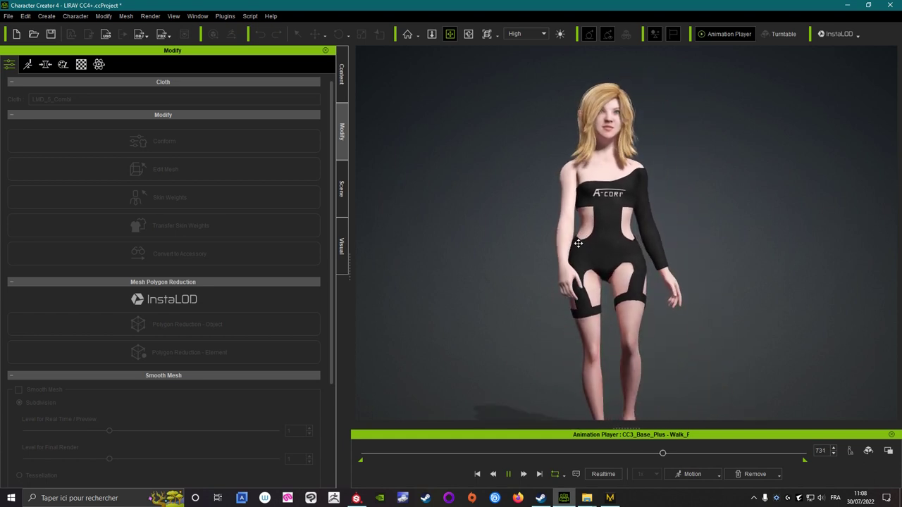
pyautogui.moveTo(618, 277)
pyautogui.mouseDown(button='right')
pyautogui.moveTo(620, 268)
pyautogui.moveTo(430, 250)
pyautogui.moveTo(692, 248)
pyautogui.moveTo(842, 298)
pyautogui.mouseUp(button='right')
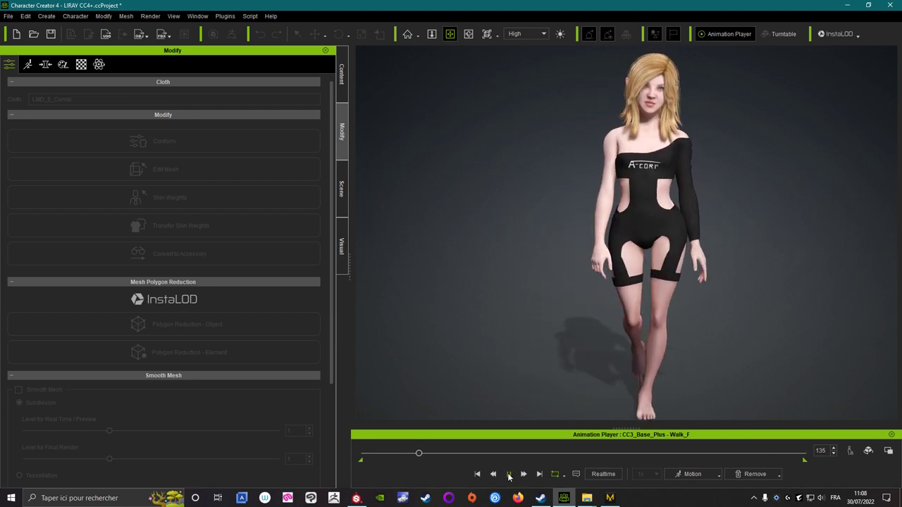
pyautogui.press('space')
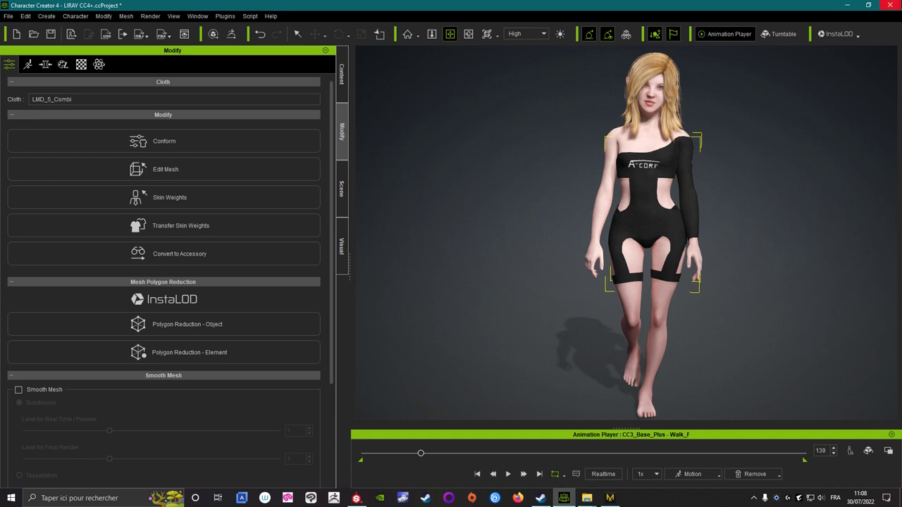
pyautogui.click(847, 5)
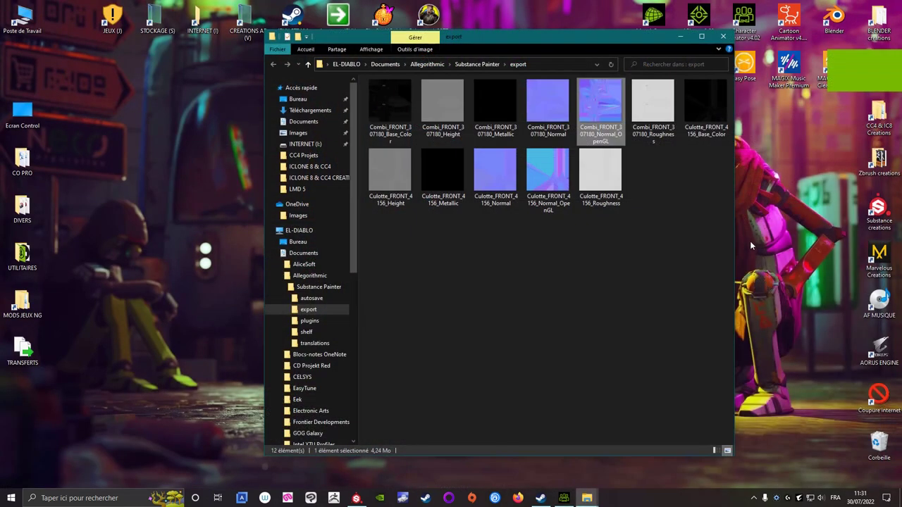
# - Bring up Substance Painter and orbit around the black bodysuit with its white trim and A-CORP text
pyautogui.click(356, 498)
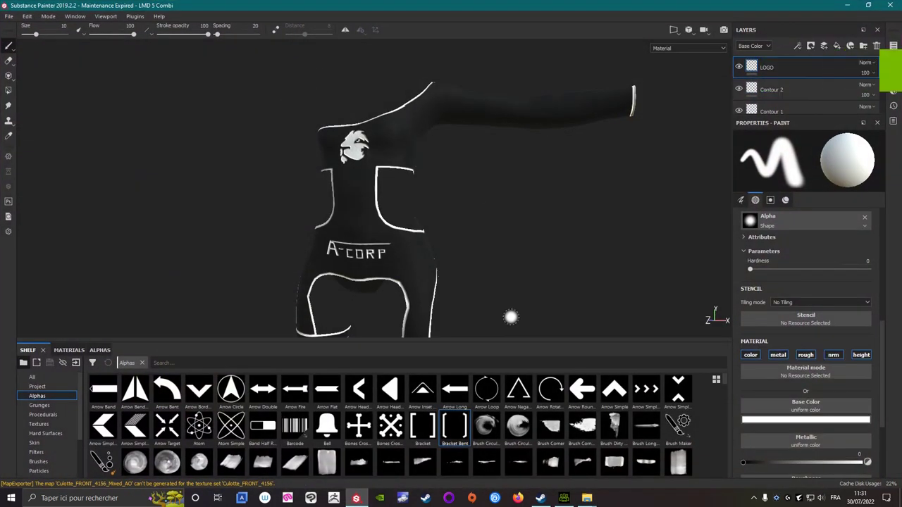
pyautogui.moveTo(503, 255); pyautogui.dragTo(484, 199, button='middle')
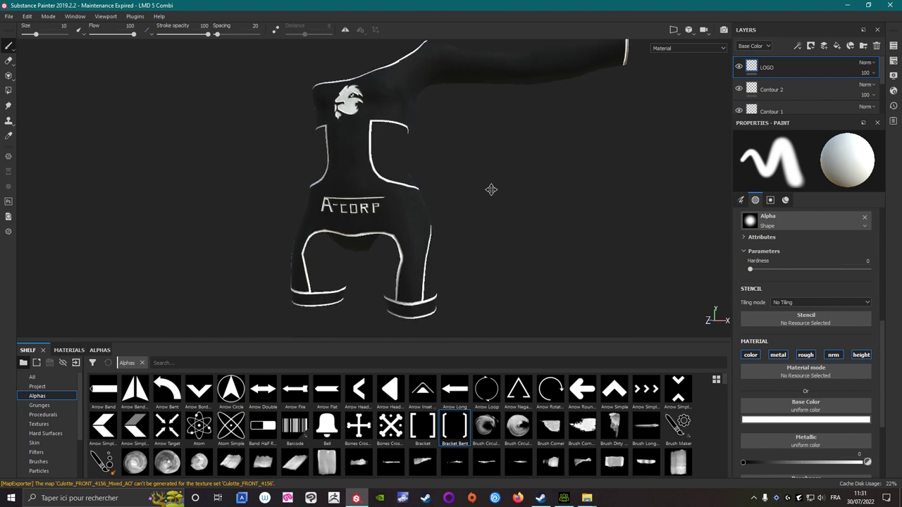
pyautogui.moveTo(201, 212)
pyautogui.keyDown('alt'); pyautogui.mouseDown()
pyautogui.moveTo(623, 218)
pyautogui.moveTo(484, 191)
pyautogui.moveTo(417, 223)
pyautogui.moveTo(481, 204)
pyautogui.moveTo(317, 197)
pyautogui.moveTo(397, 200)
pyautogui.moveTo(437, 231)
pyautogui.moveTo(430, 195)
pyautogui.moveTo(528, 213)
pyautogui.moveTo(500, 233)
pyautogui.moveTo(439, 227)
pyautogui.mouseUp(); pyautogui.keyUp('alt')
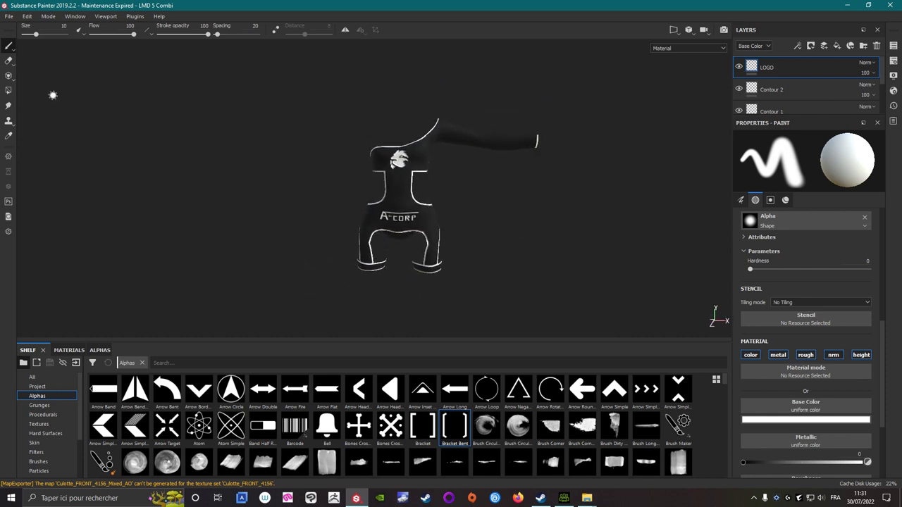
pyautogui.click(8, 16)
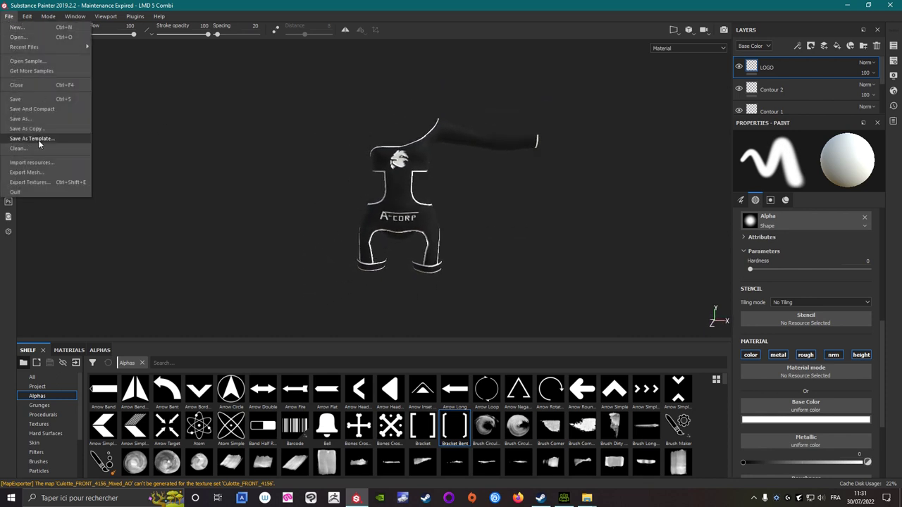
# - Export Combi_FRONT_307180 and Culotte_FRONT_4156 at 2048x2048 and open the output folder
pyautogui.click(35, 184)
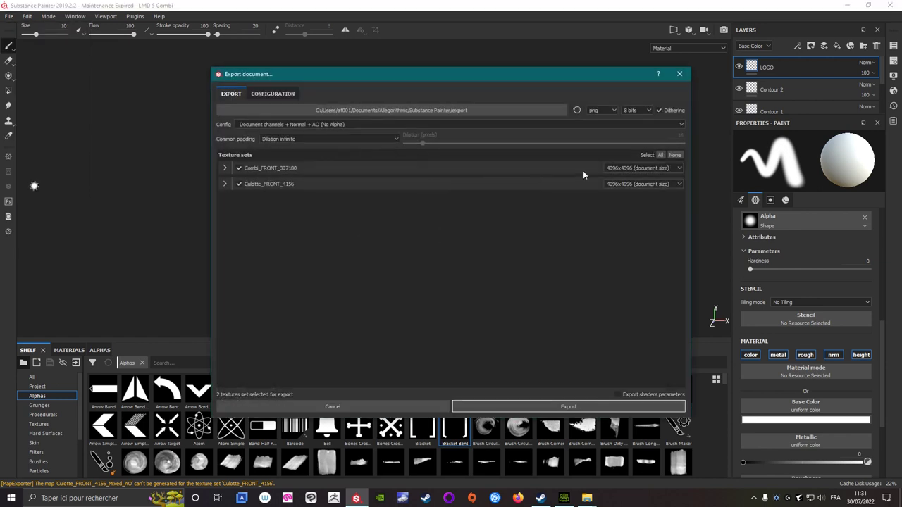
pyautogui.click(622, 169)
pyautogui.click(619, 188)
pyautogui.click(616, 184)
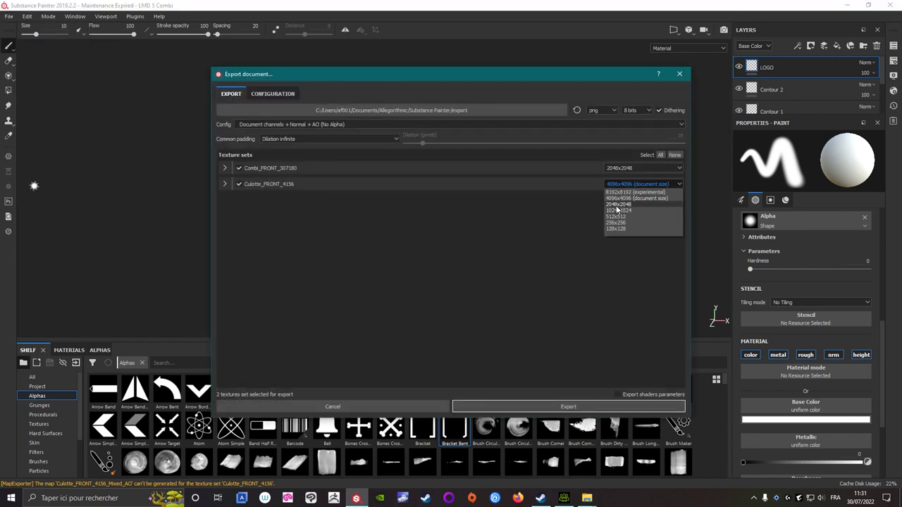
pyautogui.click(616, 204)
pyautogui.click(524, 400)
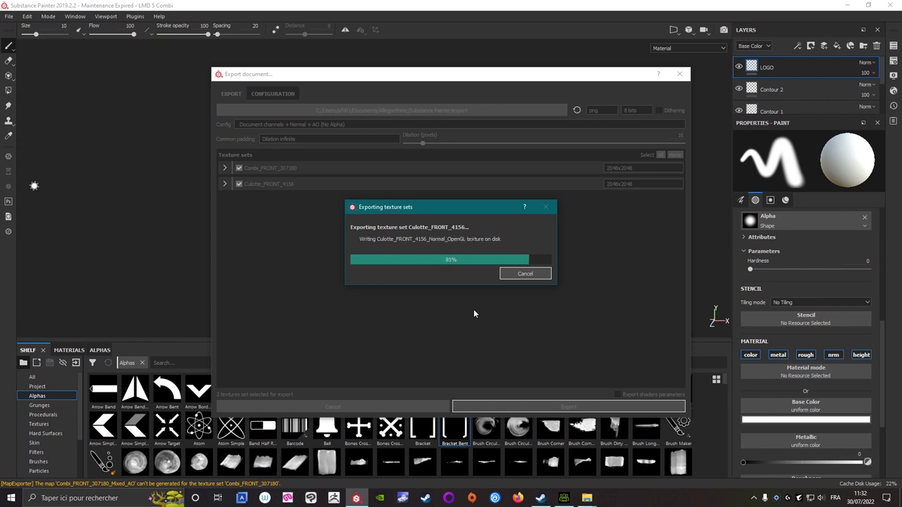
pyautogui.click(436, 258)
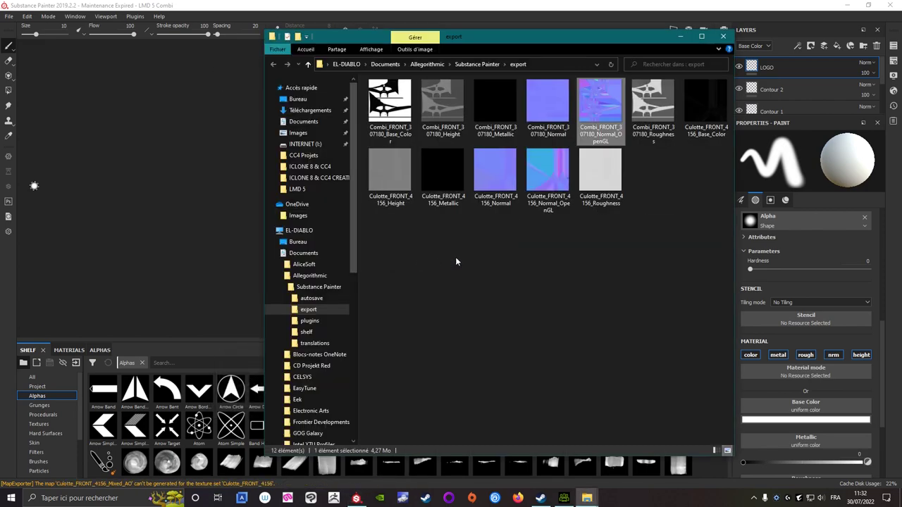
# - Return to Character Creator 4 and show the outfit's Modify Material settings
pyautogui.click(847, 6)
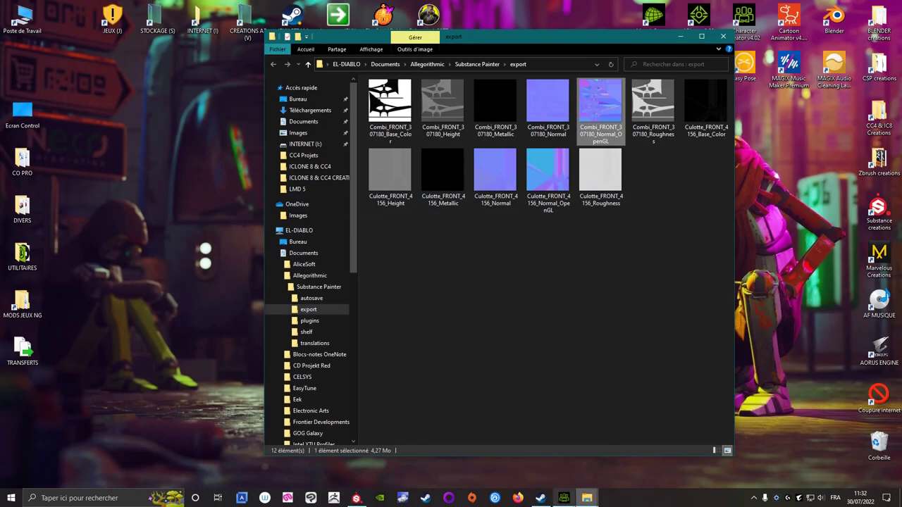
pyautogui.click(564, 499)
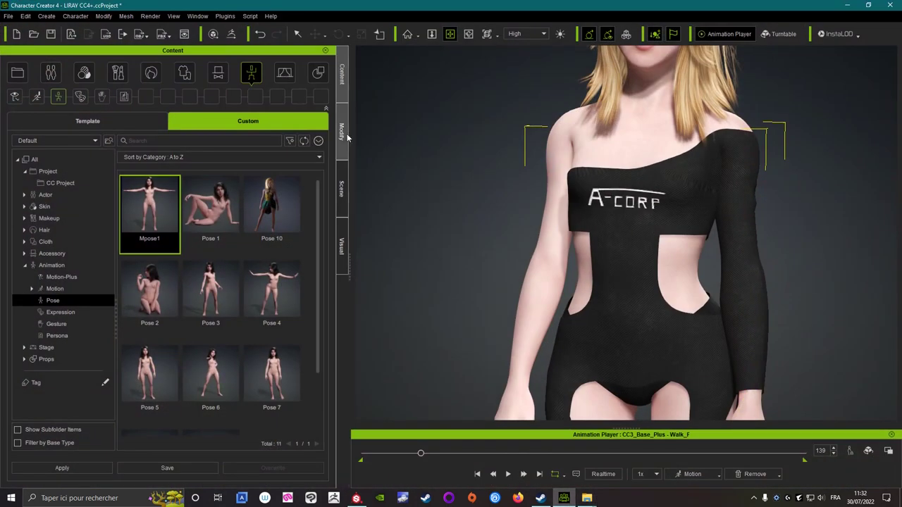
pyautogui.click(346, 133)
pyautogui.click(82, 65)
# - Zoom out to the full figure and bring up the exported texture folder
pyautogui.scroll(3, 98, 162)
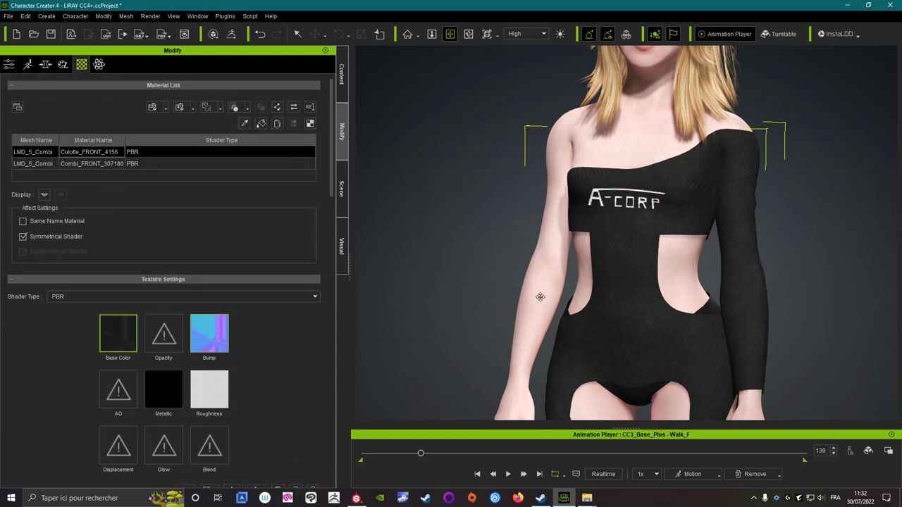
pyautogui.scroll(-3, 540, 297)
pyautogui.moveTo(519, 345); pyautogui.dragTo(555, 432, button='middle')
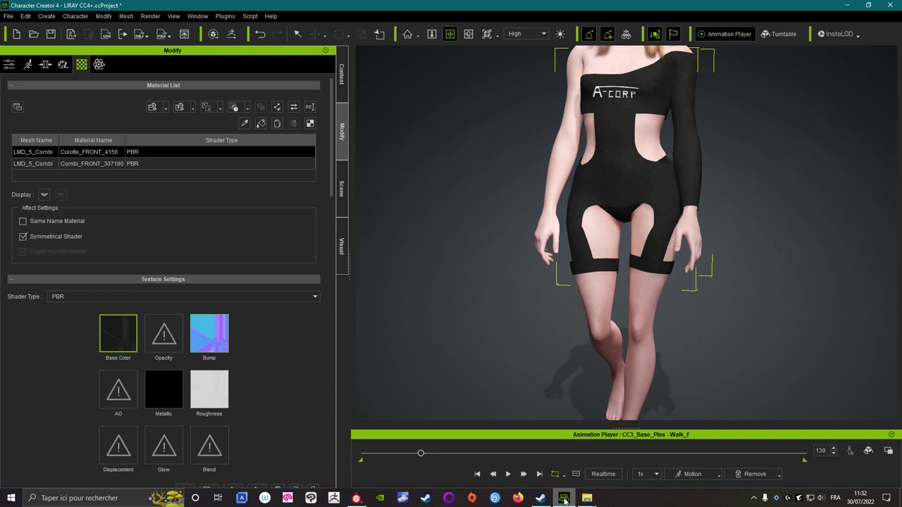
pyautogui.moveTo(586, 498)
pyautogui.click(562, 425)
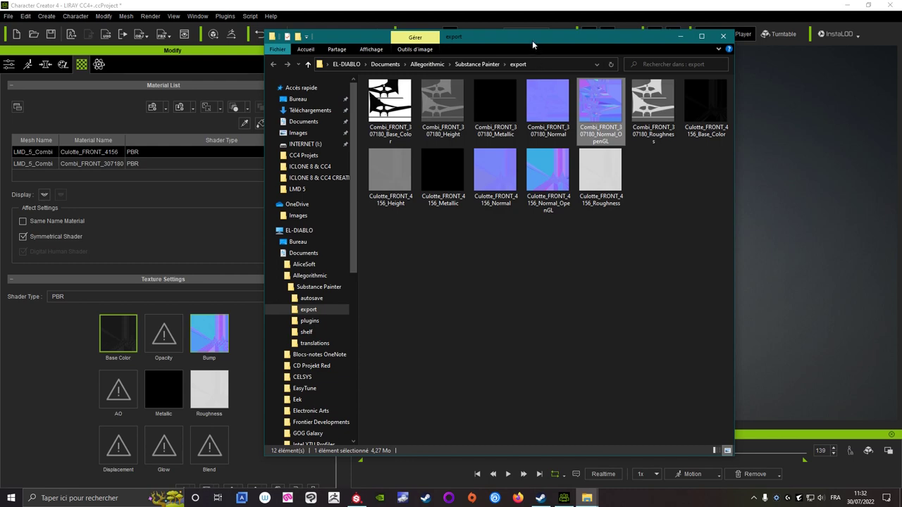
# - Load the Combi roughness, base colour and normal maps onto Combi_FRONT_307180, setting bump as Normal
pyautogui.moveTo(532, 44); pyautogui.dragTo(615, 399)
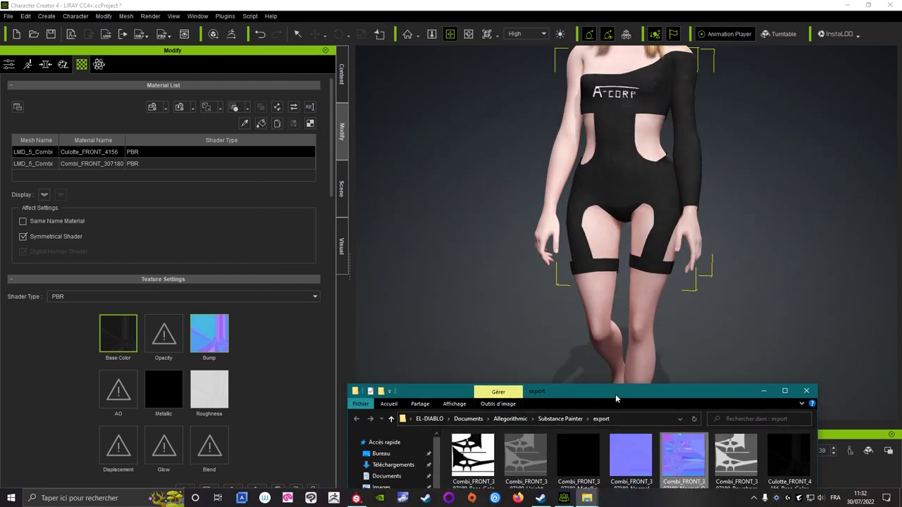
pyautogui.moveTo(615, 399); pyautogui.dragTo(611, 265)
pyautogui.click(91, 163)
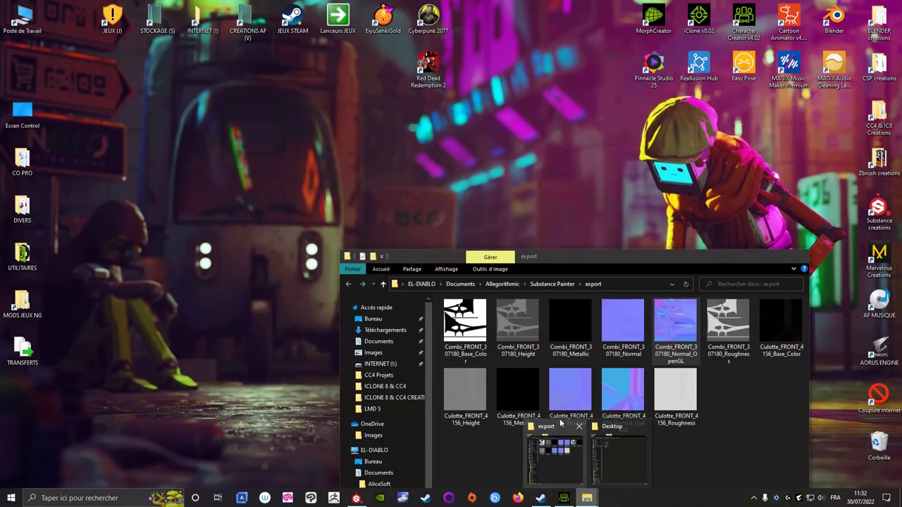
pyautogui.click(564, 426)
pyautogui.moveTo(623, 259); pyautogui.dragTo(658, 263)
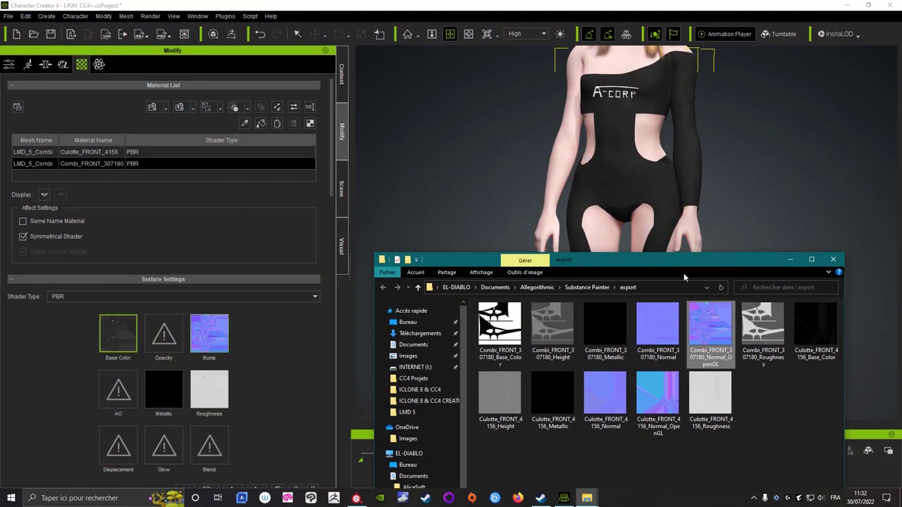
pyautogui.moveTo(763, 325); pyautogui.dragTo(209, 392)
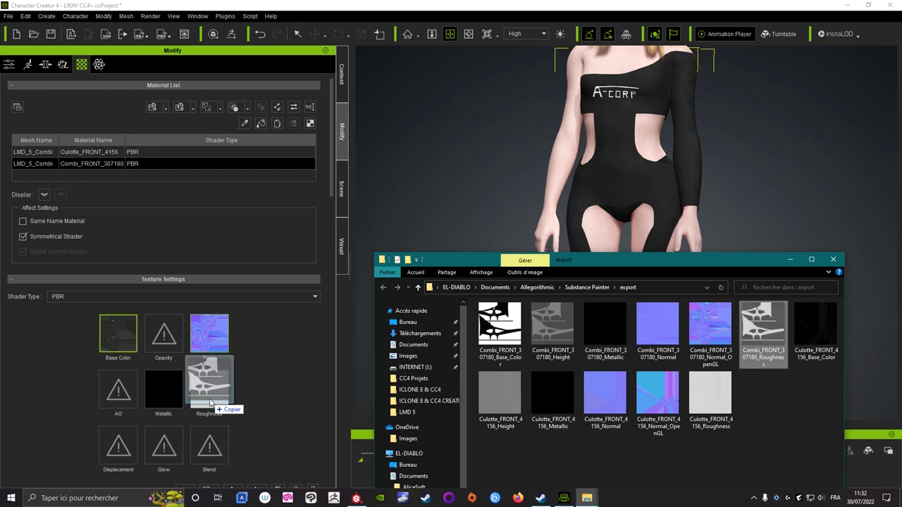
pyautogui.moveTo(500, 325)
pyautogui.mouseDown()
pyautogui.moveTo(112, 373)
pyautogui.moveTo(118, 333)
pyautogui.mouseUp()
pyautogui.moveTo(710, 325)
pyautogui.mouseDown()
pyautogui.moveTo(168, 419)
pyautogui.moveTo(210, 332)
pyautogui.mouseUp()
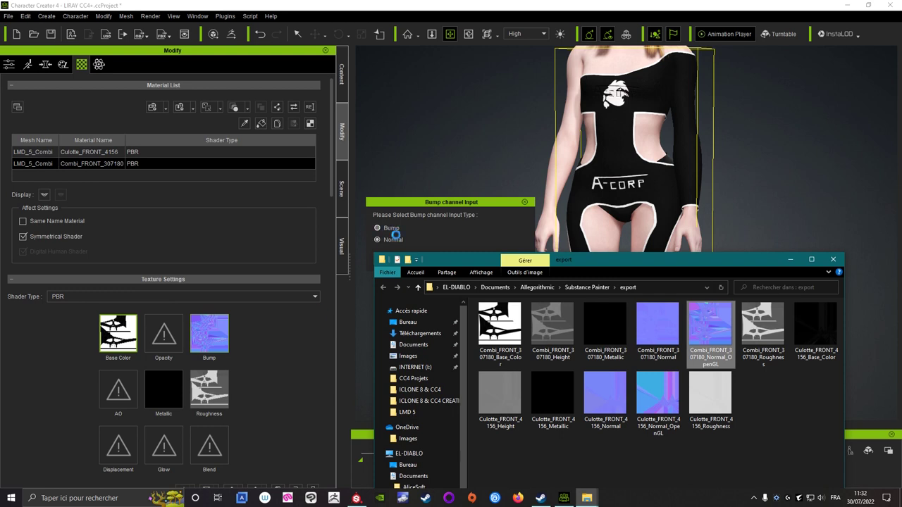
pyautogui.click(414, 259)
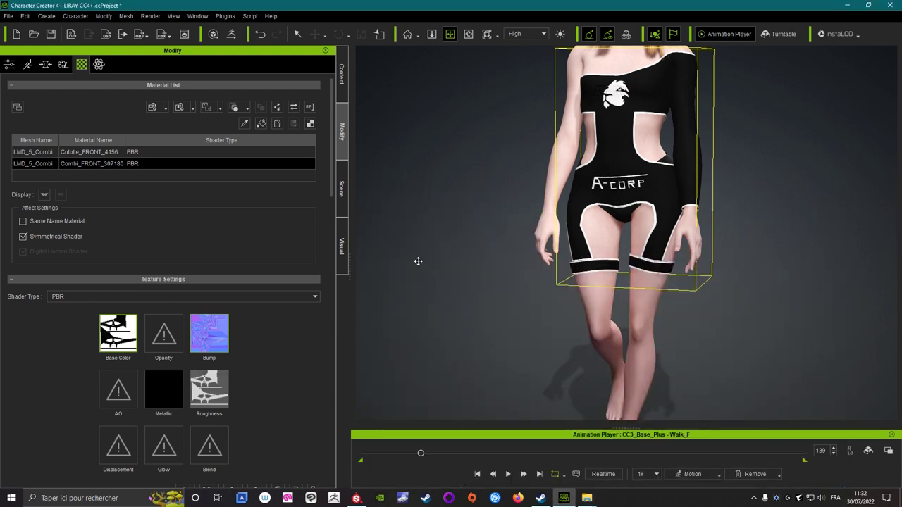
# - Raise the base colour brightness to 15, then view the back and play the walk
pyautogui.press('F7')
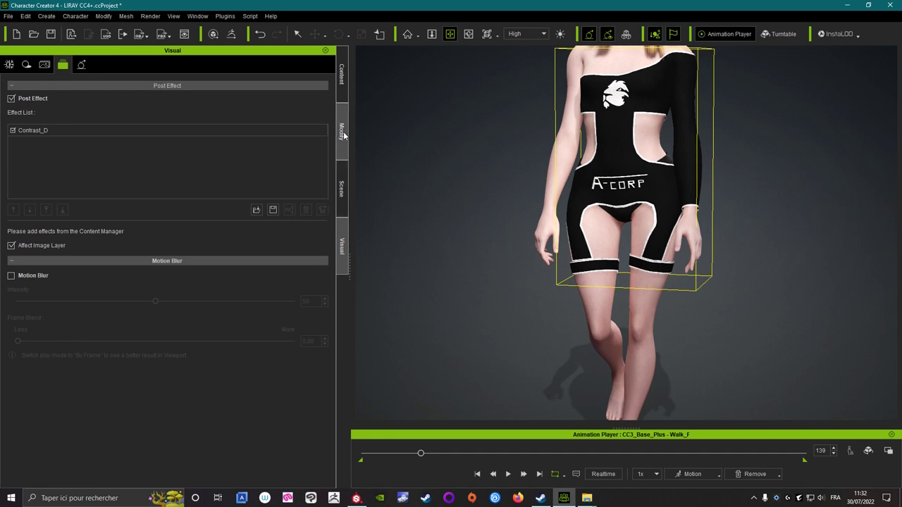
pyautogui.click(343, 136)
pyautogui.scroll(-3, 243, 367)
pyautogui.scroll(-1, 263, 384)
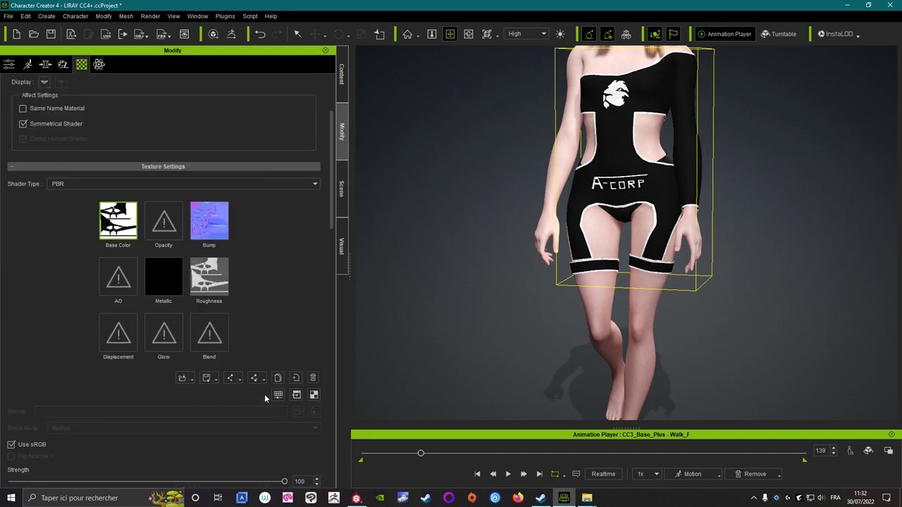
pyautogui.click(312, 391)
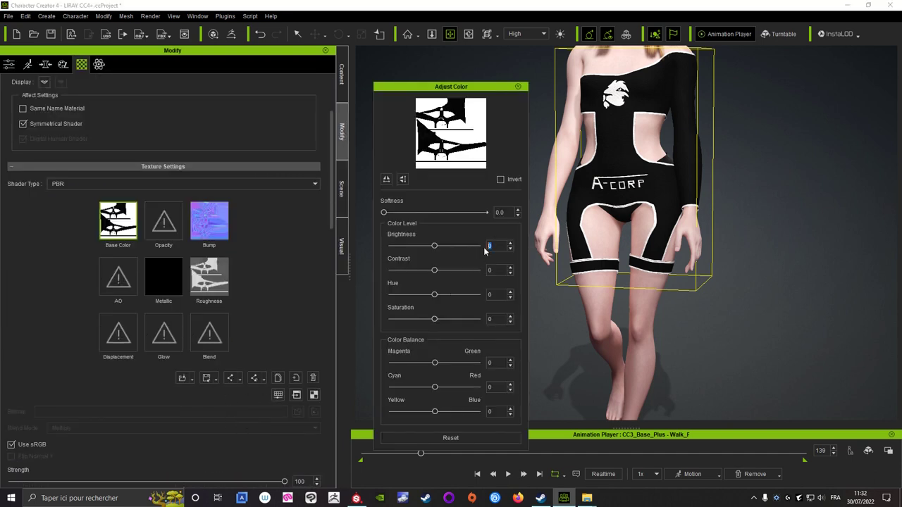
pyautogui.press('Return')
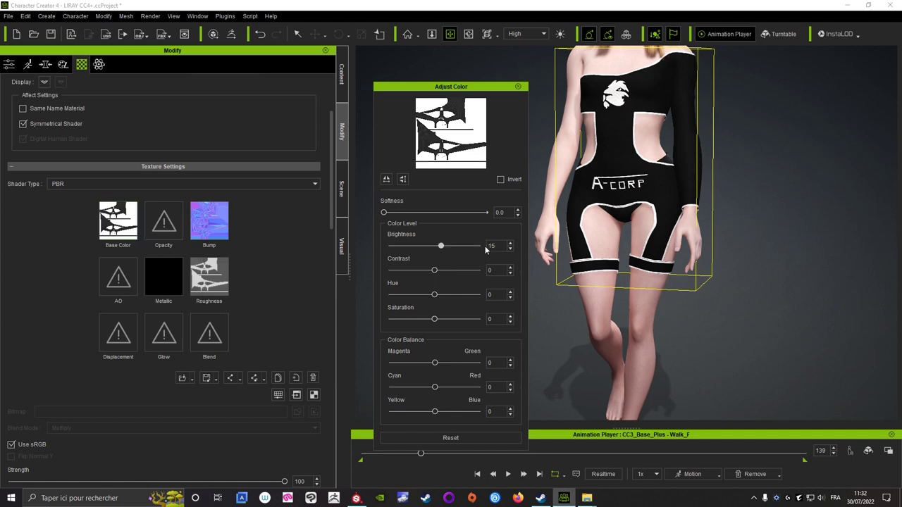
pyautogui.click(518, 86)
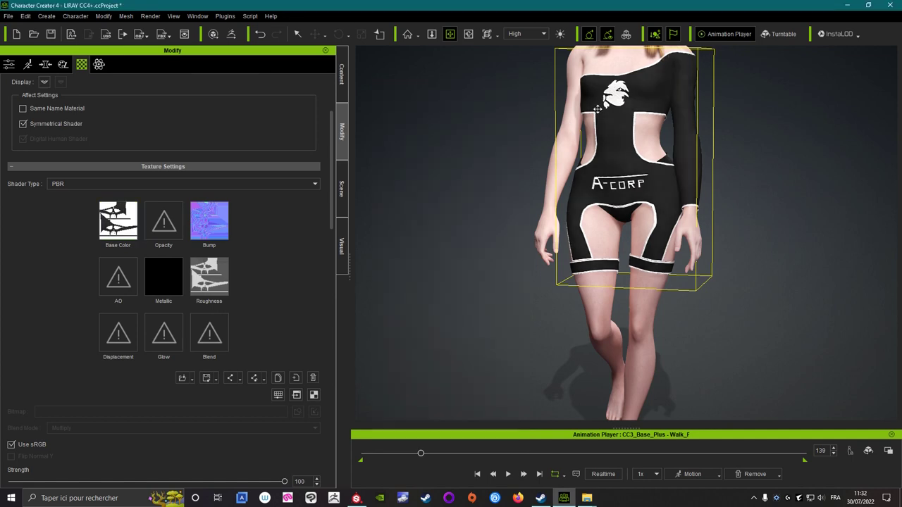
pyautogui.moveTo(597, 109); pyautogui.dragTo(449, 407, button='right')
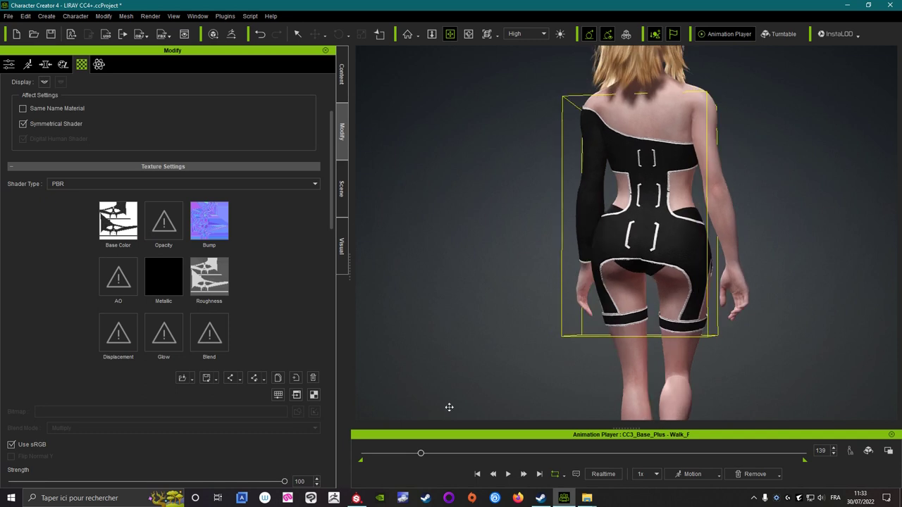
pyautogui.click(506, 474)
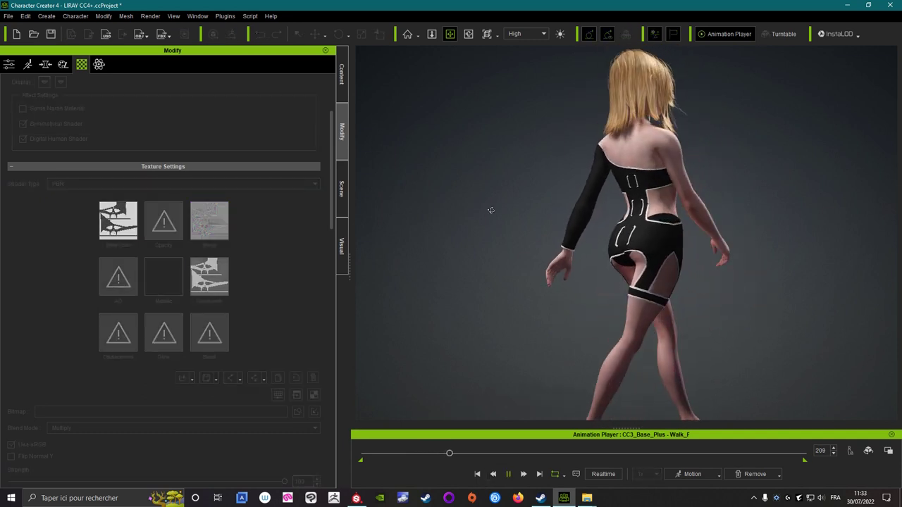
# - Orbit around the walking character to inspect the bodysuit's side, back, front and three-quarter views
pyautogui.moveTo(664, 213)
pyautogui.mouseDown(button='right')
pyautogui.moveTo(473, 212)
pyautogui.moveTo(578, 248)
pyautogui.mouseUp(button='right')
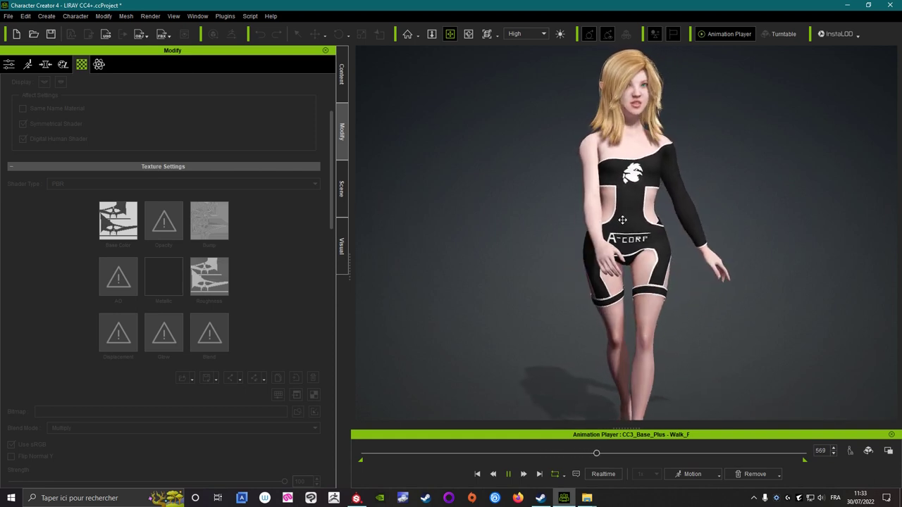
pyautogui.moveTo(588, 221); pyautogui.dragTo(517, 230, button='right')
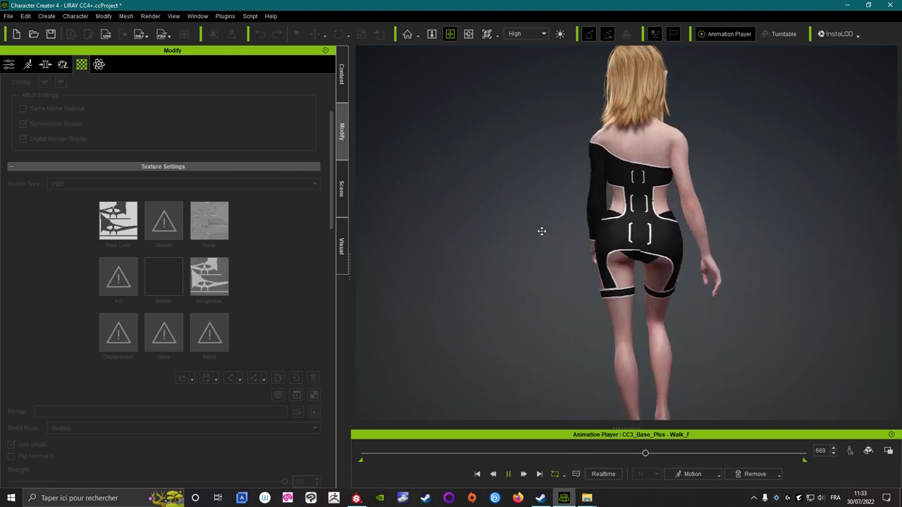
pyautogui.moveTo(642, 219)
pyautogui.mouseDown(button='right')
pyautogui.moveTo(695, 219)
pyautogui.moveTo(569, 225)
pyautogui.mouseUp(button='right')
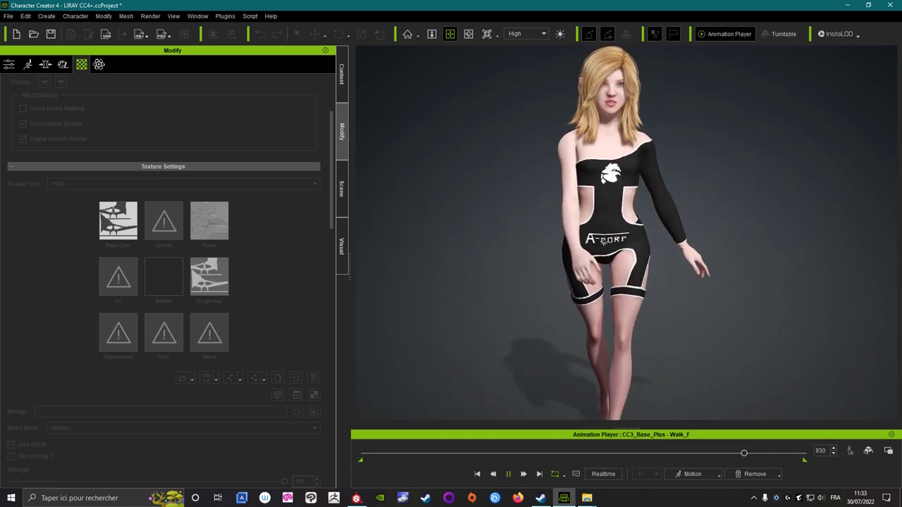
pyautogui.moveTo(603, 242)
pyautogui.mouseDown(button='right')
pyautogui.moveTo(503, 233)
pyautogui.moveTo(775, 251)
pyautogui.mouseUp(button='right')
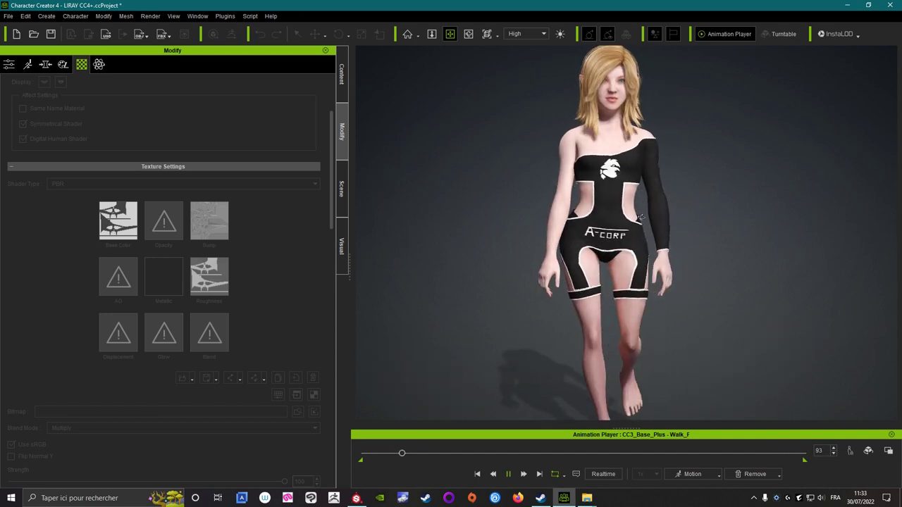
pyautogui.moveTo(558, 229); pyautogui.dragTo(669, 233, button='right')
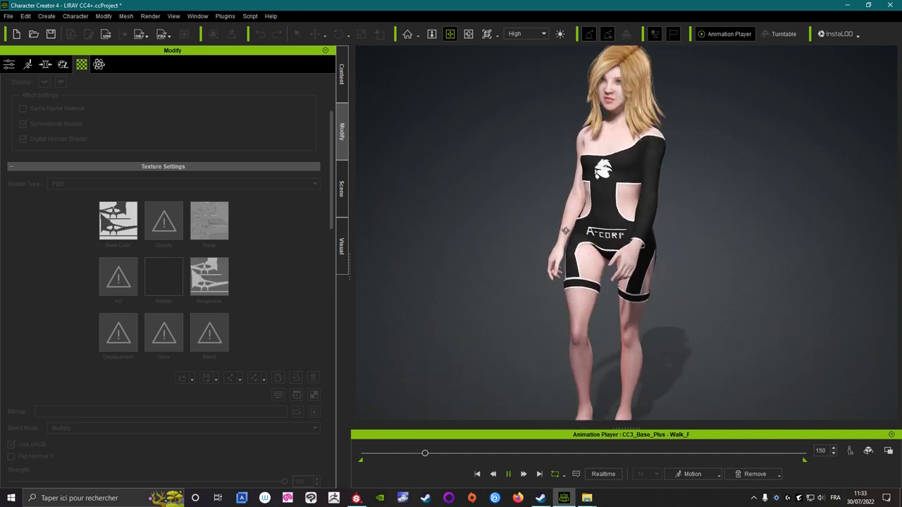
# - Apply the female Posing_F motion, play it, pause at frame 1164 and select the character
pyautogui.click(684, 477)
pyautogui.moveTo(698, 336)
pyautogui.click(770, 371)
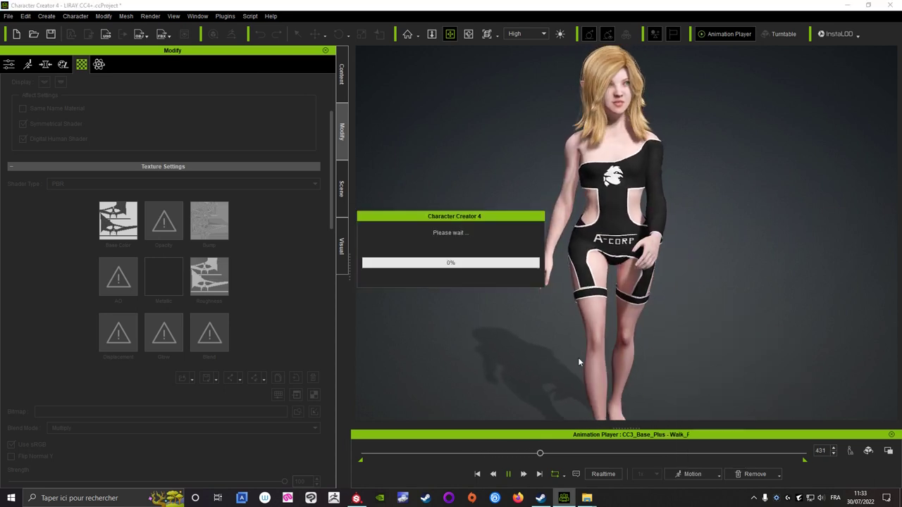
pyautogui.click(508, 475)
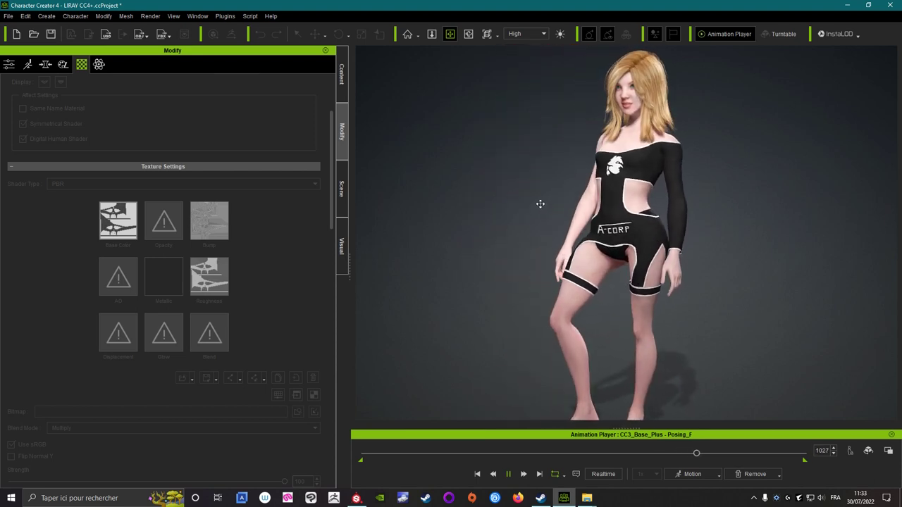
pyautogui.click(508, 474)
pyautogui.click(626, 303)
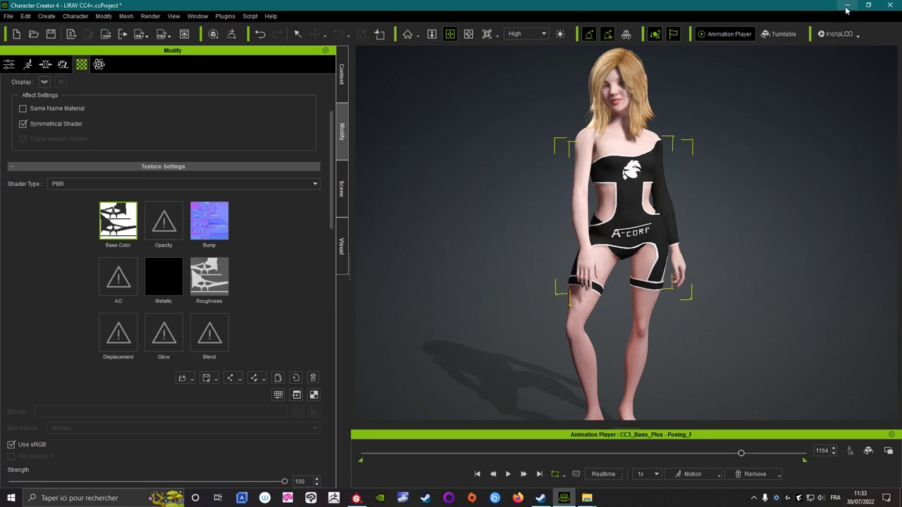